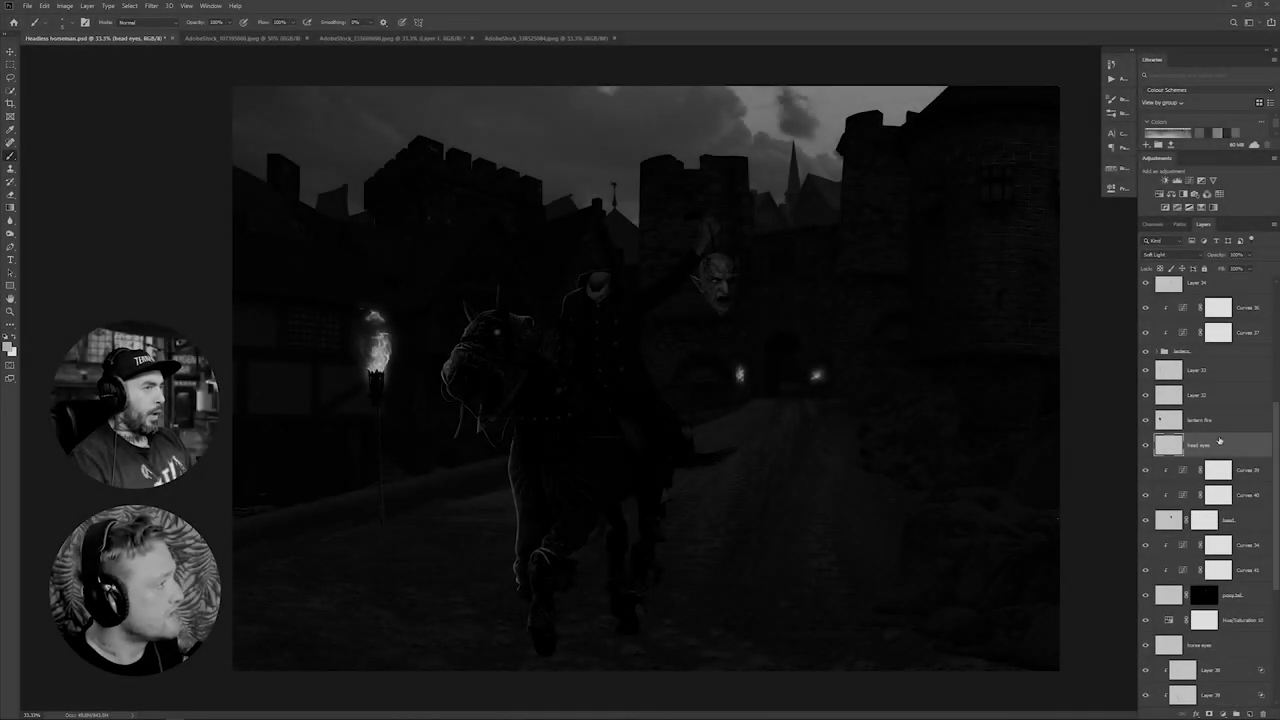
Step: Name the new layer "light glow", enlarge the brush and set the layer's blend mode to Lighten
key(Return)
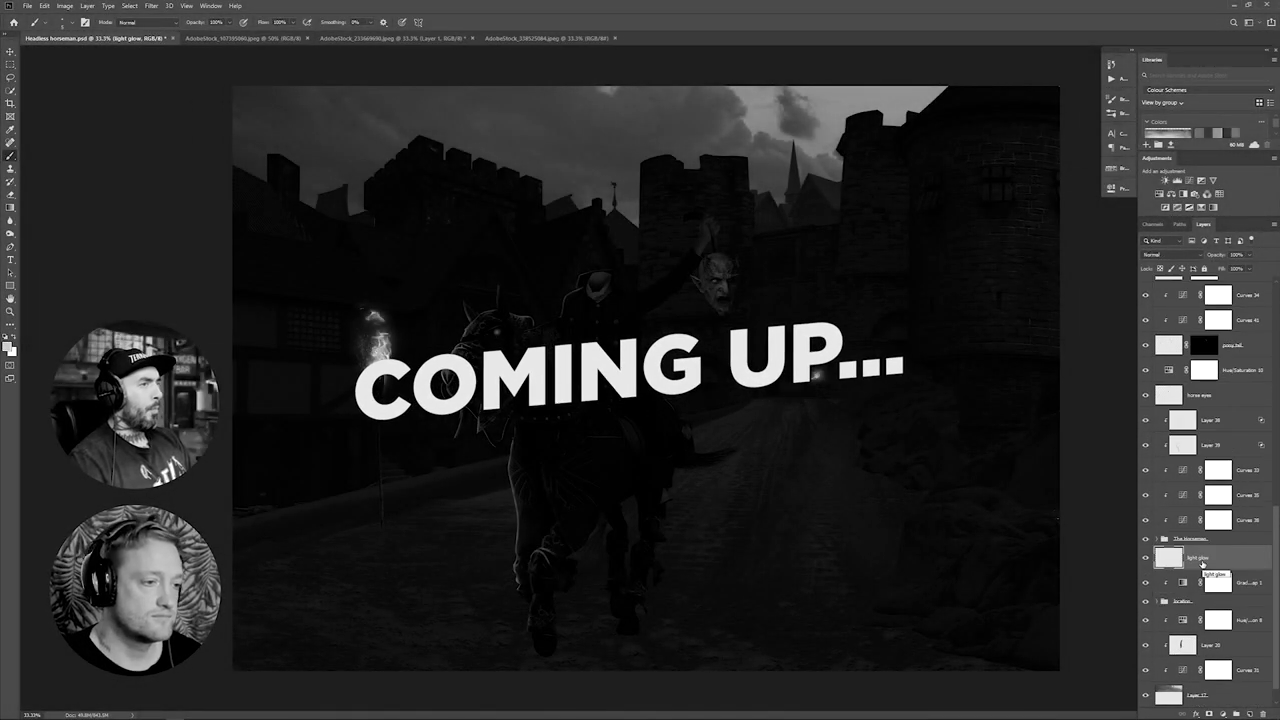
key(bracketright)
key(bracketright)
key(bracketright)
key(bracketright)
key(bracketright)
key(bracketright)
key(bracketright)
key(bracketright)
key(bracketright)
key(bracketright)
click(1172, 255)
click(1160, 317)
Step: Paint a soft low-flow glow on the ground around the base of the burning torch with a larger brush
click(380, 531)
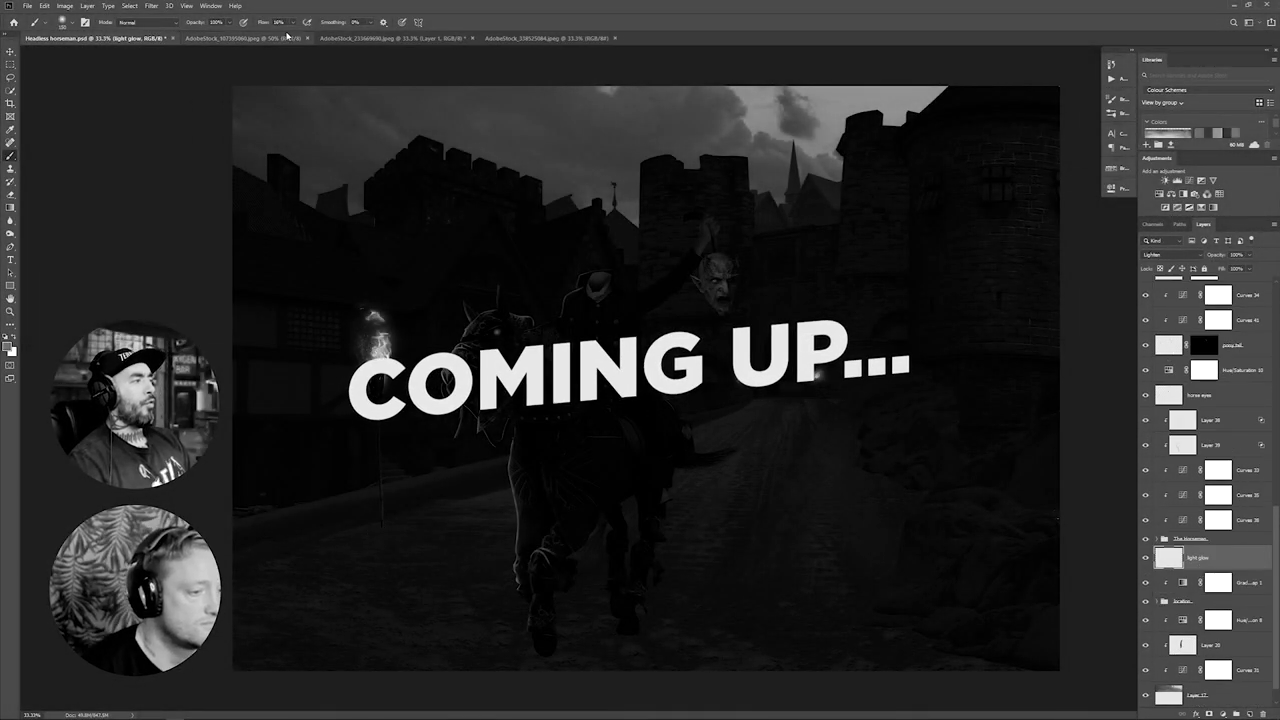
key(bracketright)
key(bracketright)
key(bracketright)
key(bracketright)
mouse_move(395, 512)
mouse_down()
mouse_move(482, 533)
mouse_move(345, 515)
mouse_move(427, 499)
mouse_up()
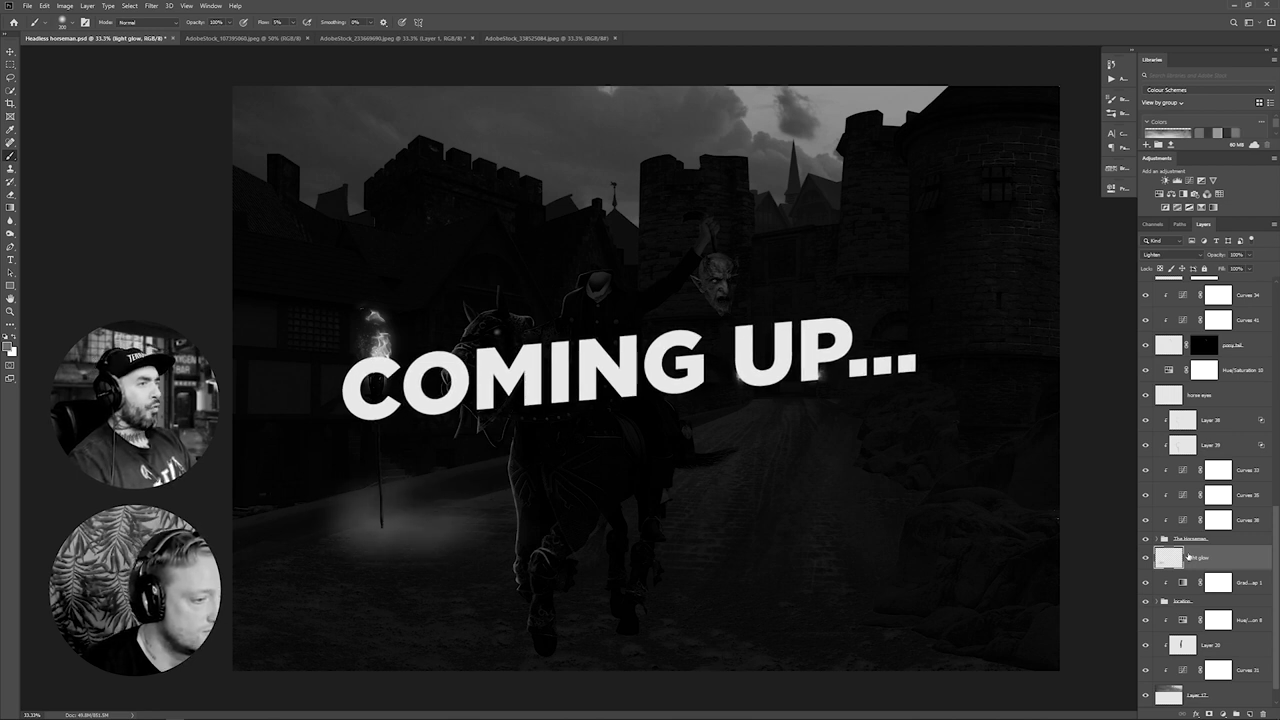
click(1170, 254)
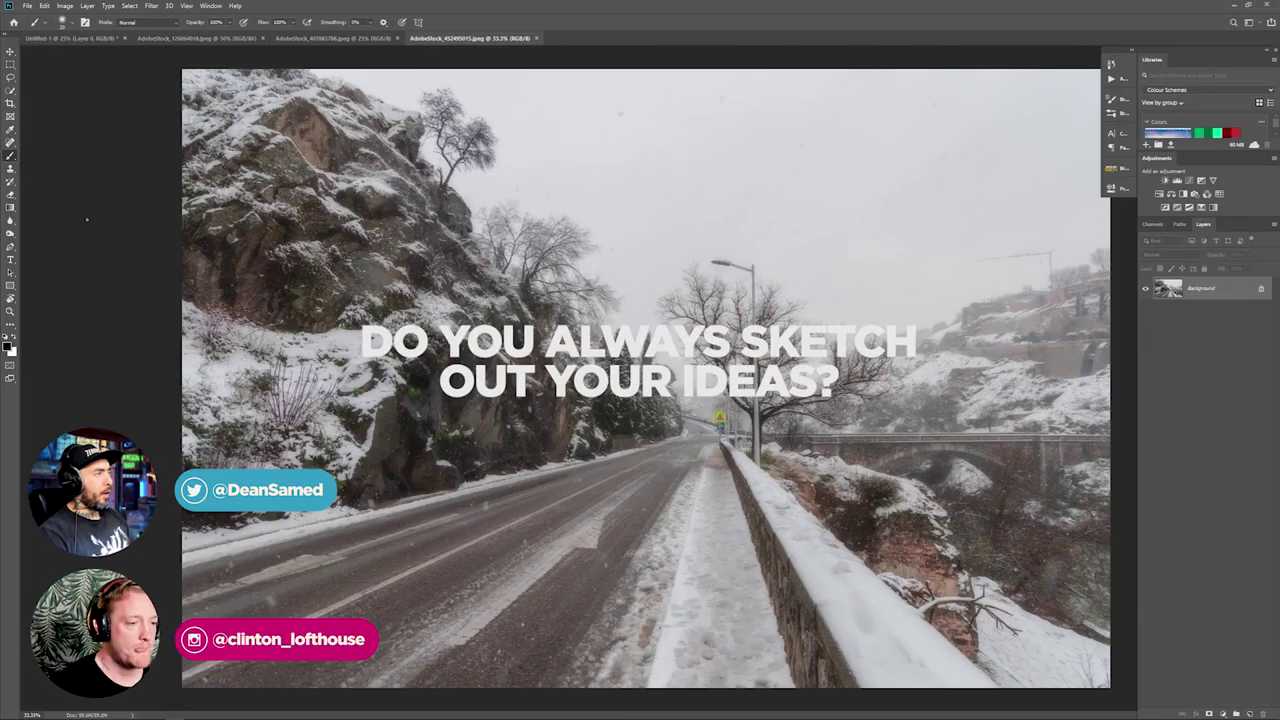
Step: Cut the road and stone wall out of AdobeStock_452495015 with a pen path selection and place the piece over the sketch
key(p)
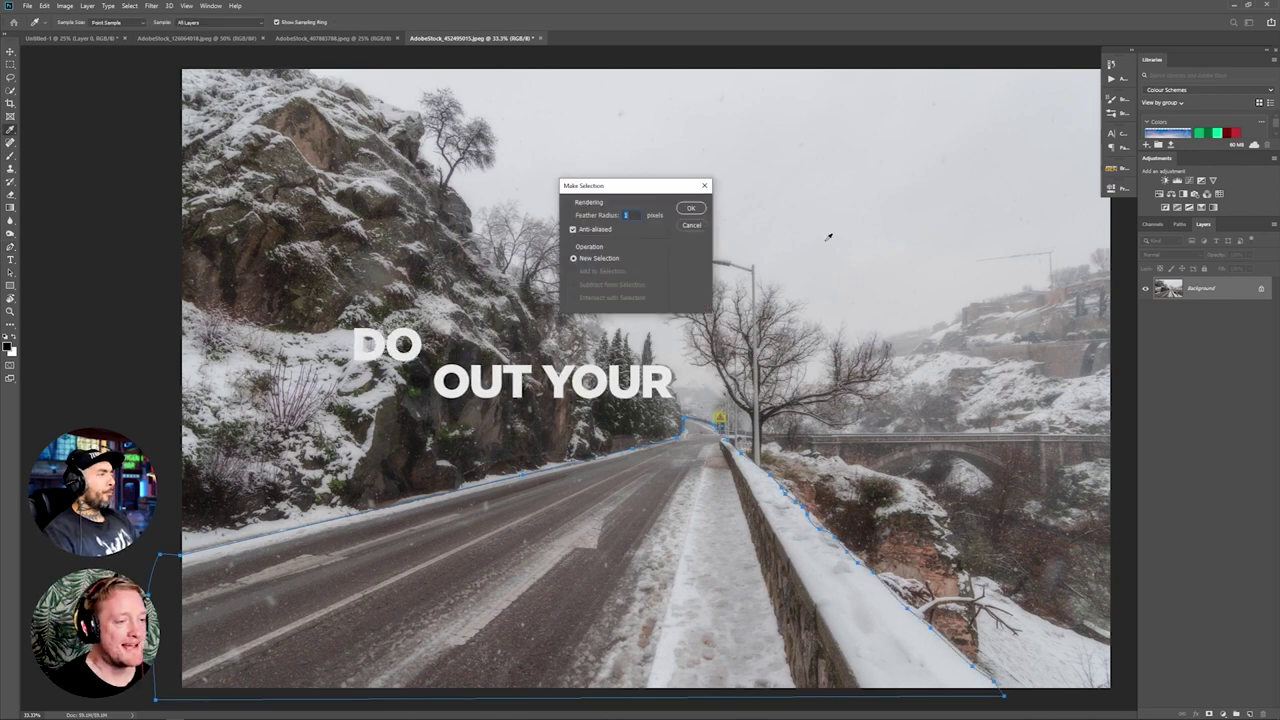
key(Return)
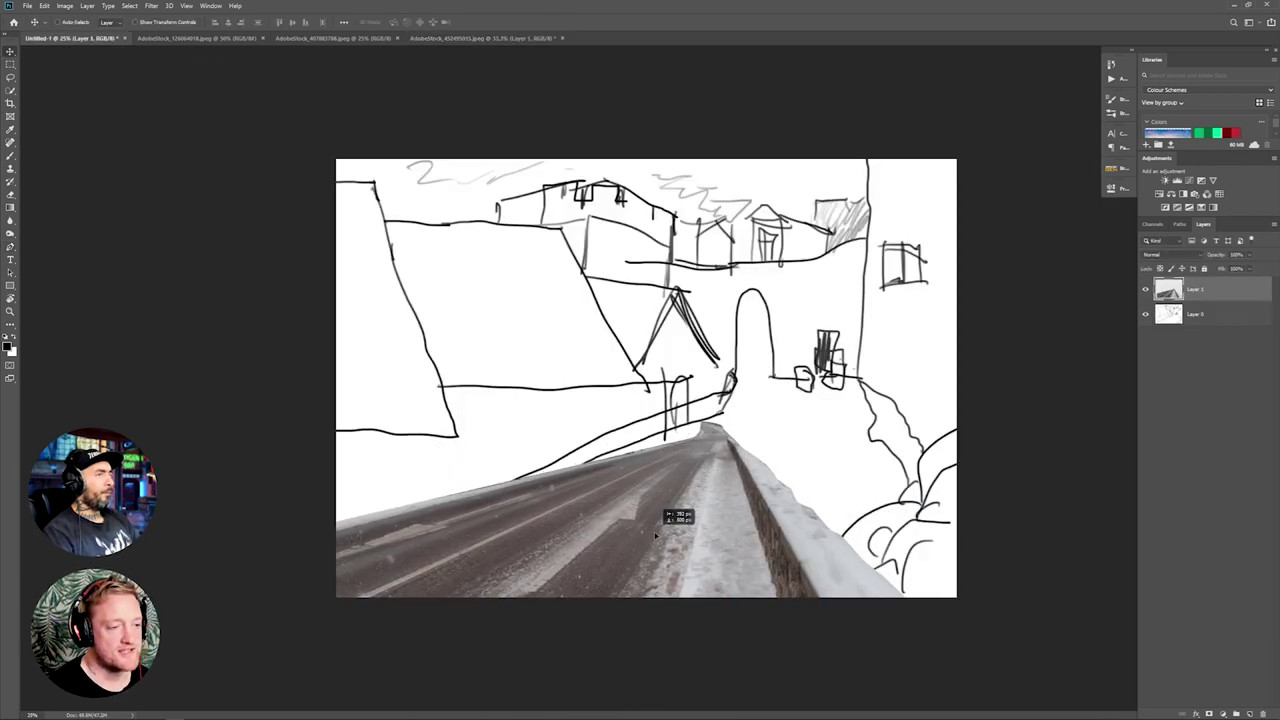
drag(905, 481, 857, 450)
drag(950, 440, 959, 438)
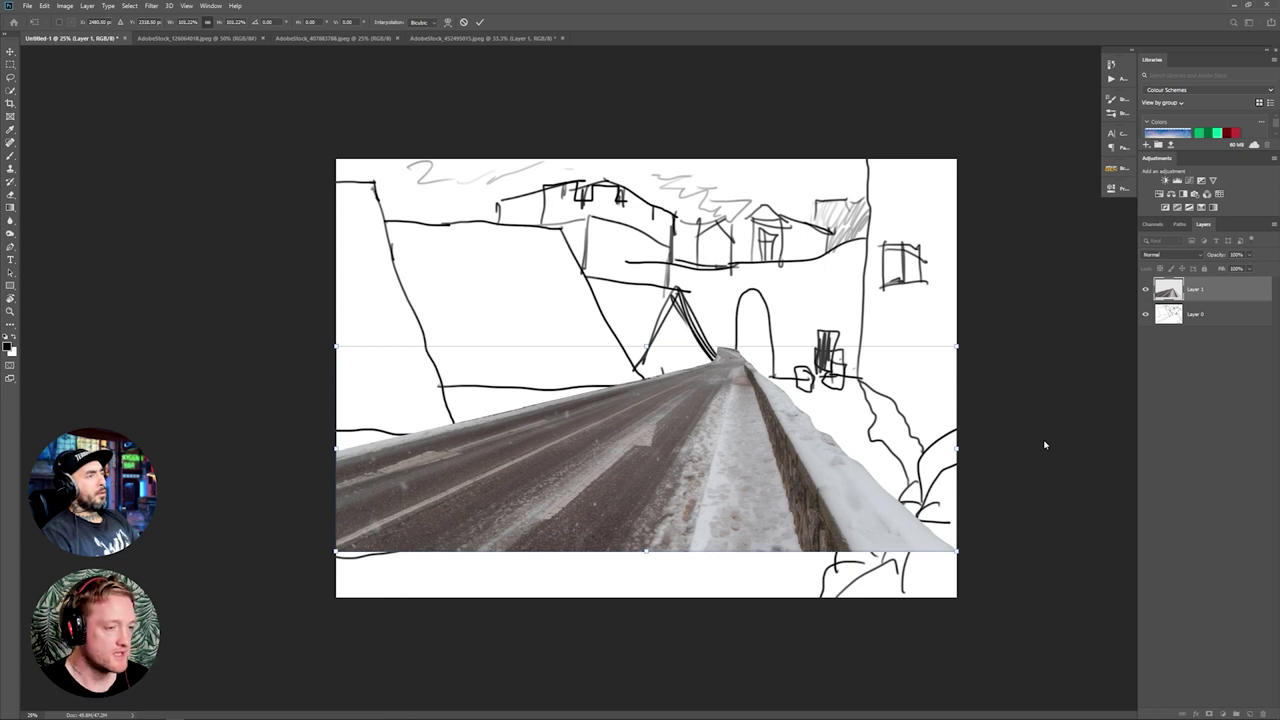
Step: Try to mirror the road layer horizontally, lower it and warp it into a bend
drag(336, 449, 956, 450)
drag(757, 440, 755, 487)
right_click(701, 465)
click(726, 530)
drag(563, 402, 697, 405)
drag(332, 598, 297, 543)
drag(745, 598, 531, 680)
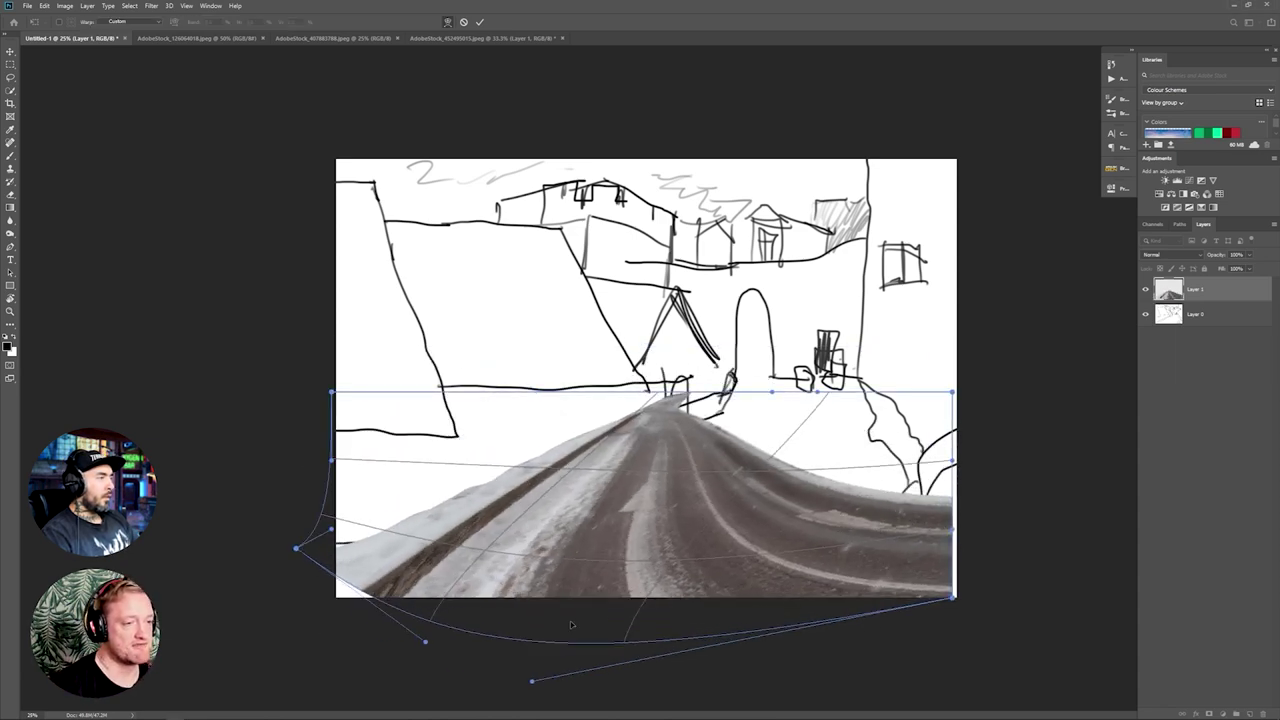
drag(952, 598, 850, 598)
key(Return)
key(ctrl+z)
Step: Reposition the first road piece, then place the curved snowy road over it and widen it
mouse_move(748, 441)
mouse_down()
mouse_move(754, 491)
mouse_move(737, 452)
mouse_up()
key(ctrl+t)
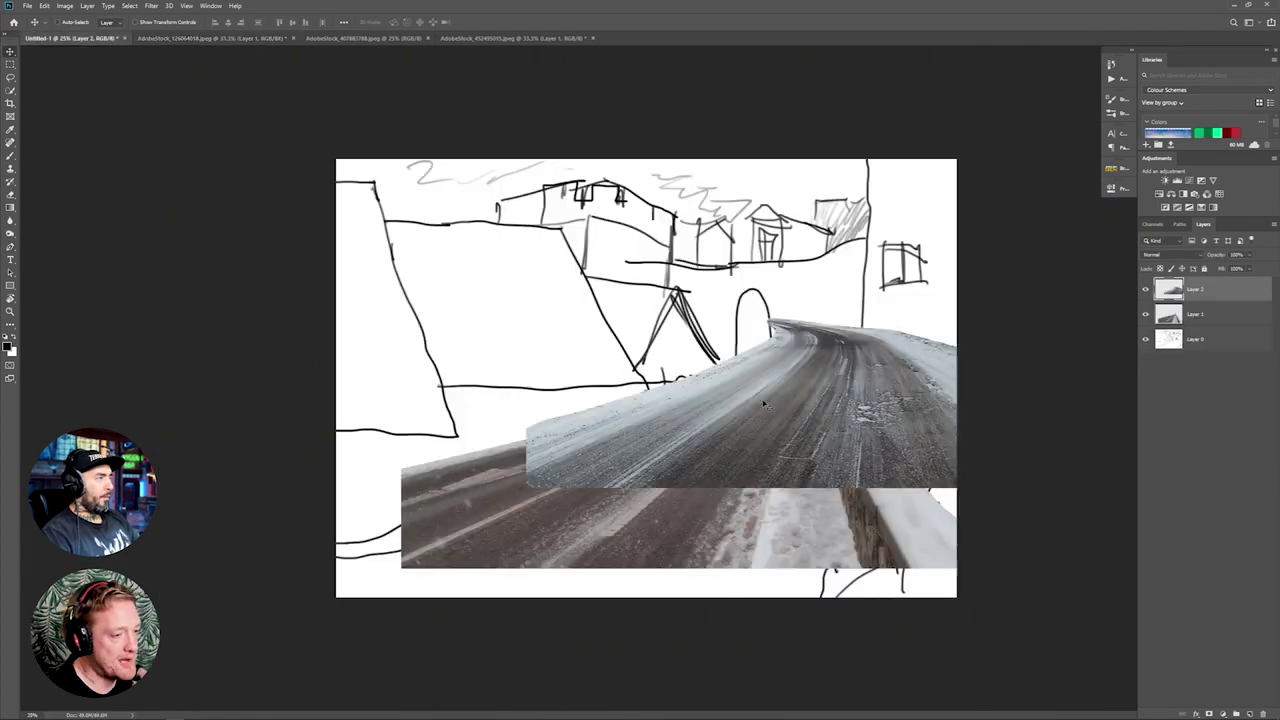
drag(763, 404, 688, 467)
key(ctrl+t)
drag(452, 466, 405, 466)
Step: Warp the curved snowy road so that its far end runs toward the sketched archway
right_click(767, 395)
click(800, 500)
drag(715, 390, 760, 380)
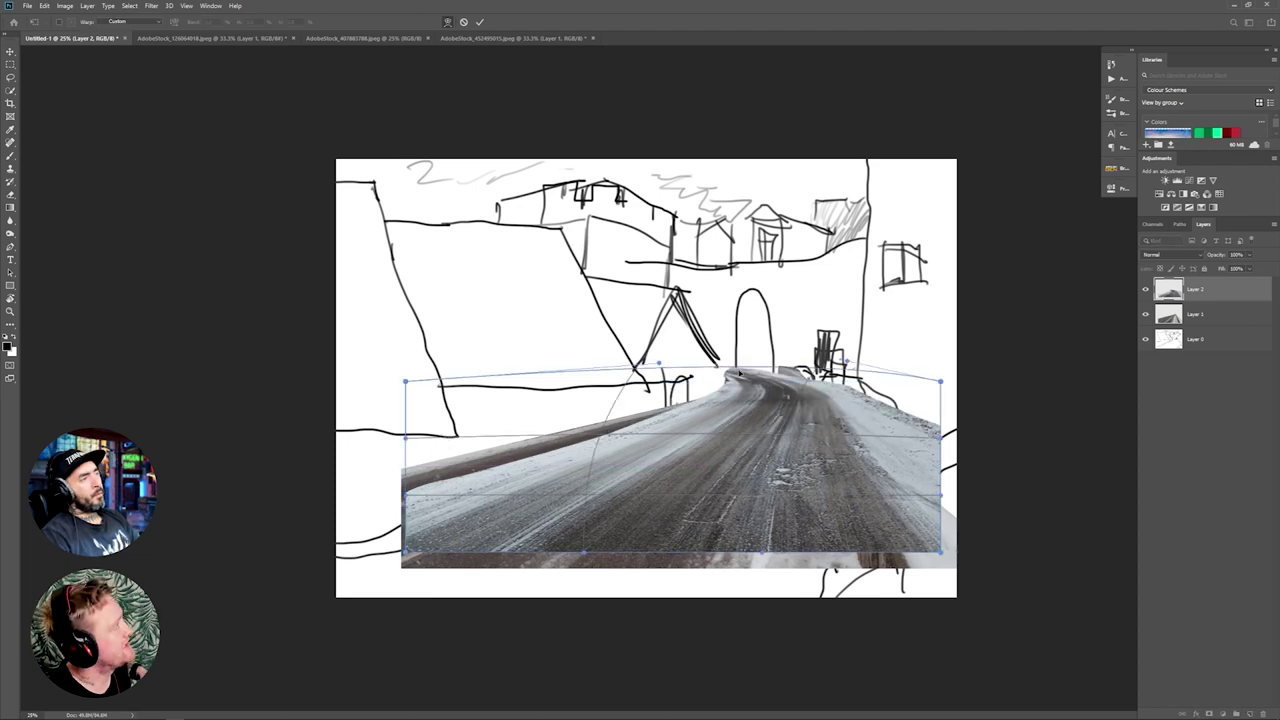
drag(940, 382, 943, 394)
key(Return)
key(Return)
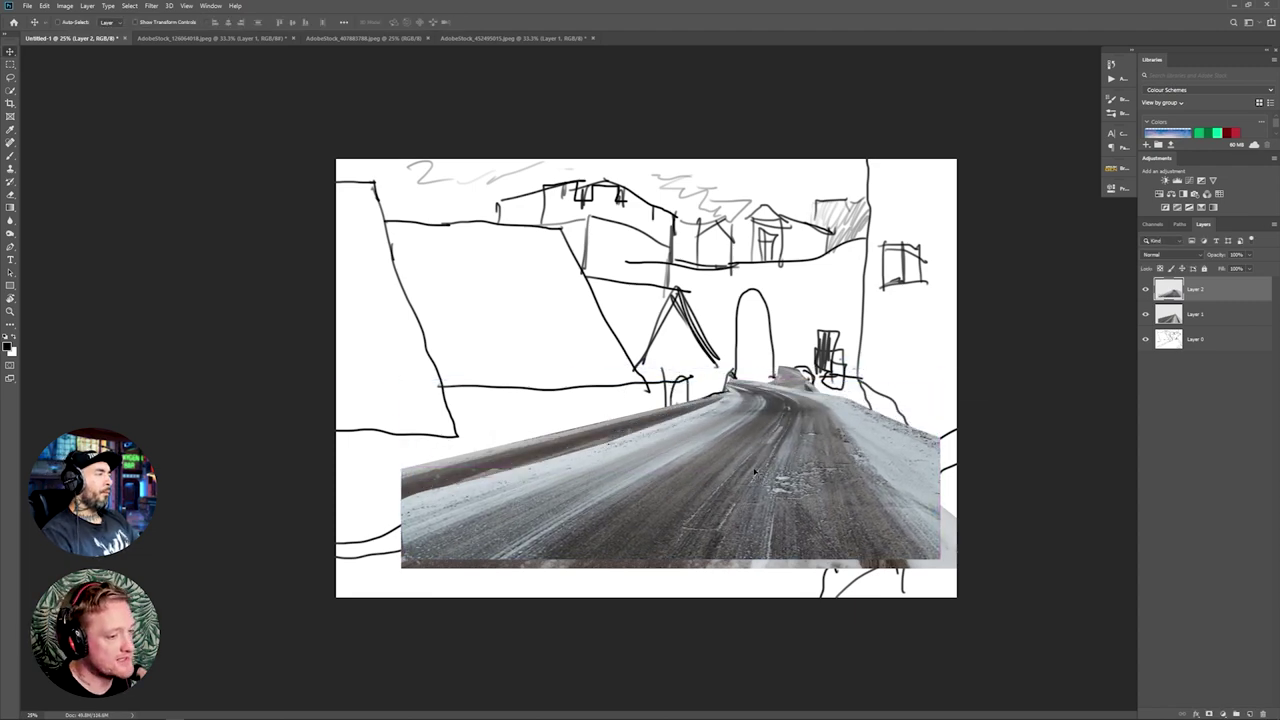
Step: Cut out the snowy ground from AdobeStock_407883788 with the Lasso and place it across the sketch's foreground
click(363, 38)
key(l)
key(v)
drag(640, 480, 580, 507)
Step: Add a layer mask to the snowy ground and paint out its upper edge to blend it into the road
click(1208, 714)
key(b)
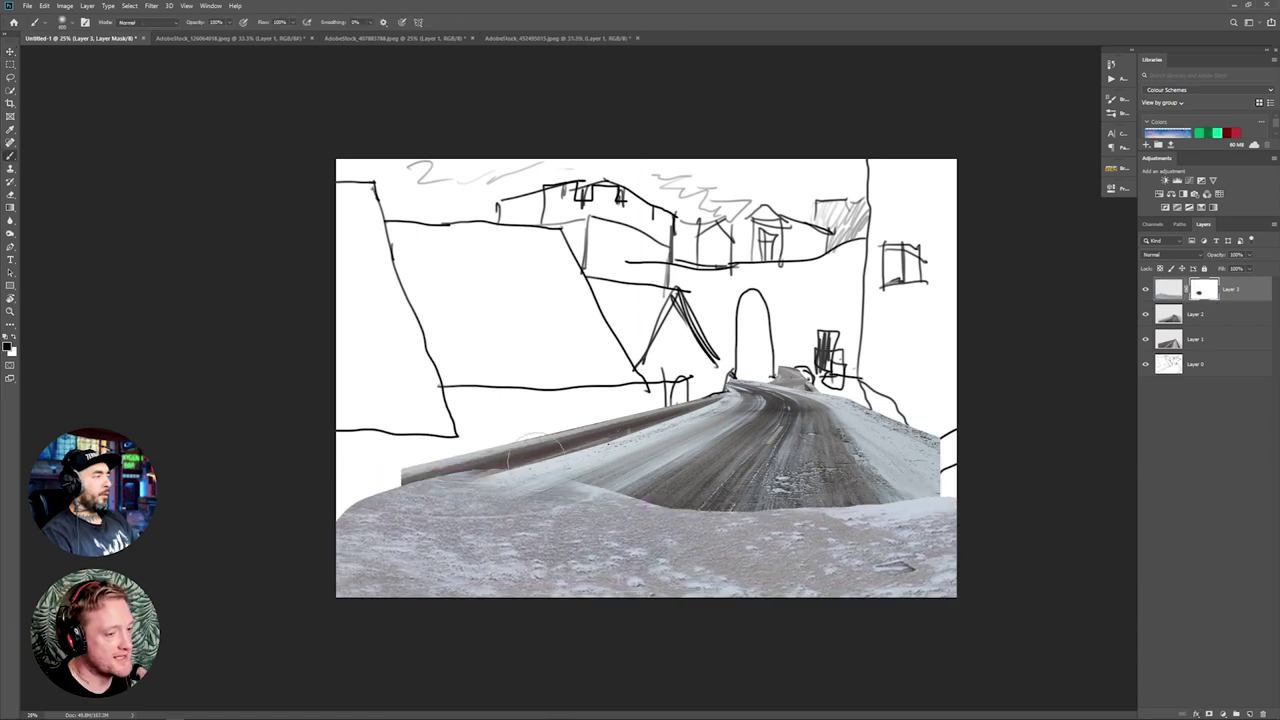
mouse_move(410, 485)
mouse_down()
mouse_move(875, 525)
mouse_move(490, 526)
mouse_up()
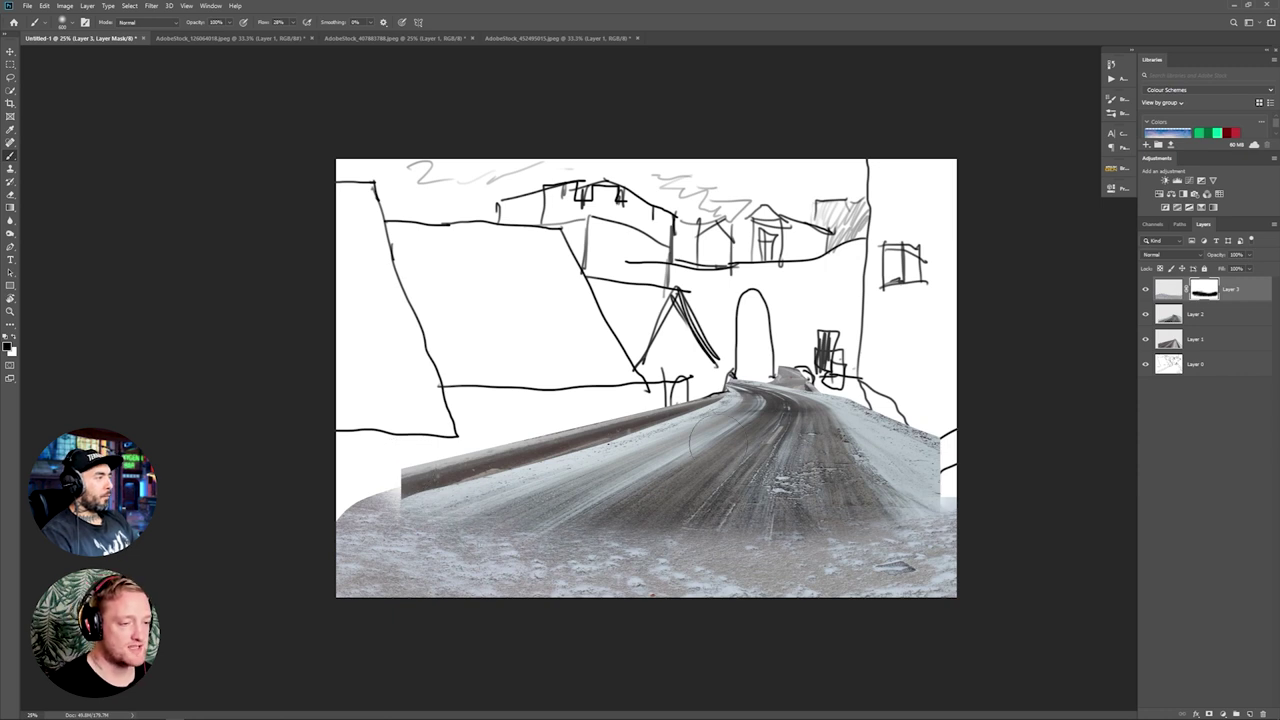
Step: Add a mask to the curved road layer, Layer 2, and paint on it to blend the road surface
click(1232, 314)
click(1208, 714)
key(x)
mouse_move(775, 440)
mouse_down()
mouse_move(708, 467)
mouse_move(694, 457)
mouse_move(818, 420)
mouse_move(892, 507)
mouse_move(818, 452)
mouse_up()
Step: Open the castle photos AdobeStock_67542485 and AdobeStock_174915780 from the Hedless horseman stock folder
click(27, 6)
click(36, 25)
click(171, 88)
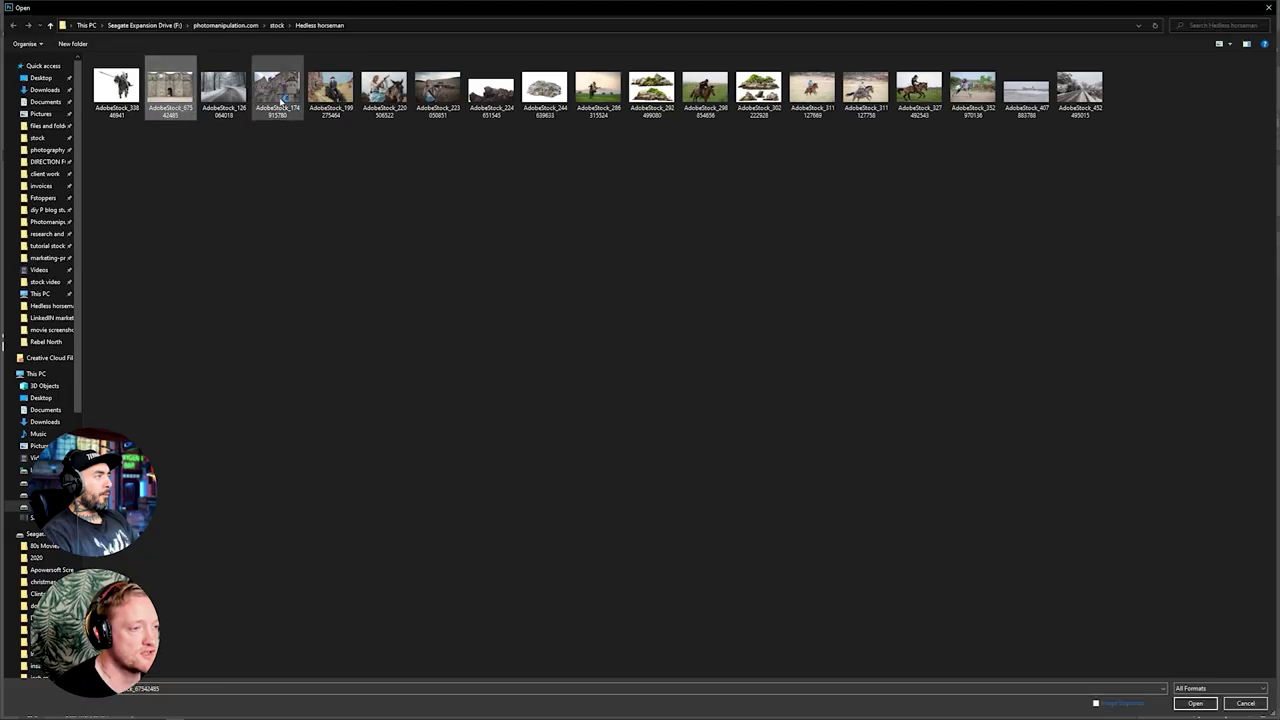
ctrl+click(277, 92)
click(1194, 703)
Step: Trace the castle's wall top with the Pen tool, from the left turret along the low wall toward the middle turret
click(10, 247)
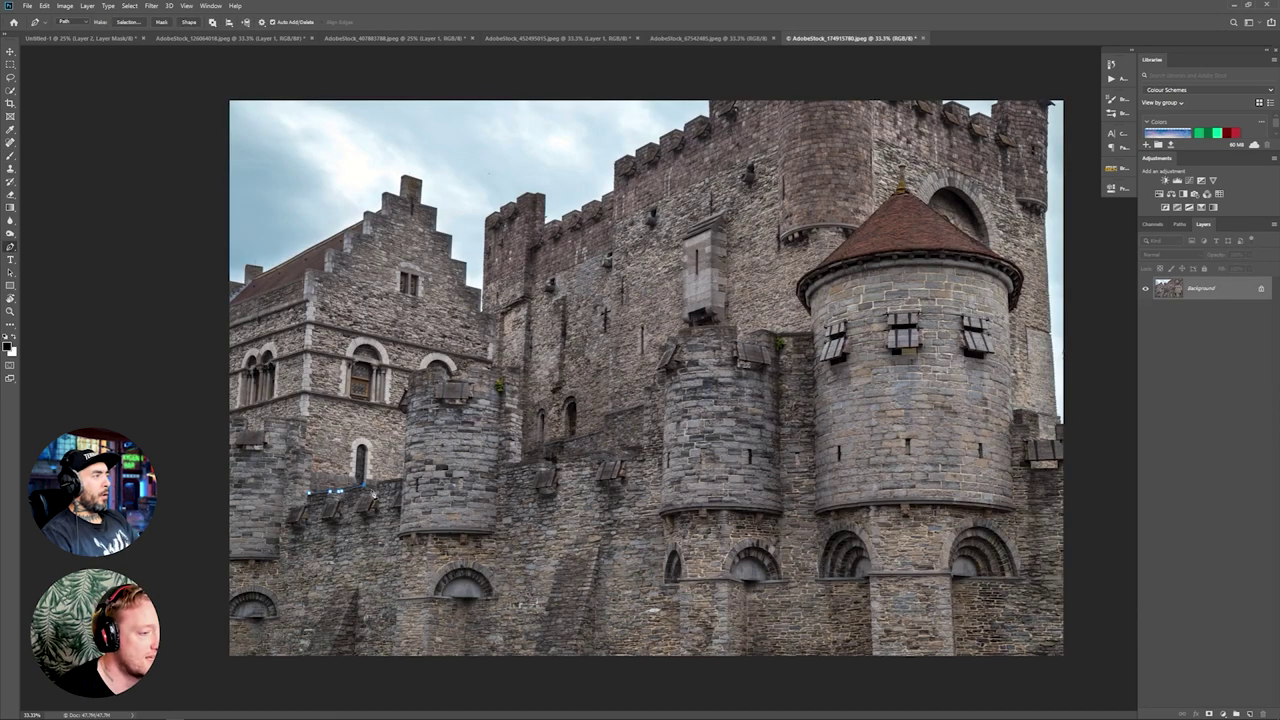
key(ctrl+plus)
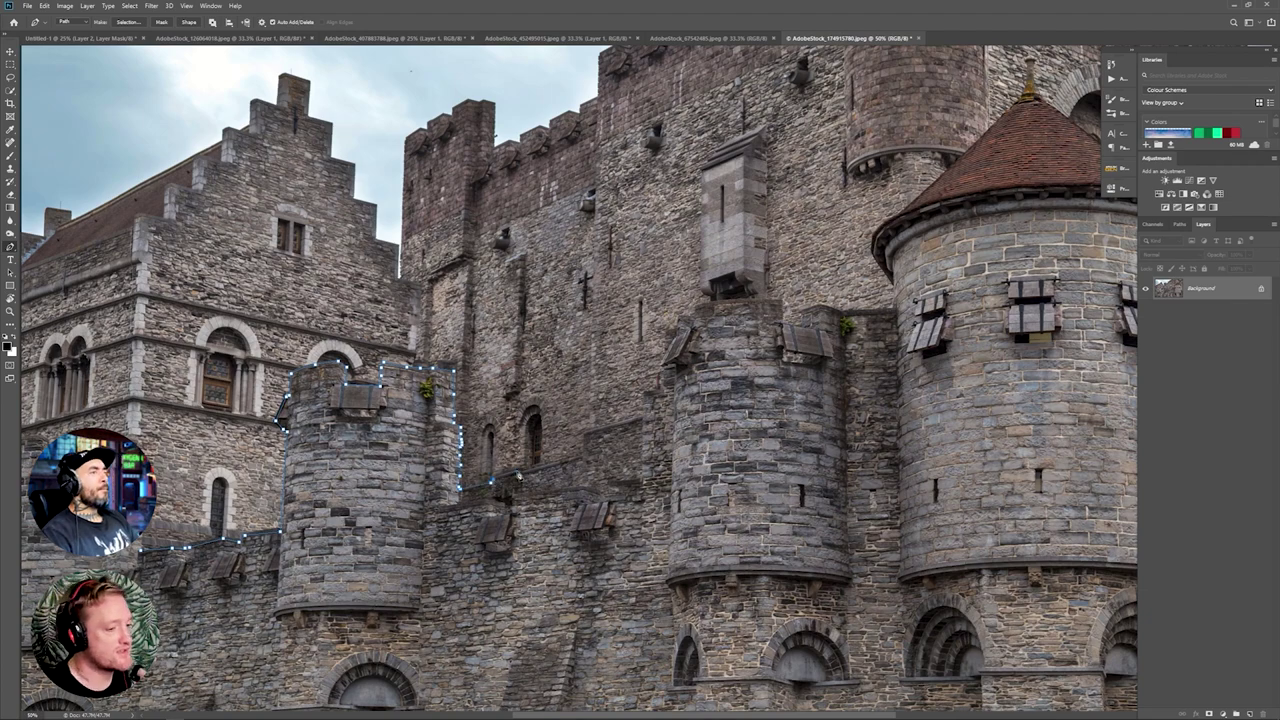
scroll(519, 477, up, 3)
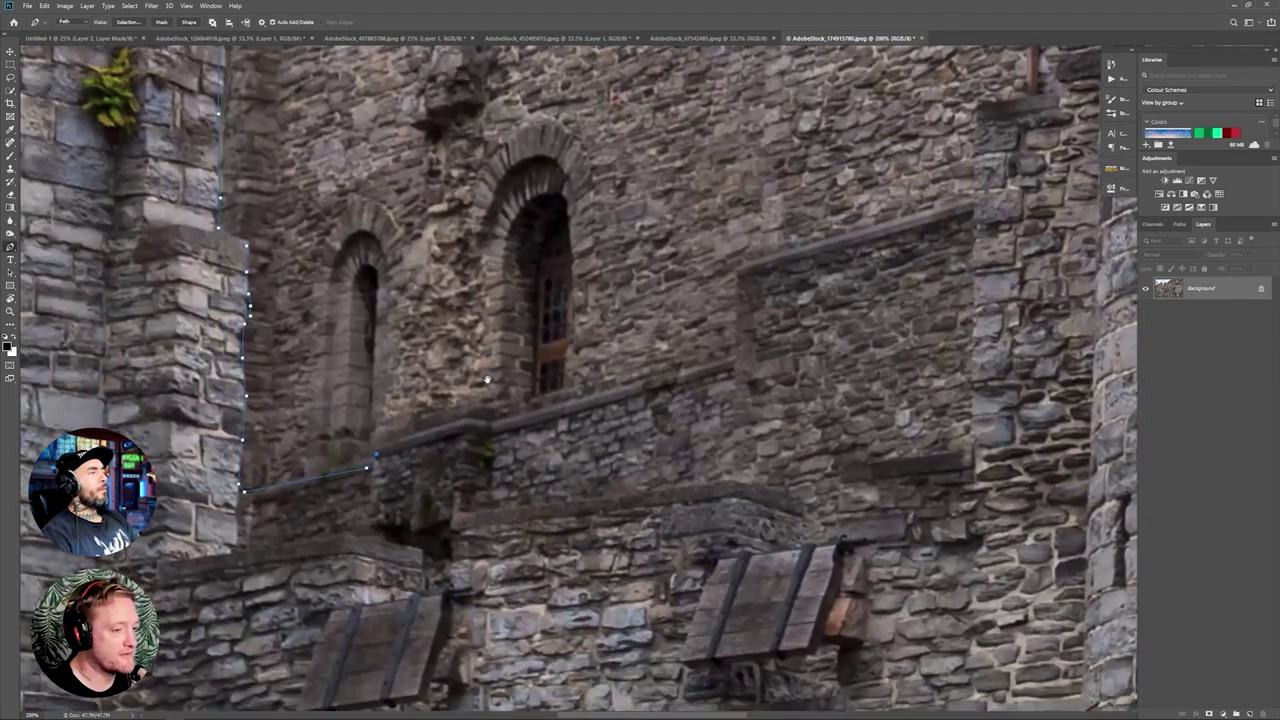
click(729, 490)
click(781, 500)
drag(797, 505, 309, 443)
click(345, 479)
click(345, 409)
click(436, 398)
drag(477, 387, 313, 545)
click(315, 494)
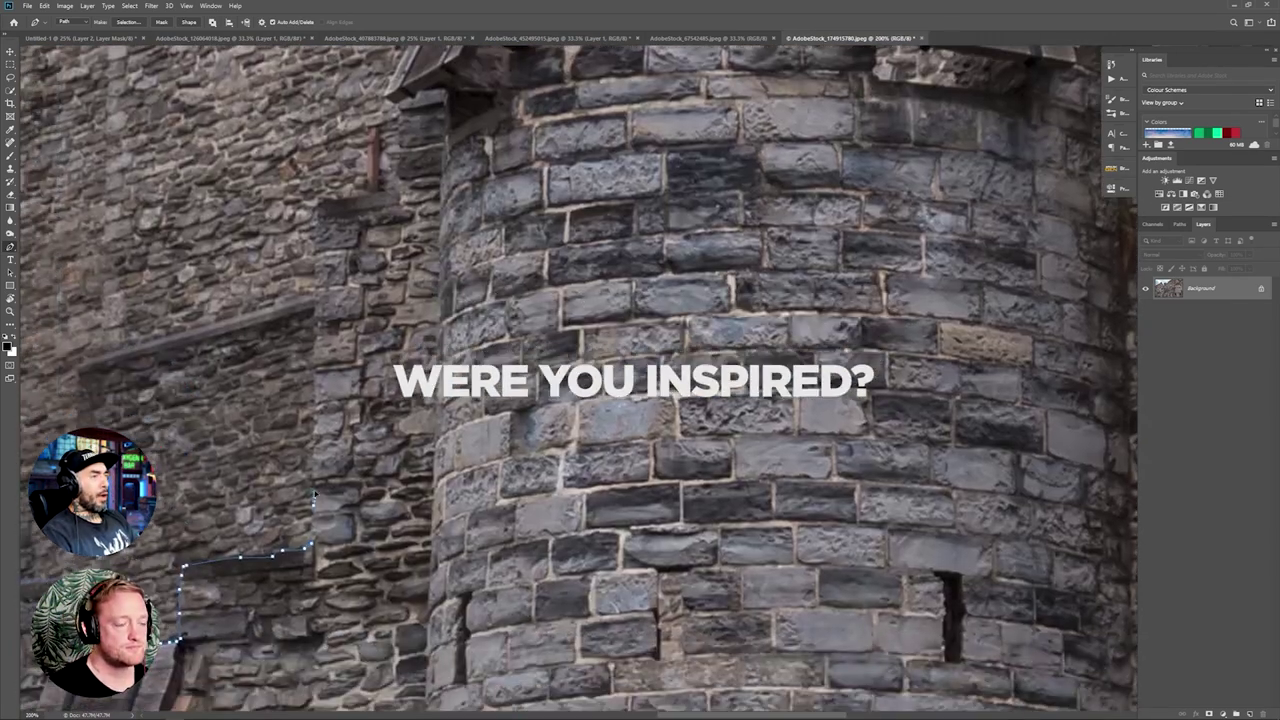
Step: Continue the pen path up the stepped wall edge beside the middle turret to its left wooden shutter
click(314, 415)
click(315, 360)
click(312, 280)
click(318, 203)
drag(320, 200, 374, 490)
click(450, 480)
click(452, 438)
click(454, 398)
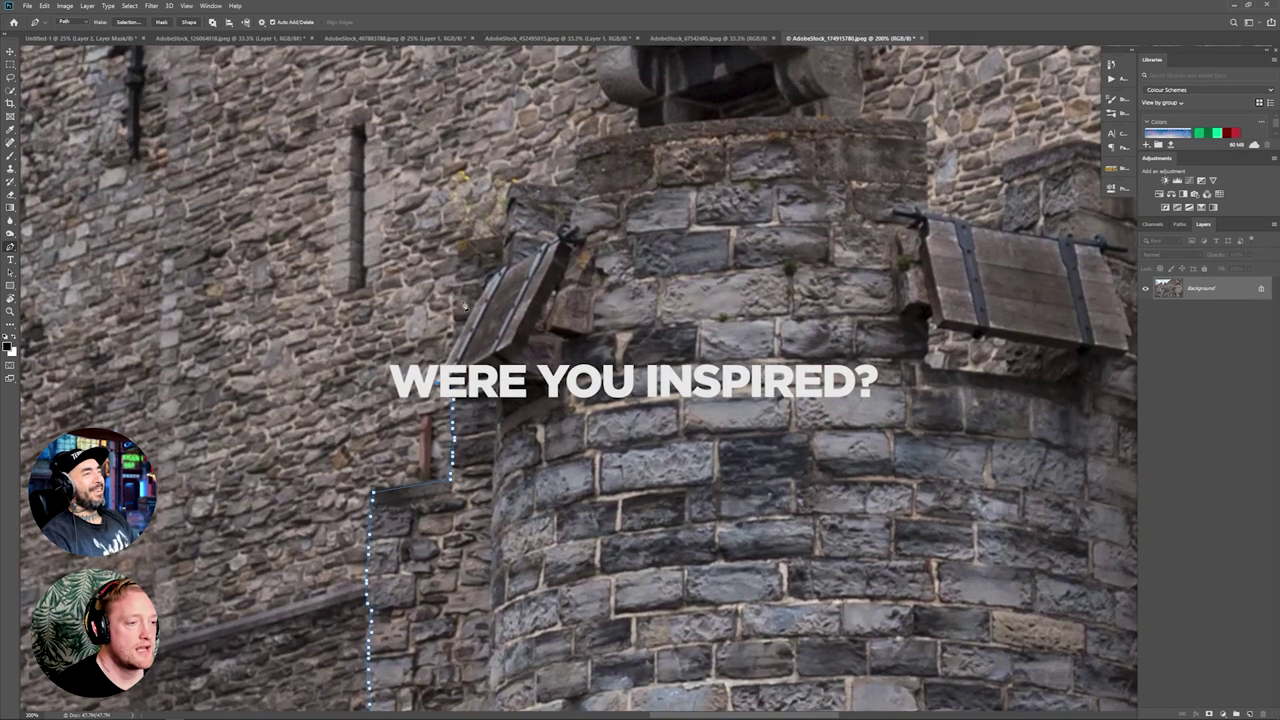
Step: Continue the pen path past the left shutter and across the top of the middle turret
click(457, 292)
click(457, 248)
click(504, 238)
click(511, 185)
drag(575, 148, 321, 237)
click(412, 213)
click(601, 206)
click(673, 212)
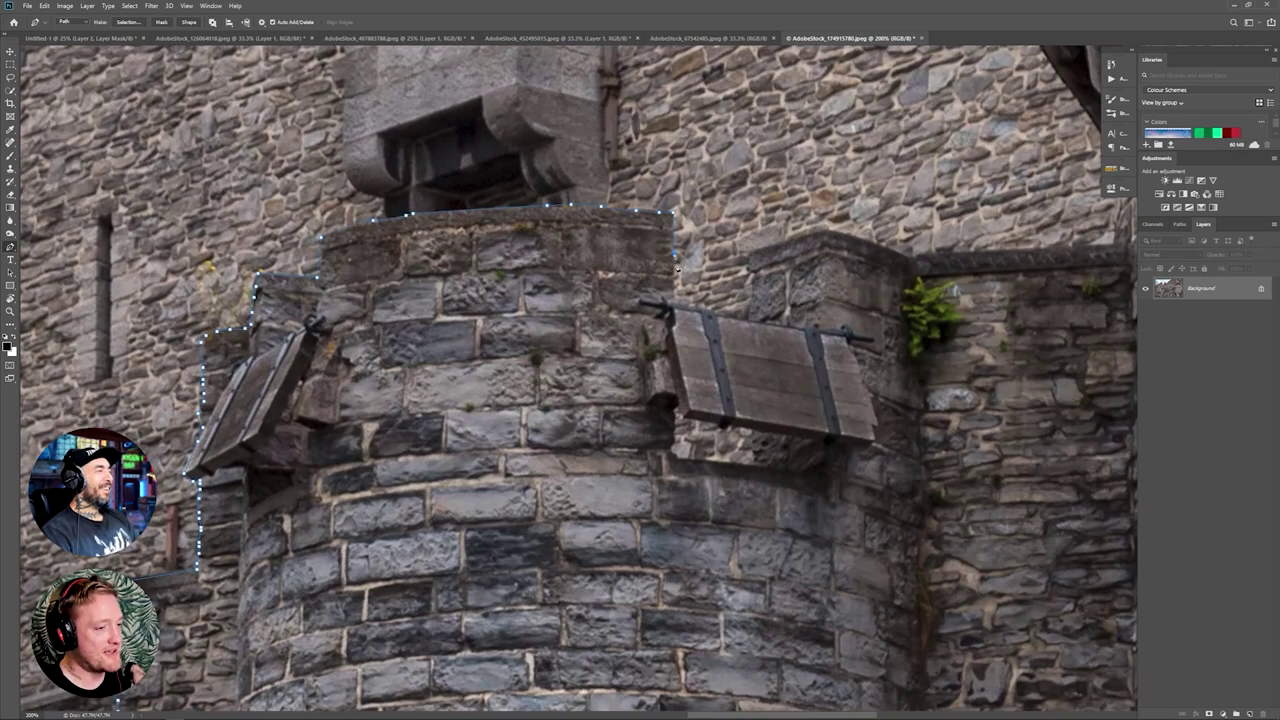
Step: Extend the pen path along the adjoining wall, up the left slope of the conical roof and around its finial
scroll(903, 258, right, 5)
scroll(632, 473, up, 3)
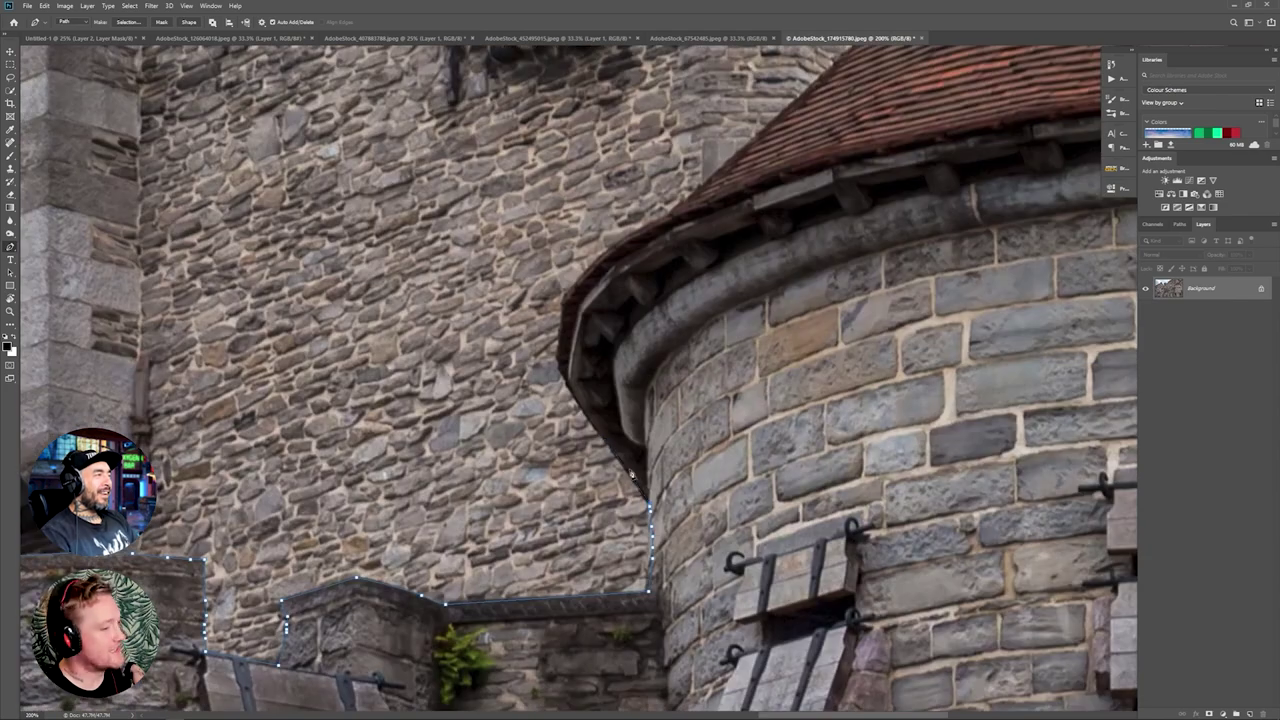
drag(663, 226, 326, 408)
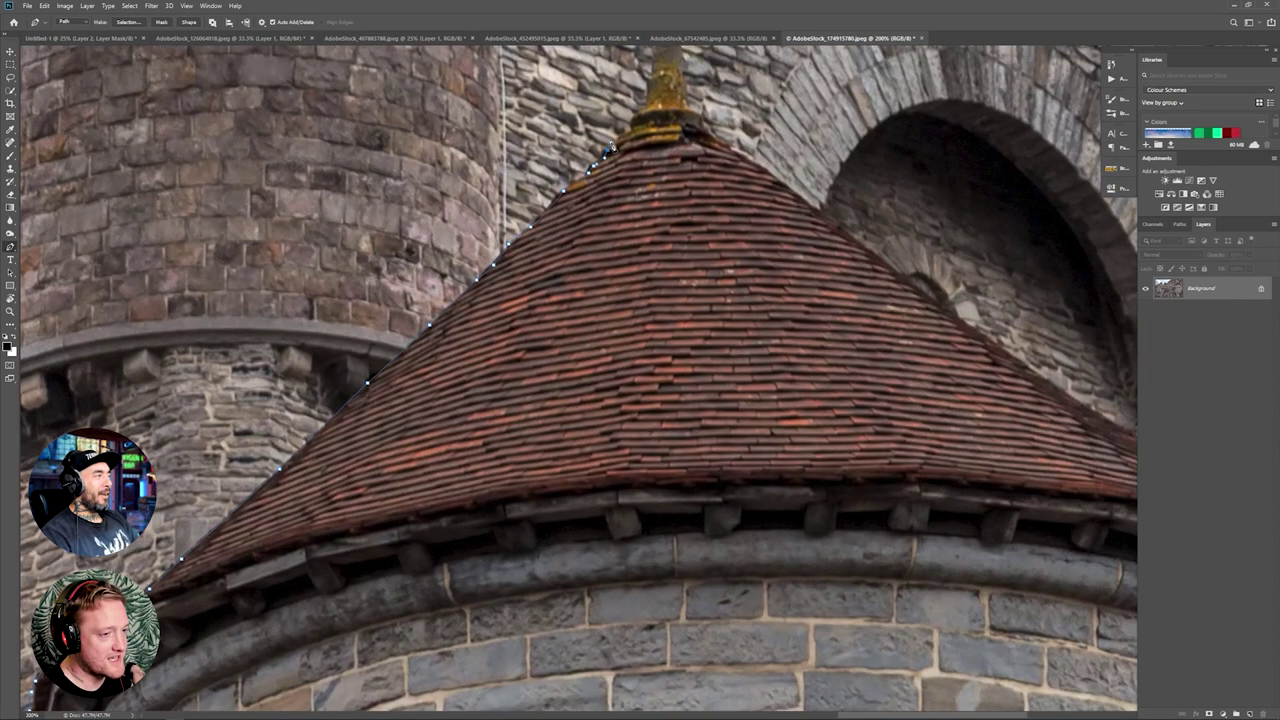
click(618, 135)
click(632, 117)
drag(643, 113, 487, 387)
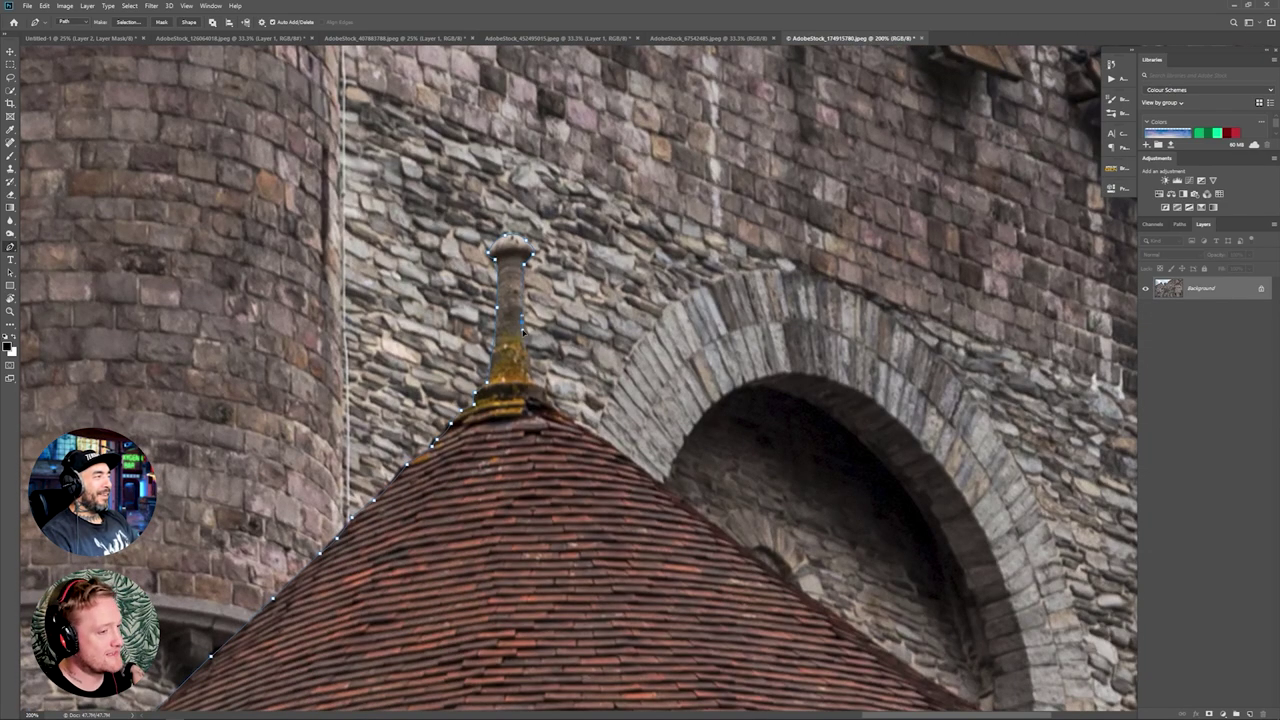
click(532, 385)
click(546, 388)
Step: Trace the right slope of the conical roof and the round tower's right side down to the end wall
click(549, 402)
click(577, 422)
drag(608, 471, 312, 283)
click(305, 246)
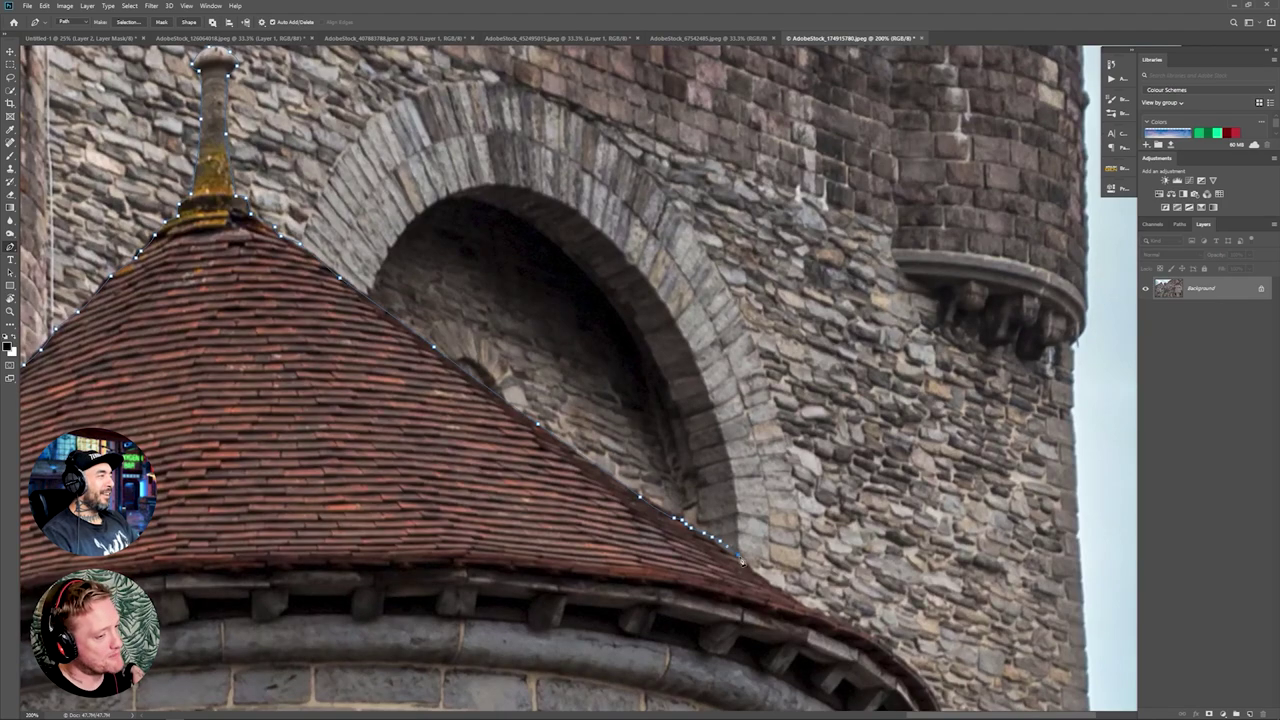
drag(742, 563, 550, 391)
drag(472, 636, 775, 420)
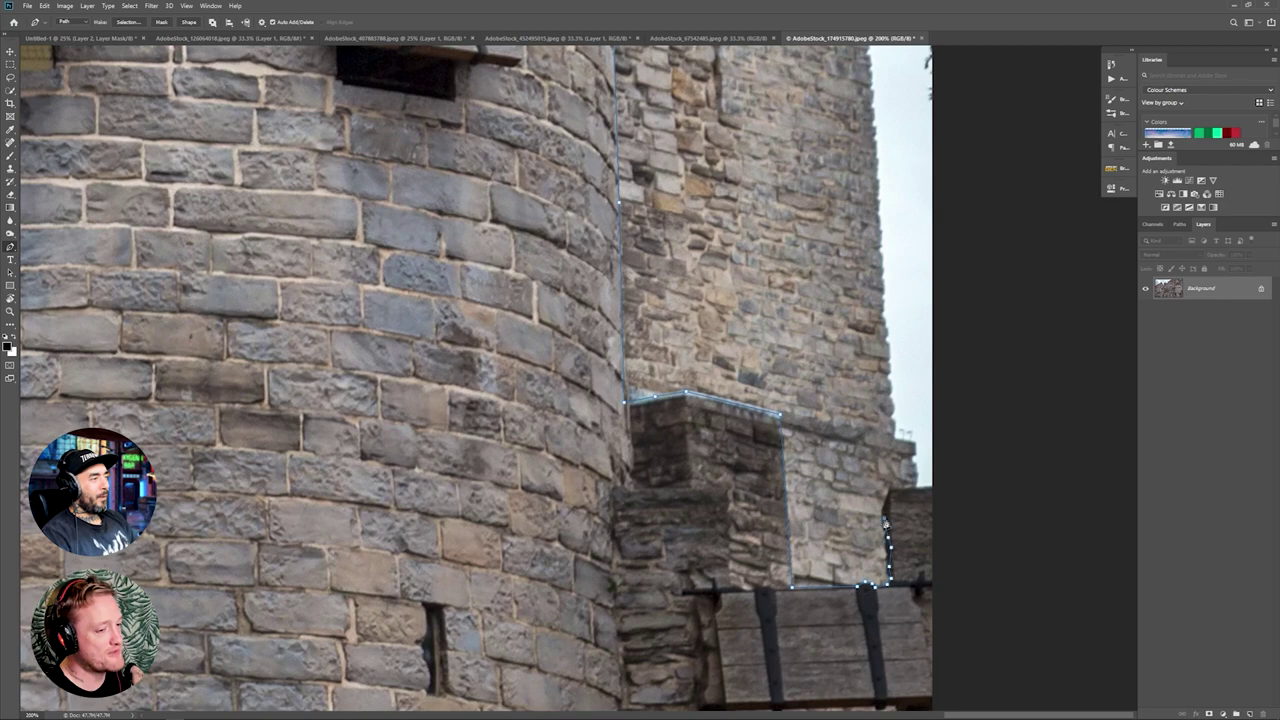
Step: Close the pen path around the outside of the photo and back to the start of the traced castle outline
key(ctrl+minus)
key(ctrl+minus)
key(ctrl+minus)
key(ctrl+minus)
click(1083, 436)
click(1081, 697)
click(200, 674)
click(197, 449)
click(204, 408)
click(221, 409)
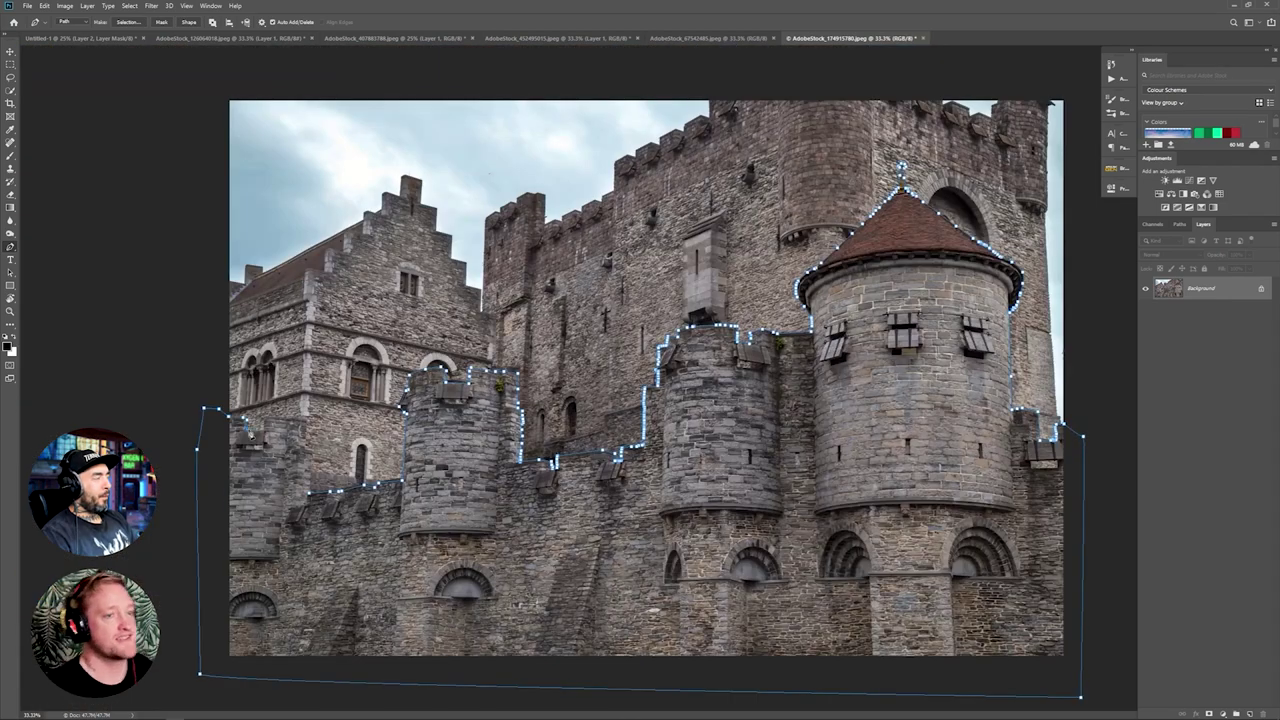
click(314, 492)
Step: Convert the path to a selection, copy the castle to its own layer and place it behind the road in the sketch composite
click(128, 22)
click(691, 206)
key(ctrl+j)
key(v)
drag(675, 537, 600, 448)
drag(666, 388, 1053, 243)
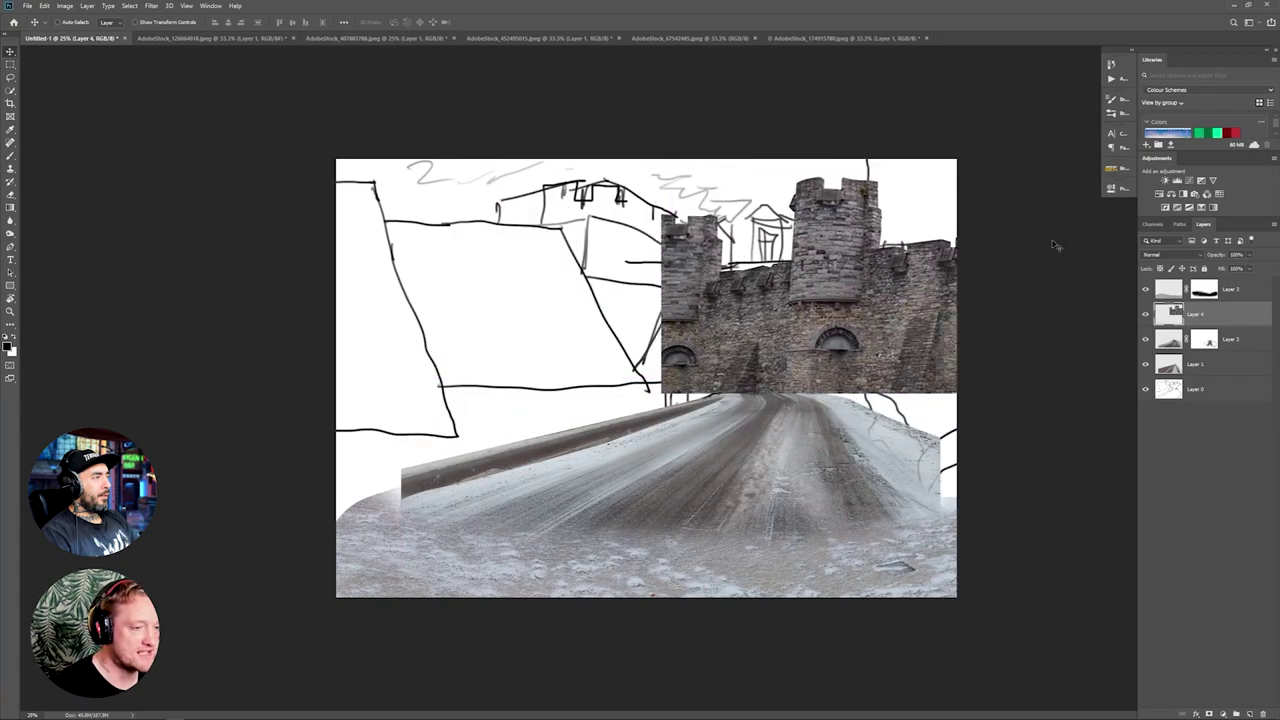
Step: Duplicate the castle layer and shift the copy so the round tower stands at the scene's right edge
key(ctrl+j)
drag(871, 303, 632, 350)
drag(902, 358, 896, 402)
Step: Trace the round tower's left edge on the copied castle with the Pen tool and isolate the tower from the rest
key(p)
key(ctrl+plus)
key(ctrl+plus)
drag(1063, 77, 722, 205)
click(722, 205)
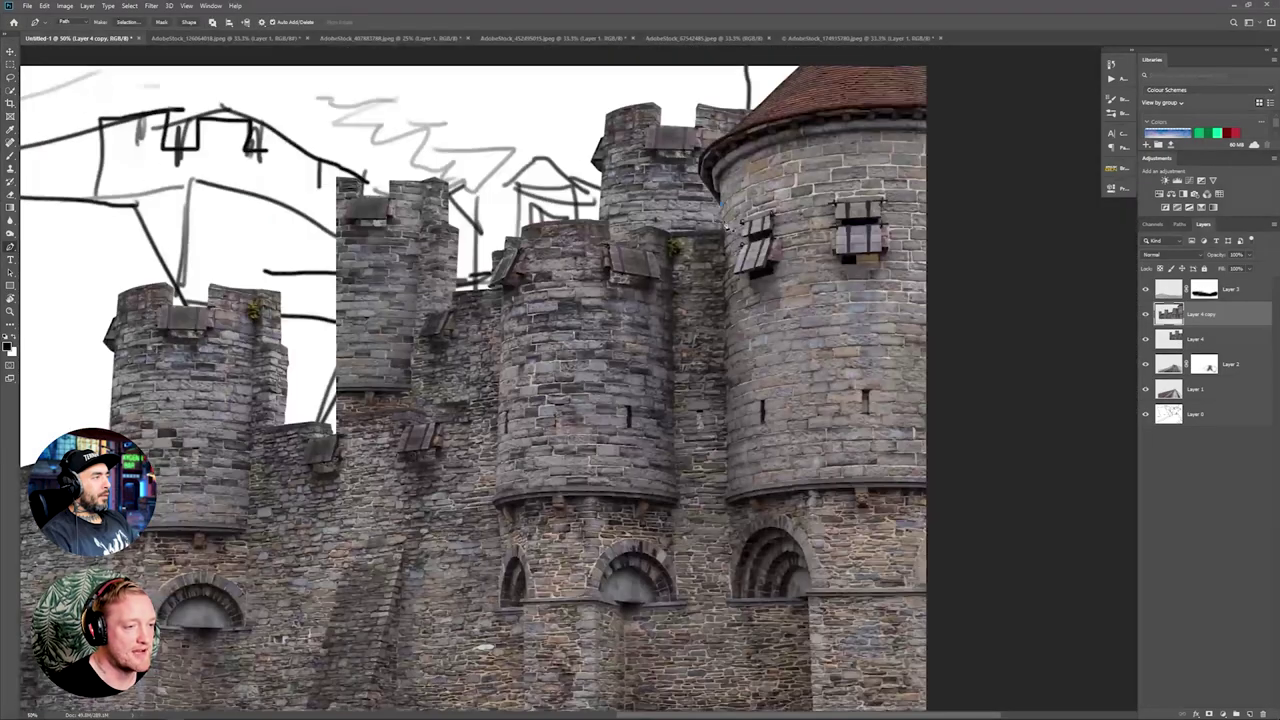
scroll(812, 600, down, 5)
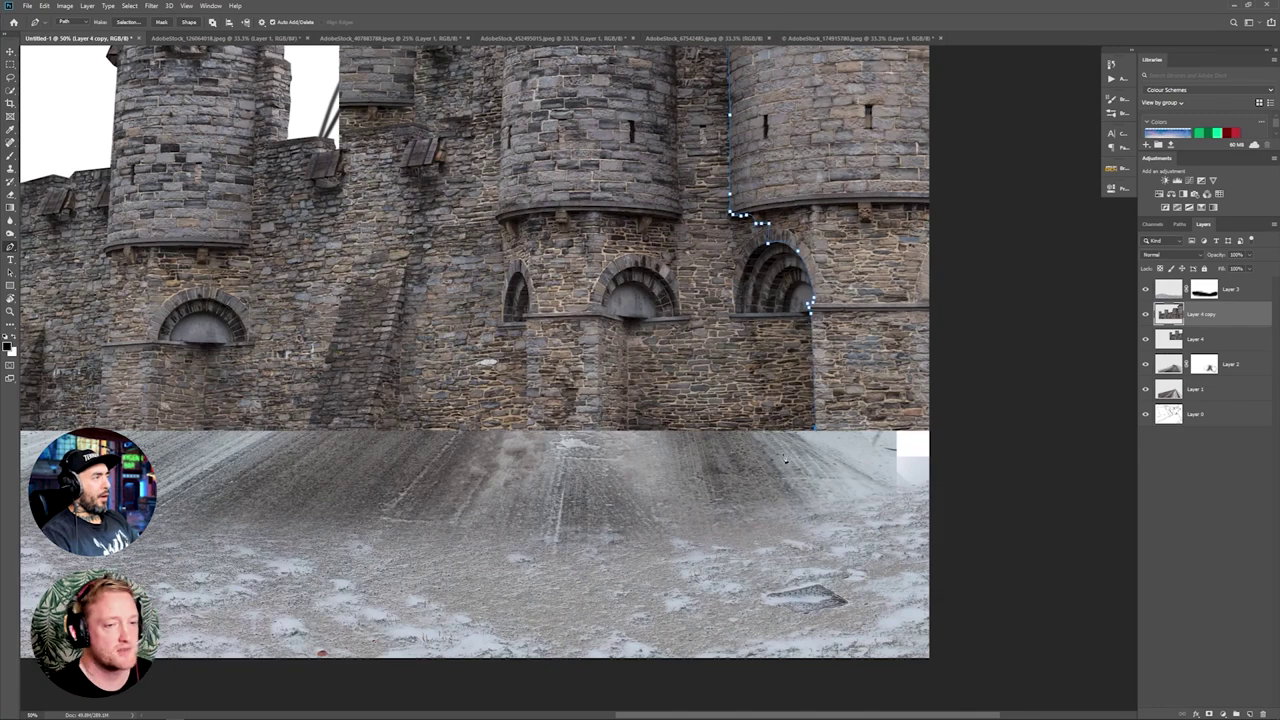
key(ctrl+minus)
key(ctrl+minus)
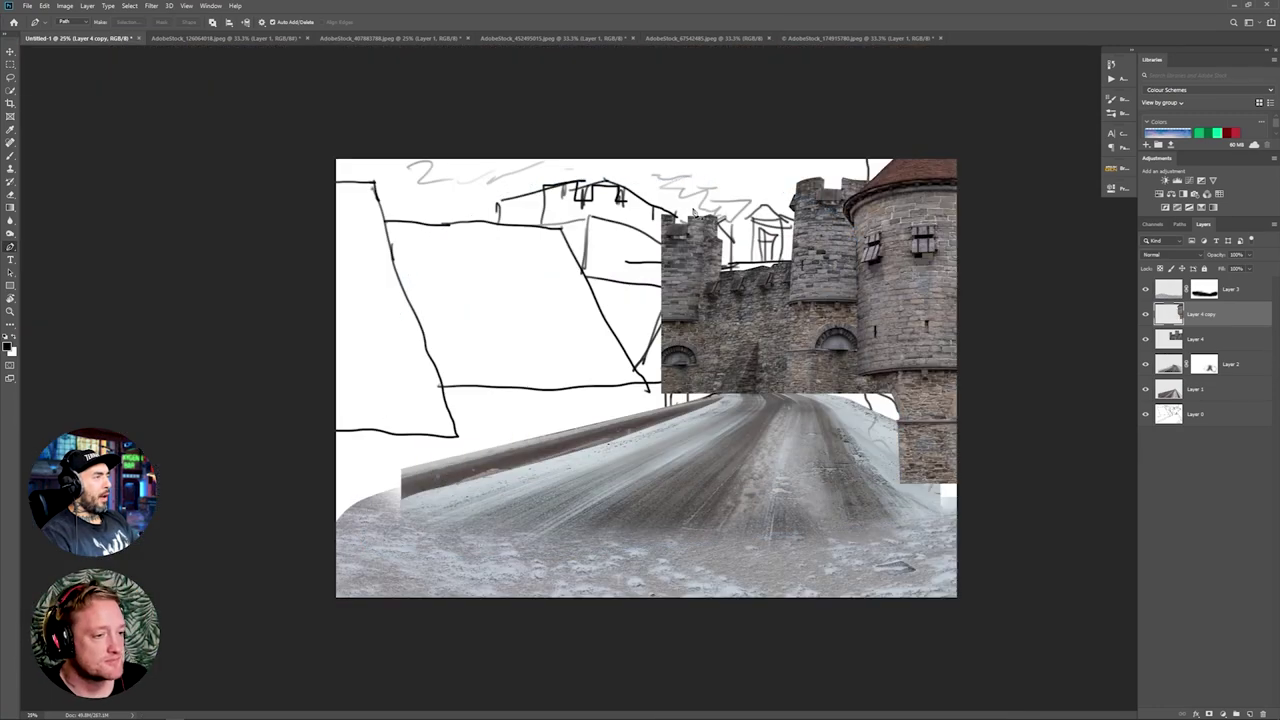
Step: Rotate the isolated round tower about 1° clockwise and shift it slightly left
key(ctrl+t)
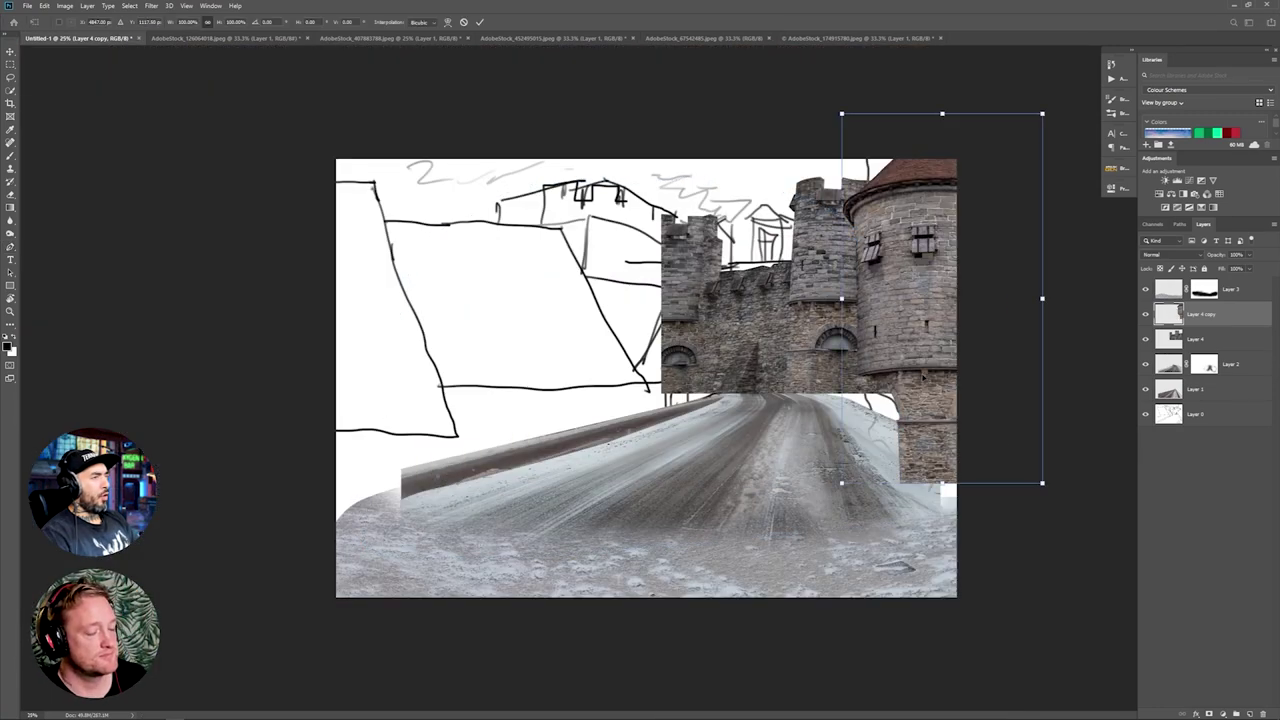
key(Escape)
key(ctrl+t)
drag(1090, 457, 1085, 462)
mouse_move(955, 247)
mouse_down()
mouse_move(953, 235)
mouse_move(940, 253)
mouse_up()
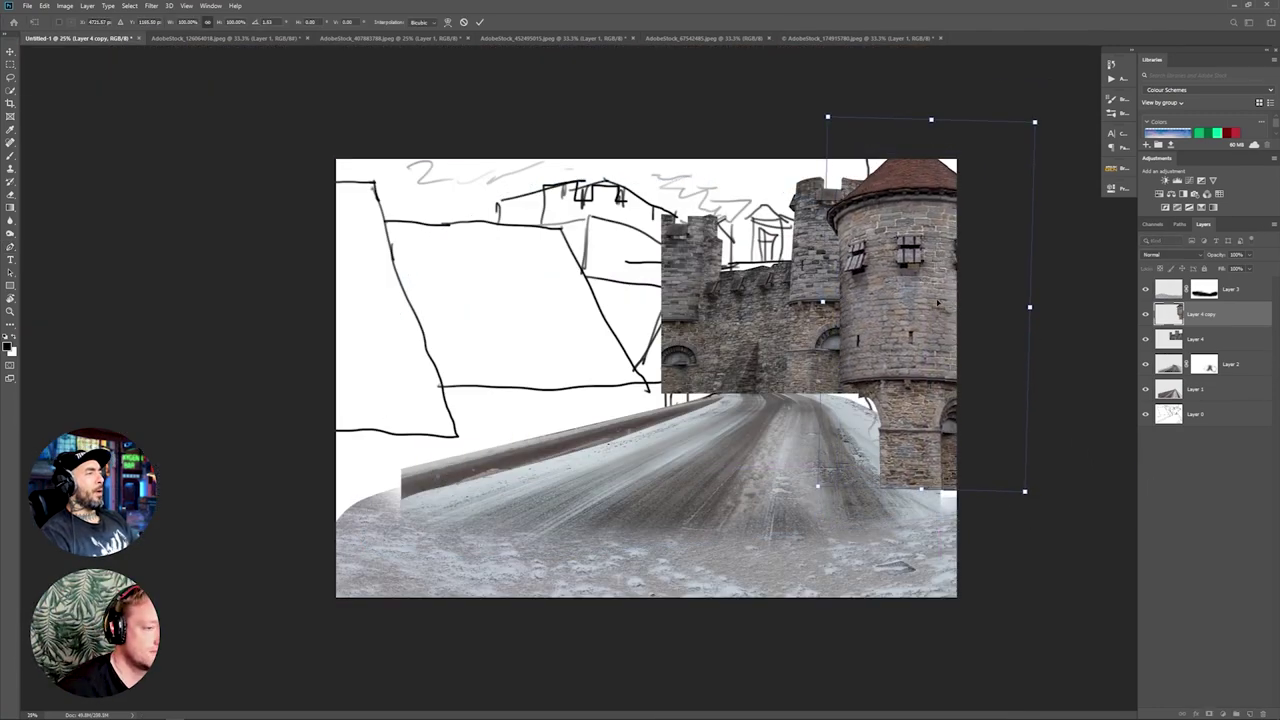
key(Return)
Step: Open the Tolquhon Castle stock photo and bring its gateway cut-out into the composite over the castle wall
key(ctrl+o)
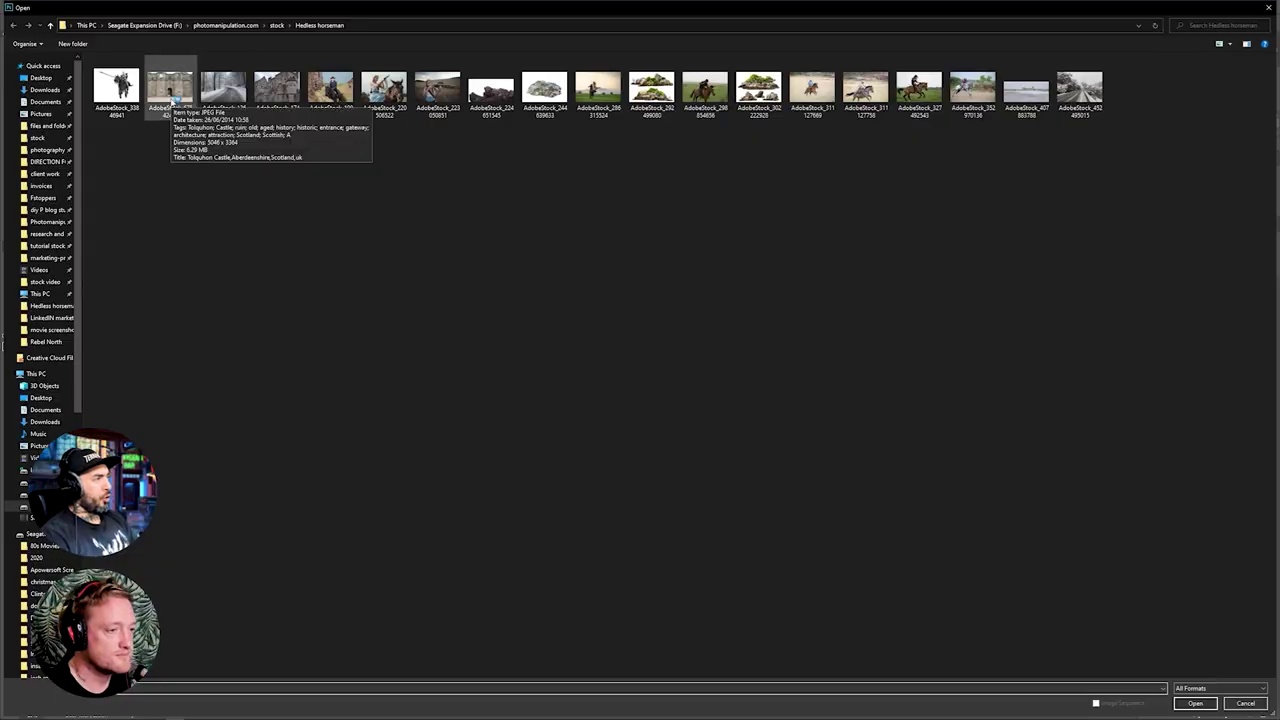
double_click(171, 97)
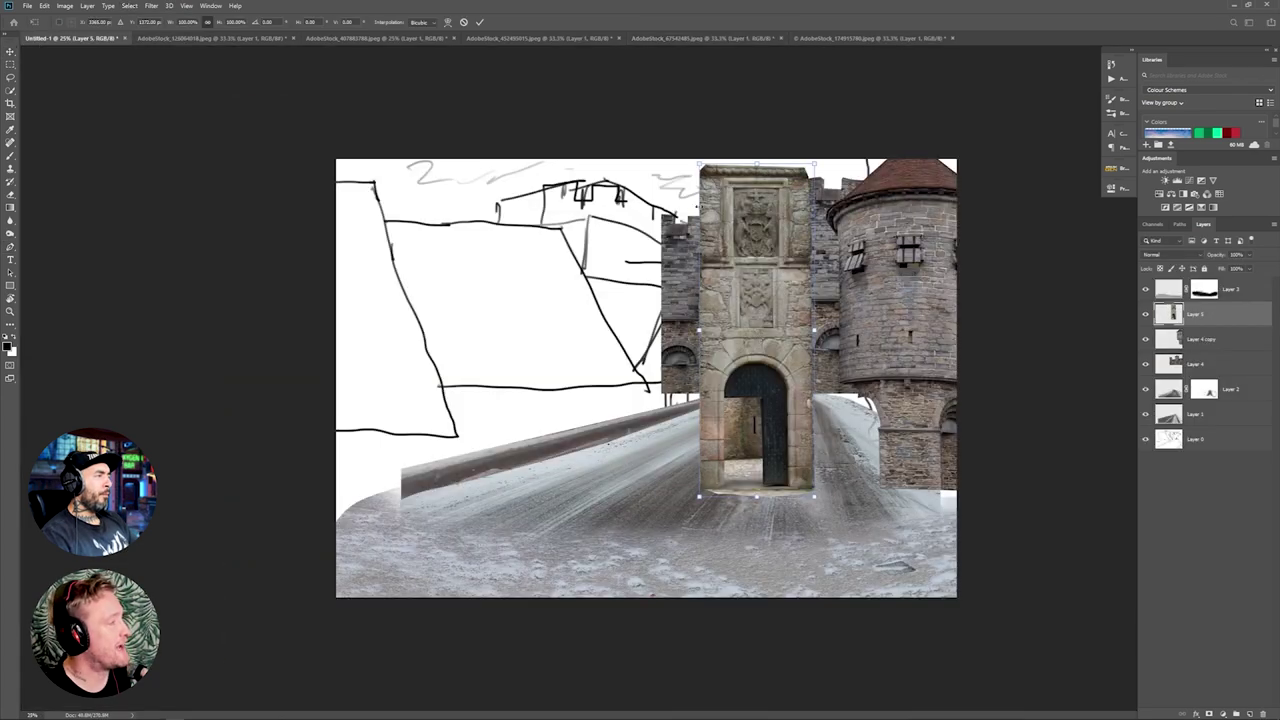
drag(700, 486, 741, 383)
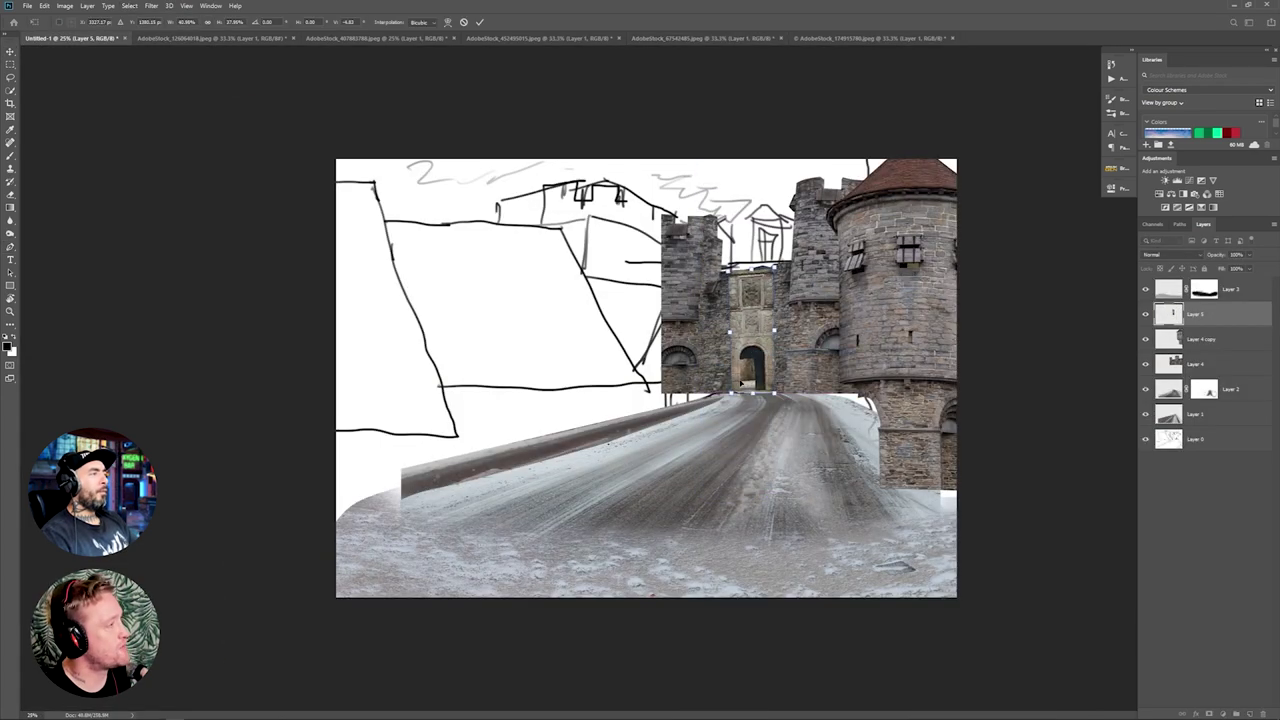
key(Escape)
Step: Flip the gateway horizontally and scale it down to fit between the castle towers at the end of the road
key(ctrl+t)
drag(812, 330, 611, 330)
drag(655, 360, 748, 316)
drag(790, 165, 761, 300)
drag(733, 390, 753, 330)
right_click(751, 265)
click(768, 311)
key(Return)
Step: Refine the gateway's shape and position to fill the gap between the towers, and save the composite as Headless horseman.psd
key(ctrl+t)
right_click(751, 317)
drag(781, 237, 775, 264)
click(768, 362)
drag(767, 393, 775, 396)
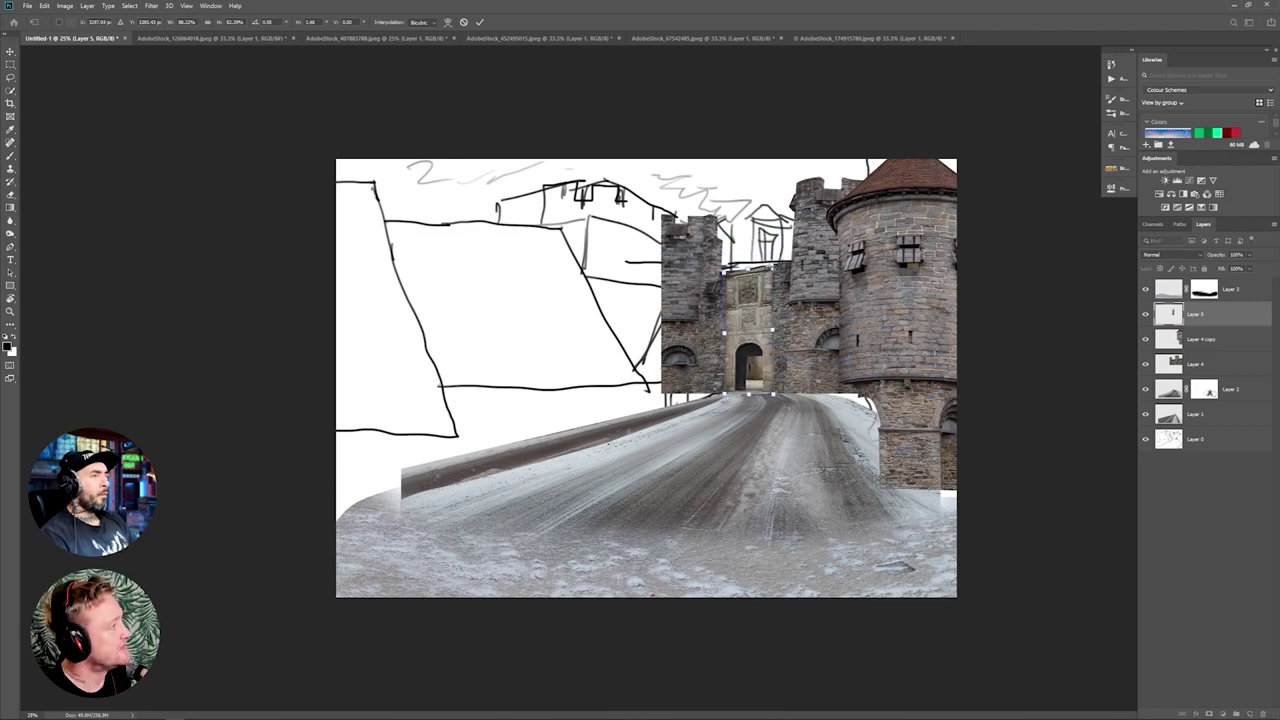
key(Return)
key(ctrl+s)
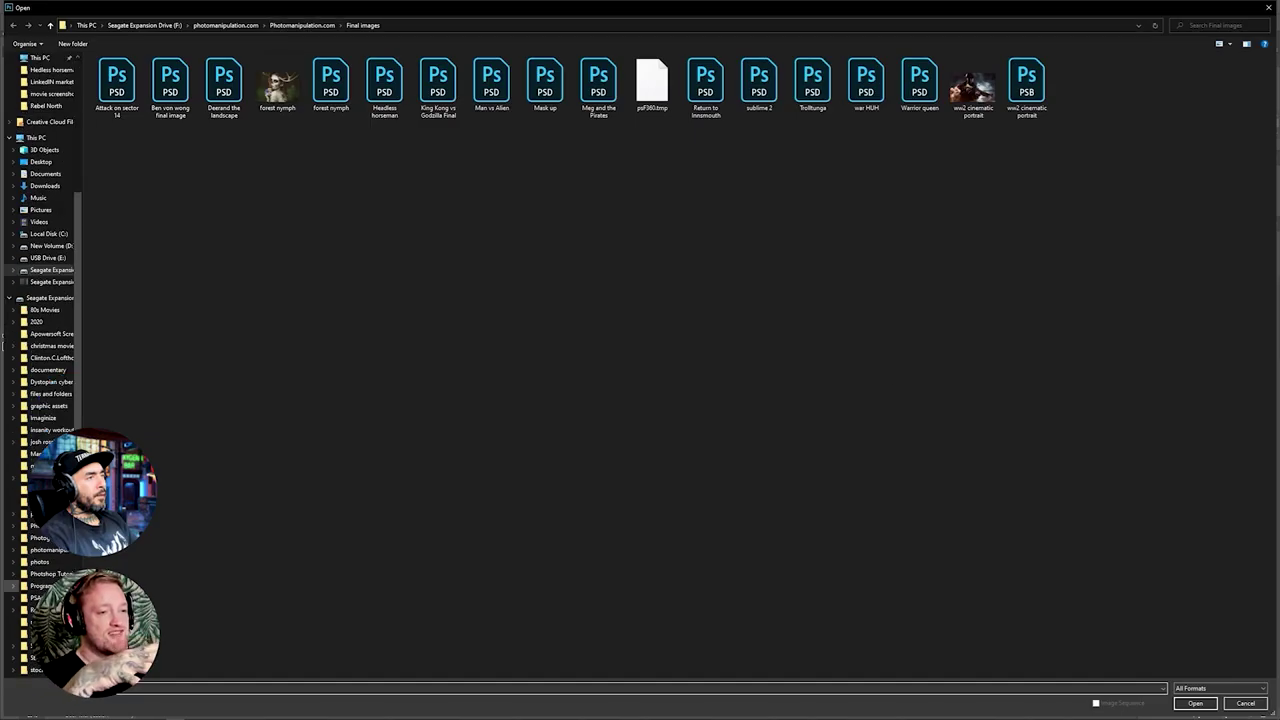
Step: Open the rock photos AdobeStock_224651545, 244639633, 292499080 and 302222928 from the stock folder and bring up 244639633
click(49, 550)
double_click(865, 88)
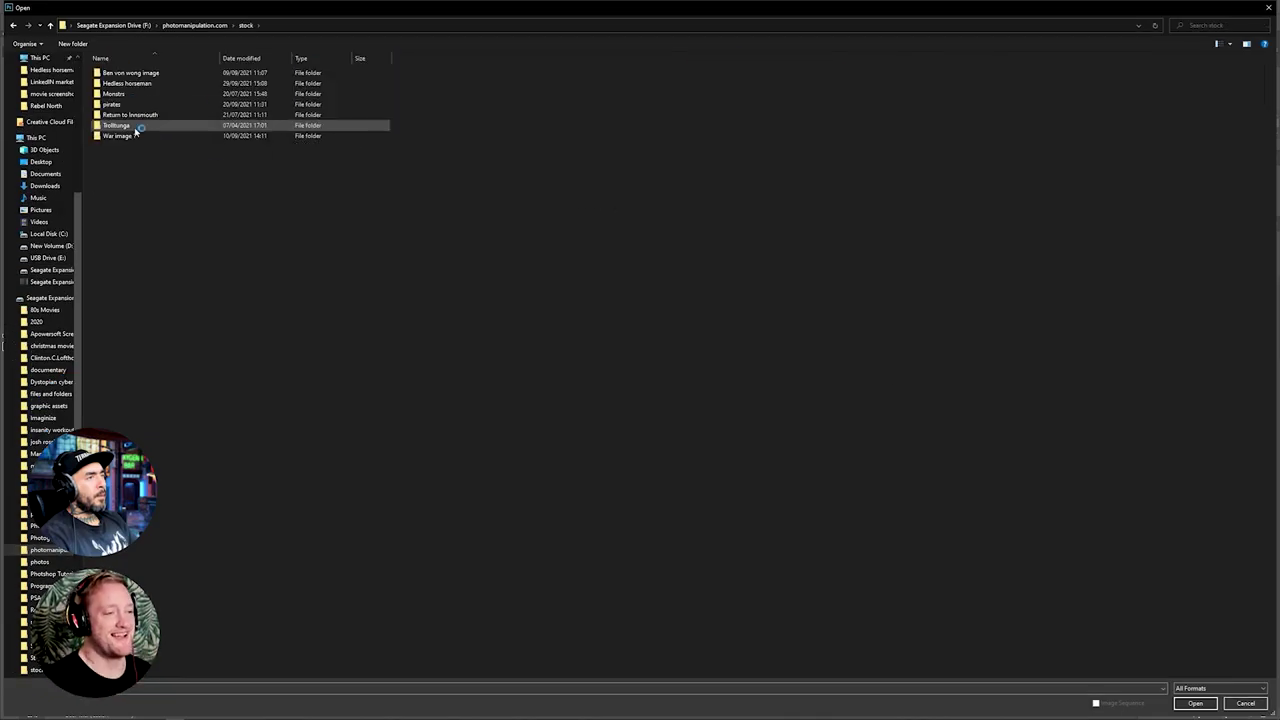
double_click(134, 127)
click(491, 92)
ctrl+click(545, 92)
ctrl+click(652, 92)
ctrl+click(759, 92)
click(1195, 703)
click(925, 38)
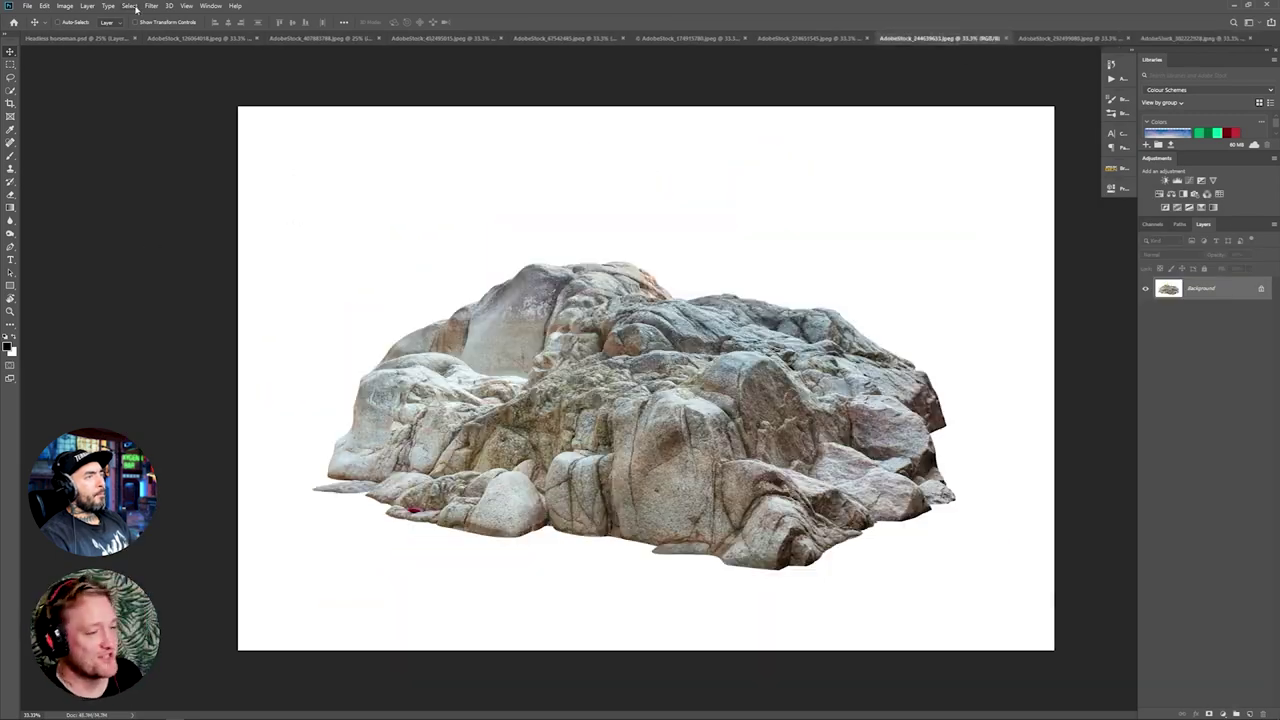
Step: Mask out the rock photo's white background with Color Range and place the rocks in the composite's lower-right corner
click(130, 6)
click(150, 114)
click(637, 566)
key(Return)
key(ctrl+shift+i)
click(1208, 714)
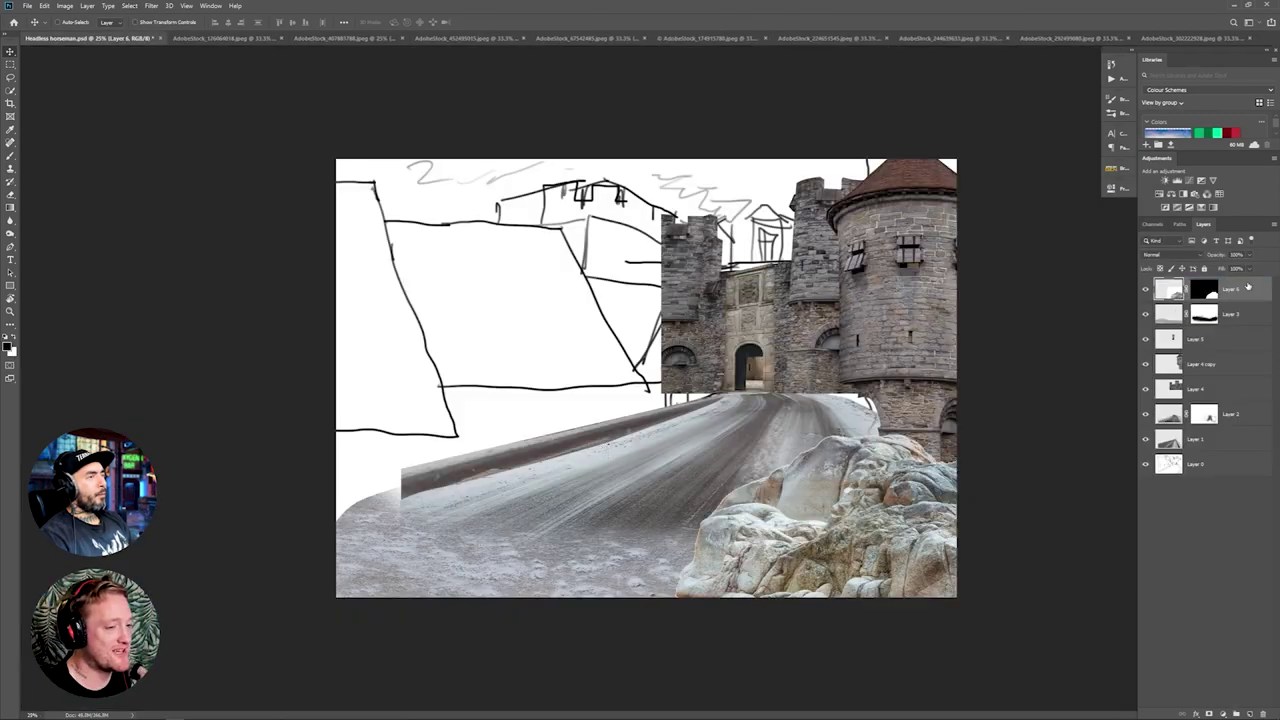
drag(903, 590, 975, 562)
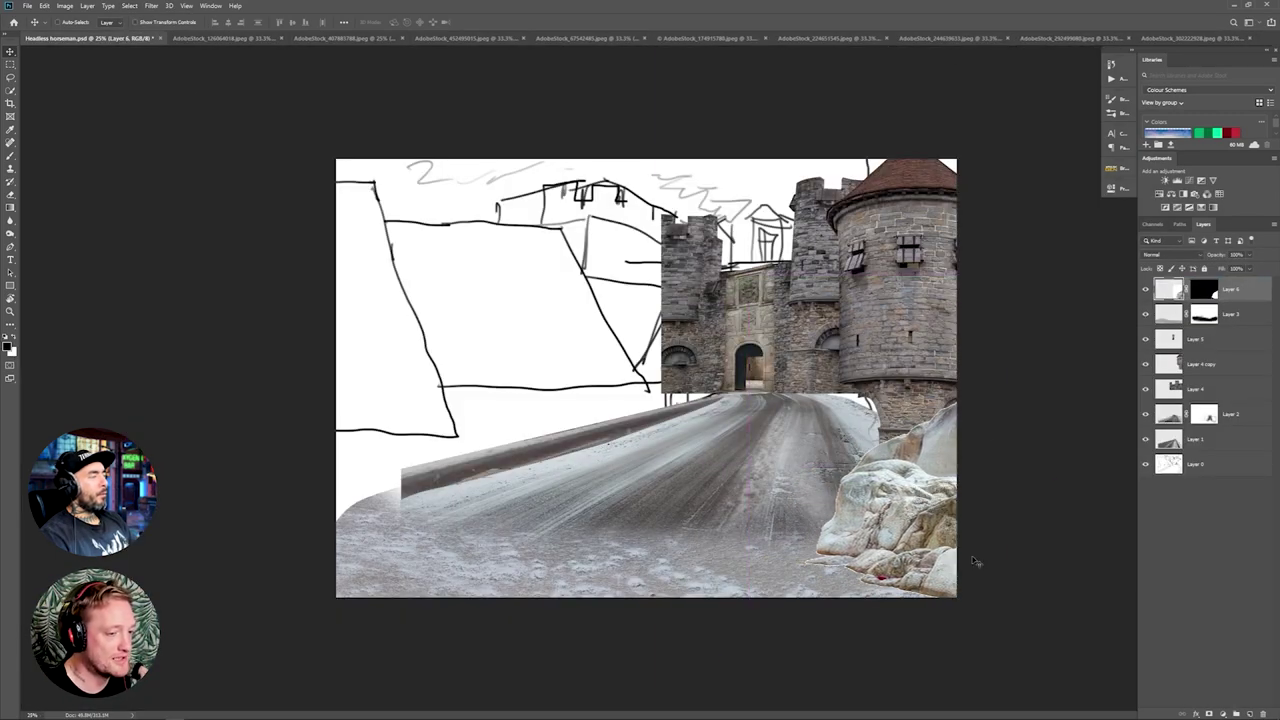
click(1173, 346)
key(ctrl+t)
key(Escape)
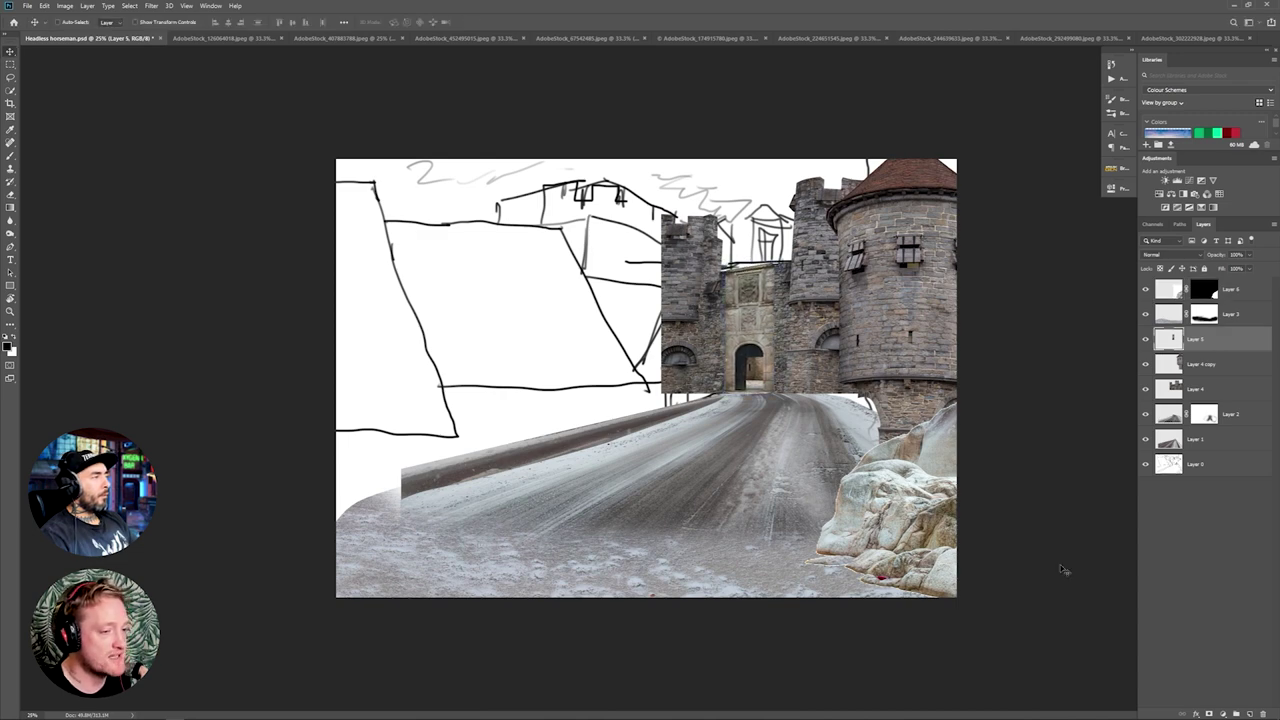
key(ctrl+j)
key(ctrl+z)
Step: Duplicate the masked rock layer and flip the copy horizontally
click(1231, 289)
key(ctrl+j)
drag(900, 510, 545, 385)
key(ctrl+t)
drag(391, 143, 904, 136)
drag(957, 343, 334, 343)
drag(904, 343, 957, 343)
key(Return)
Step: Move the flipped rocks beneath the round tower layer and scale them to about 36% at the tower's base
drag(1235, 289, 1231, 399)
key(ctrl+t)
drag(335, 137, 732, 399)
drag(915, 518, 957, 454)
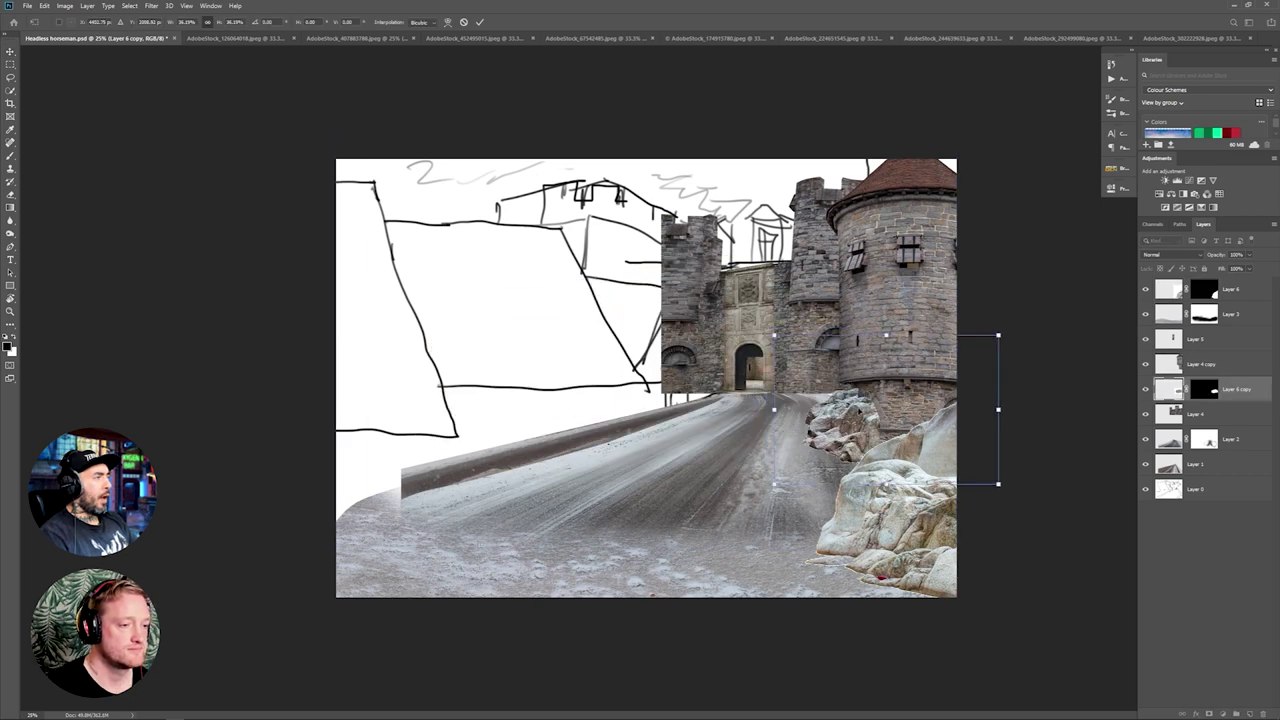
key(Return)
Step: Duplicate the small rocks, shrink the copy behind them farther up the road's right edge and save the composite
key(ctrl+j)
drag(1235, 389, 1231, 429)
key(ctrl+t)
drag(999, 485, 890, 412)
drag(835, 380, 845, 400)
key(Return)
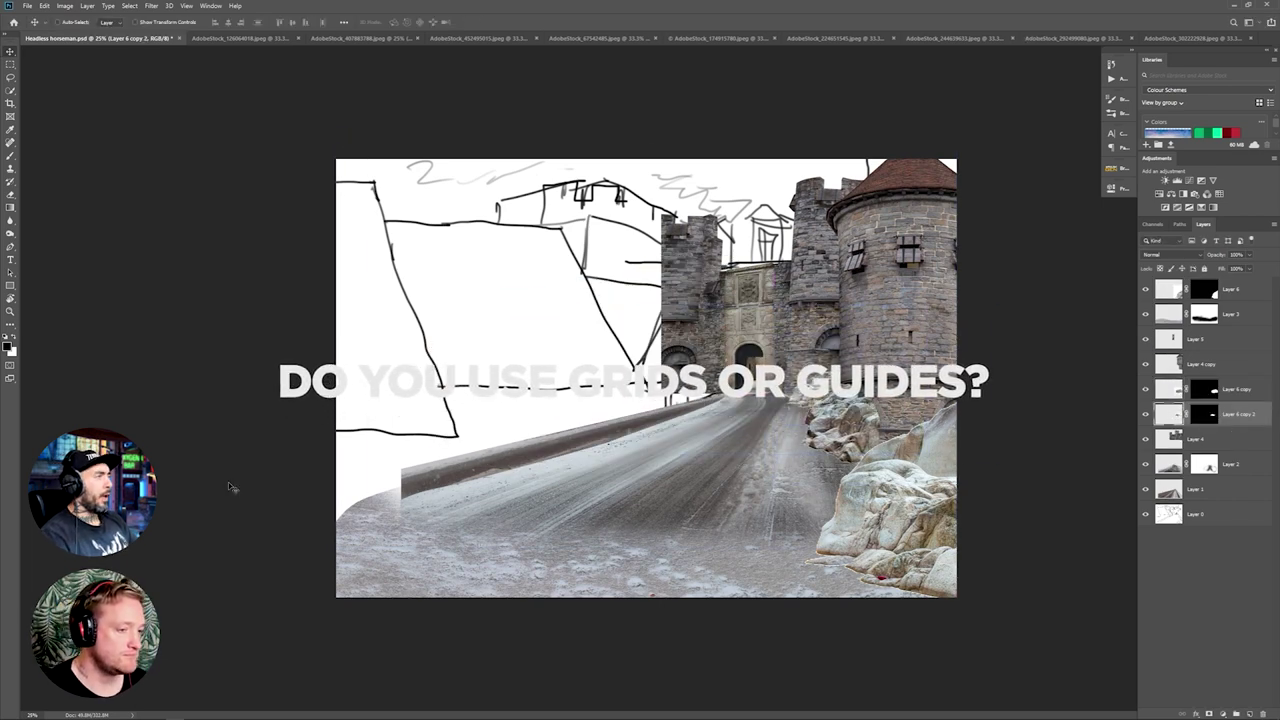
key(ctrl+s)
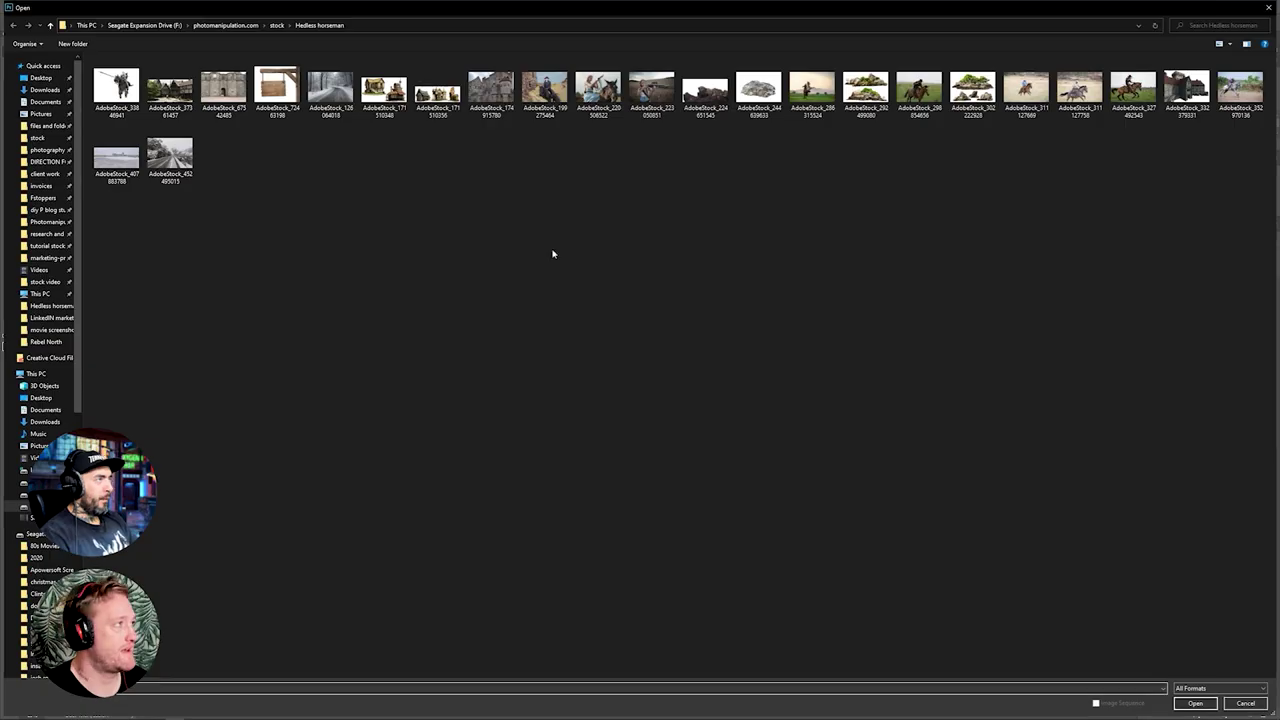
Step: Open the building stock photos and place the masked red-roofed castle from AdobeStock_332379331 behind the road at about 76% scale
ctrl+click(170, 88)
ctrl+click(437, 90)
ctrl+click(1187, 88)
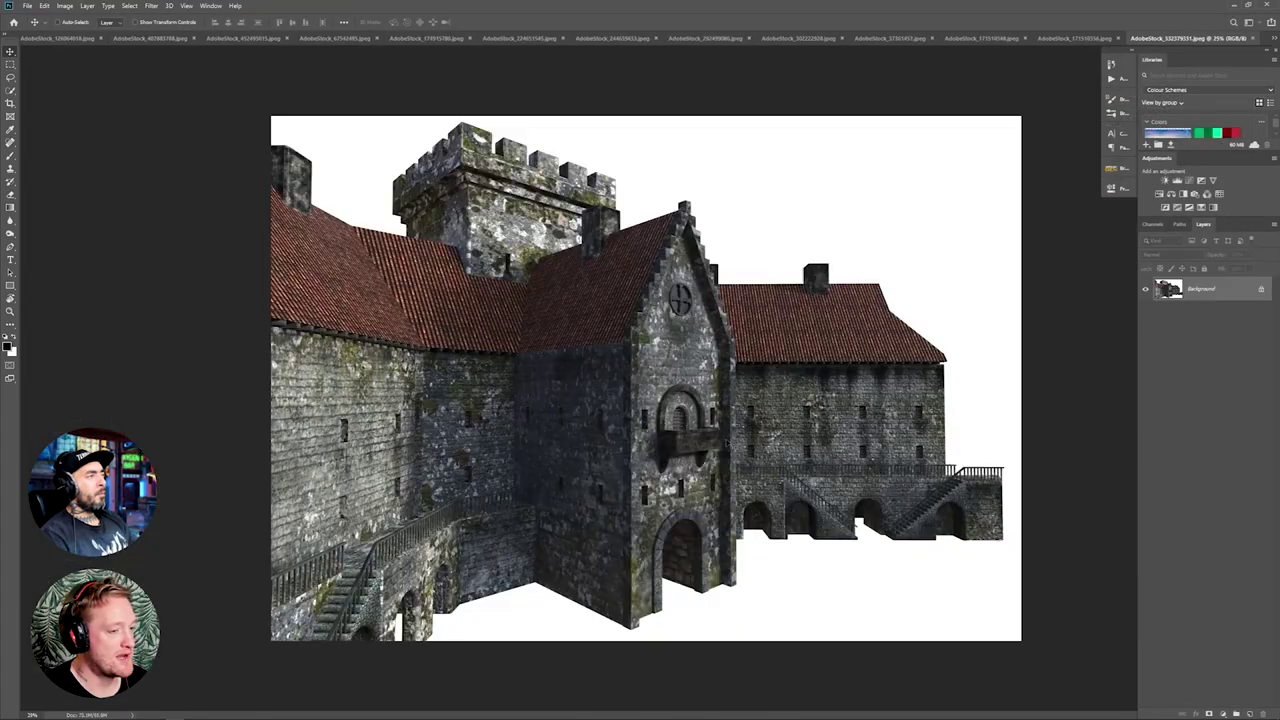
click(319, 346)
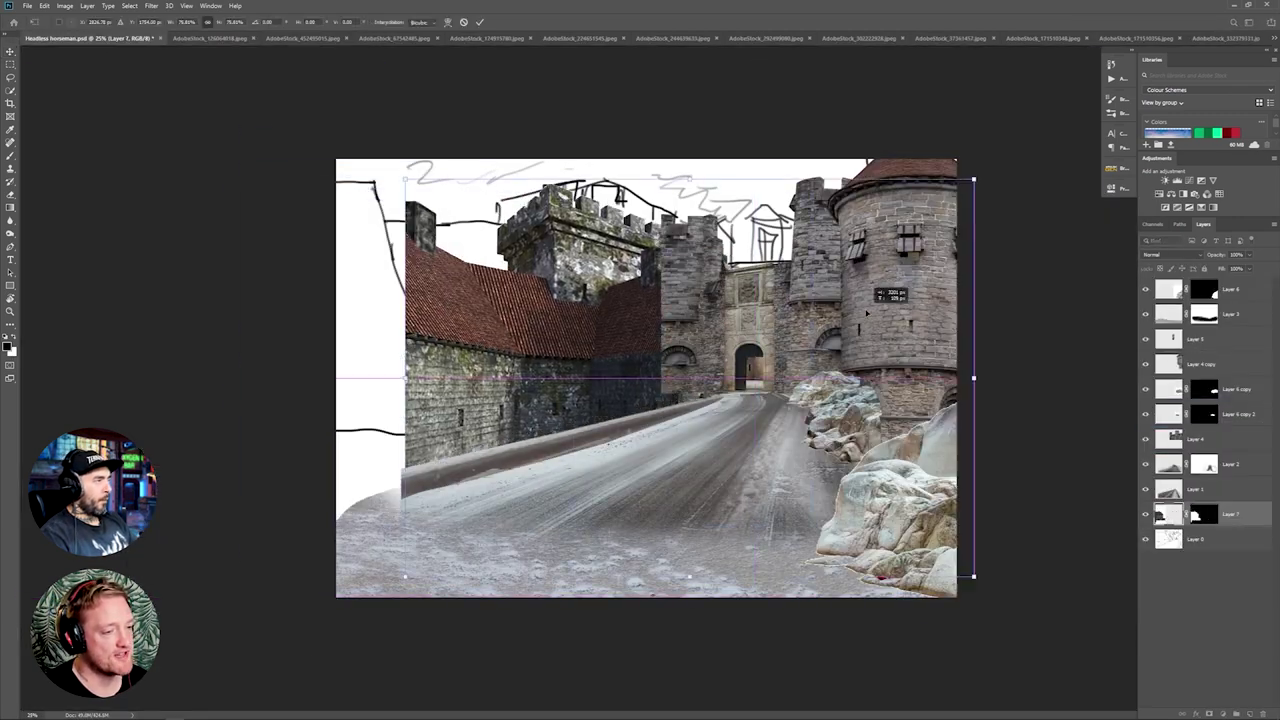
key(Return)
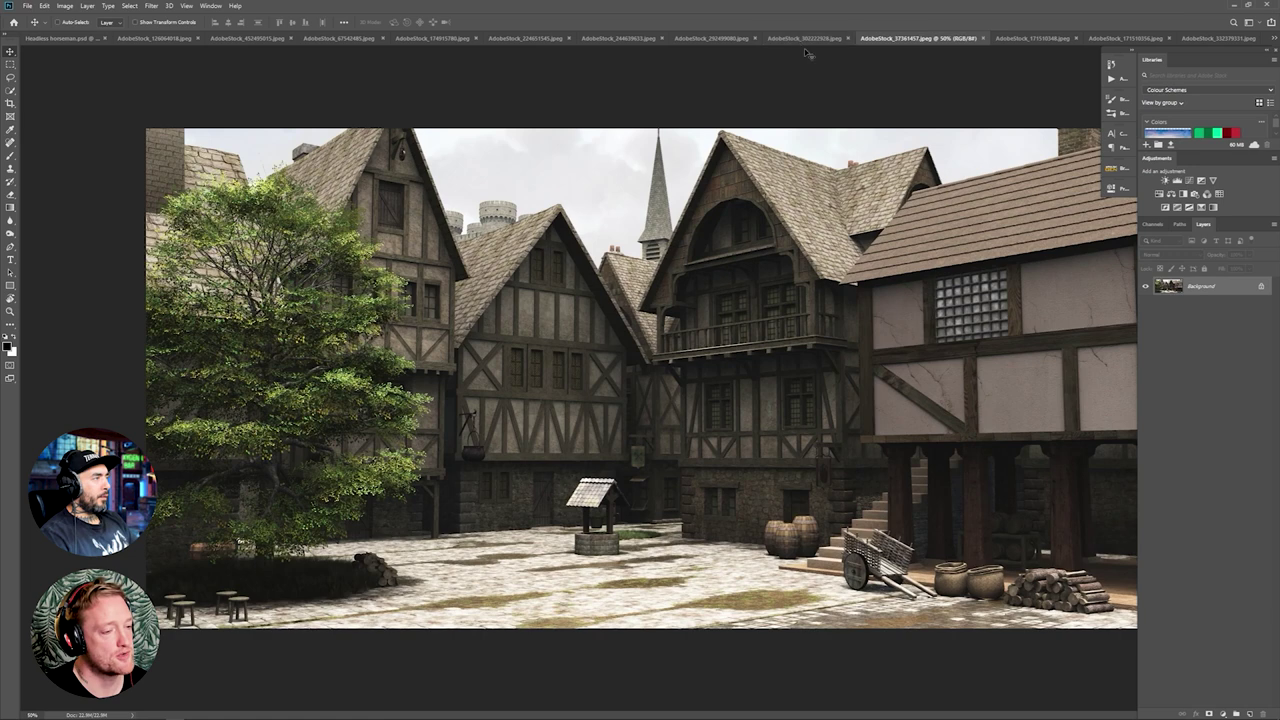
Step: Trace the right-hand timber-framed houses in AdobeStock_37361457 with the Pen tool and convert the path to a selection
key(p)
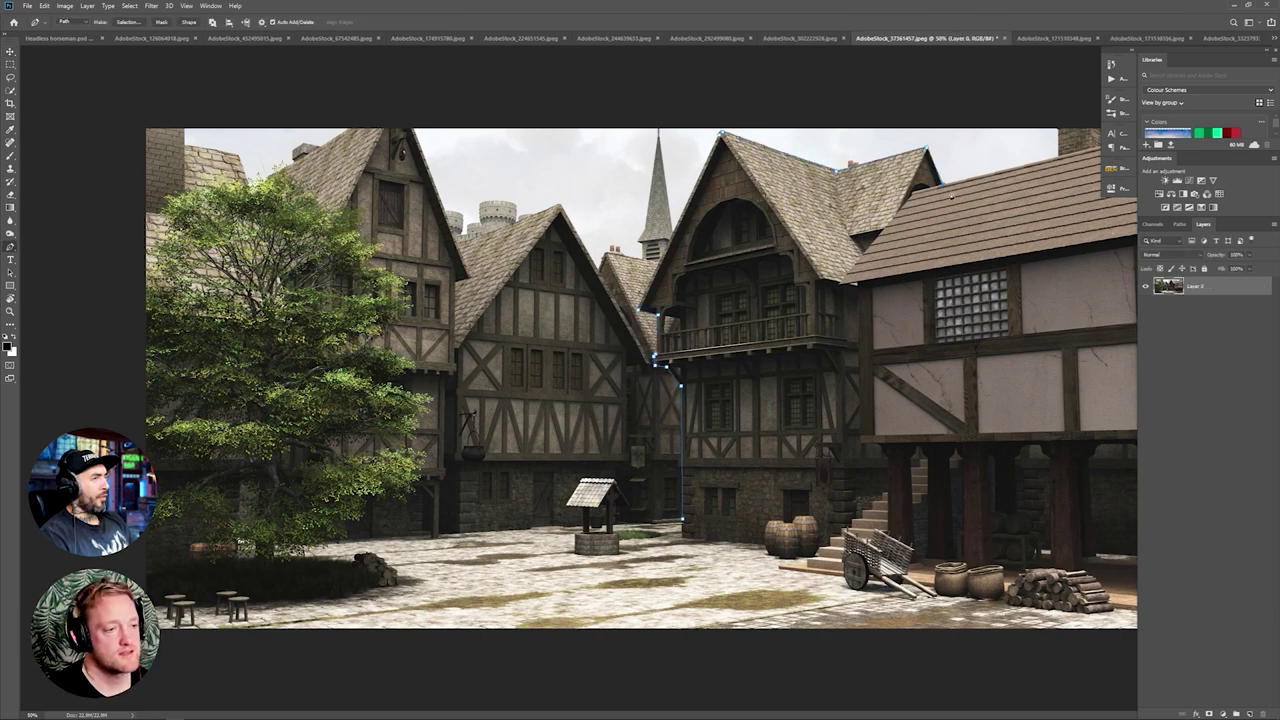
key(ctrl+minus)
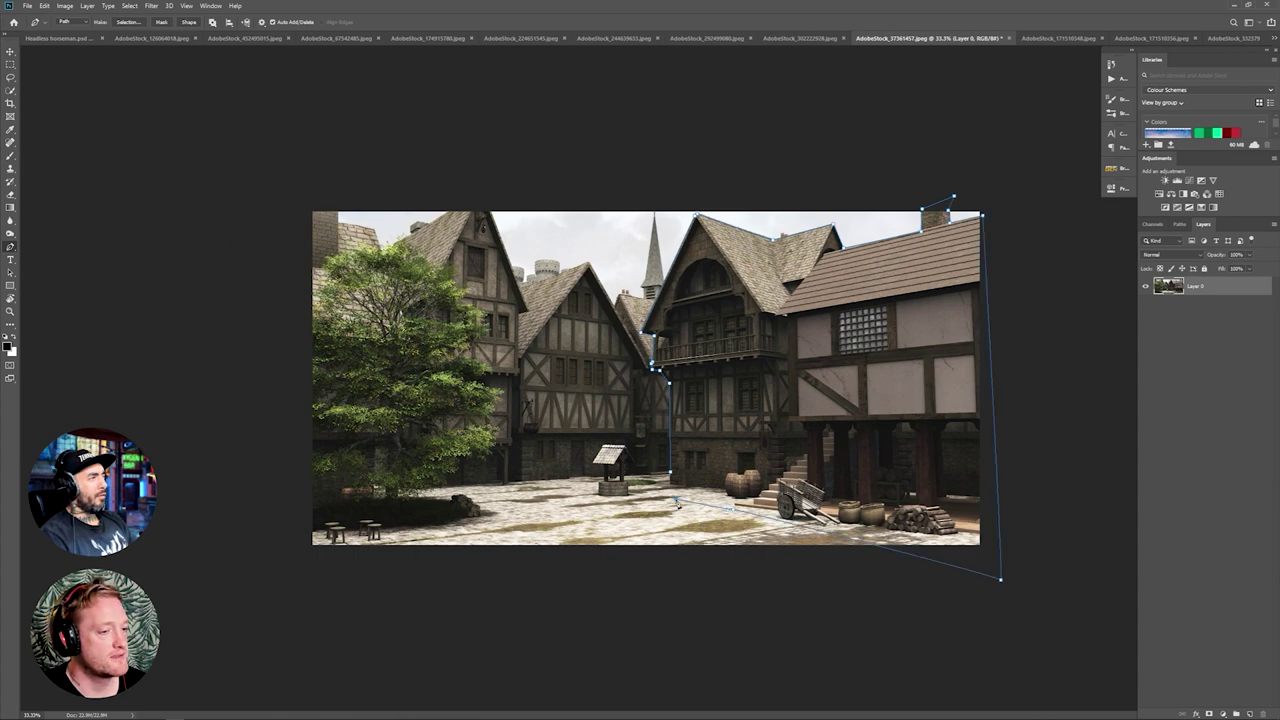
key(ctrl+Return)
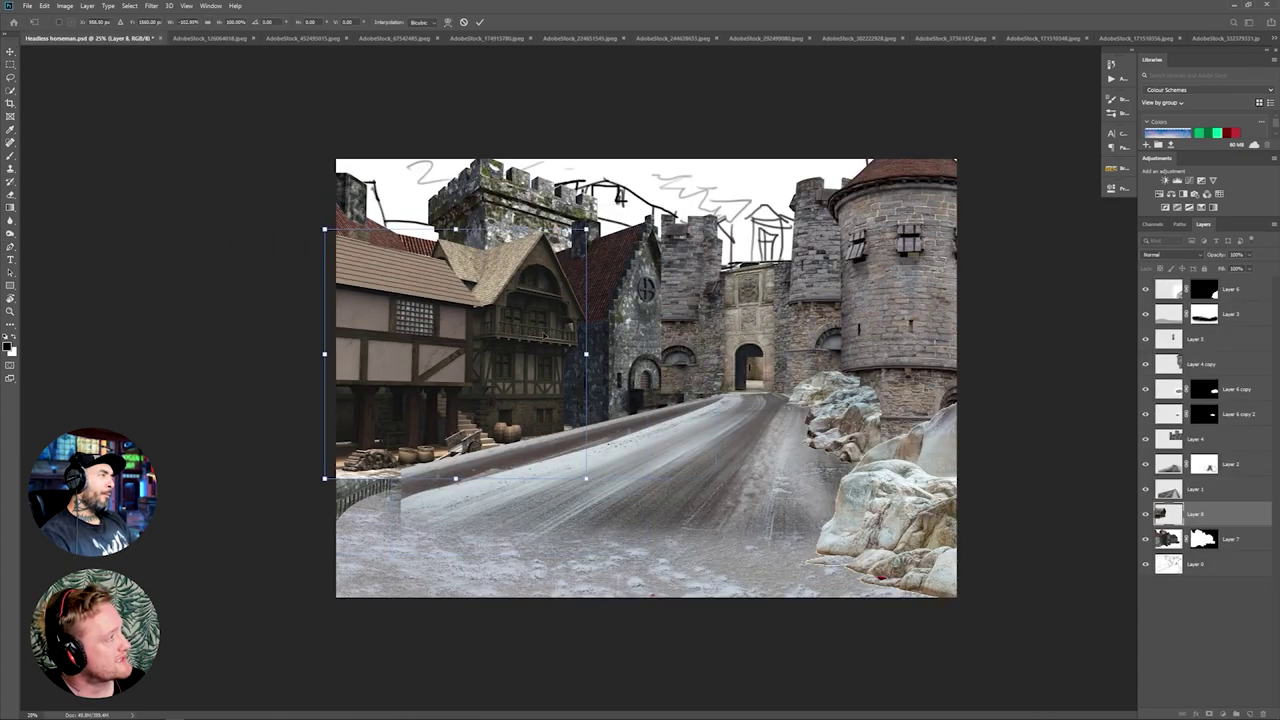
Step: Stretch the mirrored timber houses to about 110% width, rotate them about 2° counter-clockwise and seat them along the road's left side
drag(586, 354, 602, 357)
drag(560, 356, 560, 390)
drag(624, 257, 619, 251)
mouse_move(538, 386)
mouse_down()
mouse_move(528, 357)
mouse_move(536, 364)
mouse_up()
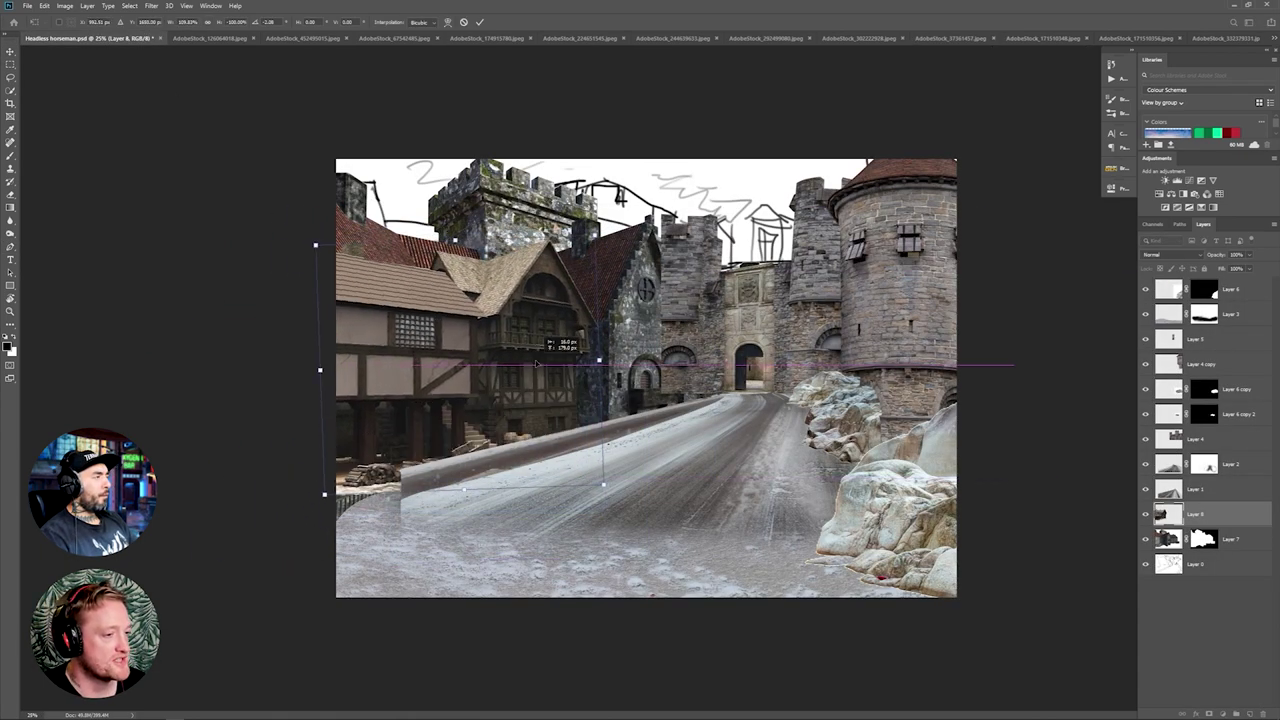
key(Return)
Step: Scale the red-roofed castle behind the houses to about 88% and shift the timber houses slightly left
click(1231, 539)
key(ctrl+t)
drag(906, 150, 840, 197)
drag(640, 360, 640, 336)
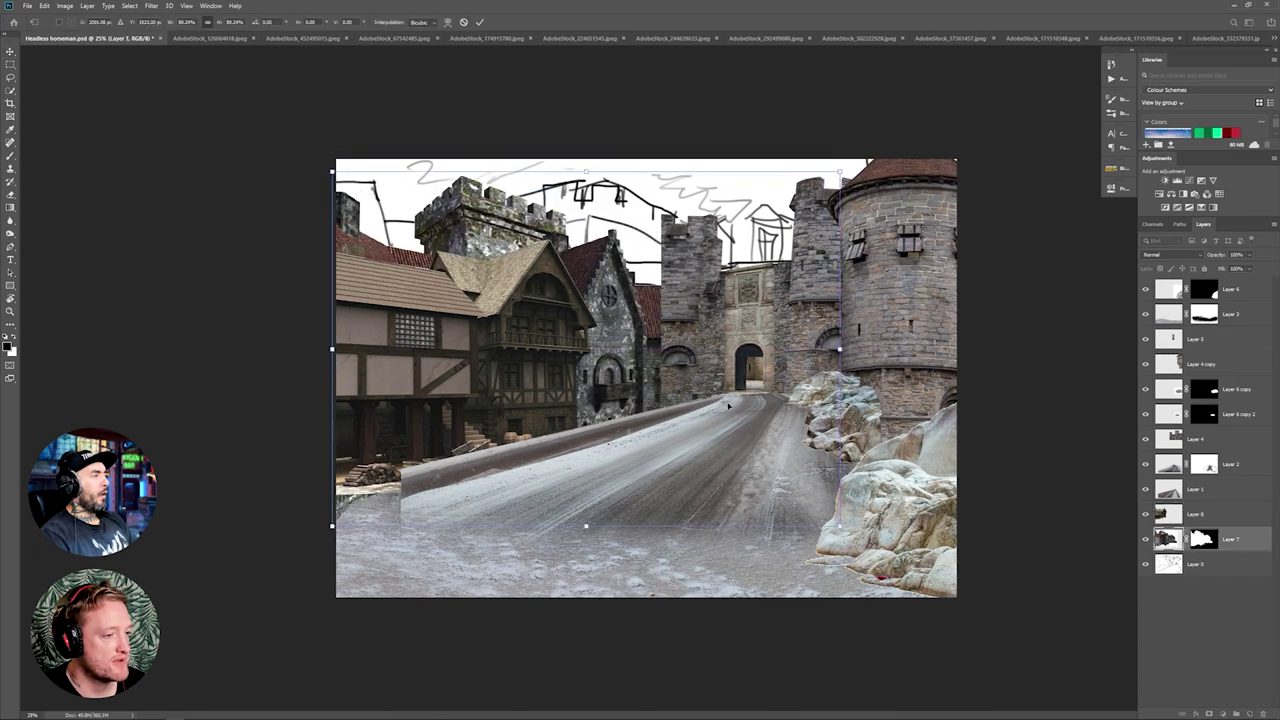
key(Return)
click(1205, 514)
drag(519, 412, 507, 416)
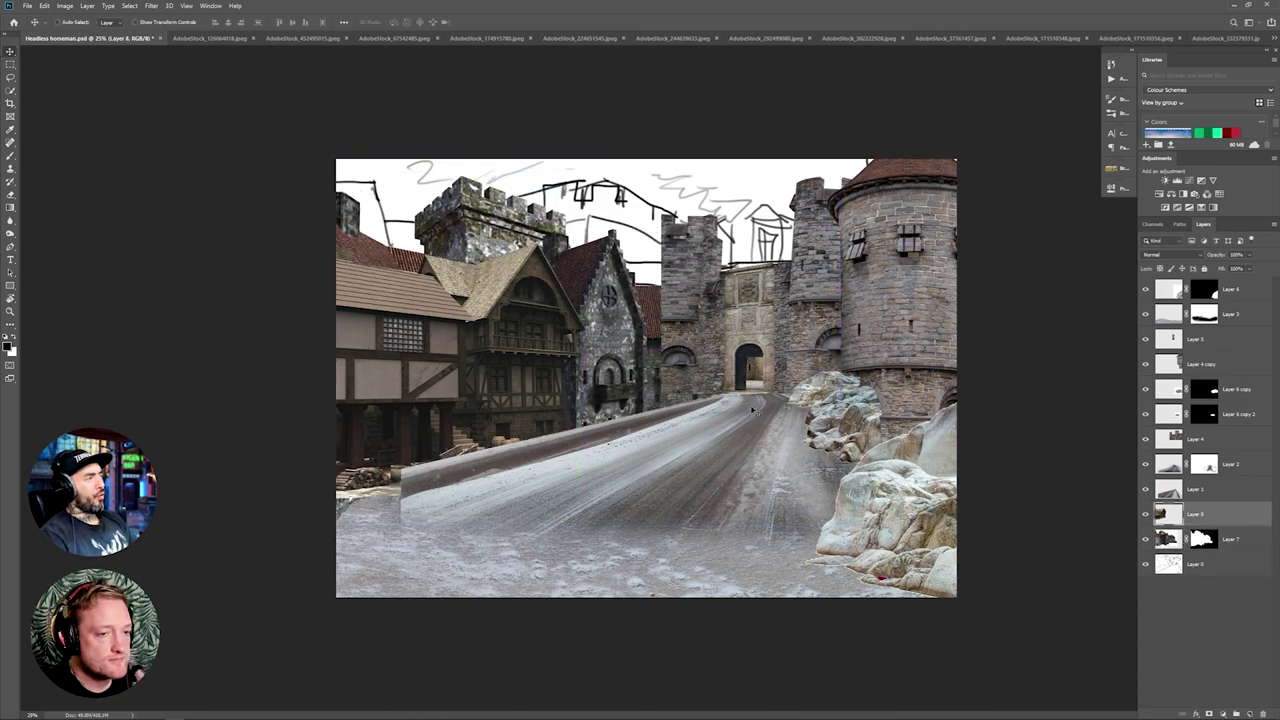
Step: Find castle photo AdobeStock_174915780, outline its small left-hand round tower with the Pen tool and copy it to a new layer
click(388, 38)
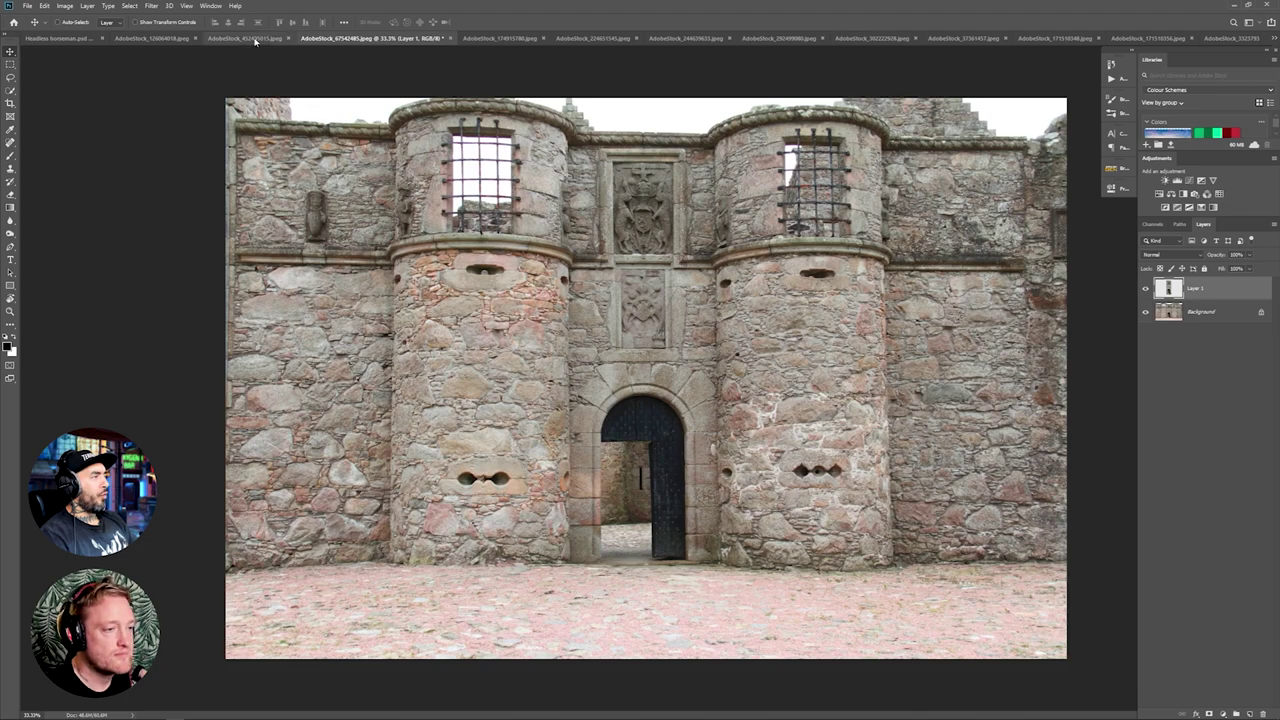
click(740, 38)
click(1005, 38)
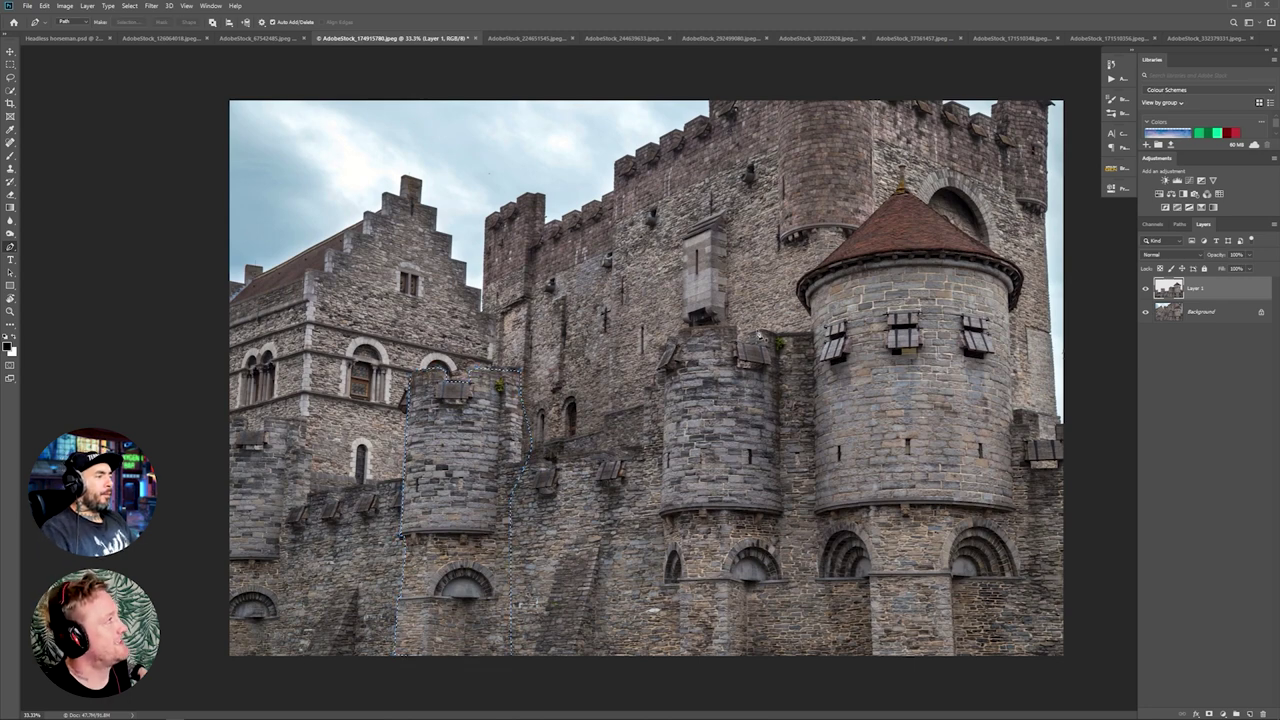
key(ctrl+j)
Step: Bring the small round tower into the composite above Layer 4 and position it just left of the gateway
key(v)
drag(460, 450, 690, 350)
drag(1197, 514, 1200, 427)
drag(631, 337, 662, 336)
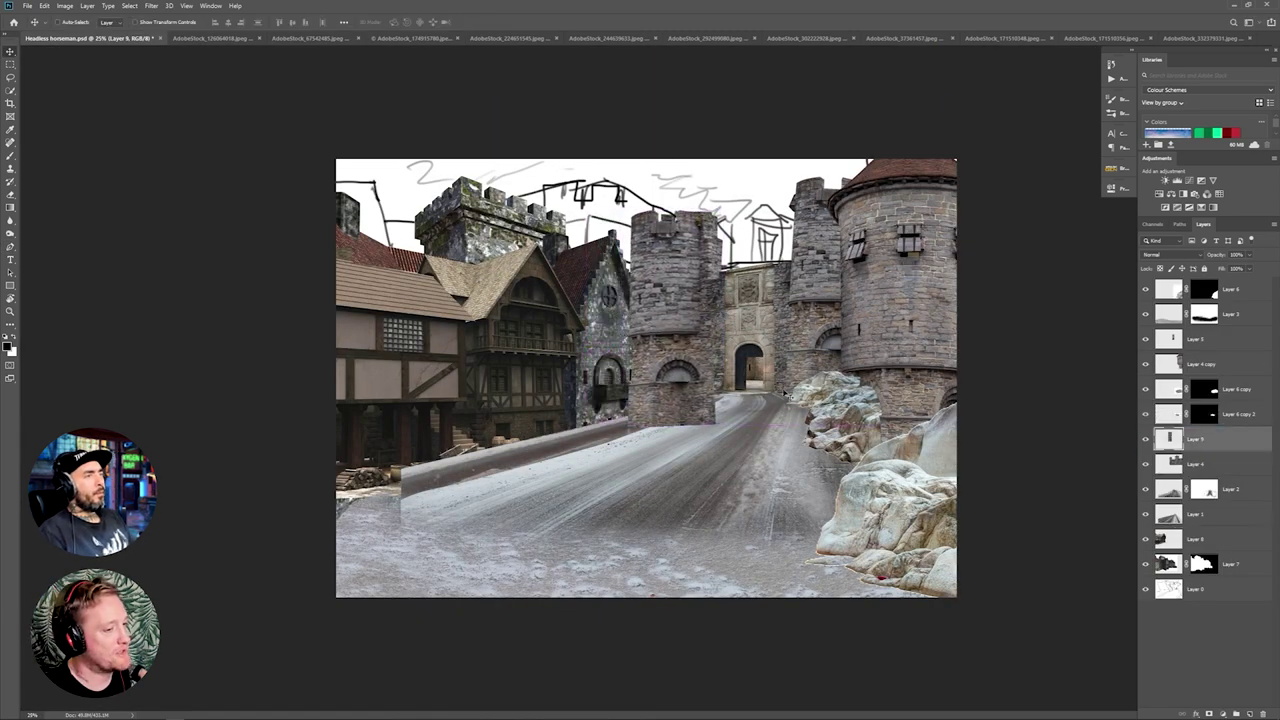
Step: Cut away the new tower's base along the road edge using a Pen tool selection and shift the tower slightly right
click(11, 248)
click(1145, 439)
key(ctrl+comma)
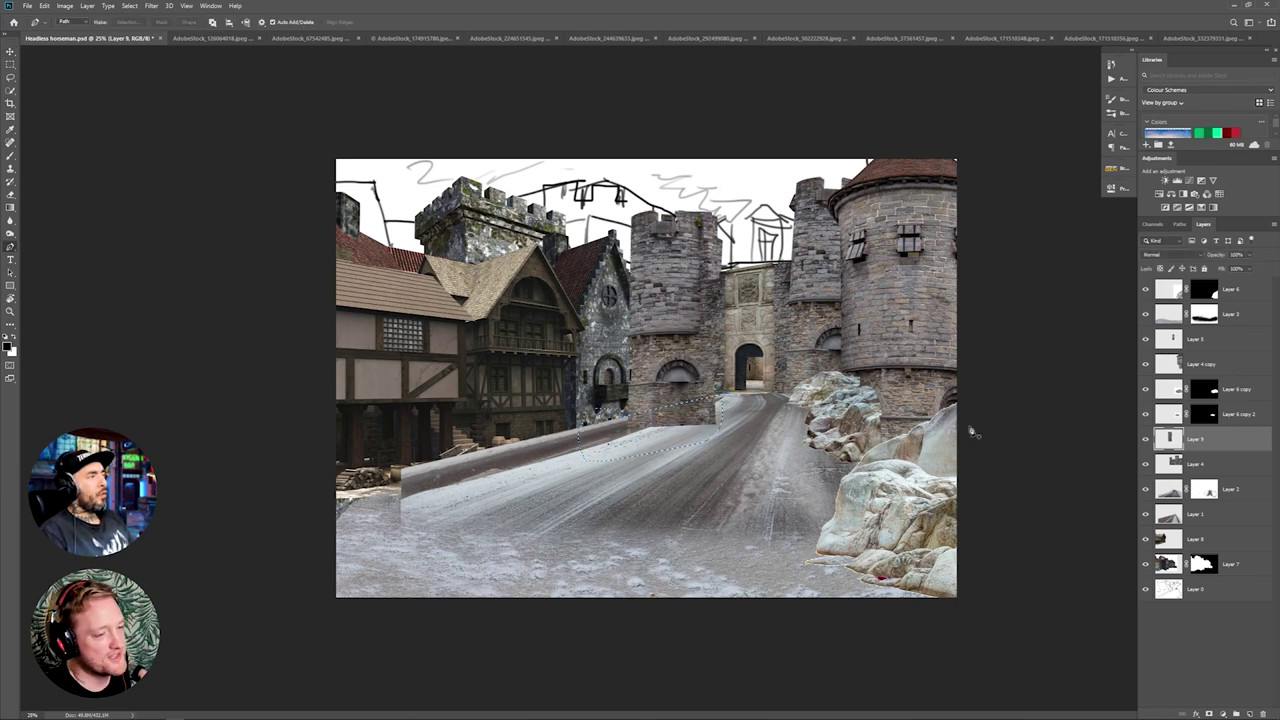
key(Delete)
key(ctrl+d)
key(v)
drag(902, 597, 912, 598)
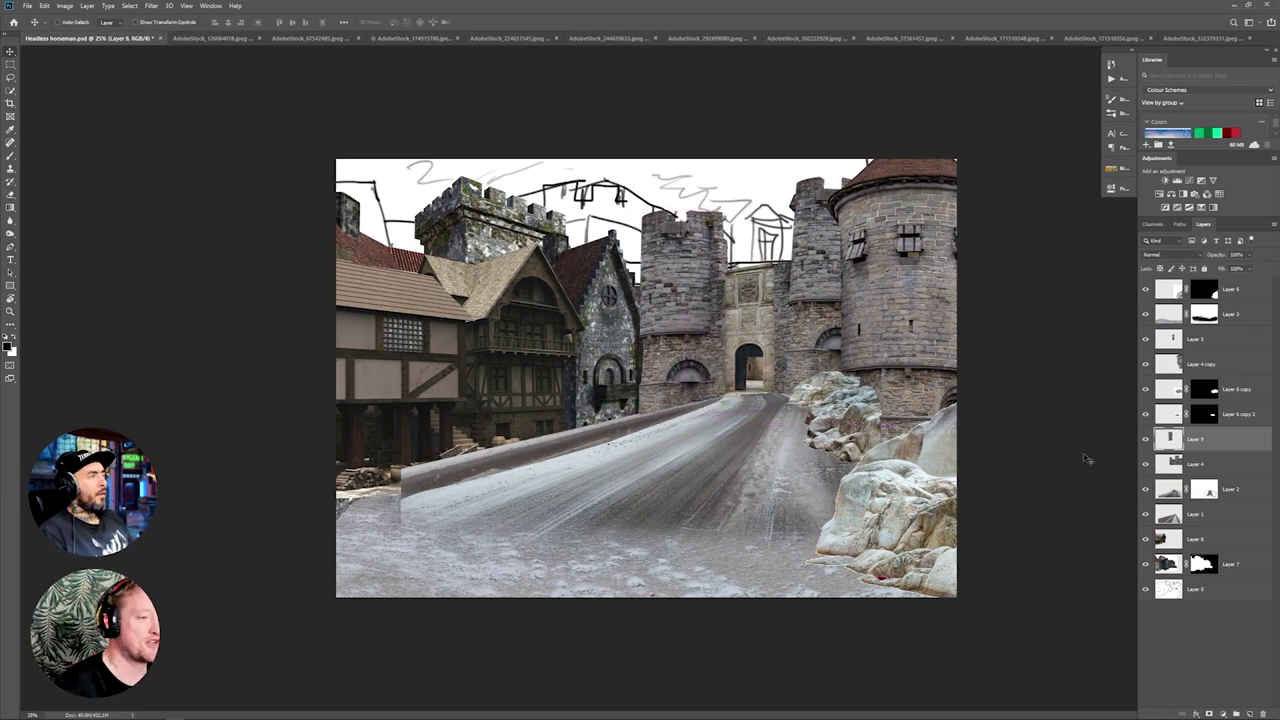
Step: Trace the village houses and spire in AdobeStock_37361457 with the Pen tool and place the cut-out, scaled down, behind the gateway
click(908, 38)
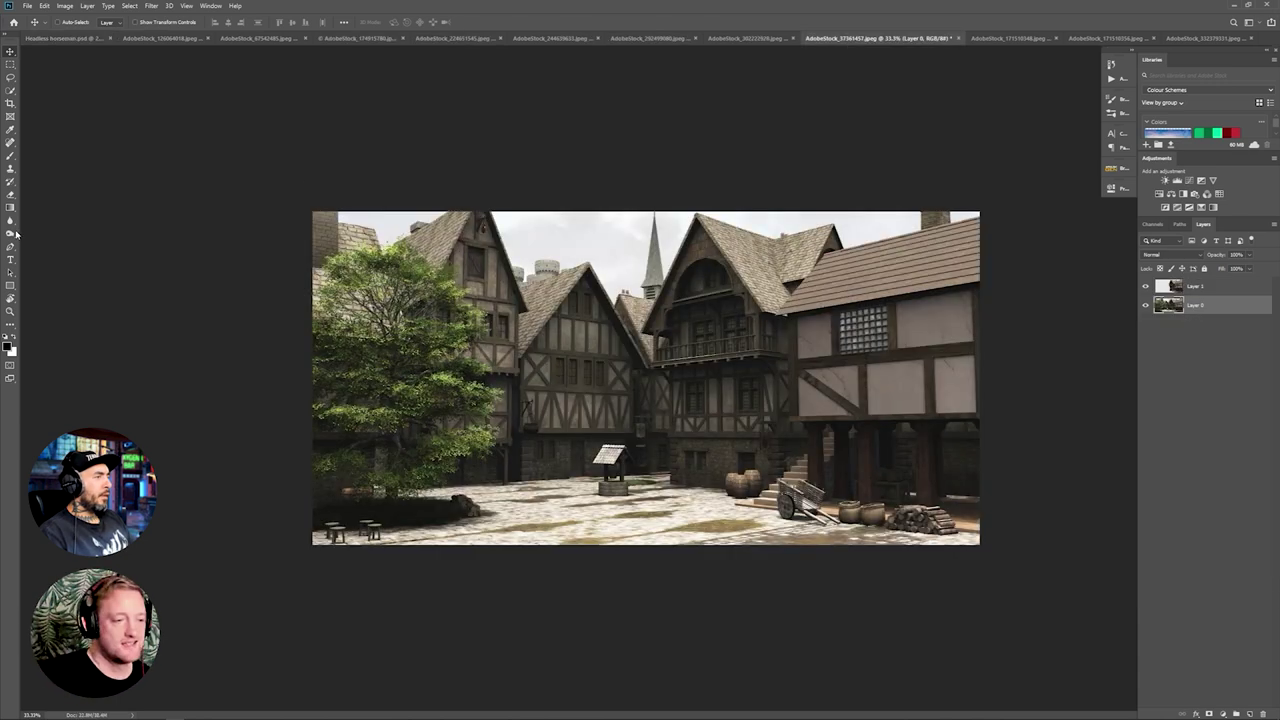
key(p)
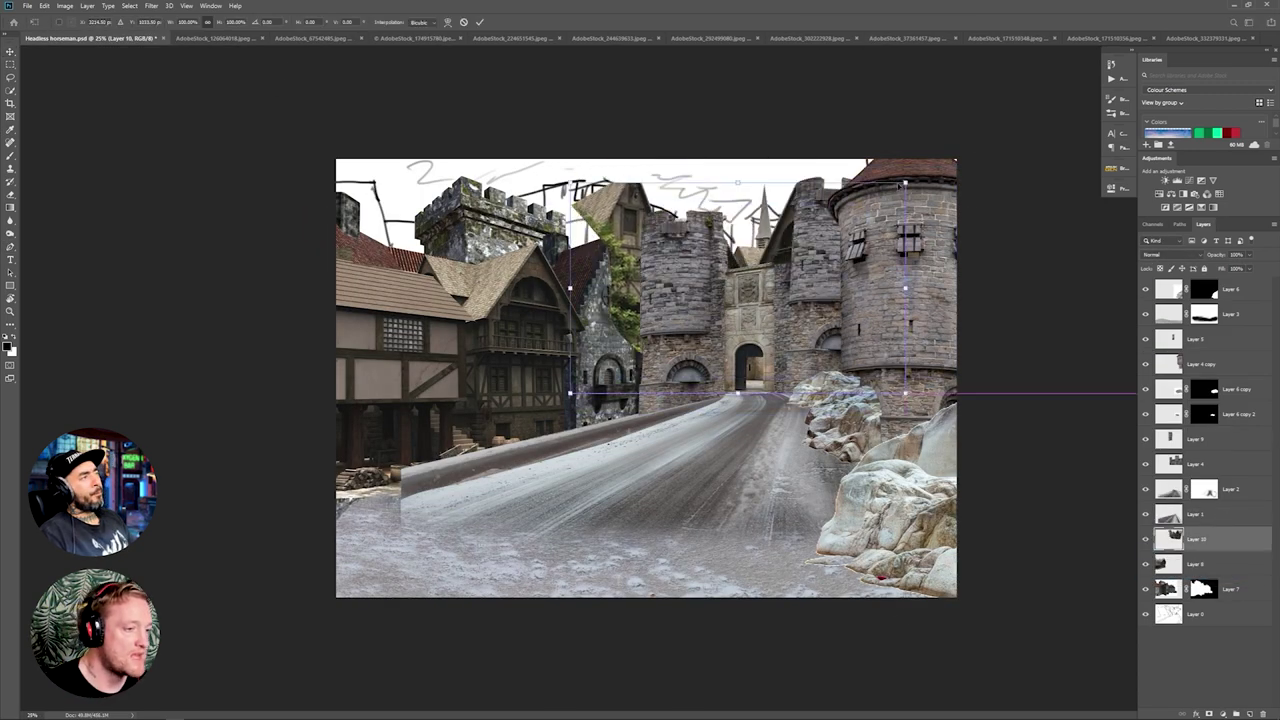
key(Return)
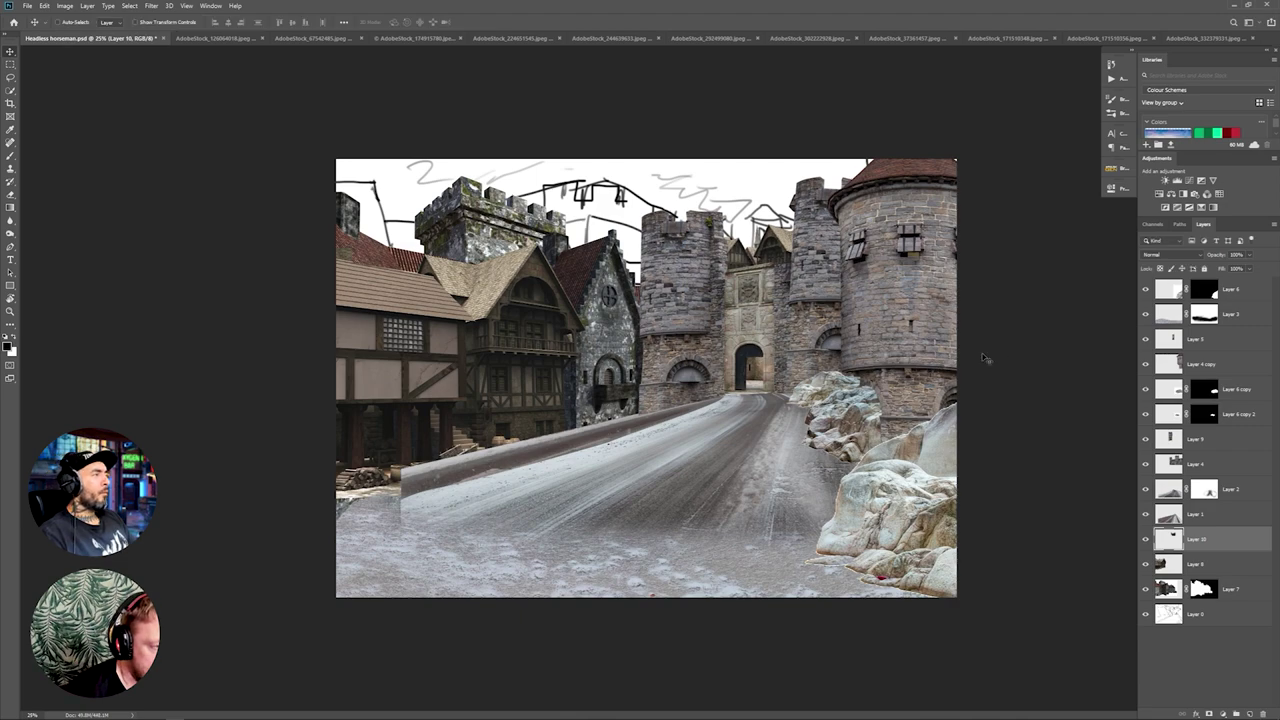
Step: Outline the church spire behind the gateway with the Pen tool, make a selection and copy it to a new layer
key(ctrl+1)
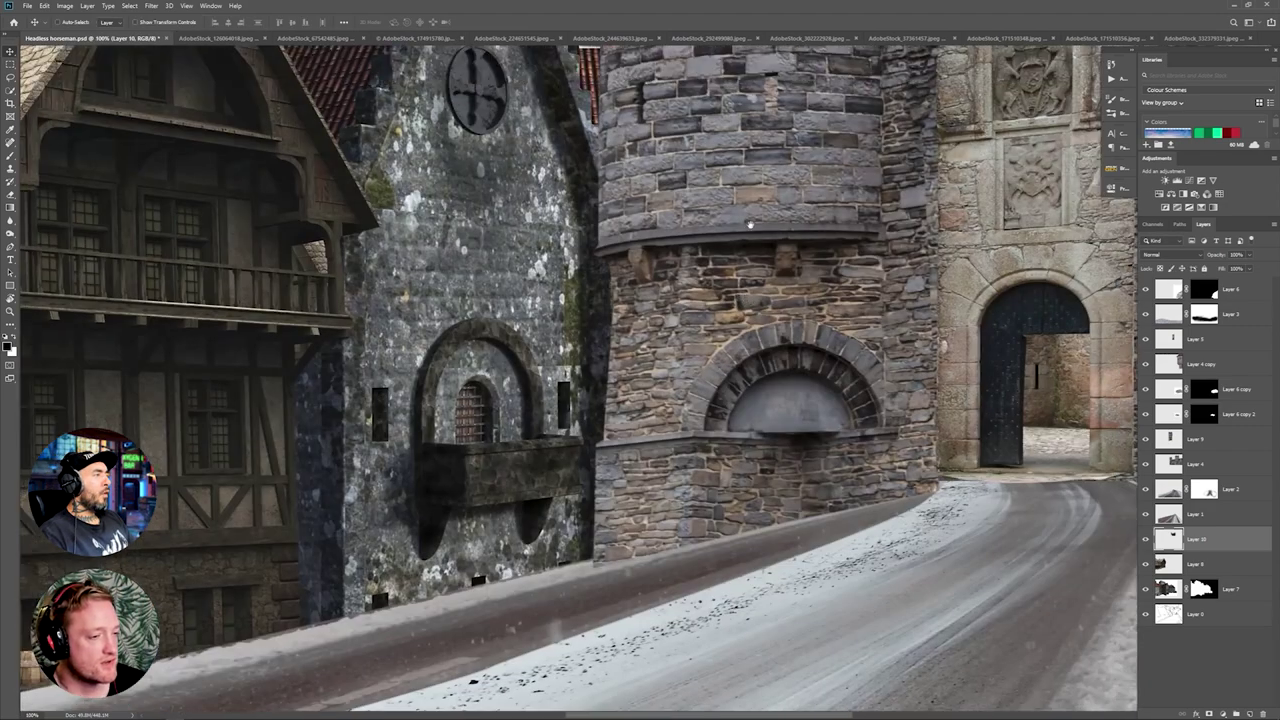
drag(749, 223, 642, 418)
key(p)
right_click(690, 395)
click(722, 433)
key(Return)
key(ctrl+j)
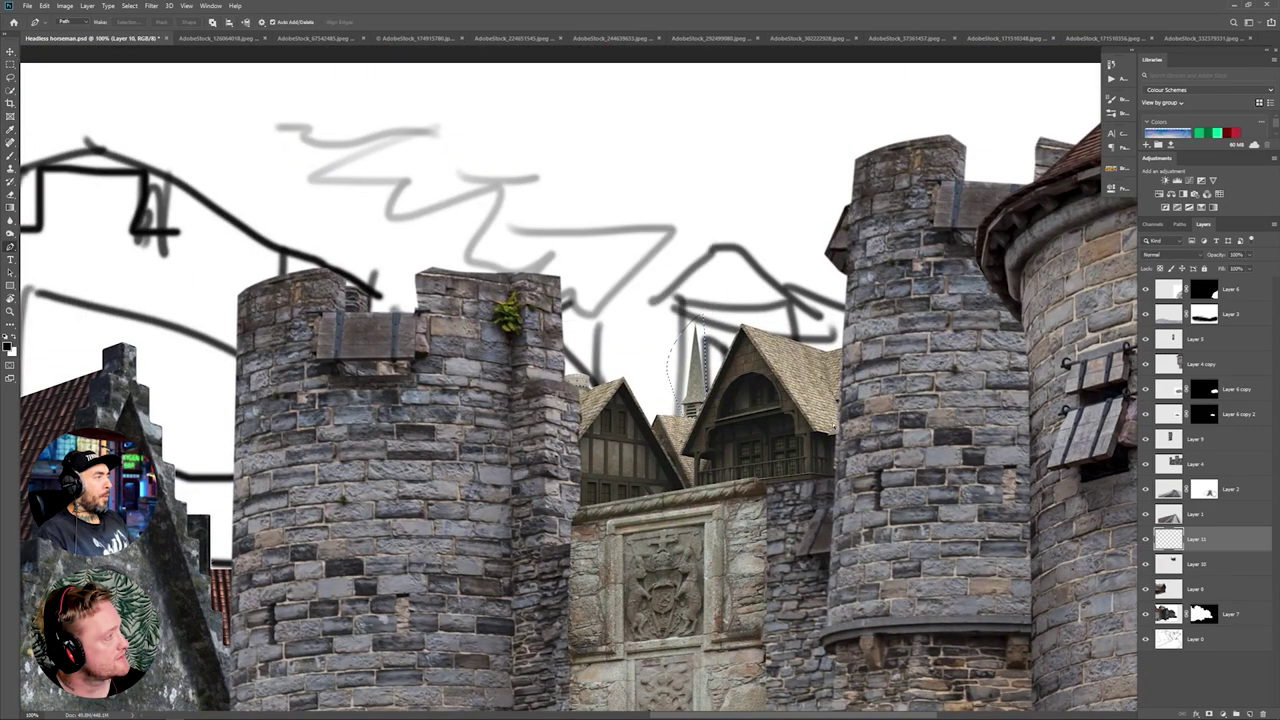
Step: Enlarge the copied church spire so it rises above the rooftops behind the gateway, and save the composite
key(ctrl+t)
drag(708, 328, 735, 217)
key(Return)
key(ctrl+minus)
key(ctrl+minus)
key(ctrl+minus)
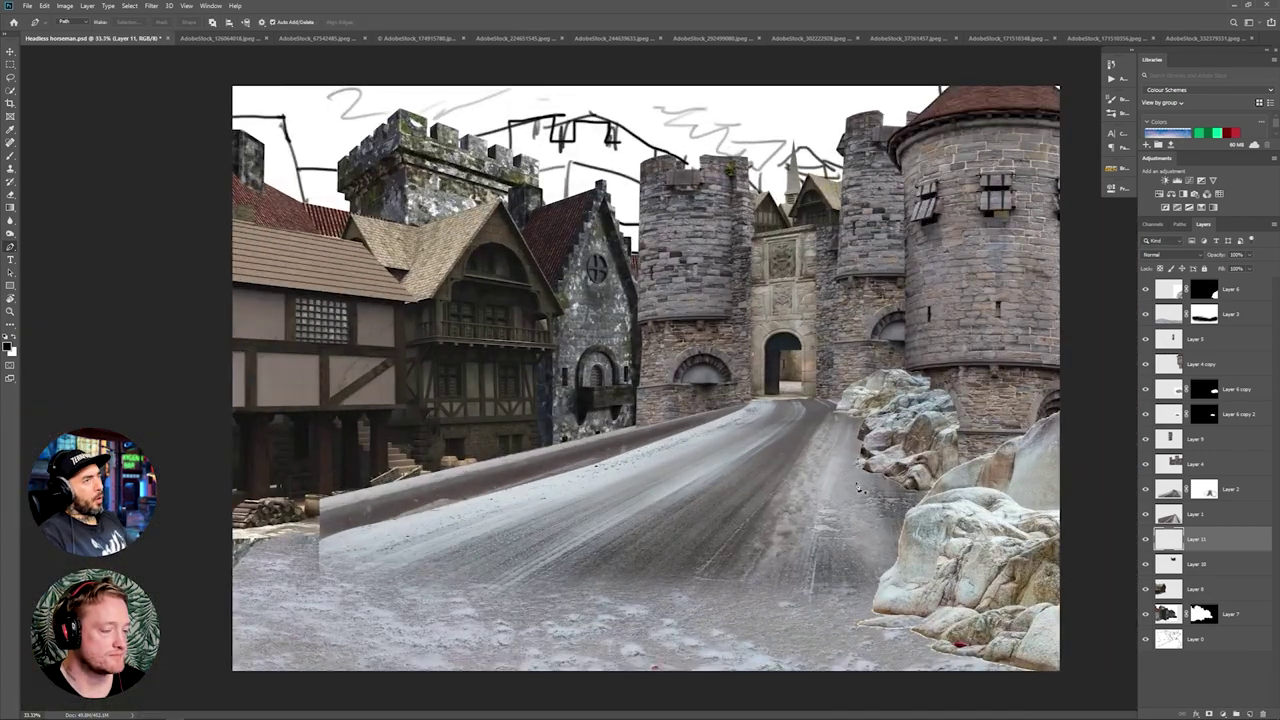
key(ctrl+s)
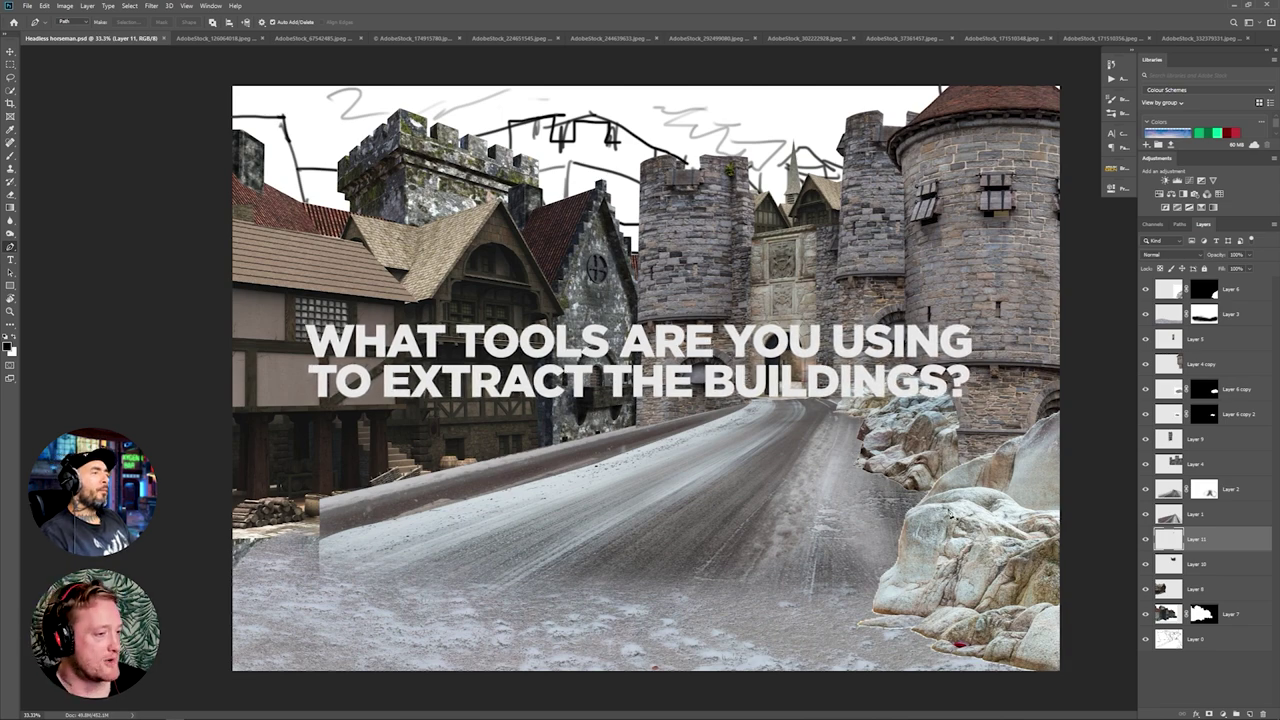
Step: Scale the background castle cut-out on Layer 7 down to about 88 percent, keeping it behind the timber houses
click(1232, 614)
key(ctrl+t)
drag(905, 106, 864, 132)
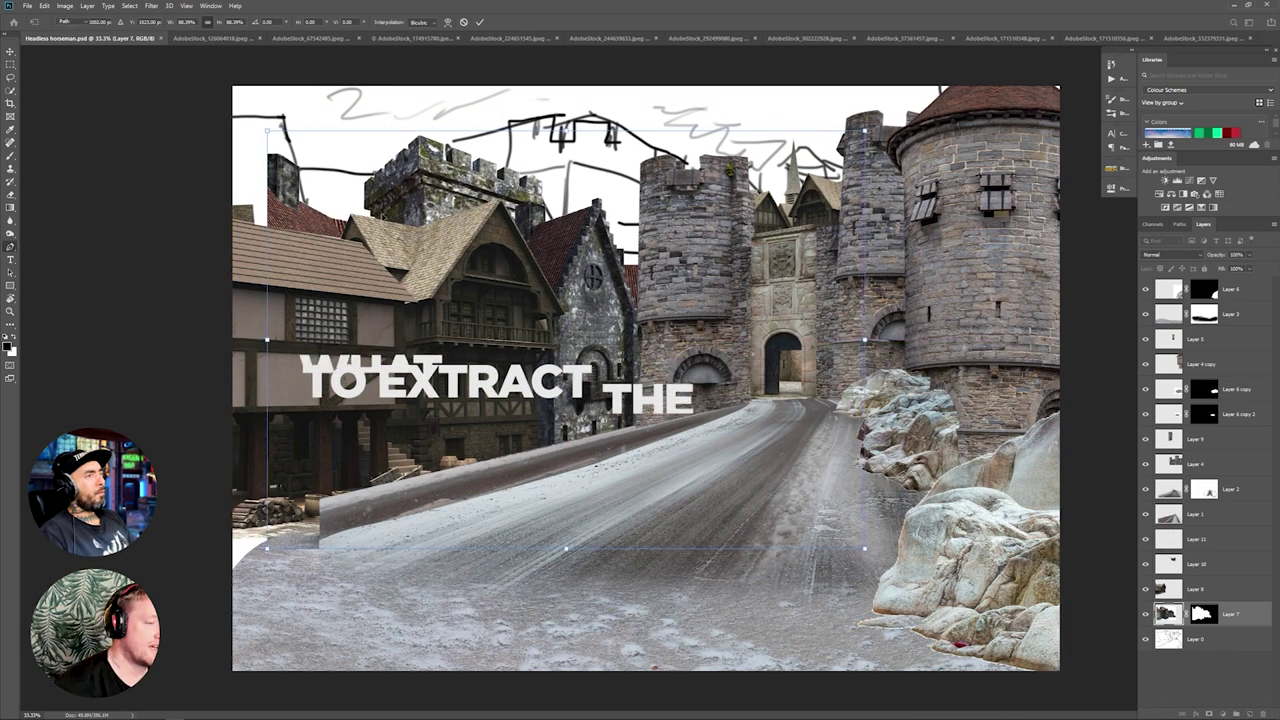
key(Return)
Step: Outline the red roof section with the Pen tool, copy it to a new layer and extend it to the canvas's left edge
click(210, 244)
key(ctrl+j)
key(ctrl+z)
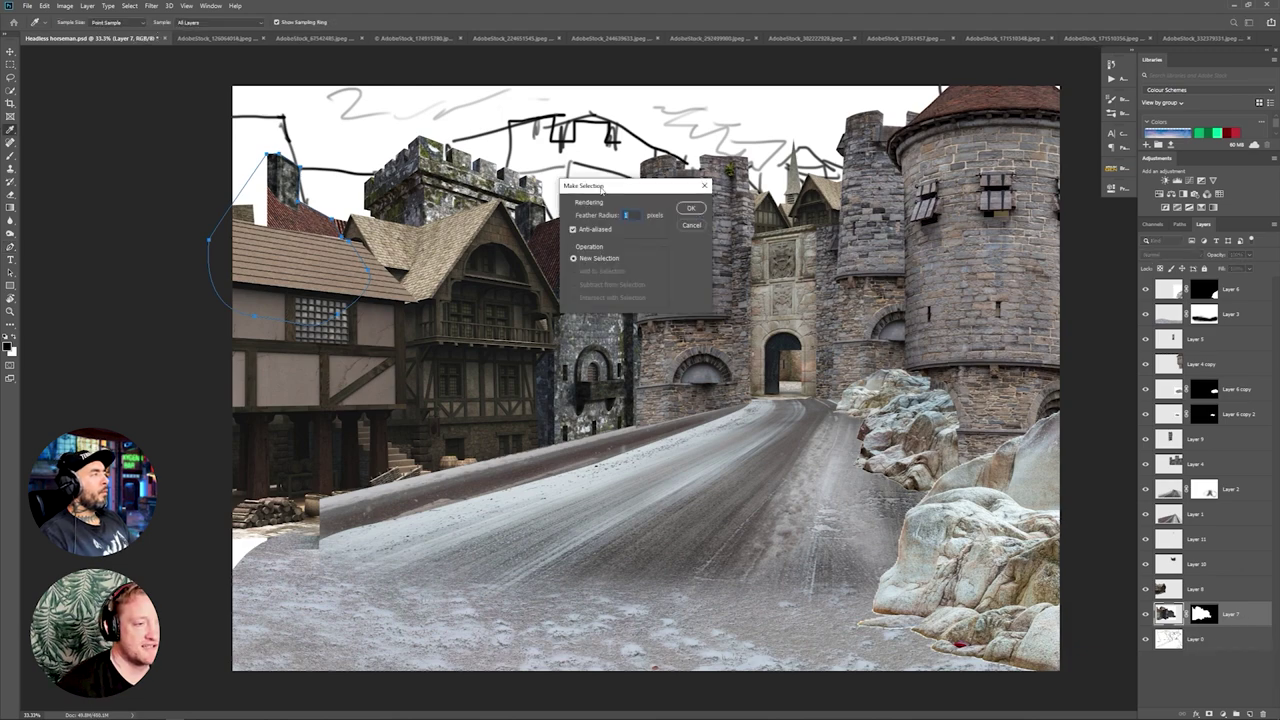
key(Return)
key(ctrl+j)
key(ctrl+t)
drag(266, 153, 222, 77)
mouse_move(280, 199)
mouse_down()
mouse_move(320, 251)
mouse_move(216, 184)
mouse_move(294, 206)
mouse_up()
key(Return)
key(v)
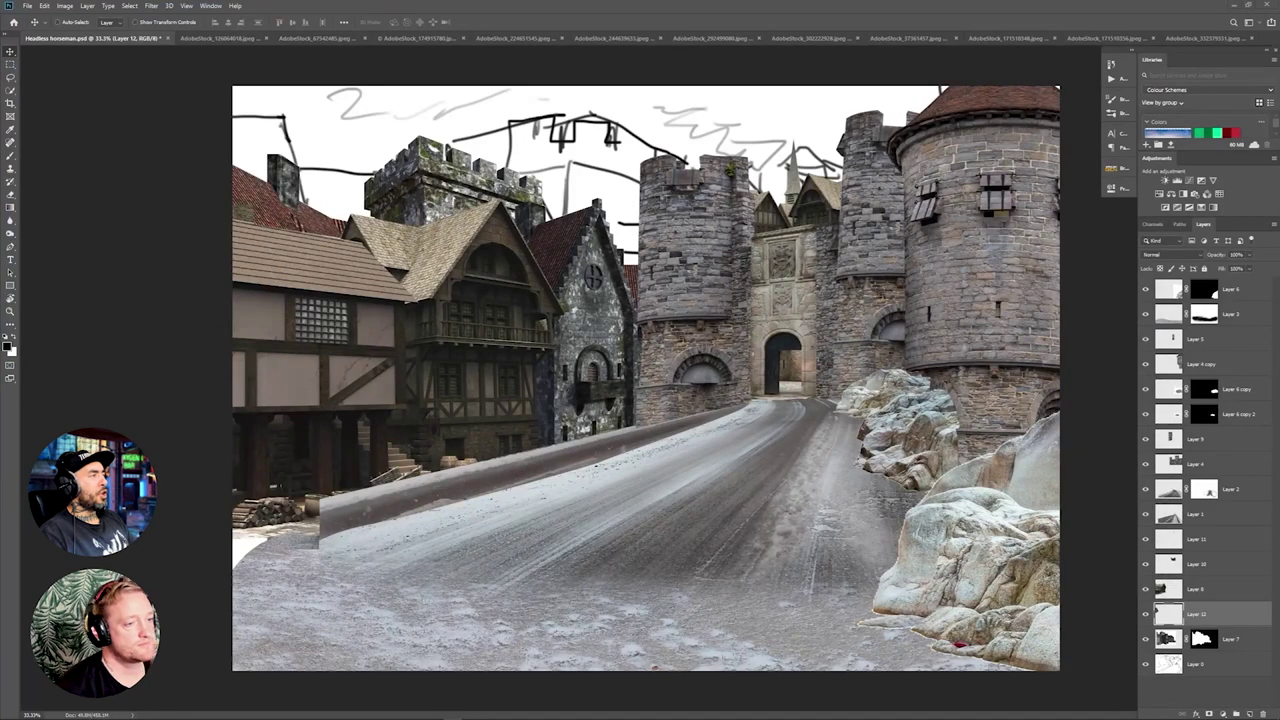
Step: In AdobeStock_171510356, select the white background with Color Range, invert the selection and mask the background out
key(ctrl+shift+Tab)
key(ctrl+shift+Tab)
click(130, 6)
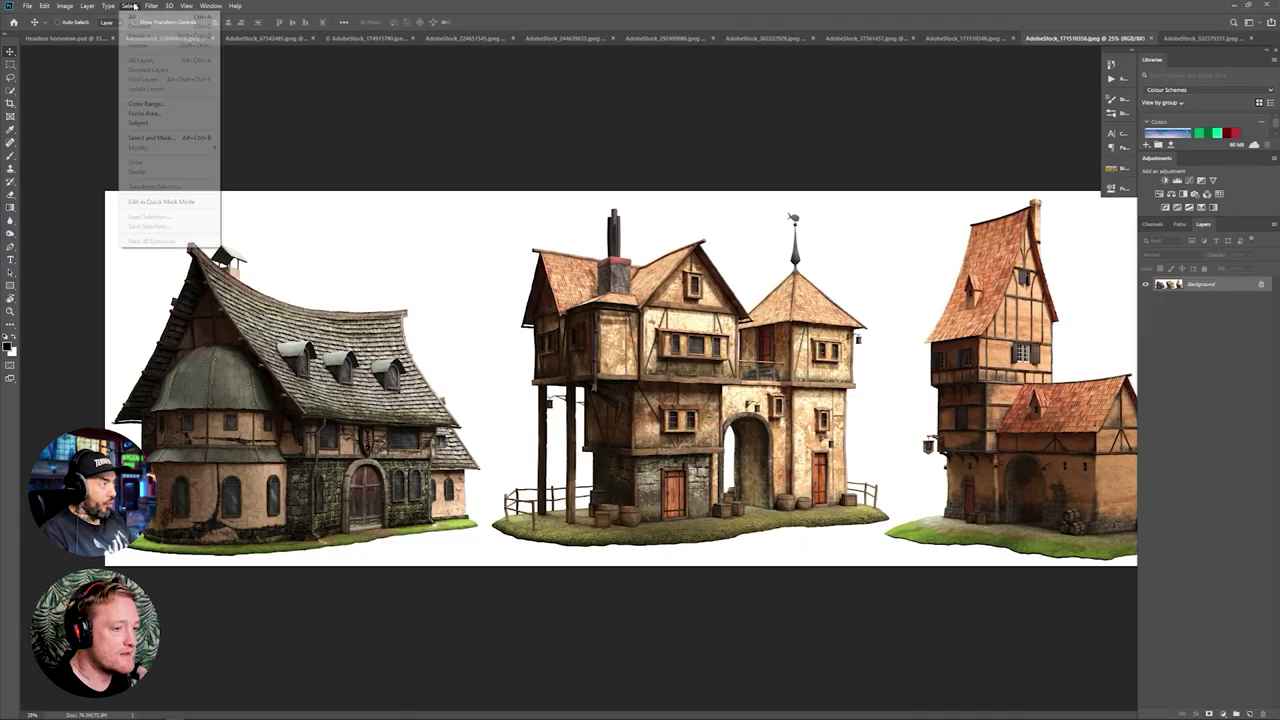
click(148, 106)
click(717, 557)
key(Return)
key(ctrl+shift+i)
click(1209, 714)
key(ctrl+minus)
key(l)
drag(545, 256, 546, 258)
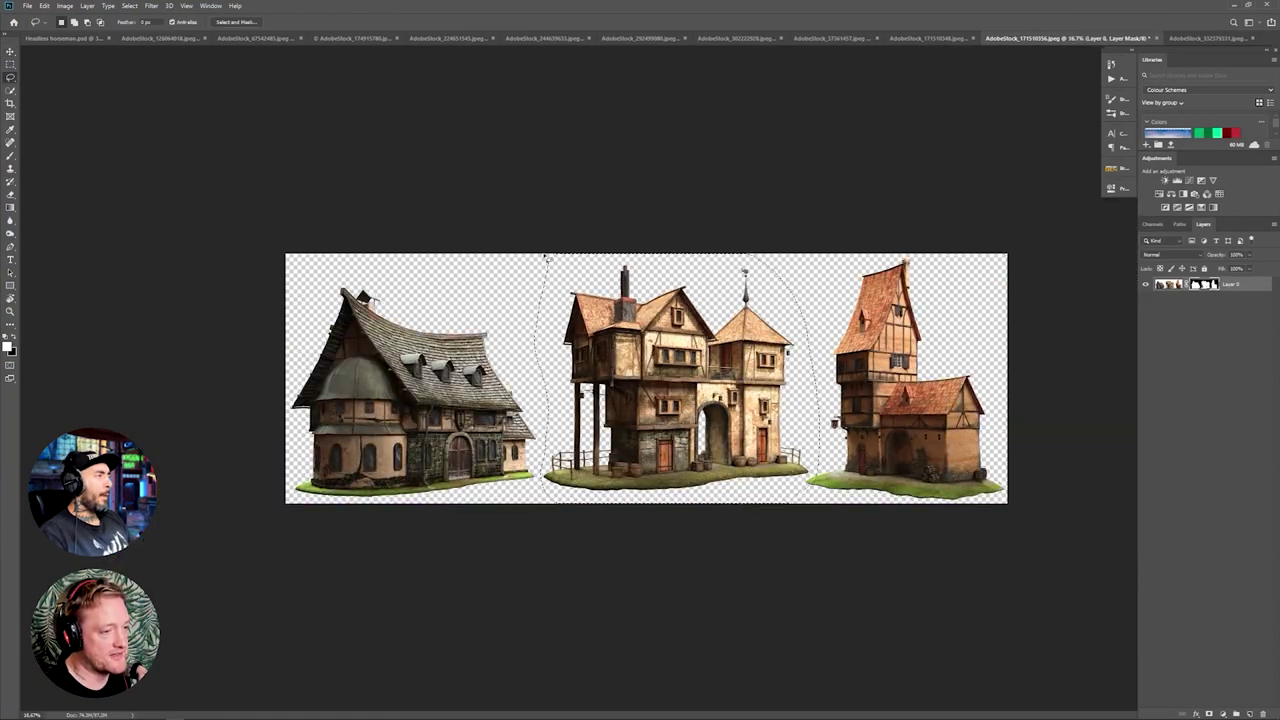
key(ctrl+j)
key(ctrl+z)
key(v)
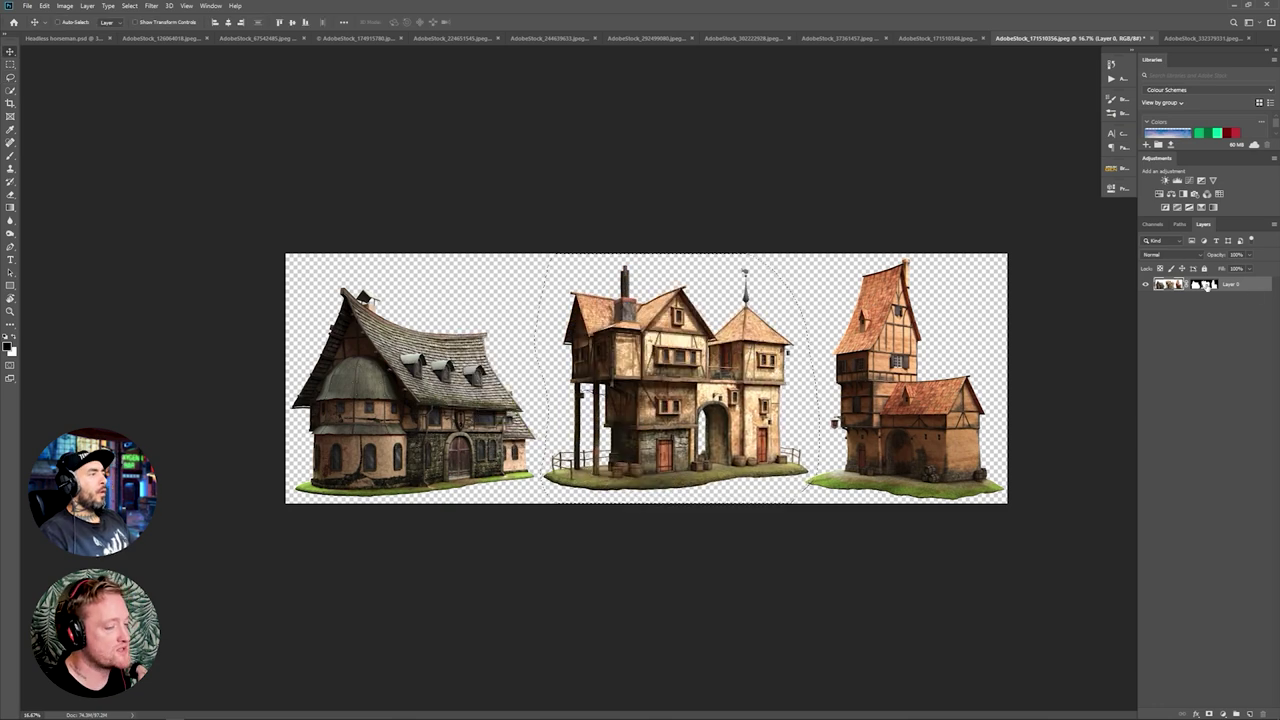
Step: Apply the layer mask permanently to the three medieval houses
right_click(1228, 285)
click(1133, 351)
click(10, 103)
right_click(1204, 285)
click(1222, 311)
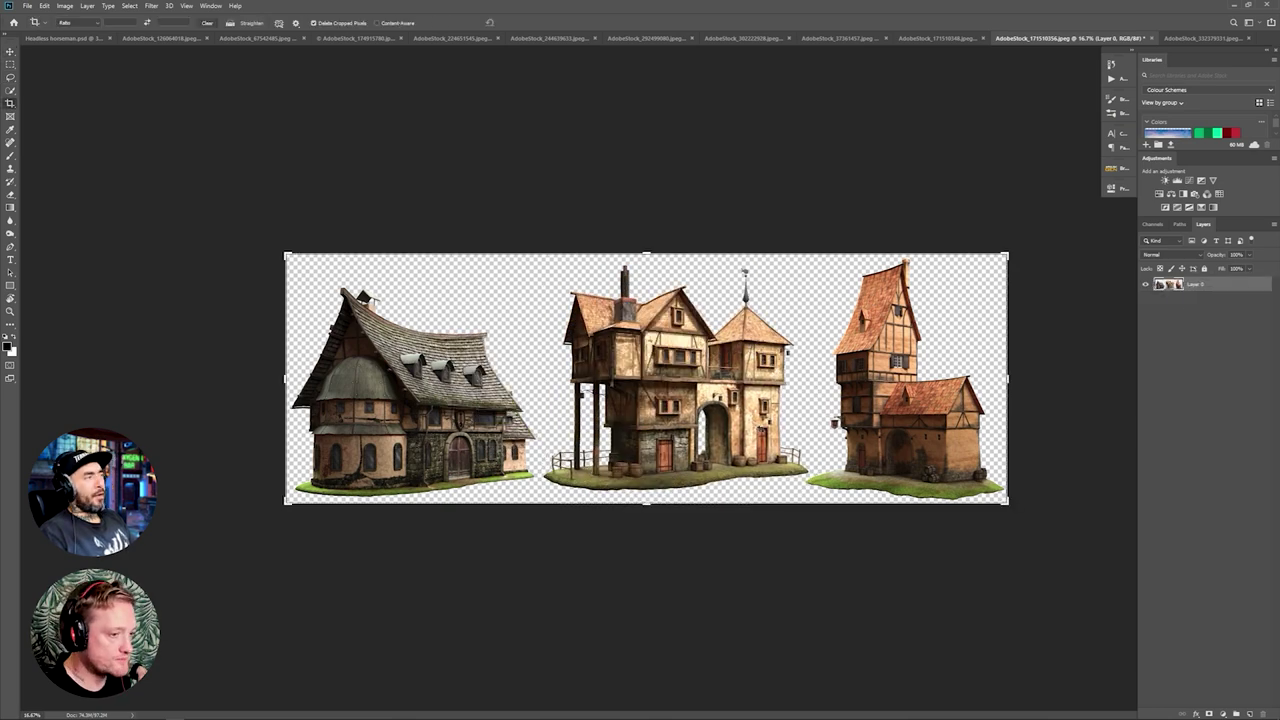
Step: Lasso the village house cut-outs into the composite, shrink the red-roofed tower house behind the left rooftops and duplicate its layer
key(l)
drag(572, 257, 482, 239)
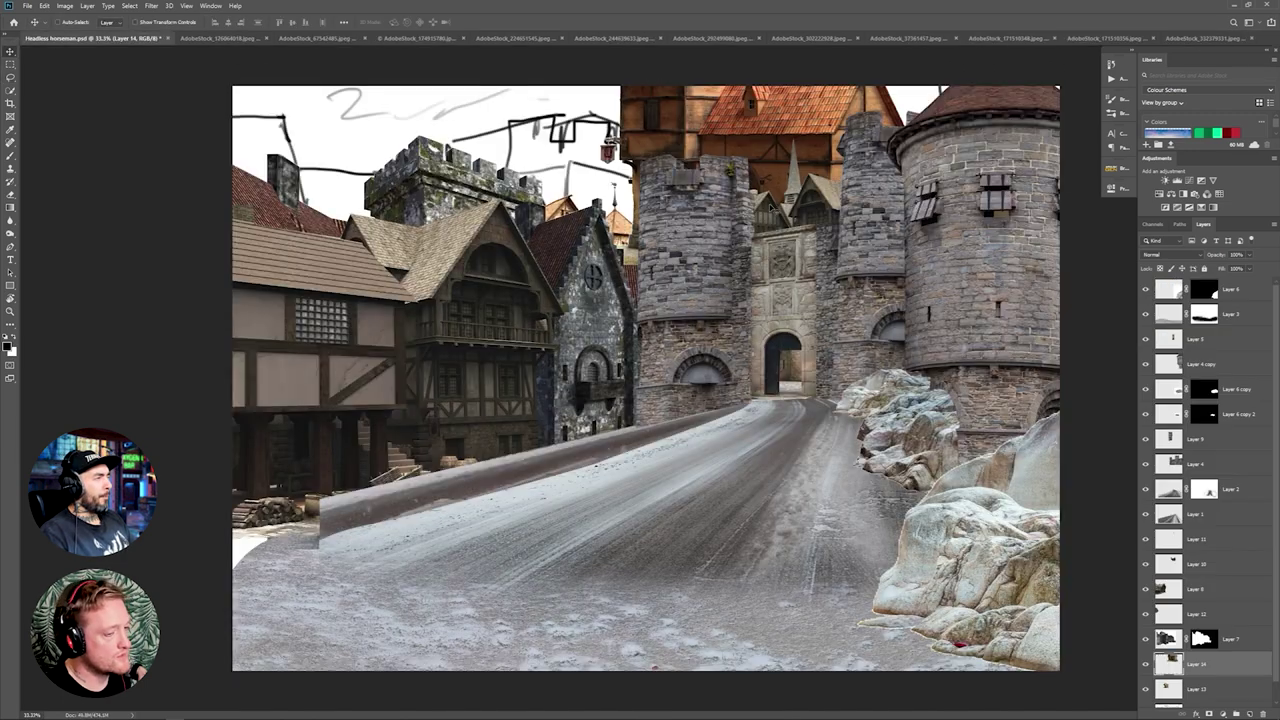
key(ctrl+t)
drag(612, 72, 345, 200)
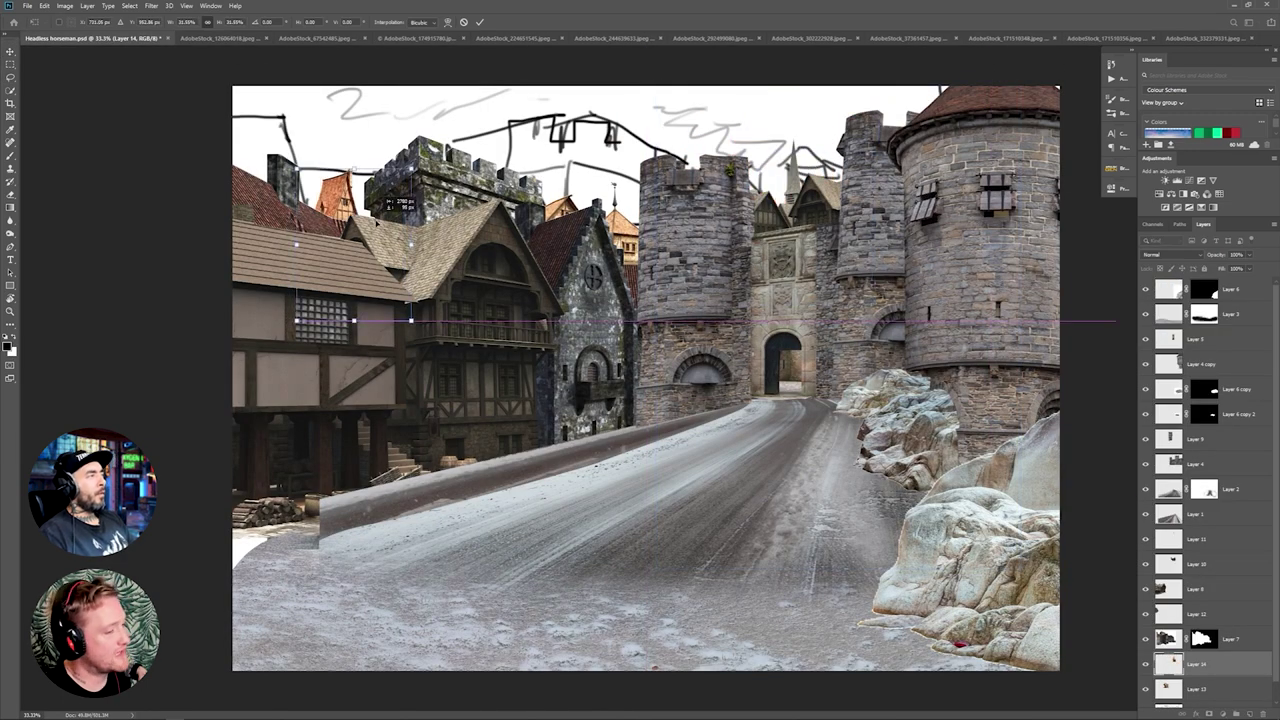
key(Return)
key(ctrl+j)
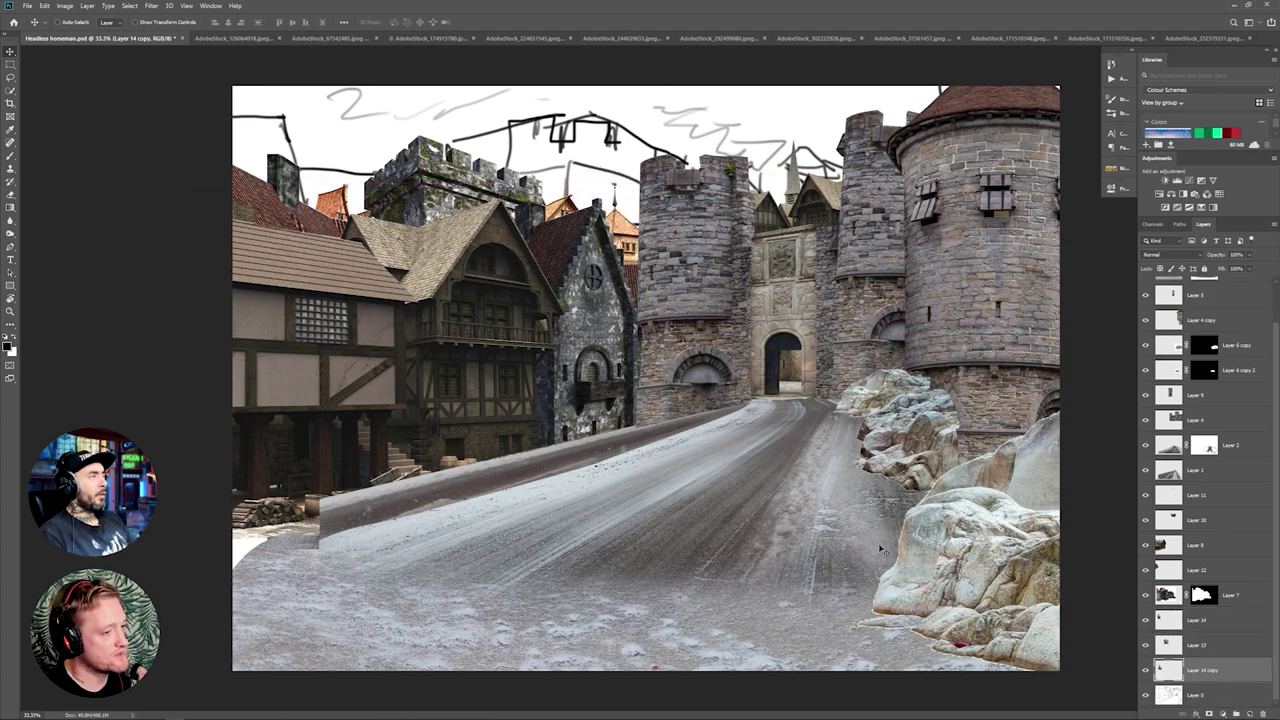
Step: Run the Full Check action with the topmost layer, Layer 6, selected
scroll(1241, 569, up, 2)
click(1231, 289)
click(1112, 79)
click(1035, 94)
click(1039, 205)
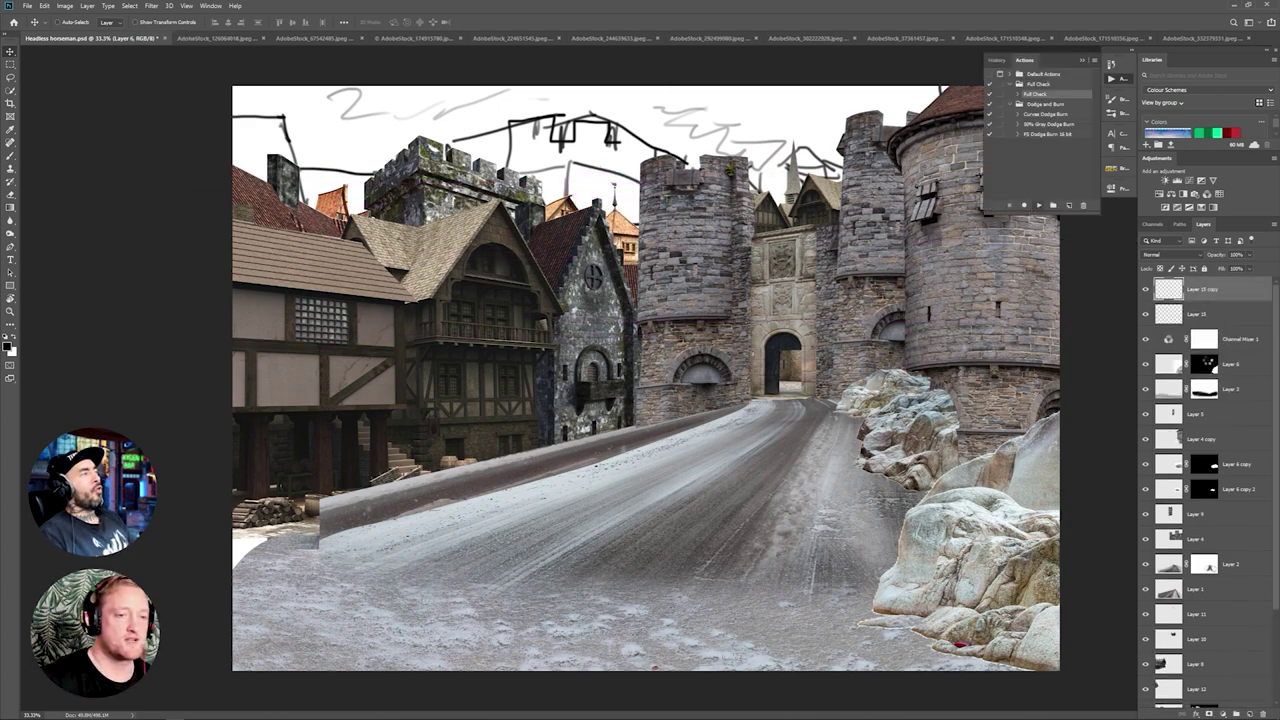
Step: Toggle the check layers' visibility, collect them in a hidden group above the cut-outs and save the composite
click(1146, 402)
click(1146, 402)
click(1146, 352)
click(1146, 328)
click(1157, 284)
click(1146, 283)
key(ctrl+s)
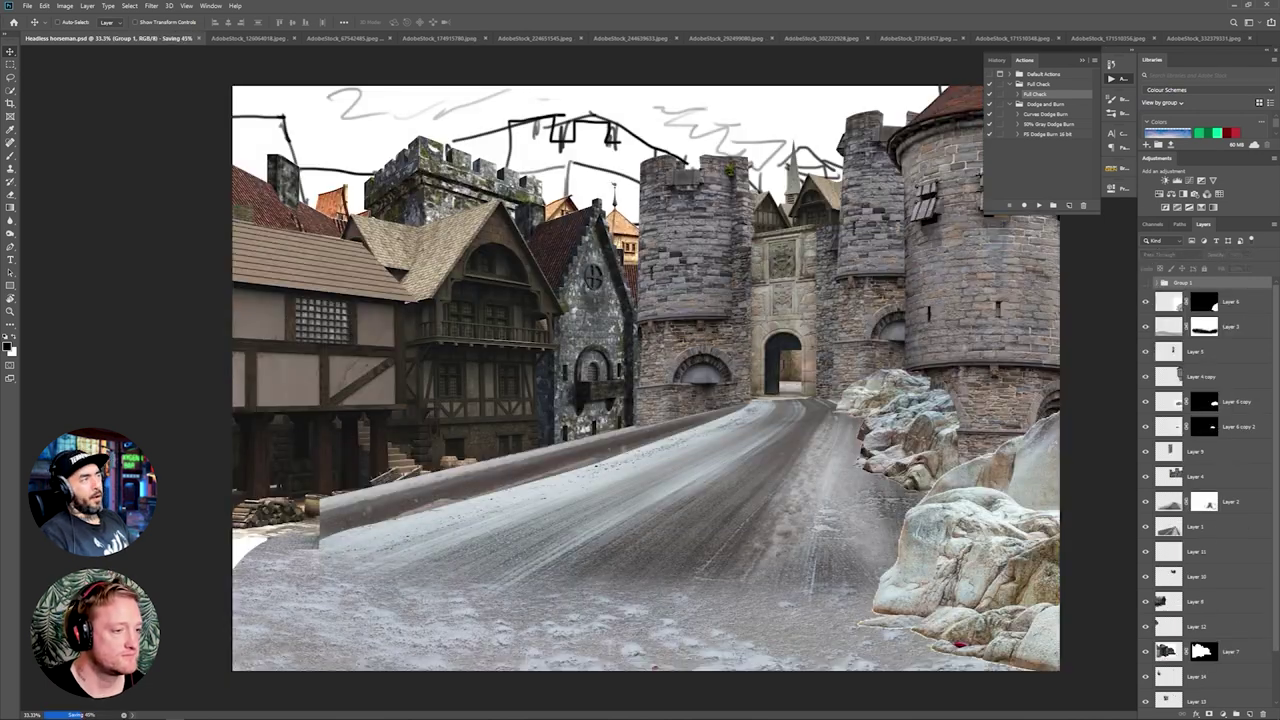
click(1082, 61)
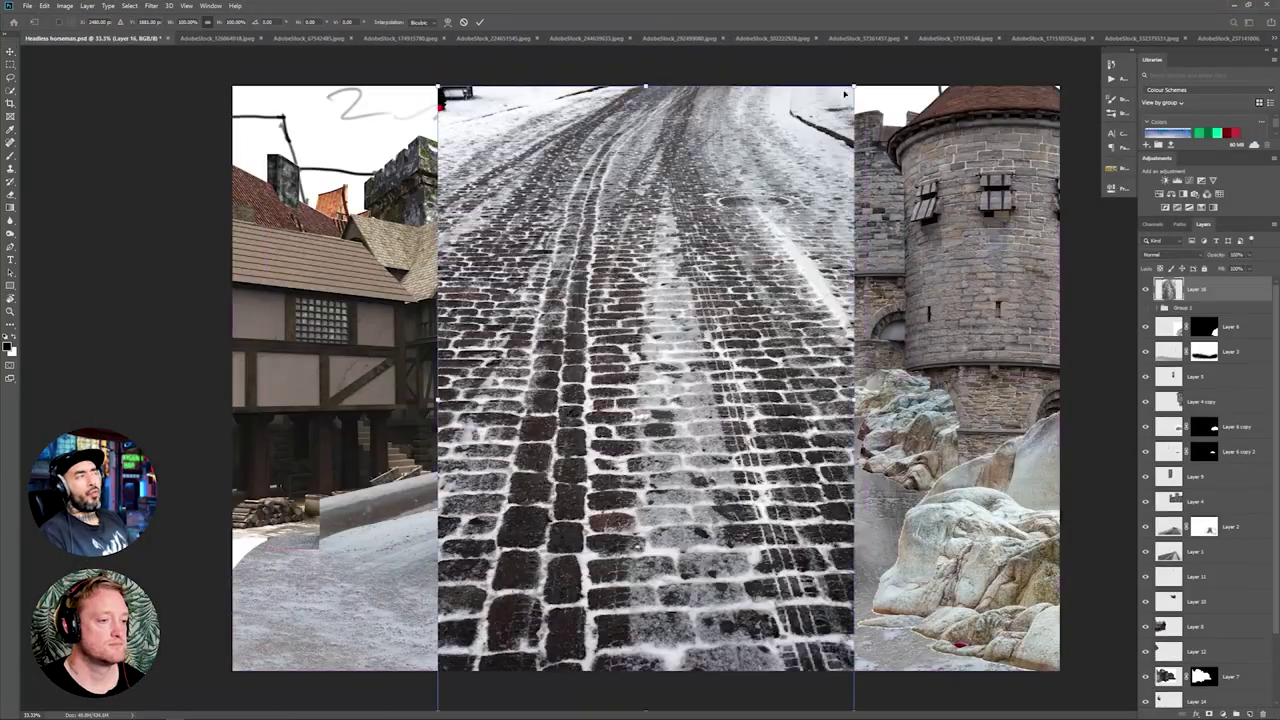
Step: Scale down the snowy cobblestone photo, rotate it slightly and position it over the road below the gateway
drag(851, 388, 420, 516)
drag(589, 440, 784, 462)
drag(880, 470, 880, 473)
Step: Warp the cobblestone photo to the road's perspective, bending its upper part and widening its lower corners
right_click(795, 488)
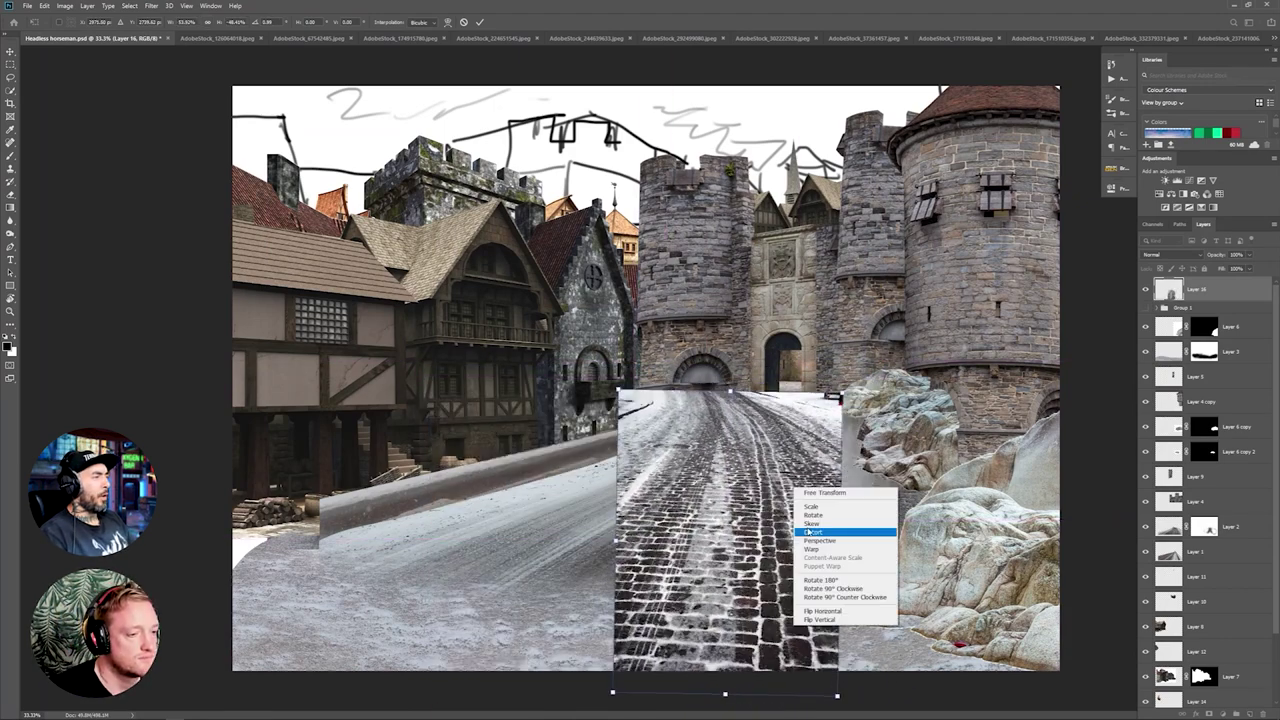
click(811, 549)
drag(718, 430, 788, 438)
drag(613, 692, 566, 687)
drag(837, 696, 855, 706)
key(Return)
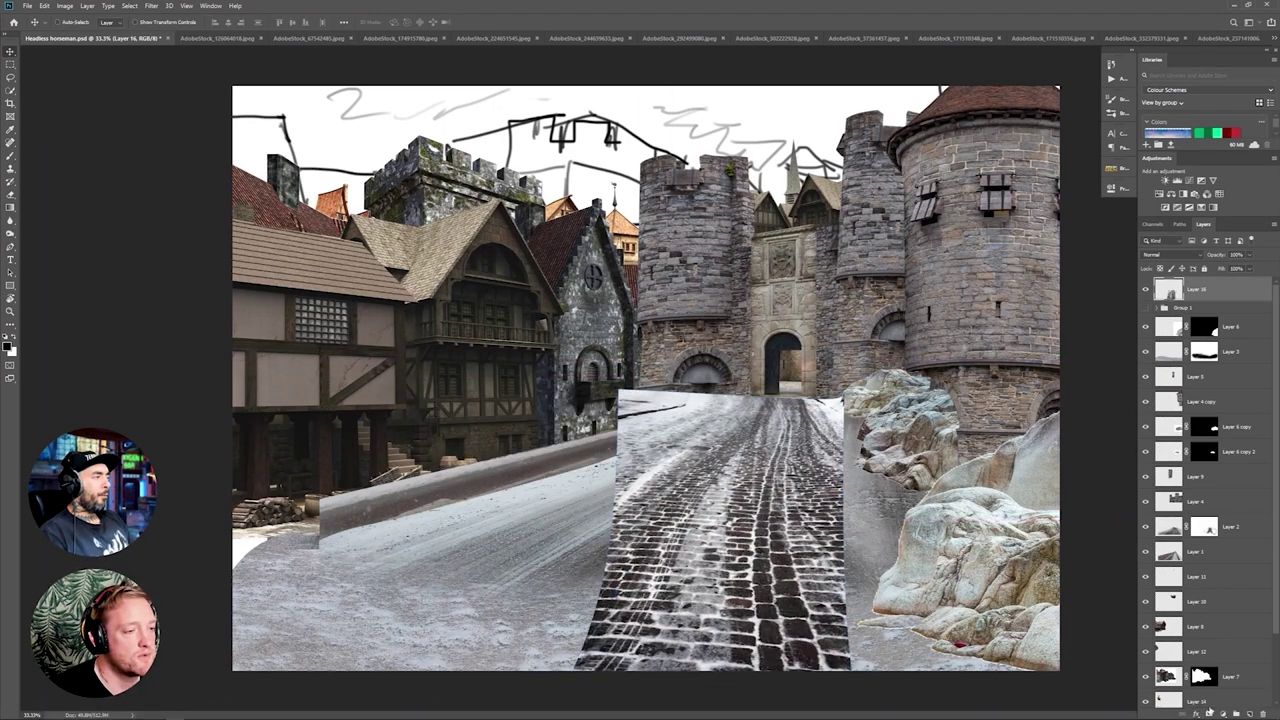
Step: Hide the cobblestone layer with a black mask and brush the stones back in along the road
alt+click(1209, 711)
key(b)
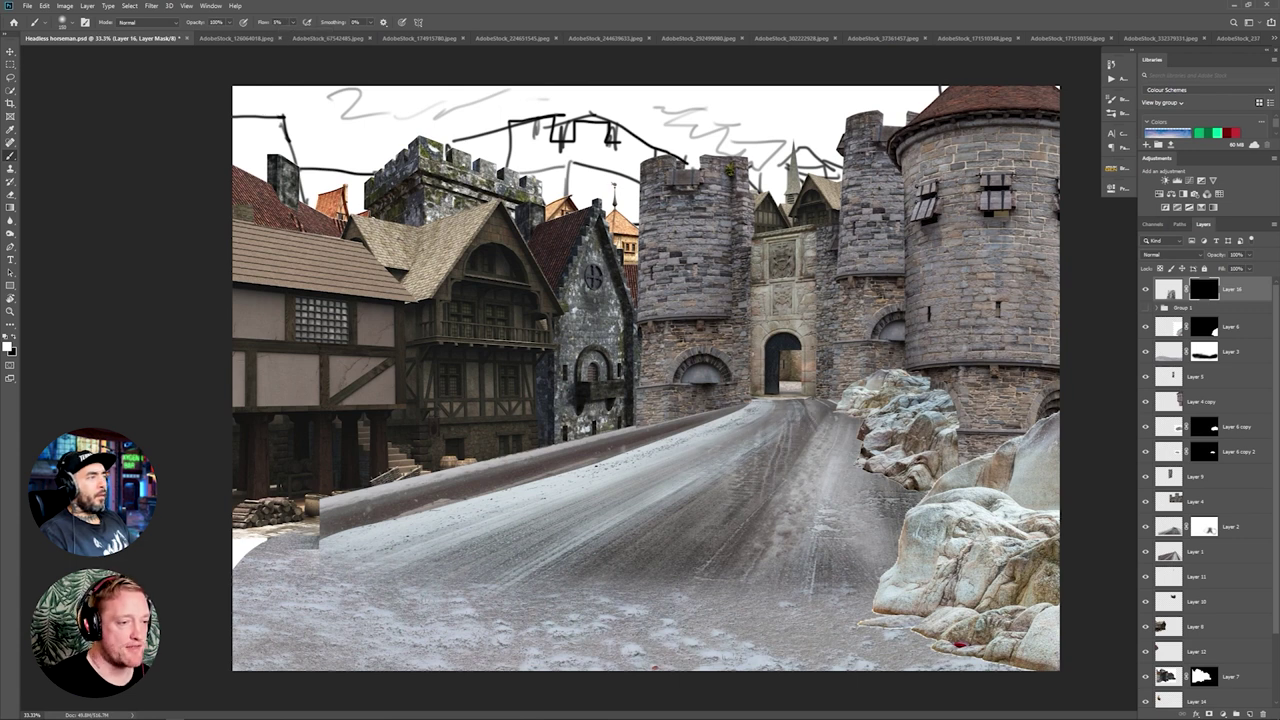
drag(822, 472, 826, 580)
key(x)
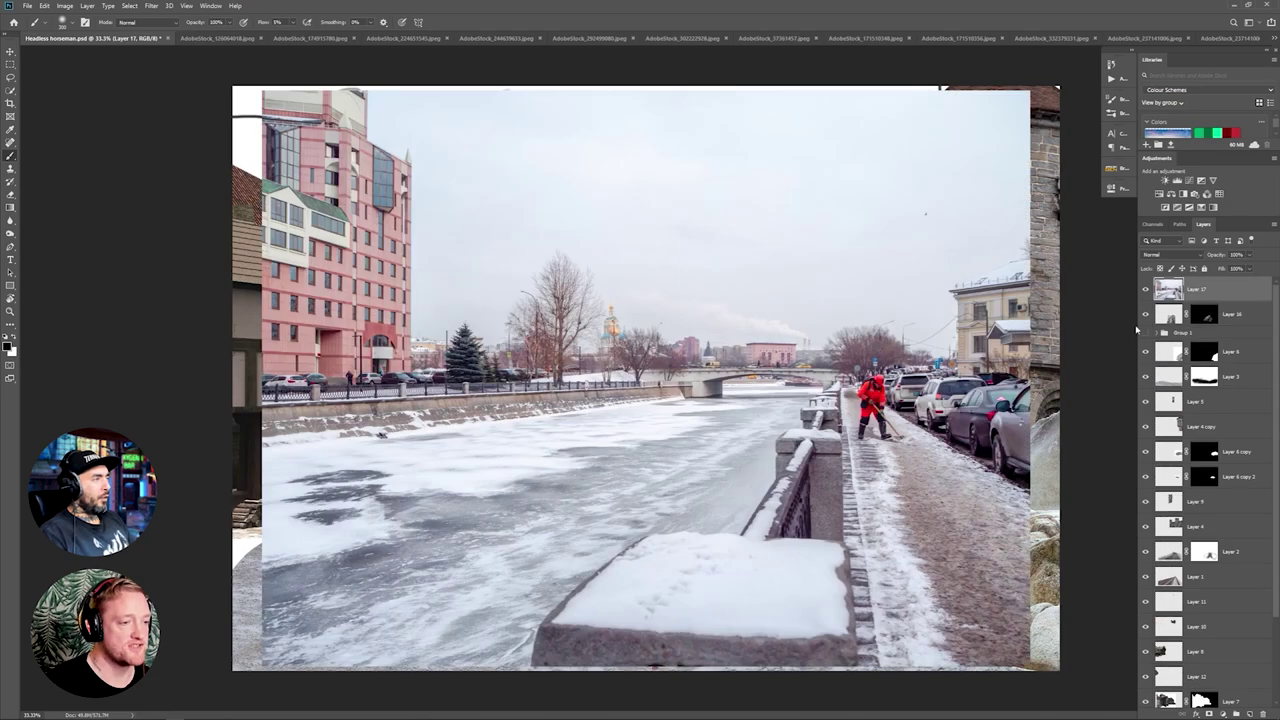
Step: Try resizing and rotating the frozen canal photo over the road, and add a layer mask to it
drag(720, 485, 741, 521)
key(ctrl+t)
drag(283, 126, 400, 126)
drag(535, 485, 579, 580)
key(ctrl+z)
key(ctrl+z)
drag(791, 303, 804, 330)
drag(1066, 708, 1086, 689)
drag(870, 400, 889, 372)
key(Return)
click(1208, 714)
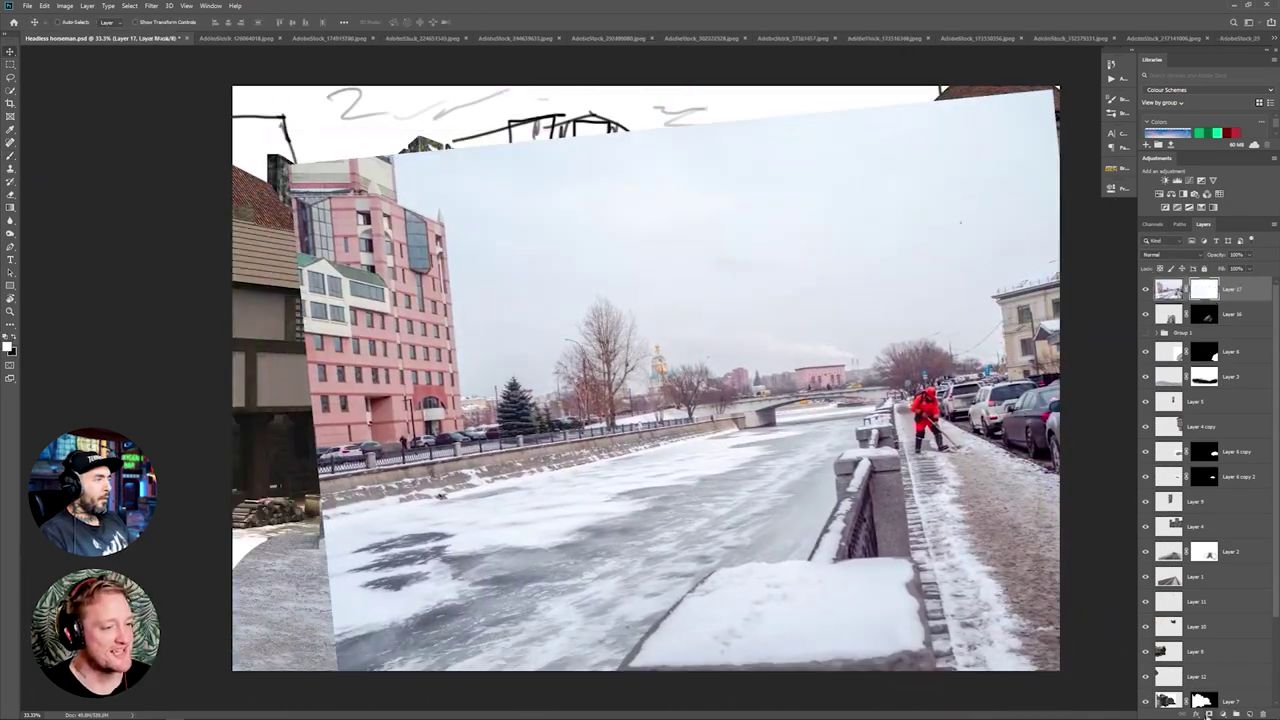
Step: Try brushing the canal's snow onto the road through an inverted mask, and delete the canal layer
key(ctrl+i)
key(b)
drag(655, 475, 380, 535)
mouse_move(770, 430)
mouse_down()
mouse_move(530, 515)
mouse_move(830, 540)
mouse_up()
key(x)
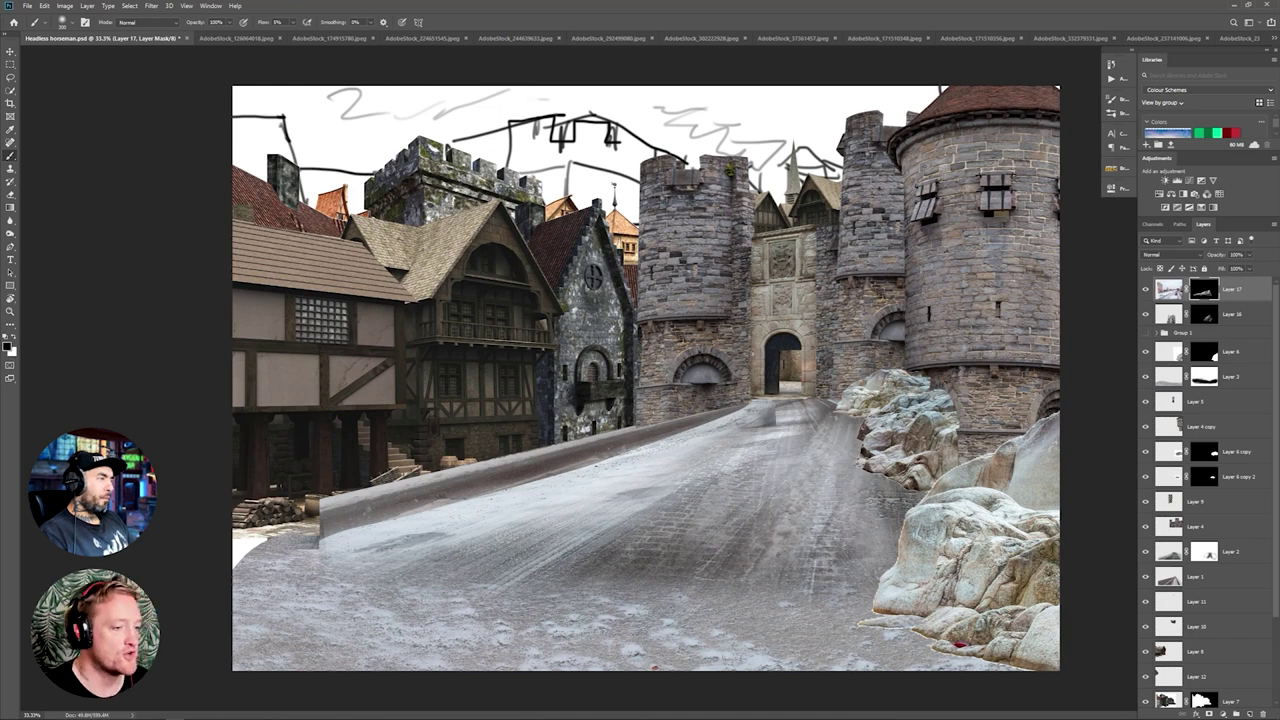
key(x)
mouse_move(610, 530)
mouse_down()
mouse_move(750, 420)
mouse_move(450, 500)
mouse_up()
key(Delete)
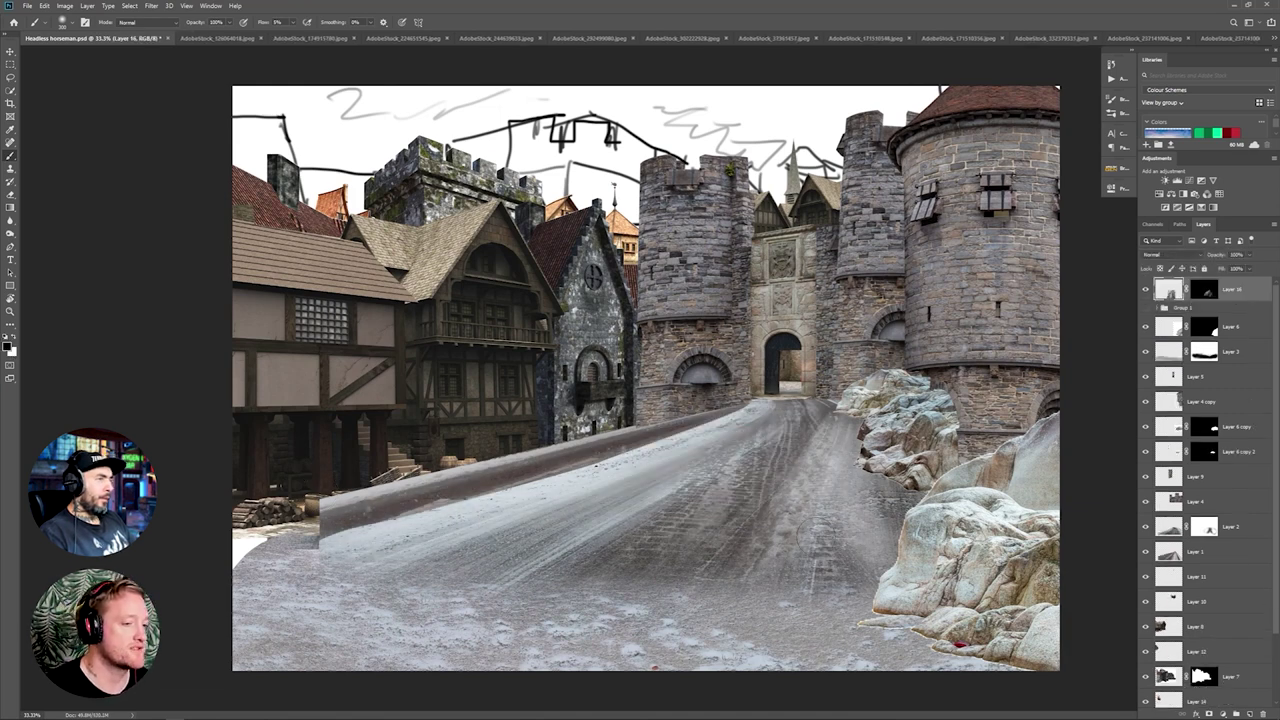
Step: Add a clipped Curves adjustment to Layer 6 copy and lower its white point to darken the middle roadside rocks
scroll(1243, 597, down, 2)
scroll(1243, 500, up, 2)
click(1243, 427)
click(1189, 181)
click(1024, 352)
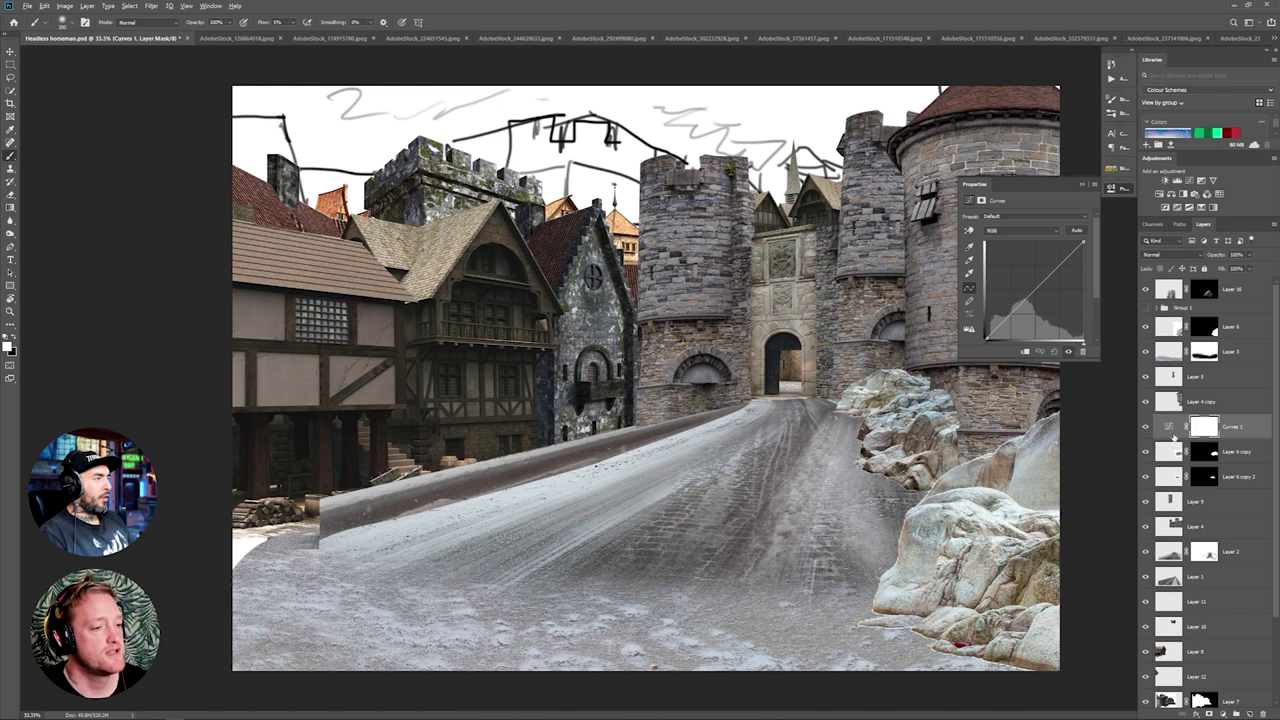
drag(1084, 242, 1090, 293)
Step: Clip a Curves adjustment to Layer 6 and lower its white point to darken the large foreground rocks
click(1200, 326)
click(1187, 180)
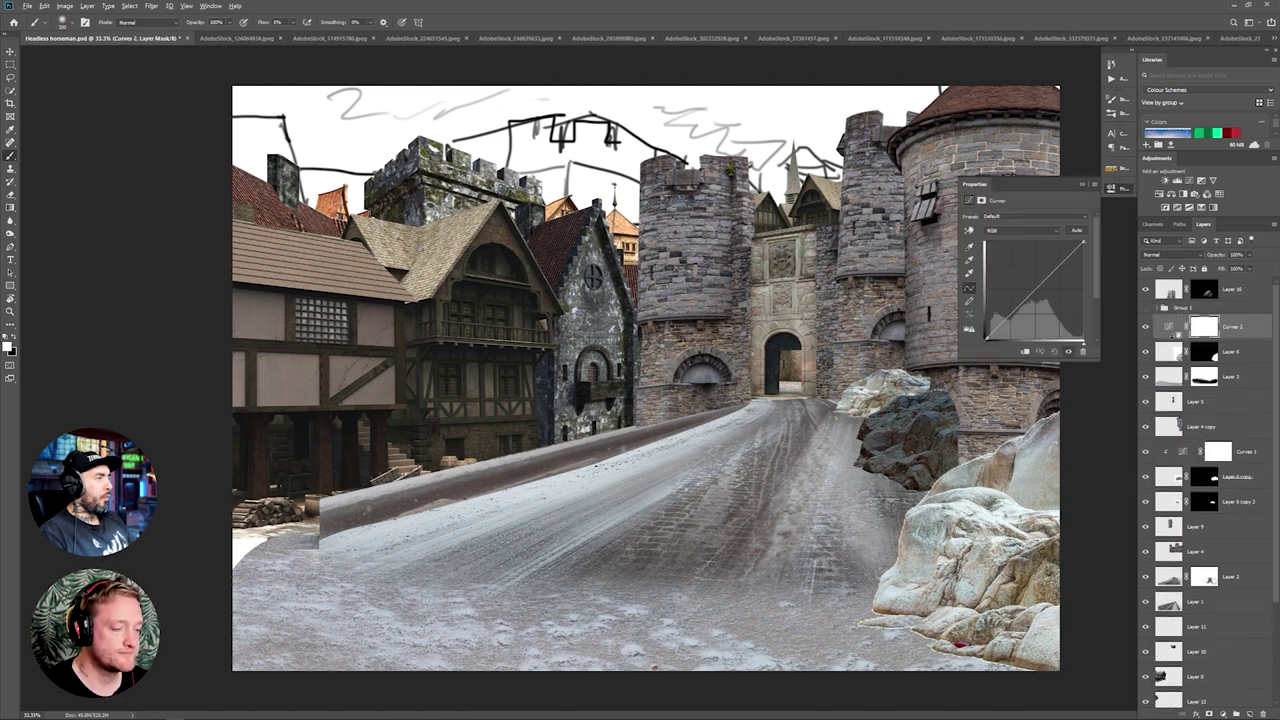
drag(1083, 242, 1104, 314)
click(1083, 186)
scroll(1230, 400, down, 4)
scroll(1230, 380, up, 2)
Step: Clip a Curves adjustment to Layer 4 copy and lower its white point to darken the large round tower
click(1228, 370)
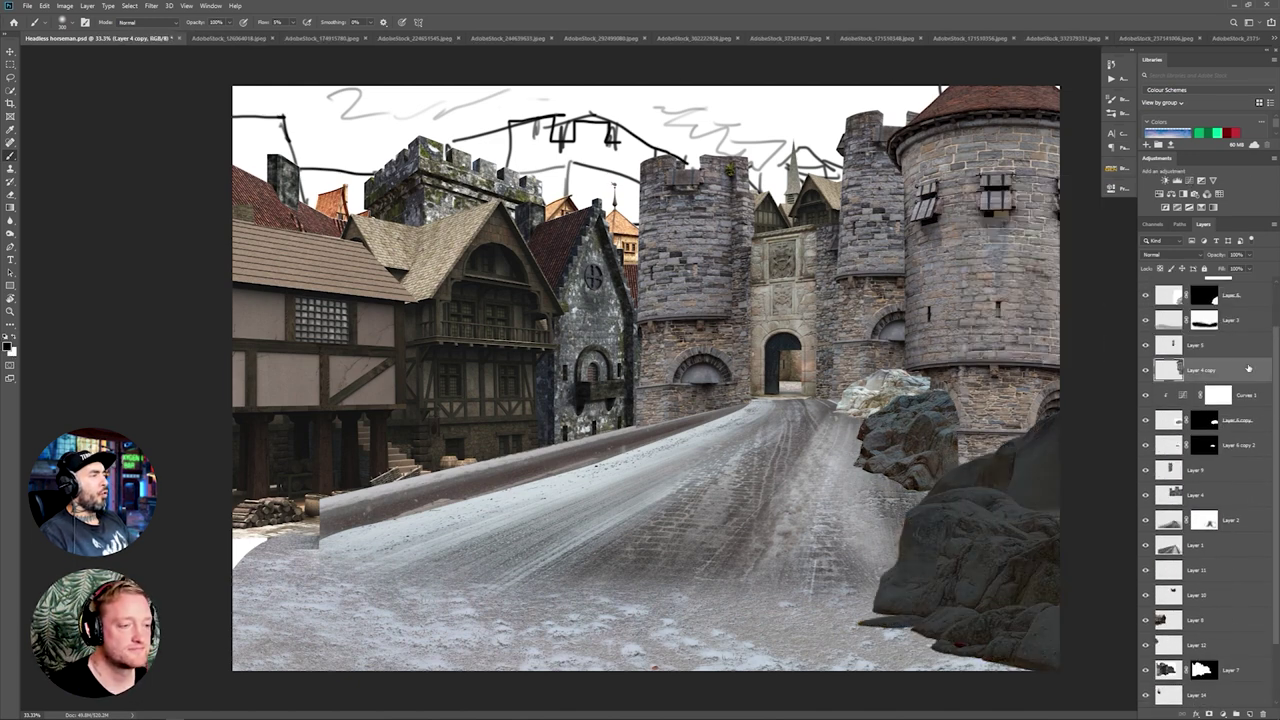
click(1189, 181)
click(1024, 352)
drag(1083, 243, 1088, 290)
scroll(1190, 373, up, 2)
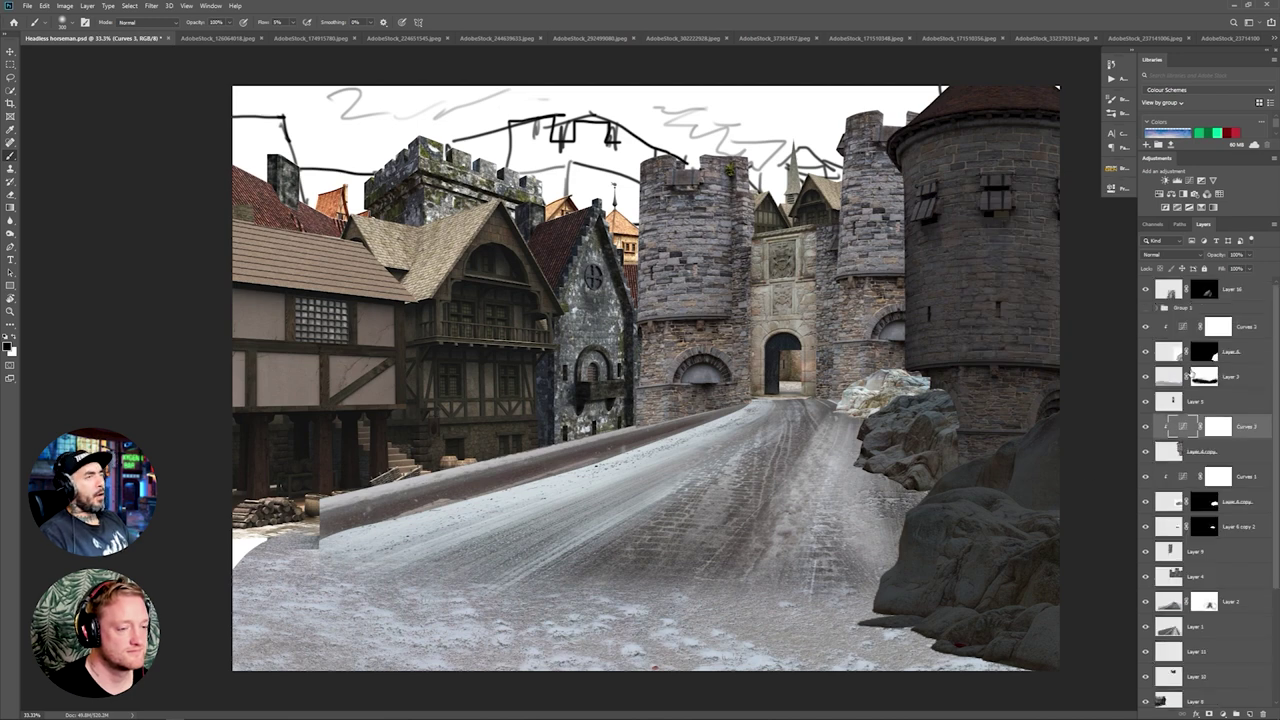
Step: Darken the central gateway on Layer 5 with a clipped Curves adjustment, working through its RGB, Blue, Green and Red channels
click(1200, 401)
click(1187, 180)
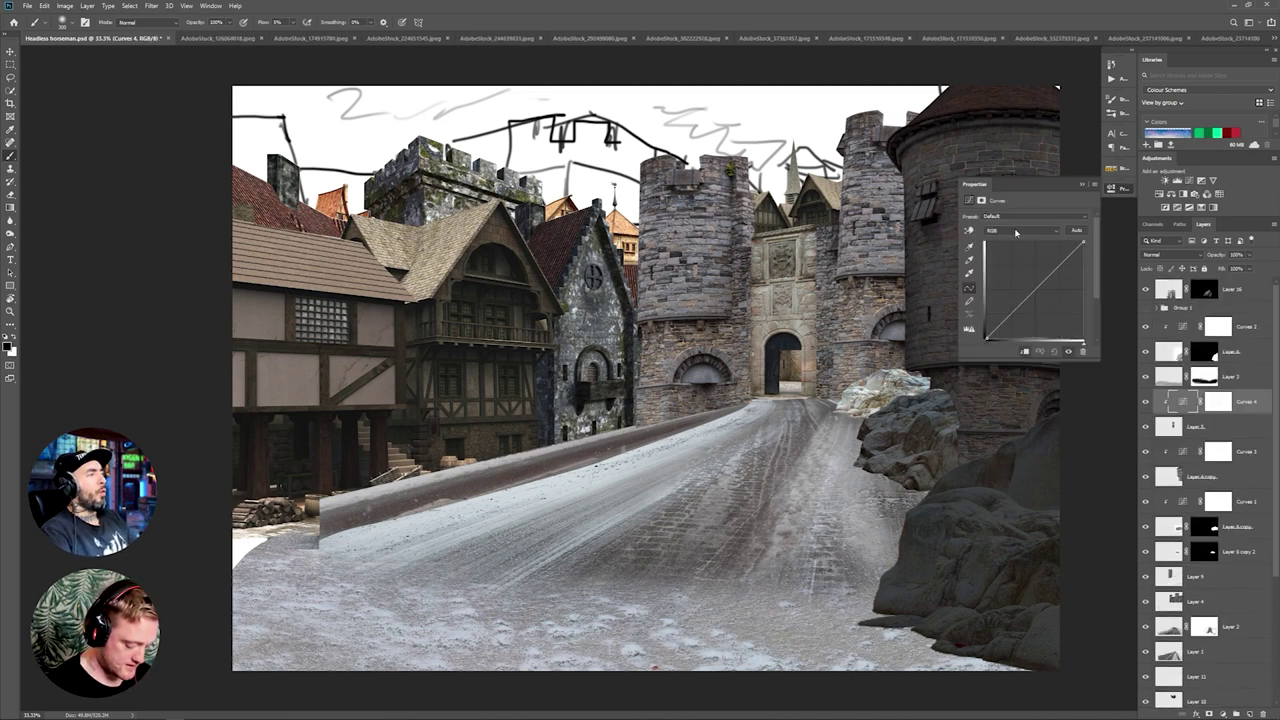
drag(1083, 243, 1034, 294)
click(1022, 231)
click(1020, 259)
click(1022, 231)
click(1022, 253)
click(1026, 231)
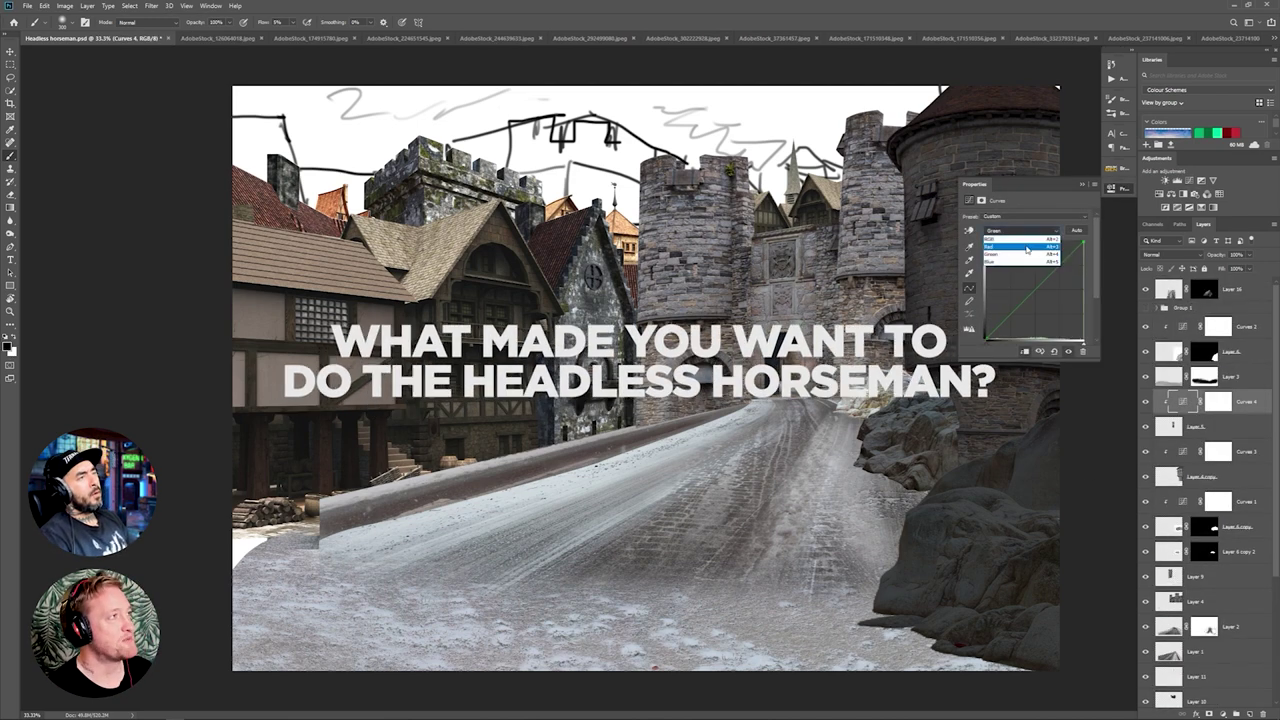
click(1027, 246)
click(1082, 185)
Step: Clip a Curves adjustment to Layer 4 and lower its white point to darken the tower right of the gateway
scroll(1197, 520, down, 3)
click(1197, 526)
click(1189, 181)
click(1024, 351)
drag(1083, 243, 1094, 278)
click(1081, 186)
double_click(1183, 376)
click(1082, 185)
Step: Darken the tower left of the gateway on Layer 9 with a clipped Curves adjustment
click(1197, 577)
click(1189, 181)
click(1024, 351)
click(1082, 187)
Step: Clip a Curves adjustment to Layer 1 and lower its white point to darken the road's left edge
scroll(1232, 545, down, 3)
click(1232, 532)
click(1189, 181)
click(1024, 351)
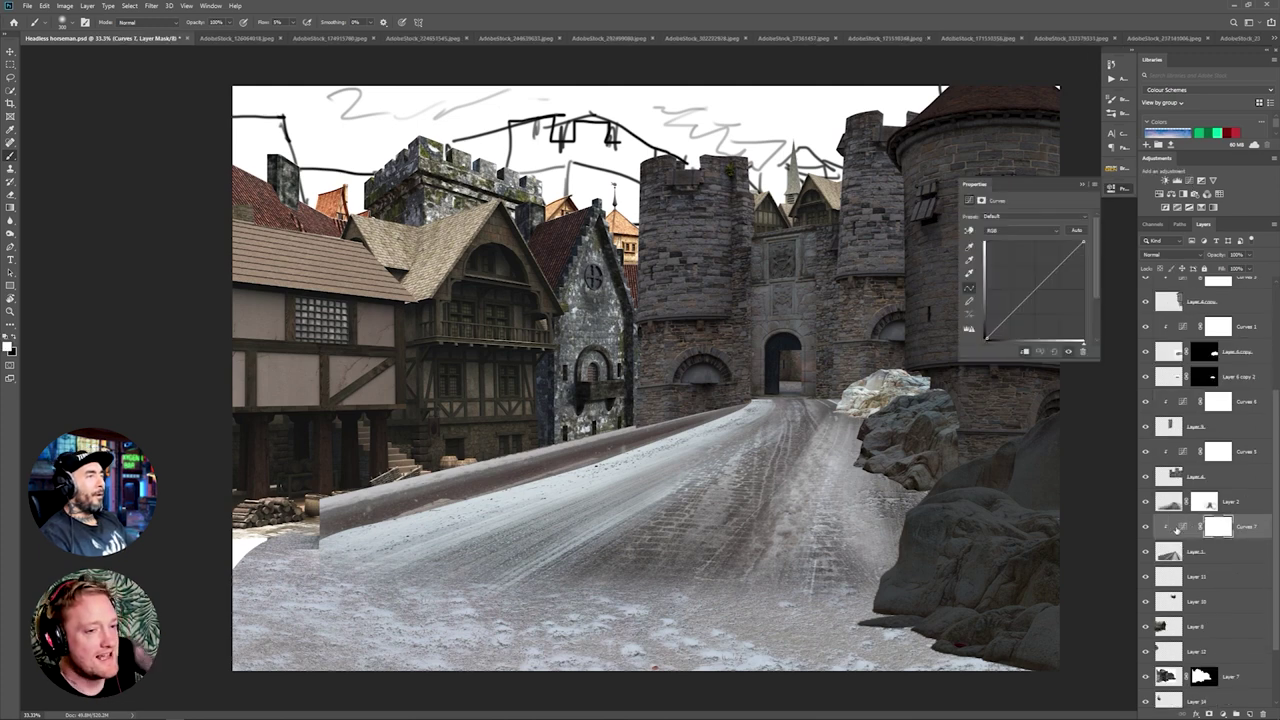
click(1185, 527)
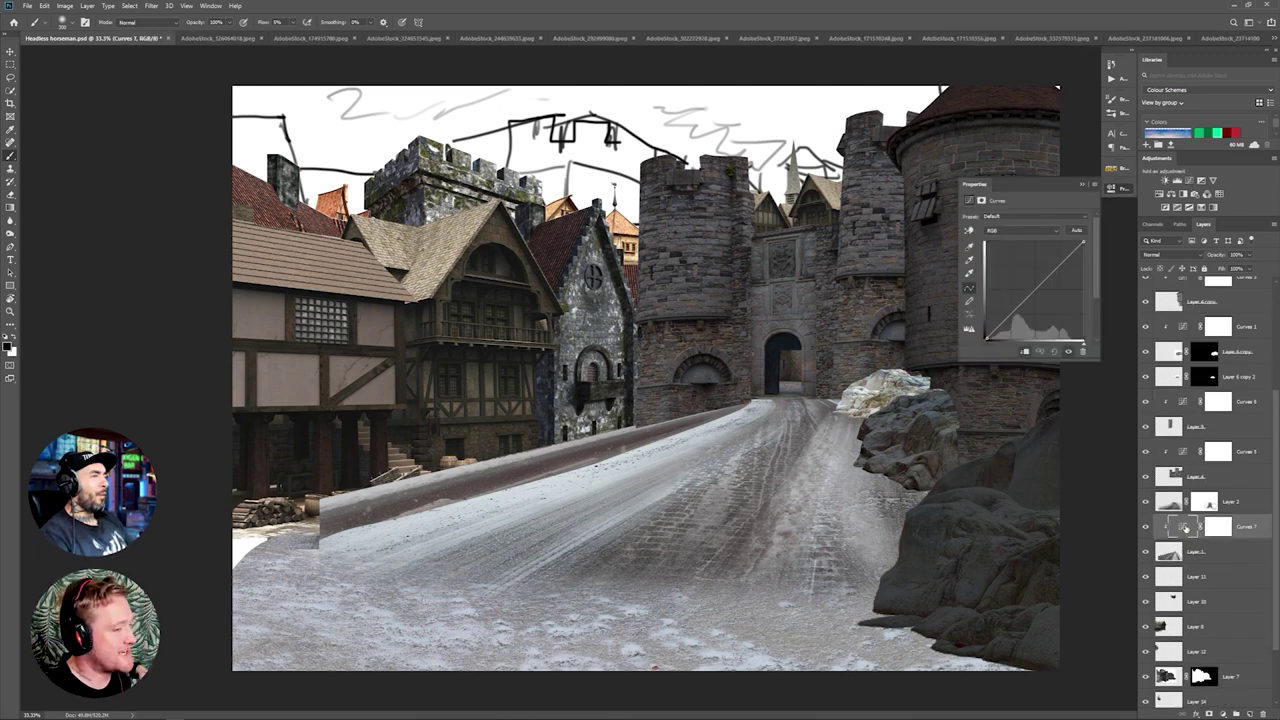
drag(1084, 243, 1088, 294)
click(1082, 186)
Step: Clip a Curves adjustment to Layer 2 and lower its white point to darken the snowy road
click(1232, 504)
click(1189, 181)
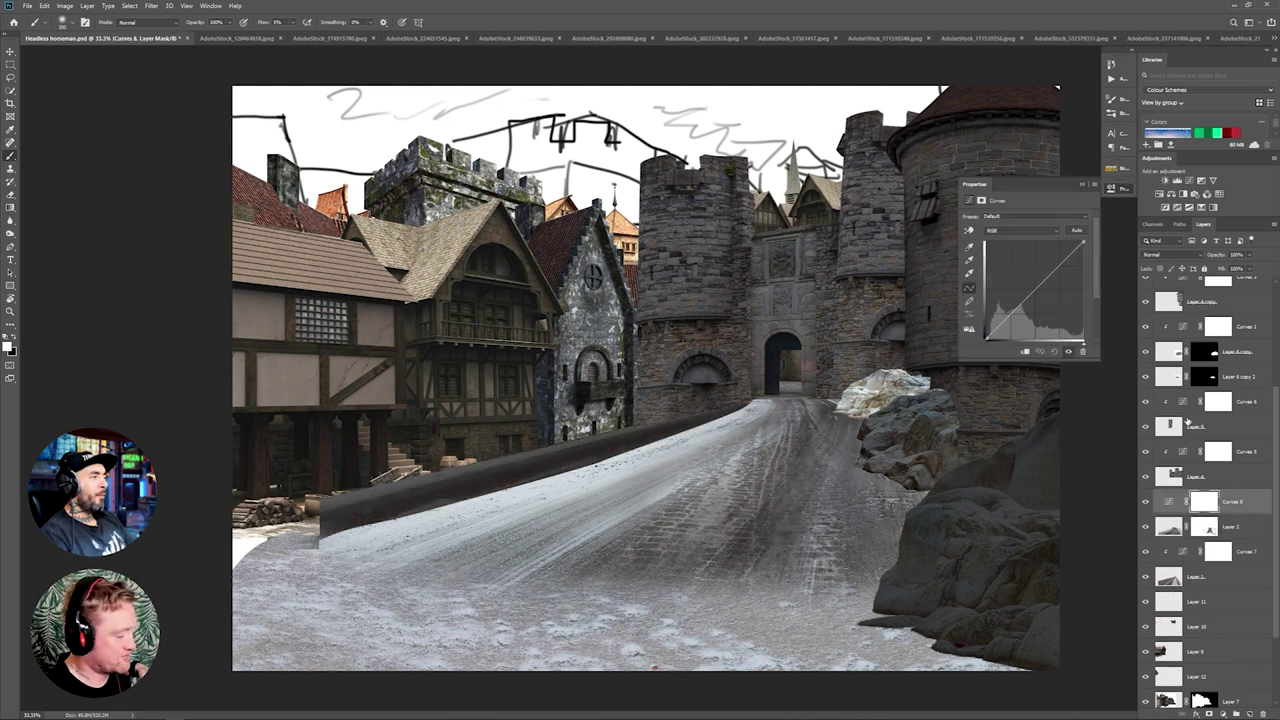
click(1024, 351)
drag(1084, 243, 997, 281)
click(1082, 186)
Step: Darken and mute the timber-framed houses on Layer 8 with clipped Curves and Hue/Saturation adjustments
scroll(1231, 548, down, 3)
click(1231, 548)
click(1189, 181)
click(1024, 351)
click(1231, 571)
click(1159, 194)
click(1082, 186)
scroll(1234, 545, down, 1)
scroll(1234, 545, up, 6)
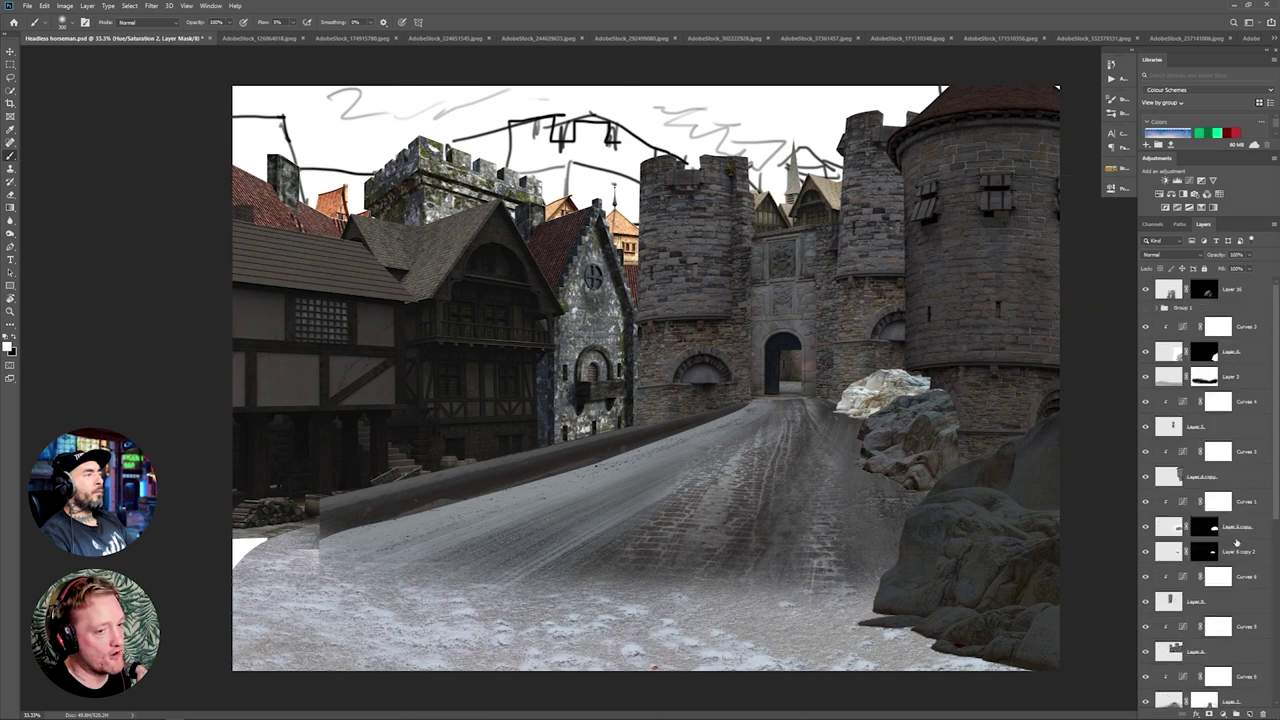
Step: Clip a Curves adjustment to Layer 7 and lower its white point to darken the background castle and gabled house
scroll(1234, 545, down, 6)
click(1234, 595)
click(1189, 181)
alt+click(1182, 605)
click(1182, 597)
drag(1084, 243, 1122, 299)
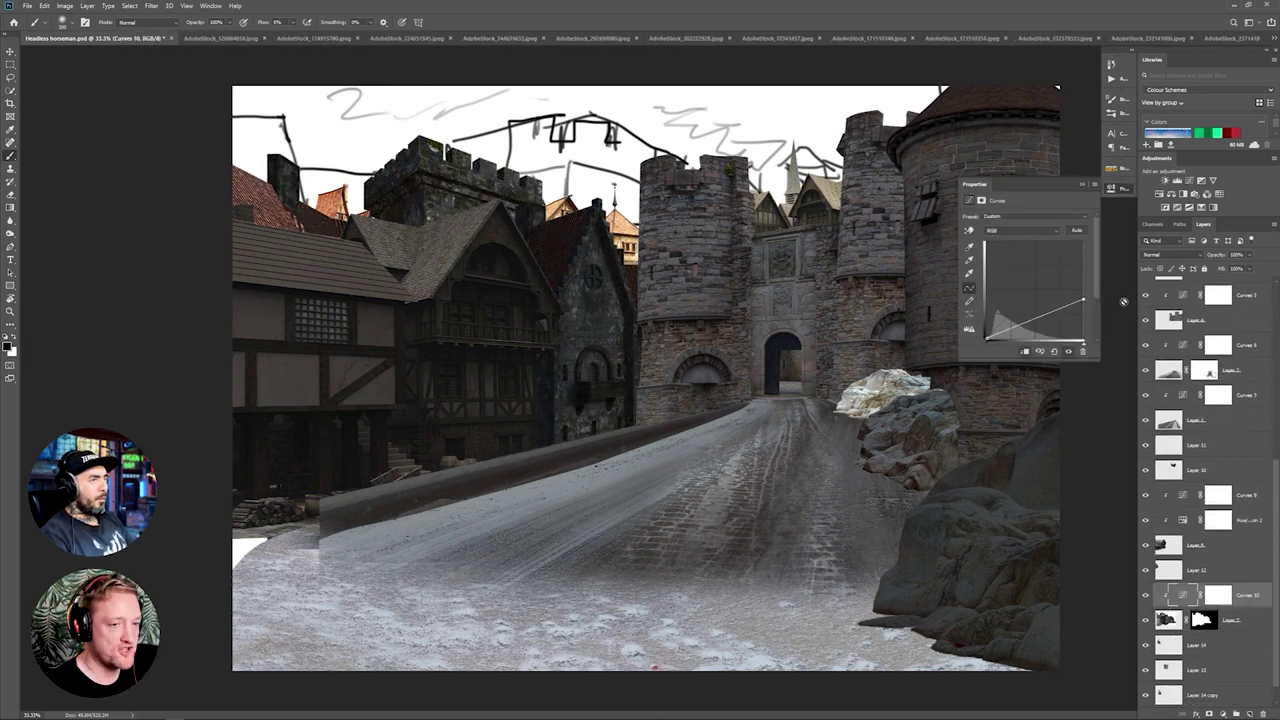
click(1082, 186)
Step: Clip a Curves adjustment to Layer 6 copy 2 and lower its white point to darken the farthest rocks beside the gateway
scroll(1250, 530, up, 5)
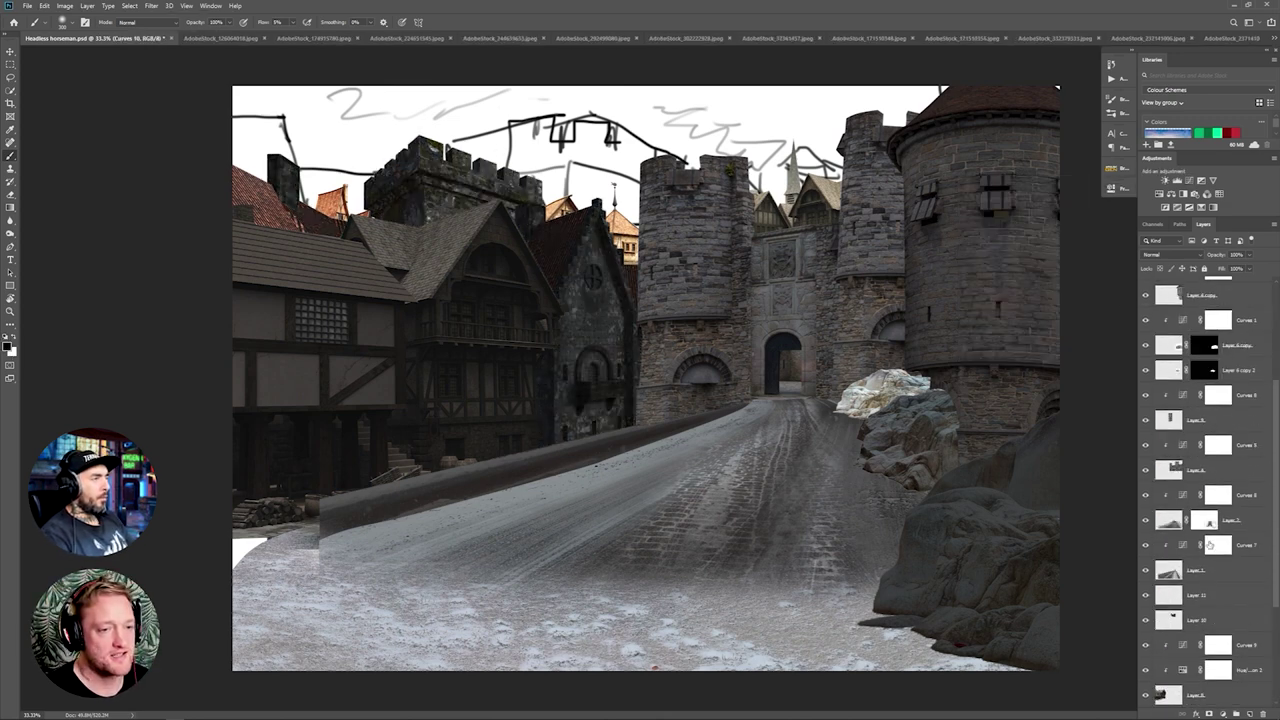
click(1238, 452)
click(1189, 181)
click(1024, 351)
drag(1084, 243, 1102, 308)
click(1083, 187)
scroll(1190, 450, down, 11)
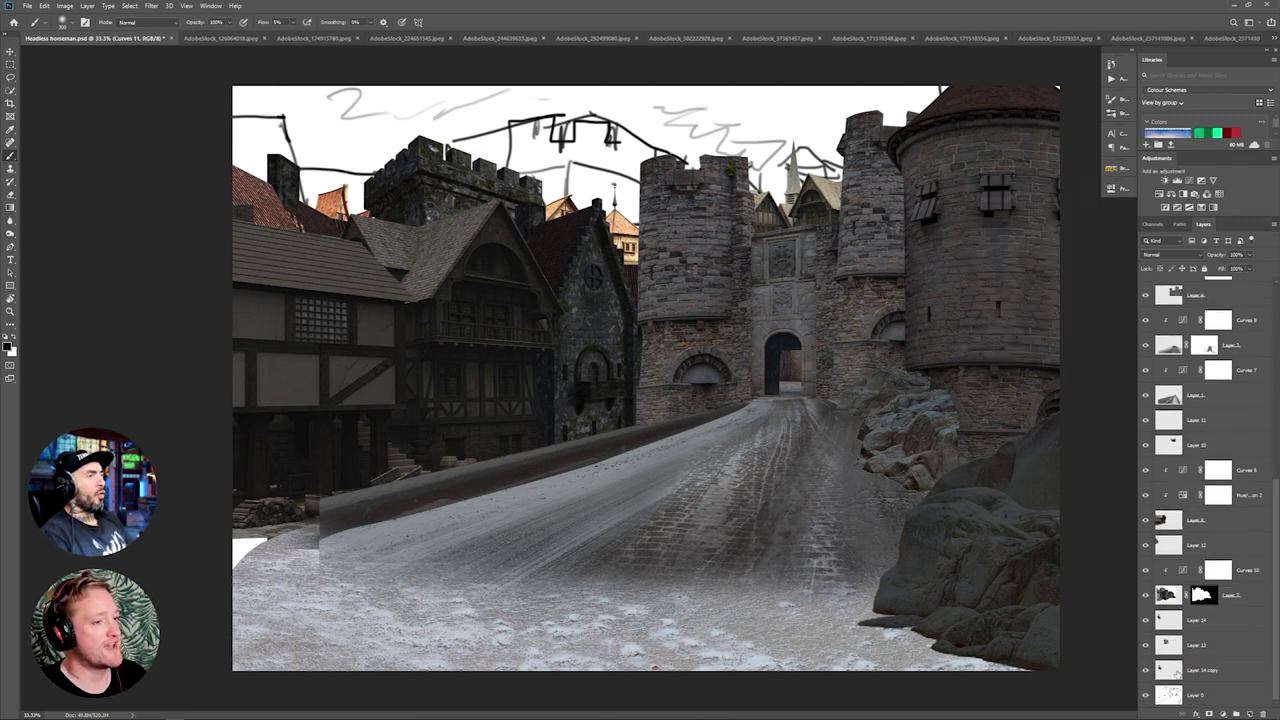
Step: Clip a Curves adjustment to Layer 12 and lower its white point to darken the tiled roof behind the houses
click(1168, 545)
key(ctrl+m)
click(1178, 547)
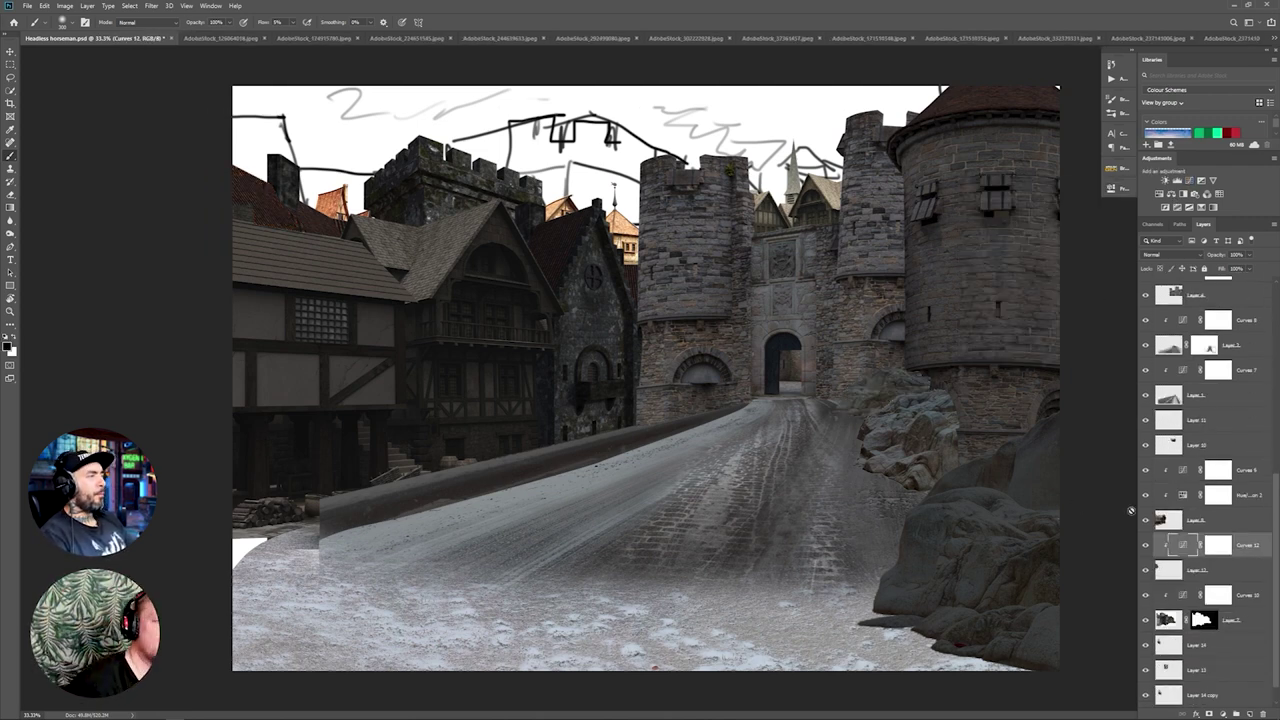
Step: Clip Curves adjustments to Layer 14, Layer 13 and Layer 14 copy and lower their white points to darken the background roofs
click(1229, 626)
click(1189, 181)
click(1229, 670)
click(1189, 181)
click(1229, 670)
click(1189, 181)
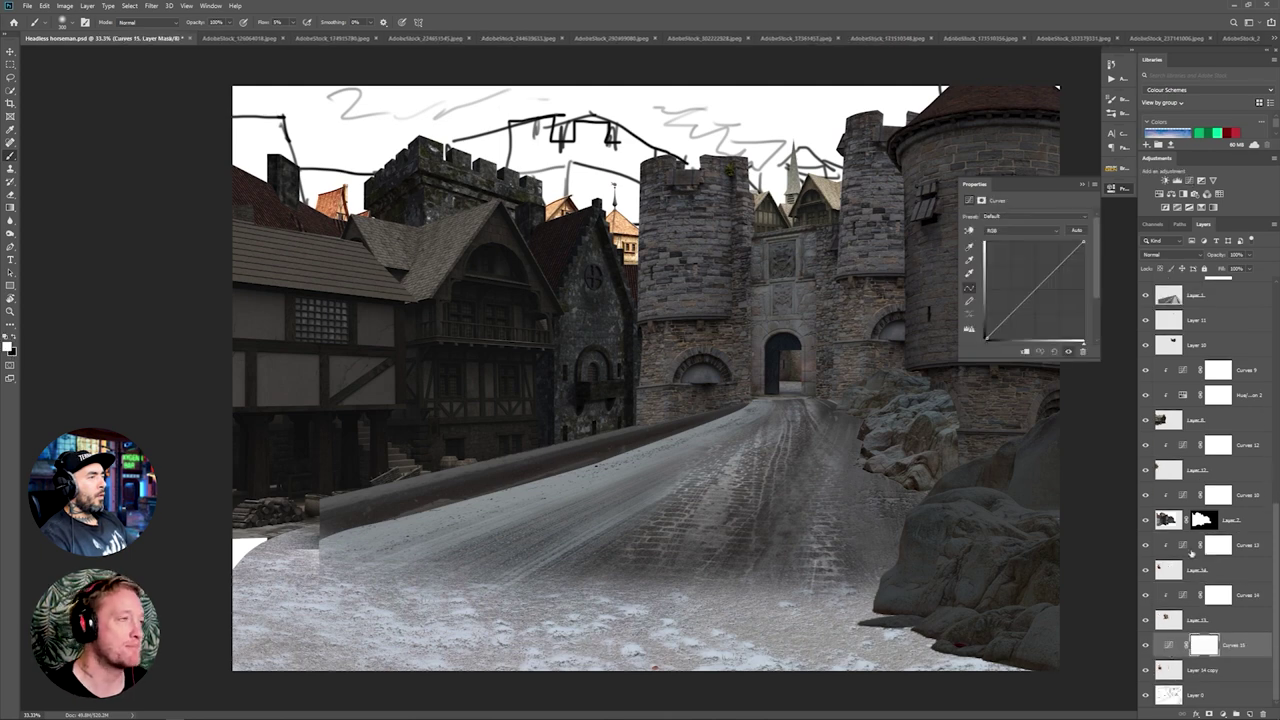
click(1189, 548)
drag(1084, 243, 1090, 302)
double_click(1188, 594)
double_click(1186, 645)
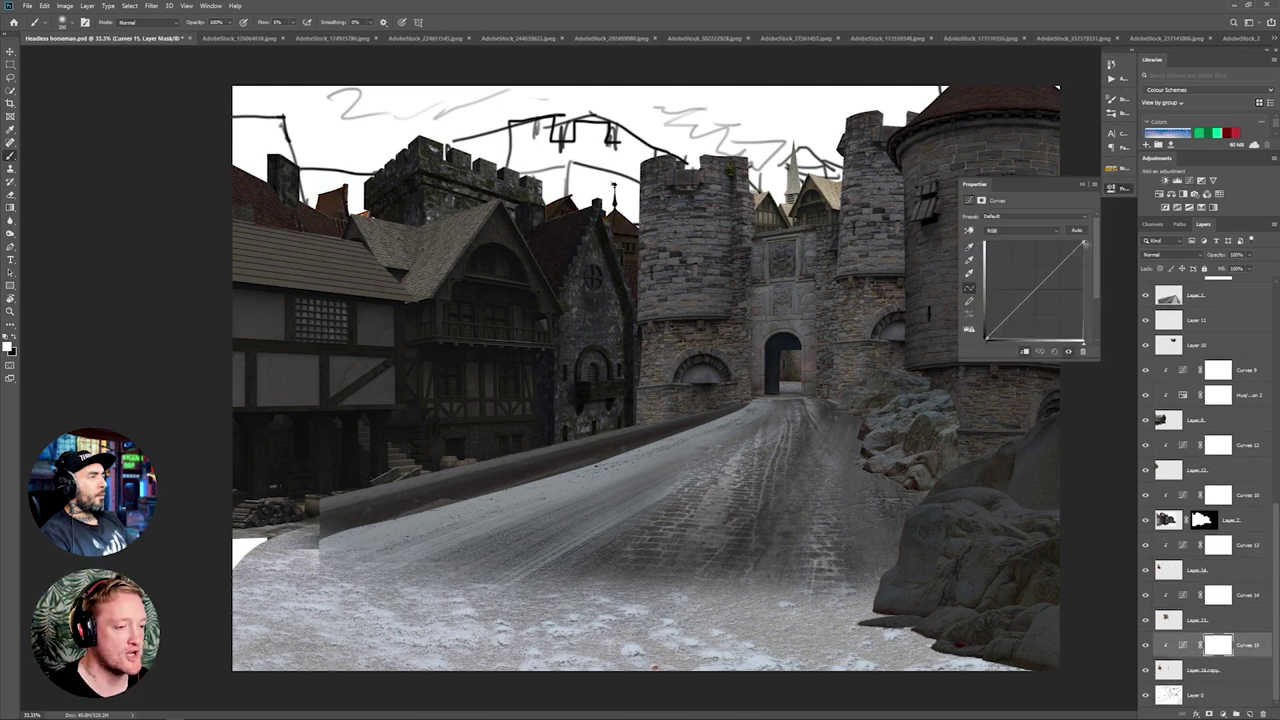
drag(1084, 243, 1088, 300)
Step: Group Layer 10 and Layer 11 under the name "gate buildings behind"
click(1216, 449)
scroll(1216, 449, up, 11)
scroll(1216, 449, down, 6)
click(1222, 552)
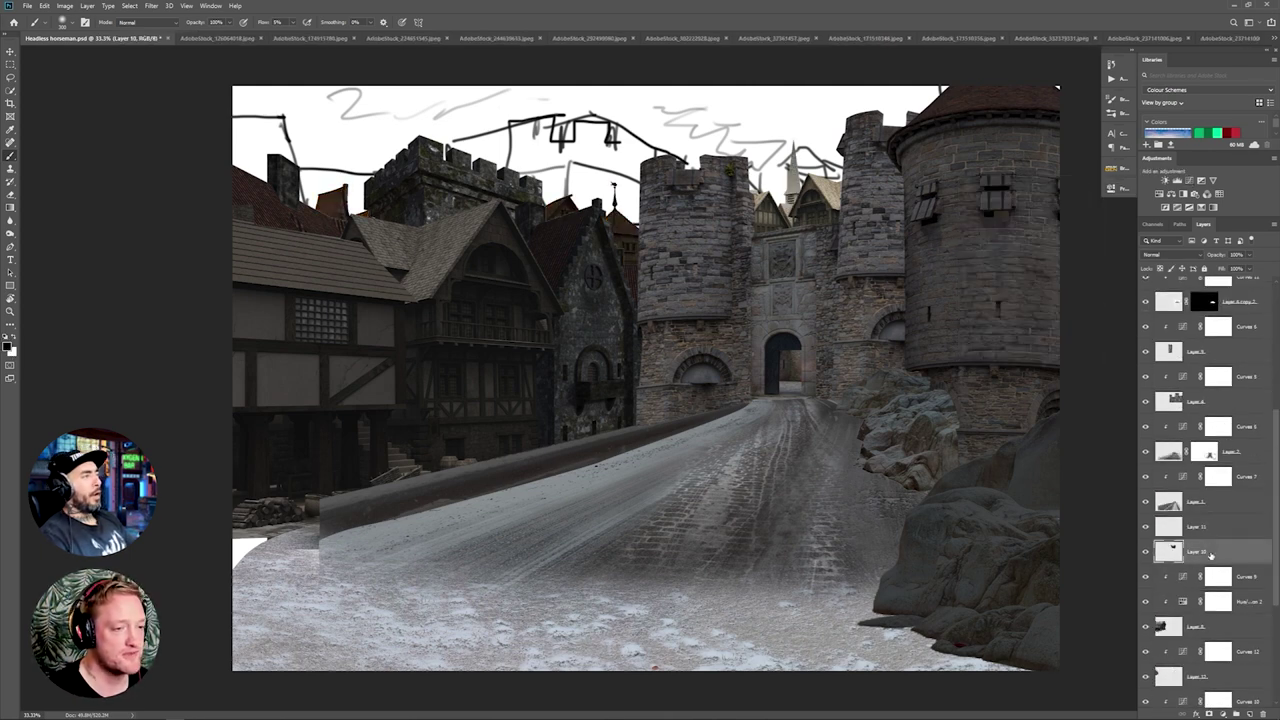
shift+click(1222, 528)
right_click(1222, 528)
click(1180, 184)
text(gate buildings behind)
key(Return)
Step: Clip a Curves adjustment to the gate buildings behind group and lower its white point
key(ctrl+m)
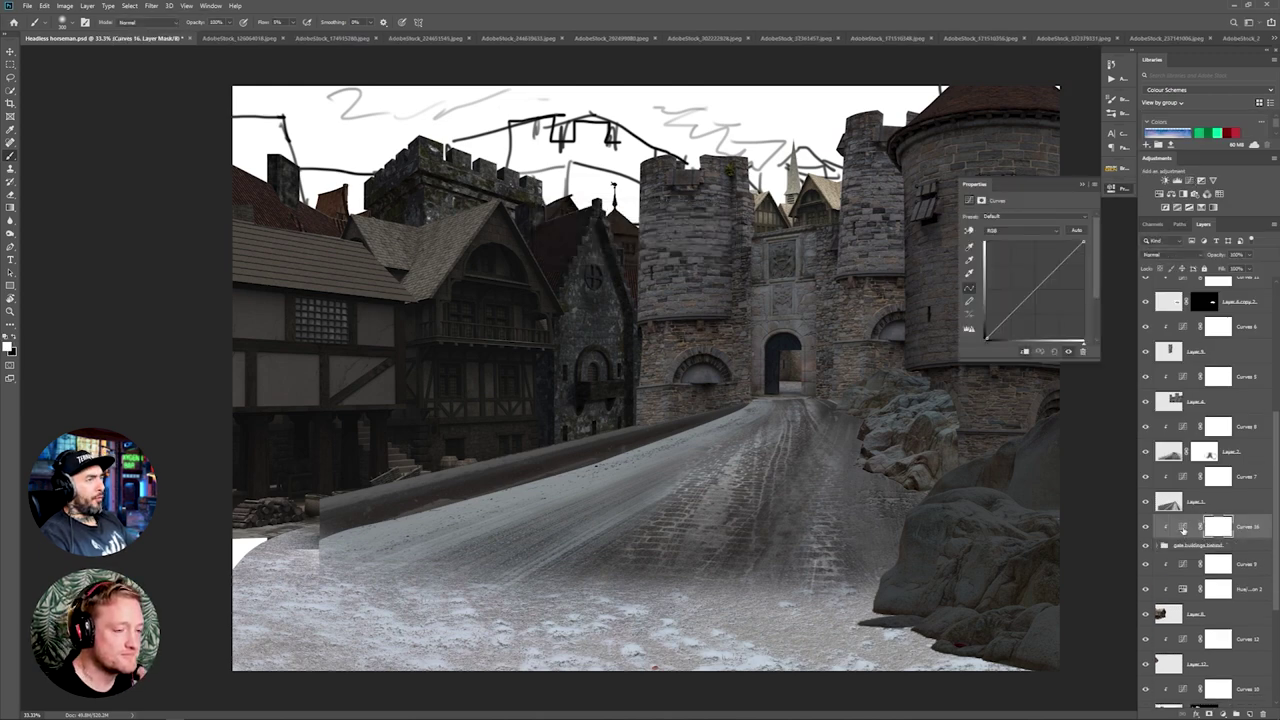
drag(1083, 242, 1085, 302)
click(1082, 185)
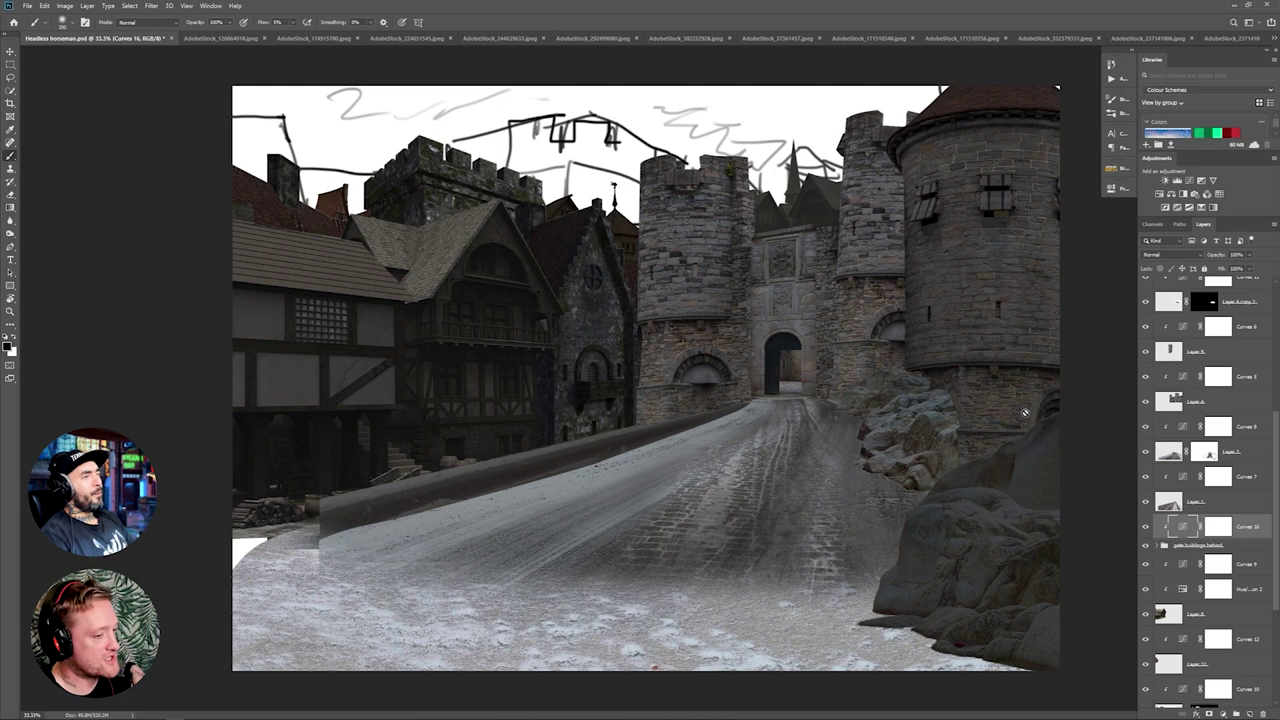
Step: Clip a Curves adjustment to the snowy foreground layer and lower its white point to darken the snow strongly
scroll(1240, 440, down, 3)
scroll(1240, 430, up, 7)
click(1240, 377)
click(1189, 181)
key(ctrl+alt+g)
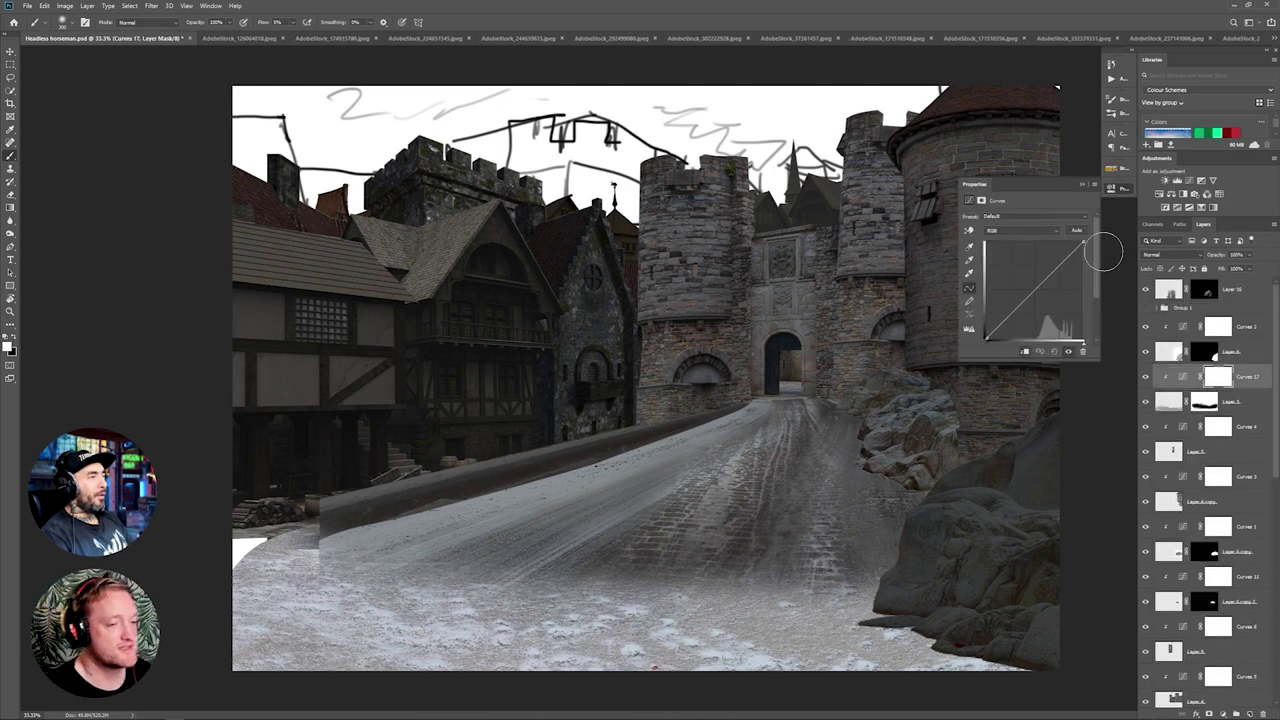
drag(1084, 243, 1045, 327)
click(1082, 184)
Step: Duplicate Layer 16 and transform the copy to extend the cobblestone texture across the far side of the road
click(1170, 290)
key(ctrl+j)
key(ctrl+t)
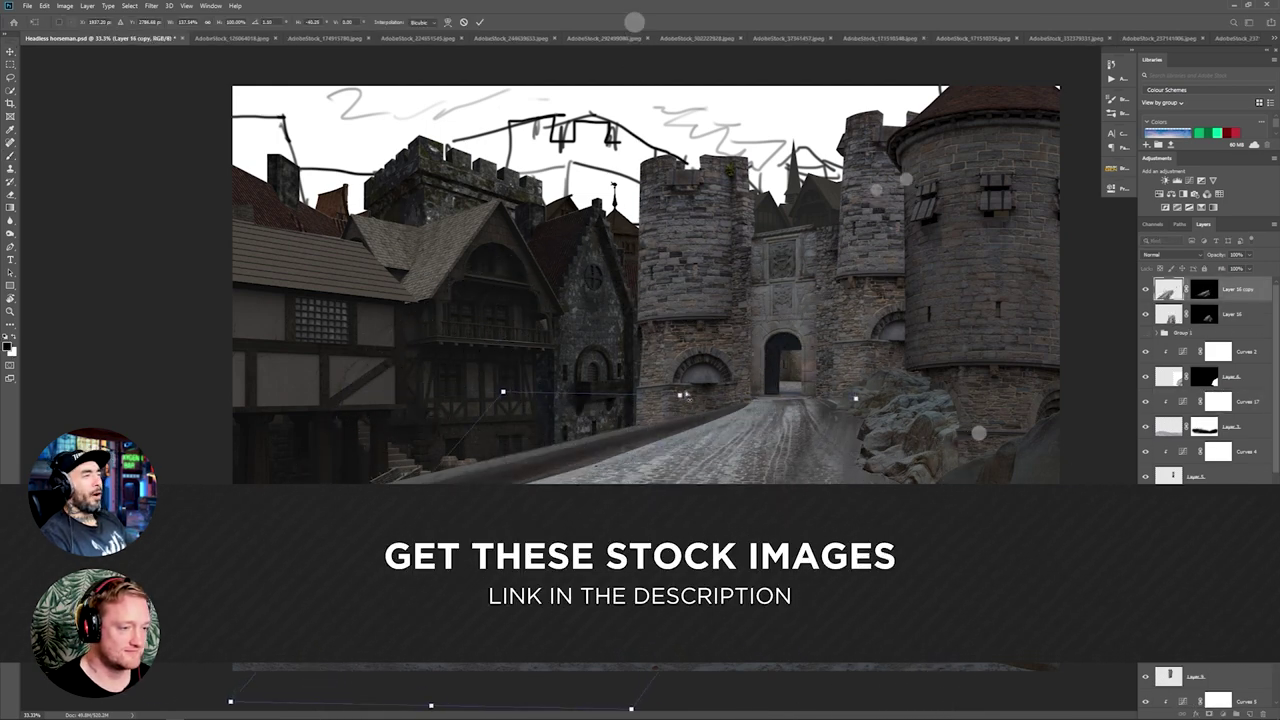
key(Return)
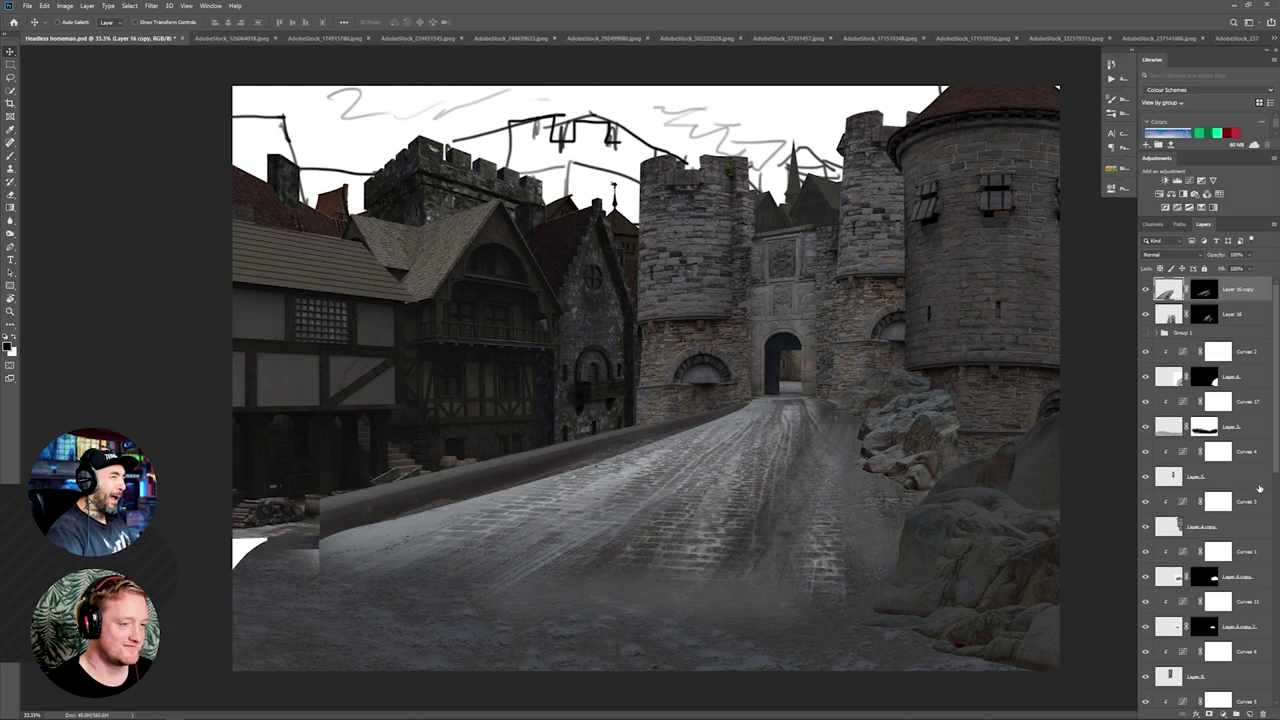
Step: Lower the white points of the existing Curves adjustments on the castle gateway and its towers
scroll(1257, 489, down, 5)
double_click(1183, 451)
drag(1036, 310, 1050, 322)
click(1084, 185)
double_click(1183, 402)
click(1086, 185)
scroll(1200, 385, up, 3)
double_click(1183, 352)
click(1086, 185)
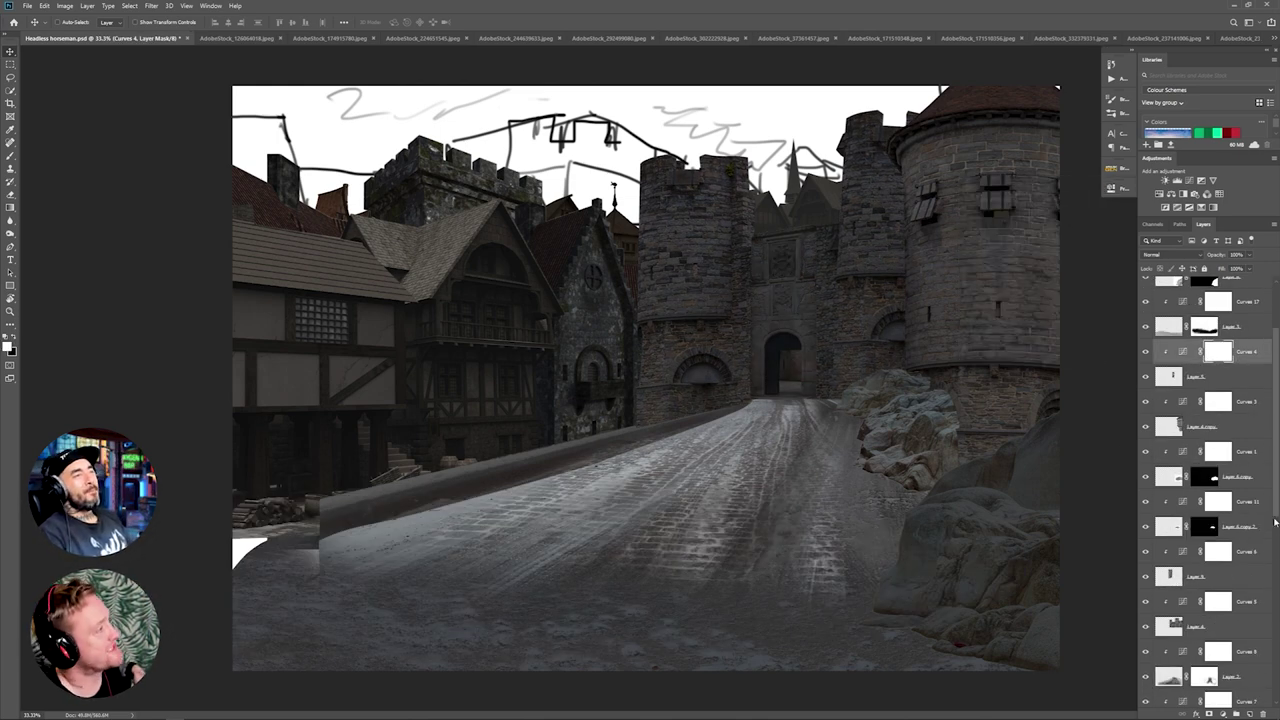
Step: Clip Hue/Saturation adjustments to Layer 7 and Layer 12 and reduce their saturation
scroll(1246, 540, down, 6)
click(1218, 520)
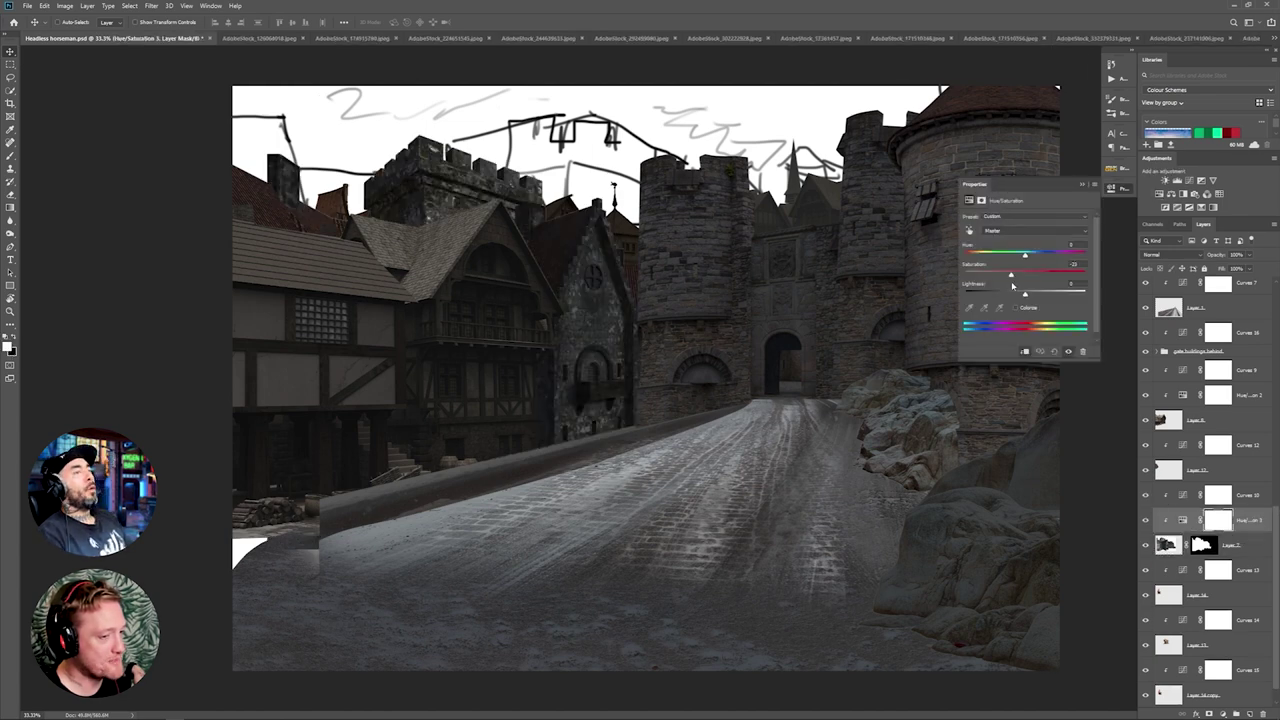
click(1082, 185)
click(1225, 470)
click(1159, 194)
drag(1025, 274, 1017, 274)
click(1082, 185)
Step: Clip Hue/Saturation adjustments to the background roofs on Layer 14 and Layer 13 and adjust their saturation
click(1225, 620)
click(1159, 194)
click(1082, 186)
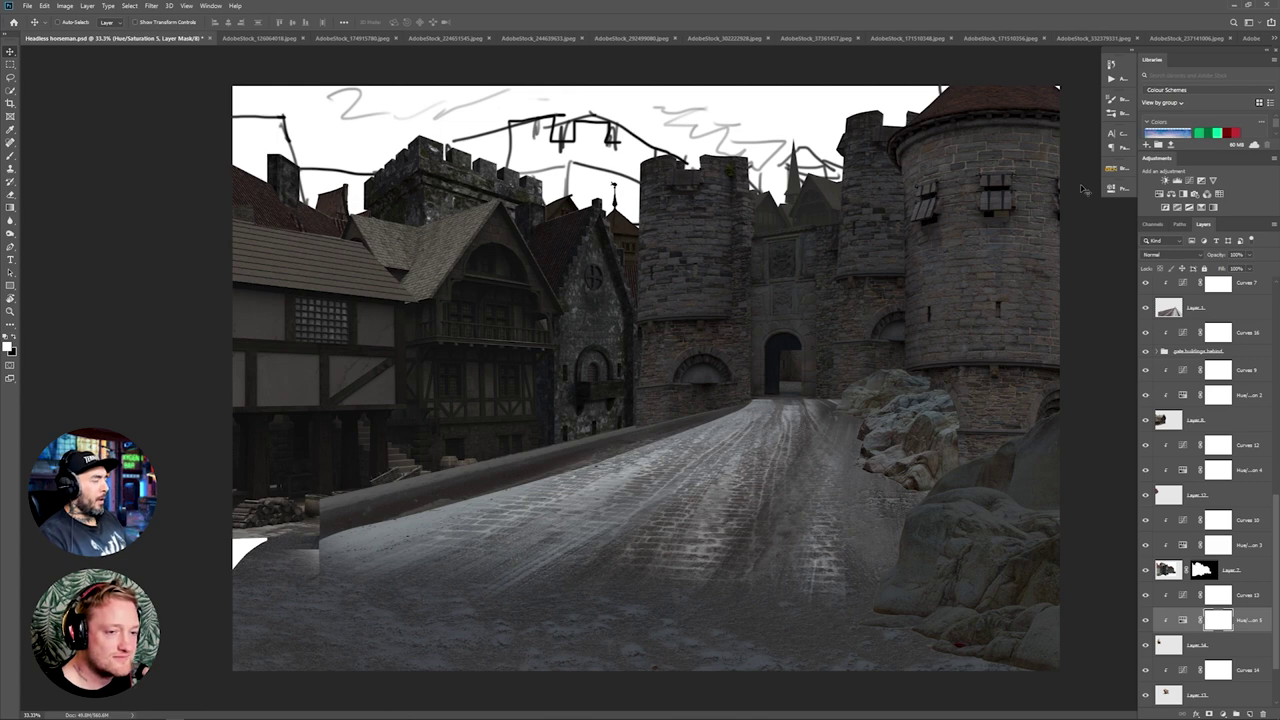
scroll(1160, 556, down, 1)
click(1197, 620)
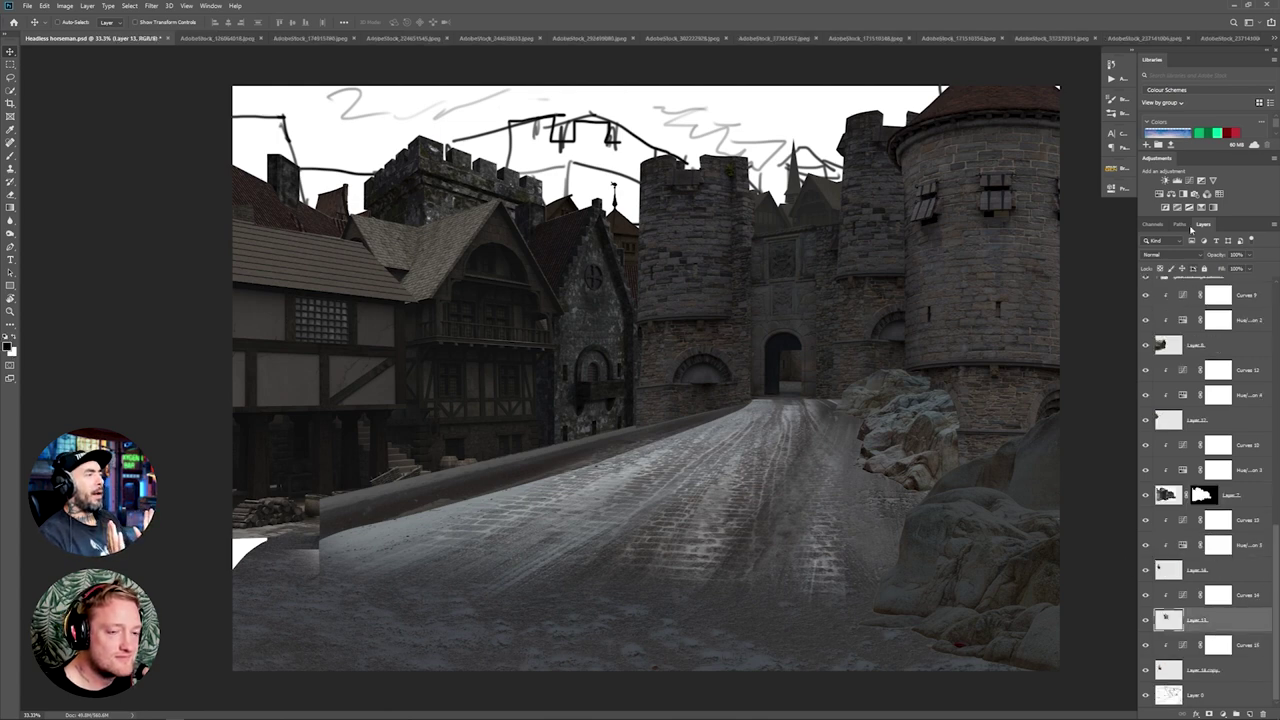
click(1159, 194)
drag(1025, 274, 1083, 275)
click(1250, 469)
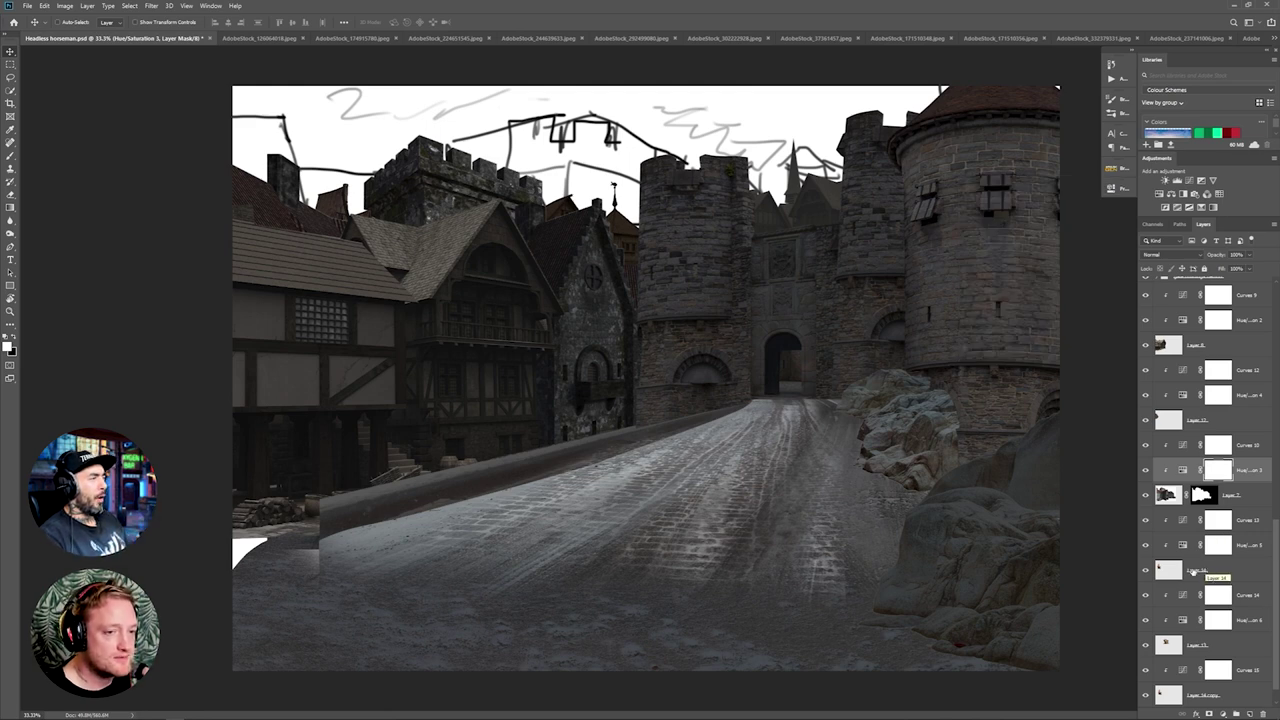
Step: Scale the timber-framed houses on Layer 8 down slightly and shift them down and away from the gabled house
scroll(1192, 560, up, 1)
click(1196, 395)
drag(520, 310, 518, 318)
key(ctrl+t)
drag(566, 203, 558, 210)
drag(534, 300, 531, 305)
key(Return)
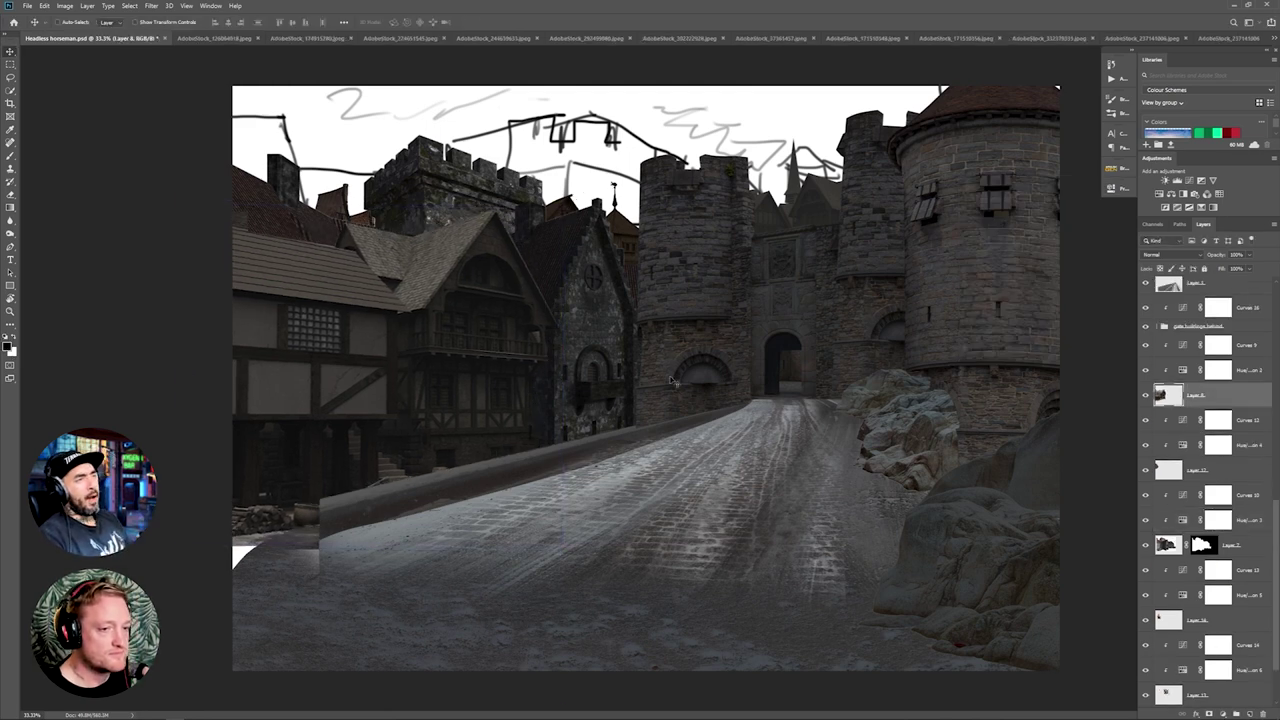
Step: Clip an additional Curves adjustment directly above Layer 8 and lower its white point for deep shadows
double_click(1183, 345)
drag(1084, 291, 1084, 293)
click(1196, 395)
click(1189, 181)
drag(1084, 242, 1124, 300)
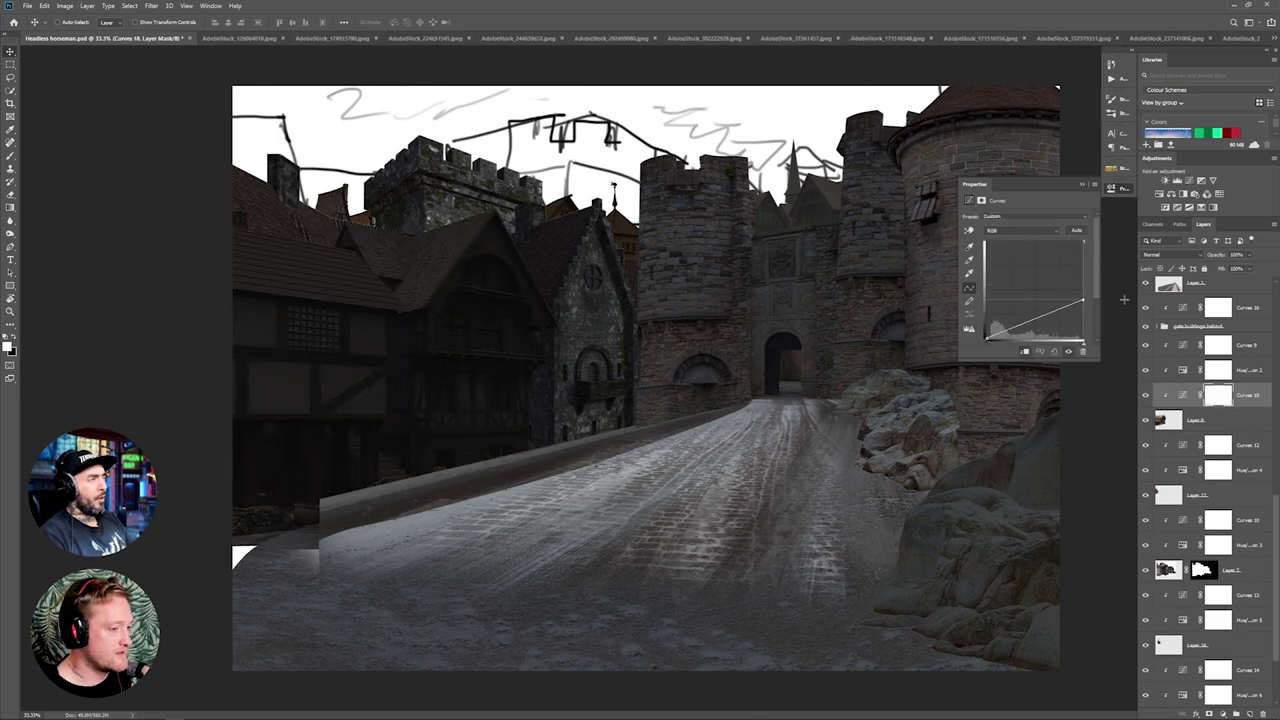
click(1082, 184)
Step: Invert the new Curves mask and paint the darkening back over the roofs of the timber-framed houses
key(ctrl+i)
key(b)
mouse_move(434, 243)
mouse_down()
mouse_move(383, 246)
mouse_move(384, 294)
mouse_up()
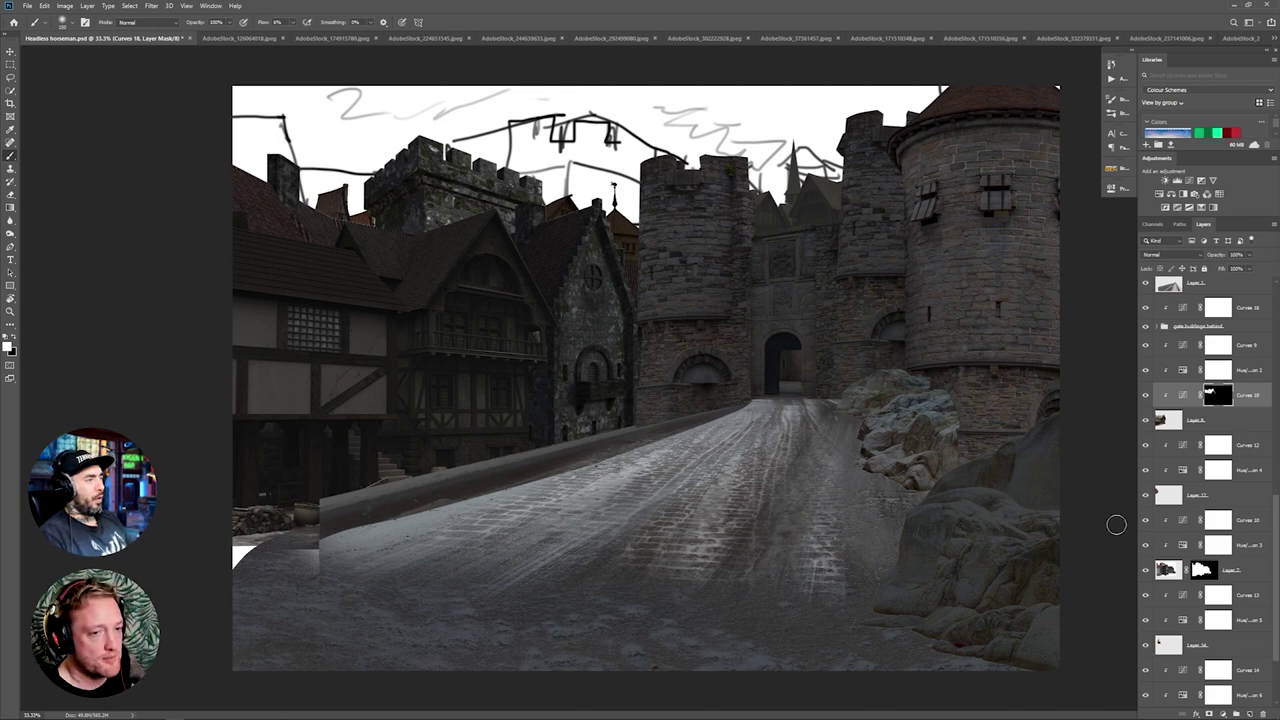
Step: Clip a Hue/Saturation adjustment to Layer 14 copy and desaturate a single colour range in Layer 13's Hue/Saturation adjustment
scroll(1185, 640, down, 3)
double_click(1183, 643)
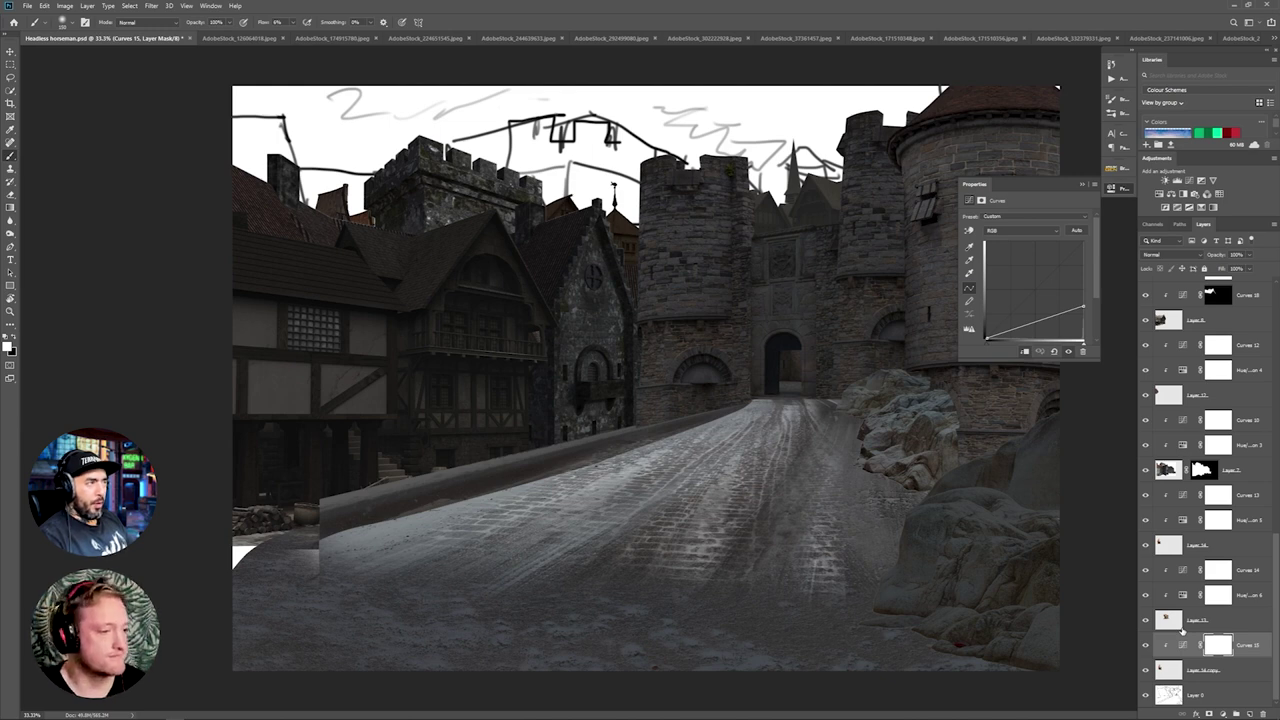
click(1158, 193)
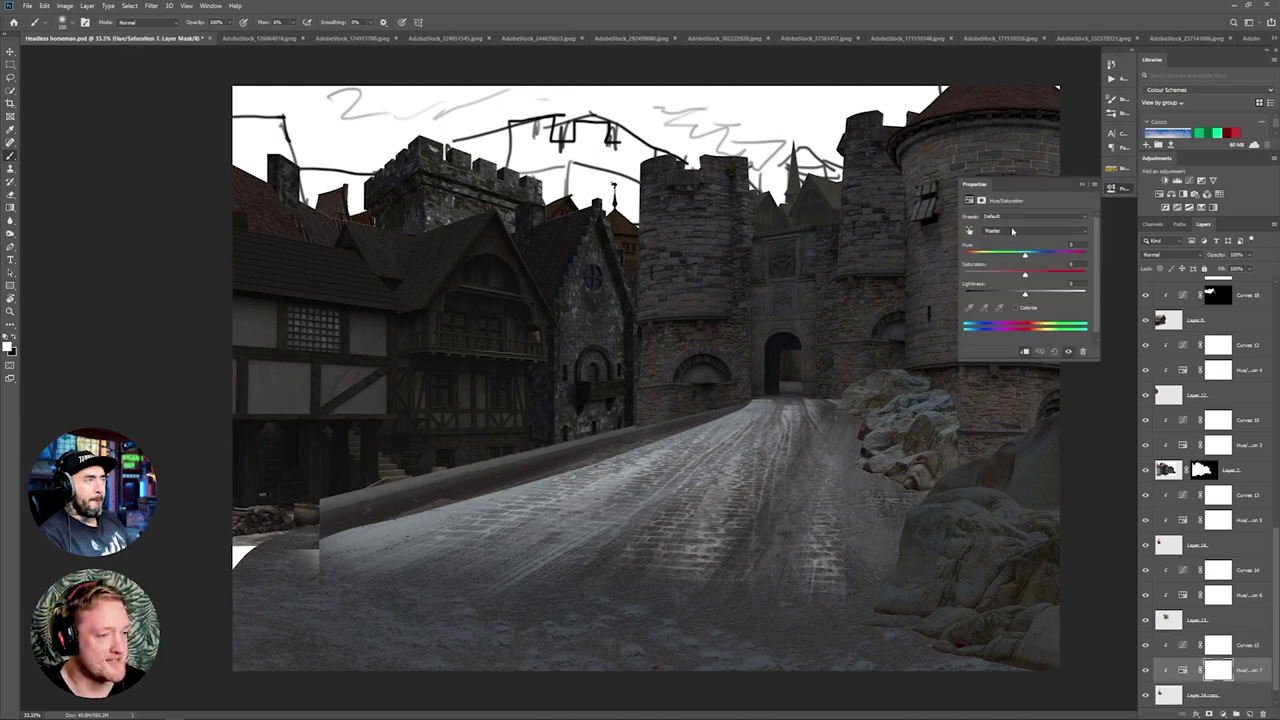
click(1084, 185)
double_click(1183, 595)
click(1034, 231)
click(1008, 251)
drag(1025, 275, 995, 275)
click(1084, 185)
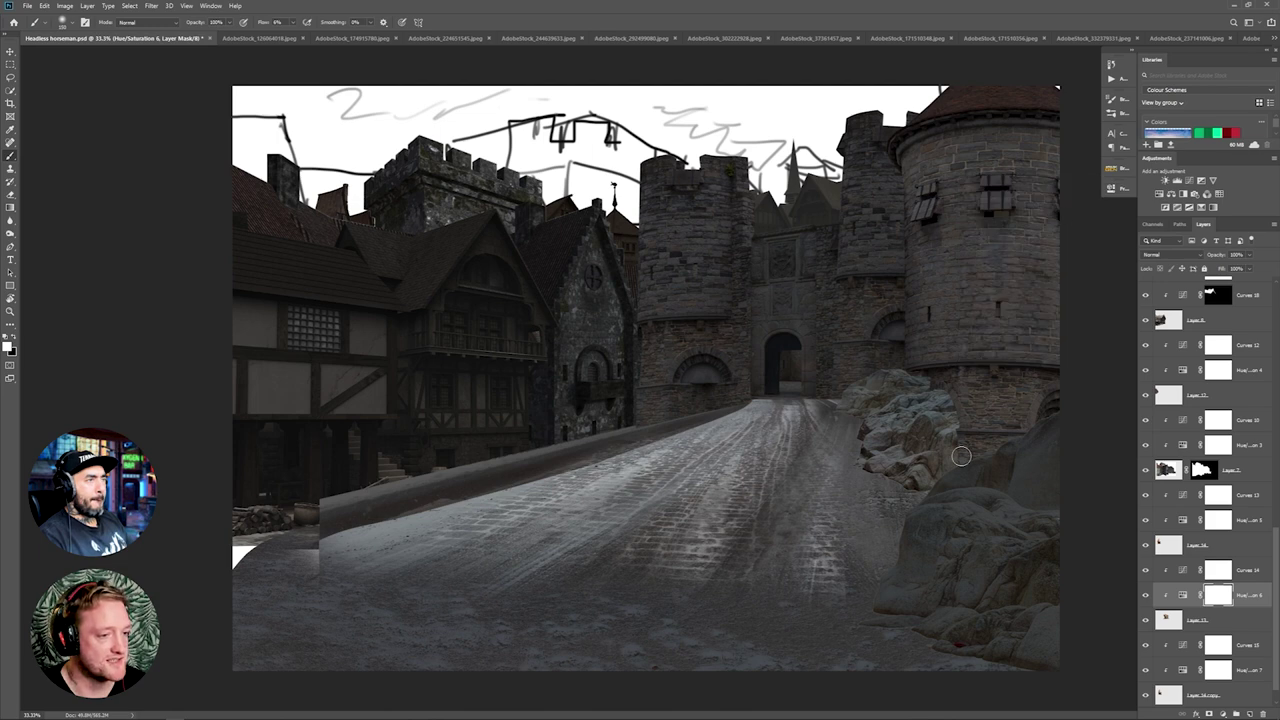
Step: Move Layer 16 copy and Layer 16 below Group 1 and toggle the group's visibility to check the composite
scroll(1210, 400, up, 10)
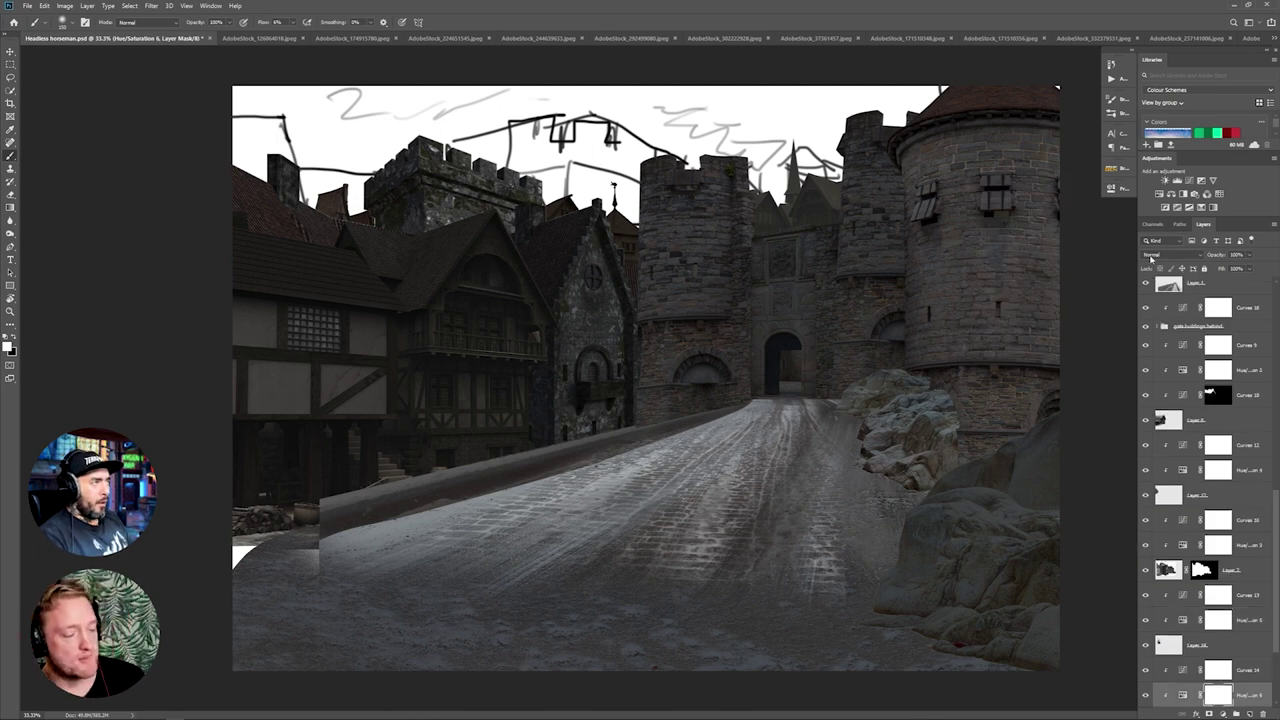
drag(1168, 314, 1168, 341)
drag(1168, 290, 1168, 317)
click(1146, 284)
click(1146, 284)
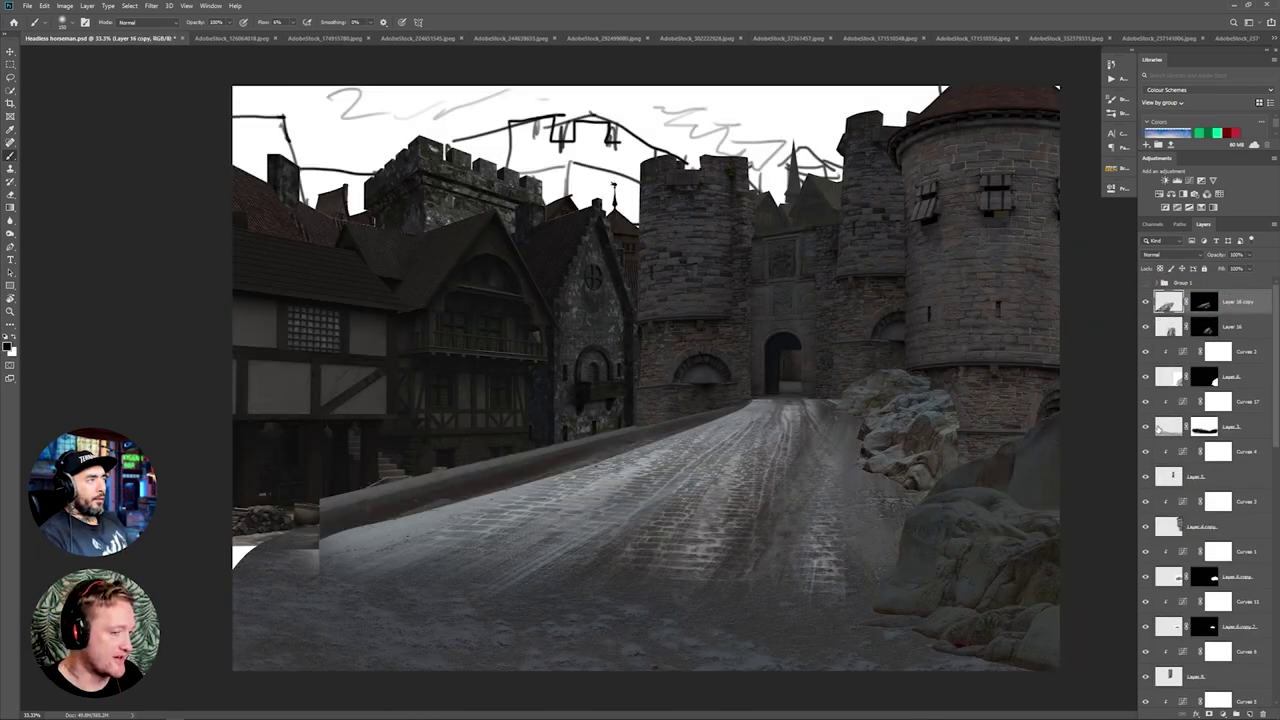
click(1146, 284)
click(1146, 284)
Step: Clip Curves adjustments to Layer 4 copy and Layer 4 and shift their colour channels to cool the castle stonework
click(1169, 526)
click(1189, 181)
click(1020, 231)
click(1015, 256)
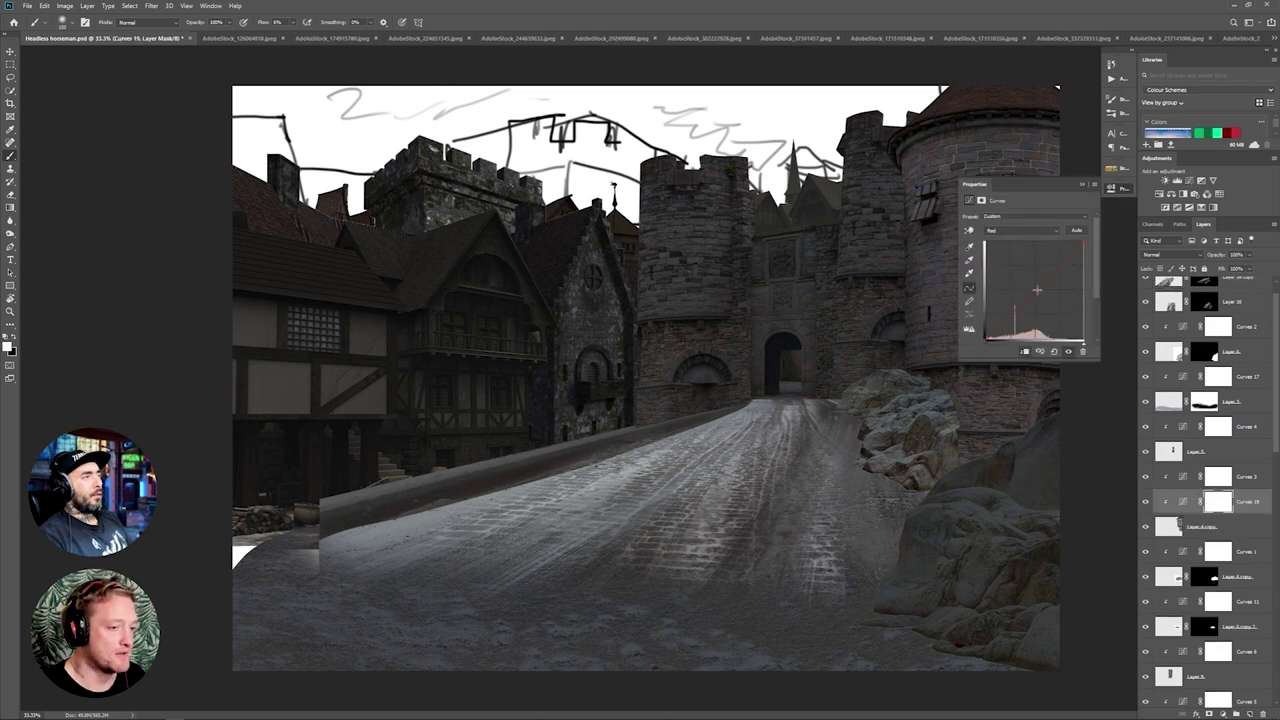
click(1189, 180)
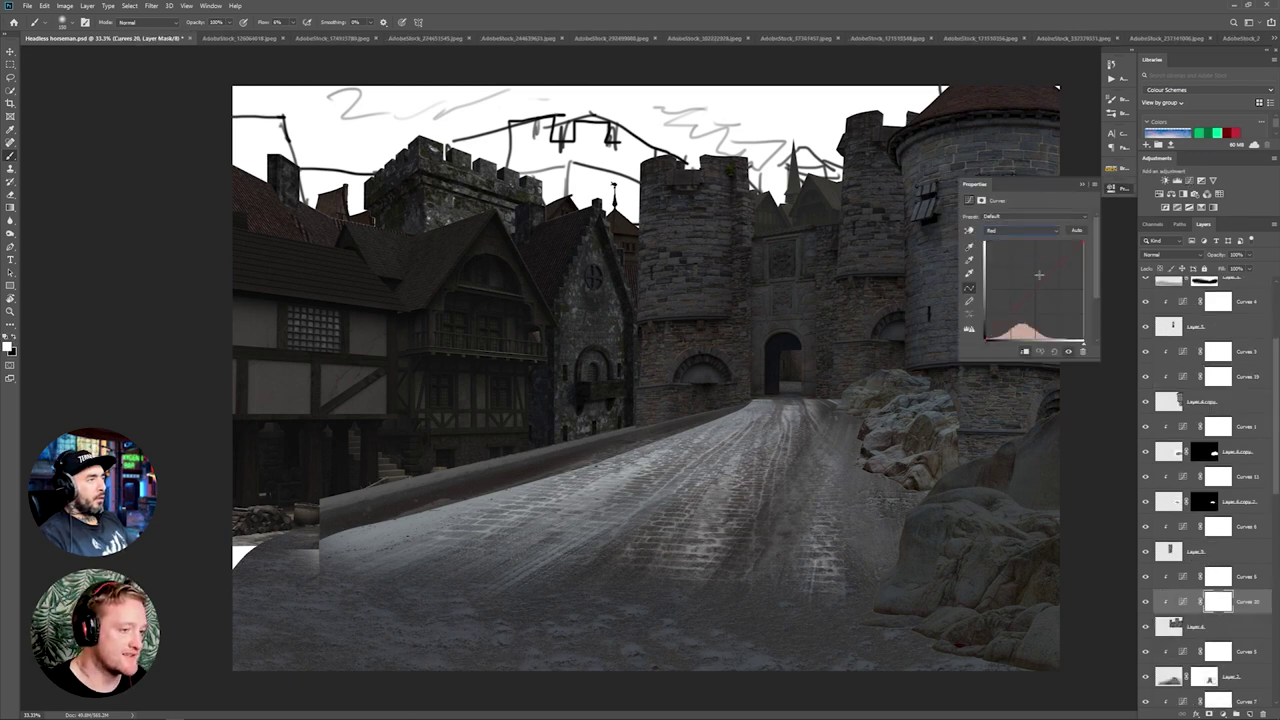
click(1190, 327)
drag(1035, 290, 1038, 290)
Step: Clip Curves adjustments to the remaining gateway tower layers and shift their colour channels toward a cooler tone
click(1189, 181)
click(1020, 231)
click(1018, 256)
click(1082, 184)
scroll(1220, 417, down, 5)
scroll(1220, 417, up, 1)
click(1219, 424)
click(1189, 181)
click(1020, 231)
click(1018, 256)
click(1082, 184)
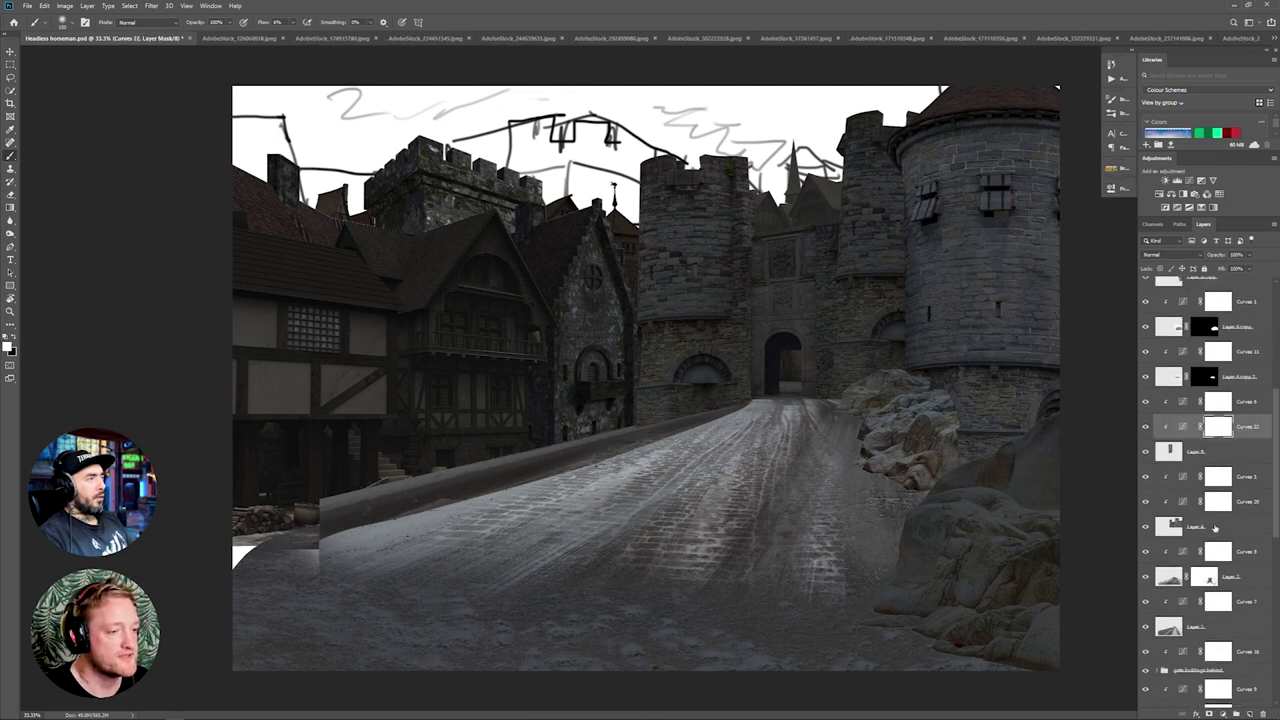
Step: Clip Curves adjustments to Layer 7 and Layer 8 and shift the blue and red channels to cool the buildings
scroll(1214, 528, down, 6)
click(1231, 477)
click(1189, 181)
click(1020, 231)
click(1018, 257)
click(1022, 231)
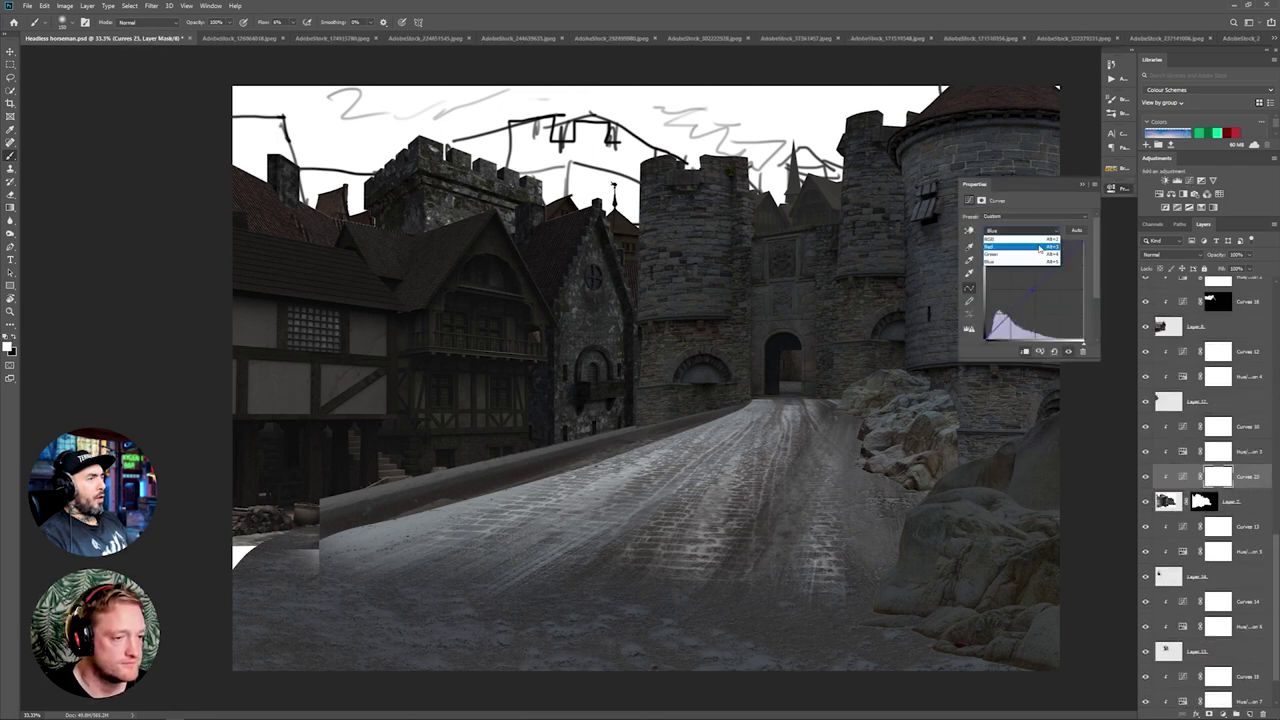
click(1026, 243)
click(1082, 184)
key(ctrl+m)
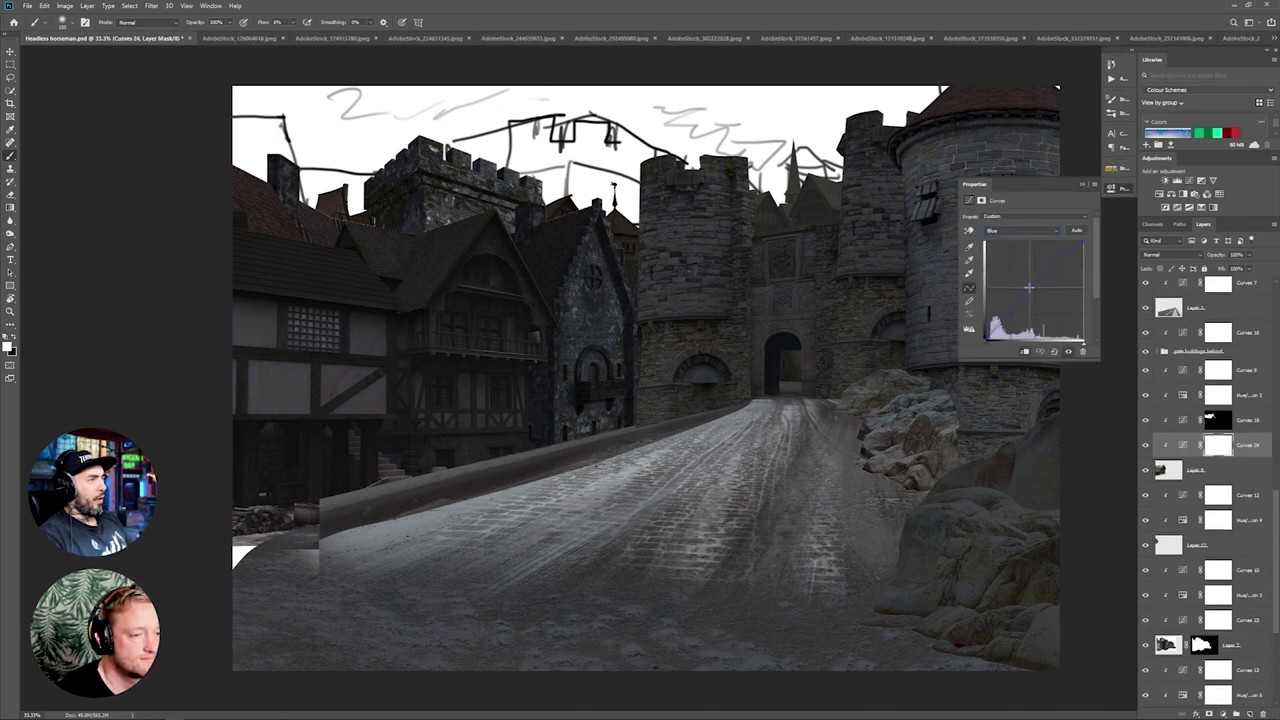
Step: Clip Curves adjustments to road Layer 1 and Layer 2 and tune their blue and red channels for a cool tint
key(ctrl+m)
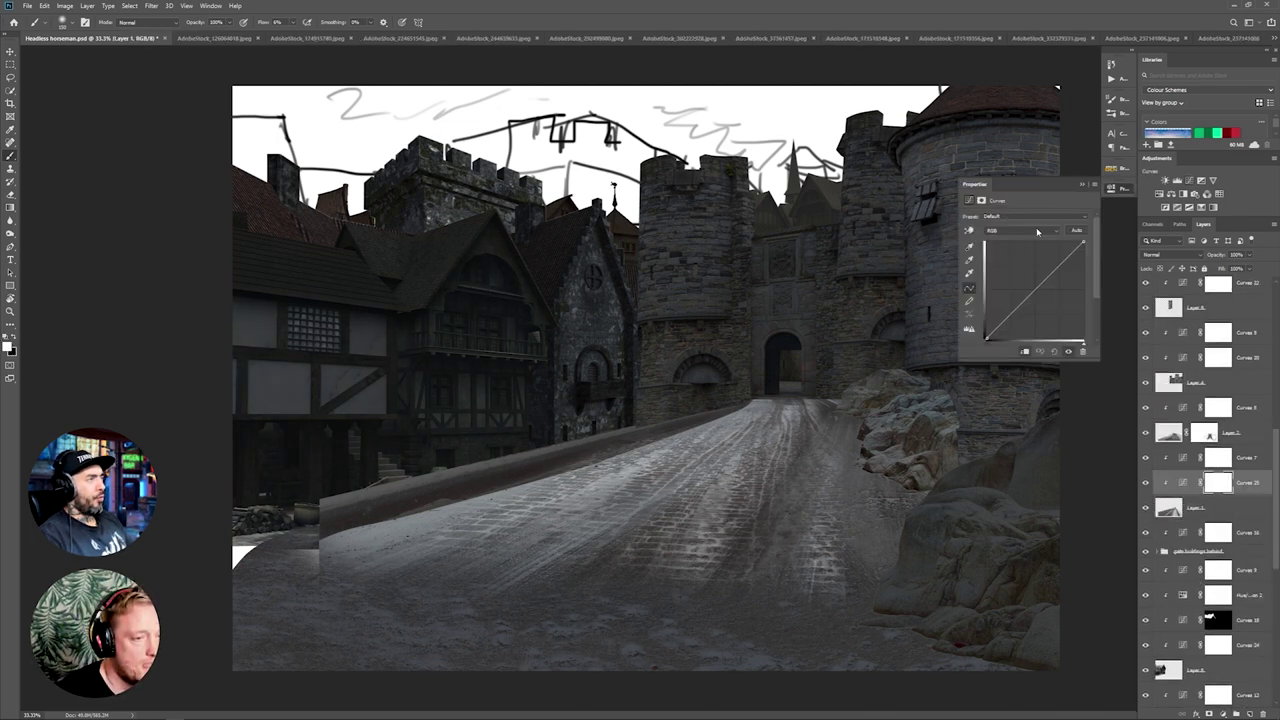
click(1035, 231)
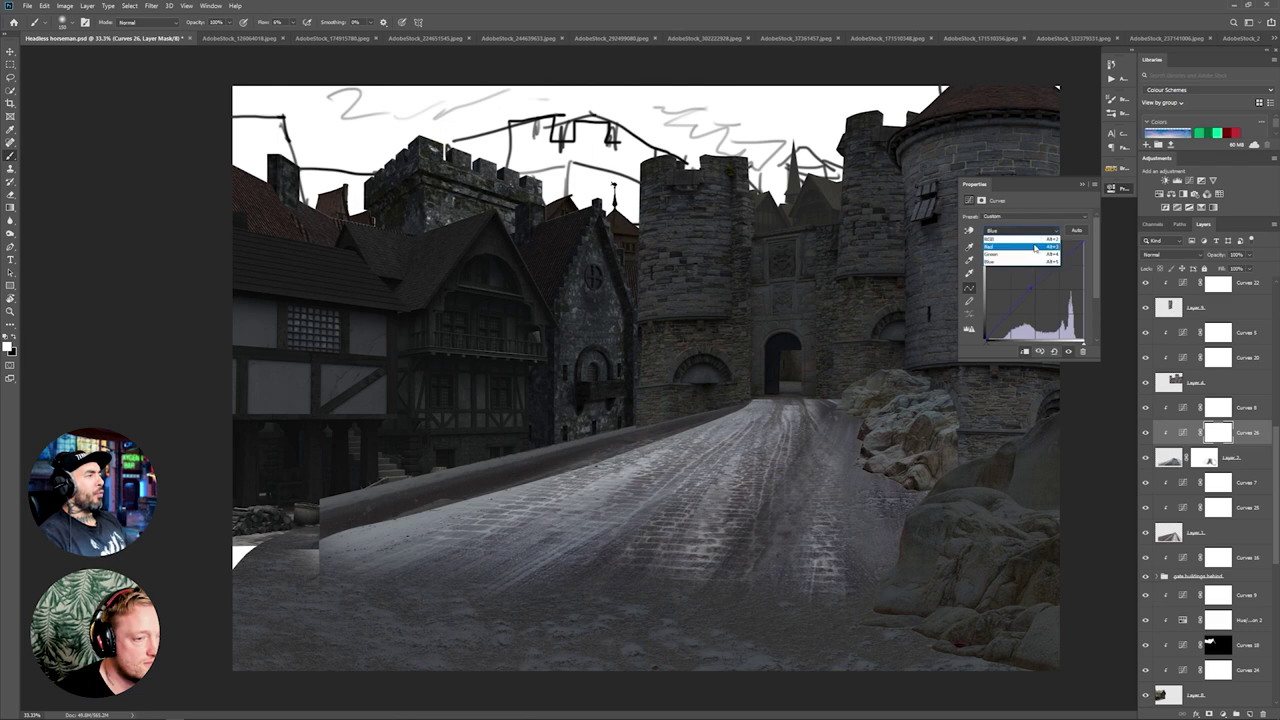
click(1038, 247)
drag(1034, 291, 1091, 305)
click(1035, 231)
click(1035, 263)
click(1082, 184)
double_click(1180, 434)
double_click(1182, 408)
click(1169, 458)
double_click(1182, 483)
click(1094, 183)
Step: Clip Curves adjustments to Layer 16 copy and Layer 16 and lower their white points to darken the cobblestones
scroll(1200, 480, up, 15)
click(1238, 302)
click(1189, 181)
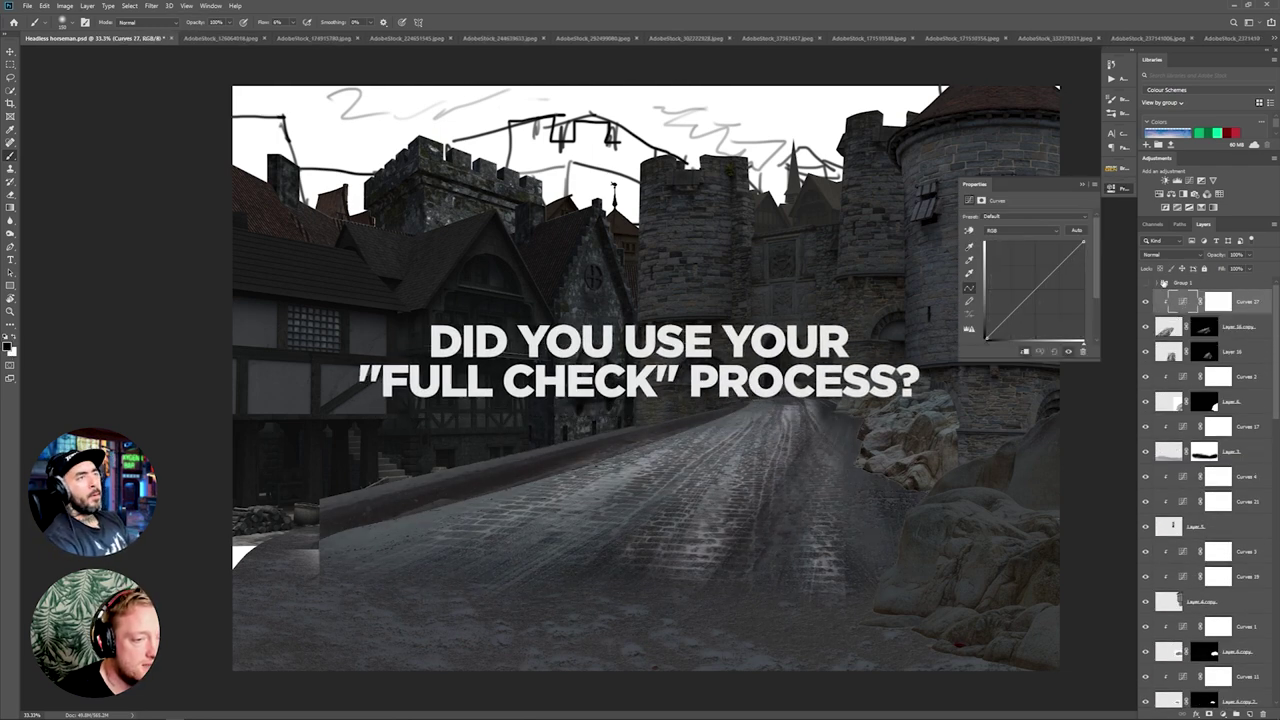
drag(1084, 242, 1107, 289)
click(1236, 352)
click(1189, 181)
drag(1084, 242, 1103, 286)
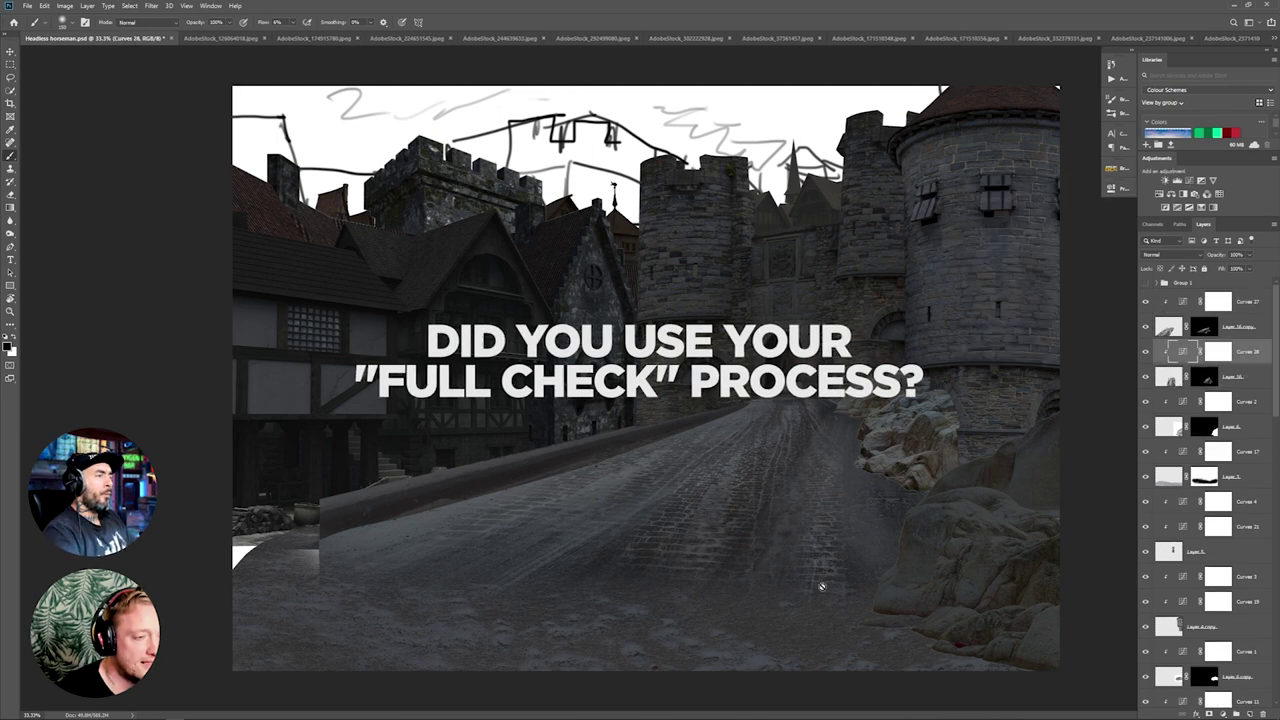
Step: Lower the white point of Curves 1 to darken the rocks beside the gateway on Layer 6 copy
scroll(1210, 515, down, 5)
scroll(1211, 516, up, 5)
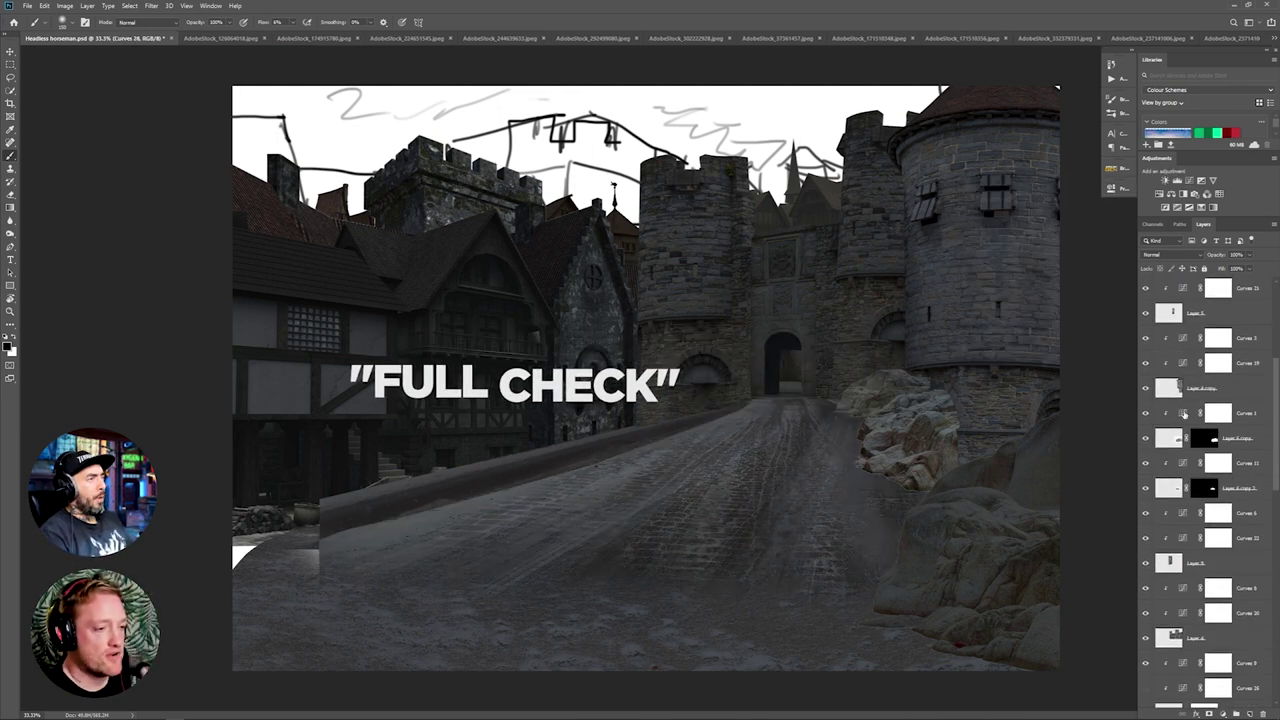
double_click(1182, 413)
drag(1091, 288, 1091, 309)
click(1090, 186)
Step: Hide the sketch on Layer 0 to leave a transparent sky
scroll(1190, 520, down, 10)
click(1146, 695)
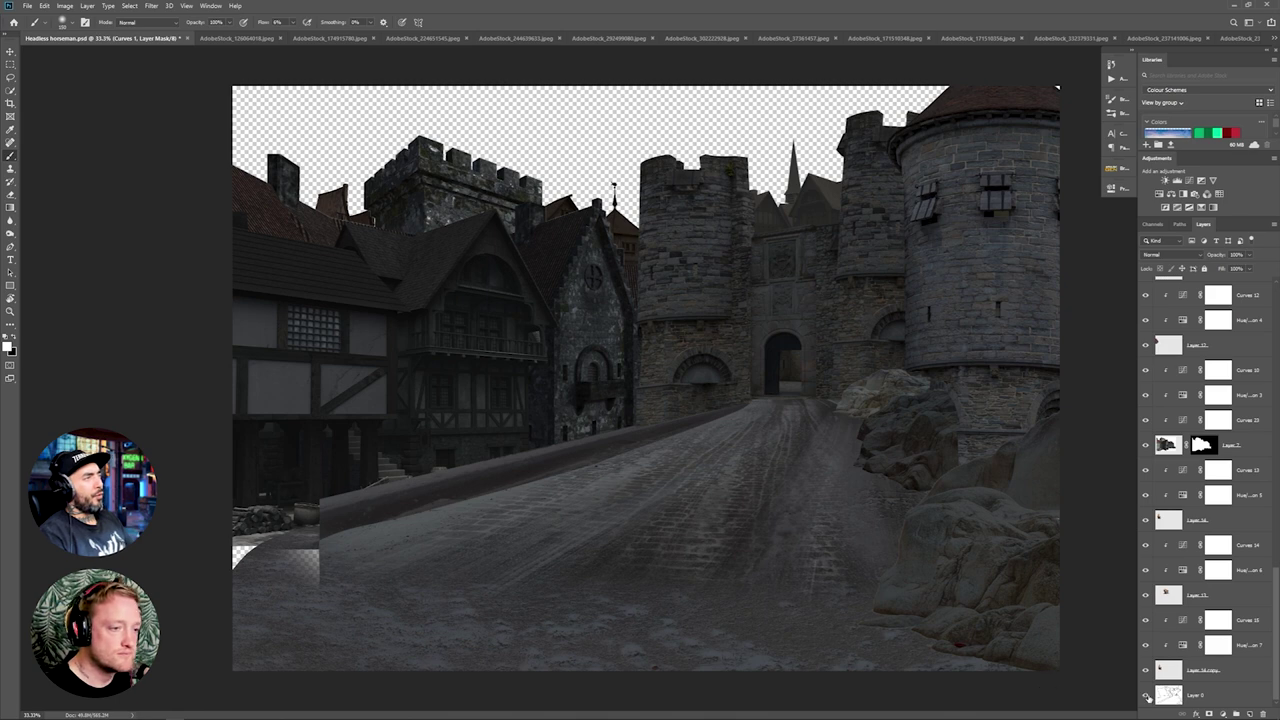
click(1146, 695)
click(1146, 695)
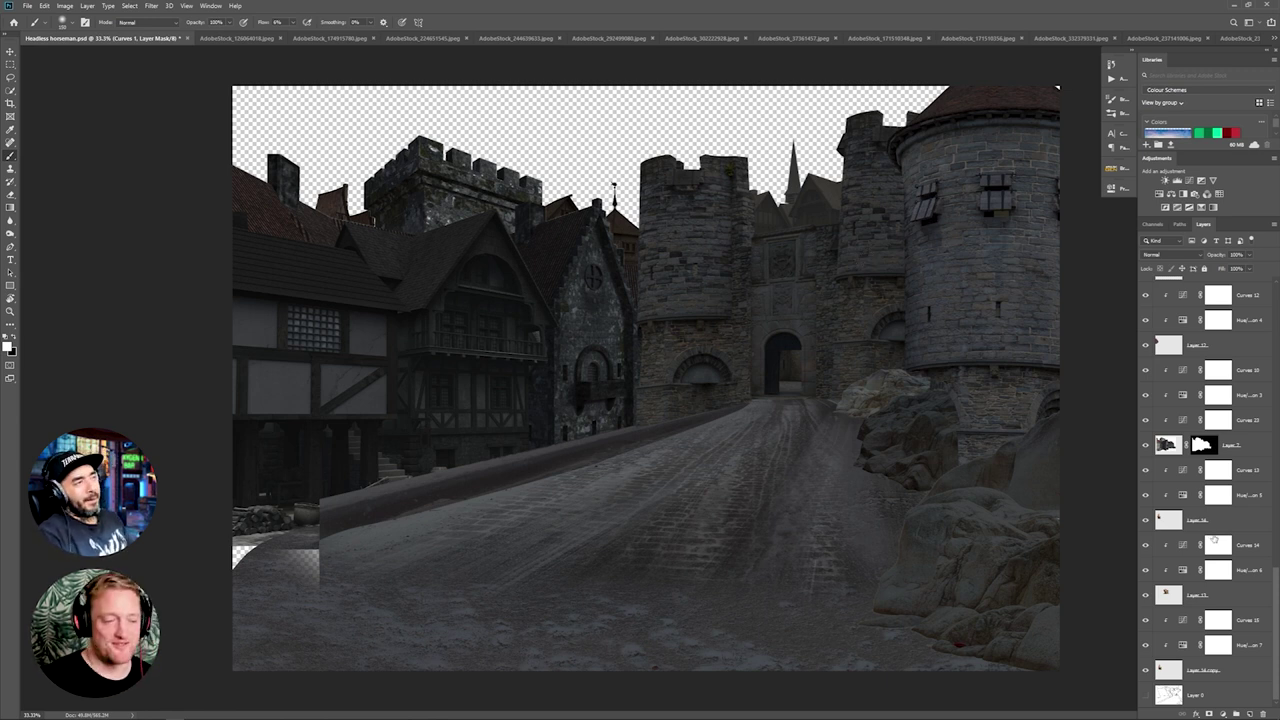
Step: Clip a new Curves adjustment to the masked castle and stone house layer, lower its curve, and invert its mask to black
scroll(1214, 540, up, 3)
scroll(1214, 540, down, 1)
click(1238, 557)
click(1189, 181)
drag(1051, 248, 1053, 296)
click(1094, 184)
key(ctrl+i)
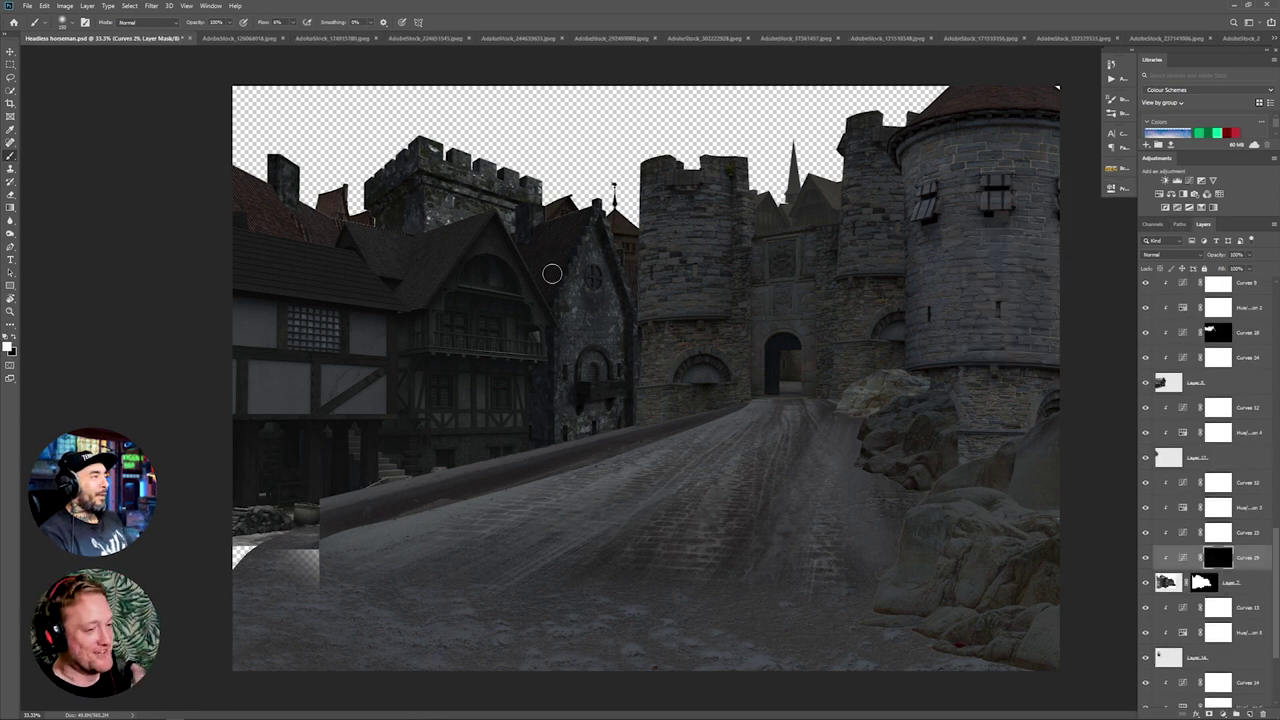
Step: Enlarge the brush, set its flow to 20%, and paint the new Curves mask white over the castle and stone house
key(bracketright)
key(bracketright)
key(bracketright)
key(bracketright)
key(bracketright)
key(bracketright)
key(shift+2)
drag(482, 180, 512, 204)
drag(562, 262, 574, 294)
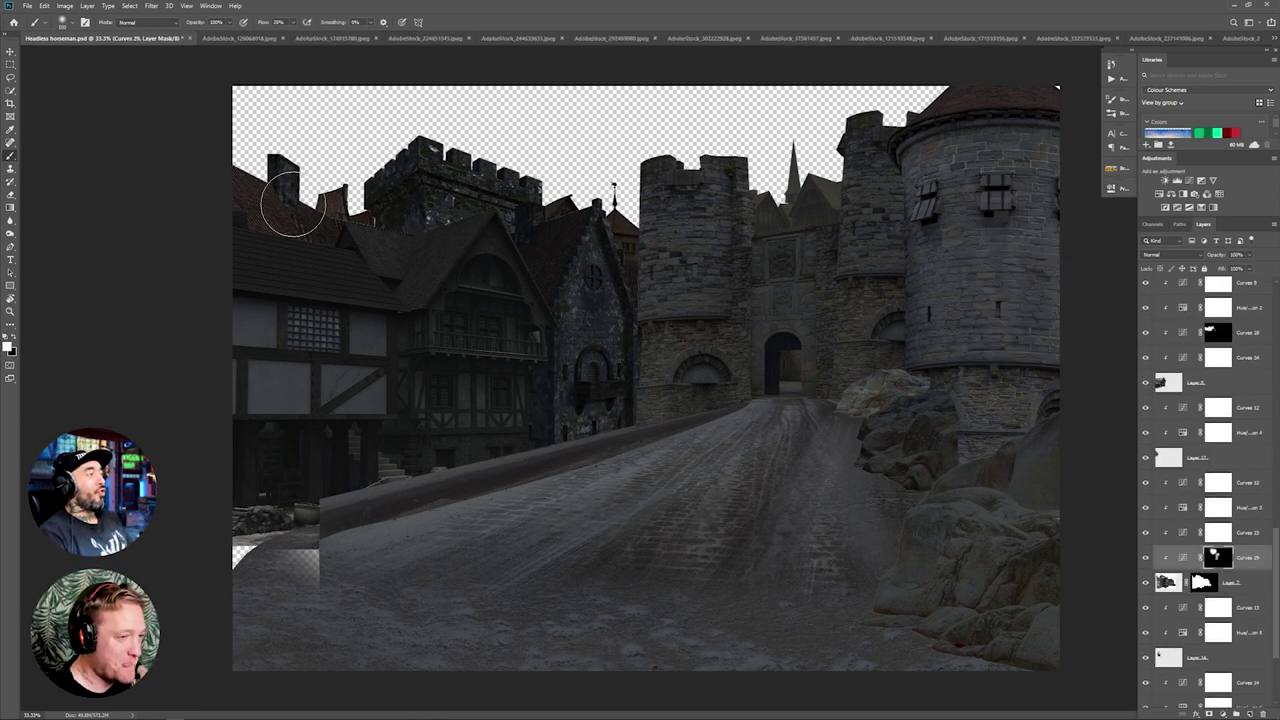
Step: Slightly lower the white point of Curves 12 to darken the red-roofed building behind the timber houses
scroll(1190, 418, down, 3)
double_click(1183, 345)
click(1022, 231)
click(1010, 271)
double_click(1183, 320)
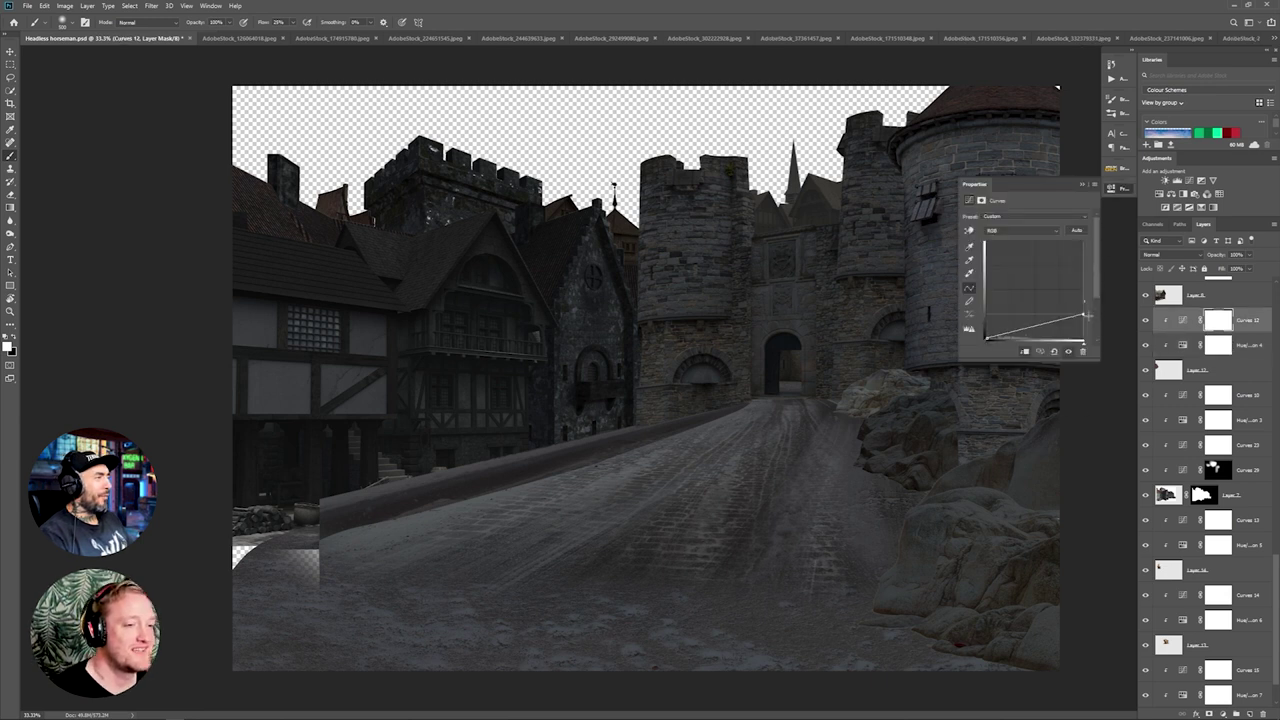
drag(1088, 316, 1088, 319)
click(1082, 184)
Step: Add a Black & White adjustment above Curves 27 and set its opacity to 23%
scroll(1215, 430, up, 15)
click(1247, 301)
click(1183, 194)
click(1082, 184)
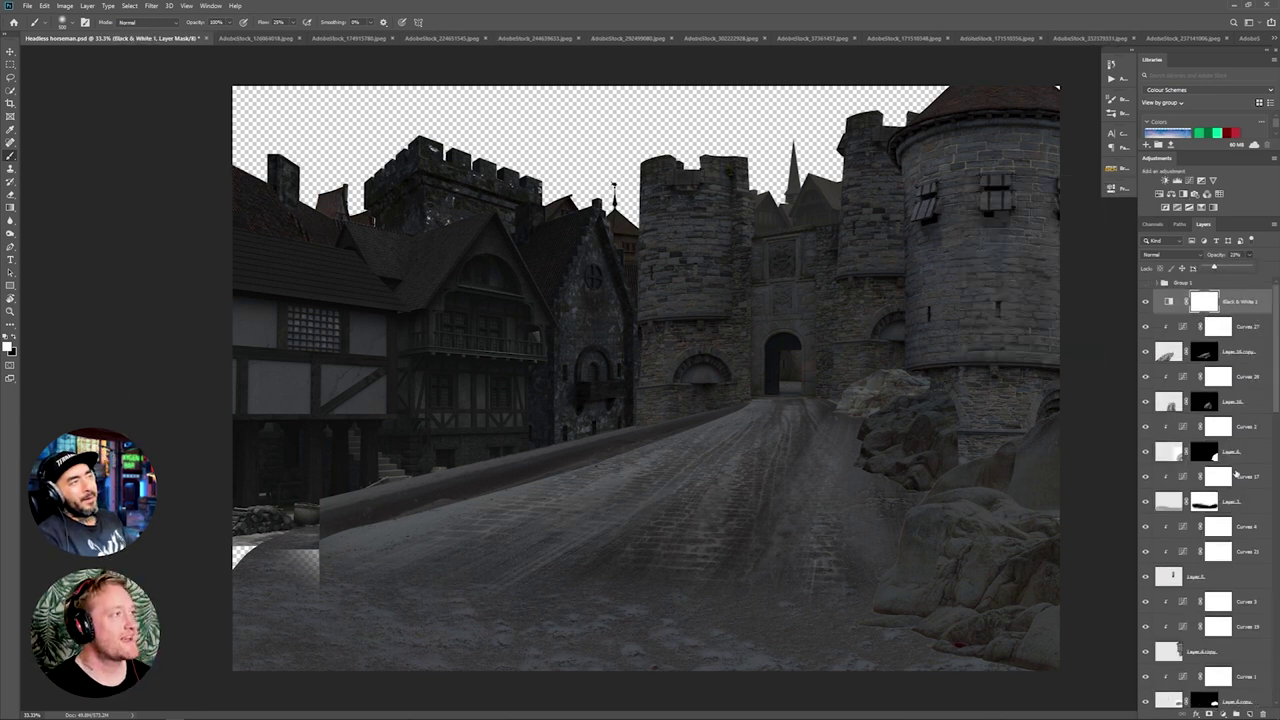
Step: Darken the round tower with its Curves adjustment and lower Curves 2 to darken the large foreground rocks
scroll(1235, 471, down, 4)
double_click(1183, 401)
click(1082, 184)
scroll(1215, 430, up, 3)
double_click(1183, 314)
drag(1035, 320, 1084, 324)
click(1082, 184)
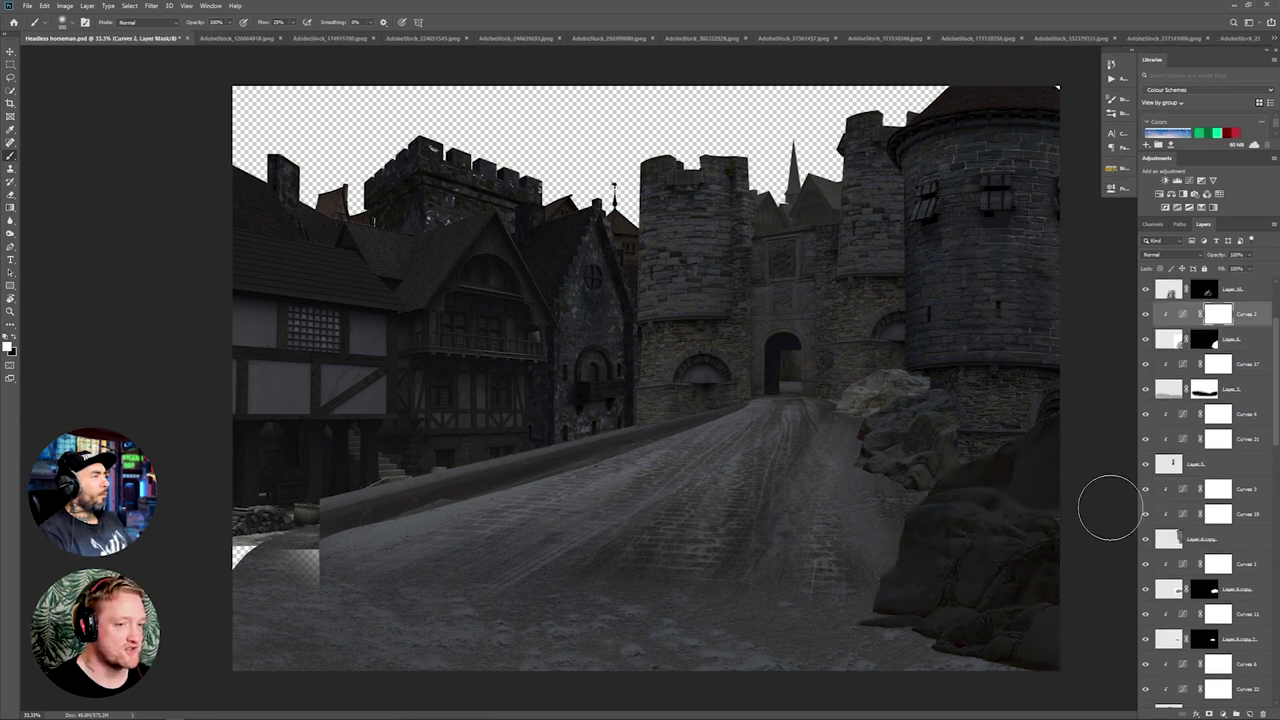
Step: Review Curves 5 and lower the white point of a neighbouring Curves adjustment to darken the castle masonry
scroll(1190, 410, up, 3)
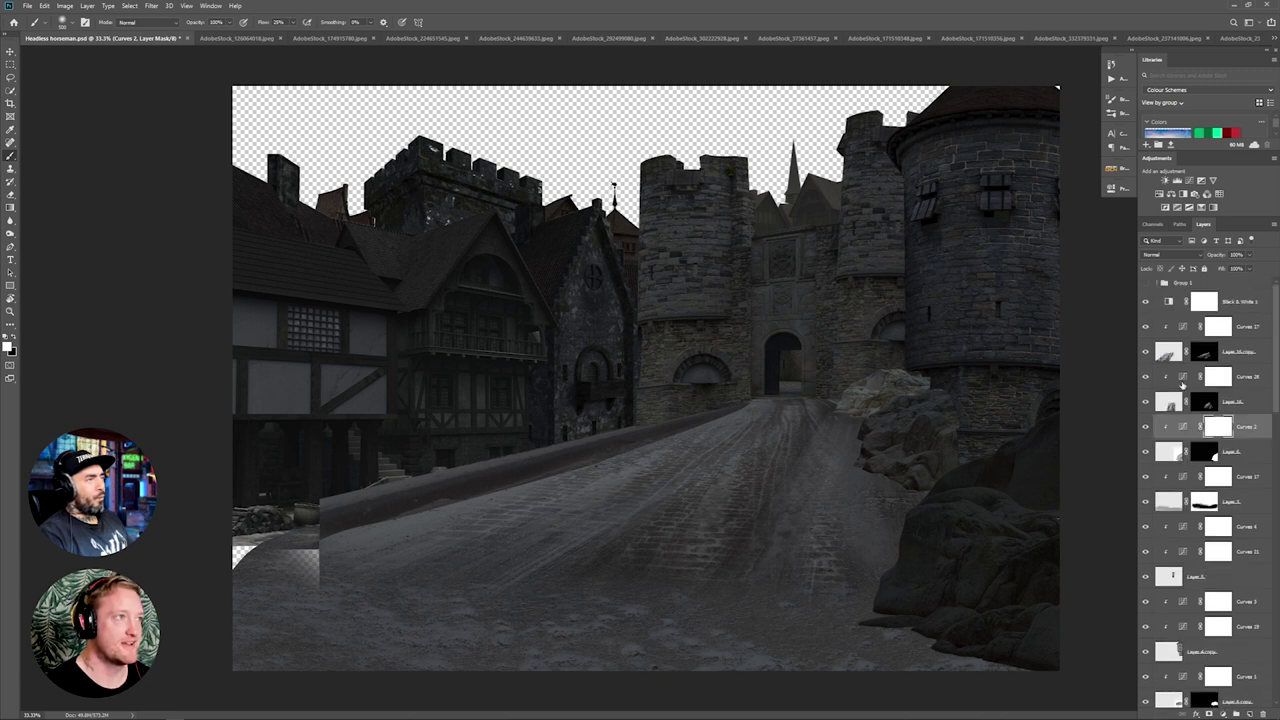
scroll(1182, 384, down, 10)
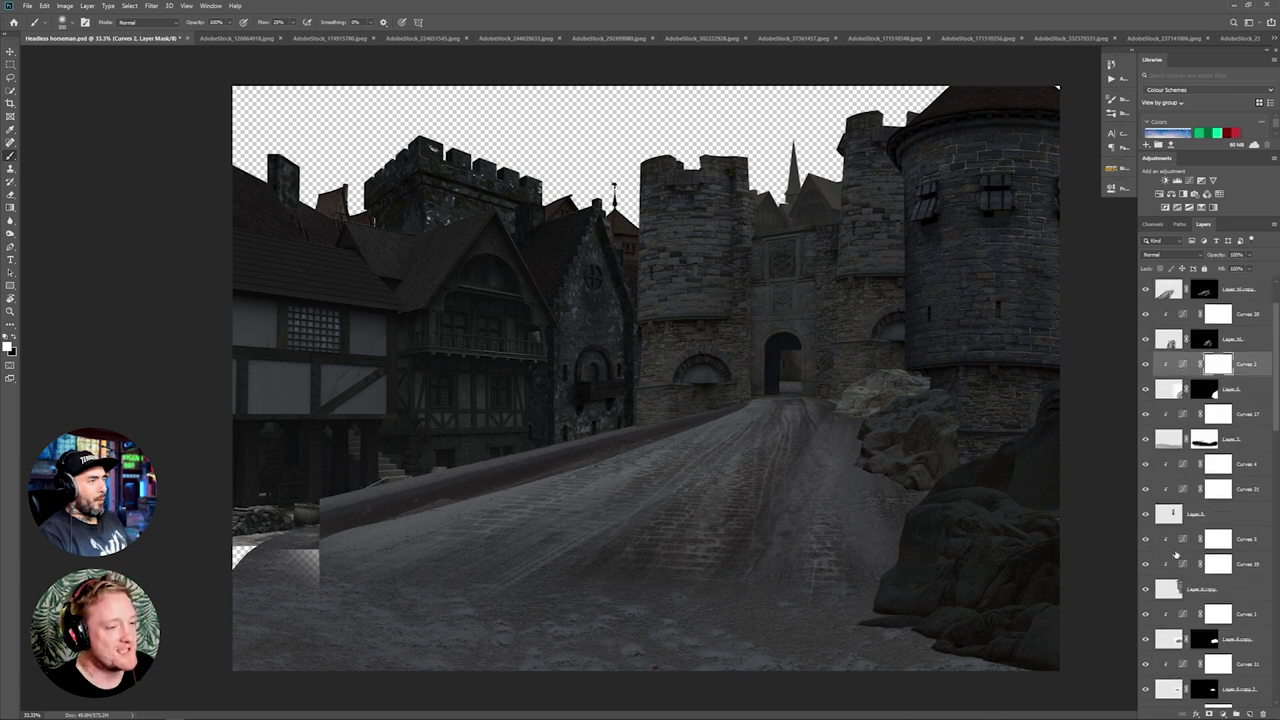
double_click(1217, 478)
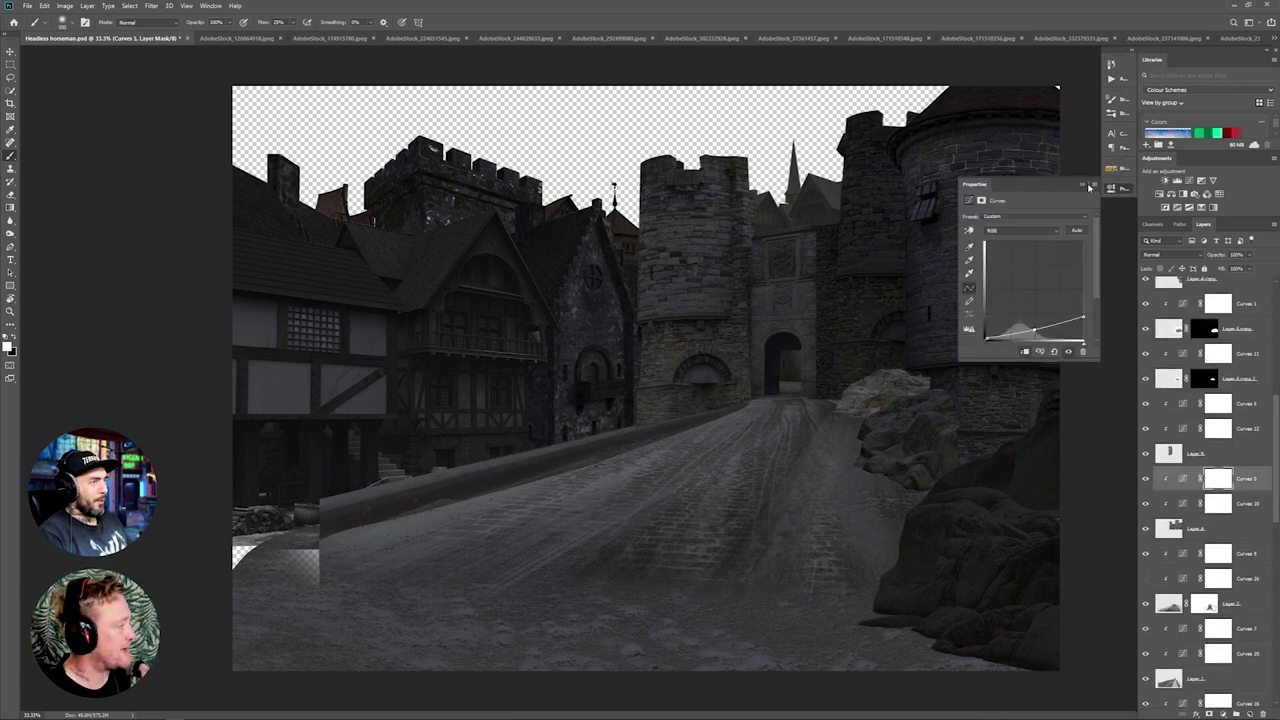
click(1083, 185)
scroll(1183, 400, up, 6)
double_click(1183, 341)
mouse_move(1084, 308)
mouse_down()
mouse_move(1090, 330)
mouse_move(1085, 298)
mouse_move(1086, 313)
mouse_move(1048, 324)
mouse_move(1087, 299)
mouse_move(1090, 327)
mouse_up()
click(1082, 185)
Step: Adjust the remaining gatehouse and rock Curves, including Curves 1, to darken the gate towers and the rocks beside the gateway
scroll(1183, 414, down, 5)
double_click(1183, 414)
click(1082, 185)
scroll(1200, 420, up, 5)
double_click(1183, 377)
click(1082, 185)
scroll(1225, 499, down, 5)
double_click(1183, 389)
click(1183, 339)
click(1082, 185)
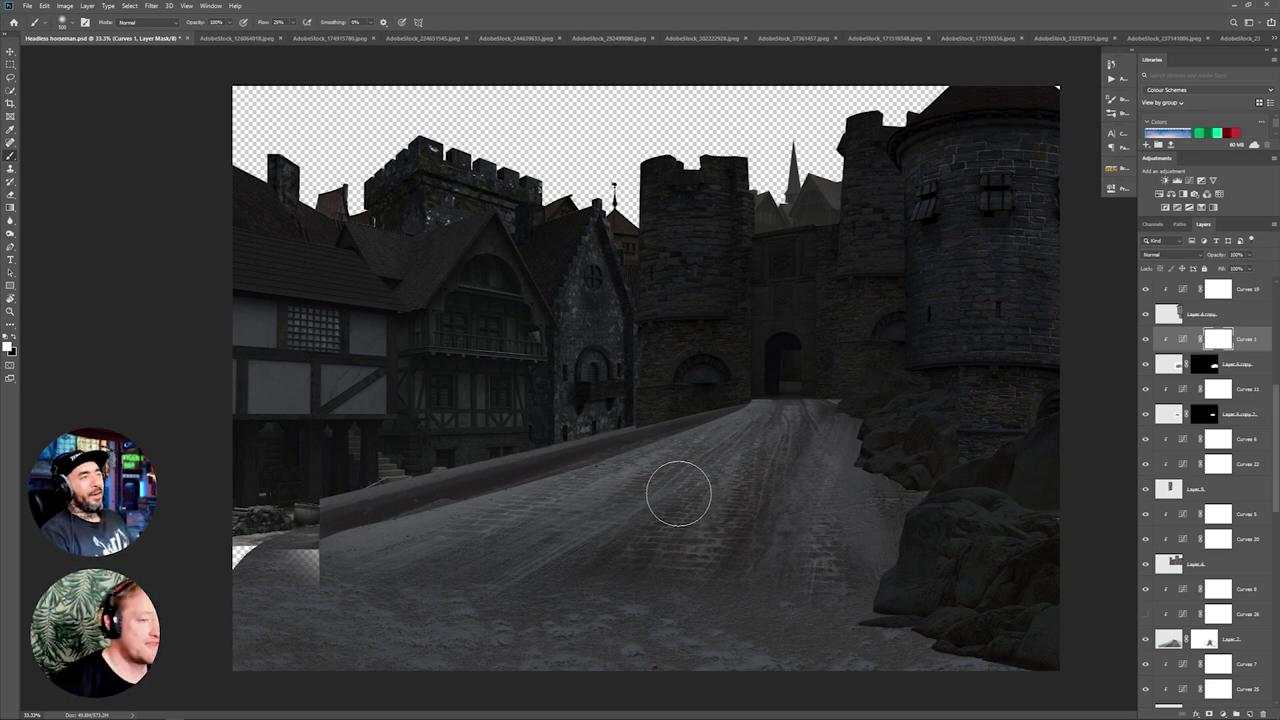
Step: Lower the white points of Curves 9 and Curves 10 to darken the timber and stone village houses
scroll(1263, 634, down, 8)
double_click(1183, 395)
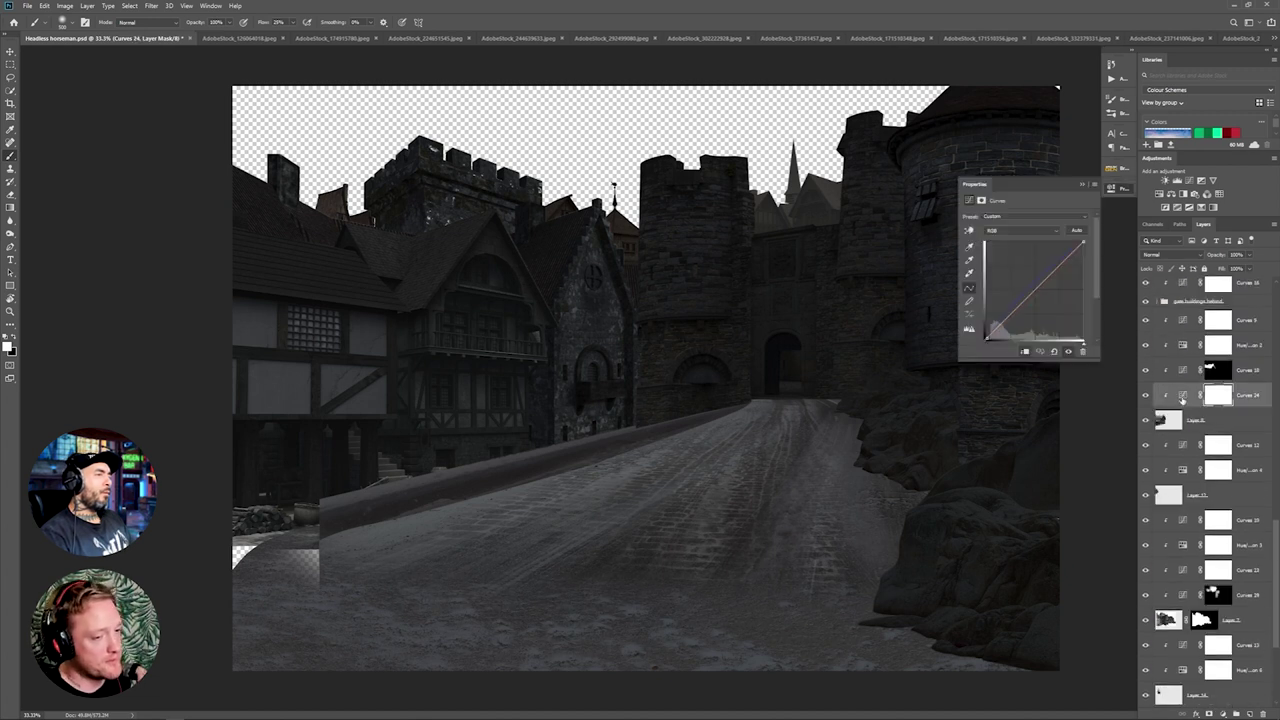
click(1183, 320)
drag(1084, 289, 1086, 313)
click(1036, 326)
click(1217, 520)
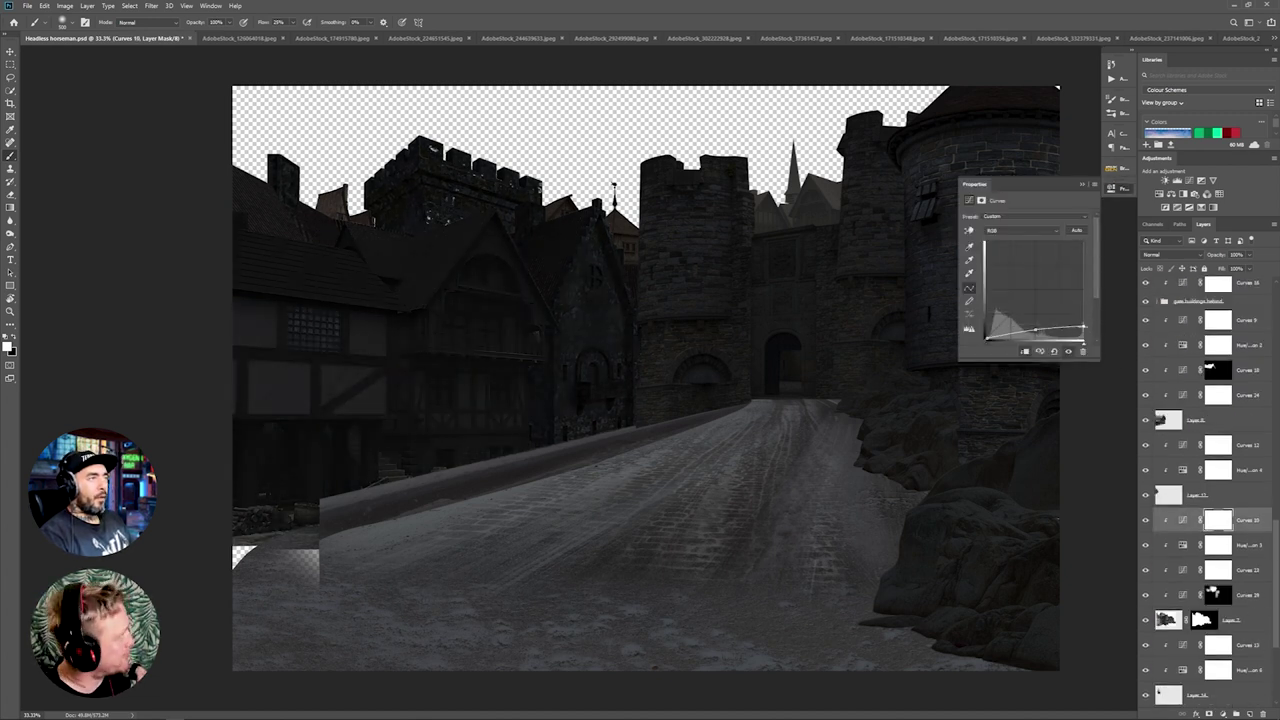
drag(1084, 327, 986, 333)
click(1082, 184)
Step: Lower the white points of Curves 15, Curves 14 and Curves 13 to darken the background buildings
scroll(1220, 488, down, 5)
double_click(1183, 620)
drag(1084, 321, 1086, 332)
click(1183, 545)
drag(985, 339, 987, 330)
drag(1084, 322, 1088, 328)
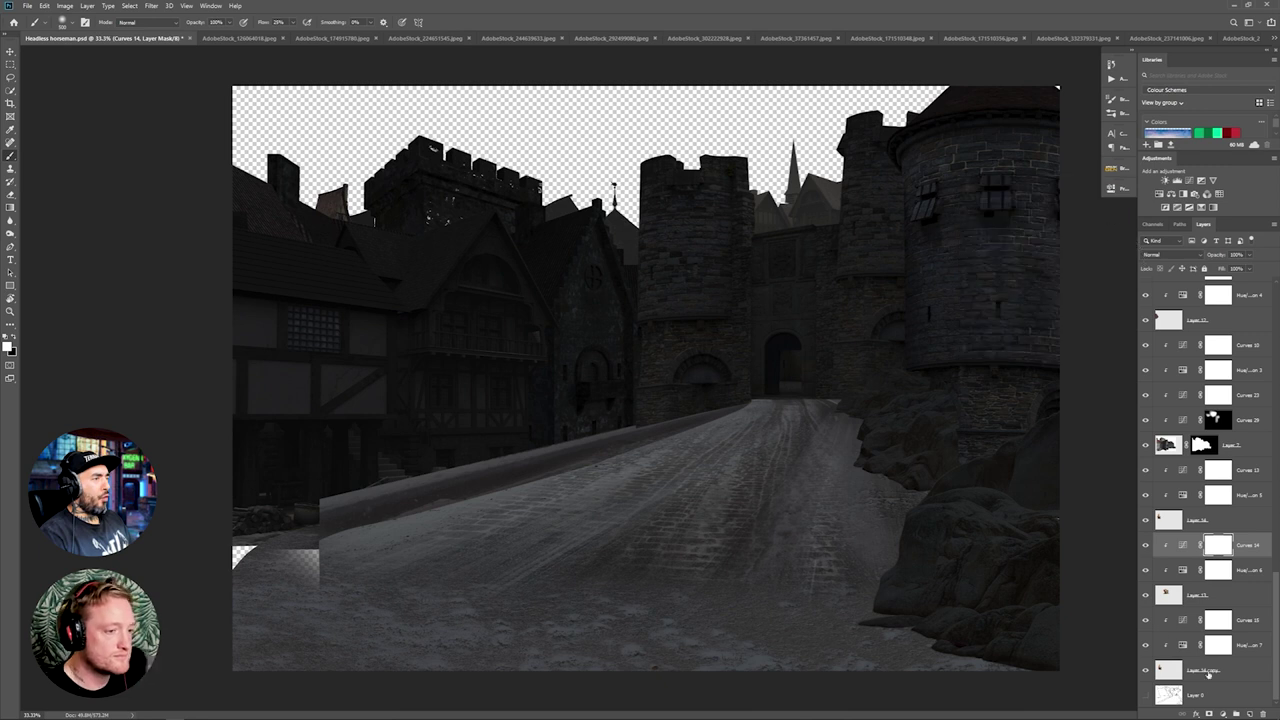
double_click(1183, 470)
drag(1084, 245, 1086, 328)
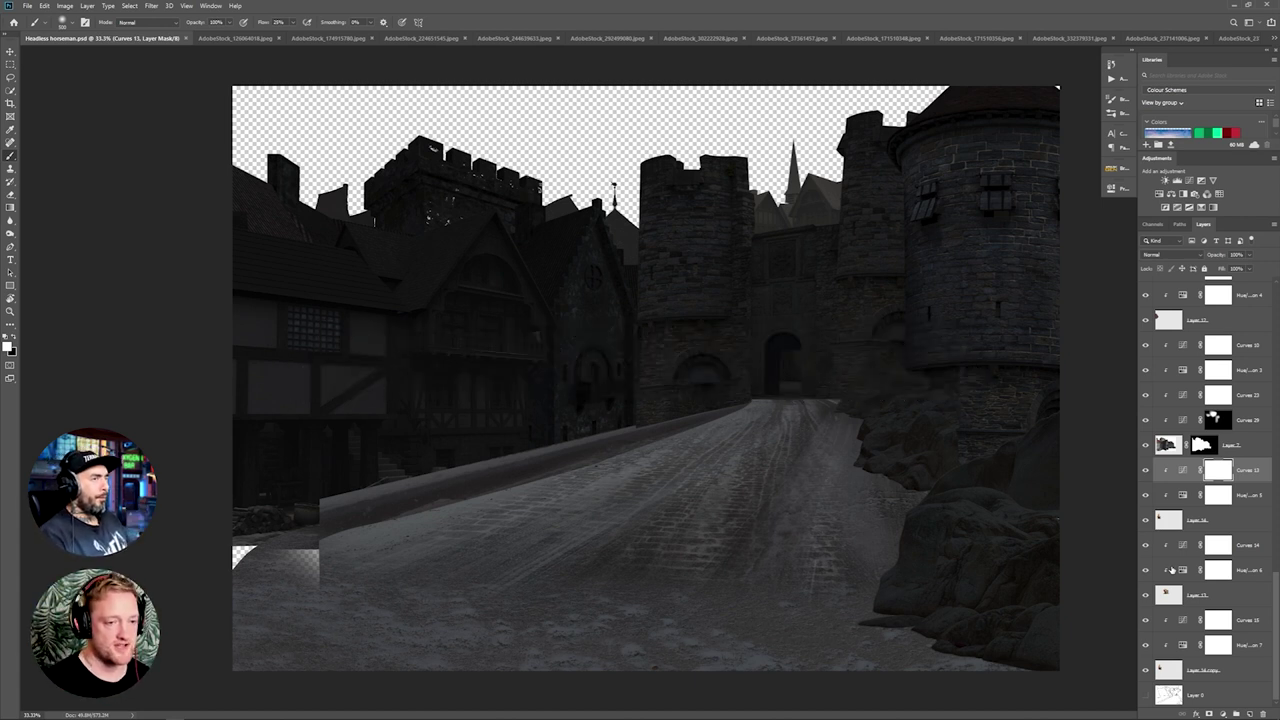
Step: Lower the white points of Curves 8 and Curves 7 to darken the road and its stone verge
scroll(1226, 491, up, 10)
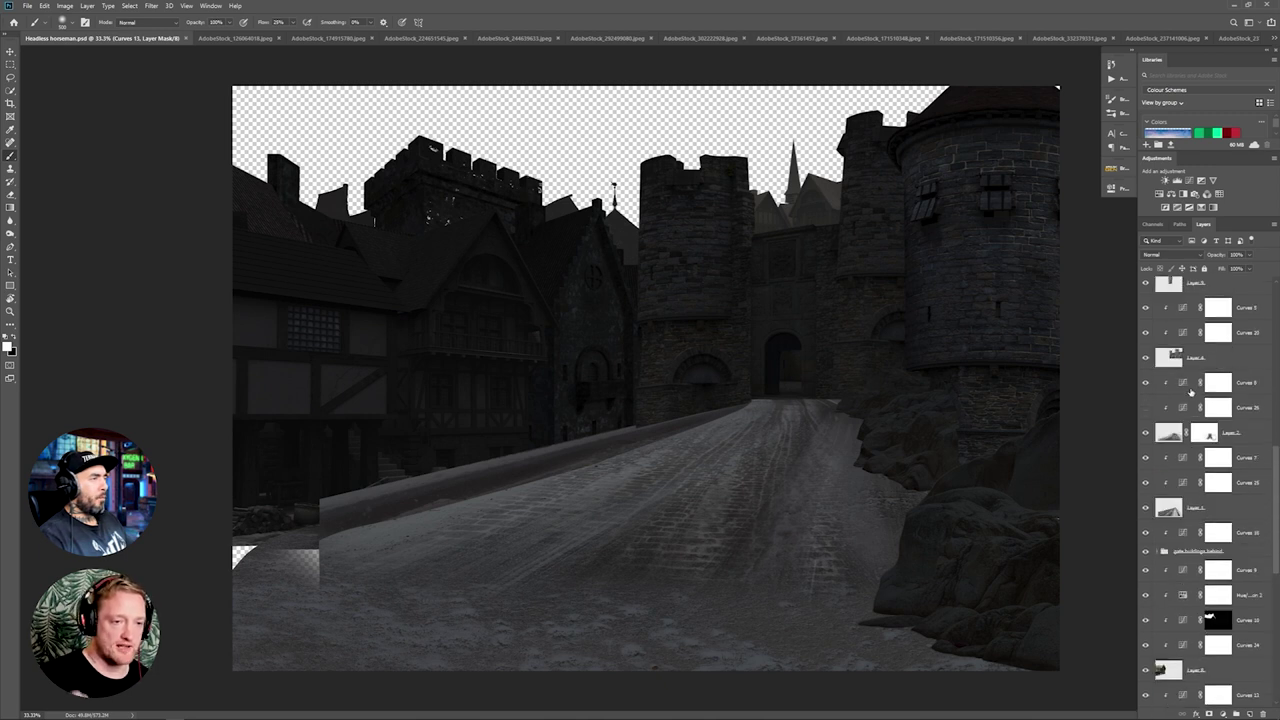
double_click(1183, 383)
drag(1084, 300, 1094, 325)
click(1182, 457)
click(1192, 464)
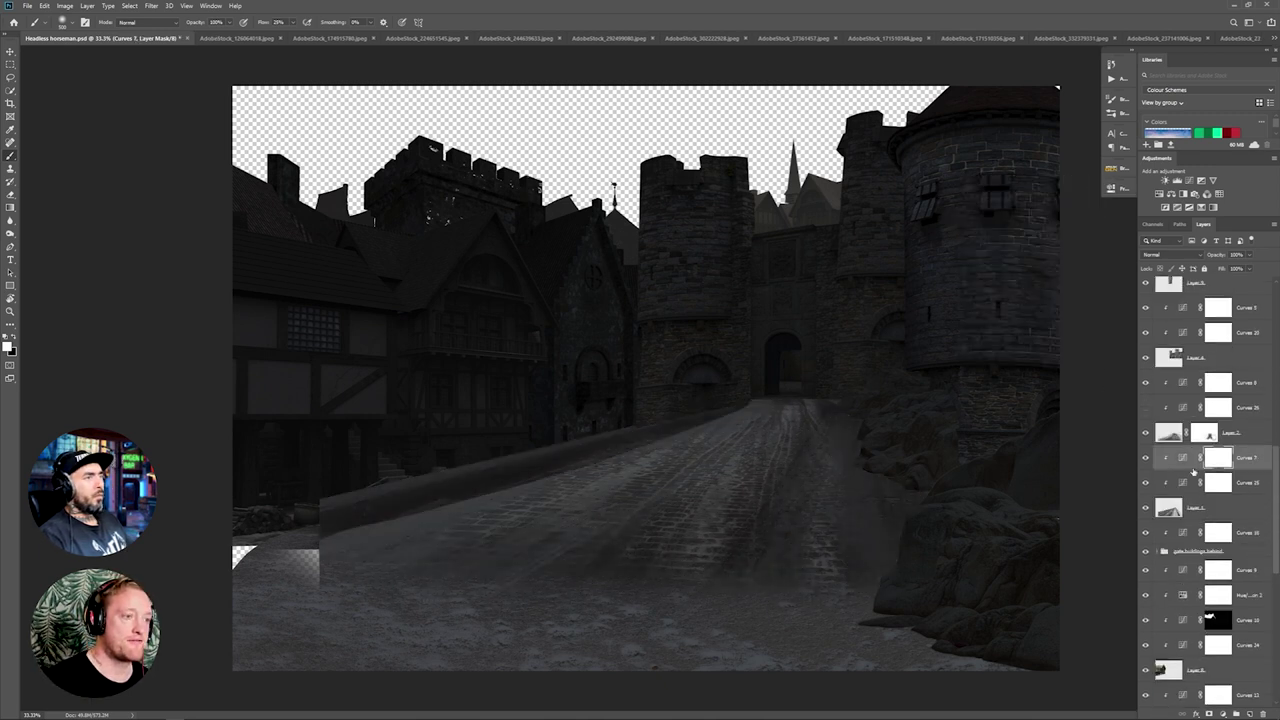
Step: Lower the white points of the cobblestone Curves 27 and 28 and of Curves 17 for the foreground ground
scroll(1190, 440, up, 10)
click(1183, 326)
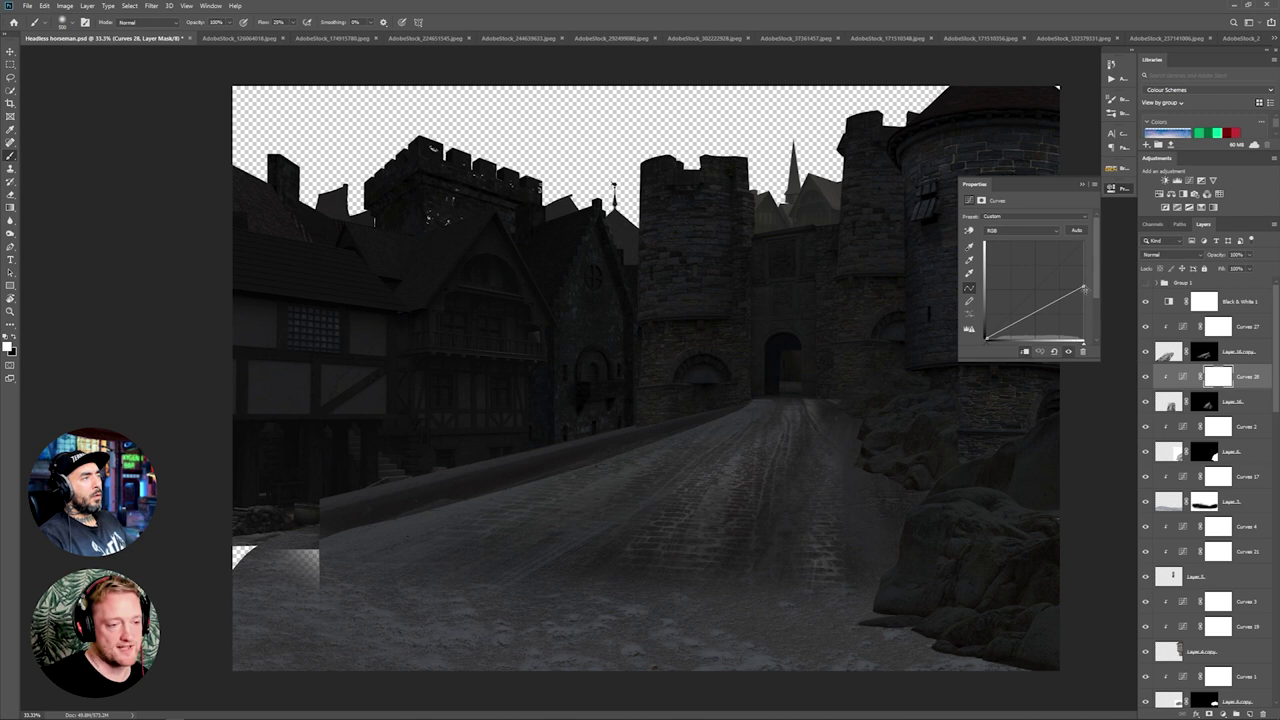
click(1178, 484)
drag(1087, 315, 1089, 322)
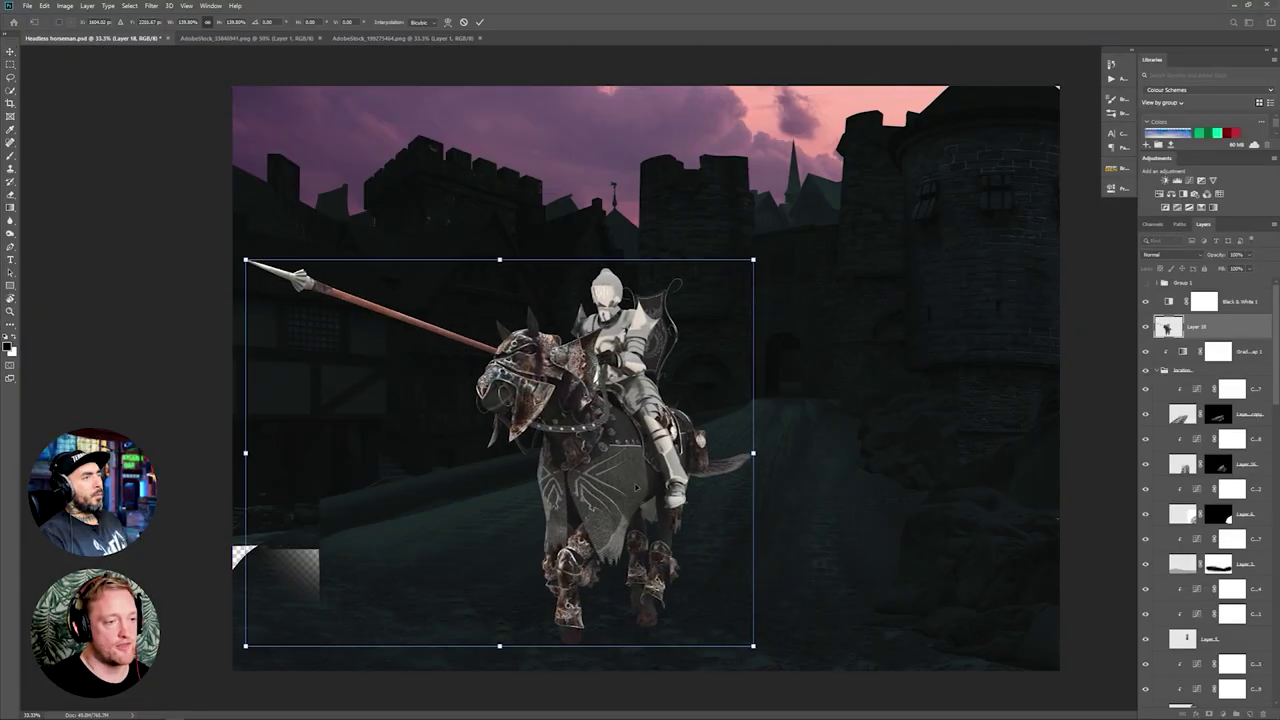
Step: Apply the scaling of the mounted knight on Layer 18 in the middle of the road
key(Return)
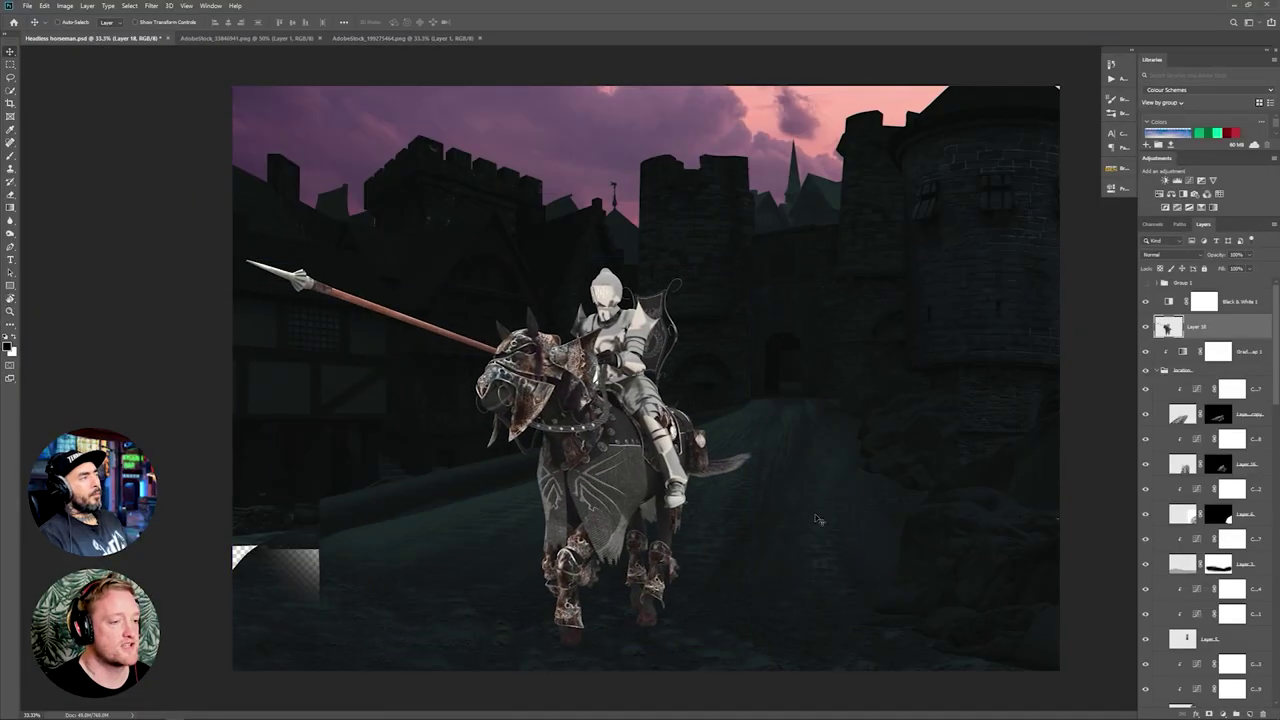
Step: Switch to the black-horse rider image and trace a closed pen path around the rider, his saddle and his boot
key(ctrl+Tab)
key(ctrl+Tab)
key(p)
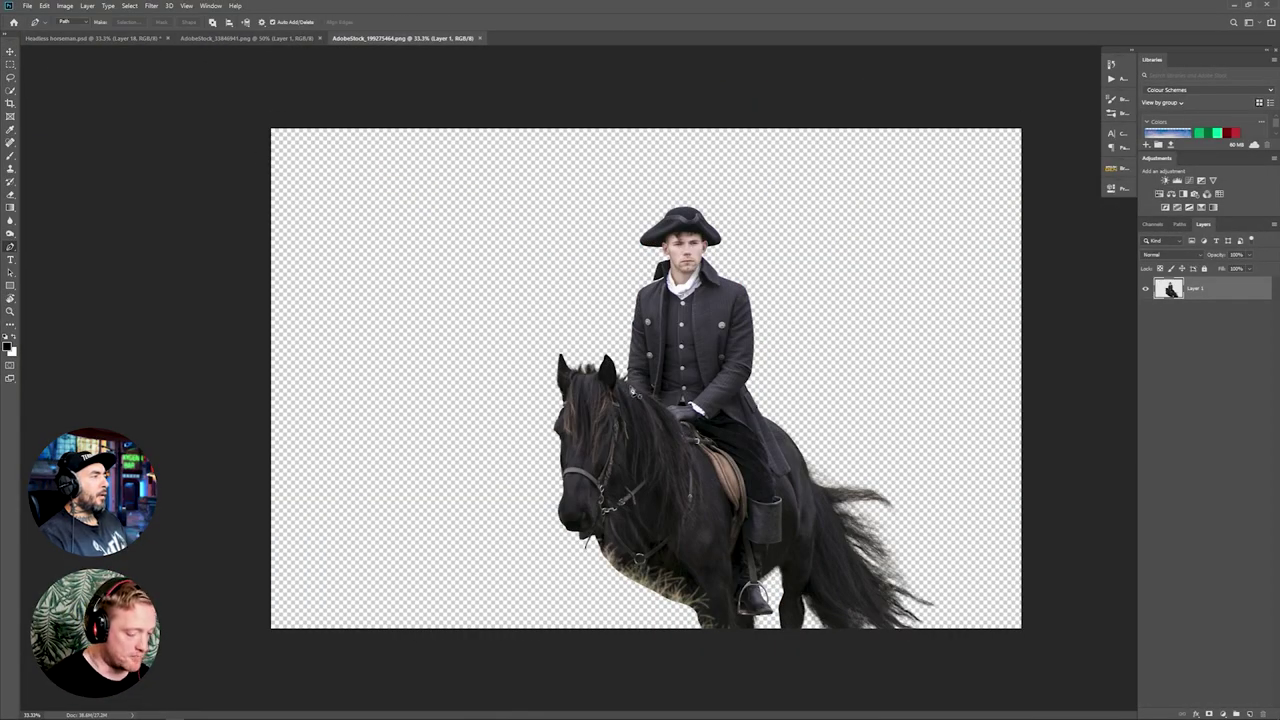
click(739, 612)
scroll(740, 614, up, 2)
drag(740, 614, 545, 542)
click(553, 542)
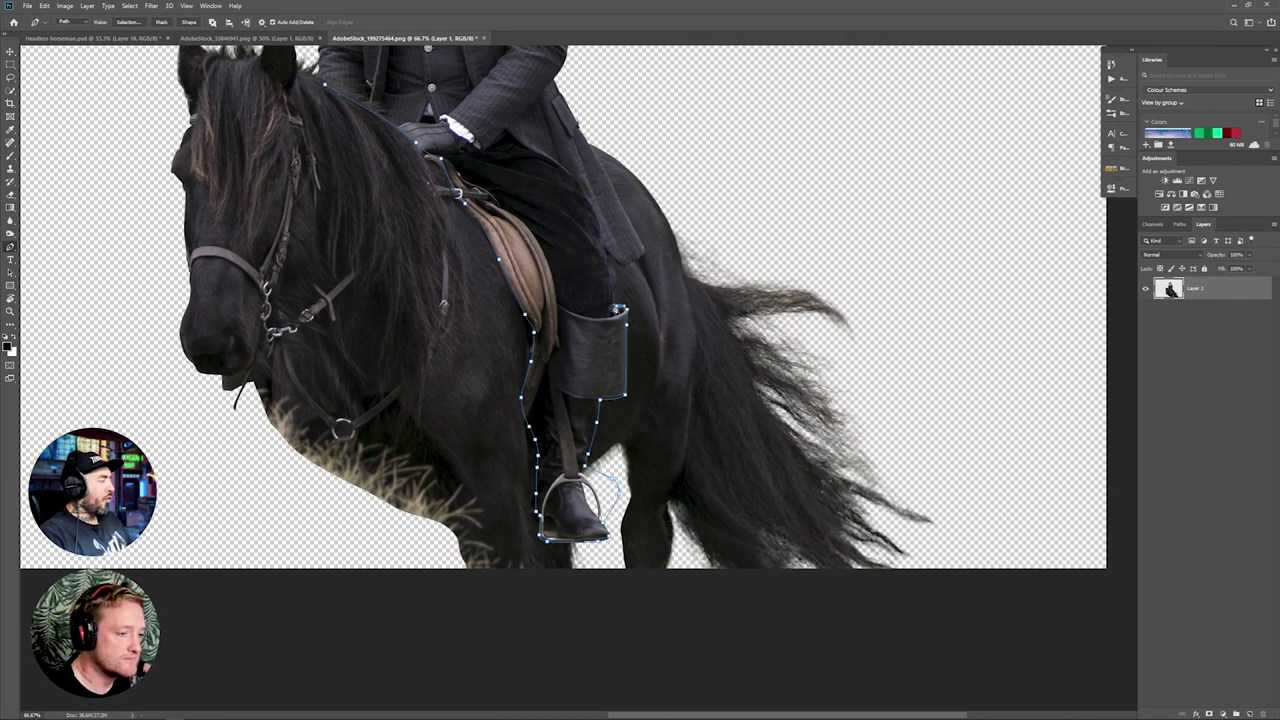
click(683, 410)
click(699, 424)
click(718, 416)
drag(609, 263, 718, 408)
click(664, 300)
scroll(668, 290, down, 2)
click(577, 162)
click(632, 394)
Step: Copy the traced rider to a new layer and bring it into the mounted knight document above the armoured horse
key(ctrl+Return)
key(ctrl+j)
key(v)
click(1195, 316)
drag(705, 360, 666, 443)
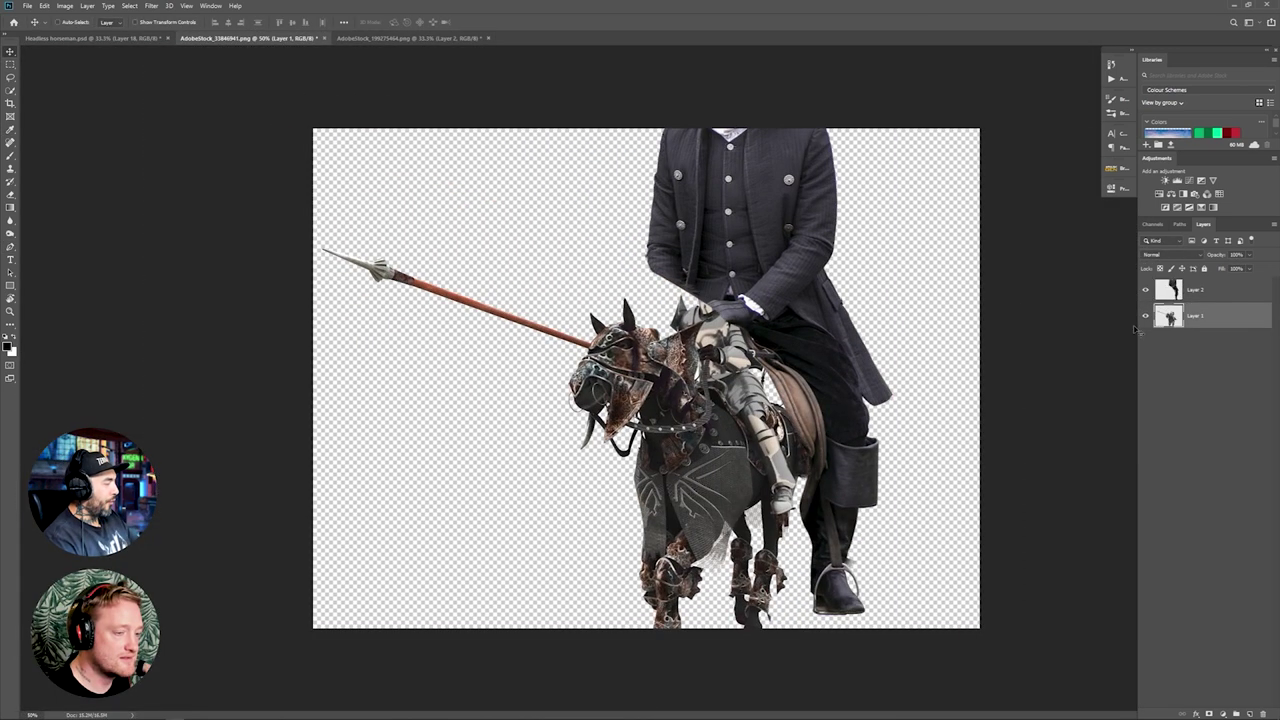
Step: Scale the rider on Layer 2 down and position him over the knight on the armoured horse
click(1195, 290)
key(ctrl+t)
drag(893, 615, 751, 268)
drag(680, 166, 709, 417)
drag(779, 519, 791, 549)
key(Return)
Step: Compare the rider with the knight underneath and fine-tune his position in the saddle
click(1145, 290)
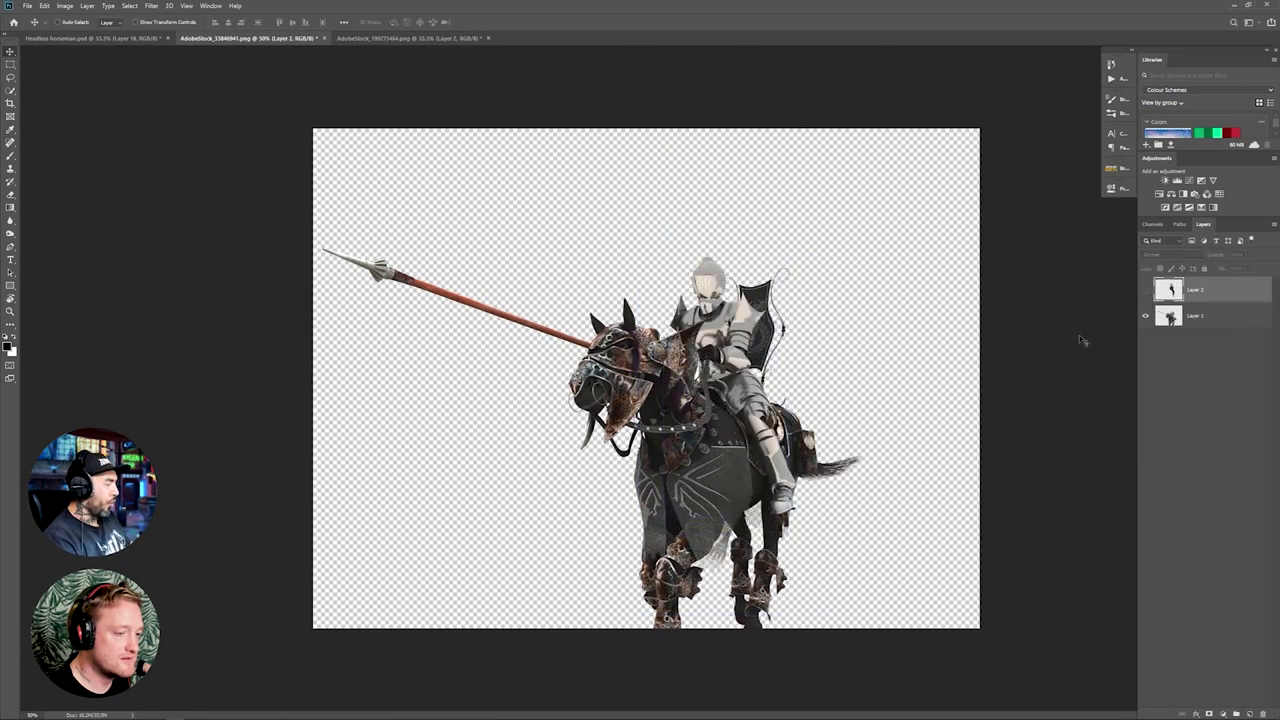
click(1145, 290)
mouse_move(768, 415)
mouse_down()
mouse_move(984, 407)
mouse_move(778, 425)
mouse_up()
key(ctrl+t)
drag(797, 243, 803, 228)
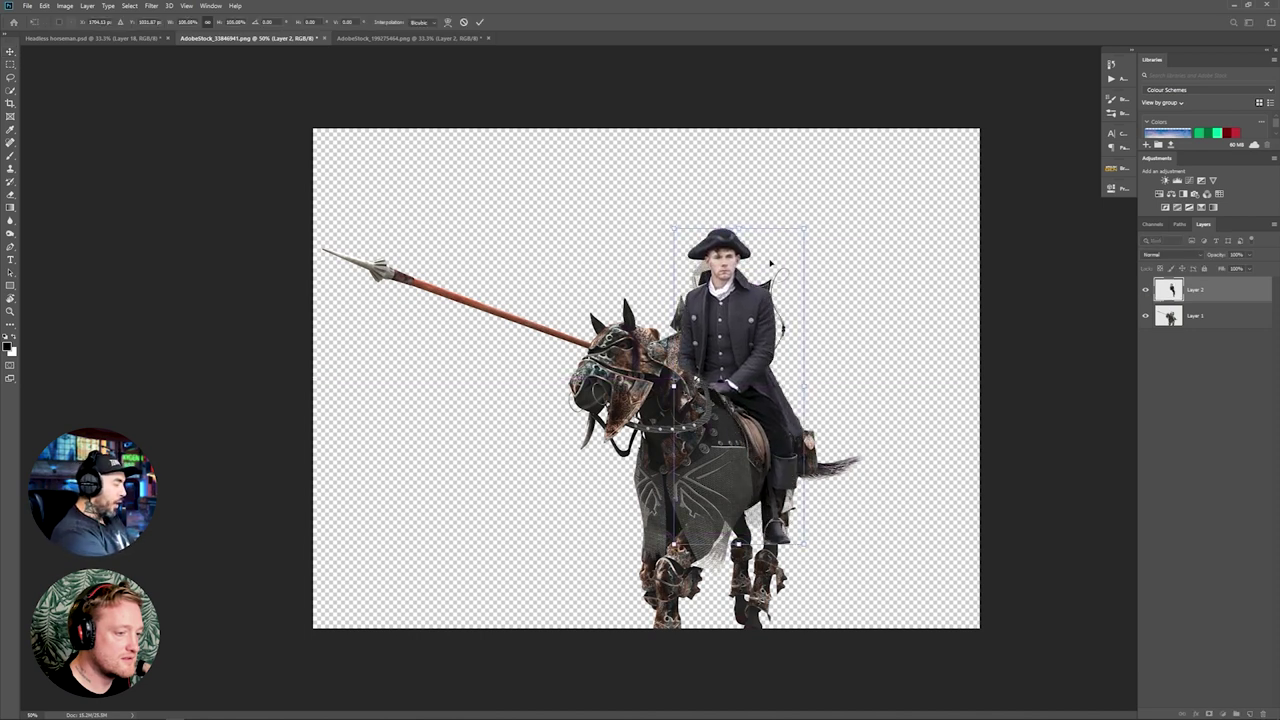
drag(765, 370, 769, 379)
key(Return)
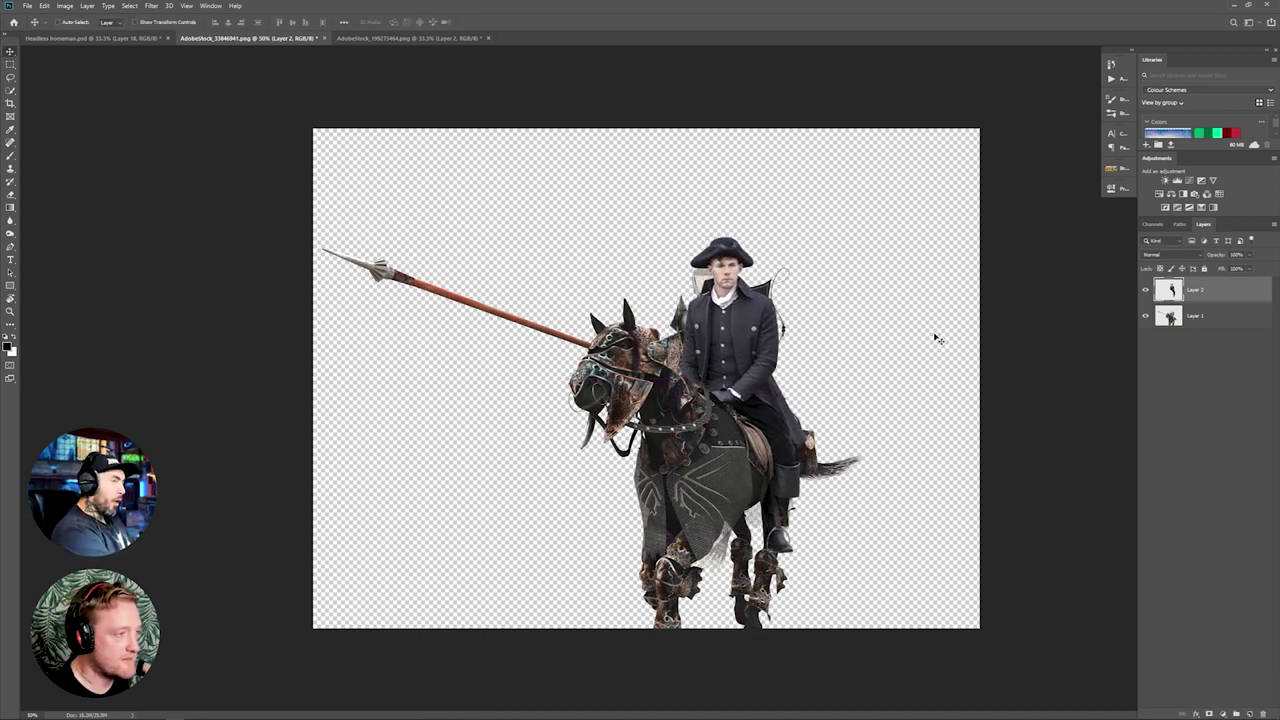
Step: Remove the lance and the knight's helmet, upper body and shield from the horse on Layer 1
click(1228, 318)
key(l)
click(11, 246)
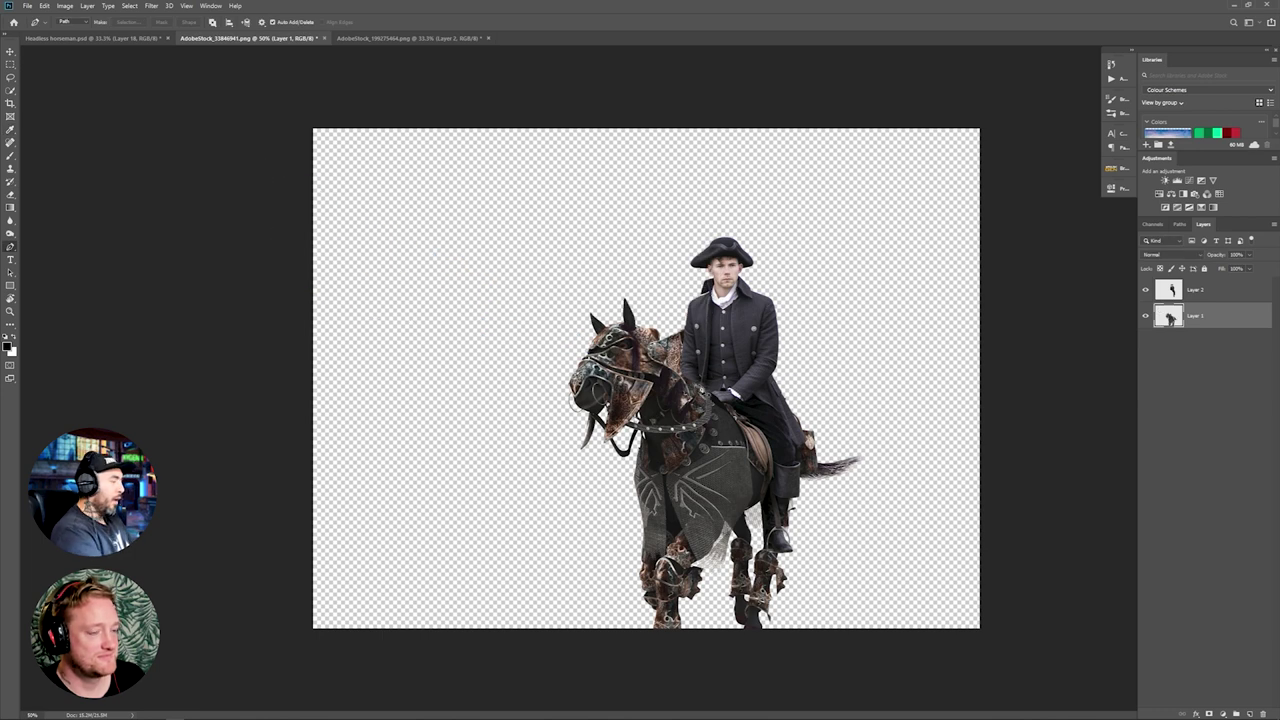
Step: Select the horse's neck armour flap and delete the overlapping coat from Layer 2 so the flap sits in front
click(1146, 289)
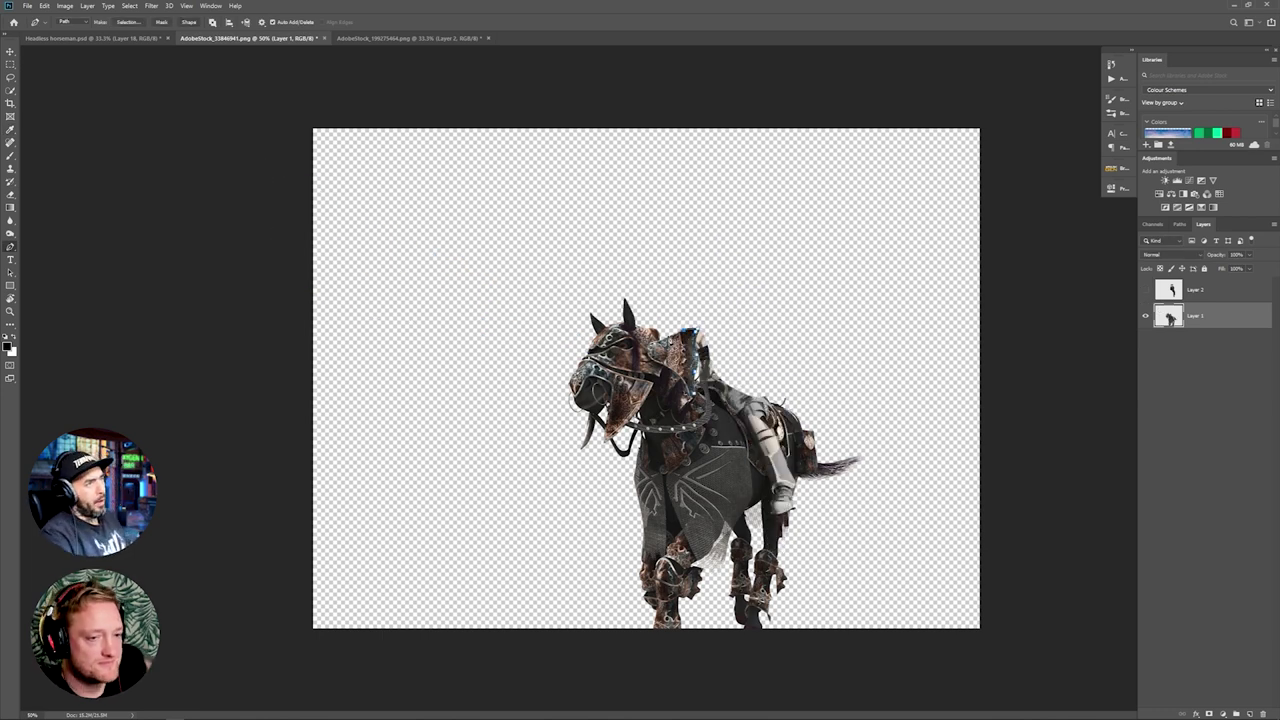
key(Return)
click(1146, 290)
click(1196, 290)
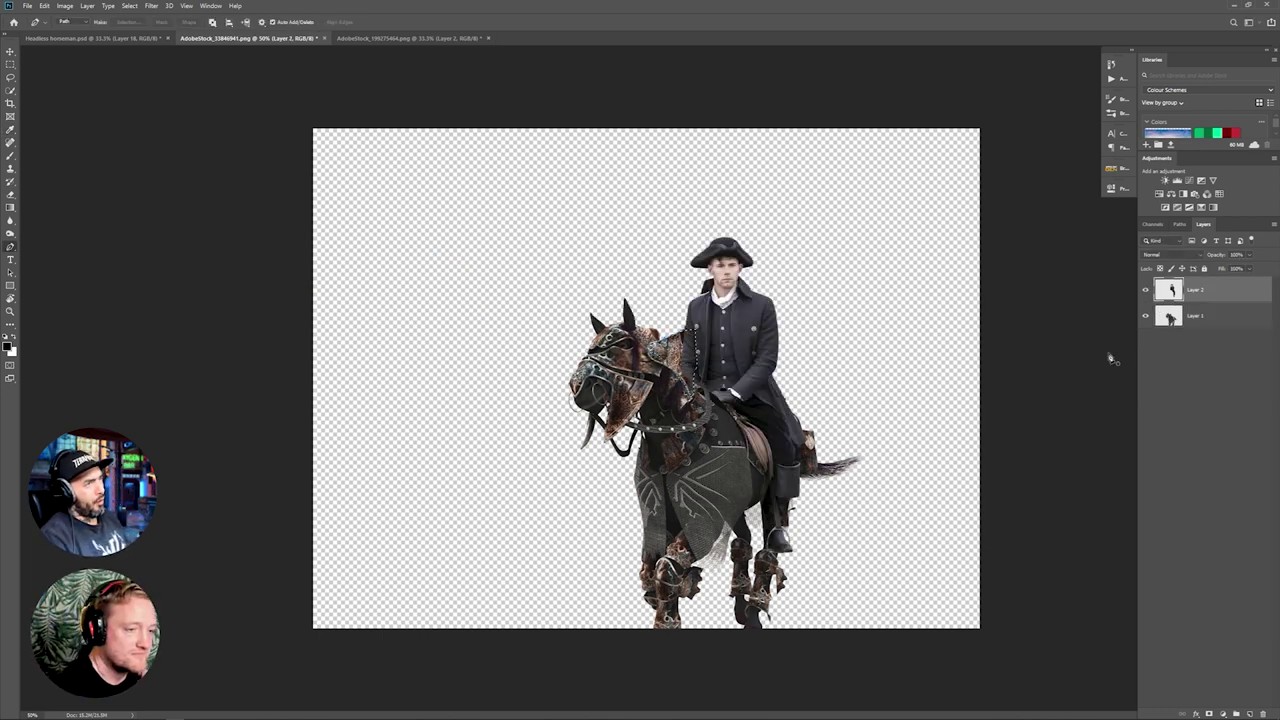
key(Delete)
key(ctrl+d)
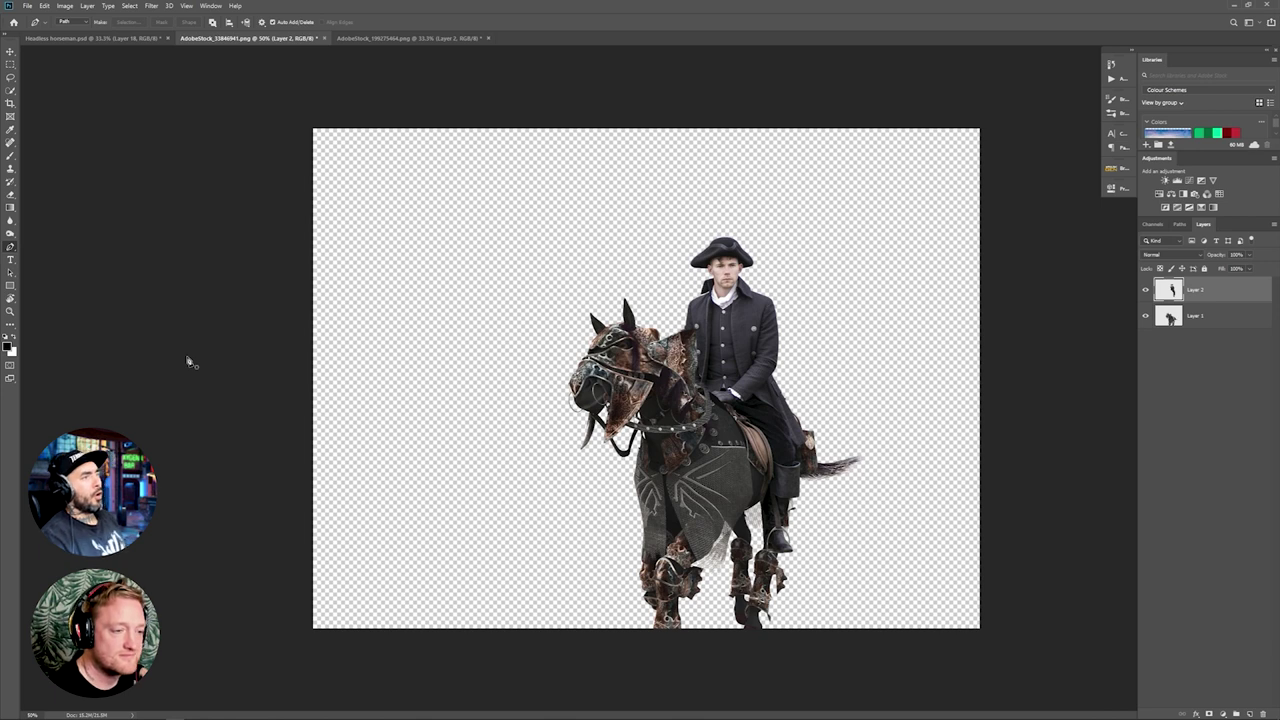
Step: Group the rider and horse layers under the name The Horseman
right_click(1200, 295)
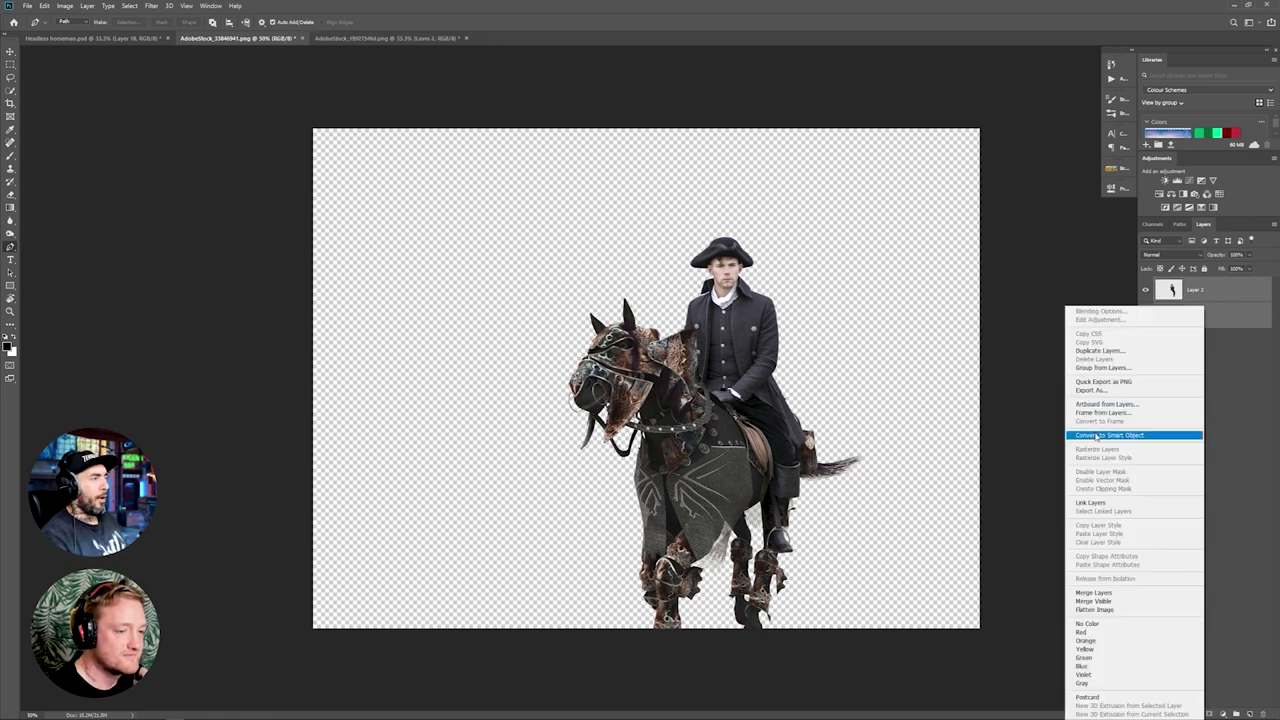
click(1130, 434)
key(Return)
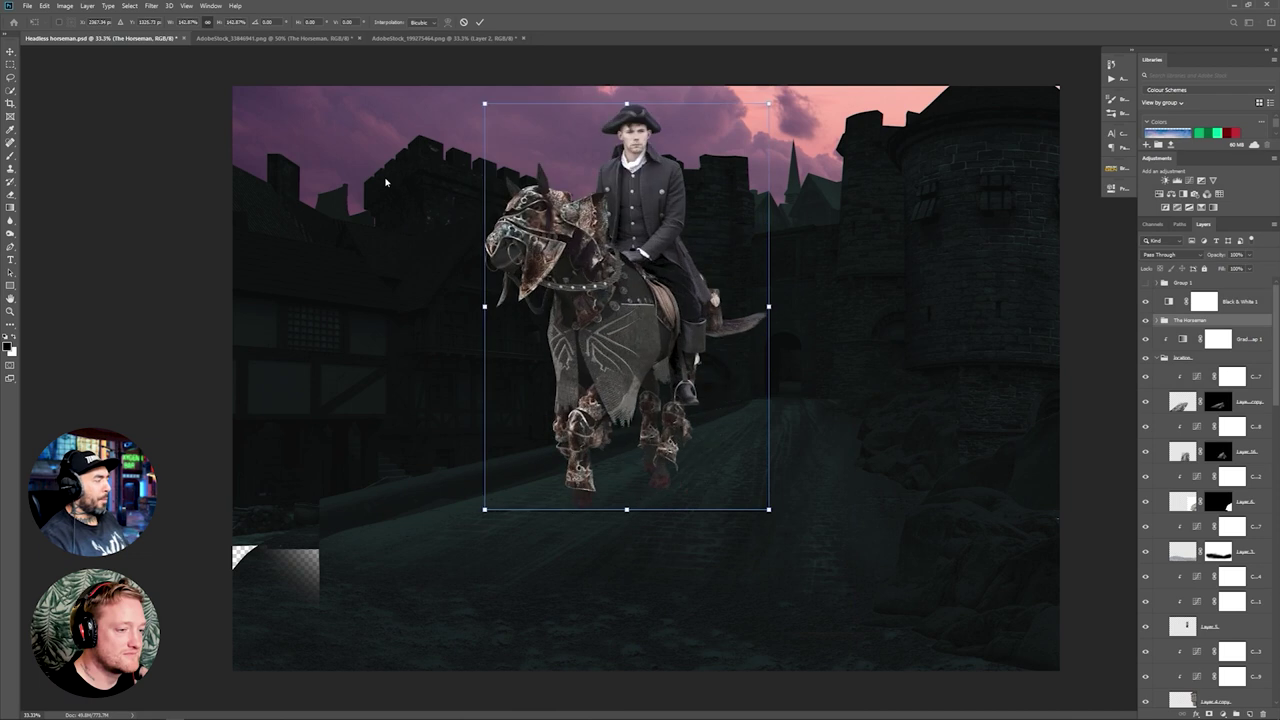
Step: Try The Horseman group at a reduced size on the road in the composite, and delete it from there
drag(628, 307, 560, 455)
key(Return)
key(ctrl+t)
drag(722, 252, 702, 280)
drag(610, 500, 634, 486)
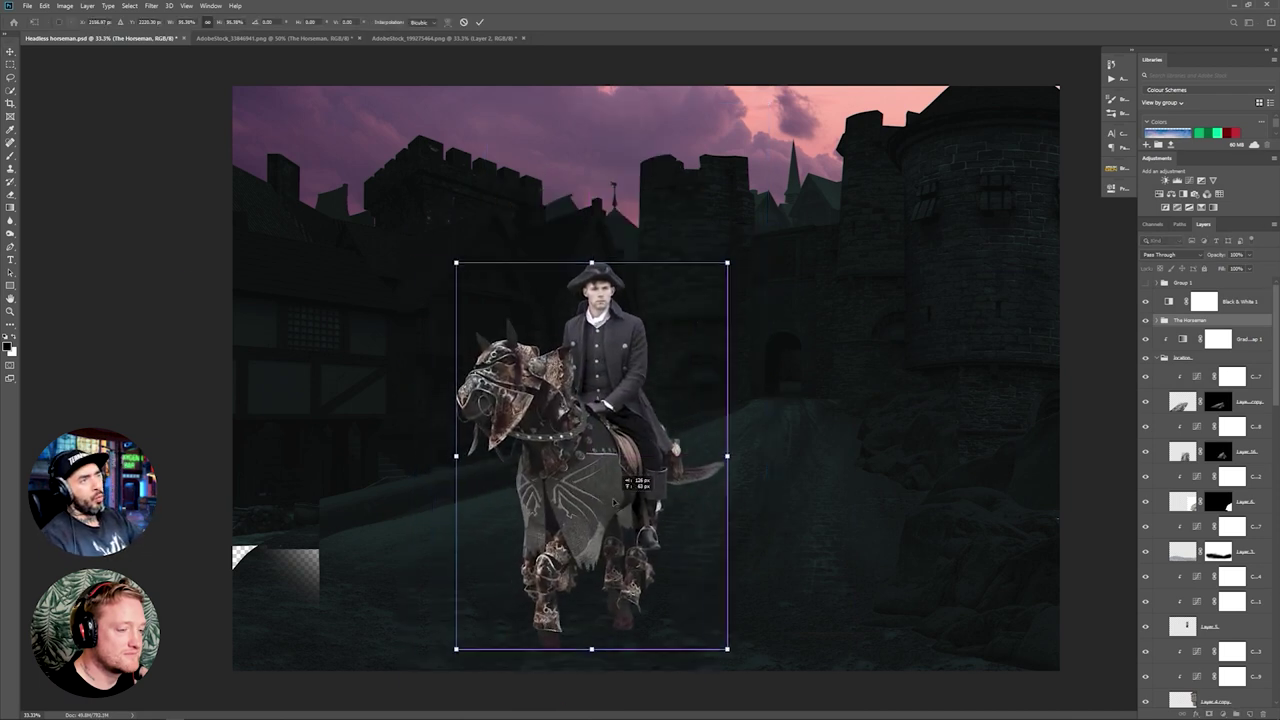
key(Return)
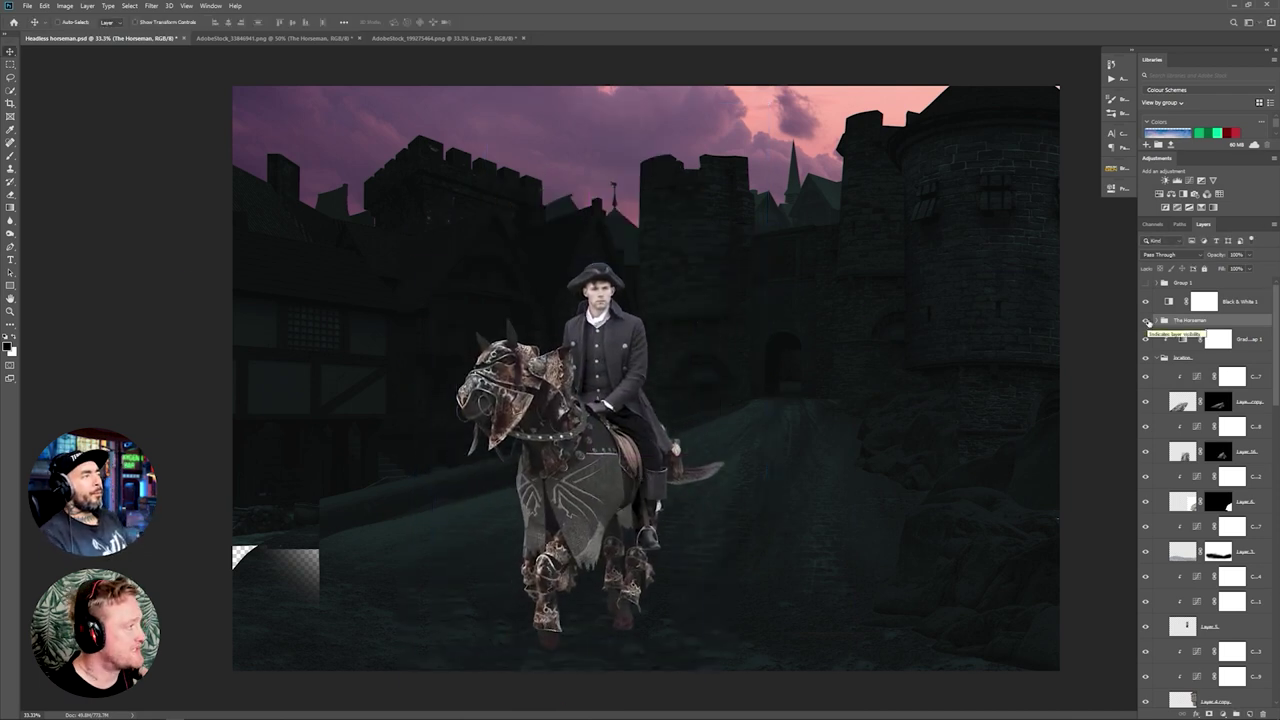
key(Delete)
Step: Return to the horseman document, select the rider's head and hat above the collar, and delete them from Layer 2
click(290, 38)
scroll(865, 205, up, 3)
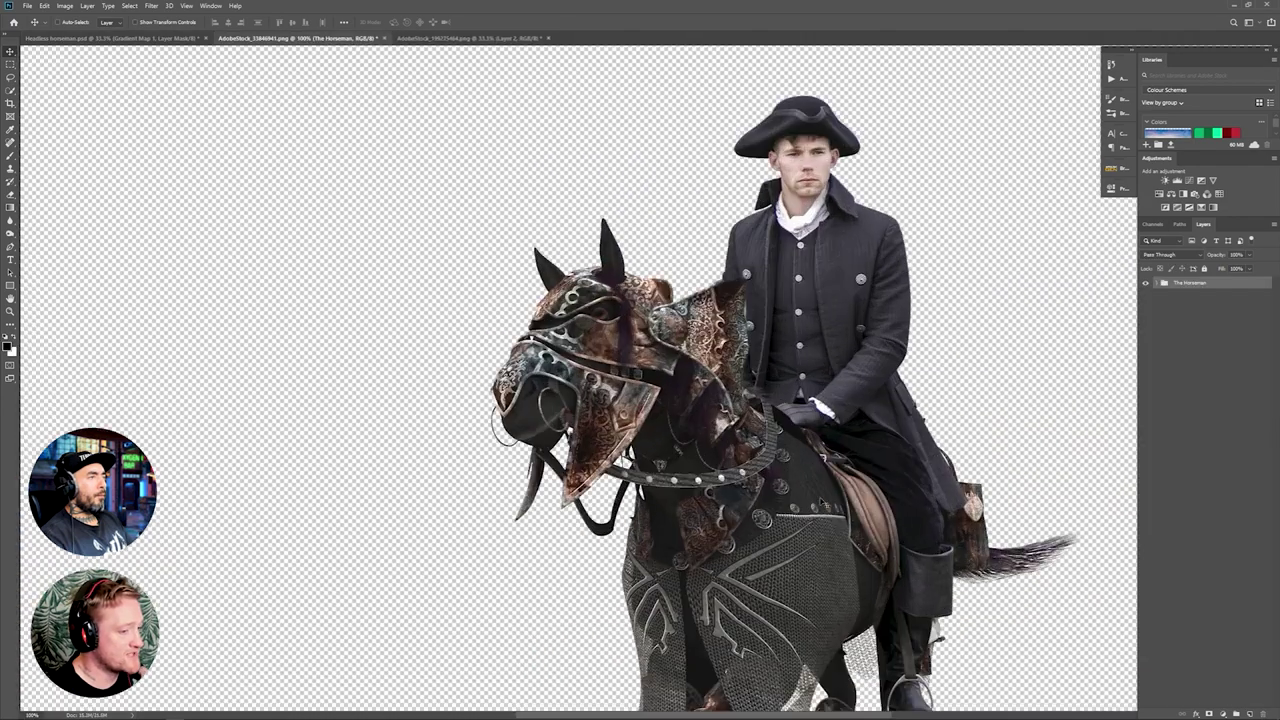
click(10, 247)
click(701, 224)
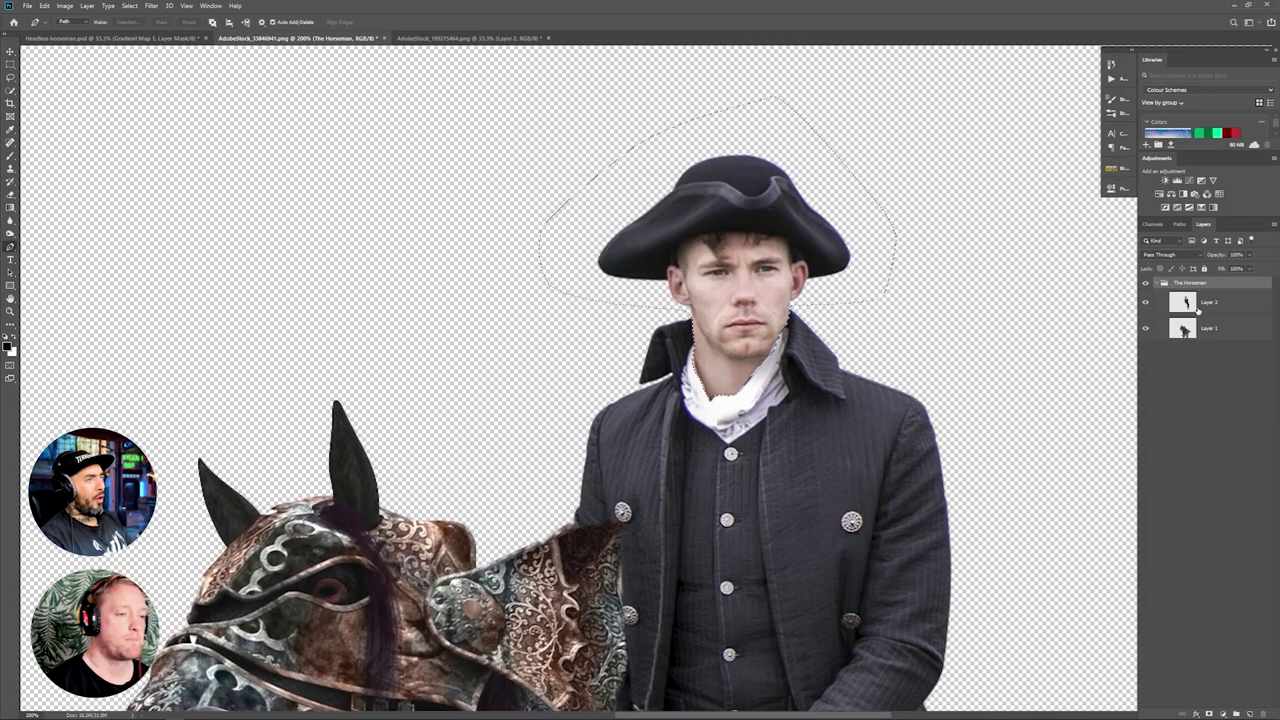
key(Delete)
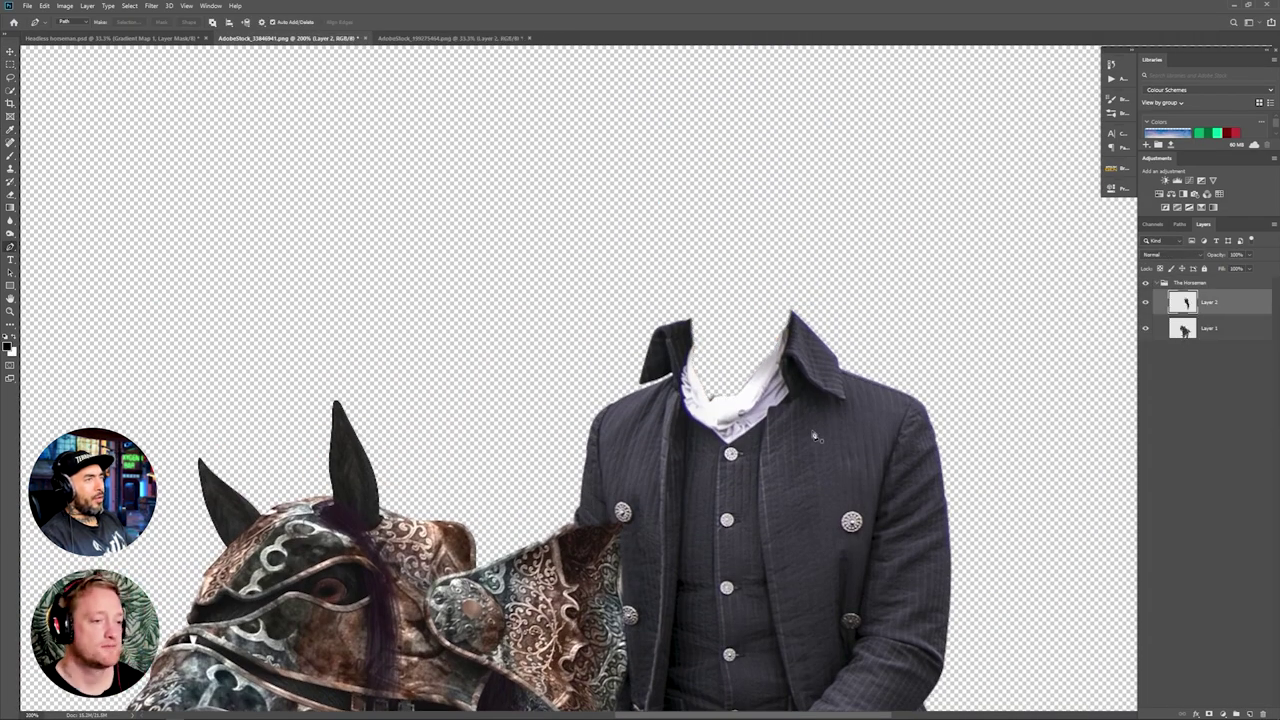
Step: Add a new layer, outline the rider's open neck area inside the collar with a path, and turn it into a selection
click(1251, 713)
click(697, 419)
click(788, 327)
click(128, 22)
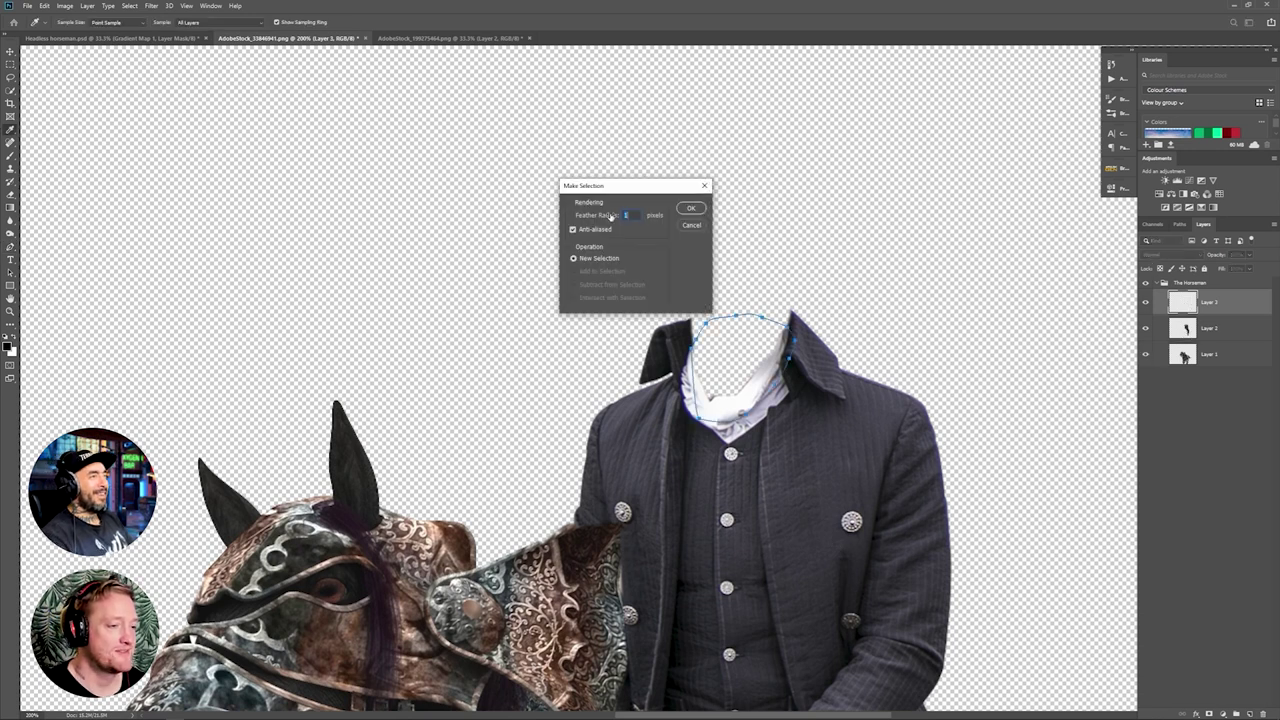
click(691, 208)
Step: Try filling the neck selection with white on the new layer beneath Layer 2, and undo it
drag(1209, 302, 1209, 341)
click(44, 6)
click(56, 183)
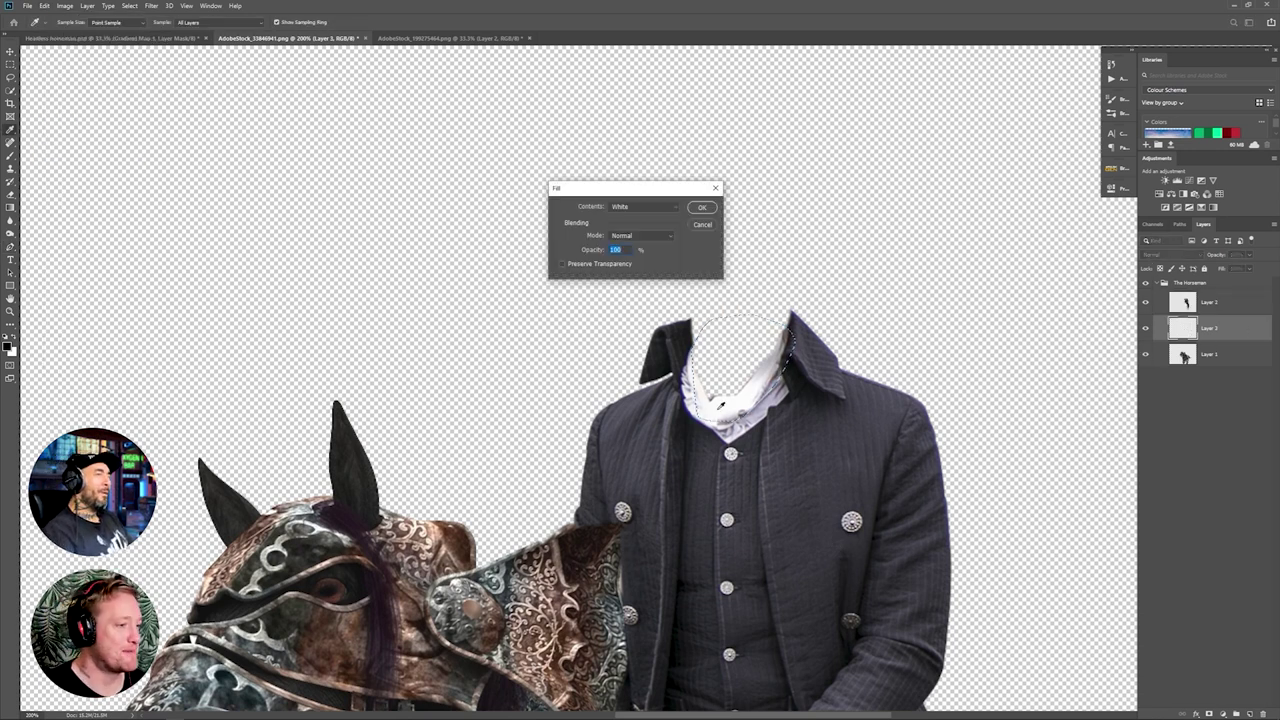
click(768, 357)
click(702, 207)
key(ctrl+z)
key(ctrl+z)
key(ctrl+z)
Step: Reload the neck outline as a selection, fill it with white on the new layer, and place that layer beneath Layer 2
click(128, 22)
click(691, 208)
click(44, 6)
click(56, 183)
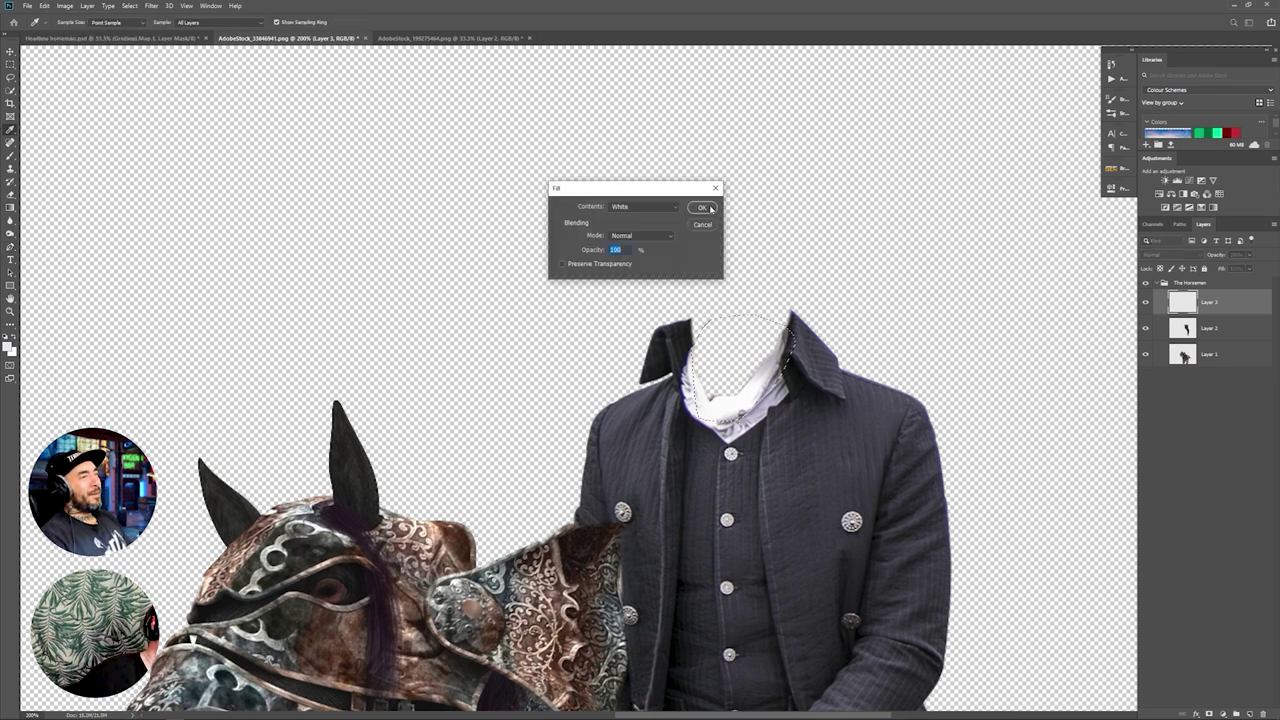
click(705, 208)
key(ctrl+z)
click(44, 6)
click(56, 180)
click(670, 236)
click(670, 207)
click(702, 208)
drag(1217, 306, 1219, 348)
Step: Clip a darkening Curves adjustment to the neck fill, invert its mask, and paint soft shading inside the neck
click(1223, 714)
click(1240, 556)
alt+click(1205, 341)
drag(1086, 242, 1087, 317)
click(1088, 184)
key(ctrl+i)
key(b)
drag(700, 395, 768, 348)
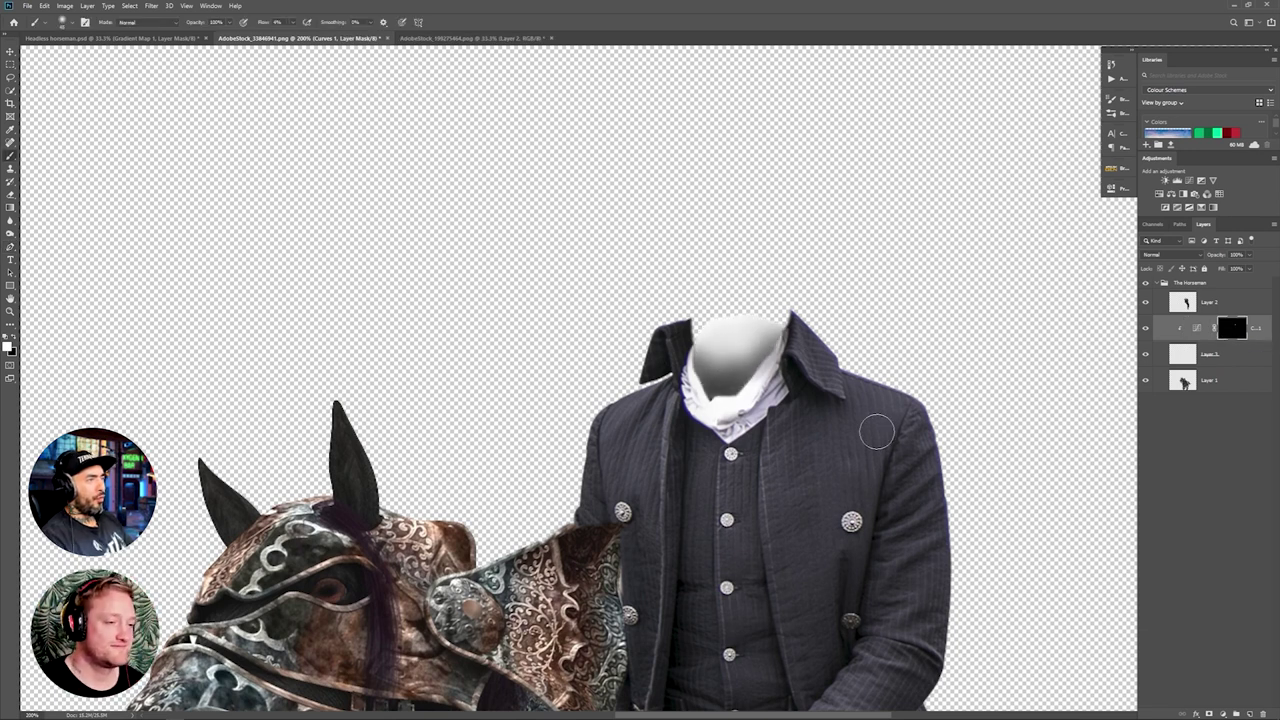
Step: Outline a piece of the coat's shoulder on Layer 2 and copy it to a new layer placed lower in the stack
click(1211, 302)
click(10, 247)
click(838, 363)
click(846, 398)
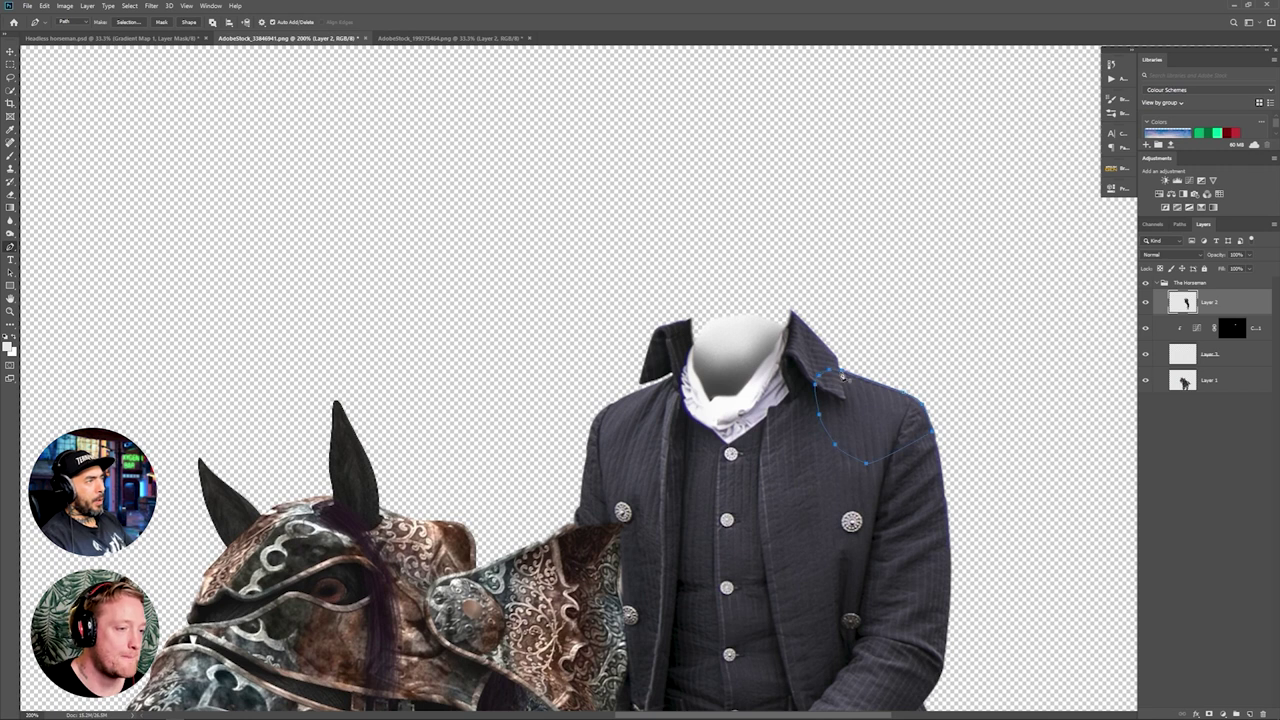
key(ctrl+Return)
key(ctrl+j)
key(ctrl+[)
Step: Move the copied coat piece behind the neck fill and rotate it to form the back of the collar
key(v)
drag(870, 415, 764, 345)
key(ctrl+[)
key(ctrl+[)
key(ctrl+t)
drag(836, 290, 813, 270)
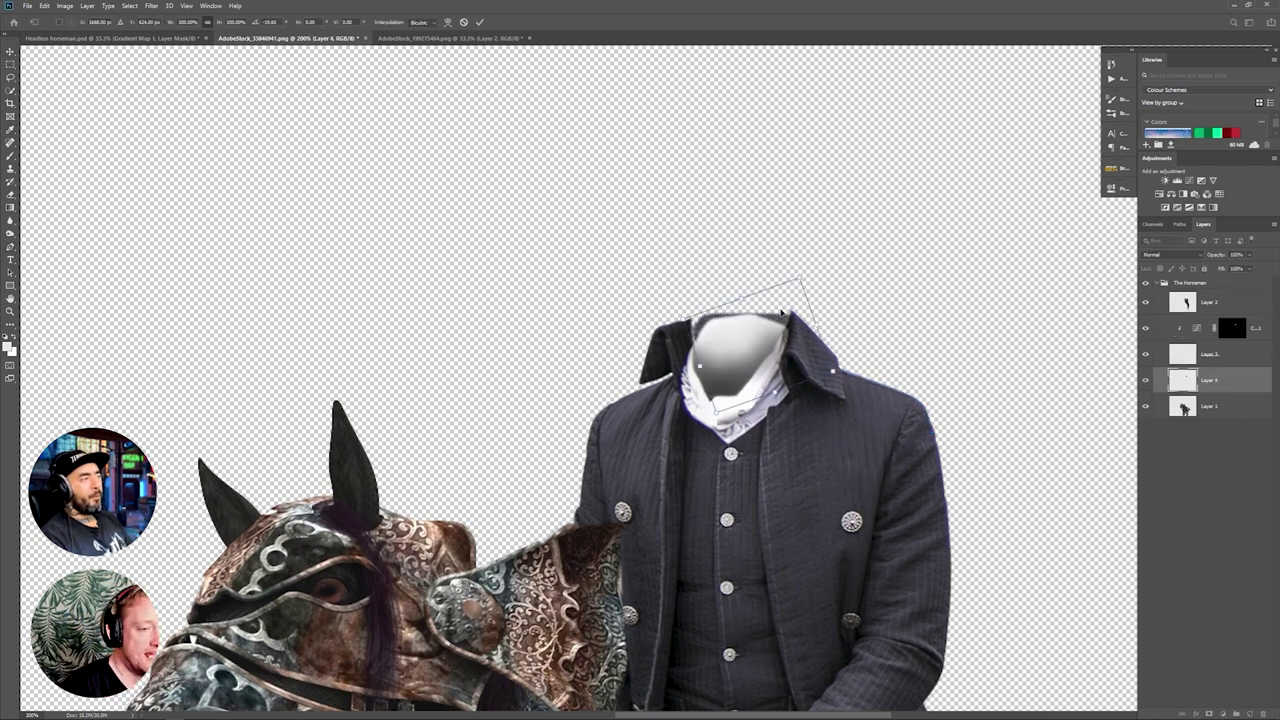
drag(782, 312, 772, 307)
key(Return)
Step: Darken the back collar piece with a clipped Curves adjustment and readjust the piece with Free Transform
click(1189, 181)
key(ctrl+alt+g)
mouse_move(1084, 241)
mouse_down()
mouse_move(1084, 332)
mouse_move(1084, 259)
mouse_up()
drag(1035, 299, 1035, 315)
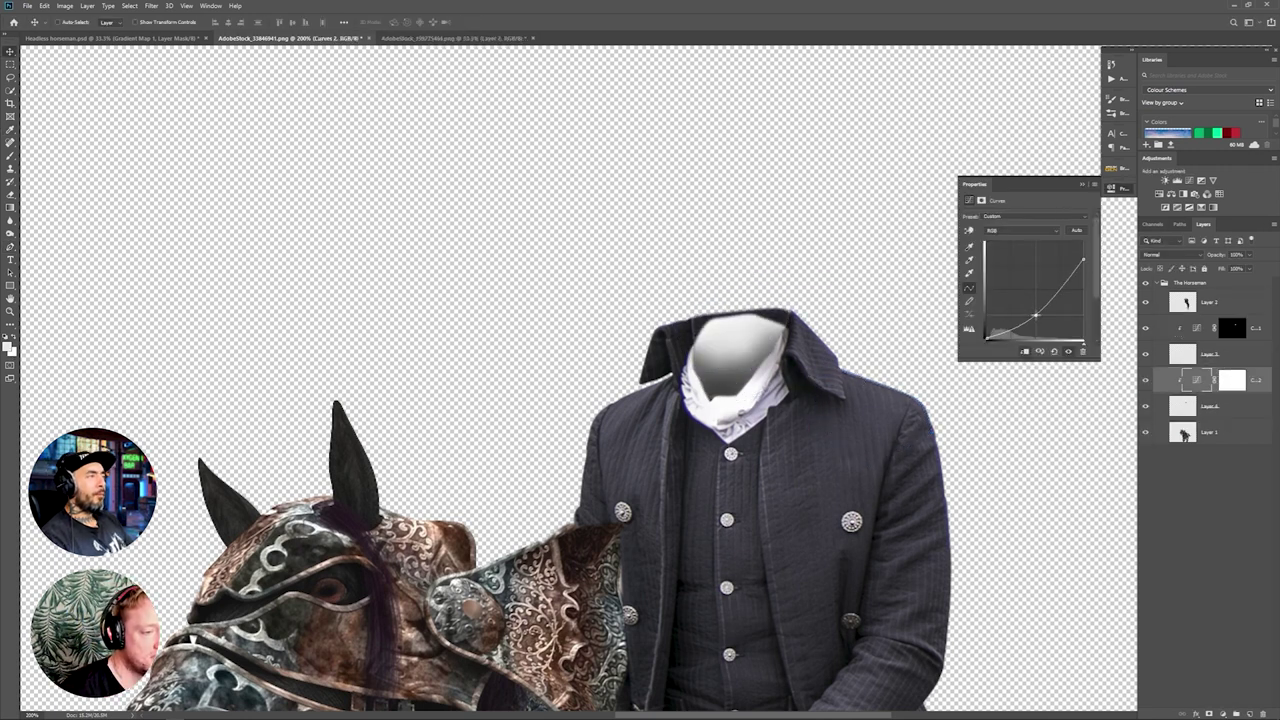
key(ctrl+t)
click(631, 262)
click(1210, 406)
key(ctrl+t)
key(Return)
Step: Save the rider and horse document as the horseman.psd
key(ctrl+minus)
key(ctrl+minus)
key(ctrl+minus)
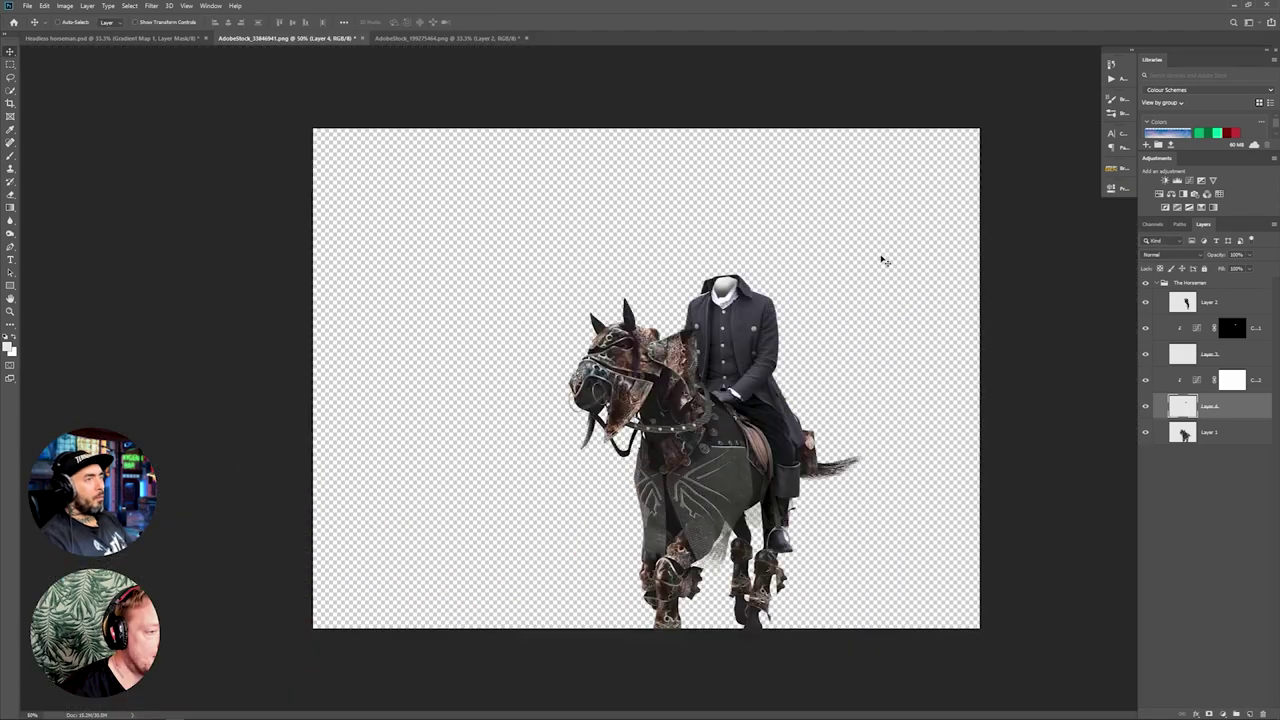
key(ctrl+shift+s)
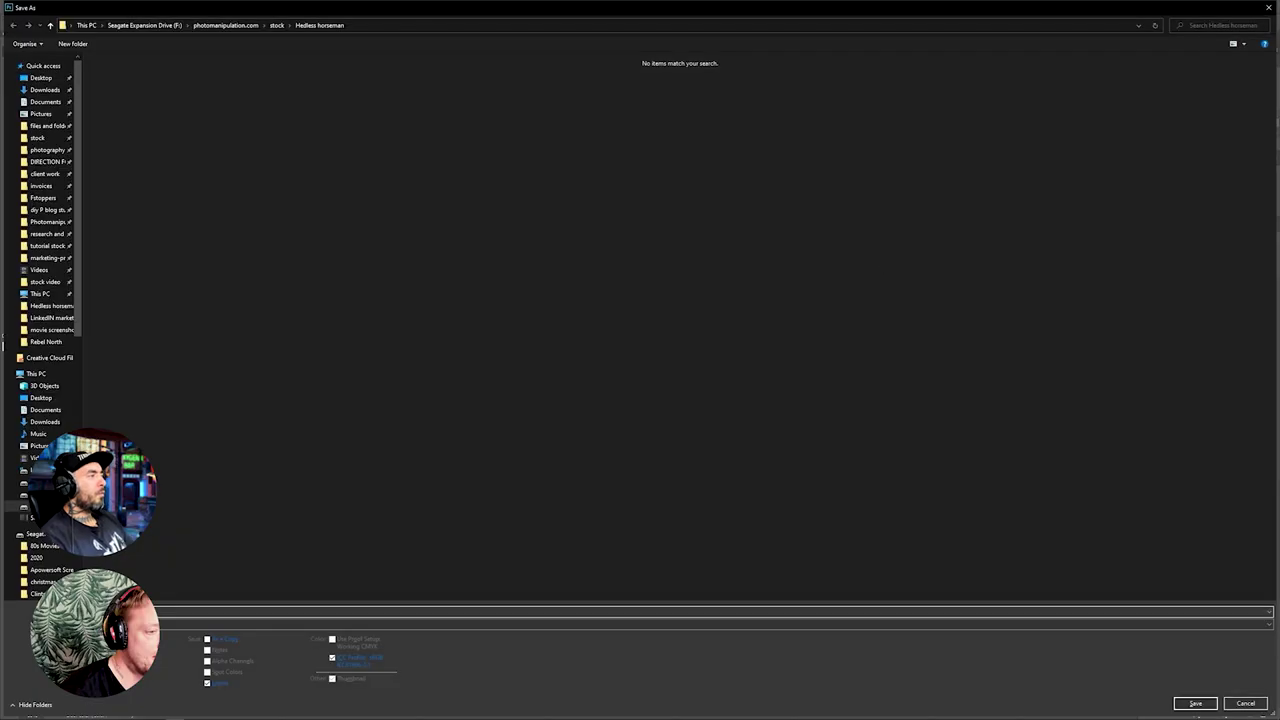
key(Escape)
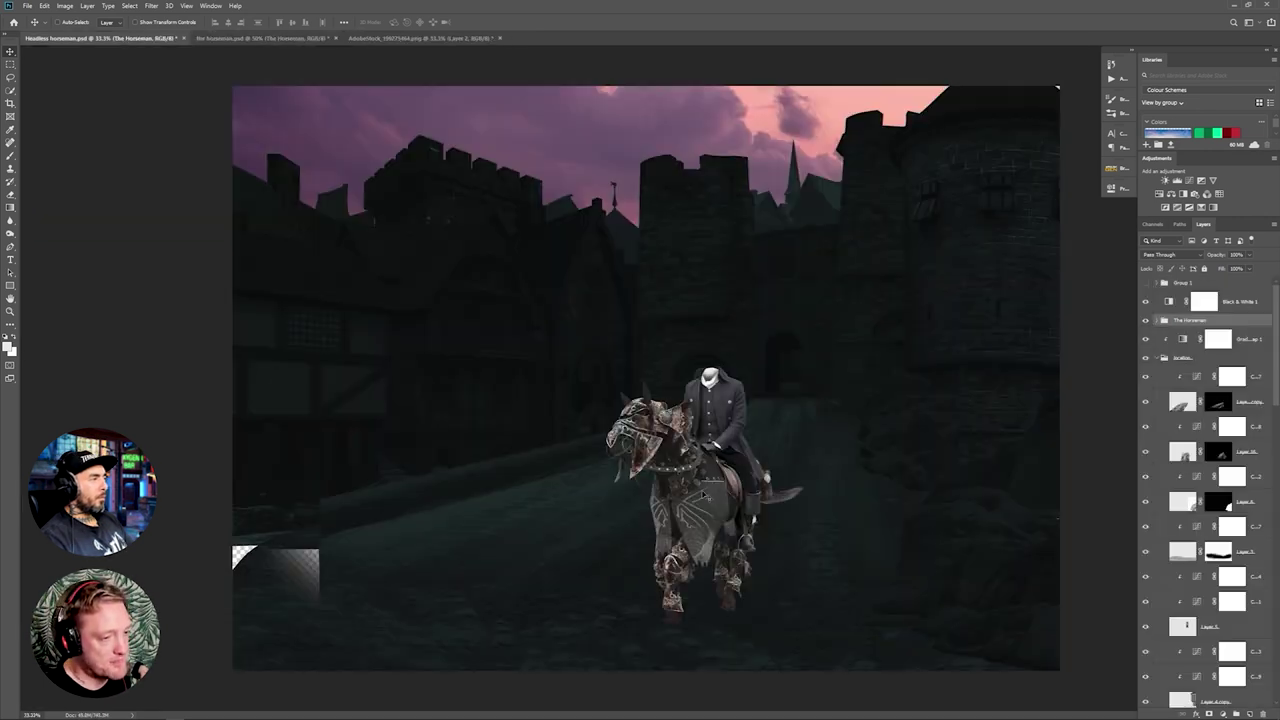
Step: Enlarge The Horseman group in the composite to about 147% and position it in the middle of the road
key(ctrl+t)
drag(703, 495, 650, 506)
drag(552, 377, 343, 334)
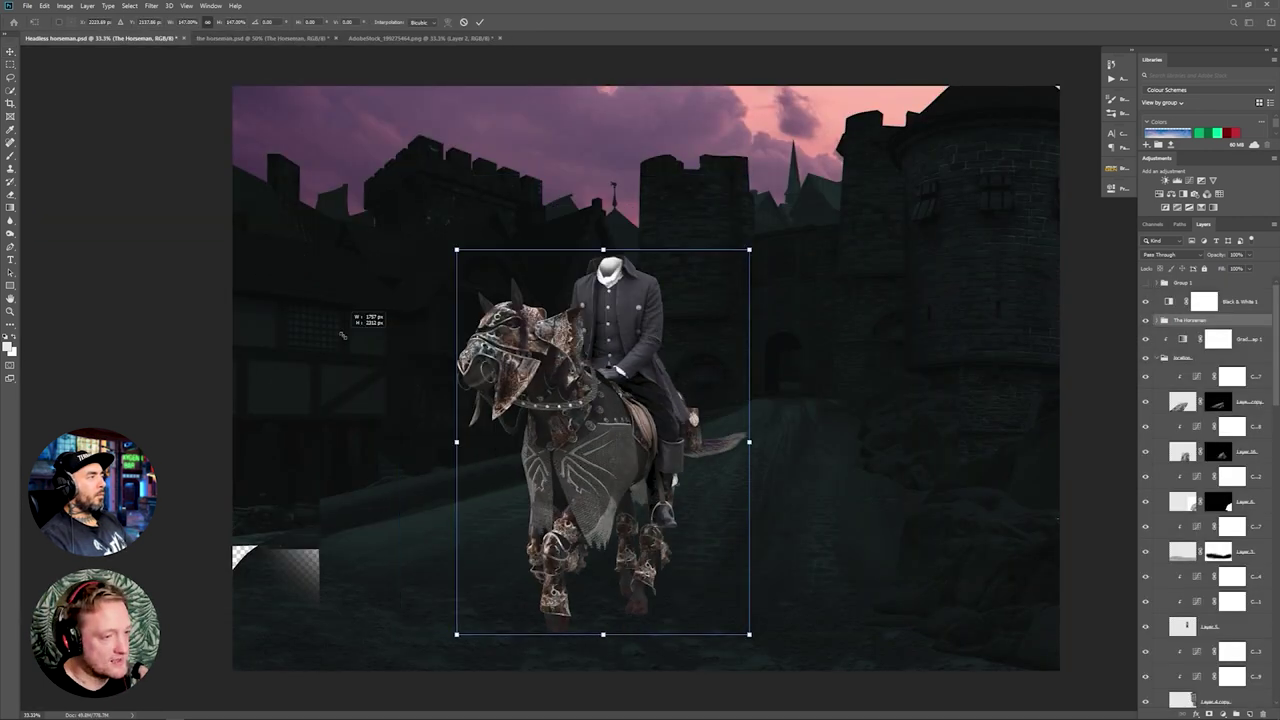
drag(560, 430, 545, 451)
key(Return)
Step: In the torch photo, mask the iron torch head along its traced outline and hide the background showing through the gaps in its basket
drag(133, 430, 193, 425)
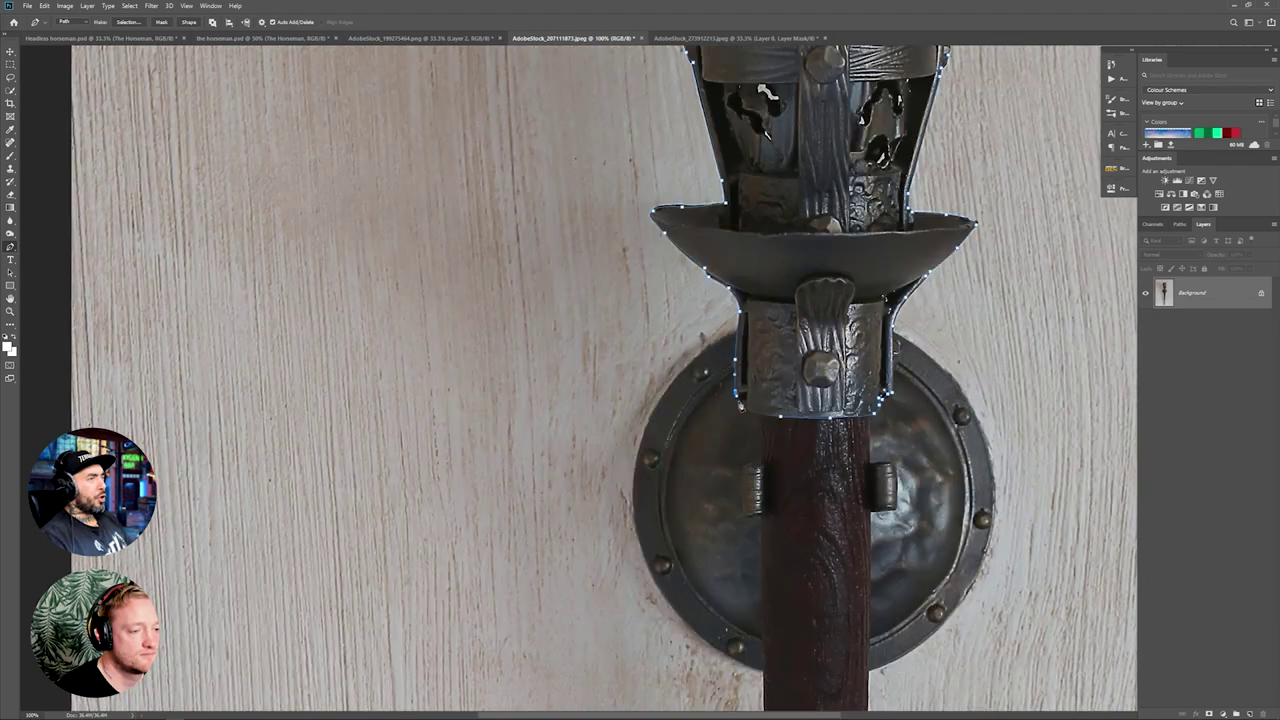
click(135, 22)
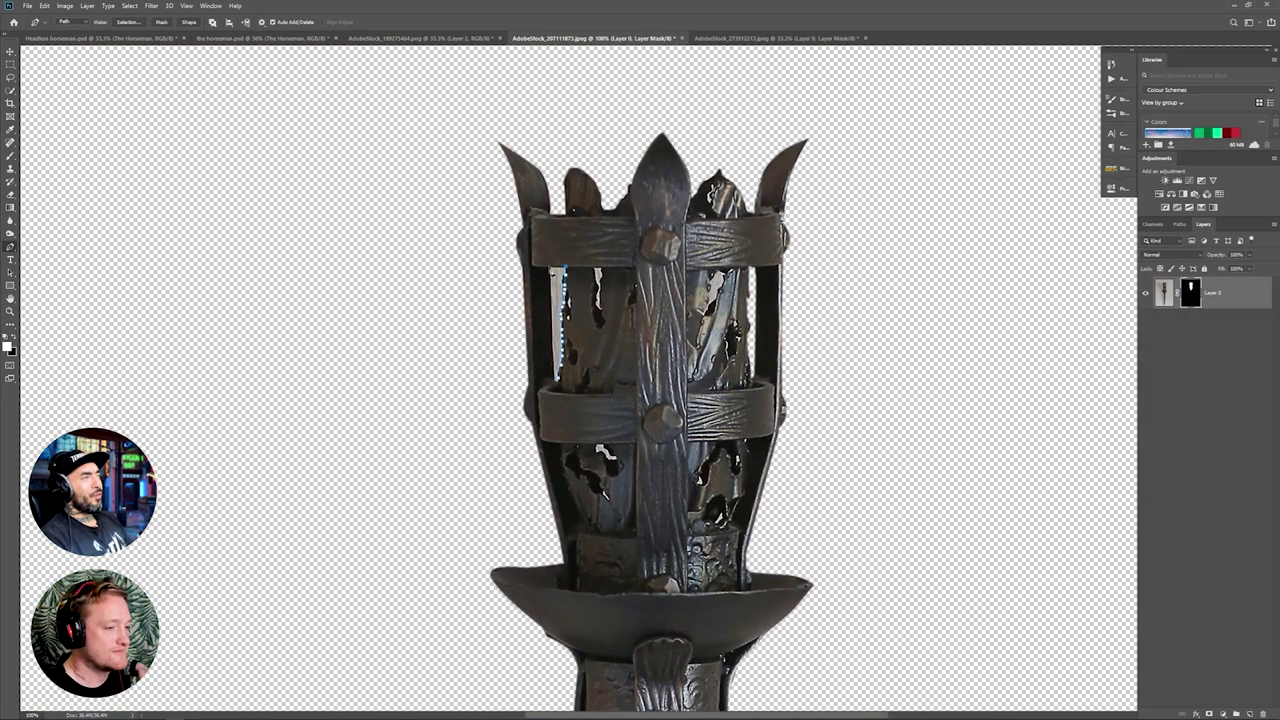
click(130, 22)
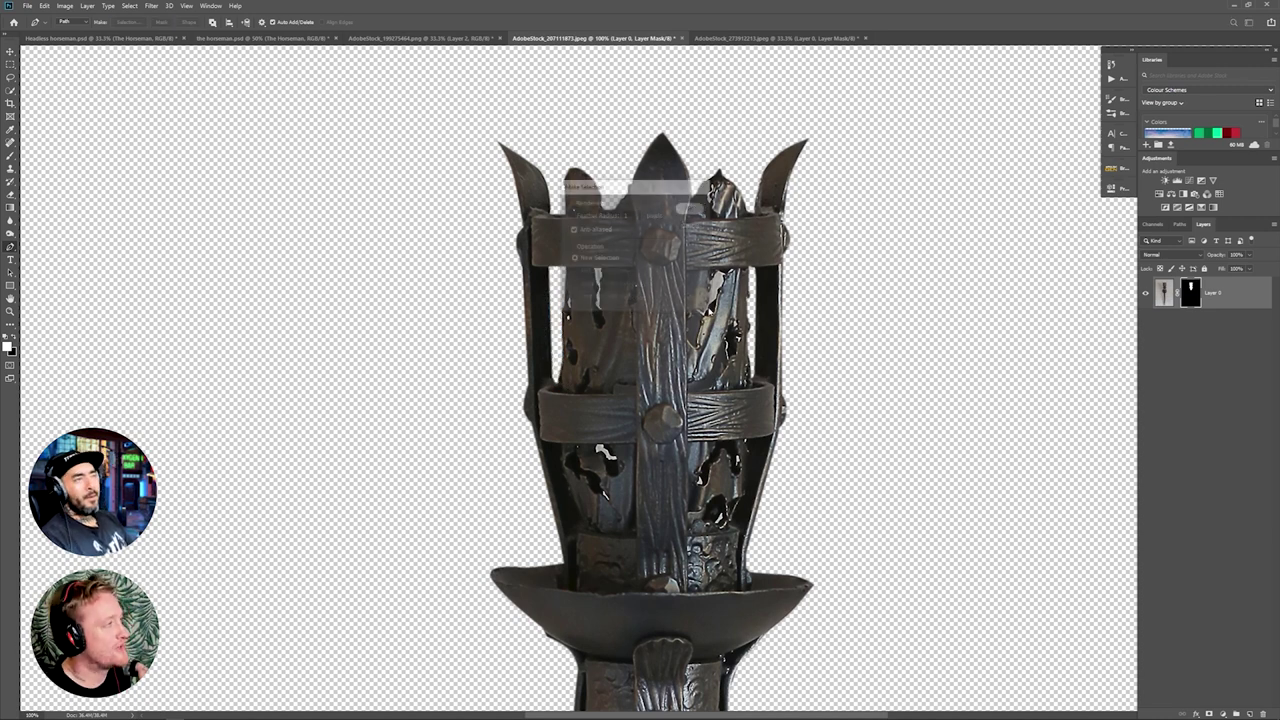
key(Return)
key(ctrl+BackSpace)
key(ctrl+d)
click(724, 278)
click(130, 22)
key(Return)
key(ctrl+BackSpace)
key(ctrl+d)
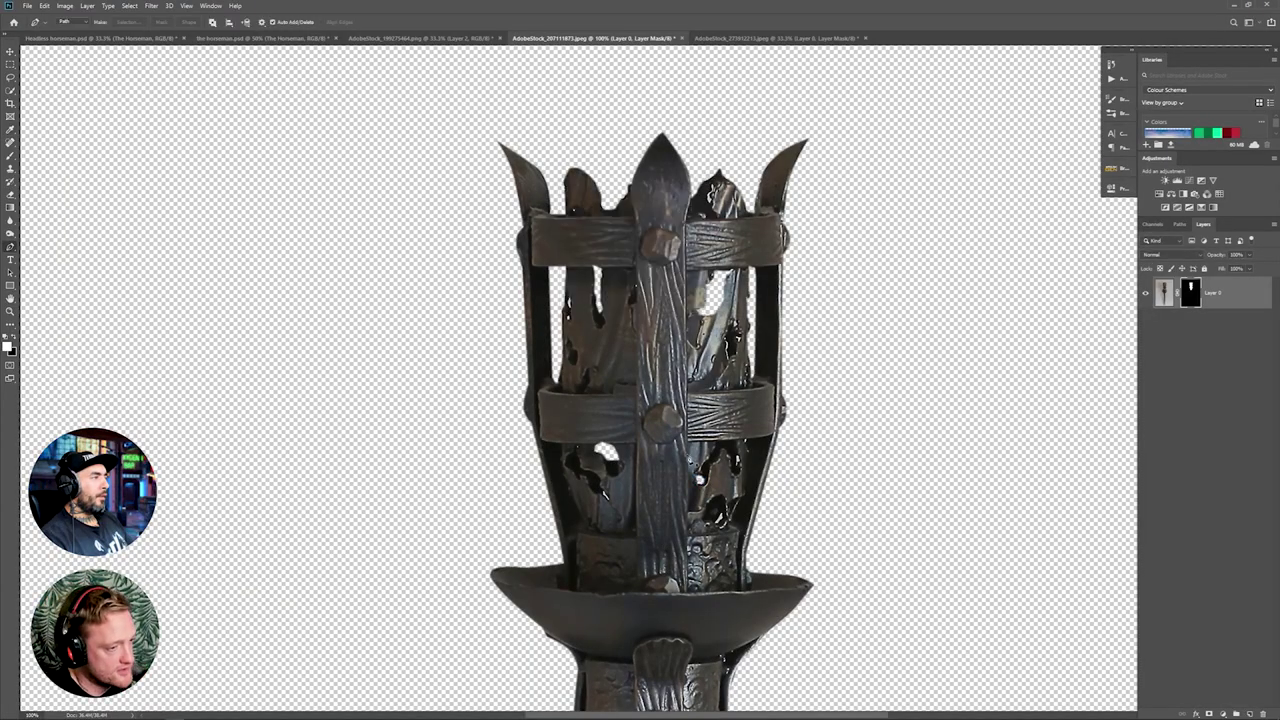
Step: In the castle composite, scale and rotate the wooden shaft and assemble it with the torch head layer in front
key(ctrl+minus)
key(ctrl+minus)
key(ctrl+minus)
key(ctrl+minus)
key(ctrl+minus)
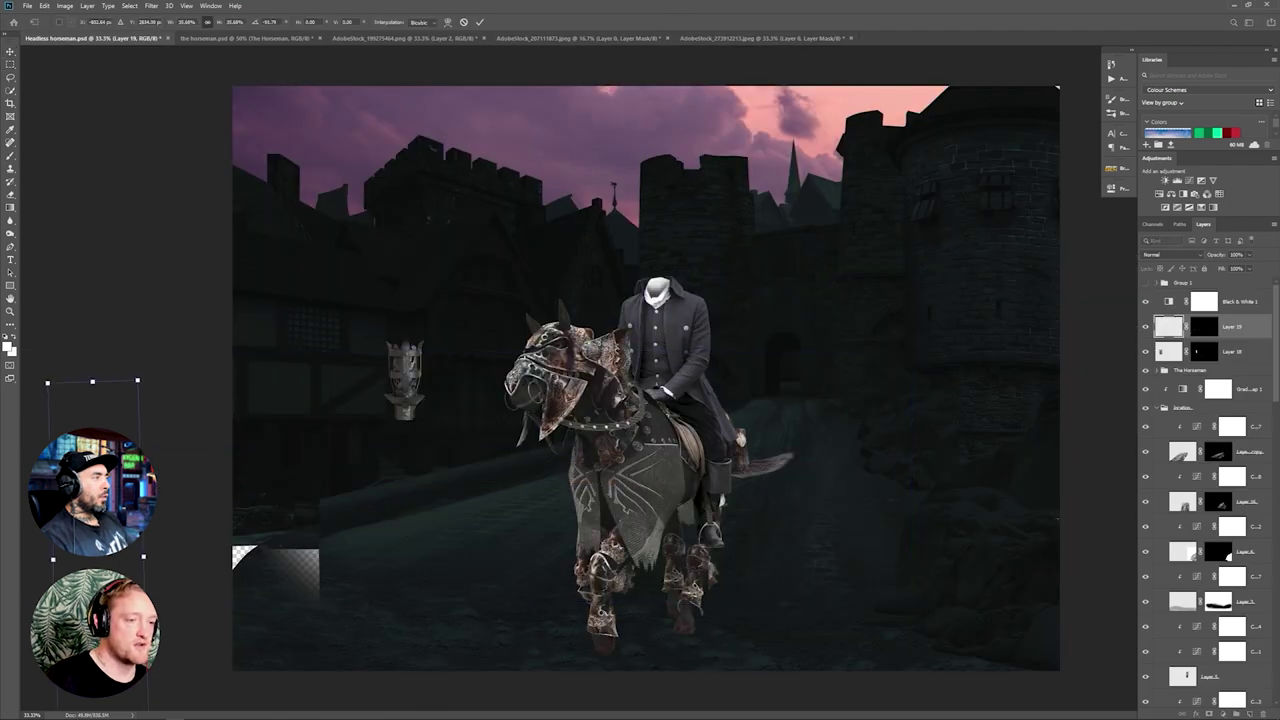
key(ctrl+t)
key(Return)
drag(377, 396, 381, 389)
key(ctrl+bracketright)
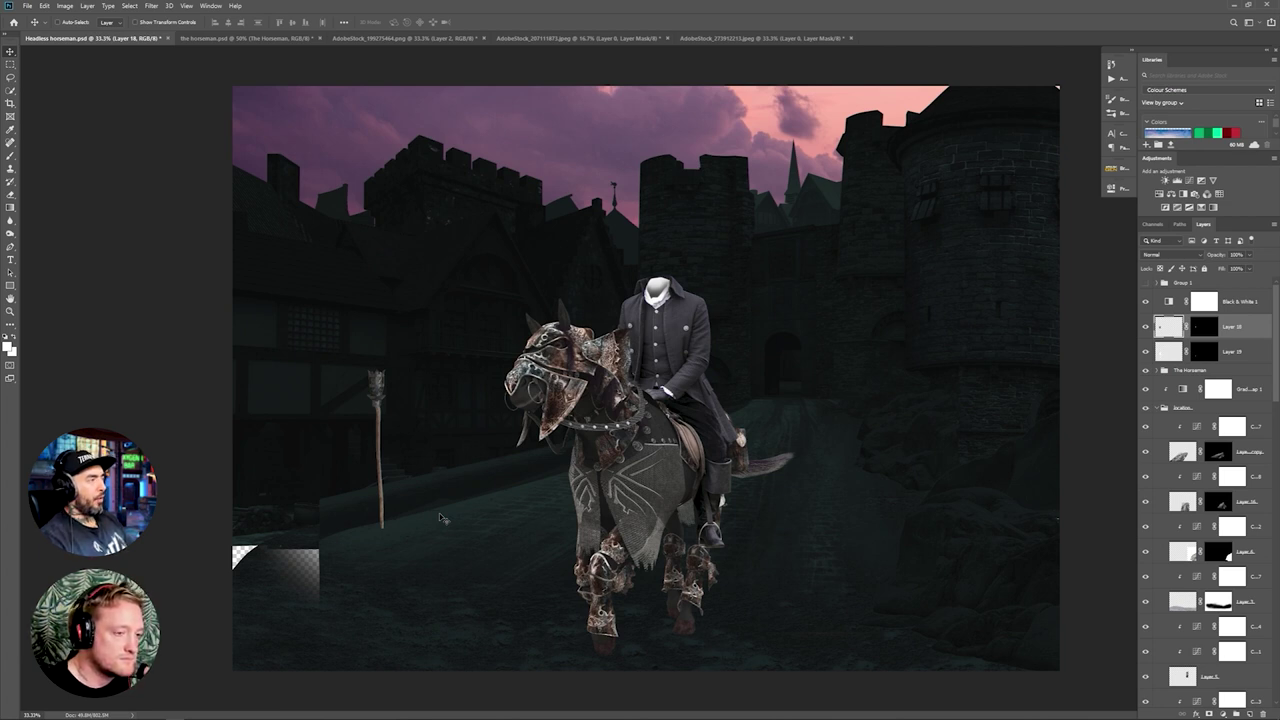
Step: Group the torch head and shaft layers under the name lantern
shift+click(1244, 352)
right_click(1250, 353)
click(1151, 370)
text(lantern)
key(Return)
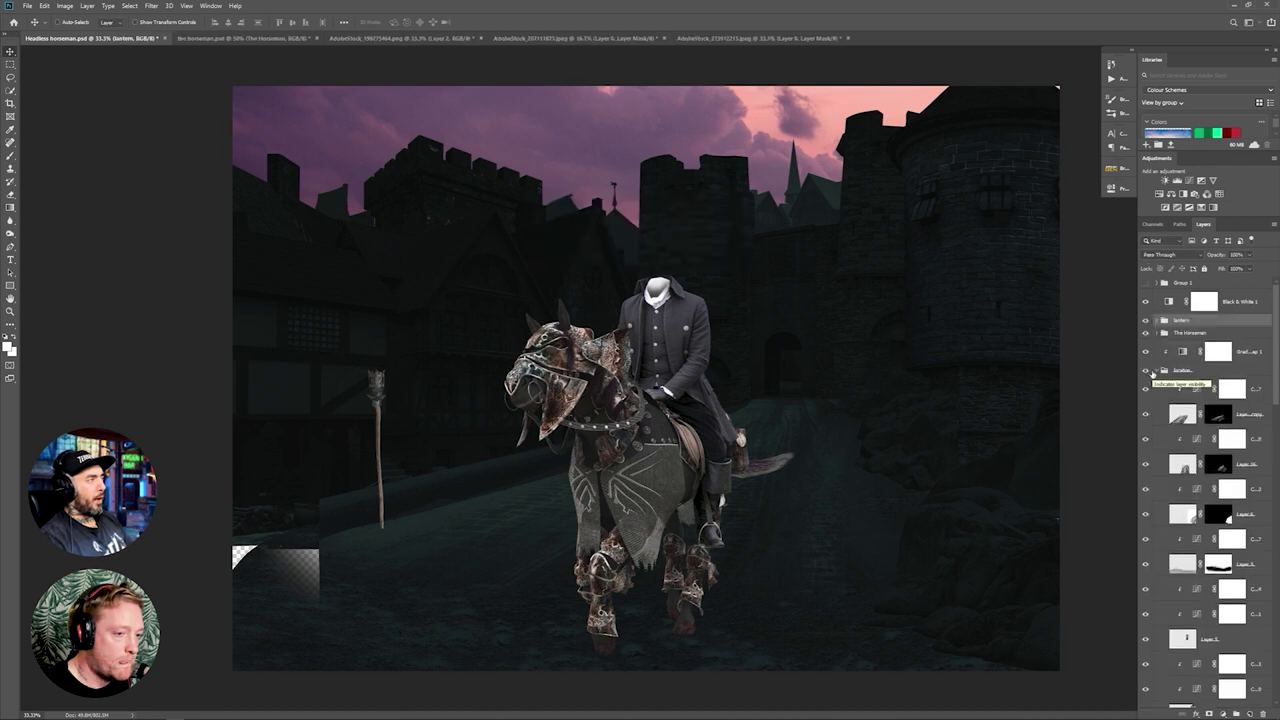
Step: Clip a Hue/Saturation adjustment to the sky layer and mute the sky's purple and pink tones
scroll(1200, 560, down, 15)
click(1198, 670)
click(1159, 194)
alt+click(1200, 683)
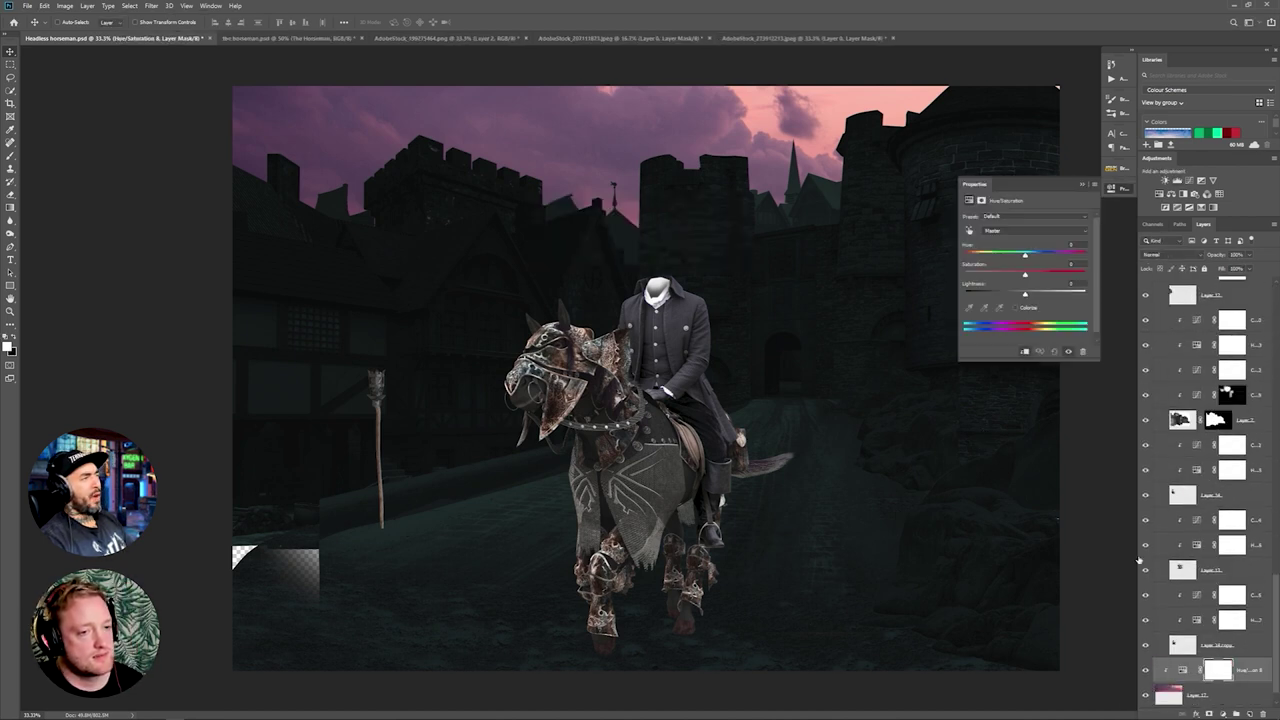
drag(1025, 256, 963, 258)
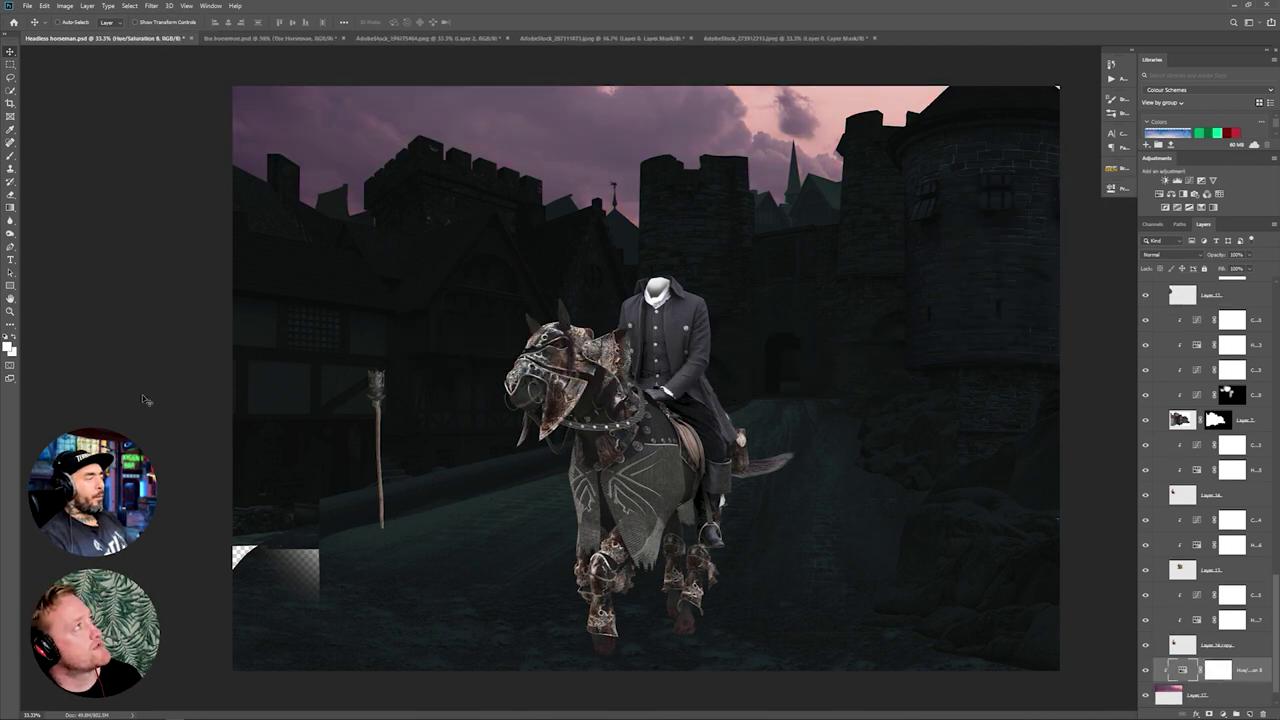
Step: Duplicate the lantern group twice, shrink the copies, and place them on either side of the distant road behind the rider
scroll(1218, 420, up, 20)
click(1220, 321)
key(ctrl+j)
key(ctrl+t)
drag(376, 425, 542, 388)
drag(571, 314, 559, 355)
drag(536, 404, 840, 384)
key(Return)
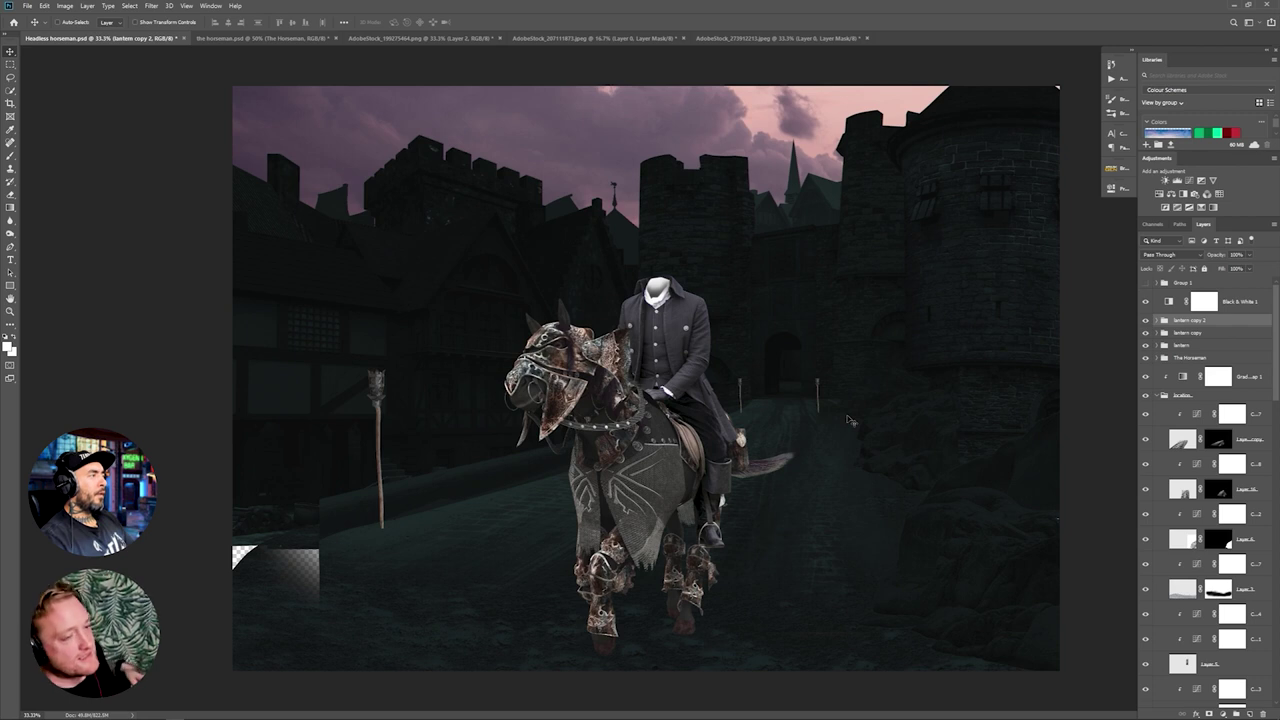
Step: Distort the round tower layer, Layer 4 copy, so it covers the gap at the edge of the canvas
scroll(1246, 358, down, 3)
scroll(1200, 443, down, 9)
scroll(1205, 430, up, 4)
click(1215, 402)
key(ctrl+t)
right_click(990, 347)
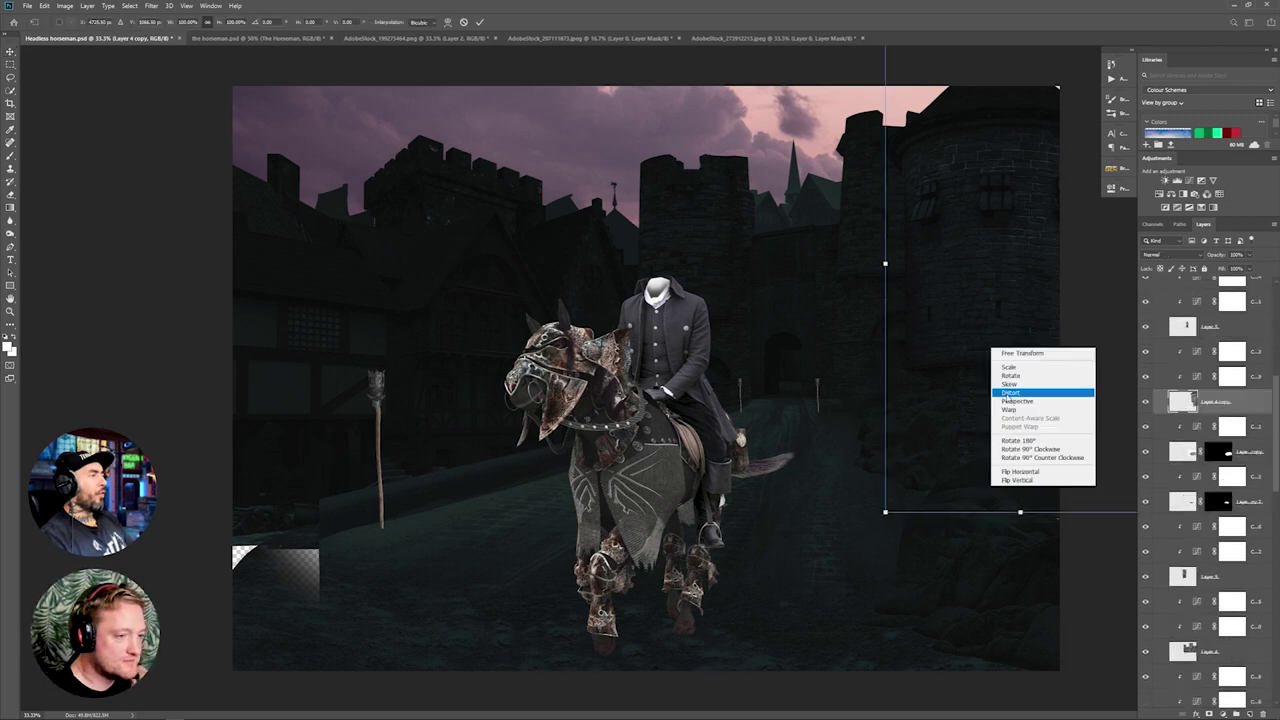
click(1040, 391)
key(ctrl+minus)
key(Return)
key(ctrl+plus)
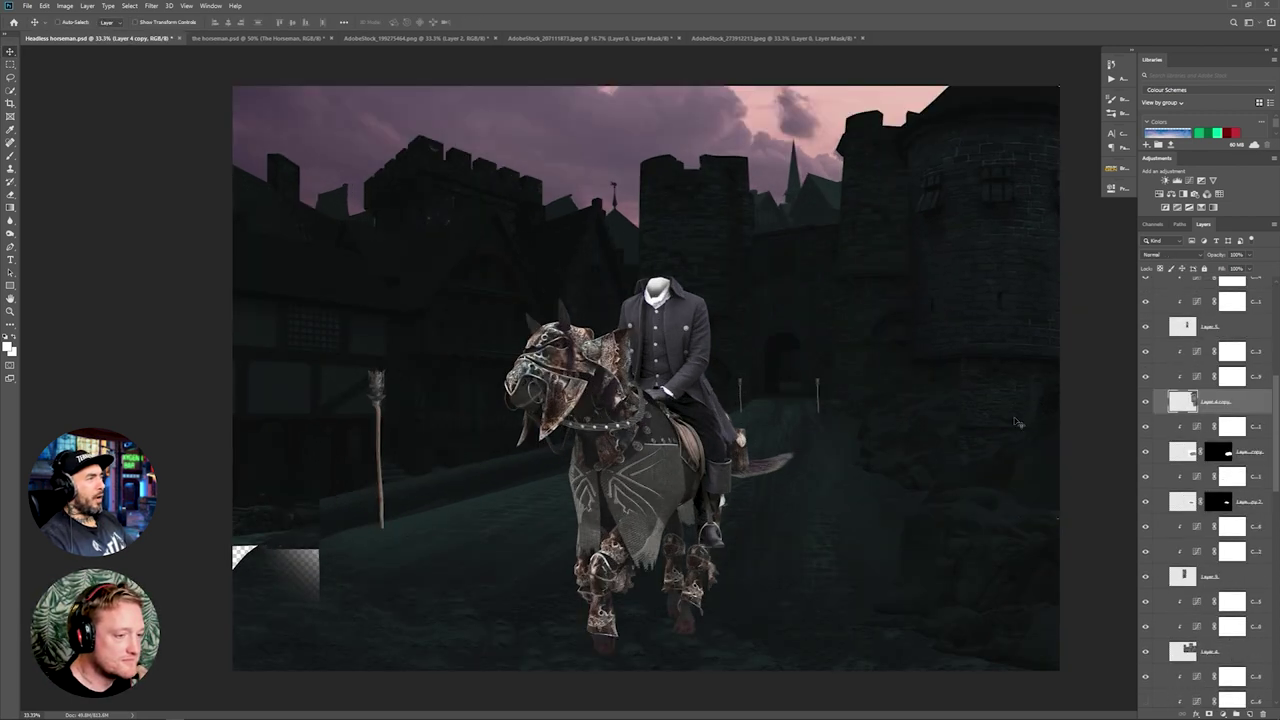
key(ctrl+t)
key(ctrl+minus)
key(Return)
key(ctrl+plus)
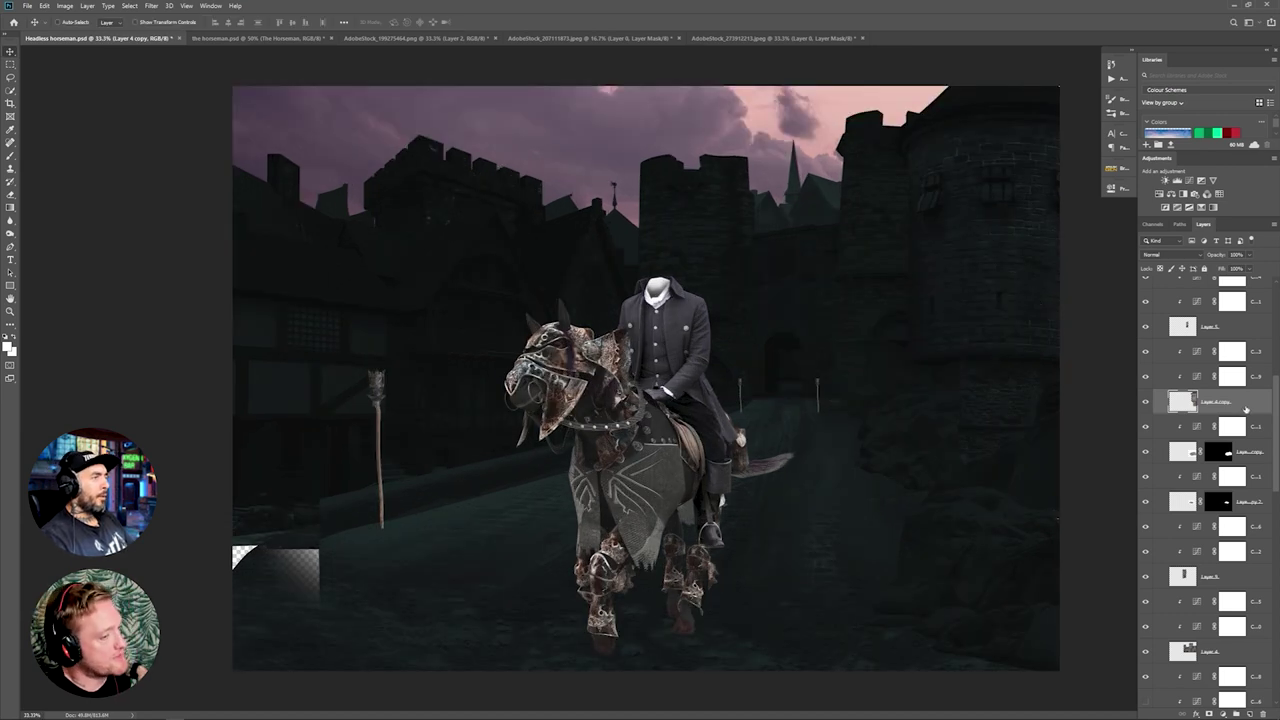
Step: Darken the round tower with a clipped Curves adjustment painted in through an inverted mask, and refine its blending options
click(1189, 181)
drag(1086, 241, 1086, 273)
key(ctrl+i)
click(1088, 179)
key(b)
drag(916, 147, 976, 408)
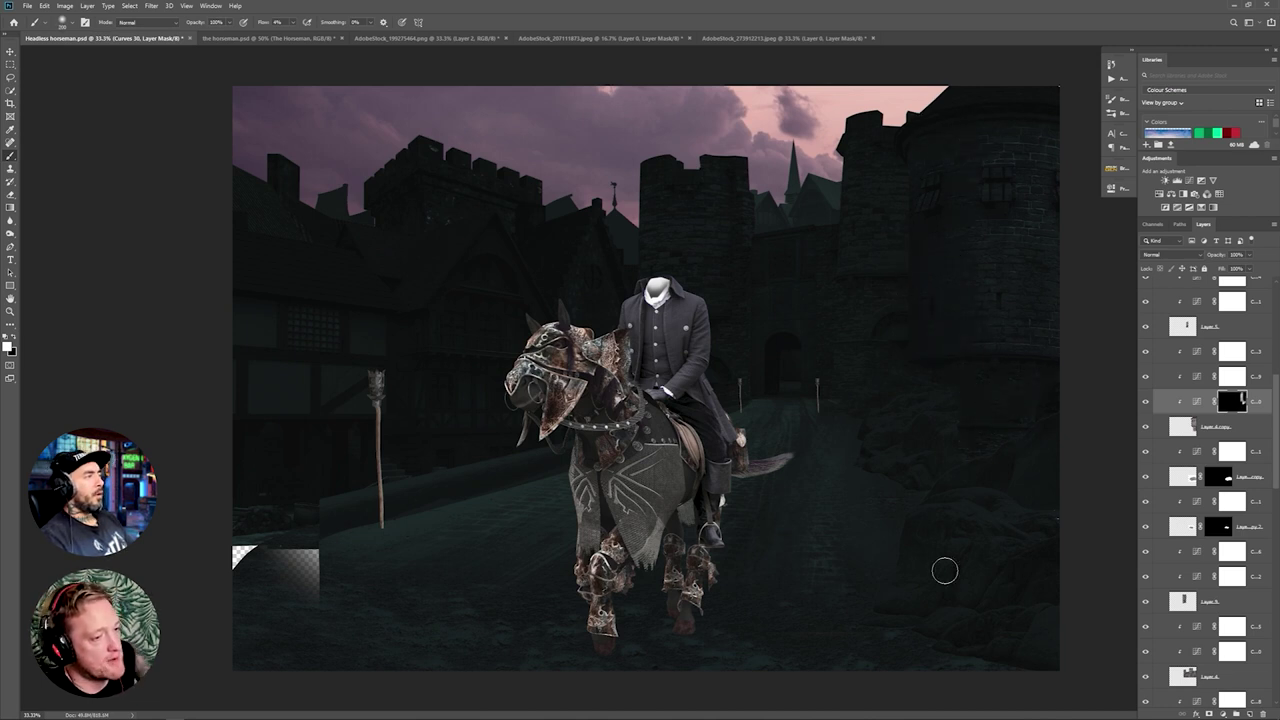
double_click(1150, 402)
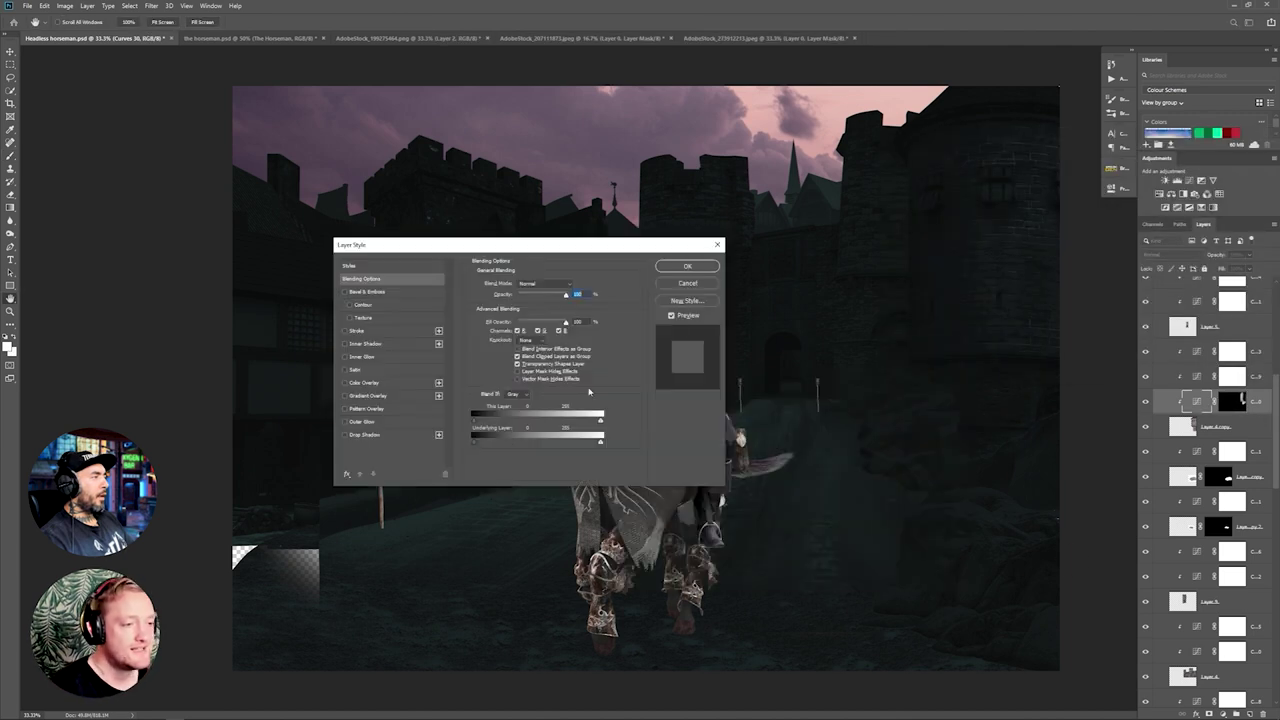
key(Return)
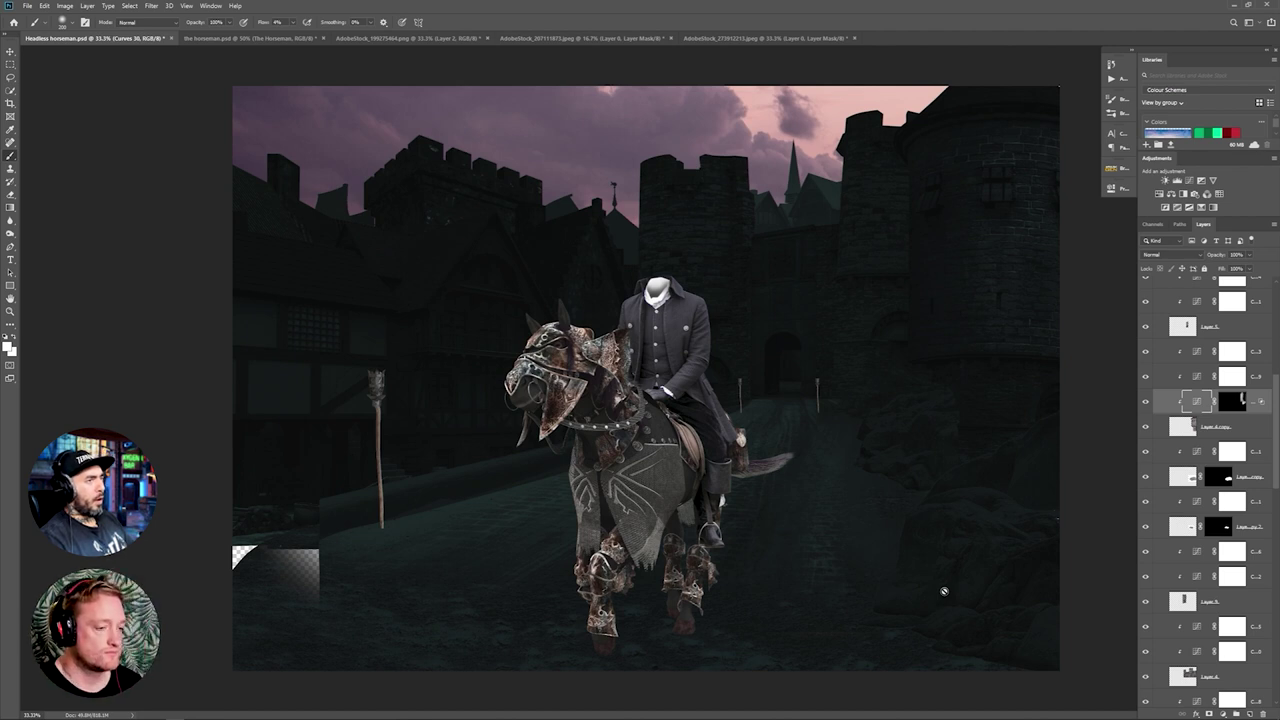
Step: Darken the sky with a Curves adjustment by lowering its highlights
drag(1275, 424, 1270, 640)
double_click(1183, 670)
drag(1086, 239, 1088, 268)
click(144, 256)
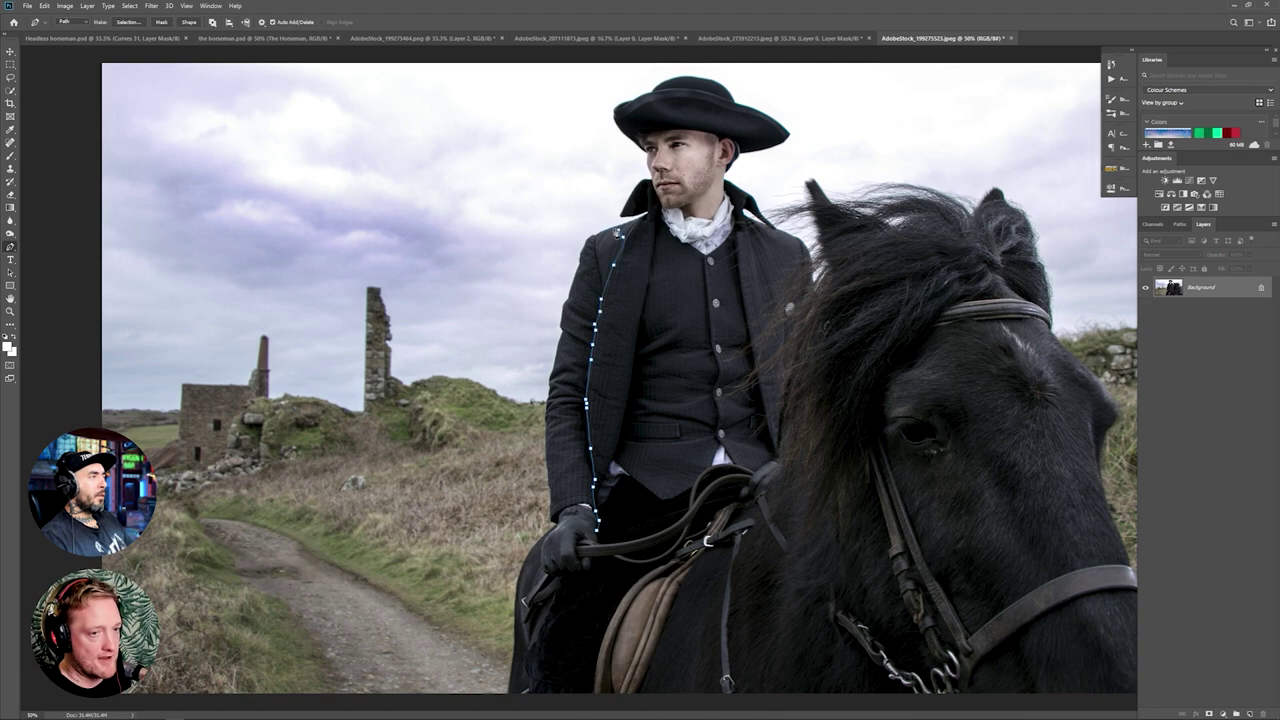
Step: In the hatted rider photo, finish tracing the sleeve and gloved hand holding the reins, and copy the arm to a new layer
scroll(558, 494, up, 2)
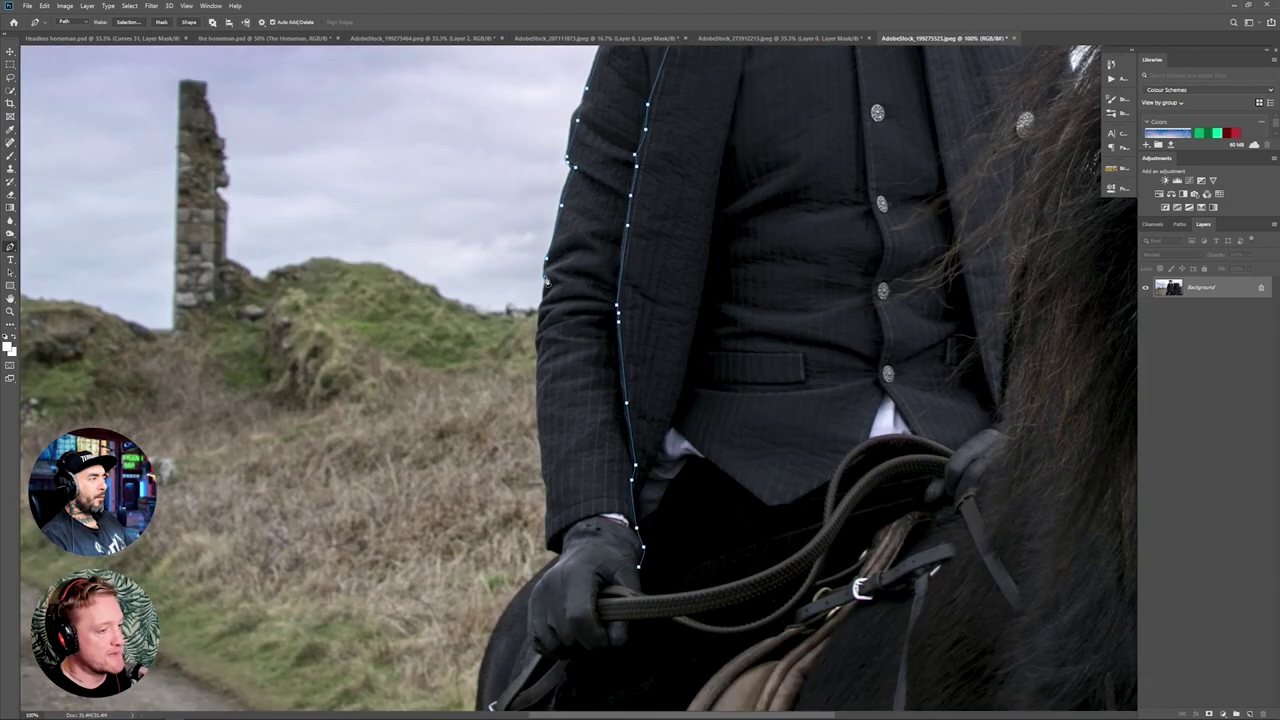
scroll(552, 553, down, 3)
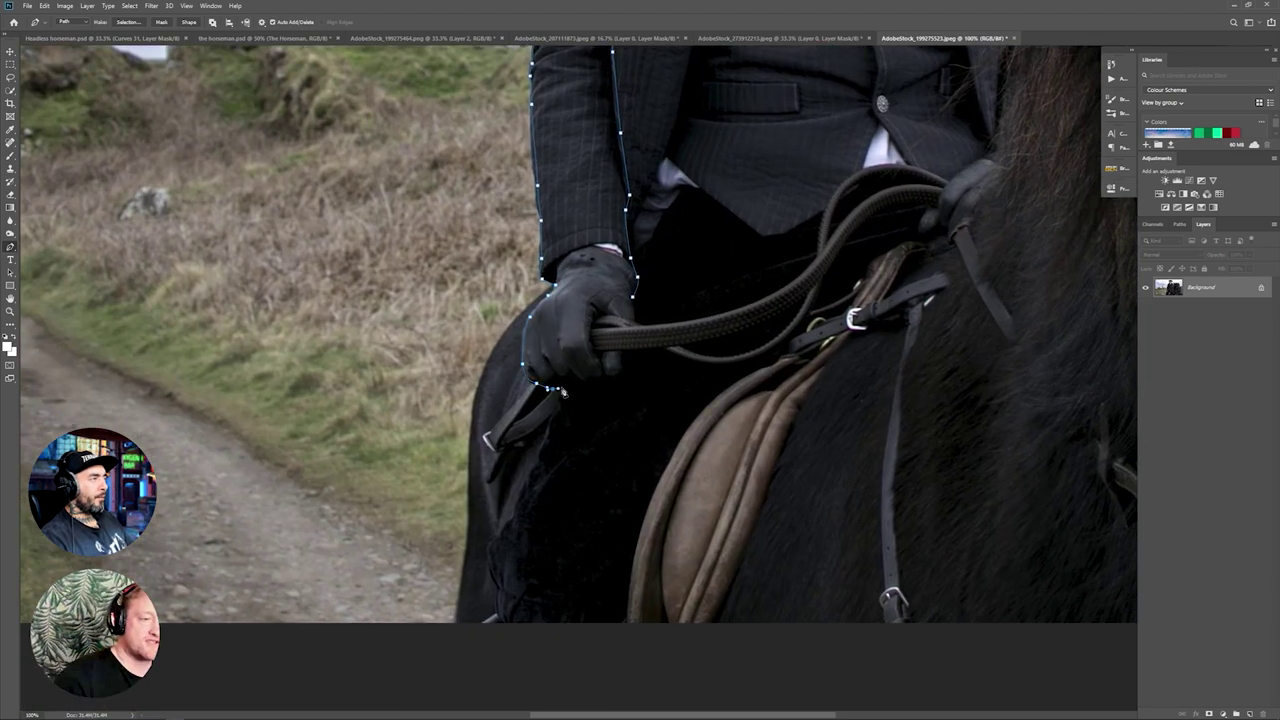
key(ctrl+Return)
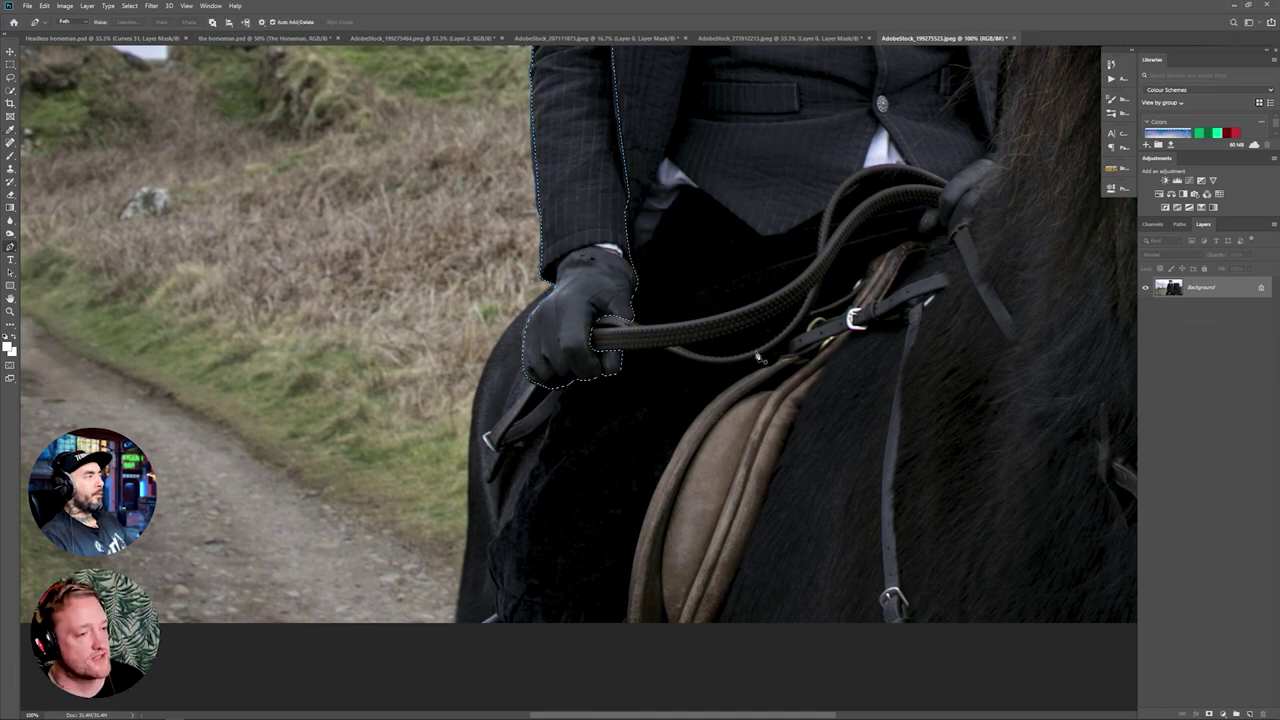
key(ctrl+j)
Step: Bring the cut-out arm into the Headless horseman composite
key(v)
drag(568, 122, 648, 350)
scroll(1236, 465, up, 1)
scroll(1236, 465, up, 10)
click(936, 38)
Step: Try the arm scaled, rotated and warped at the rider's shoulder, stretched out above the horse's head
key(ctrl+t)
drag(678, 248, 644, 391)
drag(655, 385, 673, 481)
drag(634, 438, 588, 293)
drag(538, 242, 515, 270)
right_click(602, 297)
click(624, 360)
mouse_move(632, 310)
mouse_down()
mouse_move(630, 334)
mouse_move(598, 318)
mouse_move(612, 300)
mouse_up()
key(Return)
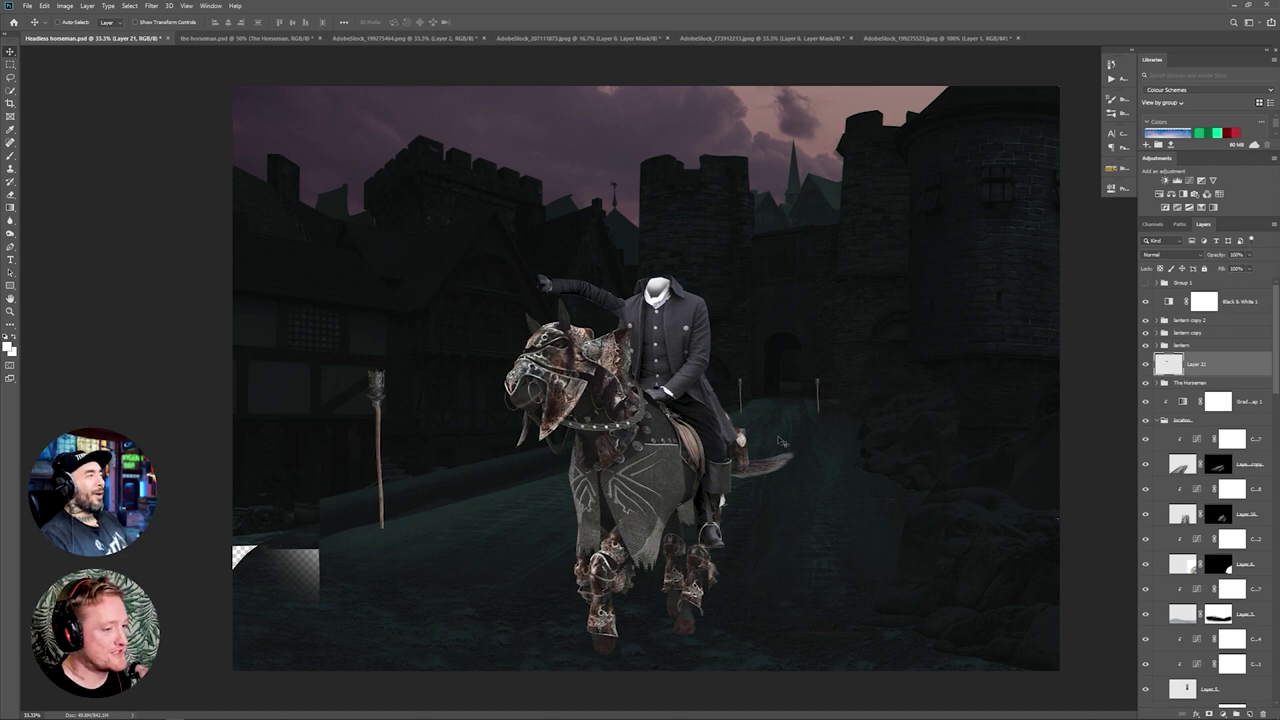
Step: Try enlarging the outstretched arm, and delete the arm layer from the composite
key(ctrl+t)
drag(537, 274, 507, 261)
key(Return)
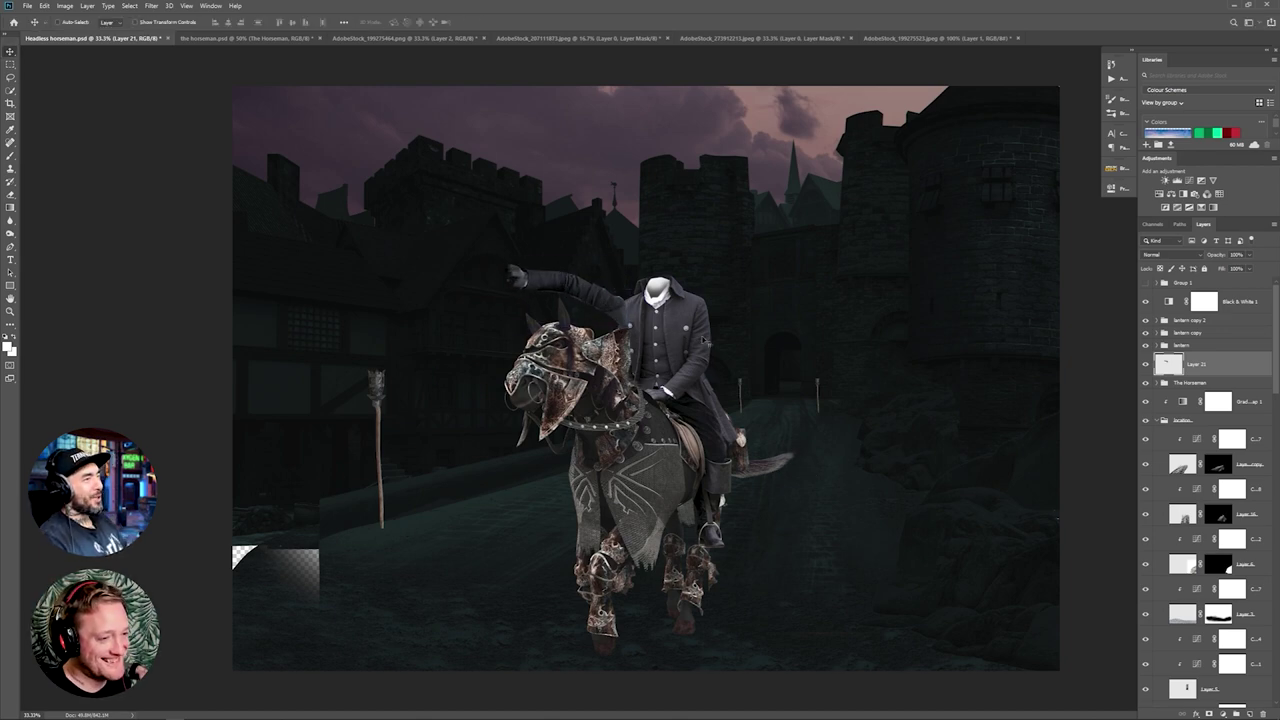
key(Delete)
click(909, 39)
click(92, 38)
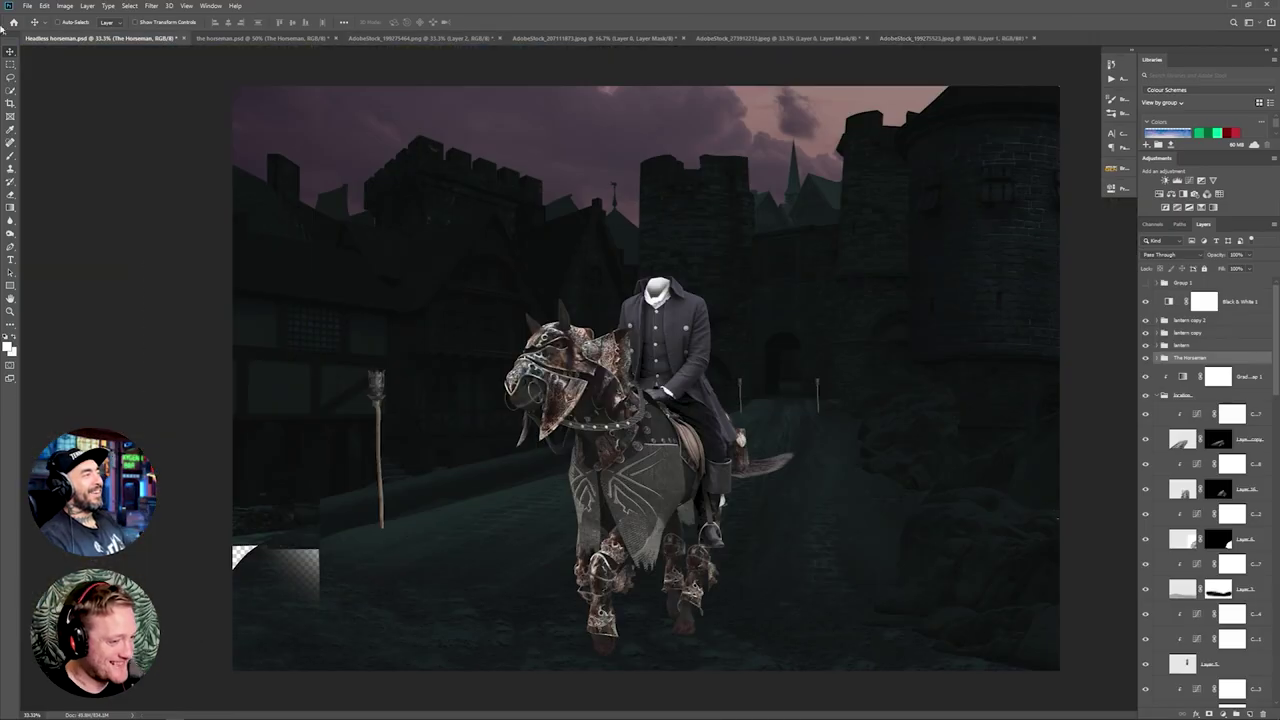
Step: Open the horned monster portrait AdobeStock_280126100.png from the Monstrs stock folder
click(27, 6)
click(38, 26)
click(82, 712)
click(122, 363)
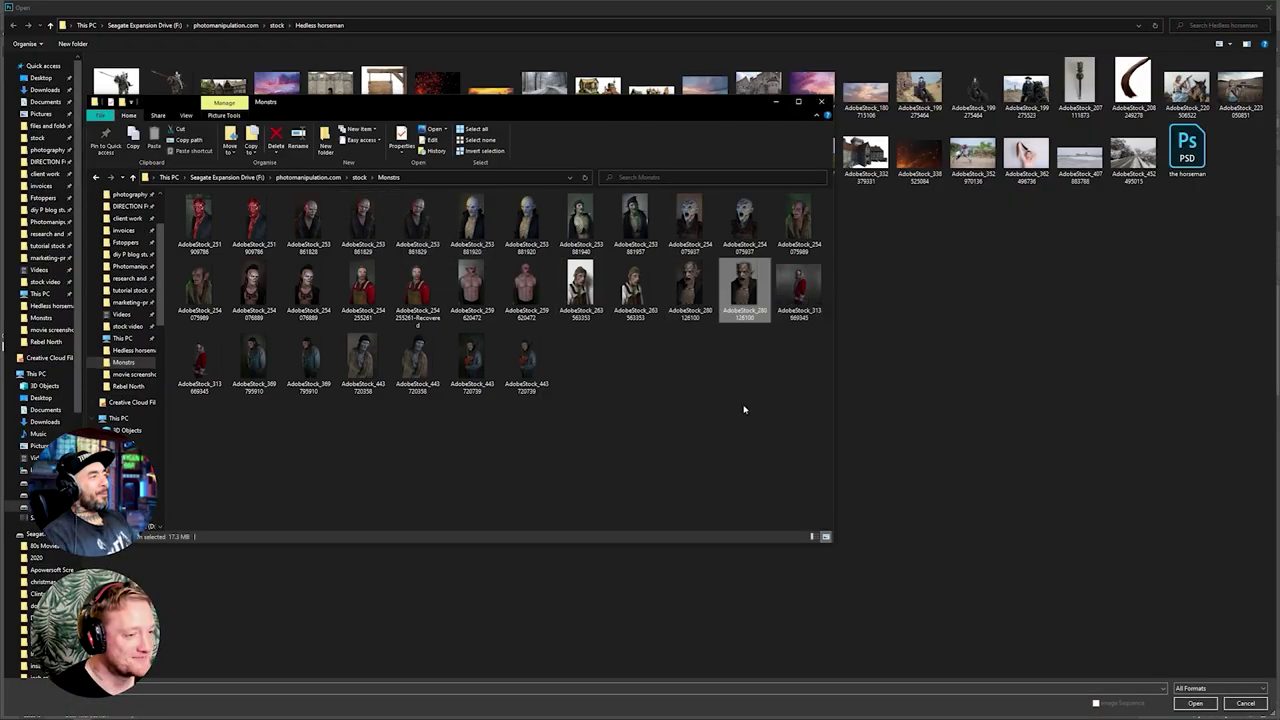
click(1246, 703)
click(1246, 703)
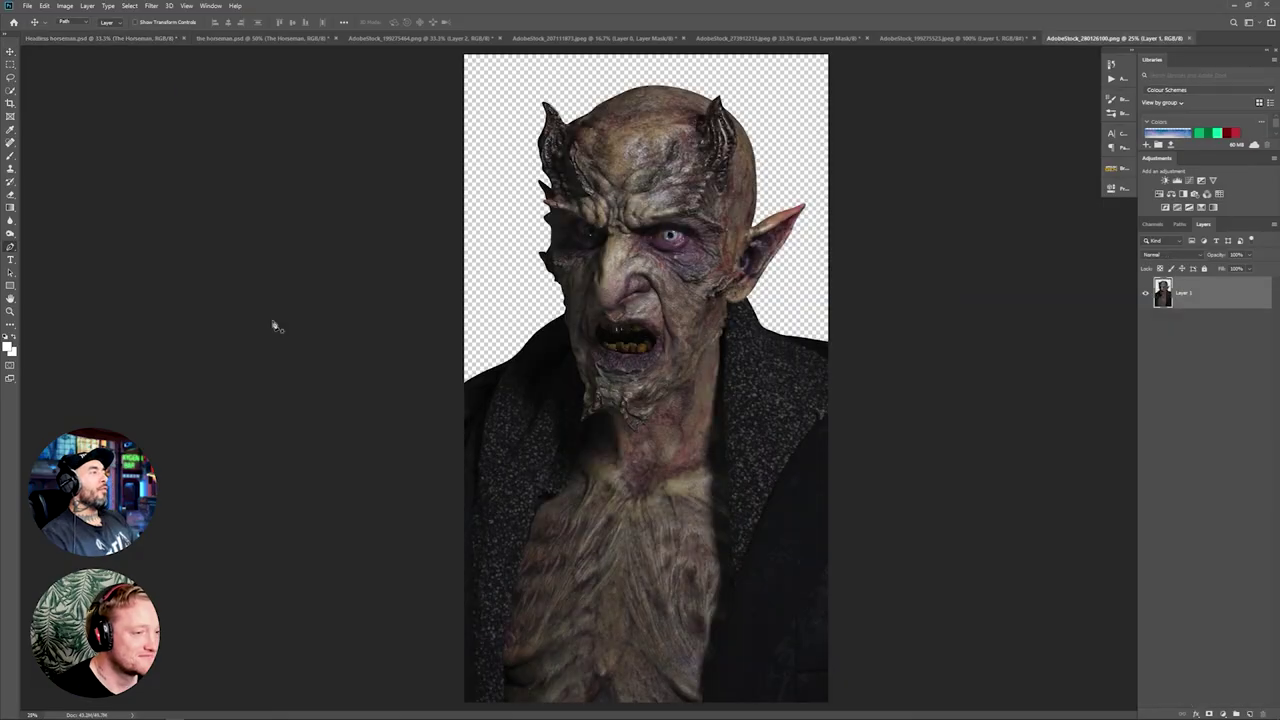
Step: Draw a closed Pen tool path along the monster's jawline and around its entire neck and body
key(p)
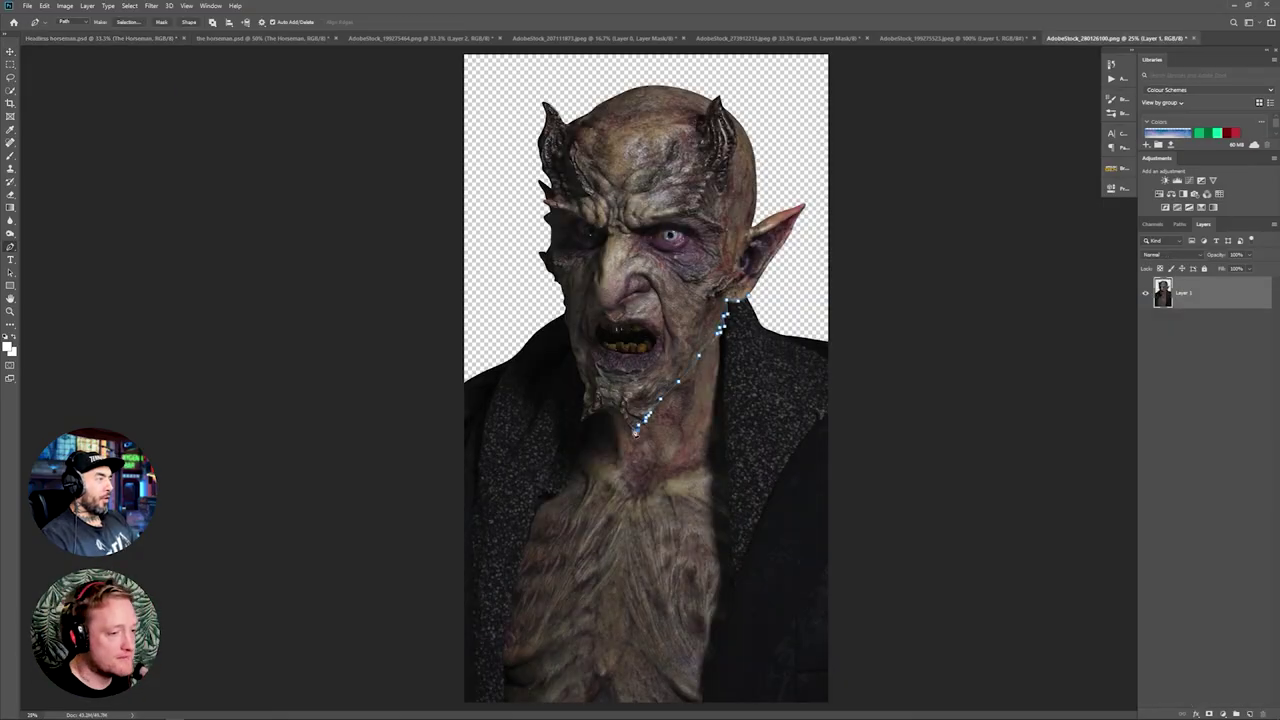
click(418, 295)
key(ctrl+minus)
click(417, 655)
drag(738, 657, 763, 654)
click(714, 324)
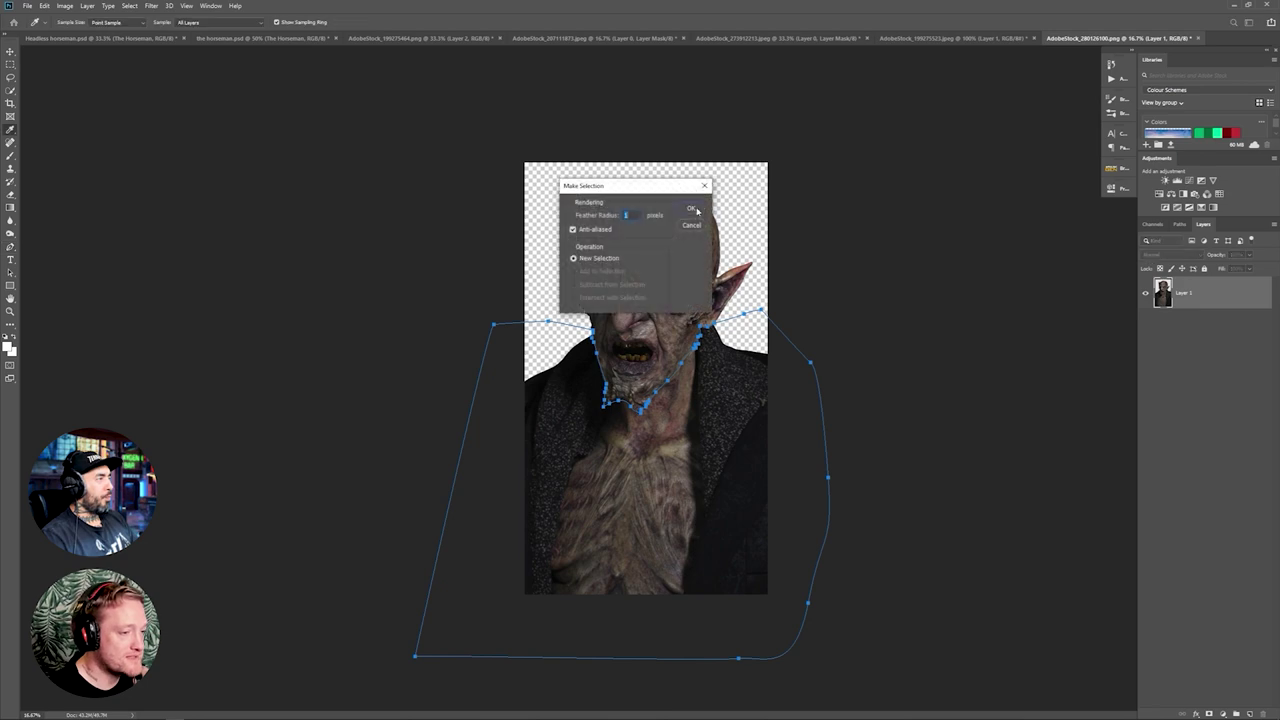
Step: Load the path as a new anti-aliased selection to delete the monster's neck and body, leaving only the head
click(691, 209)
key(Delete)
key(ctrl+d)
Step: Move the monster head into the horseman composition, scale it down and place it beside the rider
key(v)
drag(654, 358, 704, 218)
key(ctrl+t)
drag(693, 316, 1059, 343)
drag(692, 86, 968, 438)
drag(1024, 488, 740, 366)
key(Return)
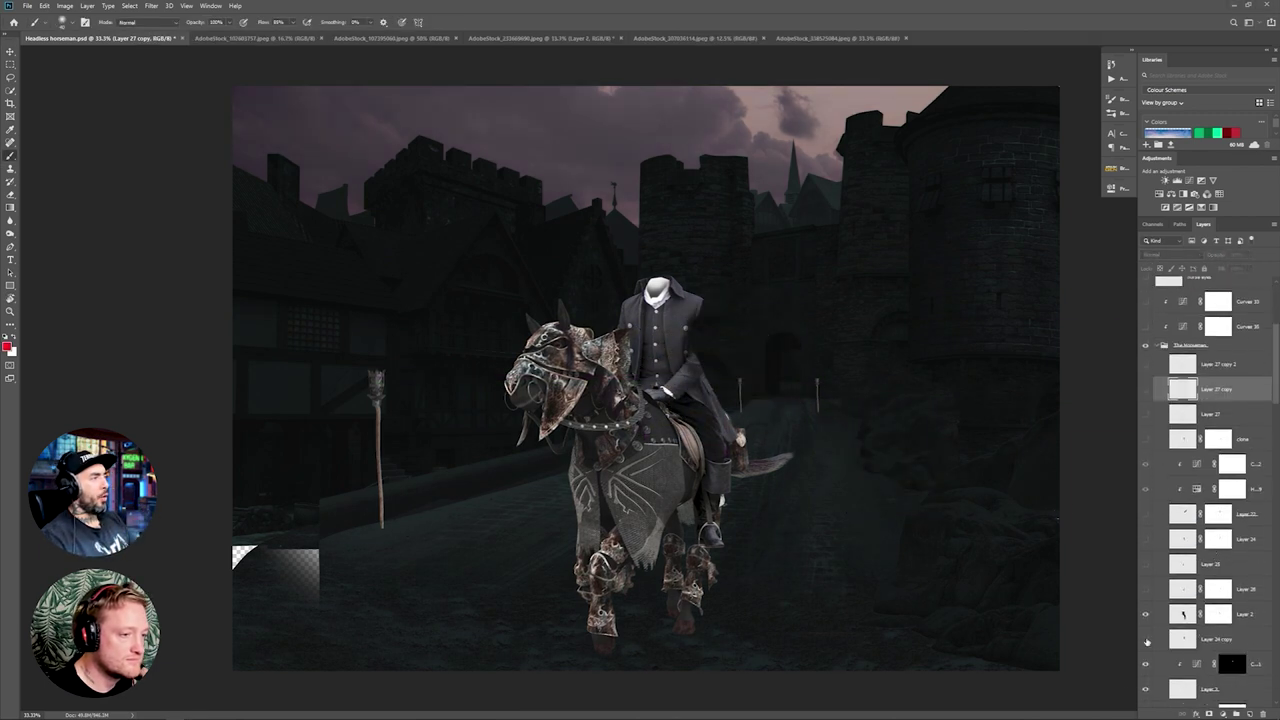
Step: Show the hidden layers in The Horseman group from Layer 24 copy up to the clone layer
drag(1146, 640, 1147, 441)
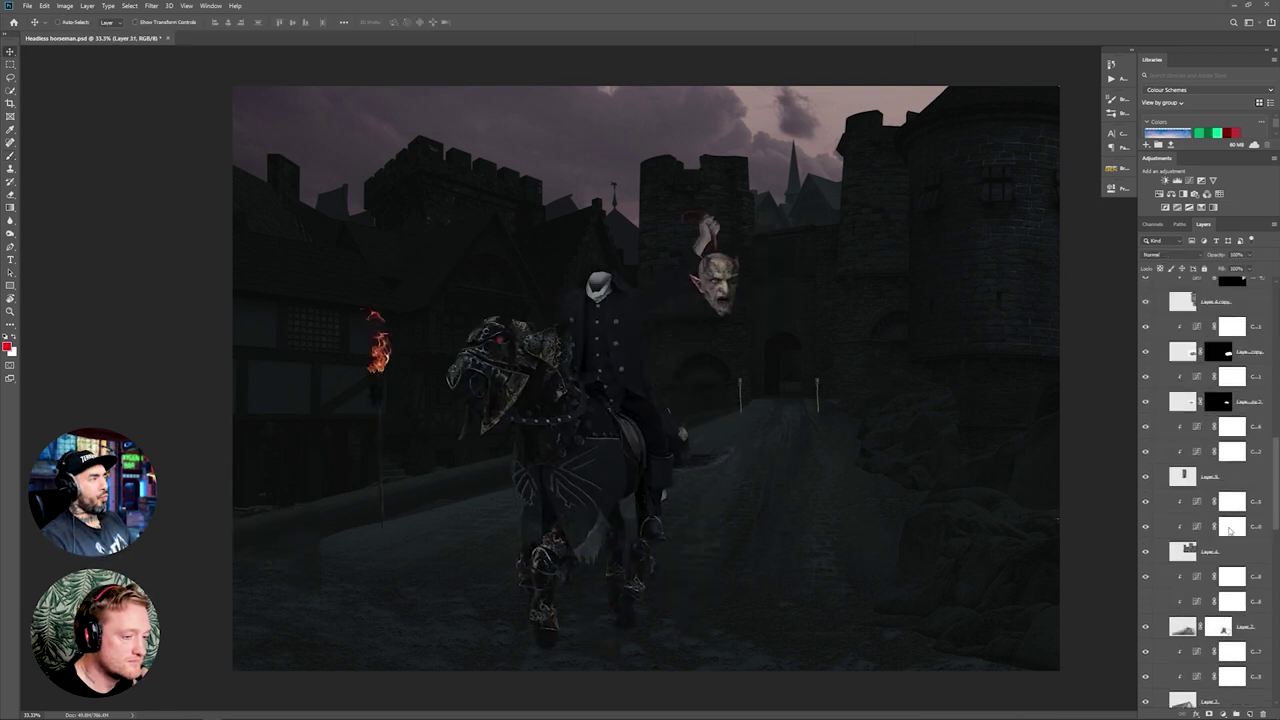
Step: Brush black on the layer masks of Layer 3 and Layer 1 to blend the low wall near the torch
scroll(1215, 450, up, 3)
click(1216, 340)
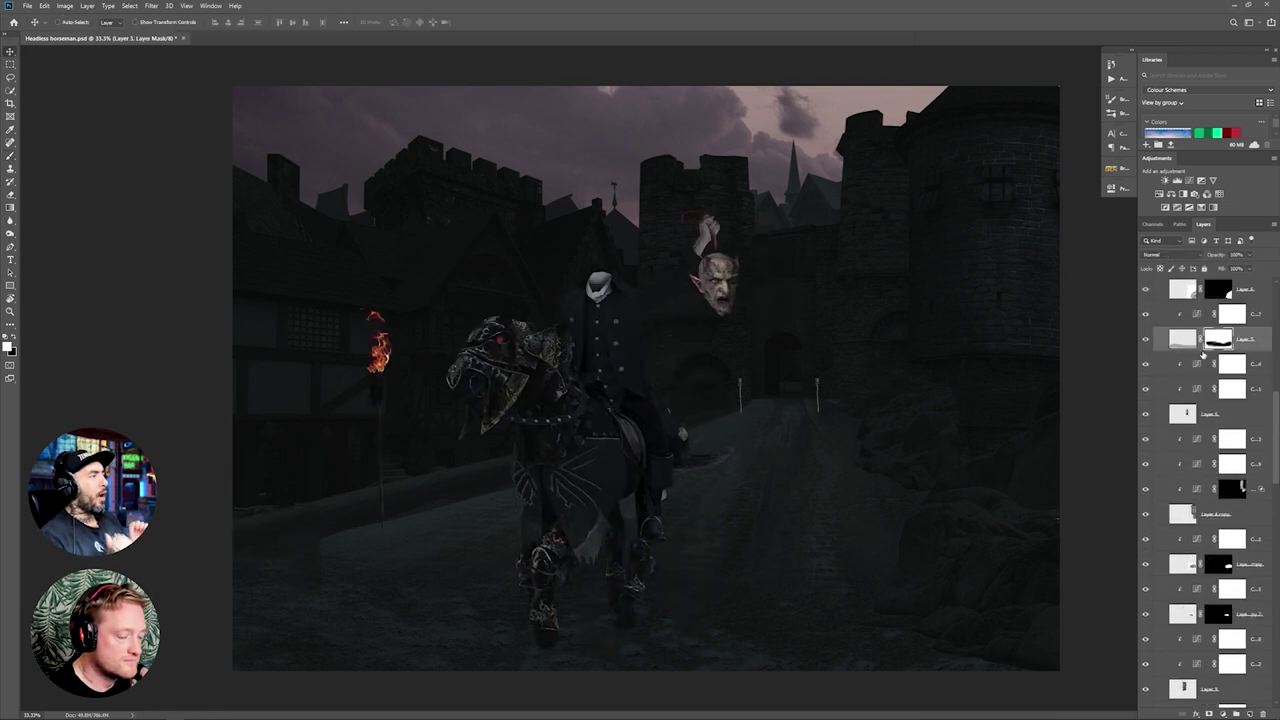
key(b)
key(x)
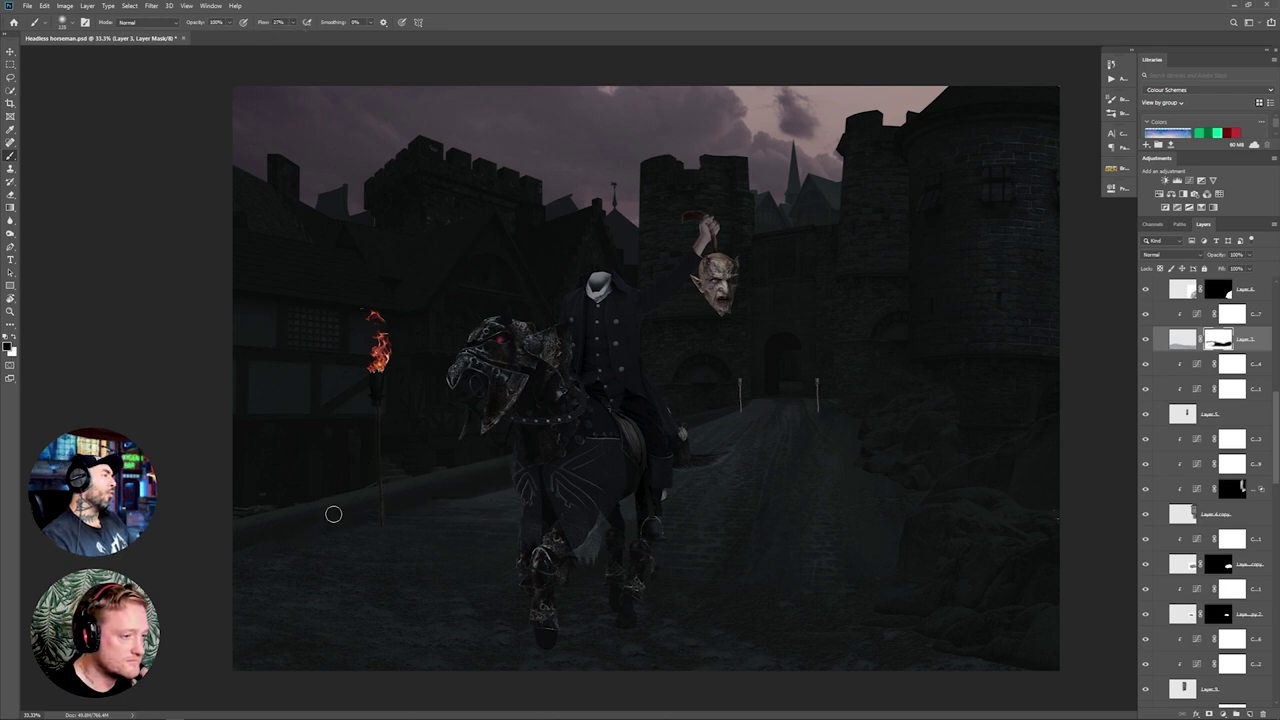
scroll(1174, 562, down, 7)
click(1182, 412)
click(1217, 412)
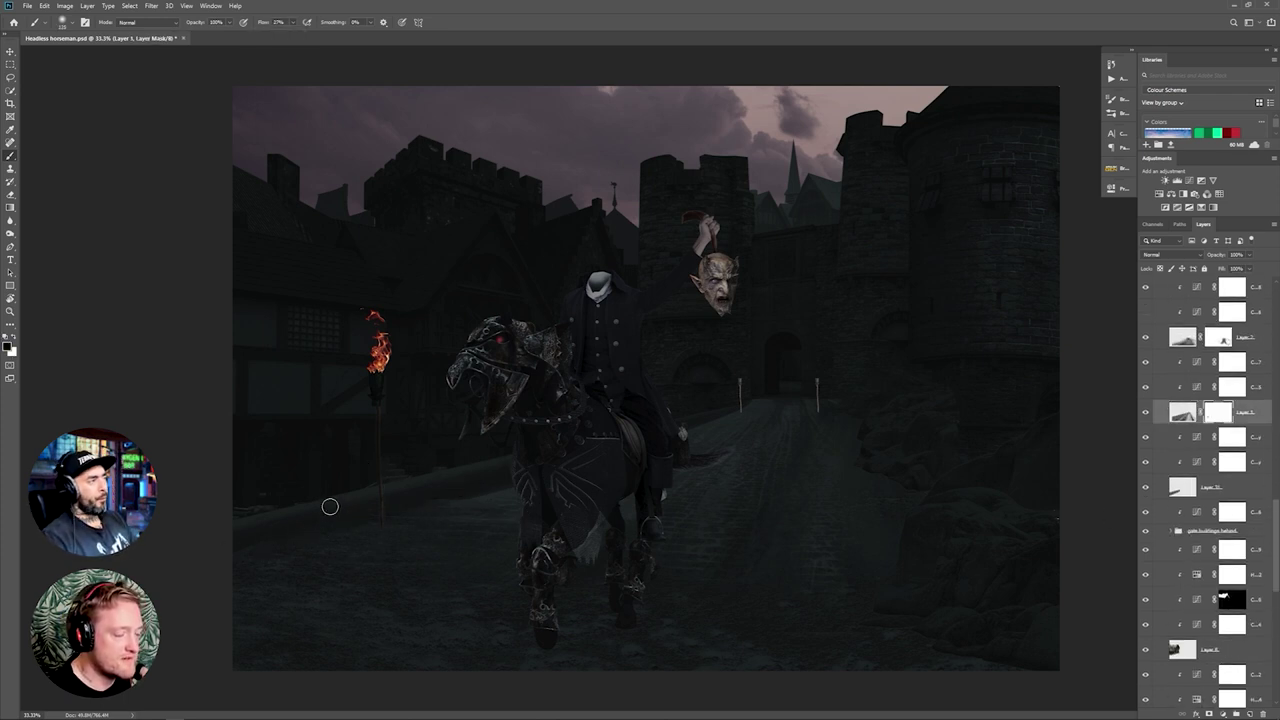
Step: Rename the torch flame layer as lantern fire and add a new layer above it set to Color Dodge
scroll(1215, 450, up, 5)
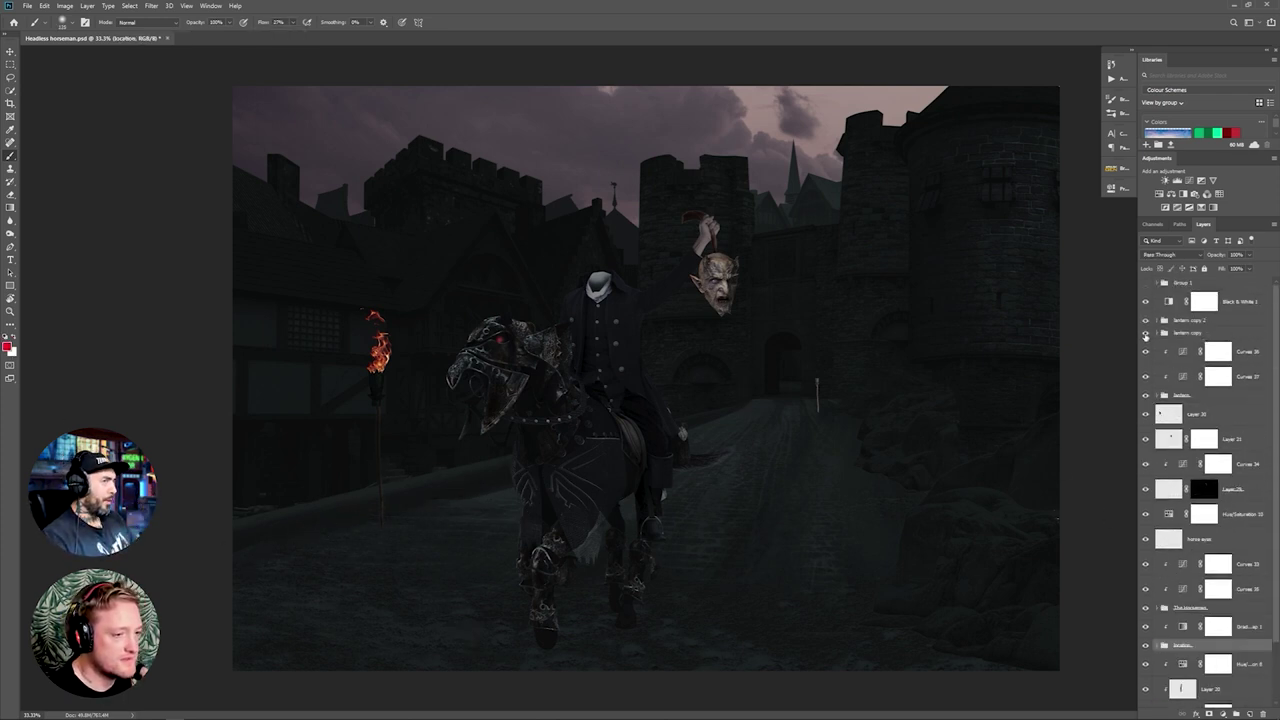
click(1249, 351)
click(1205, 415)
key(ctrl+alt+shift+n)
click(1205, 440)
click(1202, 416)
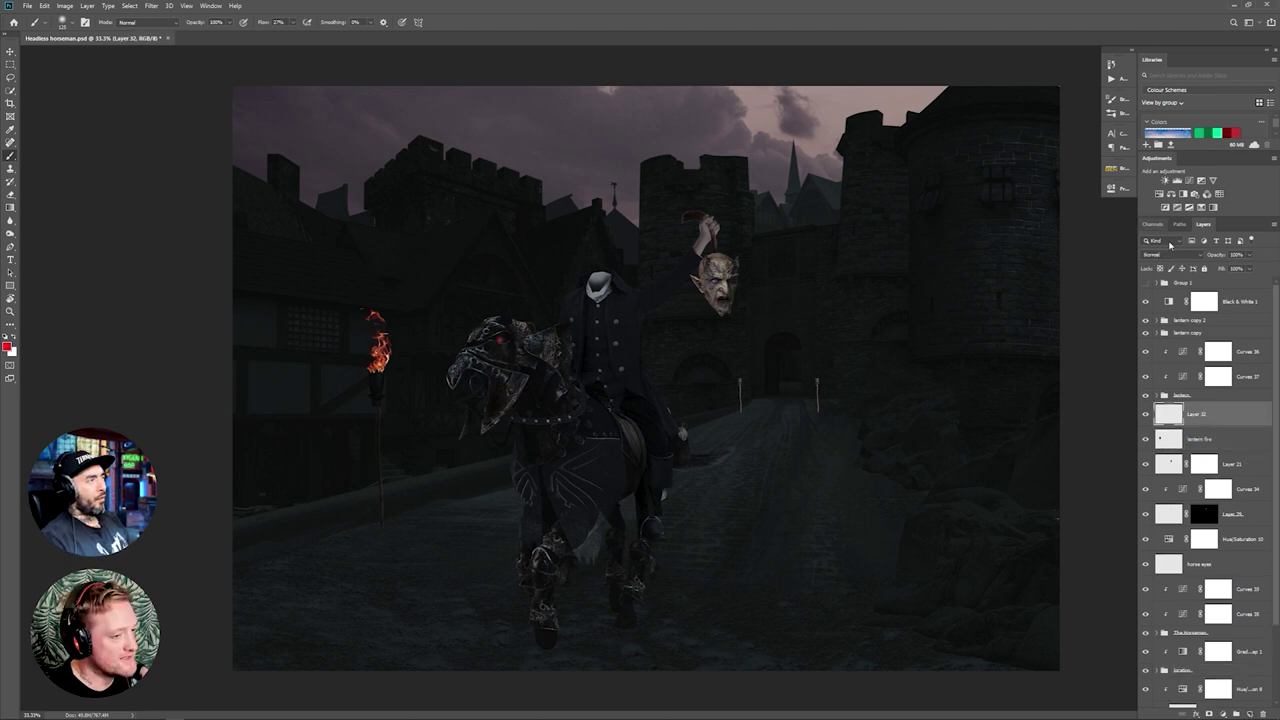
click(1168, 255)
click(1155, 346)
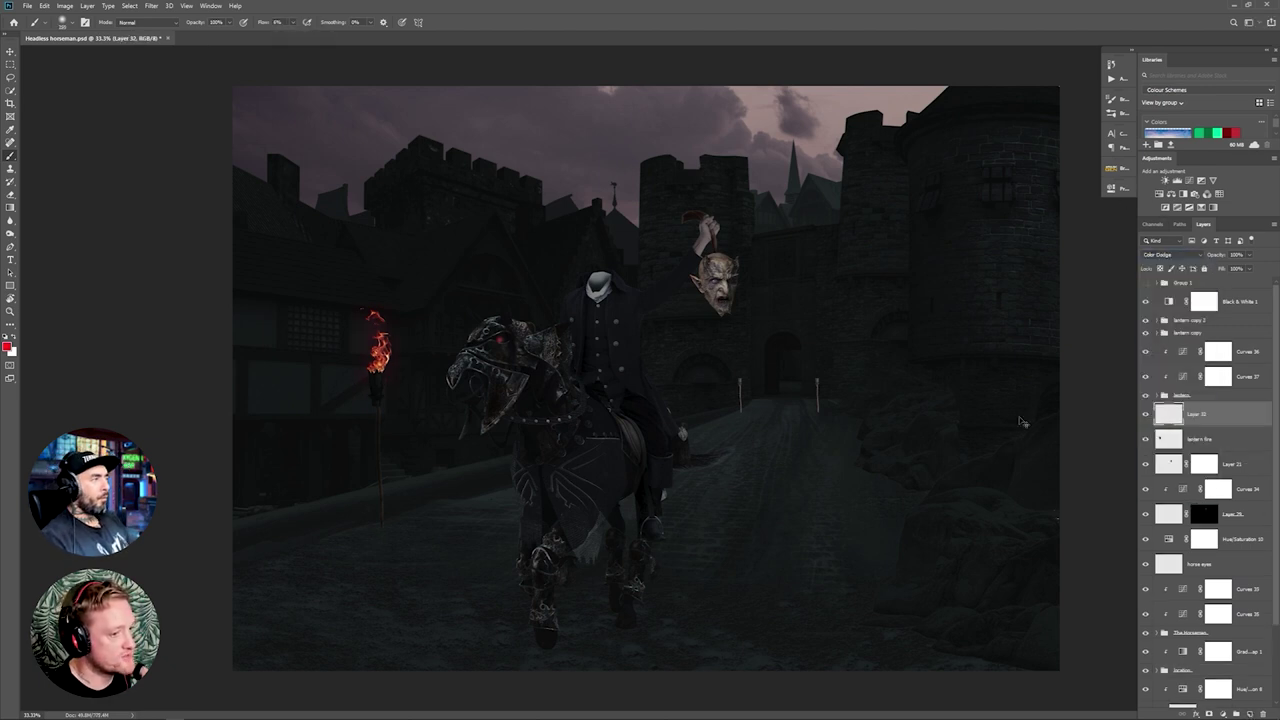
Step: Paint a soft orange glow over the near torch's flame on the new layer, blended with Linear Dodge (Add)
key(z)
click(7, 347)
drag(368, 286, 368, 280)
key(Return)
key(b)
drag(382, 353, 370, 316)
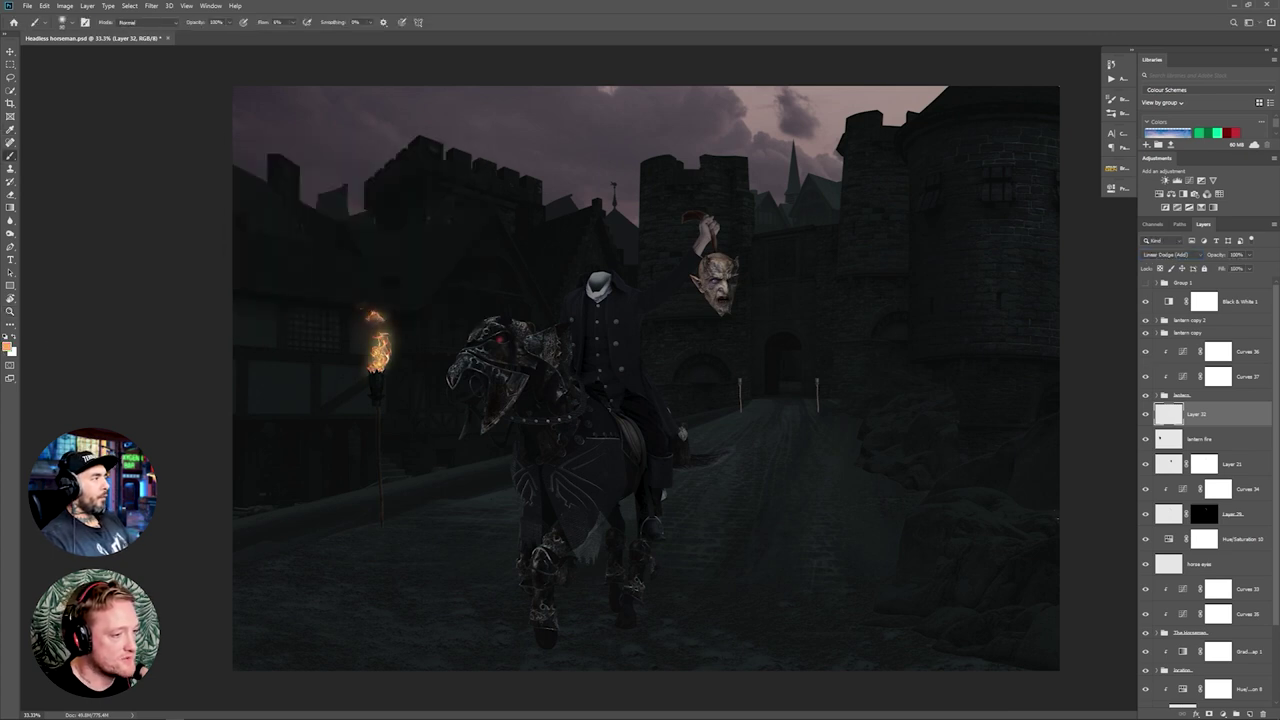
drag(377, 371, 388, 345)
Step: Lower the fill of the torch glow layer to soften its brightness
click(1240, 302)
click(1232, 414)
click(1249, 269)
mouse_move(1250, 281)
mouse_down()
mouse_move(1209, 282)
mouse_move(1230, 282)
mouse_up()
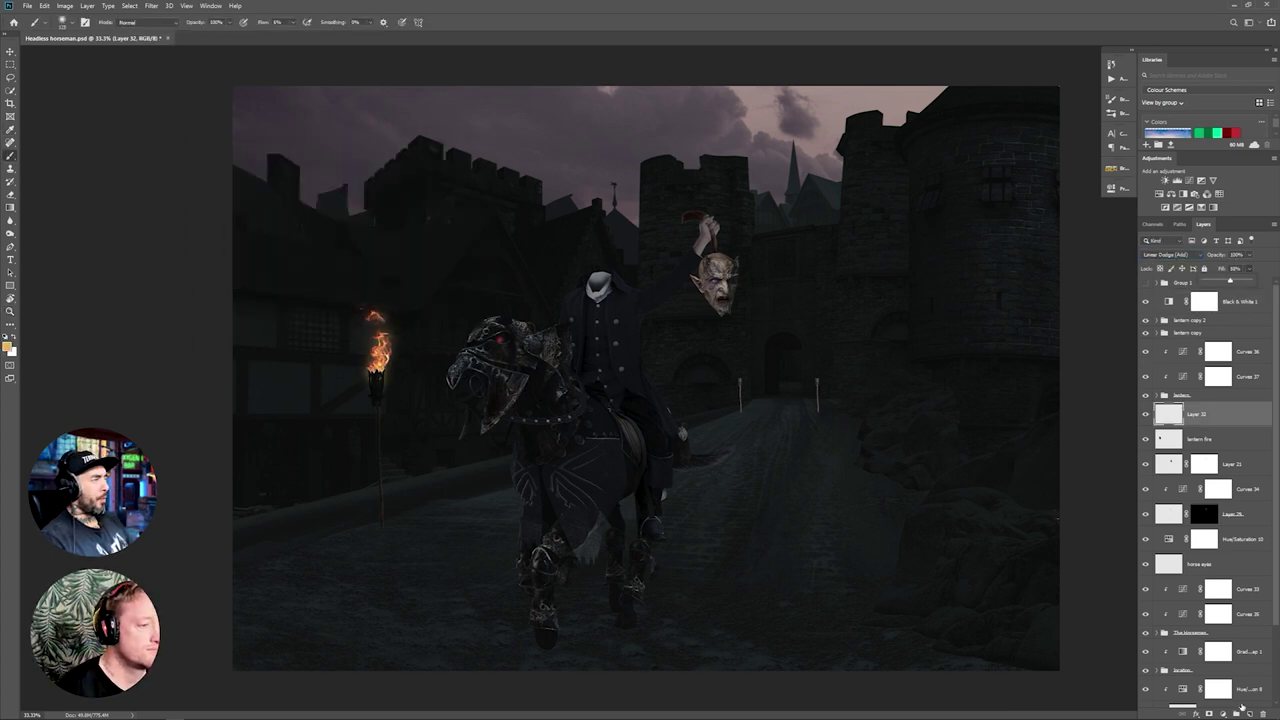
Step: Add another glow layer above the torch flame, change its blend mode and choose a red-orange brush colour
click(1249, 714)
click(1172, 255)
click(1158, 345)
click(7, 347)
drag(368, 280, 368, 287)
drag(347, 213, 350, 256)
key(Return)
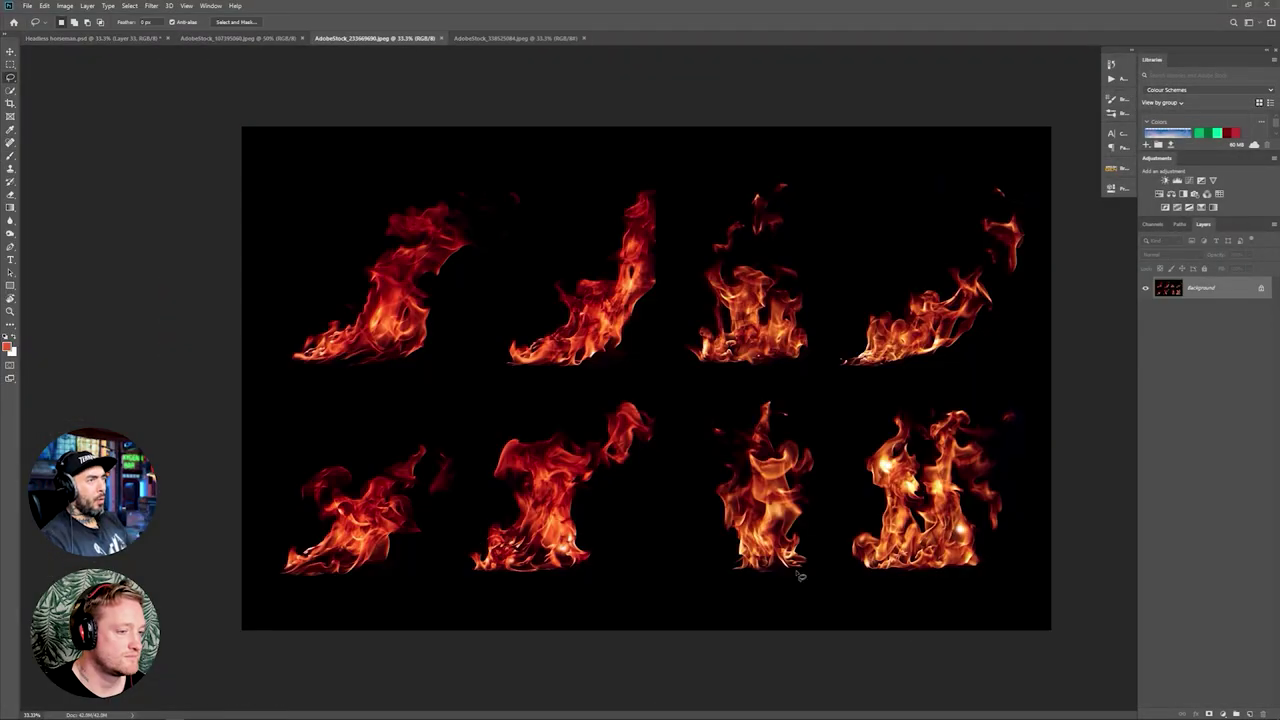
Step: Copy the tall narrow flame in the lower row of the fire sheet into the horseman scene and shrink it for a distant torch
drag(800, 575, 798, 578)
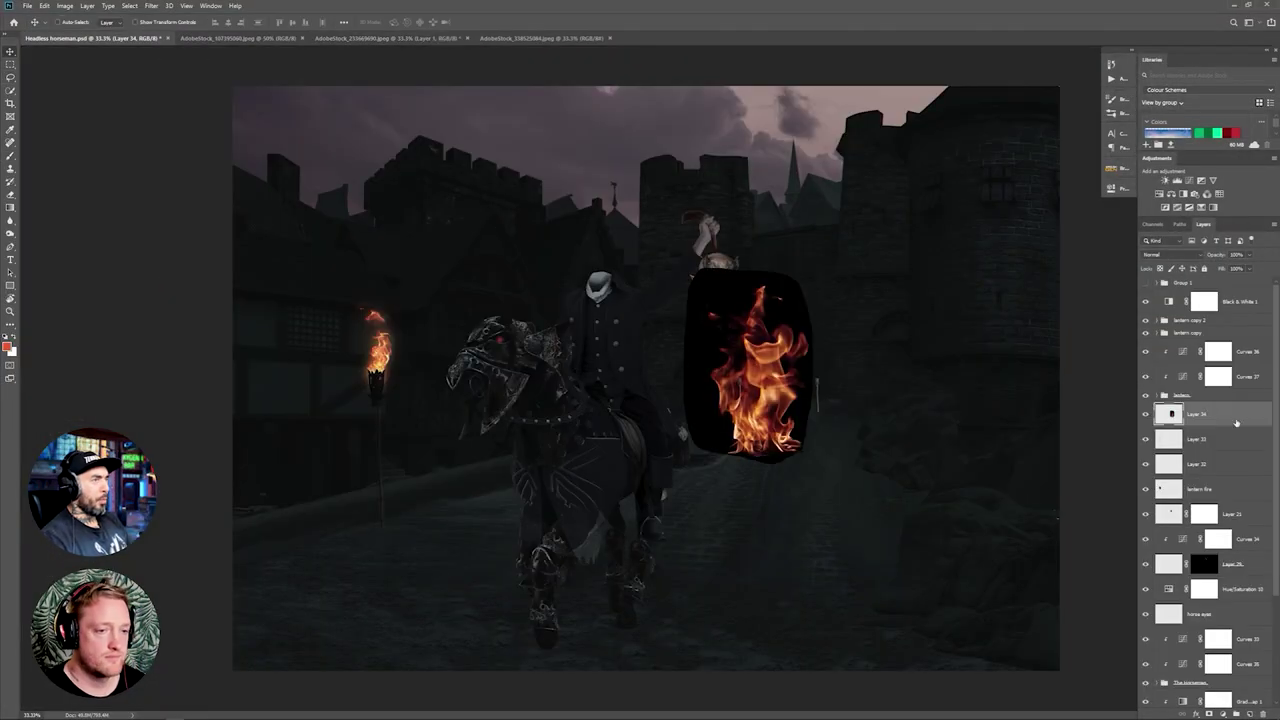
key(ctrl+t)
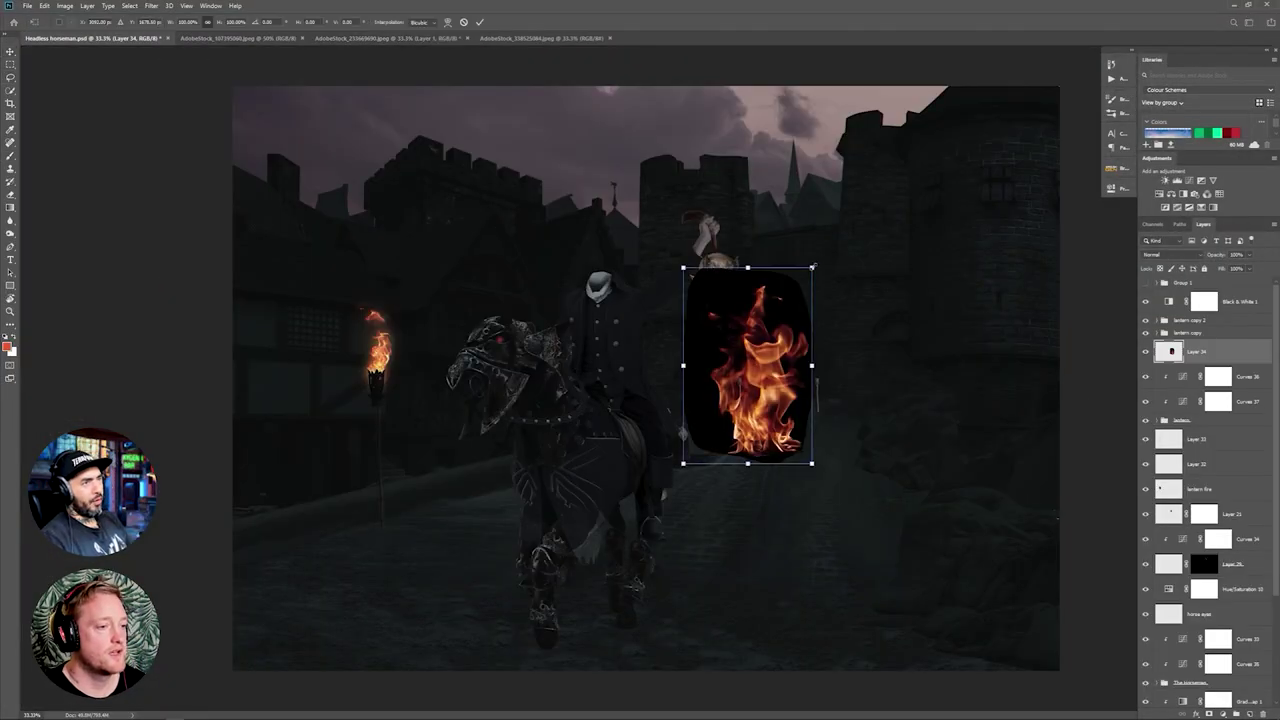
drag(823, 271, 765, 378)
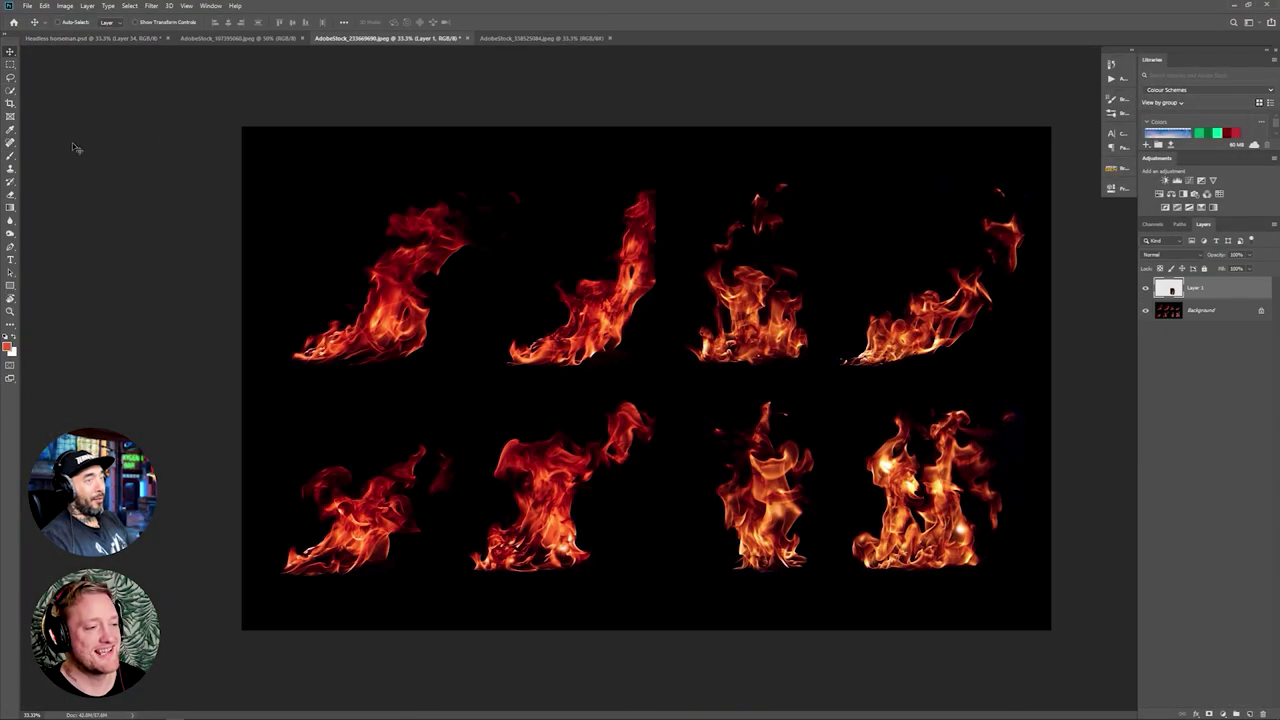
Step: Copy a slanted flame from the fire sheet onto the other distant torch and blend away its black background
drag(432, 355, 408, 384)
key(ctrl+j)
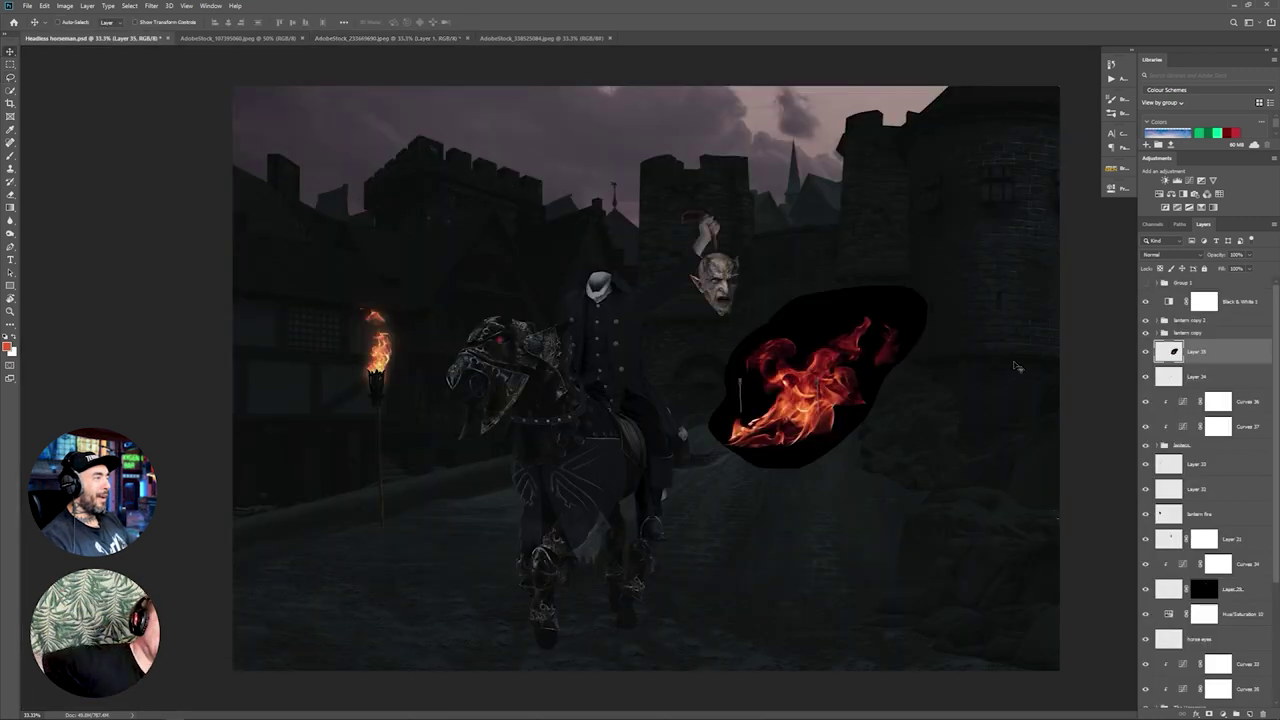
key(Return)
drag(716, 461, 818, 376)
click(1172, 255)
click(1162, 338)
Step: Duplicate the Curves 36 and Curves 37 adjustments and clip the copies to the lantern copy group
click(1172, 427)
shift+click(1170, 402)
key(ctrl+j)
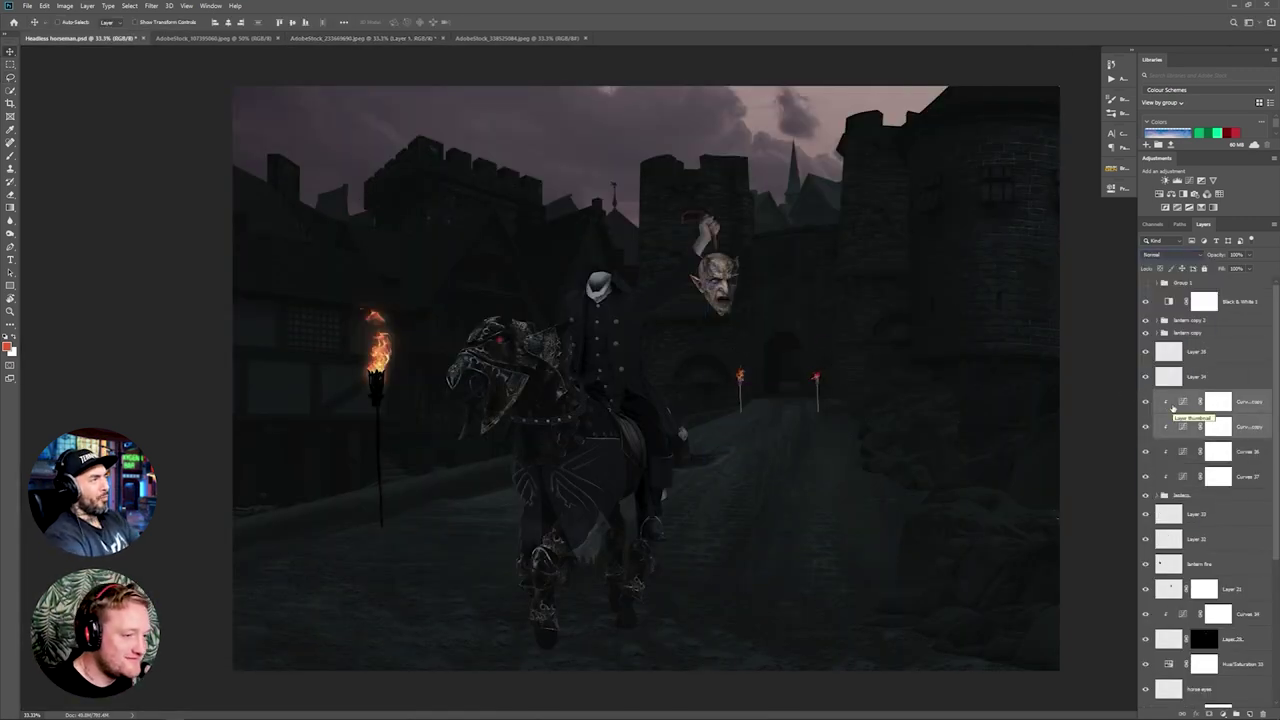
drag(1170, 402, 1178, 314)
alt+click(1163, 376)
alt+click(1172, 352)
Step: Duplicate the two Curves adjustments again and clip them to the lantern copy 2 group
key(ctrl+j)
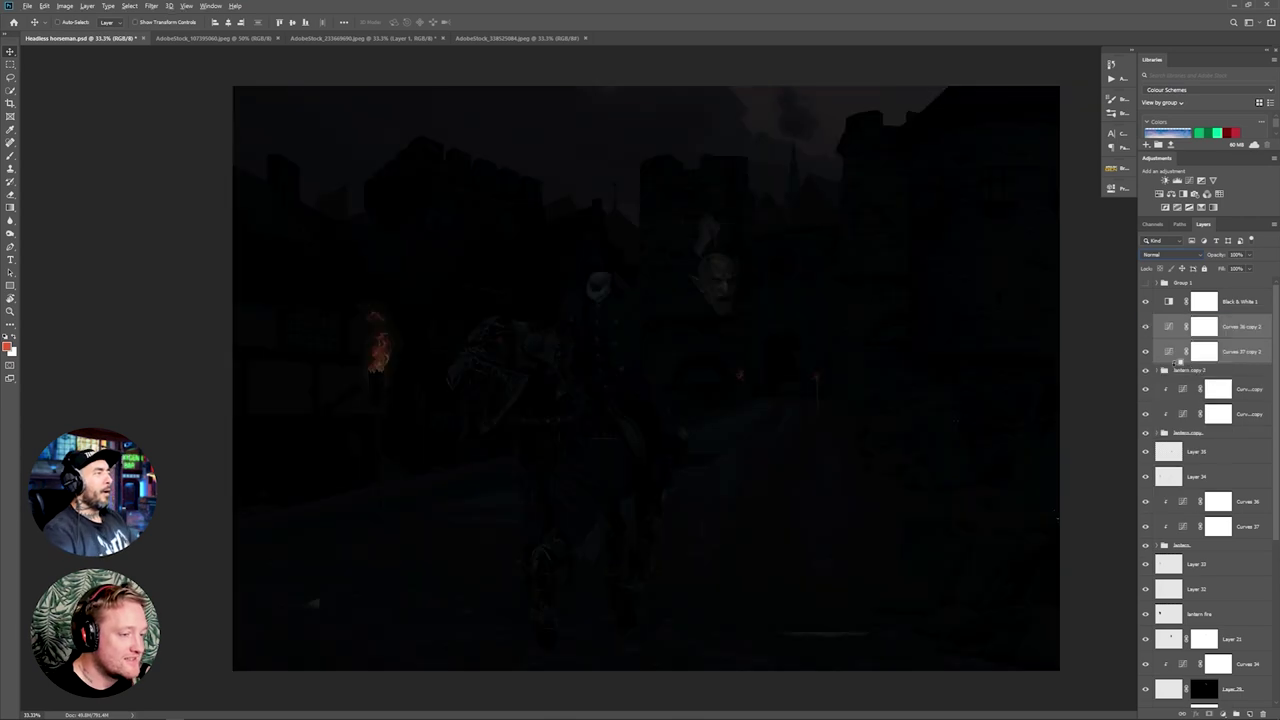
alt+click(1170, 364)
alt+click(1170, 339)
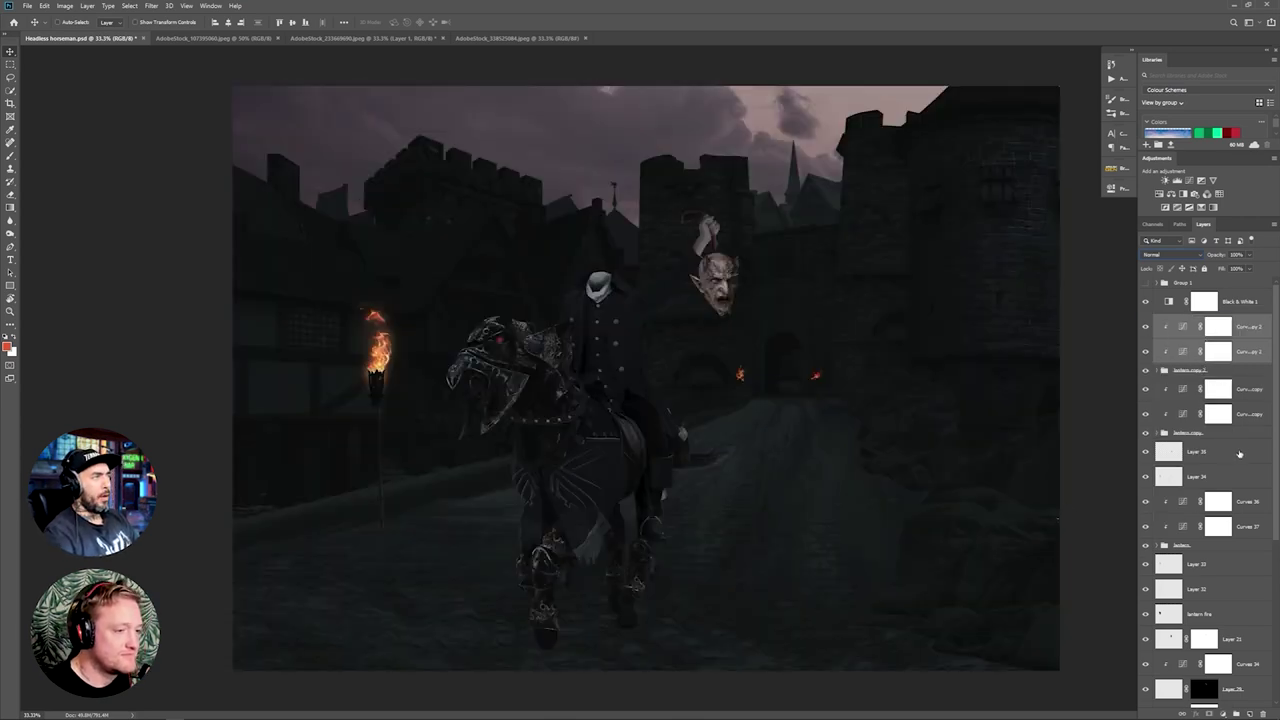
Step: Add a new layer named lantern glow below the Black & White adjustment and set it to Linear Dodge (Add)
key(ctrl+shift+alt+n)
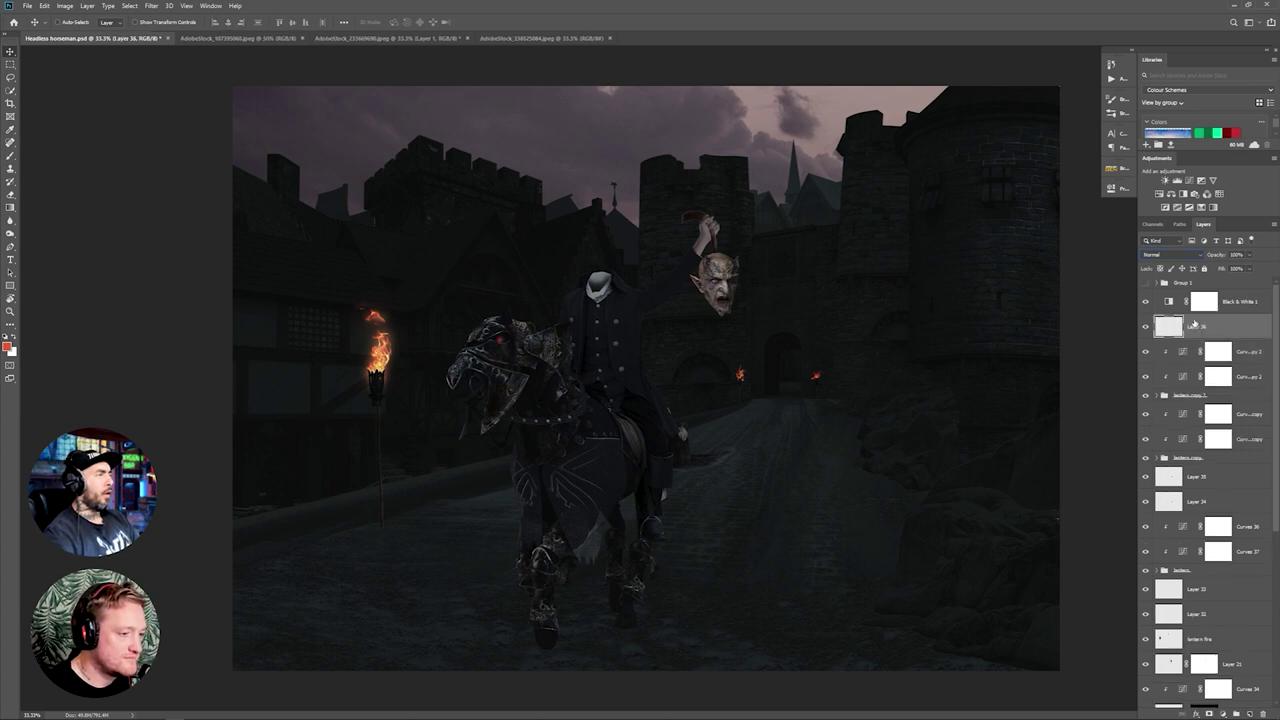
text(glow)
key(Return)
key(b)
click(1172, 255)
click(1162, 348)
Step: Sample a warm orange from the torch flame and paint soft glows over the two distant torches at 52% fill
click(7, 347)
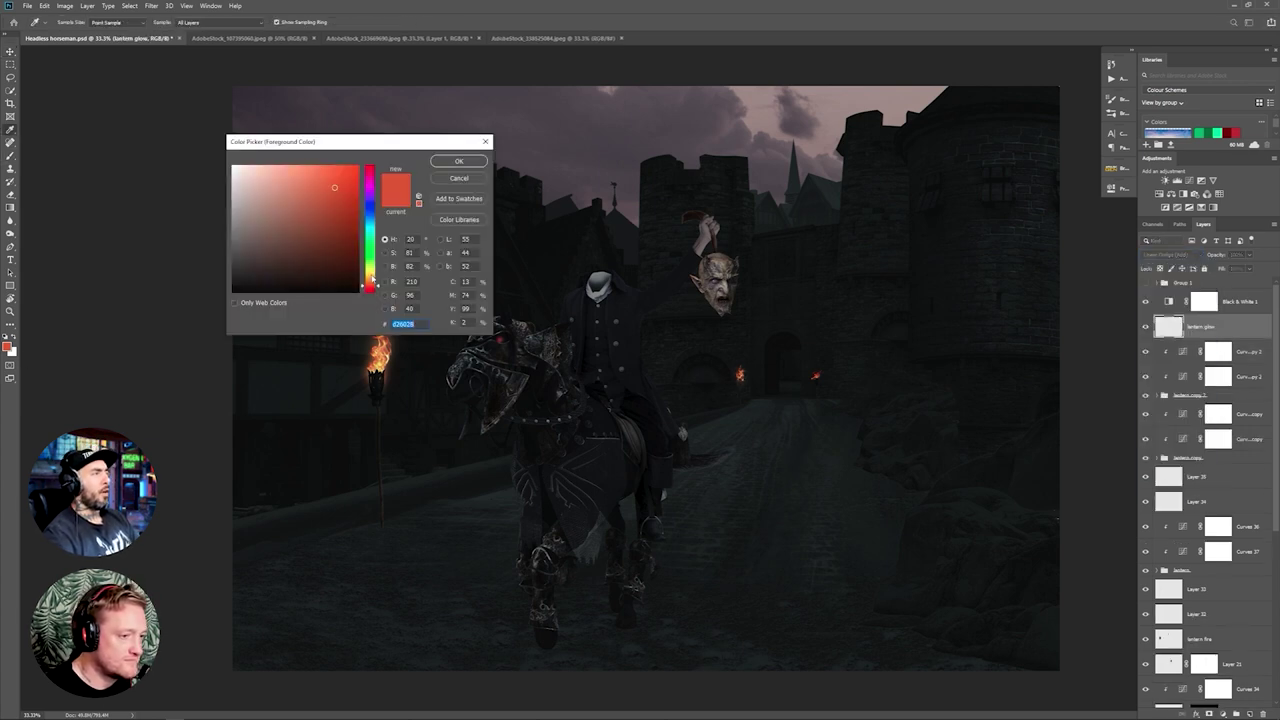
click(379, 355)
click(457, 160)
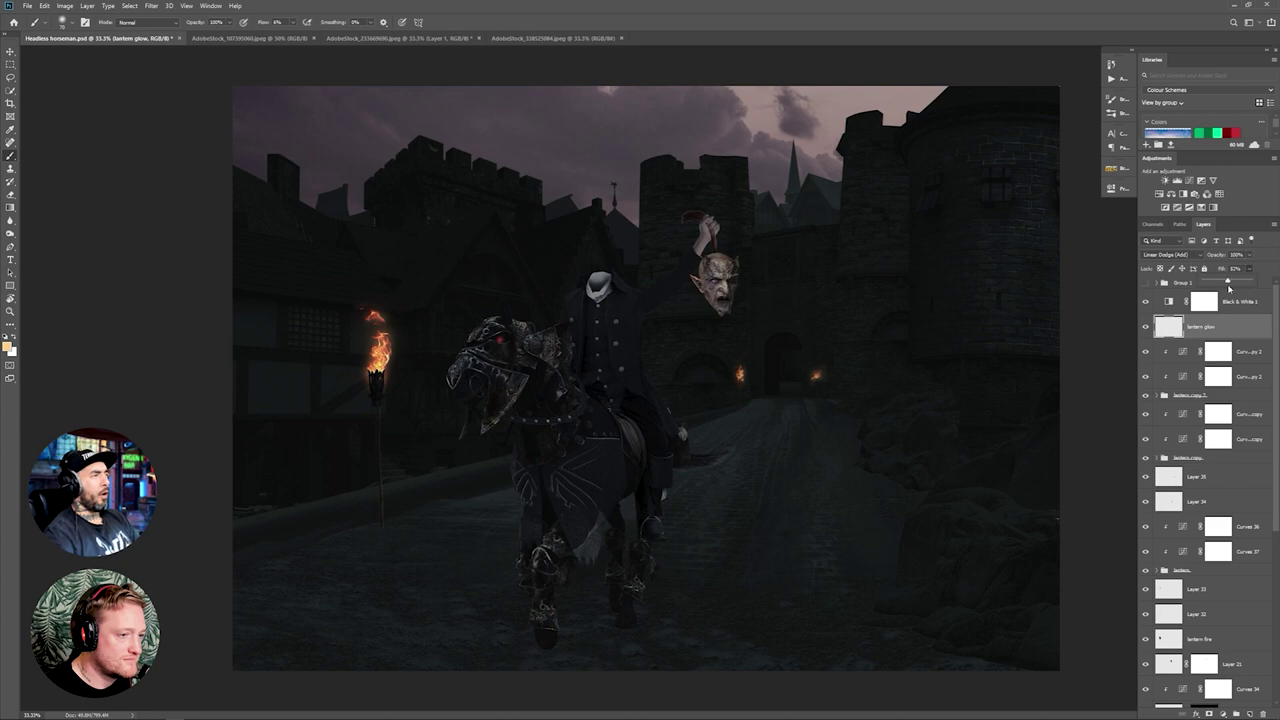
Step: Add a Color Dodge layer above lantern glow and choose a deep red-orange brush colour
key(ctrl+shift+alt+n)
click(1172, 255)
click(1162, 339)
click(7, 347)
click(378, 352)
click(457, 160)
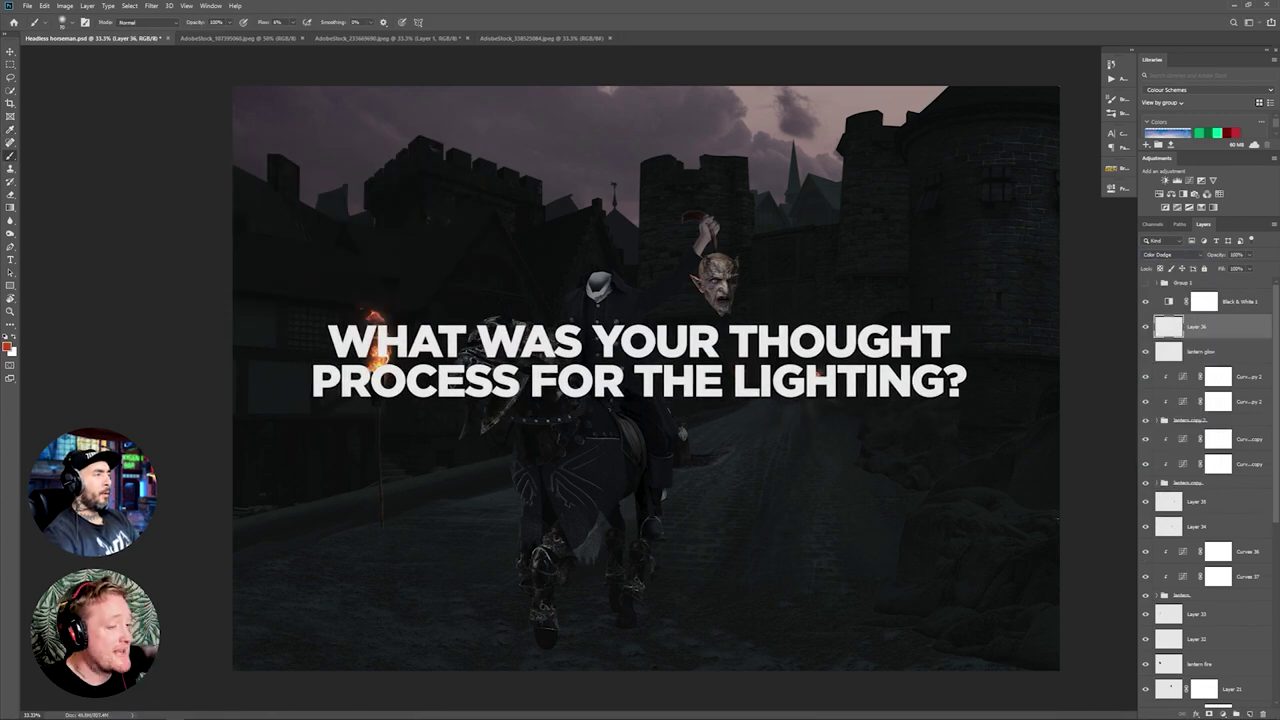
Step: Copy the whole fire sparks image into the horseman document and set its blend mode to Screen
click(238, 38)
key(ctrl+a)
key(ctrl+c)
click(92, 38)
key(ctrl+v)
click(1172, 255)
click(1162, 333)
Step: Scale the sparks layer down and position it over the near torch's flame
key(ctrl+t)
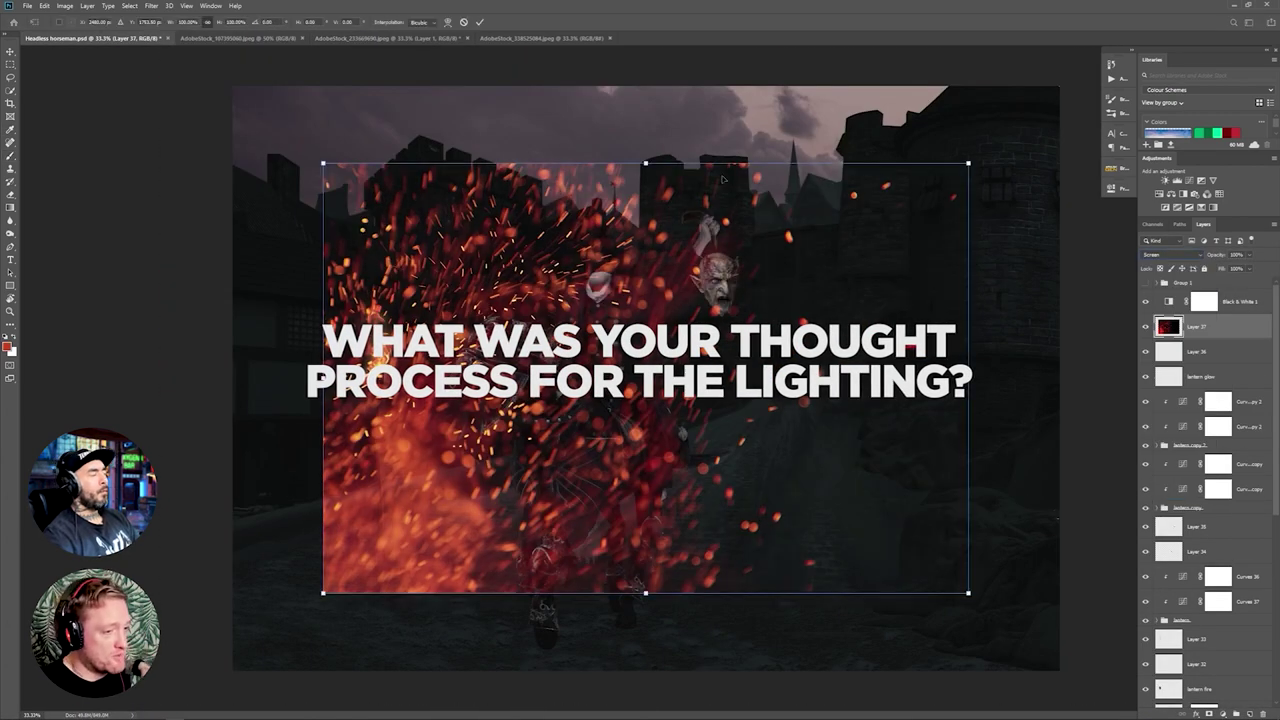
drag(969, 163, 398, 543)
drag(358, 570, 385, 352)
key(Return)
key(ctrl+t)
drag(456, 312, 368, 302)
drag(405, 347, 365, 390)
mouse_move(338, 352)
mouse_down()
mouse_move(303, 321)
mouse_move(350, 343)
mouse_up()
key(Return)
Step: Shift the small sparks layer and transform it again so it fits around the torch flame
mouse_move(370, 363)
mouse_down()
mouse_move(372, 341)
mouse_move(395, 380)
mouse_up()
key(ctrl+t)
right_click(381, 354)
click(396, 417)
key(Return)
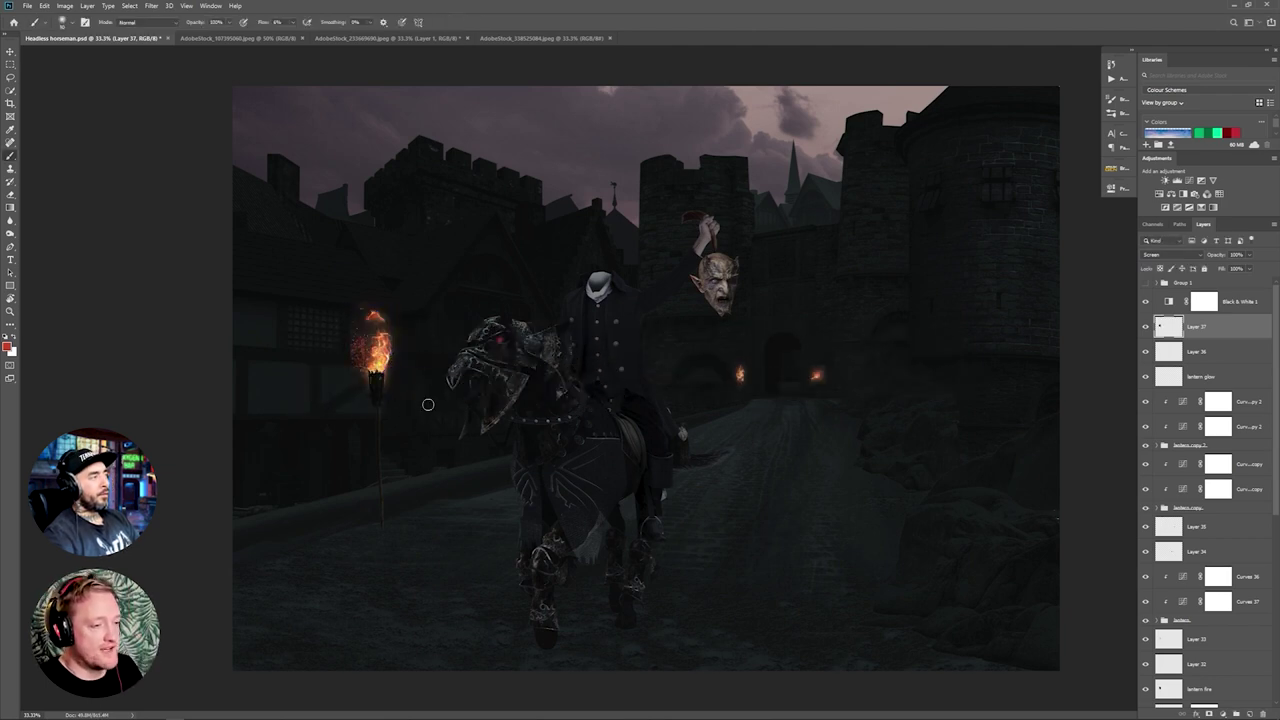
Step: Add a mask to the sparks layer and fade the outer sparks beside the torch using a raised brush flow
click(1209, 714)
key(ctrl+plus)
key(ctrl+plus)
drag(118, 271, 418, 338)
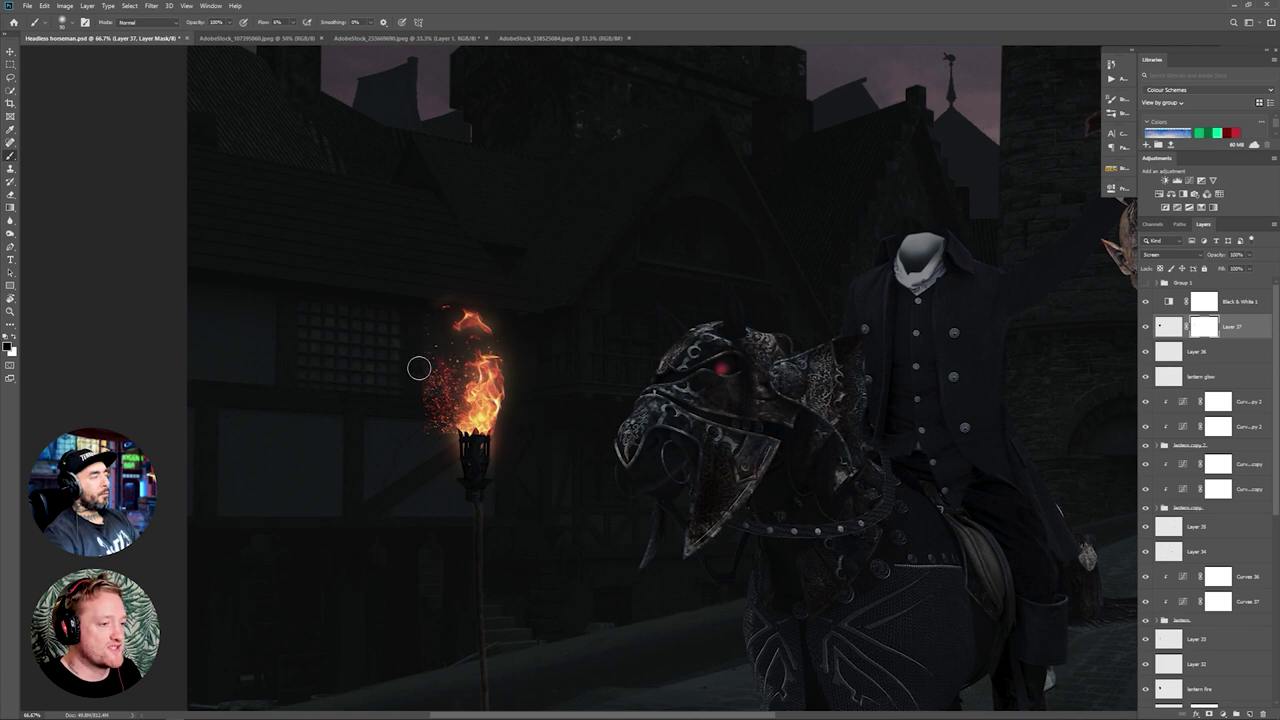
click(293, 22)
click(292, 38)
drag(421, 425, 419, 388)
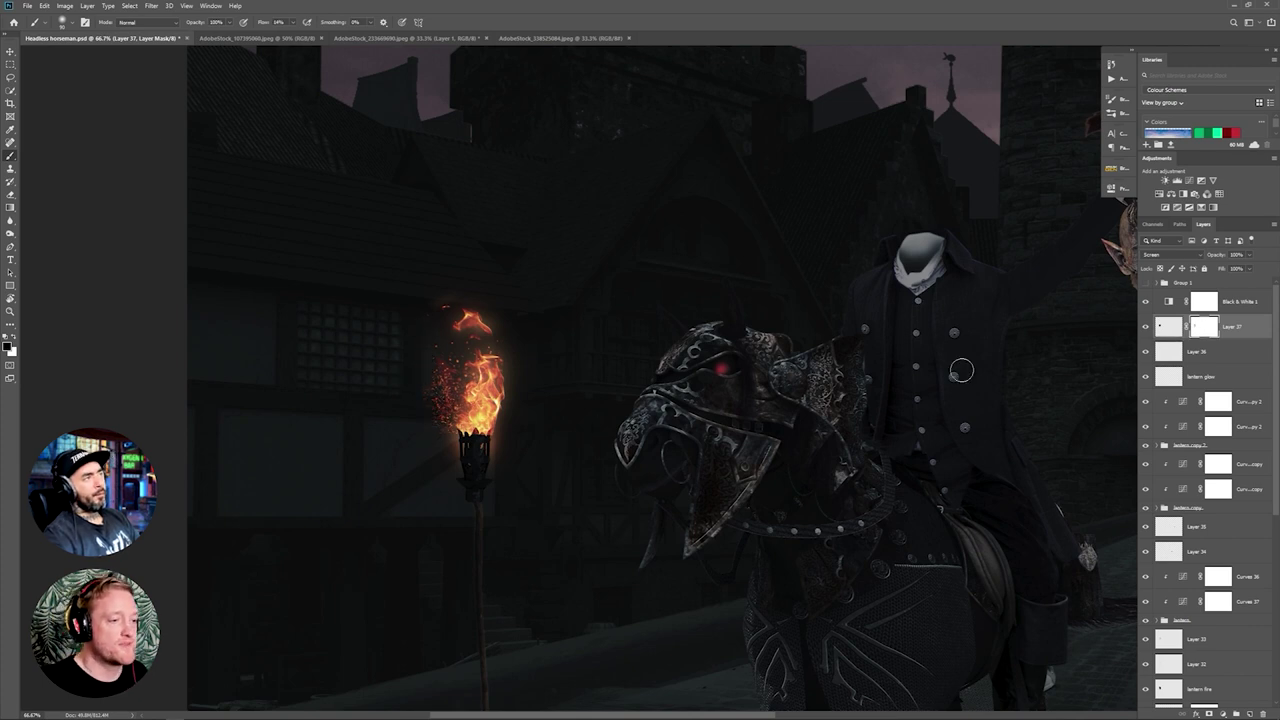
scroll(940, 420, down, 2)
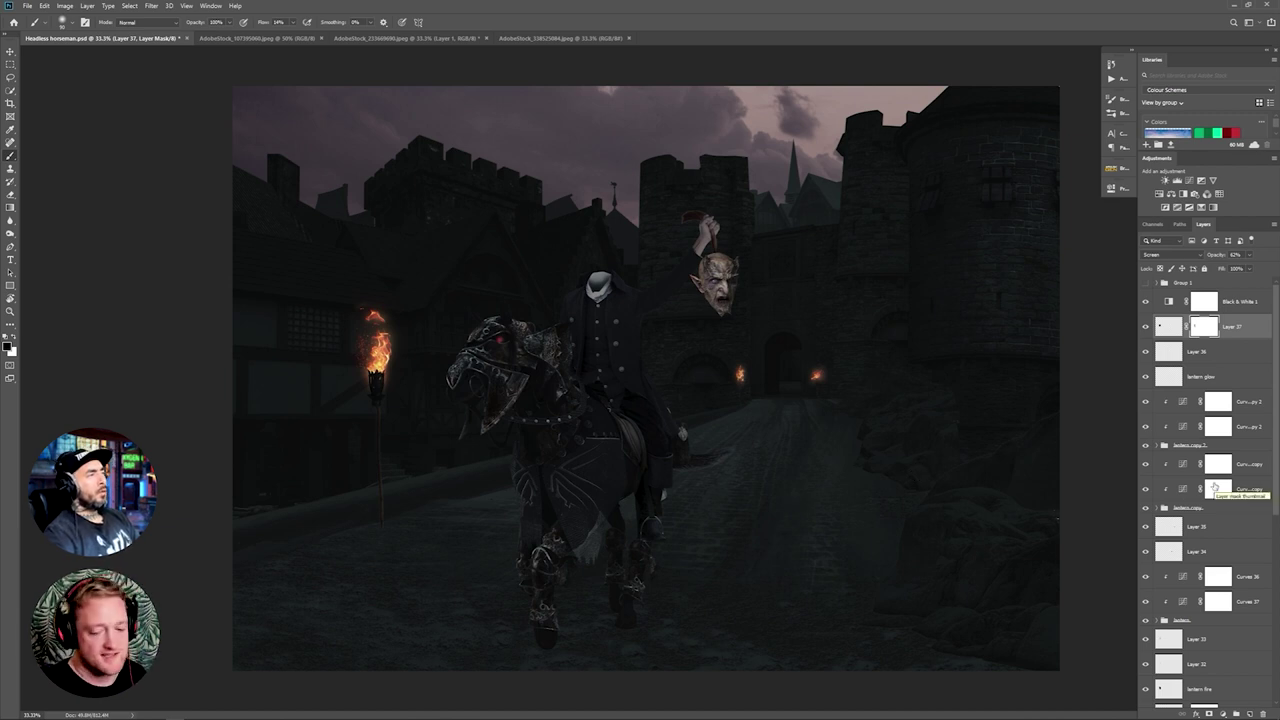
Step: Enlarge the horse layer slightly and reposition it under the rider
scroll(1224, 470, down, 15)
click(1215, 570)
key(ctrl+t)
drag(439, 292, 428, 277)
drag(555, 385, 560, 392)
key(Return)
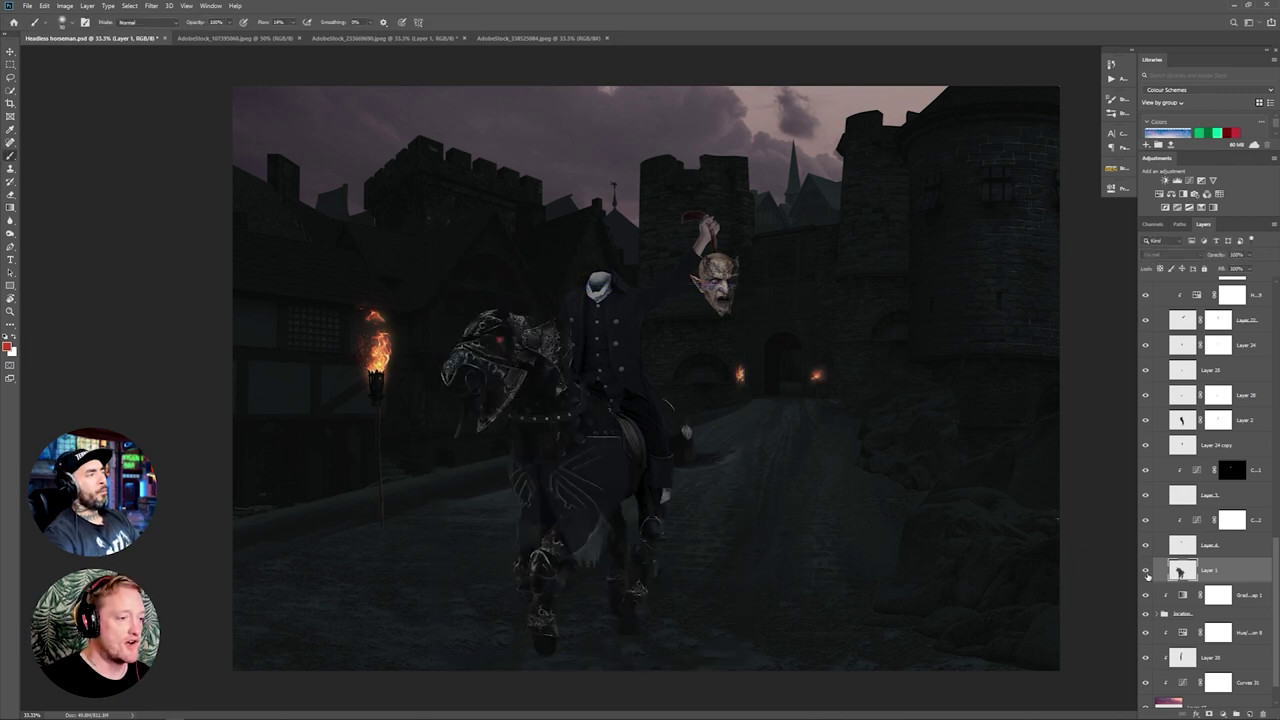
Step: Realign the horse eyes layer with the horse's eye and set its blend mode to Screen
scroll(1215, 556, up, 6)
click(1212, 386)
key(v)
click(1170, 255)
click(1150, 338)
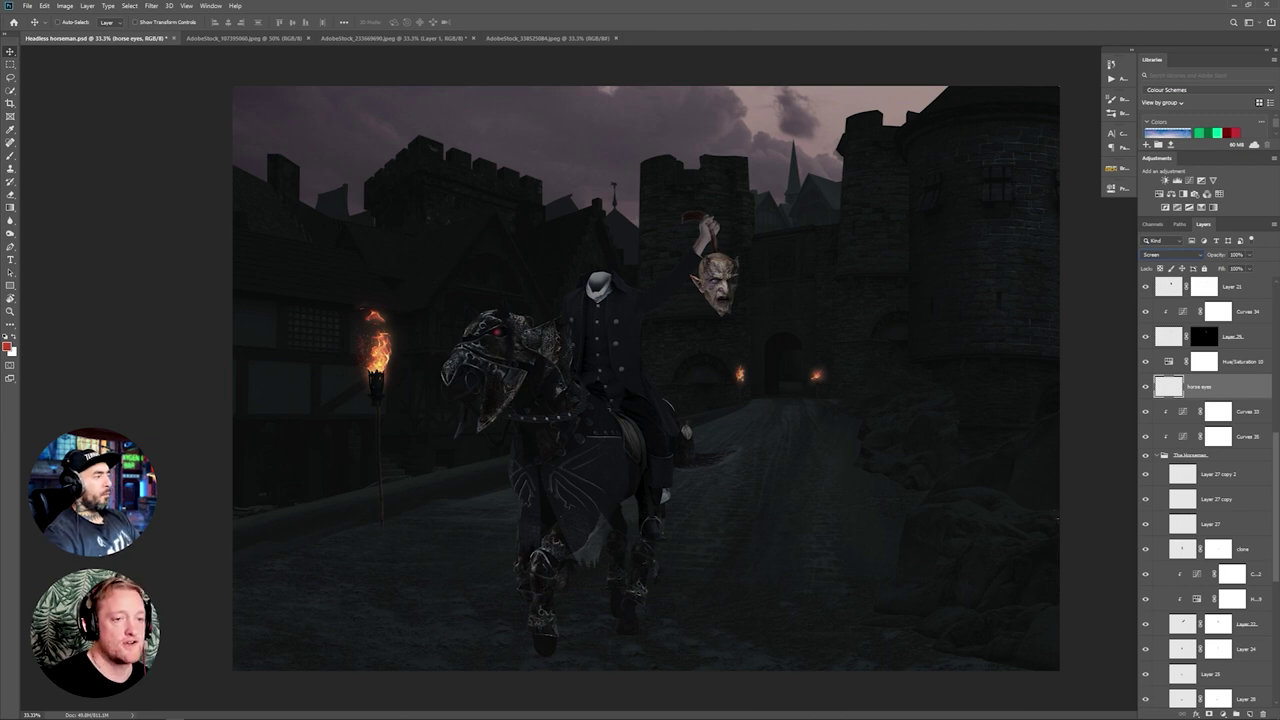
Step: Add a clipped layer above the horseman group and paint rim light on the horse's head in an orange sampled from the torch flame
key(ctrl+shift+alt+n)
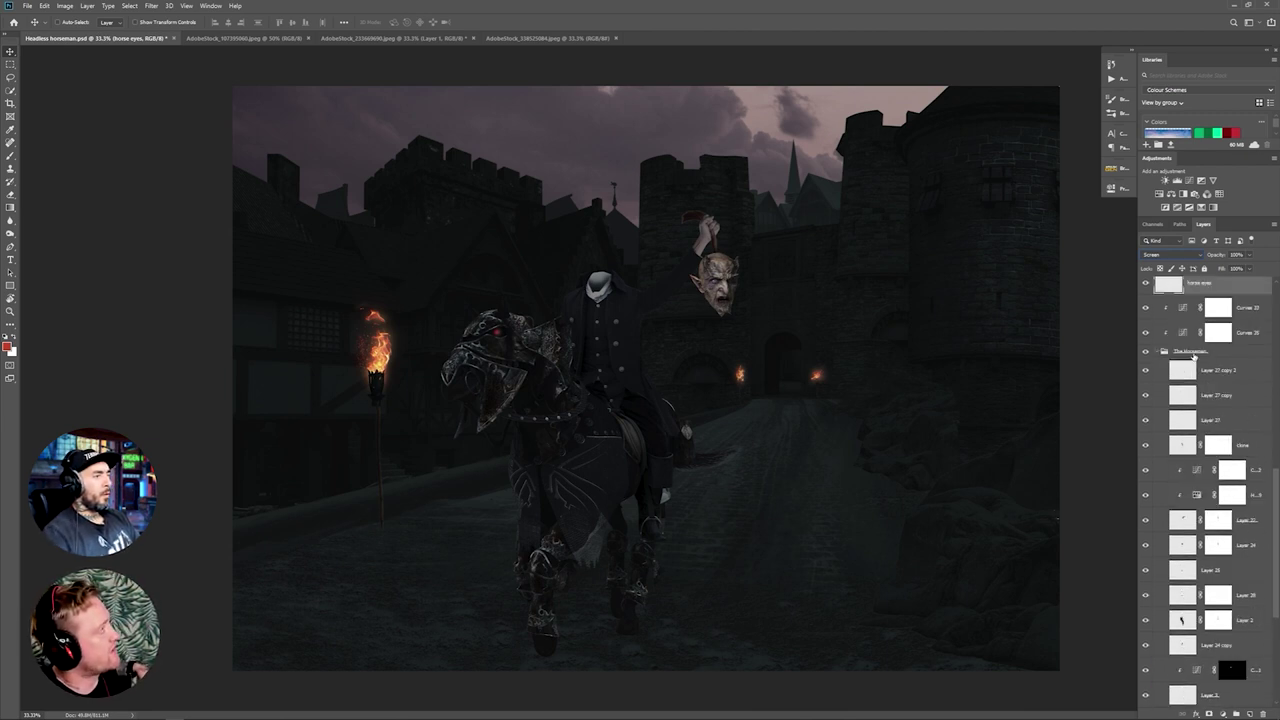
key(b)
alt+click(388, 357)
click(7, 347)
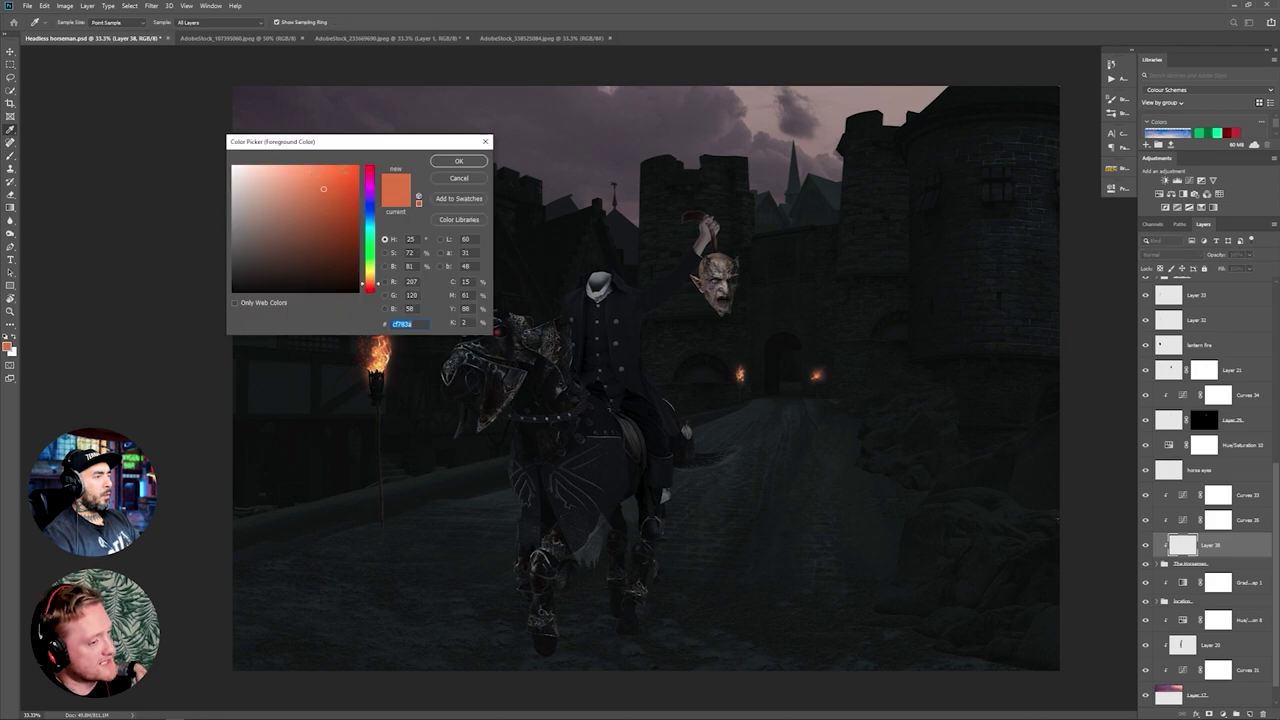
click(455, 163)
scroll(474, 318, up, 3)
drag(557, 421, 630, 429)
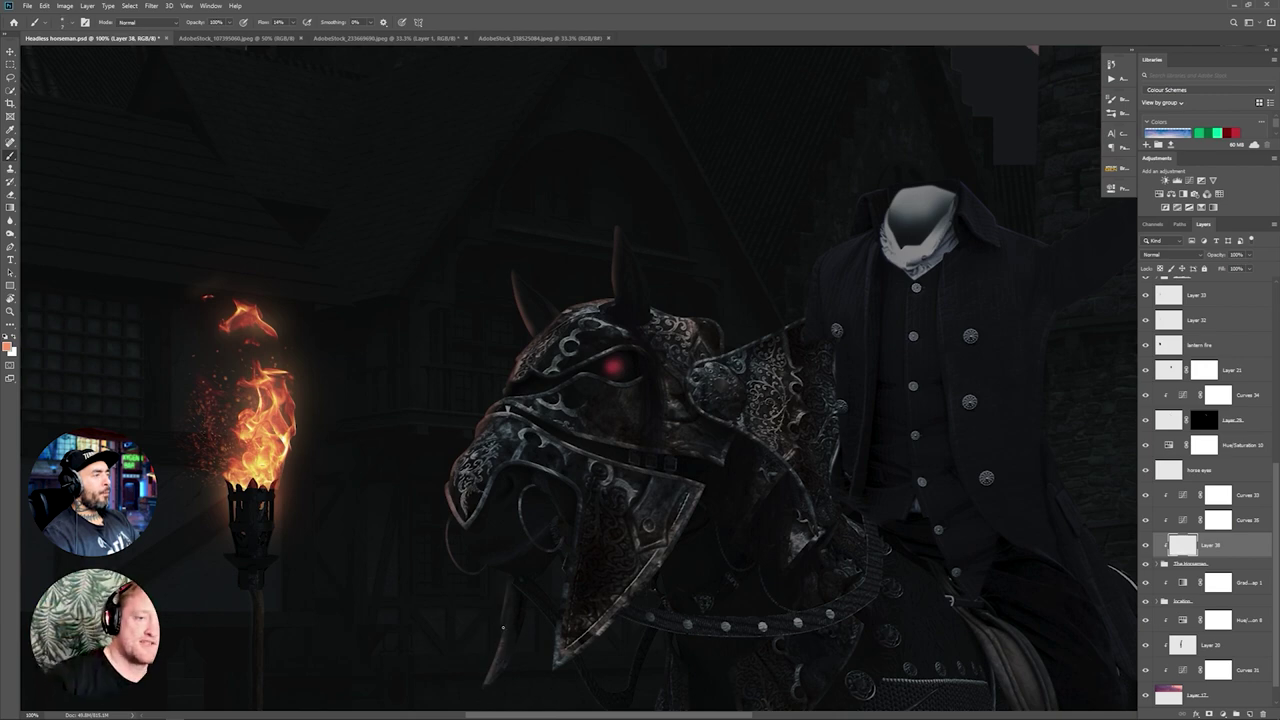
scroll(470, 462, down, 3)
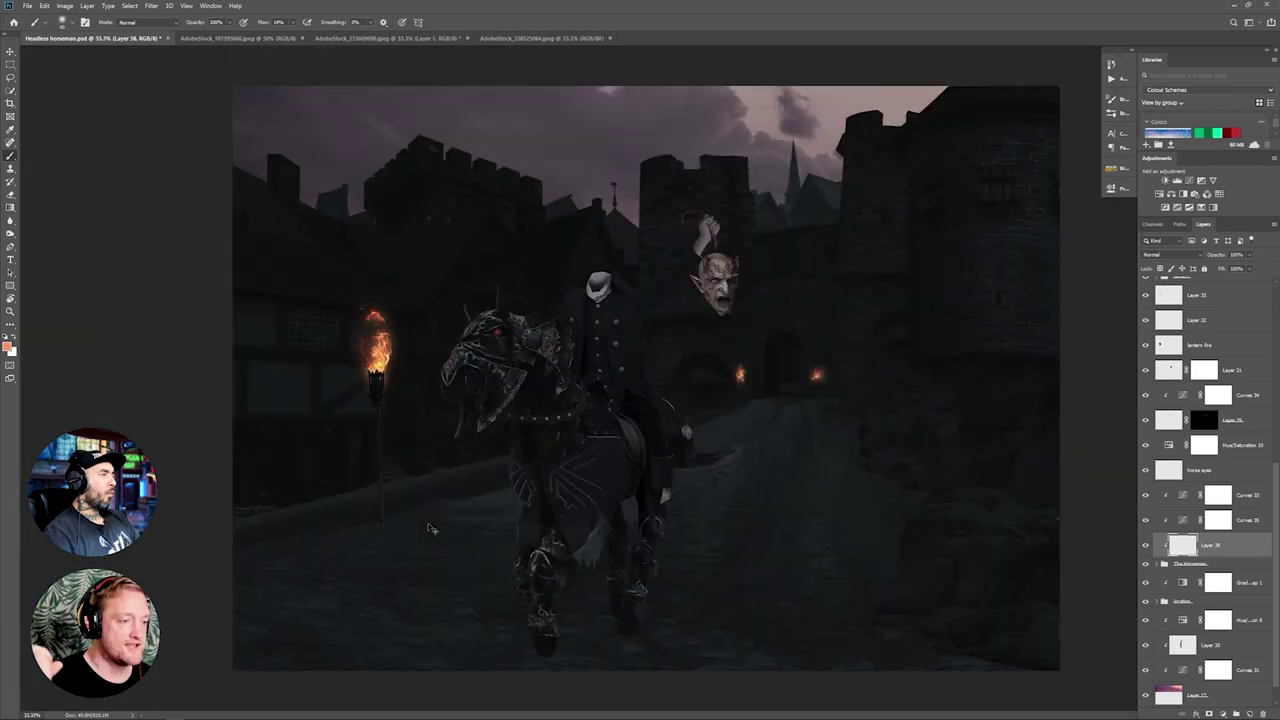
Step: Enlarge the brush and paint orange rim light along the rider's collar and torch-side shoulder
scroll(481, 343, up, 3)
key(bracketright)
key(bracketright)
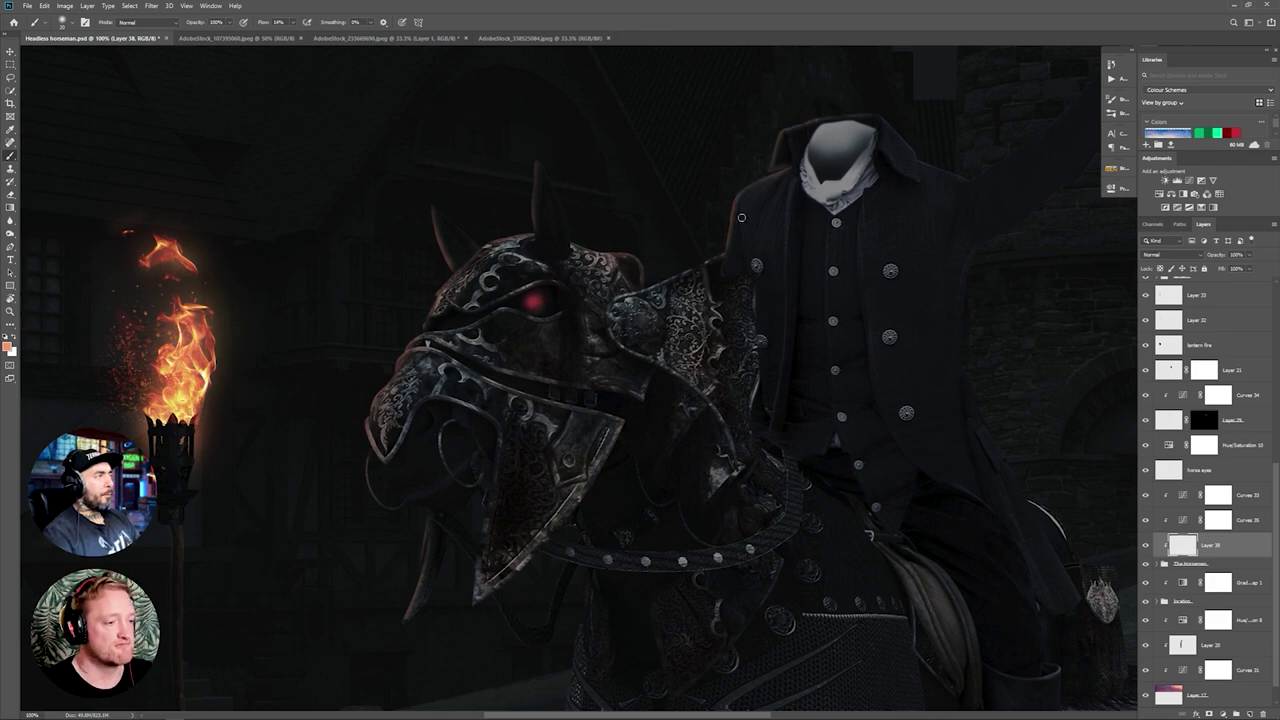
key(ctrl+0)
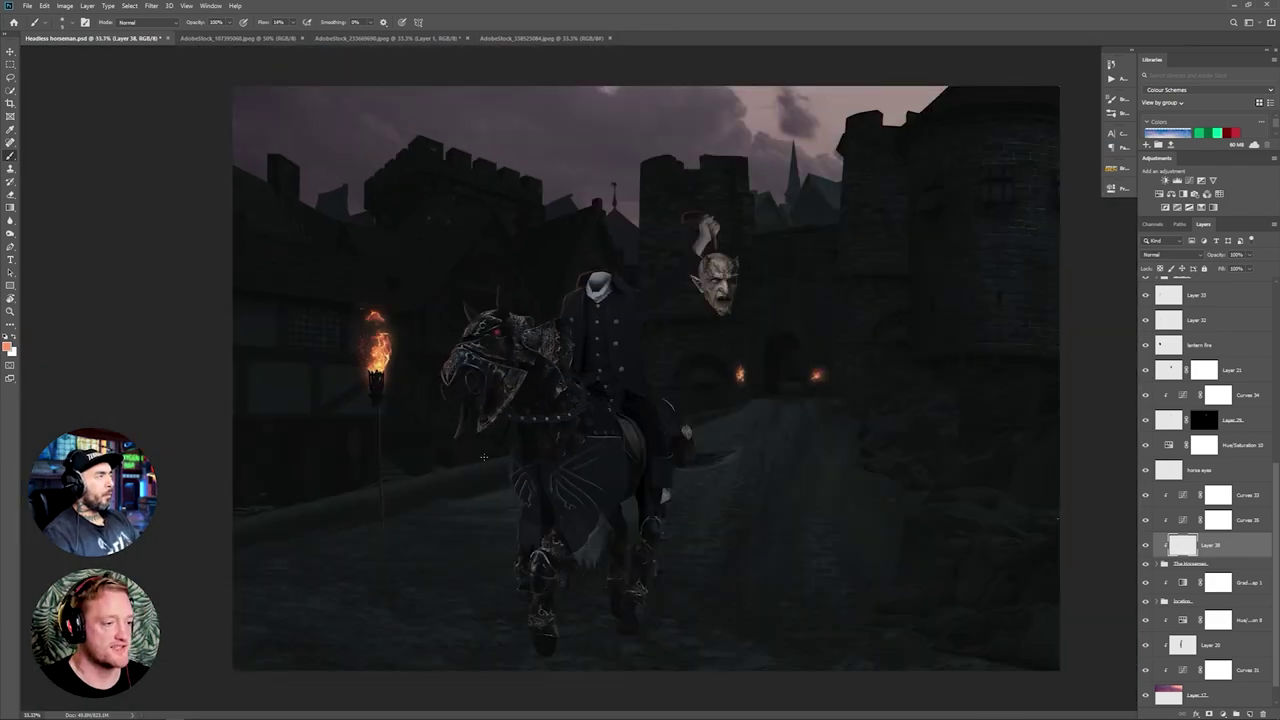
Step: Paint orange rim light along the horse's chest, front leg armour, muzzle and hanging straps
scroll(483, 457, up, 4)
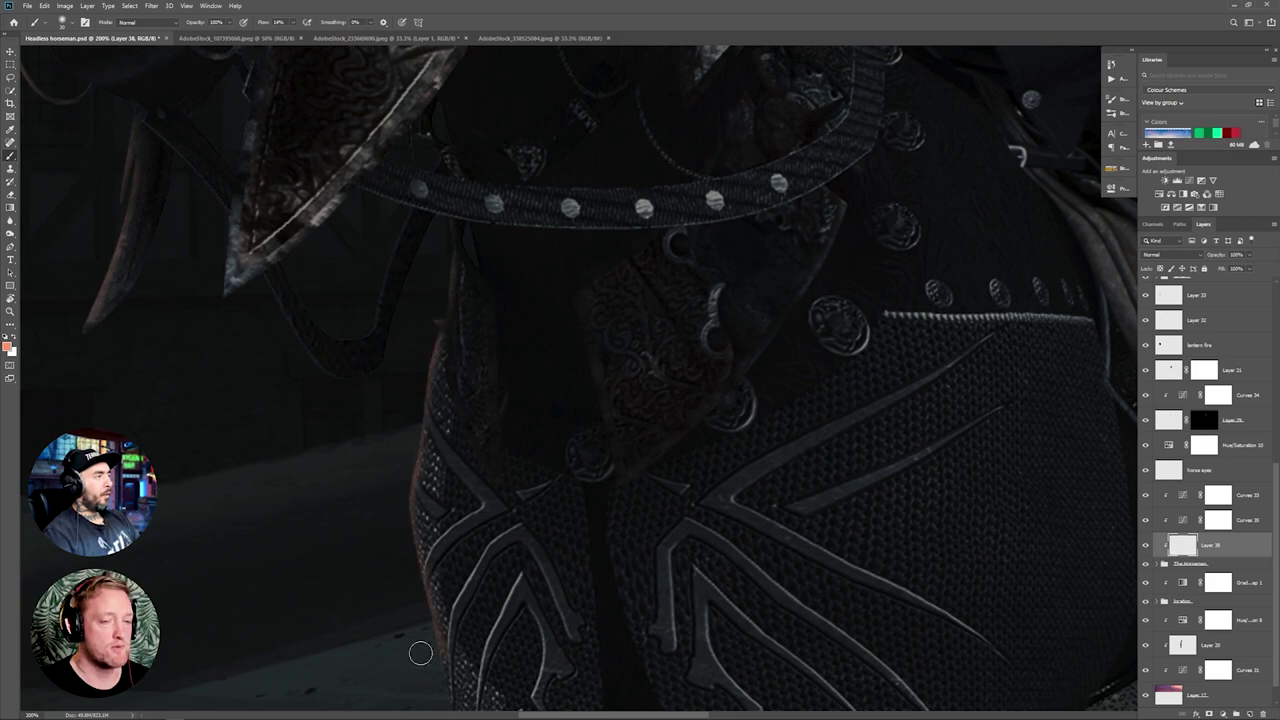
drag(430, 645, 553, 168)
drag(578, 180, 610, 490)
mouse_move(610, 560)
mouse_down()
mouse_move(630, 350)
mouse_move(656, 500)
mouse_up()
mouse_move(755, 60)
mouse_down()
mouse_move(745, 338)
mouse_move(800, 660)
mouse_up()
drag(439, 317, 626, 560)
mouse_move(455, 374)
mouse_down()
mouse_move(459, 412)
mouse_move(492, 434)
mouse_up()
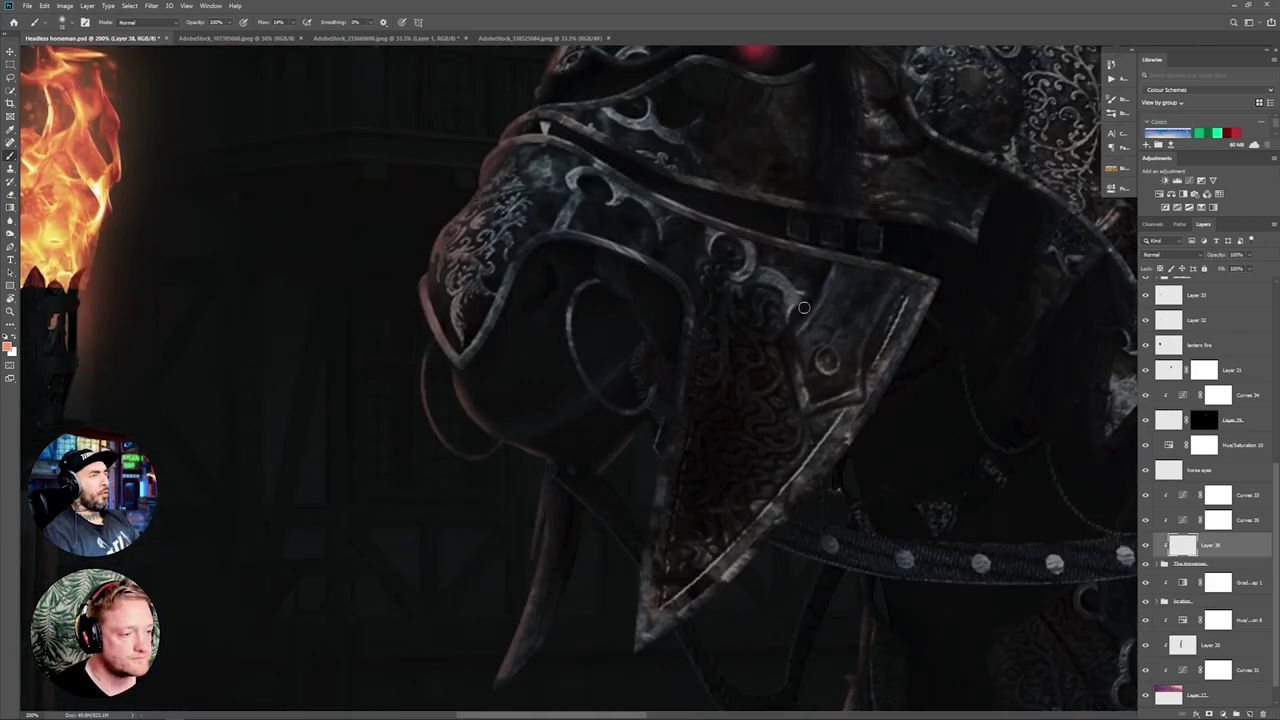
Step: Add a second clipped layer below the rim light layer and paint a broader orange glow over the horse's front
scroll(606, 648, down, 4)
key(ctrl+shift+alt+n)
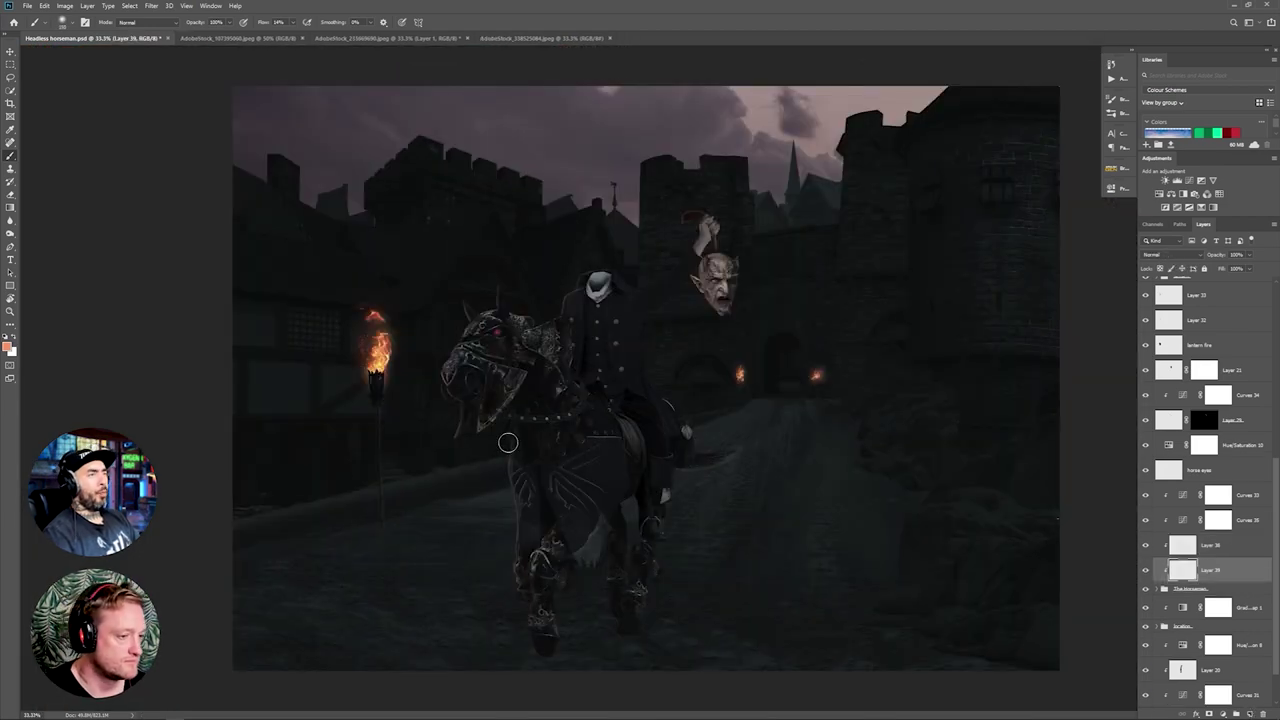
Step: Return to Layer 38 and paint finer rim light along the horse's bridle straps and reins with a smaller brush
click(1211, 546)
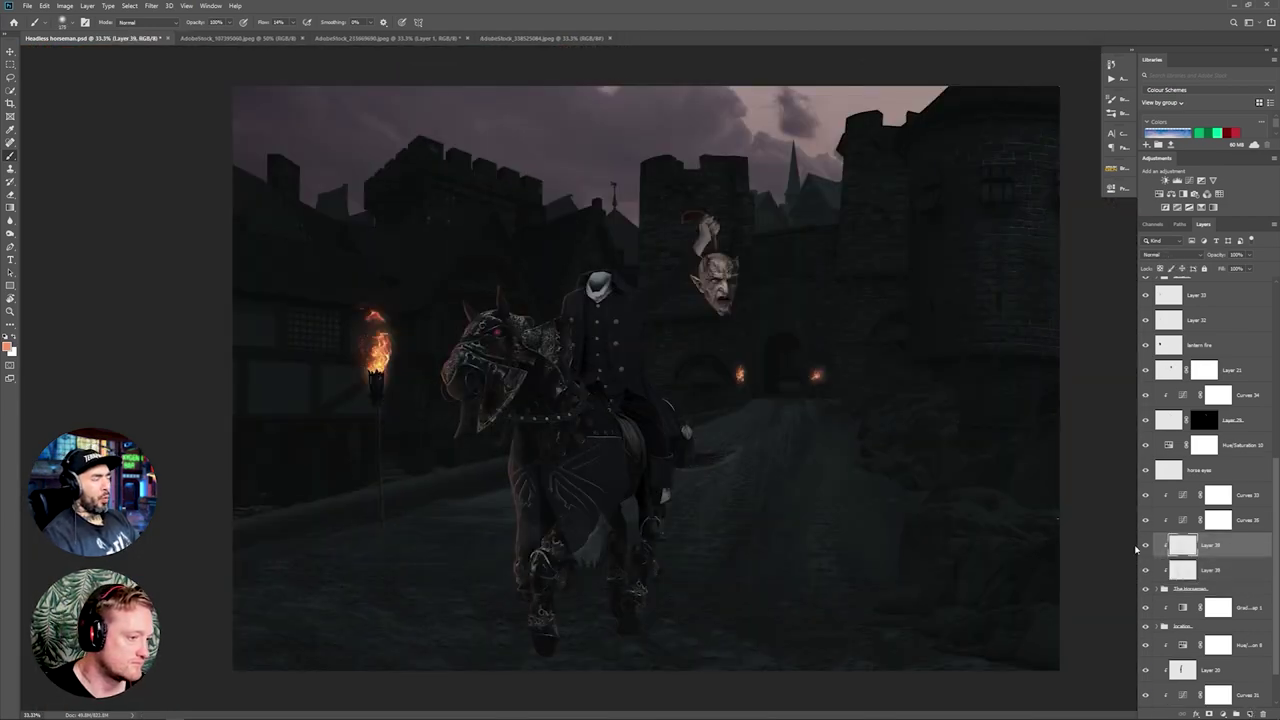
scroll(490, 470, up, 5)
drag(546, 383, 385, 700)
drag(315, 295, 366, 359)
drag(449, 519, 528, 604)
key(bracketleft)
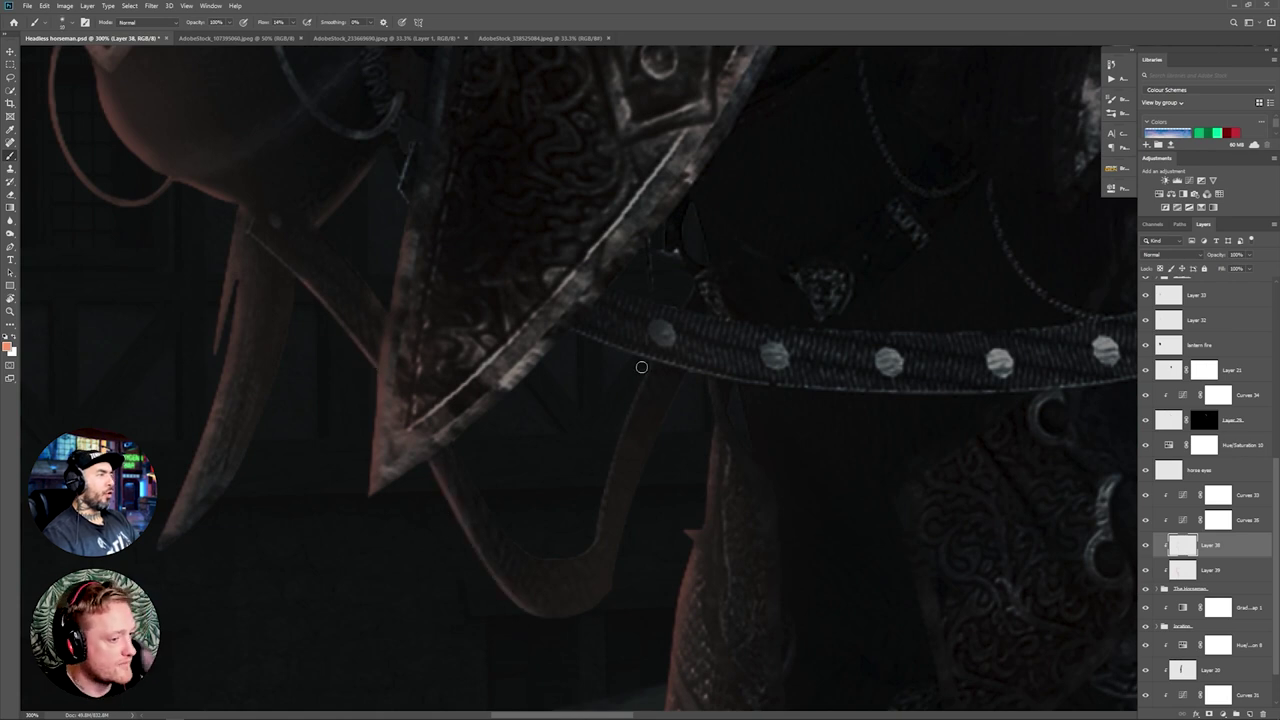
drag(640, 370, 604, 540)
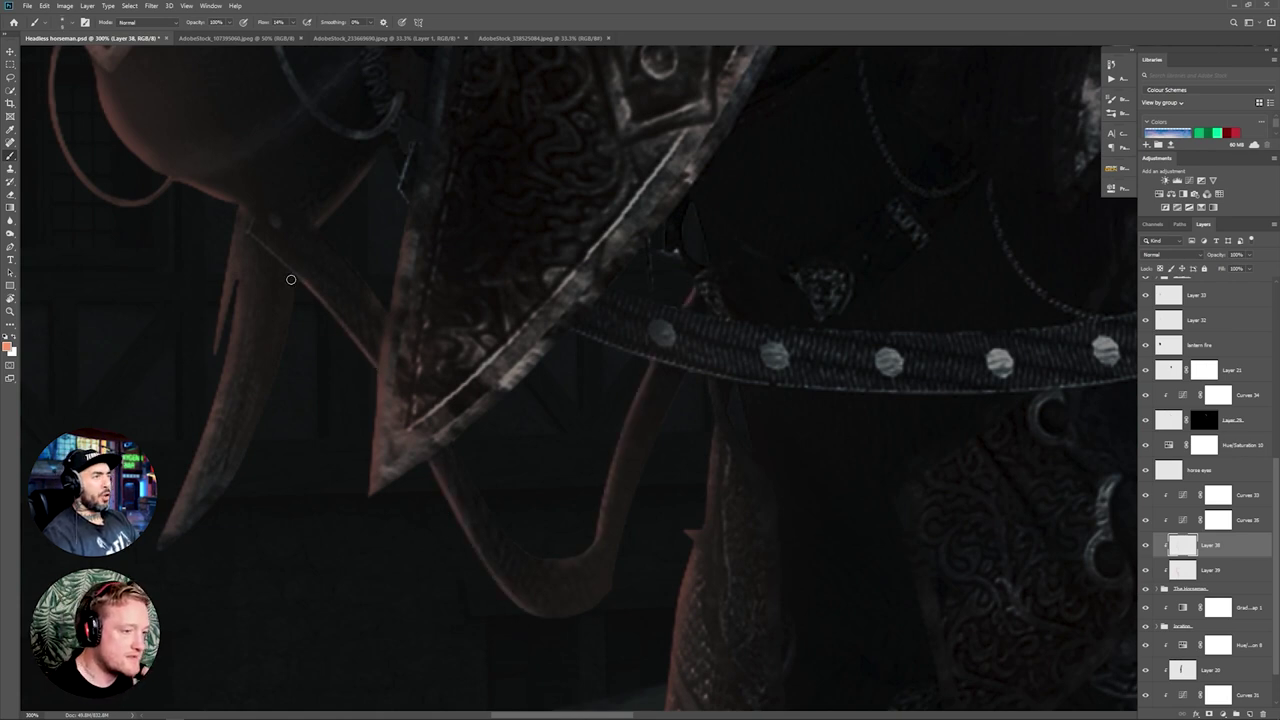
Step: Move the two clipped Curves adjustments of the horseman below both painted light layers
scroll(291, 279, down, 5)
drag(1246, 520, 1216, 582)
drag(1246, 495, 1211, 559)
Step: Split the black Underlying Layer slider in the Blend If settings of Layer 39 to blend the broad glow into the shadows
double_click(1240, 521)
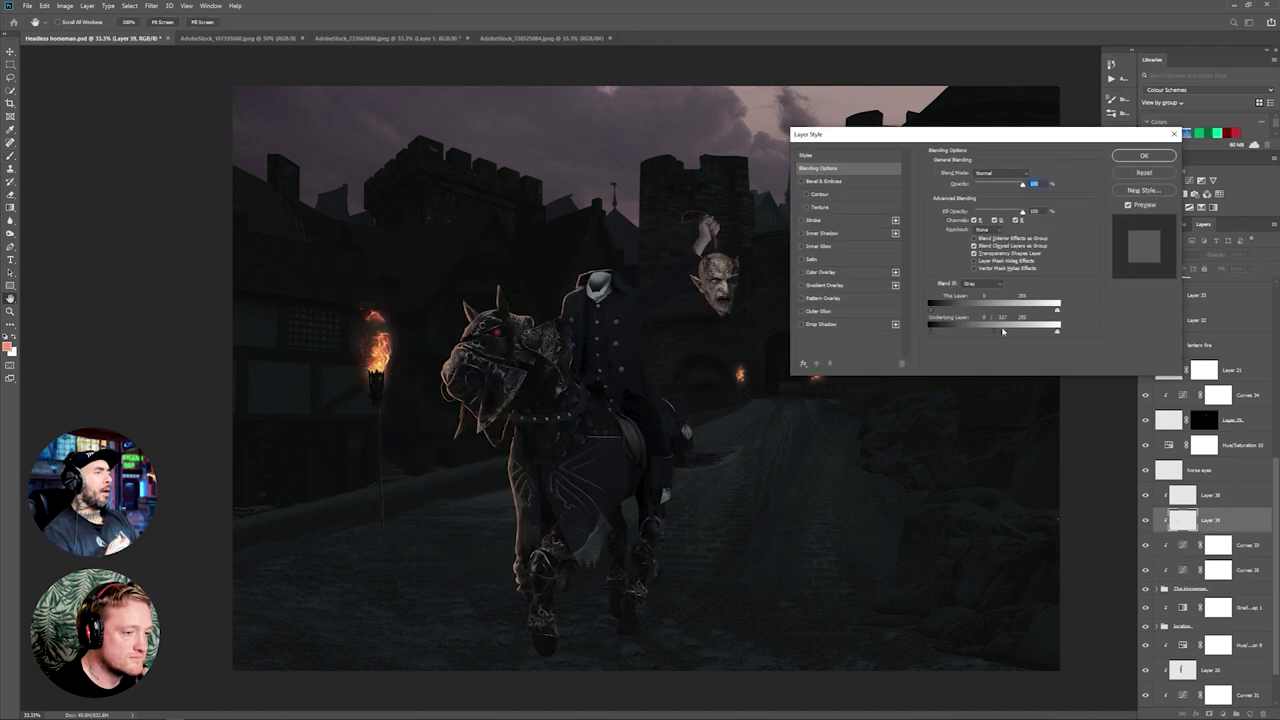
drag(953, 341, 961, 338)
key(Return)
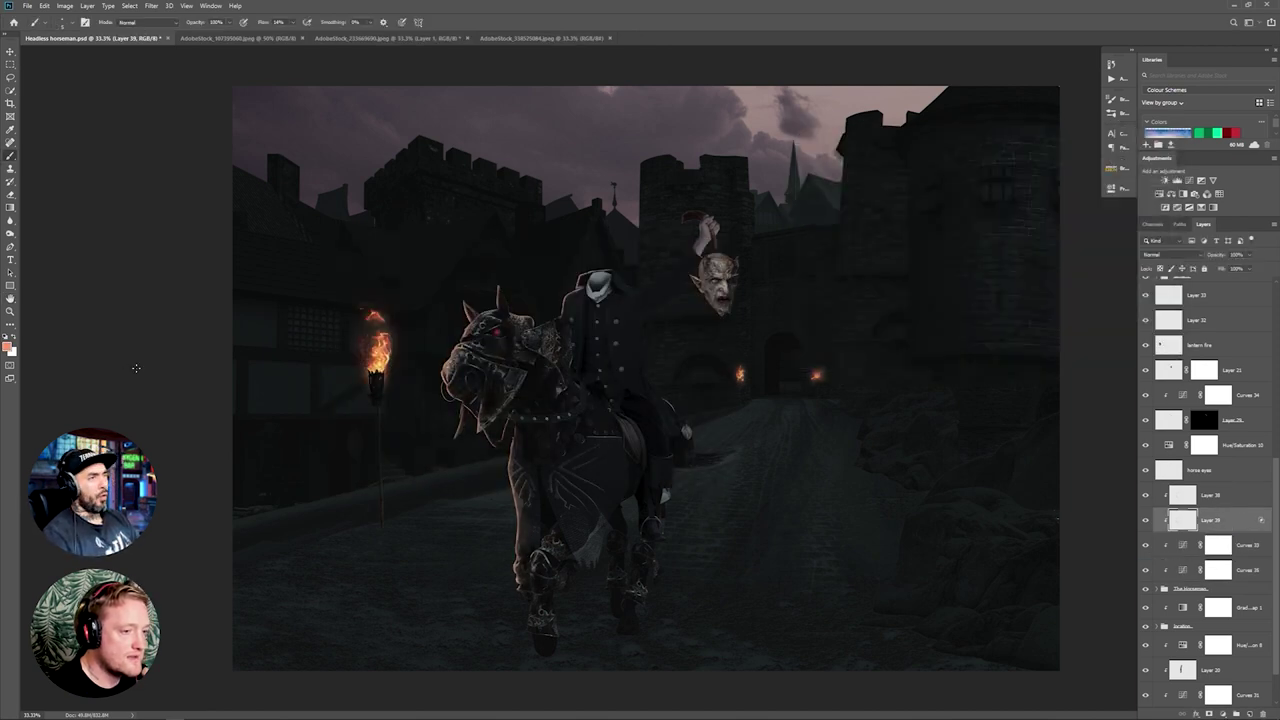
Step: Darken the horseman slightly by lowering the white point of the upper Curves adjustment beneath the light layers
double_click(1183, 571)
click(1182, 545)
drag(1084, 287, 1084, 295)
click(80, 422)
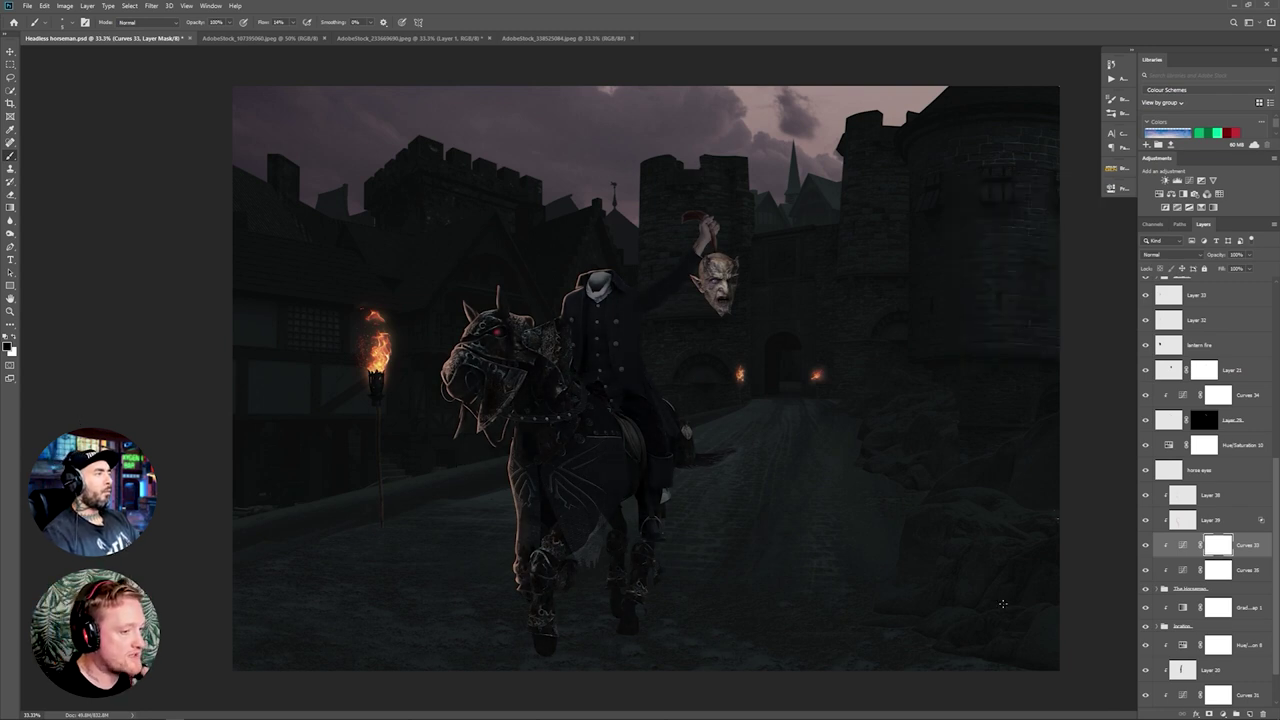
Step: Paint more orange rim light on Layer 38 along the horse's front legs and knee armour
click(1200, 495)
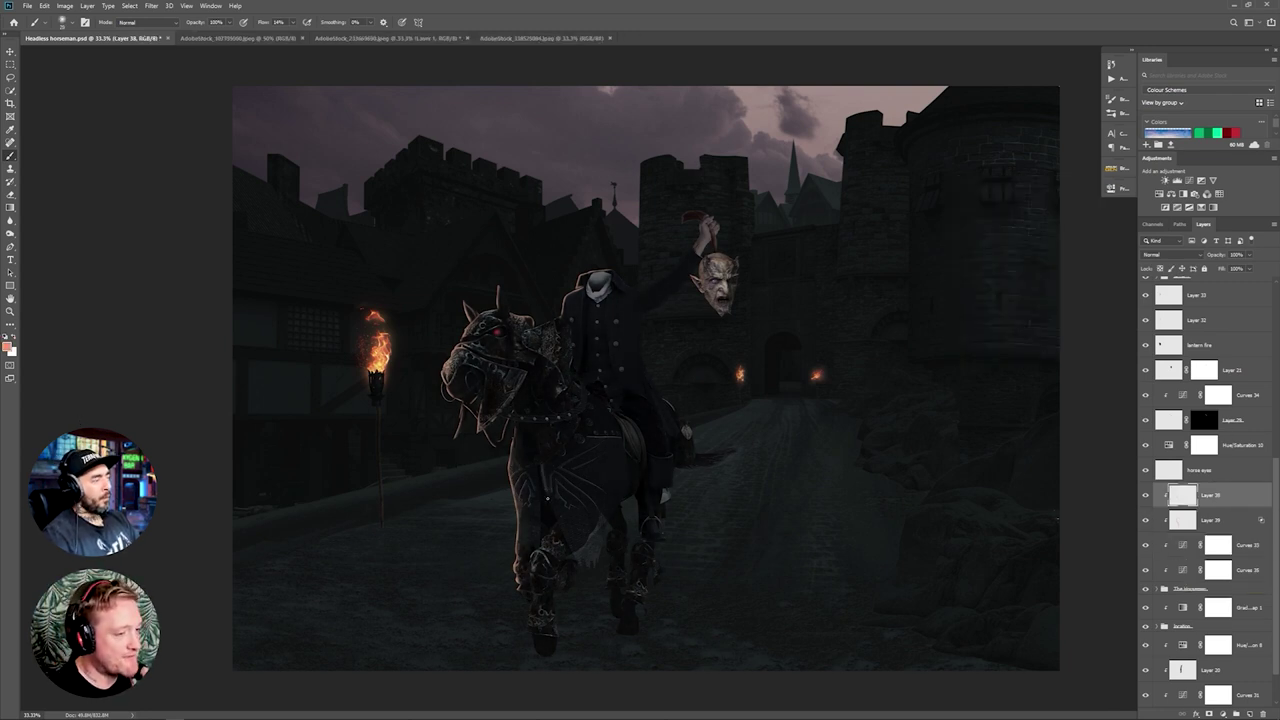
scroll(532, 570, up, 2)
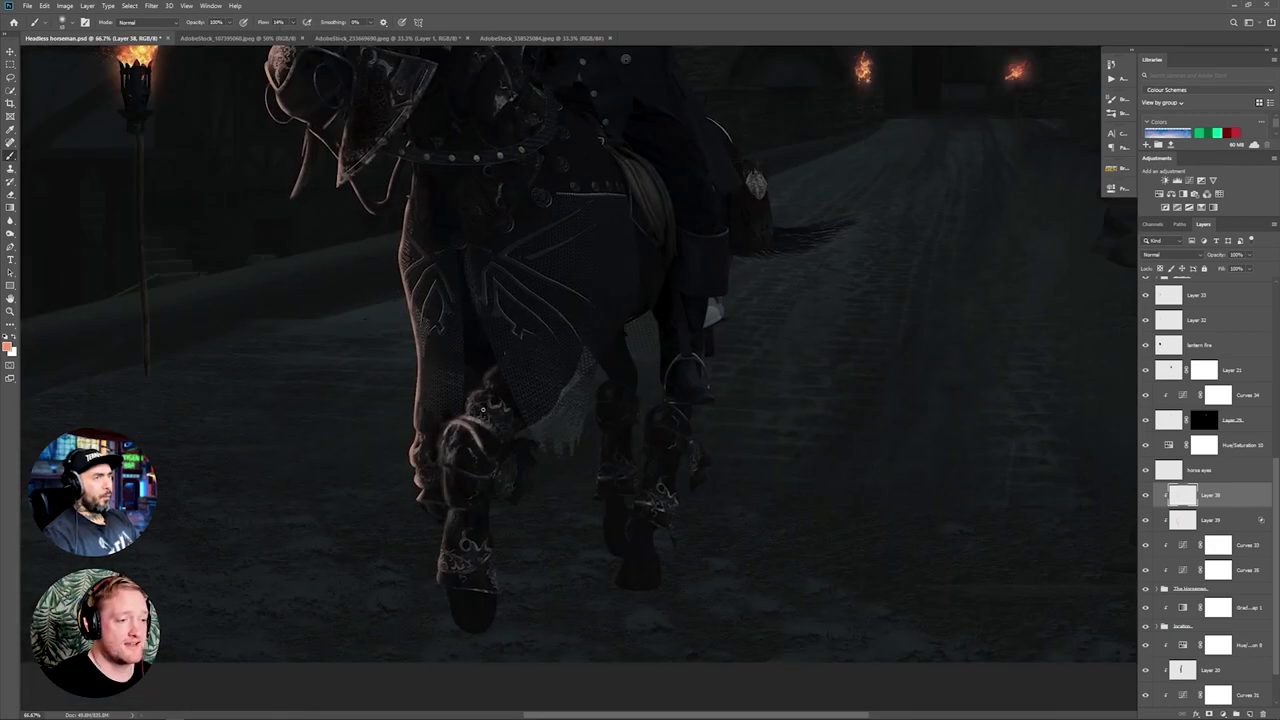
scroll(535, 432, down, 2)
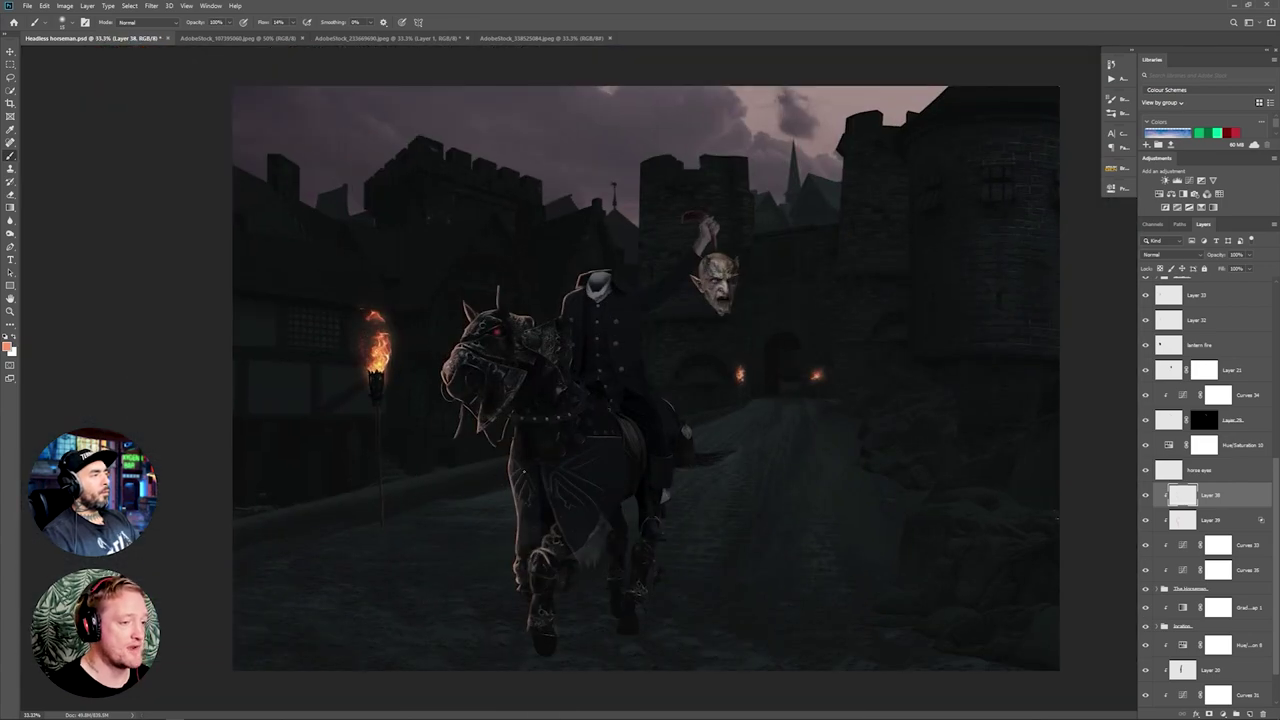
Step: Split the black Underlying Layer slider in Blend If for Layer 38 and adjust the layer's opacity
double_click(1250, 504)
mouse_move(929, 335)
mouse_down()
mouse_move(966, 336)
mouse_move(941, 335)
mouse_up()
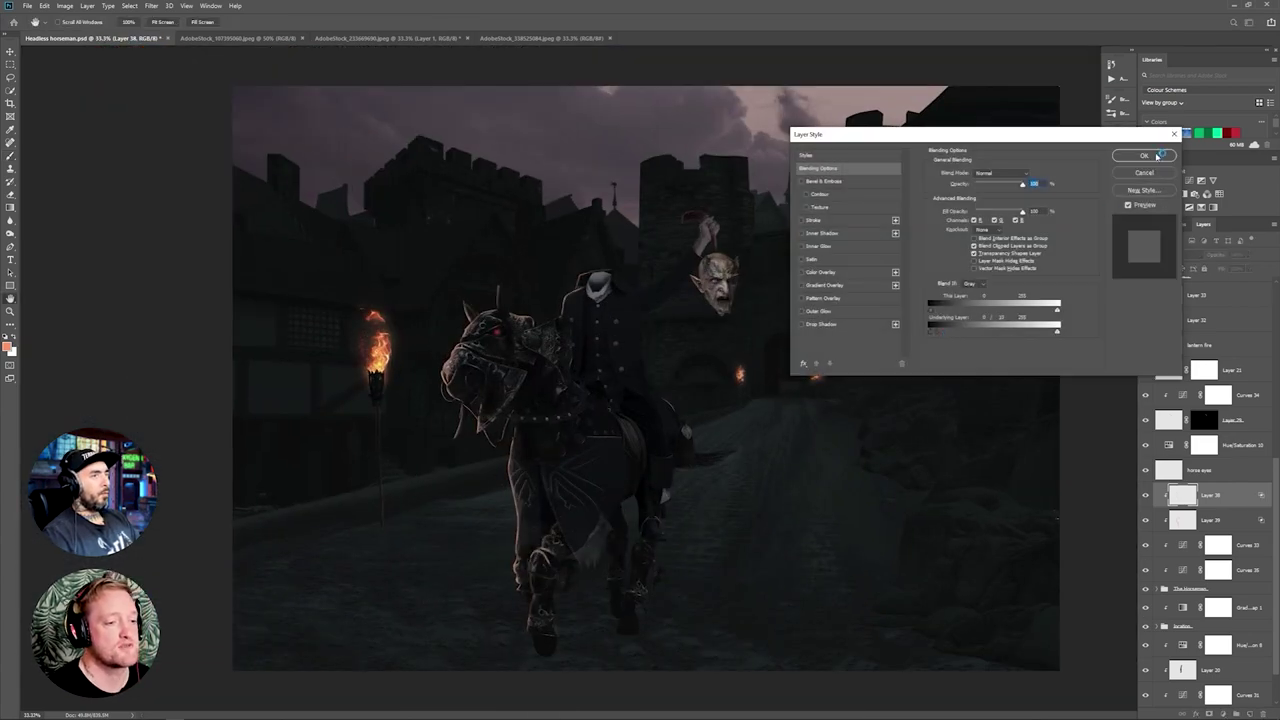
click(1150, 156)
click(1249, 255)
drag(1249, 266, 1233, 267)
Step: Add a clipped Curves adjustment directly above the horseman group and lower its white point to darken the figure
click(1231, 590)
click(1189, 180)
drag(1084, 240, 1088, 268)
click(170, 336)
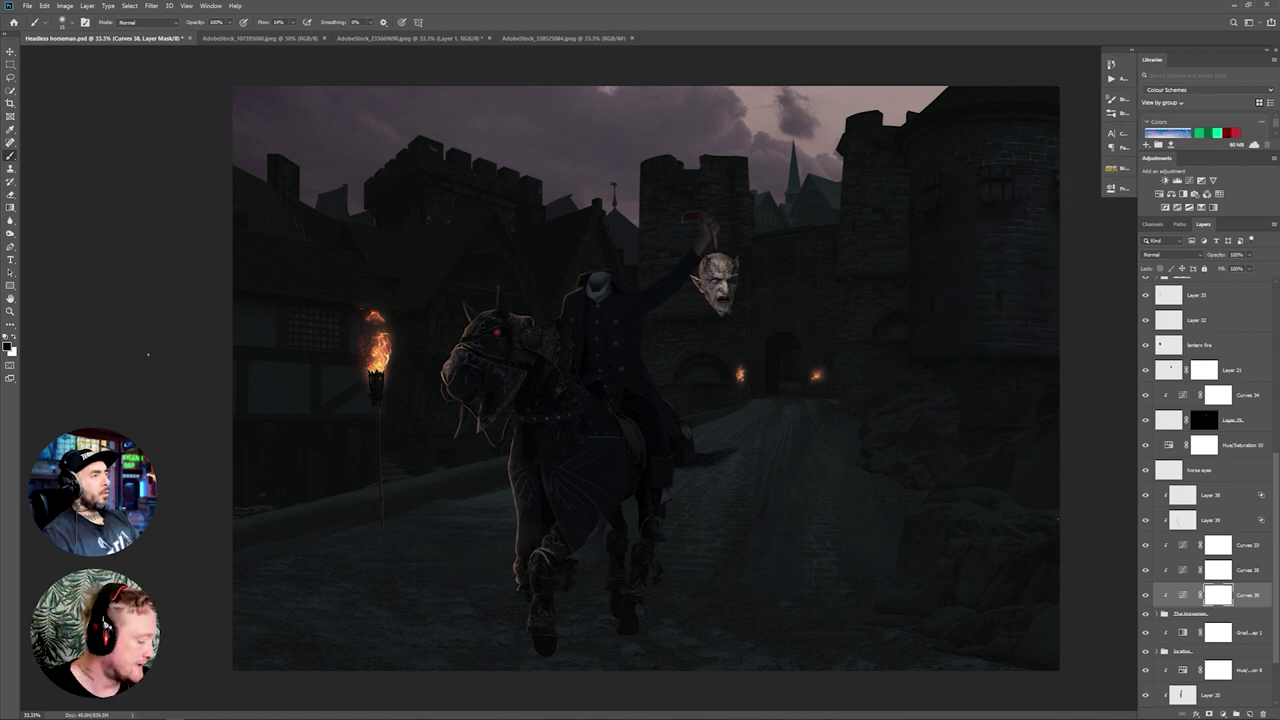
Step: Name the severed head's layers "head" and "pony tail", and darken the head with a clipped Curves adjustment
scroll(1220, 450, up, 2)
click(1231, 395)
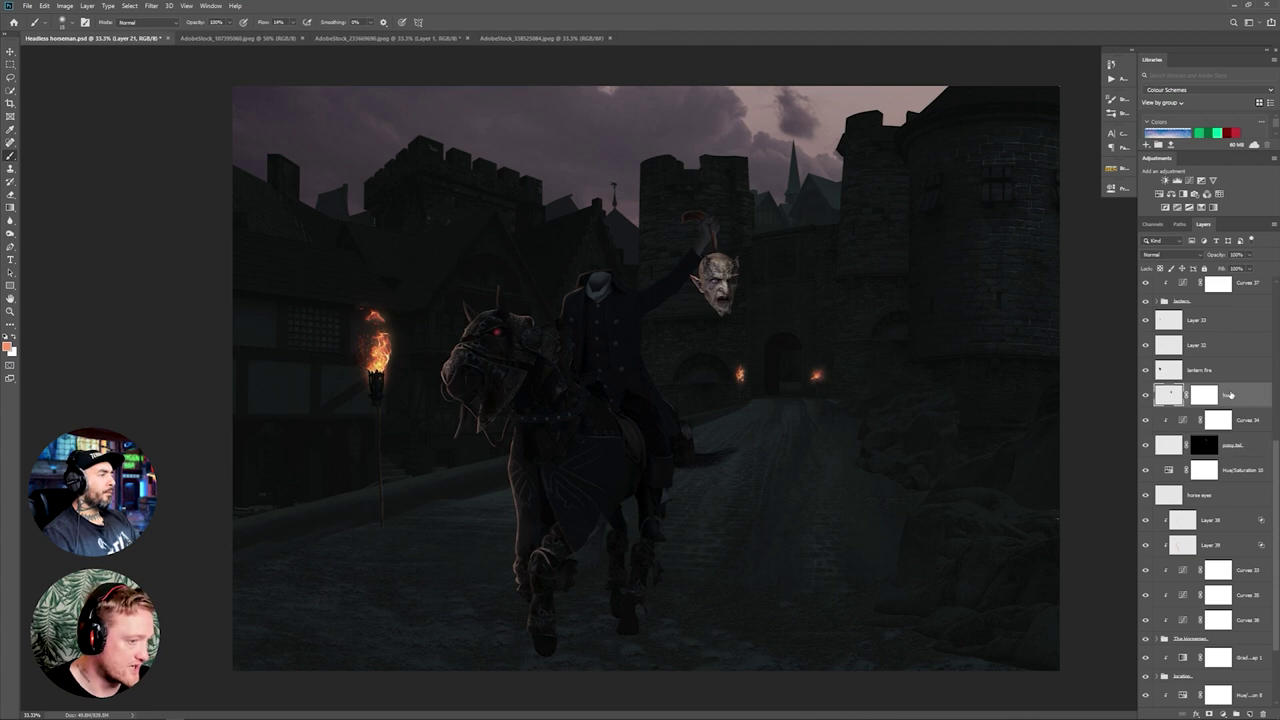
key(ctrl+m)
drag(1083, 244, 1101, 289)
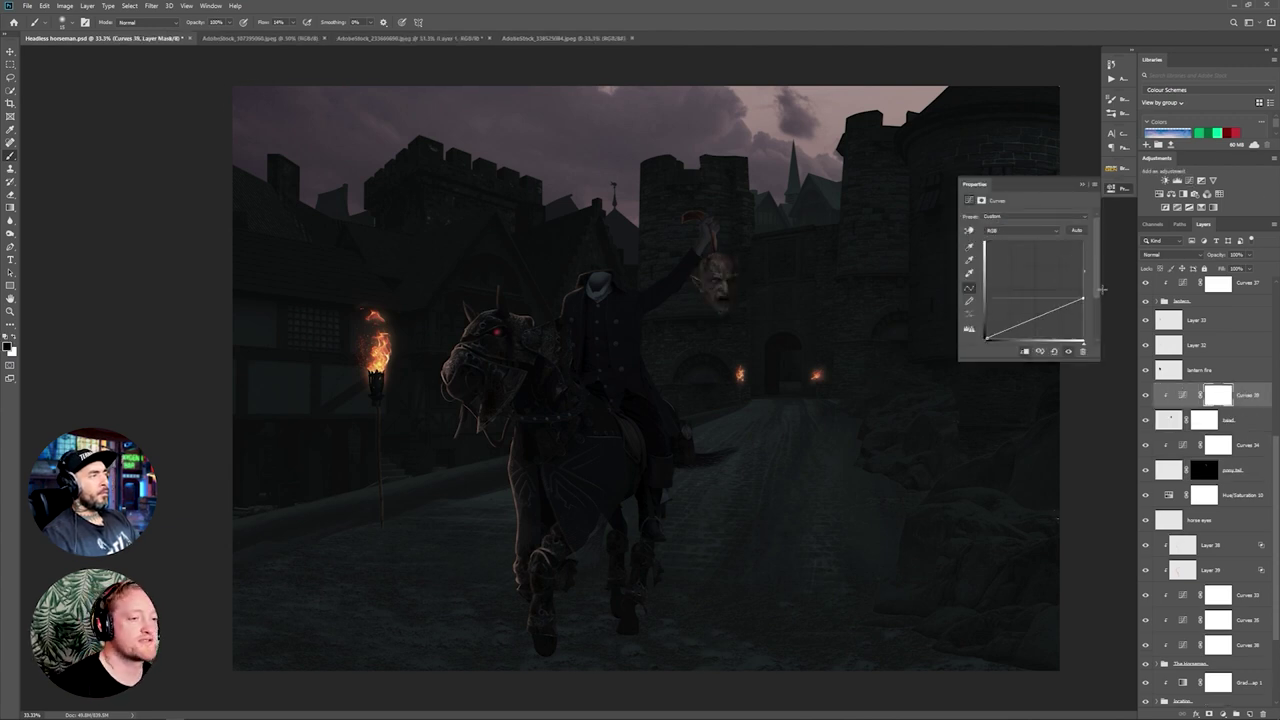
Step: Add a second clipped Curves adjustment to the severed head and adjust its Red channel
key(ctrl+m)
key(alt+3)
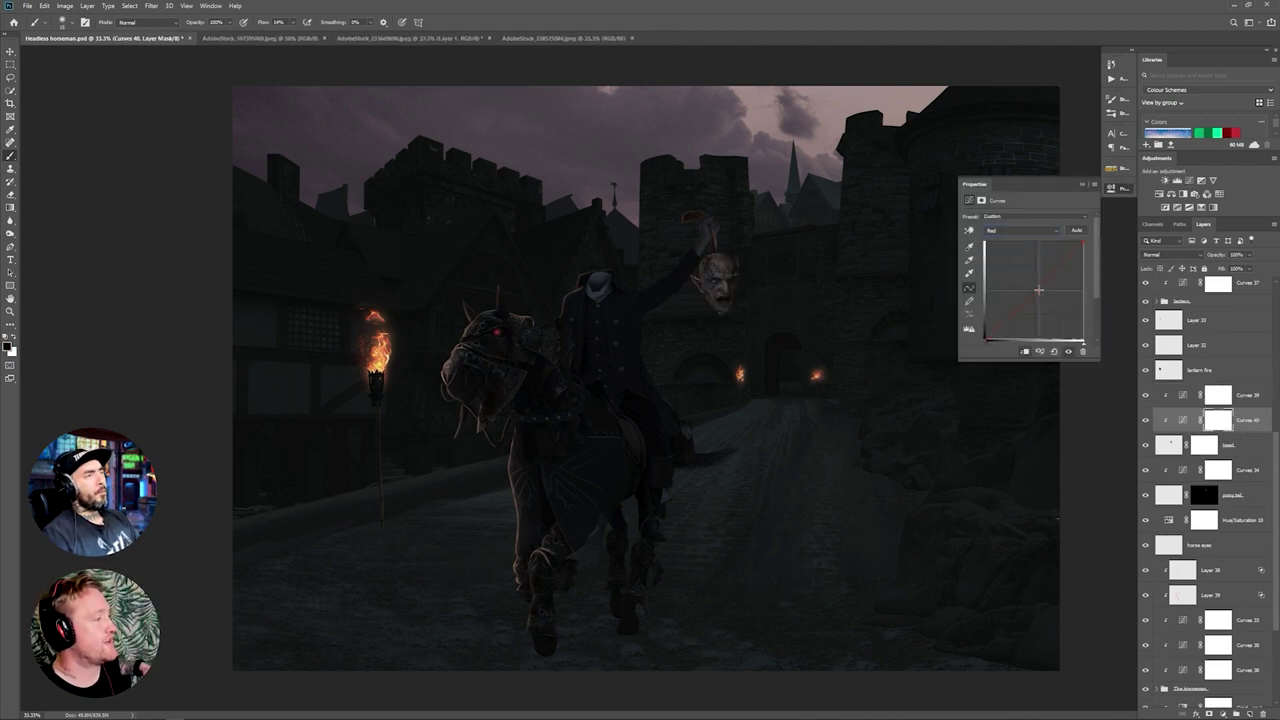
click(1082, 185)
Step: Add a Curves adjustment clipped to the pony tail layer, adjust its Red channel, and save the document
click(1243, 495)
click(1189, 181)
click(1021, 231)
click(1018, 261)
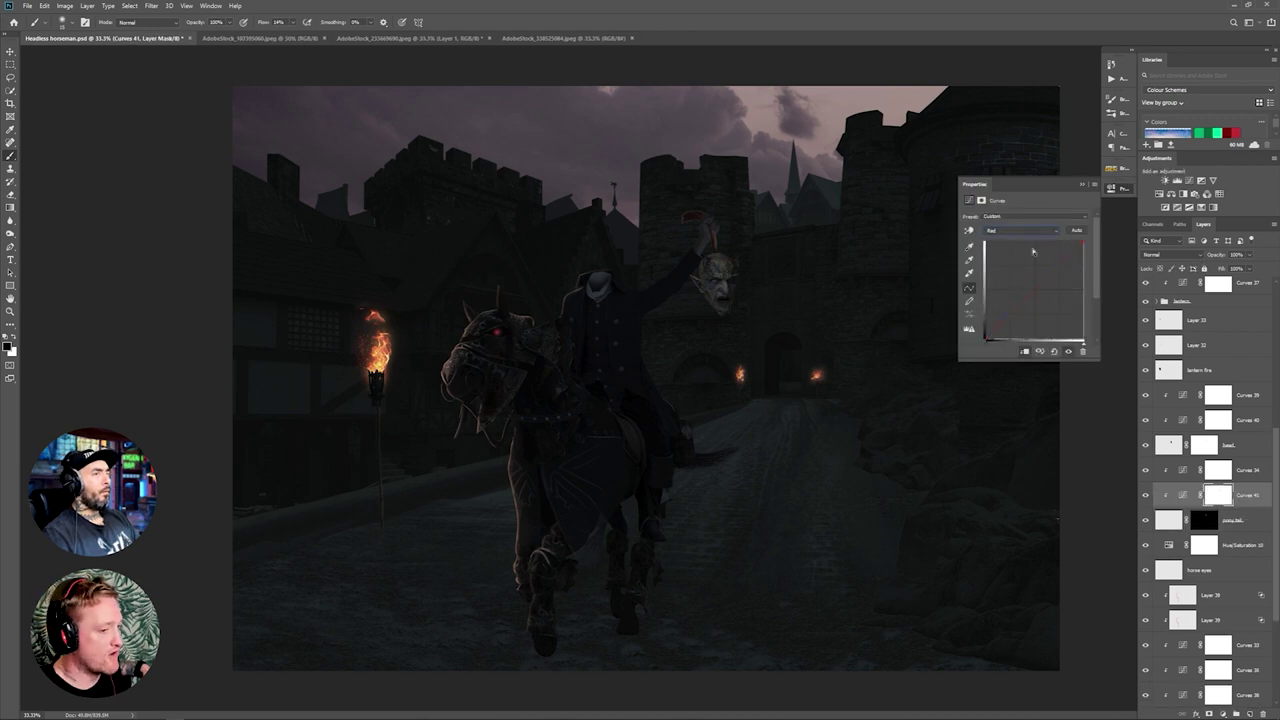
click(1046, 398)
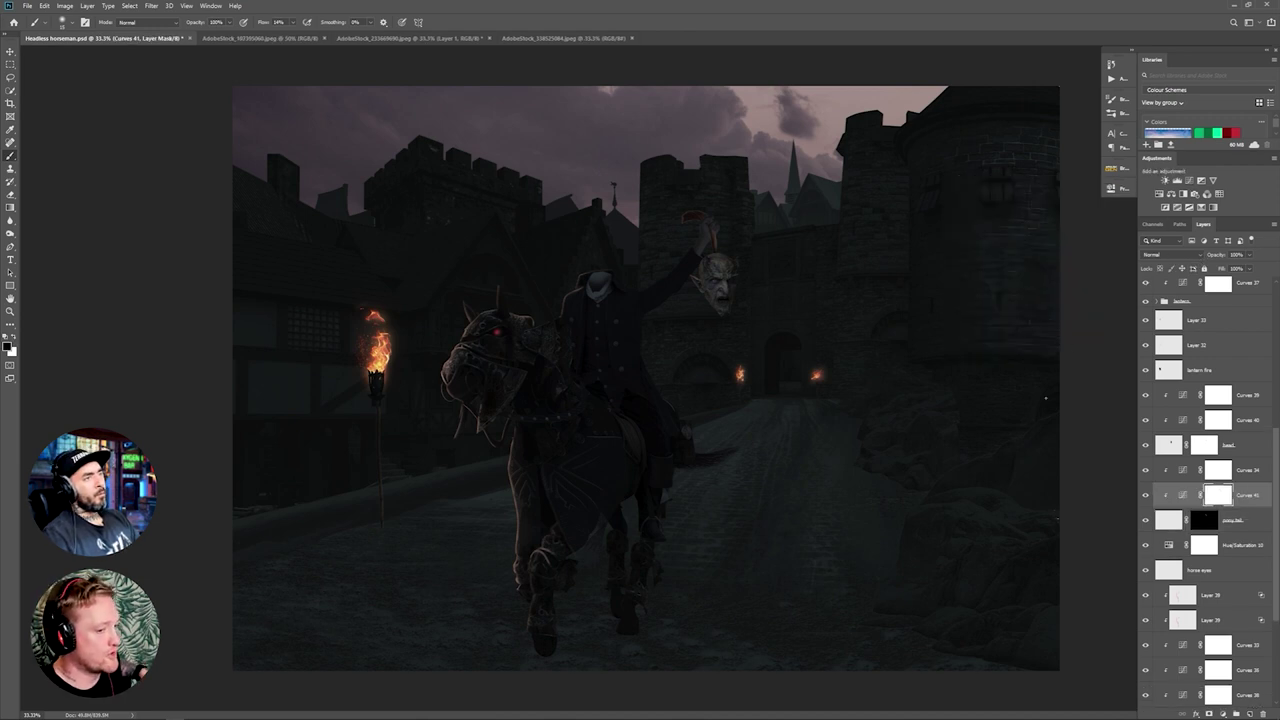
key(ctrl+s)
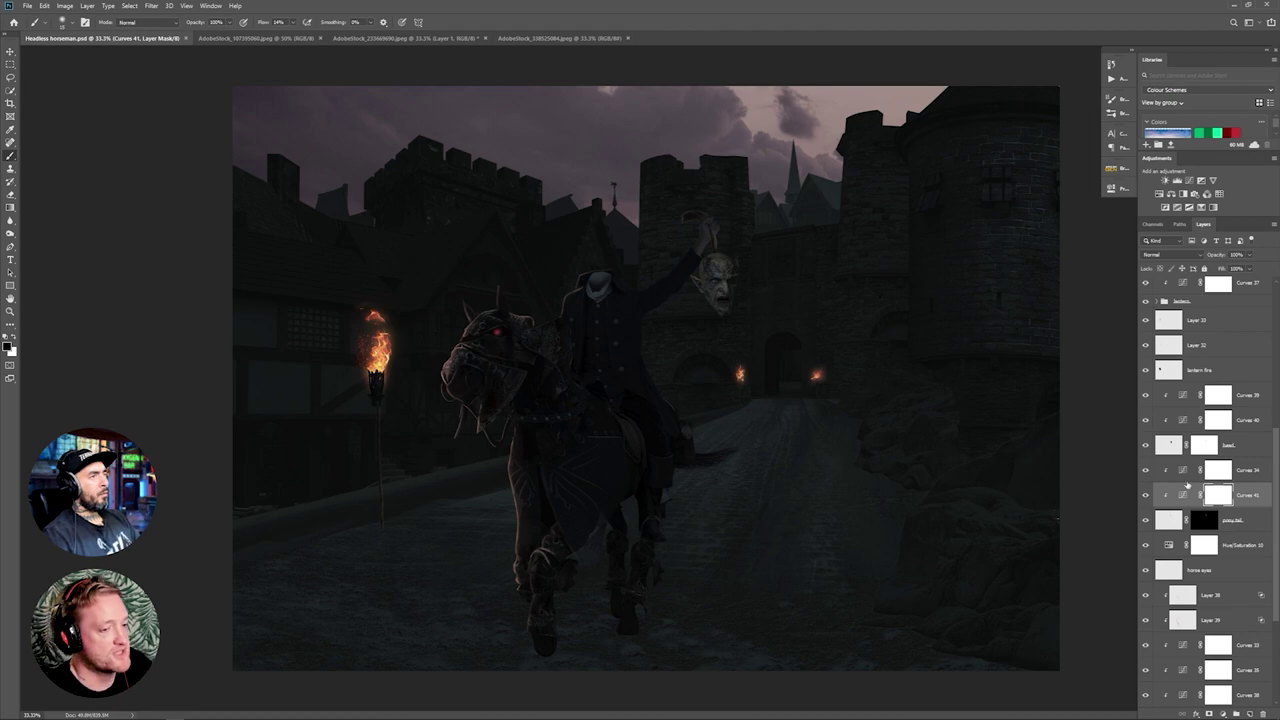
Step: Lower the white point of the existing Curves 34 adjustment above the pony tail layer
double_click(1183, 471)
drag(1090, 293, 1093, 320)
click(1094, 180)
scroll(722, 254, up, 4)
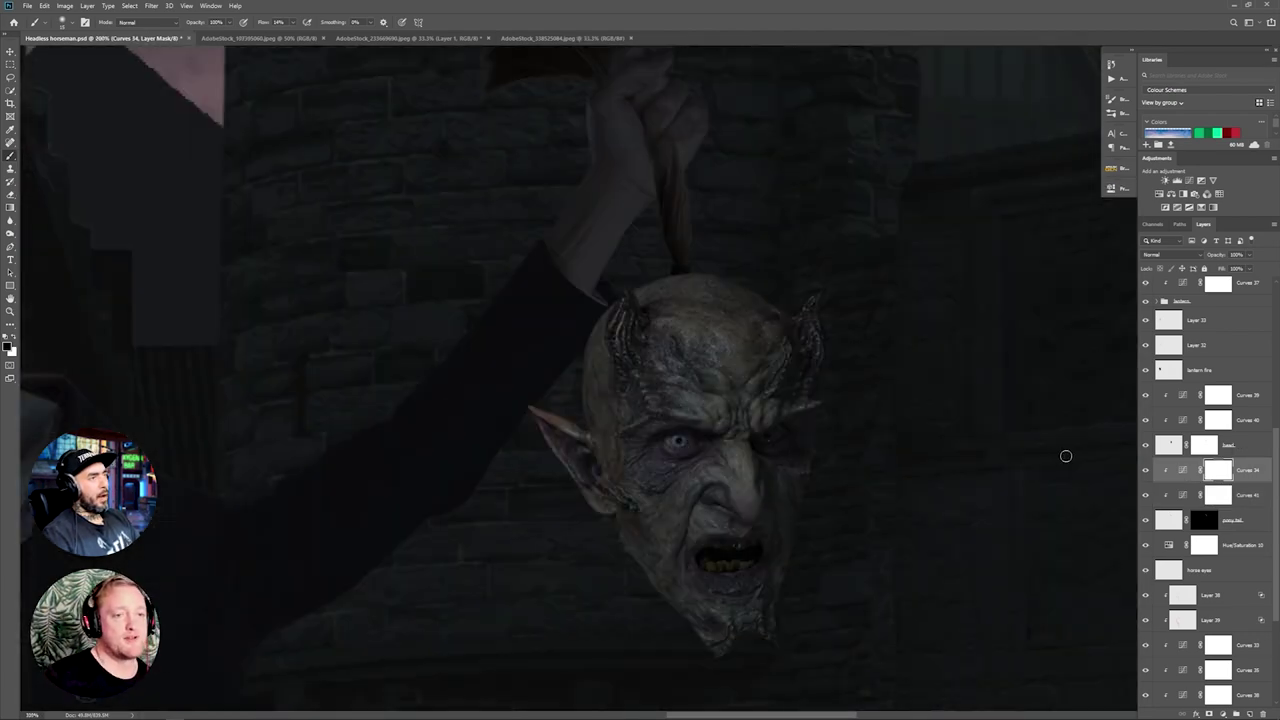
scroll(1020, 475, up, 3)
click(1250, 714)
click(1172, 255)
click(1162, 385)
Step: Choose a yellow foreground colour and raise the brush flow to 100%
click(7, 347)
click(368, 259)
click(458, 161)
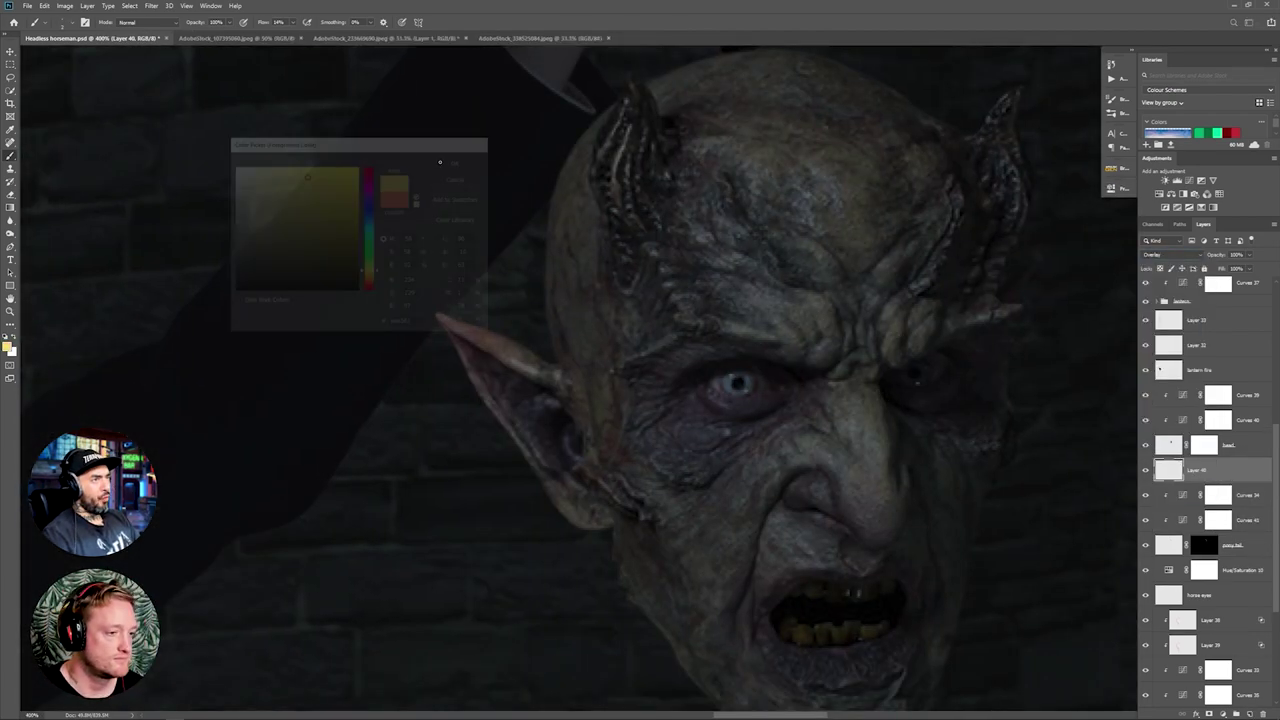
click(292, 22)
drag(290, 35, 340, 36)
click(1172, 255)
click(1162, 358)
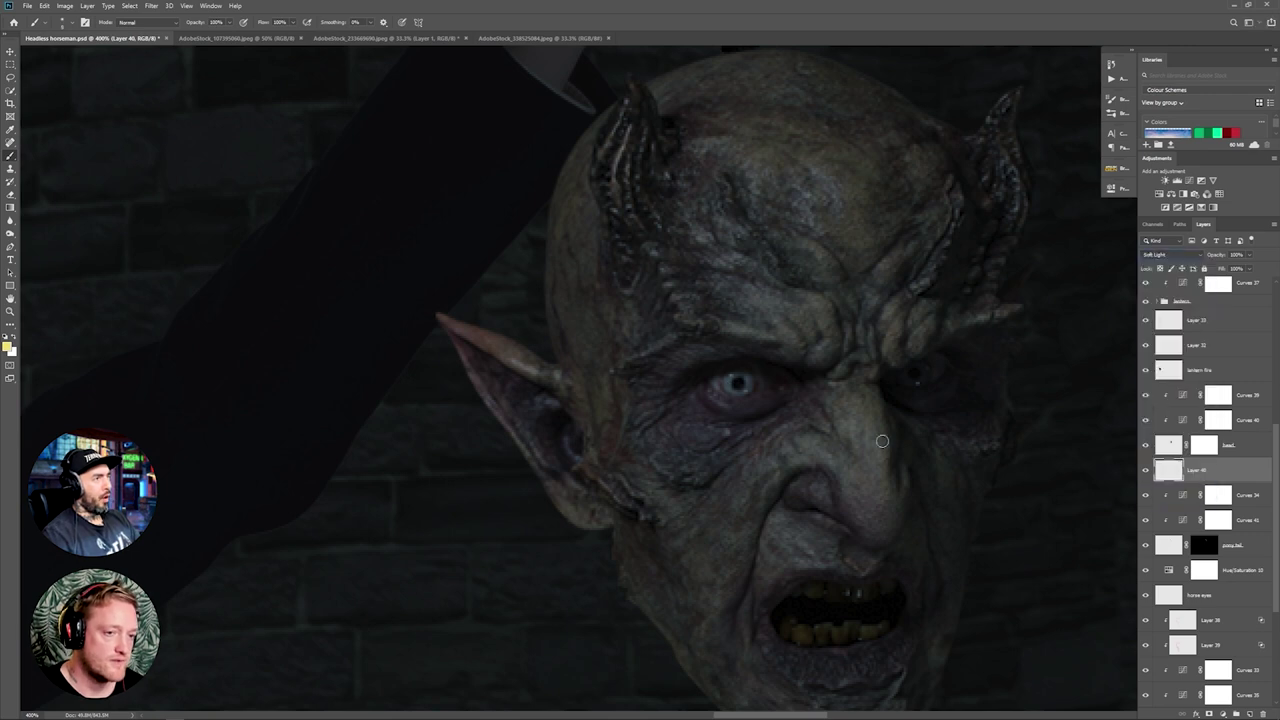
click(1172, 255)
key(Delete)
Step: Add a Soft Light layer named "head eyes" above the severed head's adjustments and paint yellow over the eye
click(1249, 447)
click(1250, 714)
double_click(1196, 395)
text(head  eyes)
key(Return)
key(shift+alt+f)
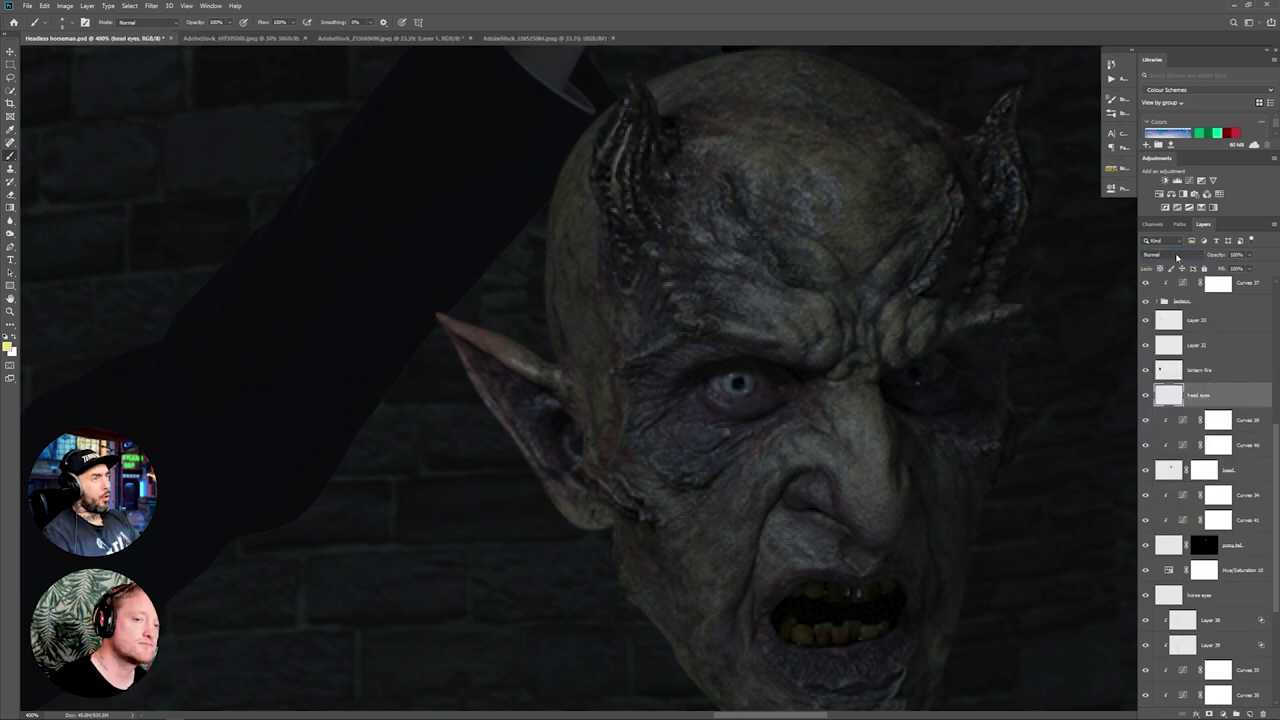
drag(734, 384, 740, 388)
key(ctrl+0)
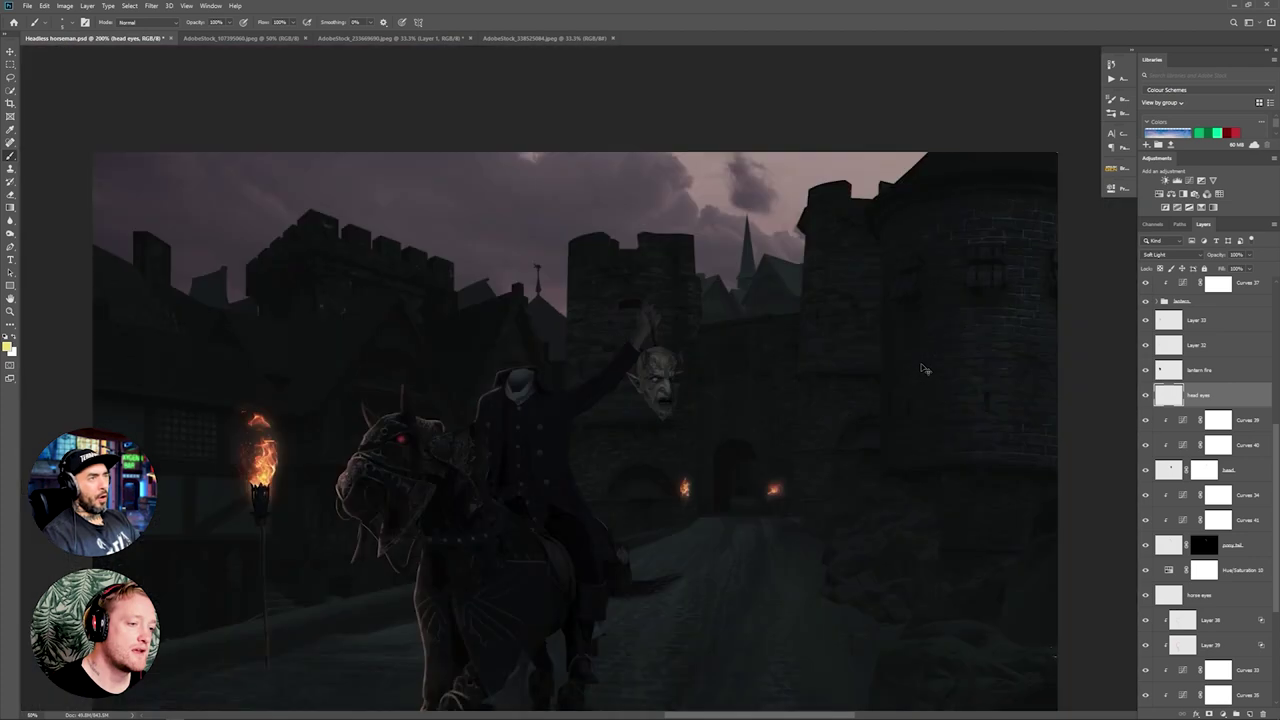
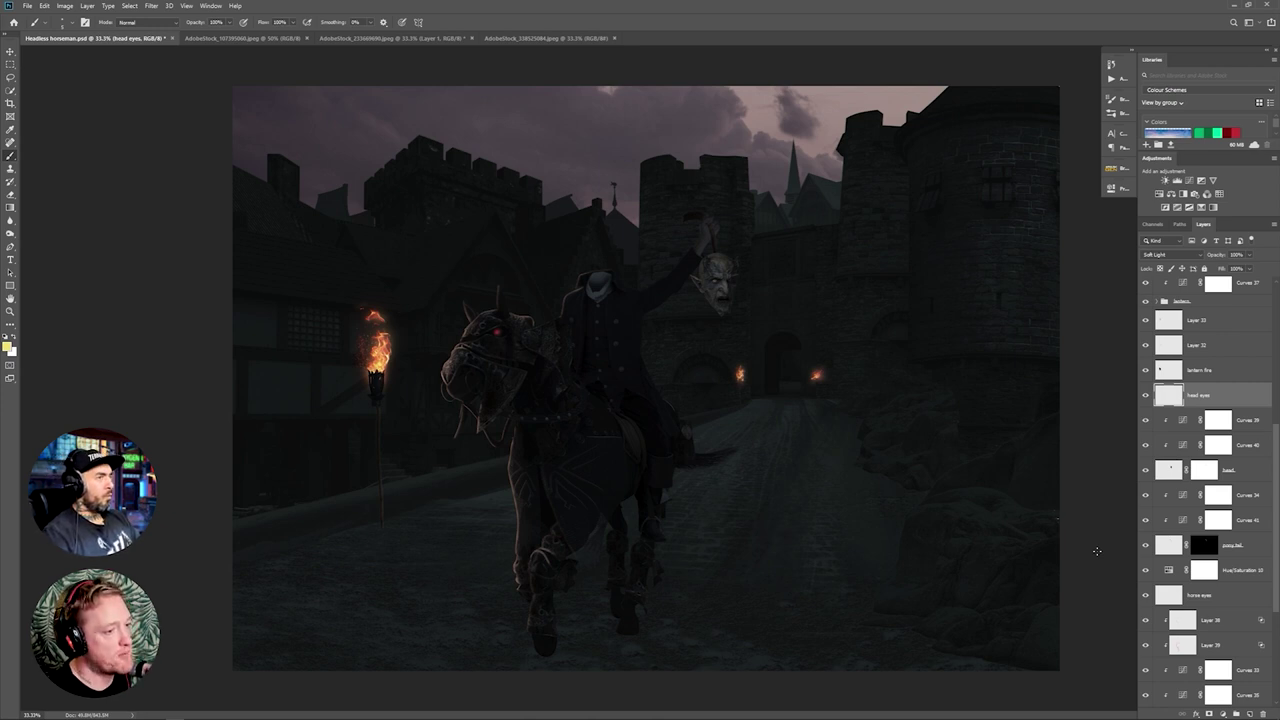
Step: Add a layer named "light glow" above the location group's gradient adjustment and reduce the brush flow
scroll(1200, 510, down, 4)
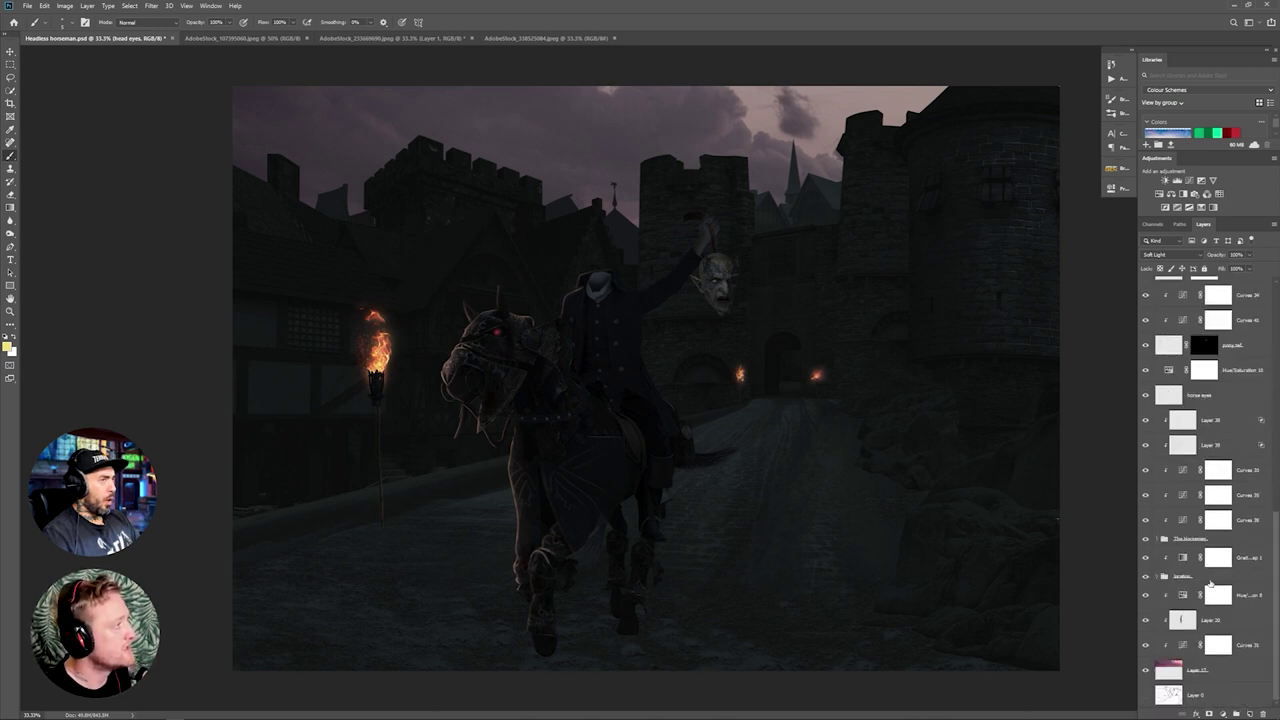
click(1200, 558)
click(293, 22)
drag(292, 36, 253, 36)
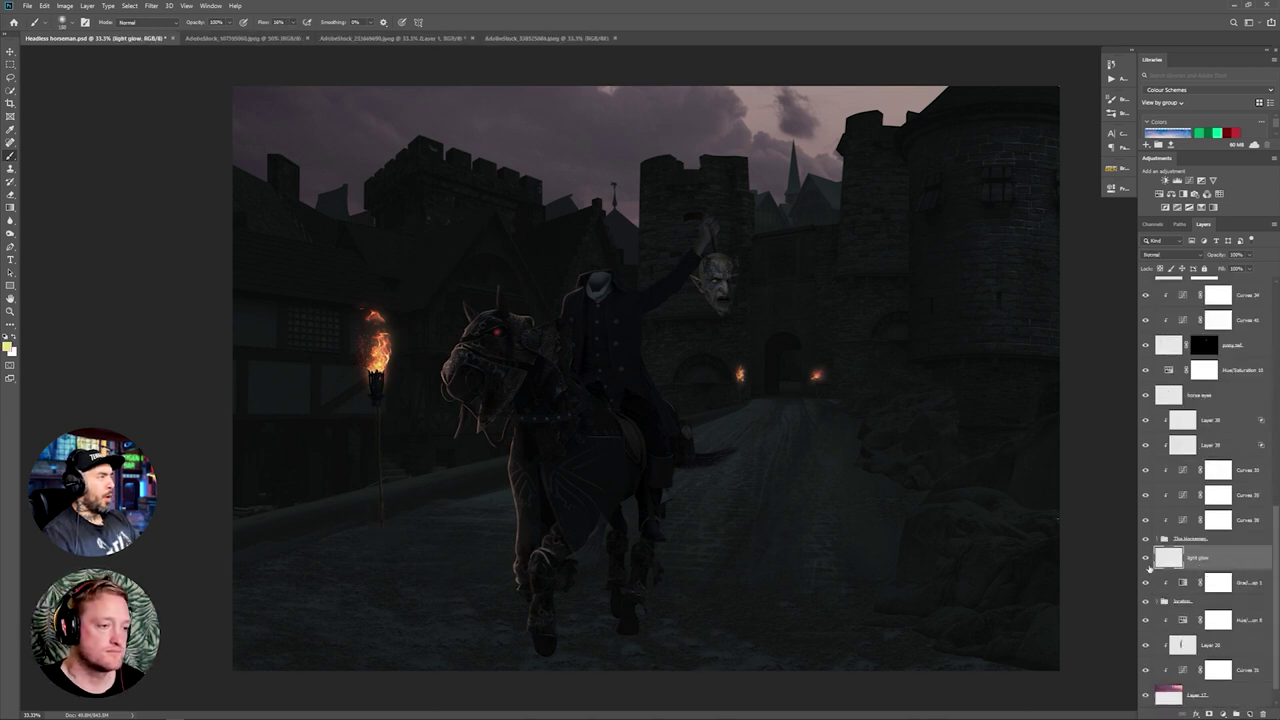
Step: Set the brush flow to 5% and paint a red glow on the ground around the near torch's base
key(shift+0)
key(shift+5)
mouse_move(376, 529)
mouse_down()
mouse_move(424, 532)
mouse_move(368, 508)
mouse_move(391, 503)
mouse_move(395, 539)
mouse_move(474, 534)
mouse_up()
Step: Set the "light glow" layer's blend mode to Screen and its fill to 50%
click(1172, 255)
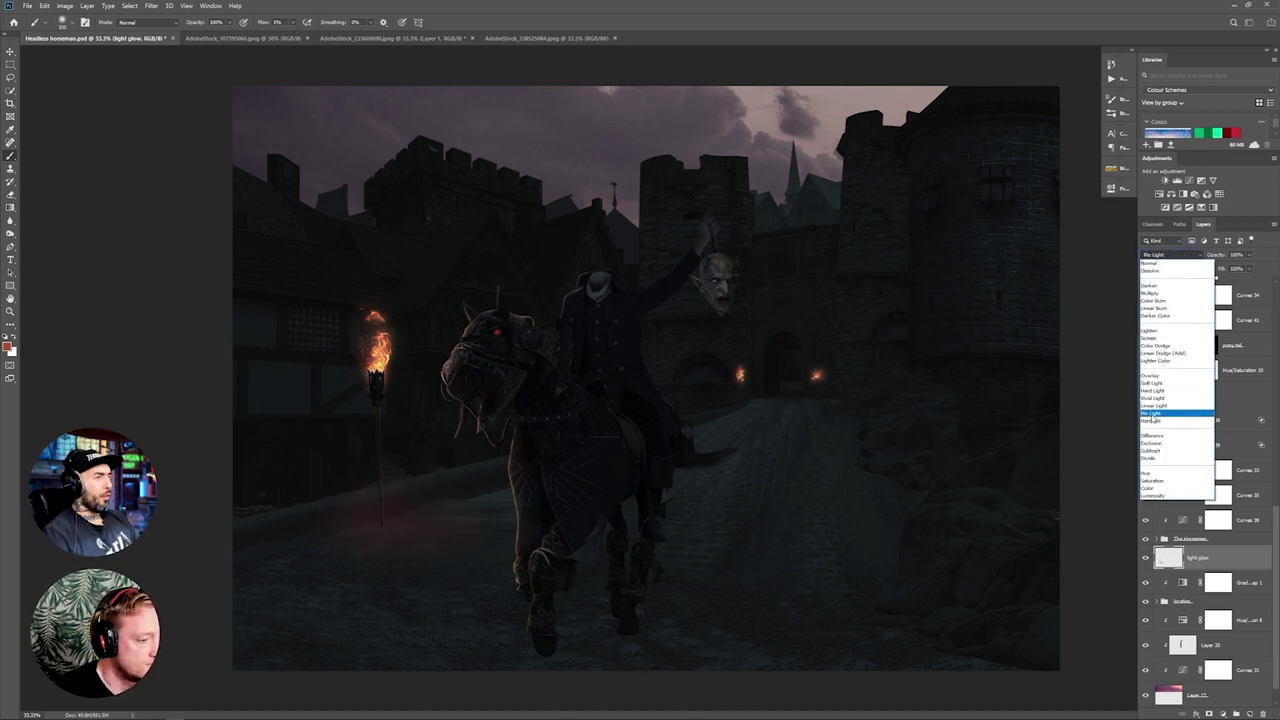
click(1165, 338)
click(1172, 255)
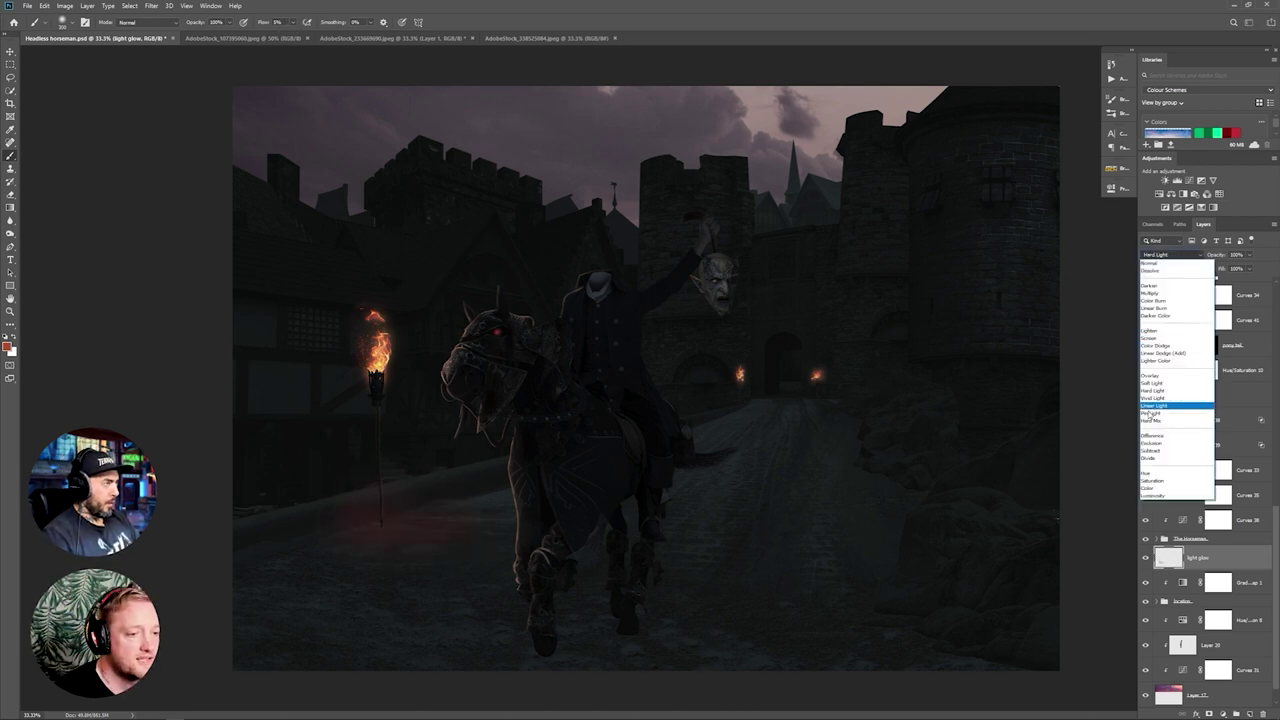
click(1165, 338)
click(1249, 269)
drag(1228, 291, 1229, 283)
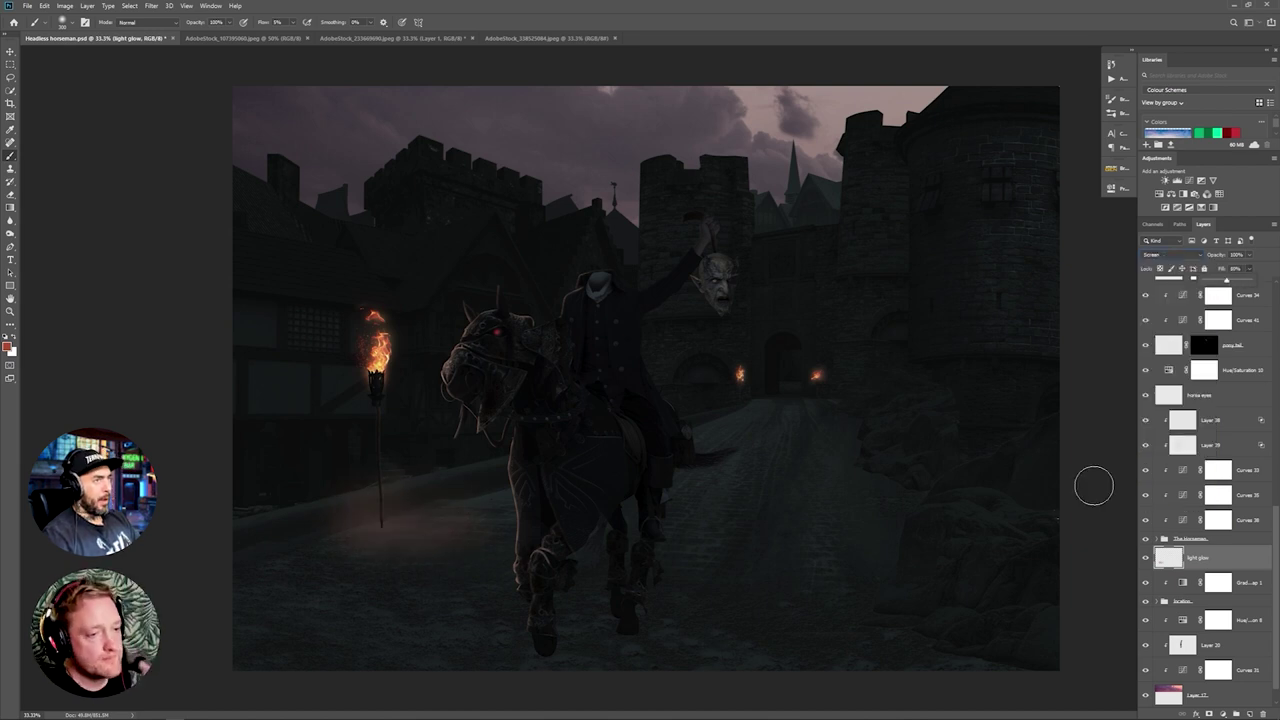
Step: Change the foreground colour to a muted golden yellow
click(7, 347)
click(369, 278)
click(457, 160)
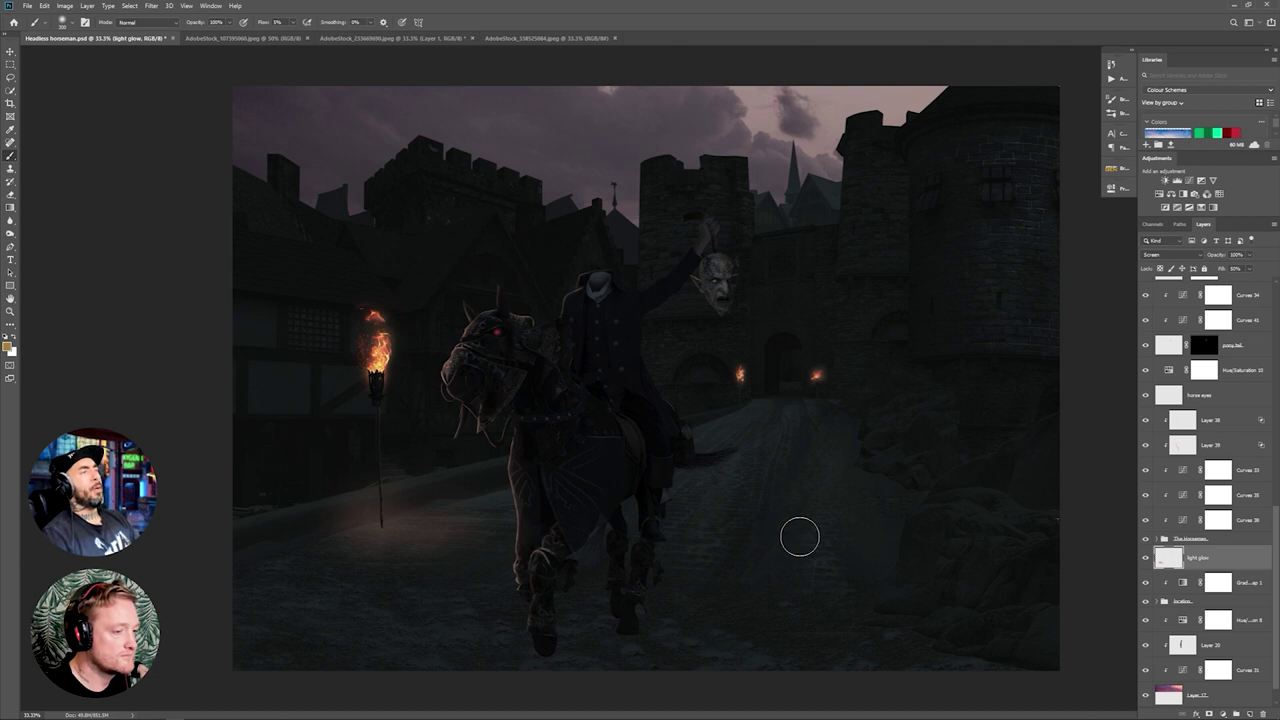
Step: Apply Hue/Saturation to Layer 38 above the horseman group with hue -3, saturation +60 and lightness +5
scroll(1182, 513, down, 2)
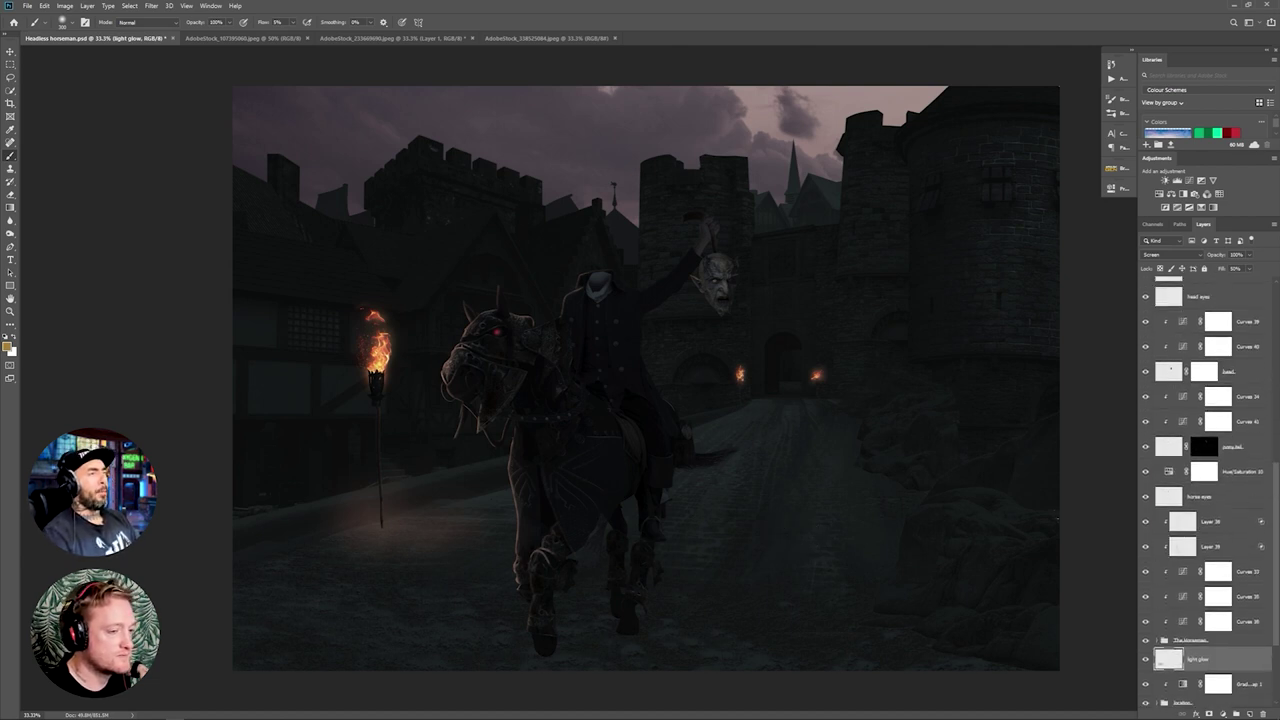
scroll(1198, 420, up, 1)
click(1200, 420)
click(65, 6)
mouse_move(80, 32)
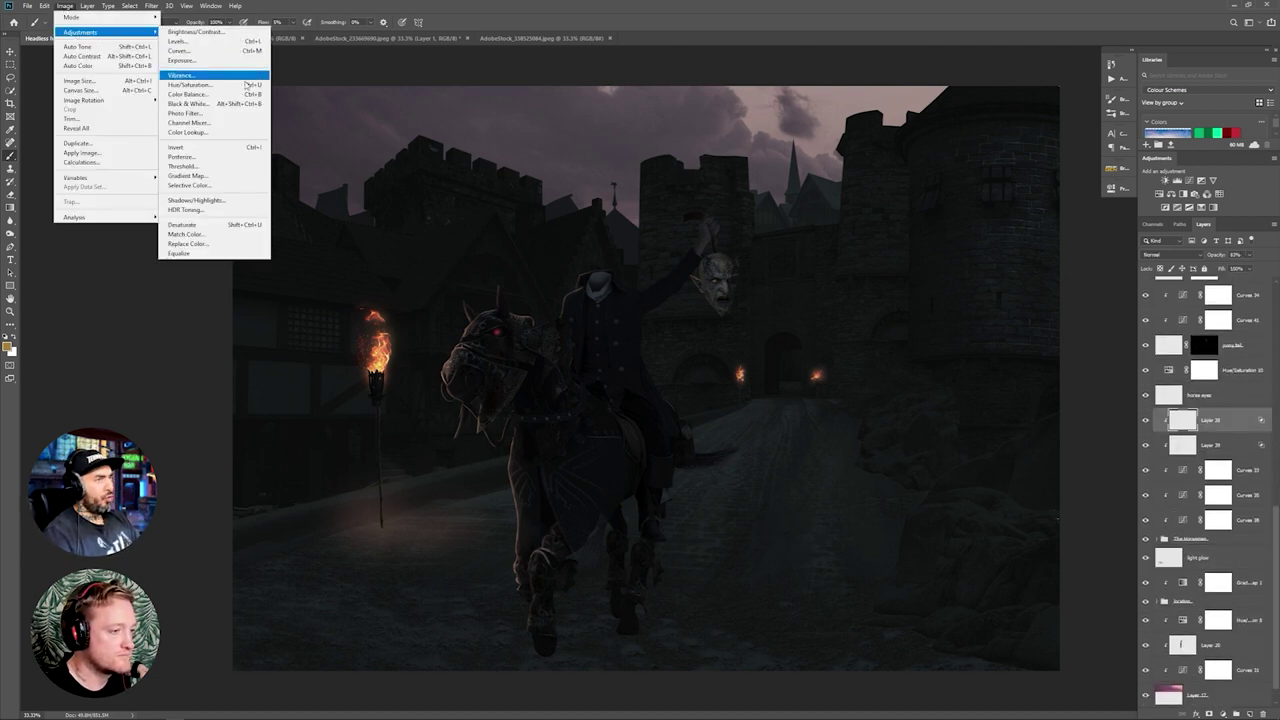
click(187, 85)
drag(612, 168, 880, 168)
mouse_move(881, 238)
mouse_down()
mouse_move(860, 240)
mouse_move(900, 241)
mouse_move(877, 242)
mouse_move(883, 267)
mouse_move(879, 240)
mouse_up()
drag(880, 288, 875, 305)
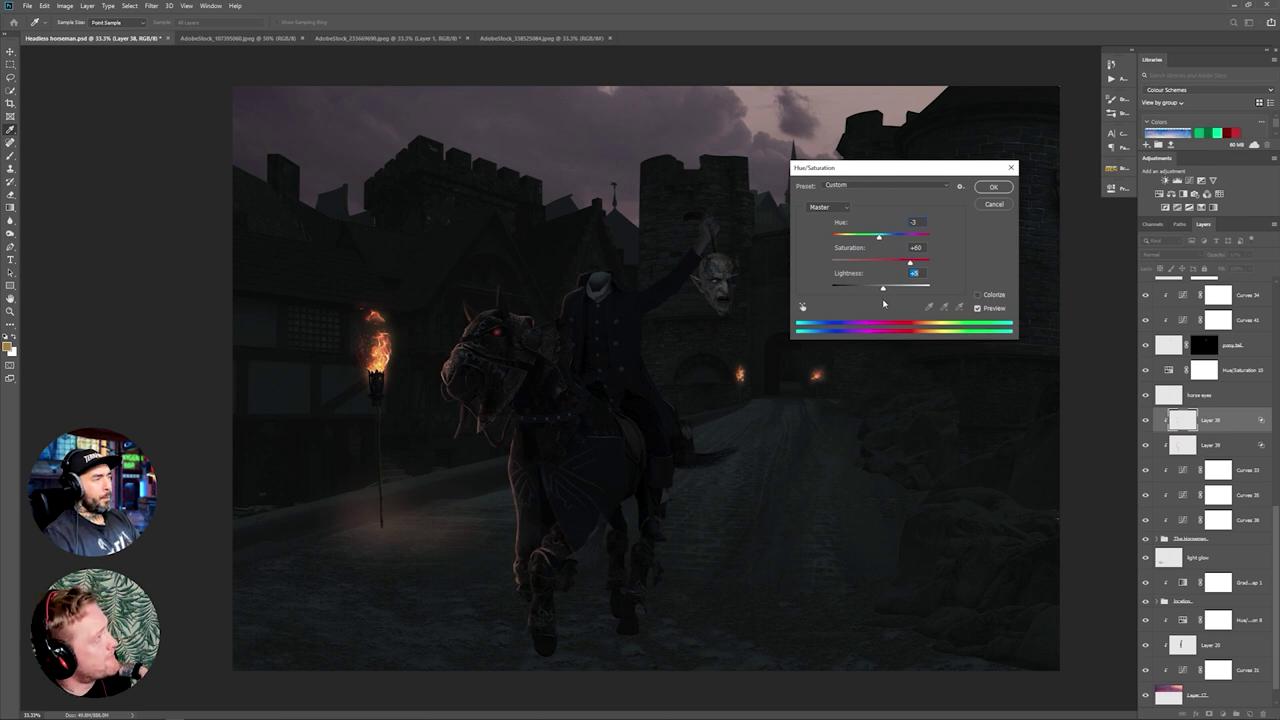
click(993, 187)
key(b)
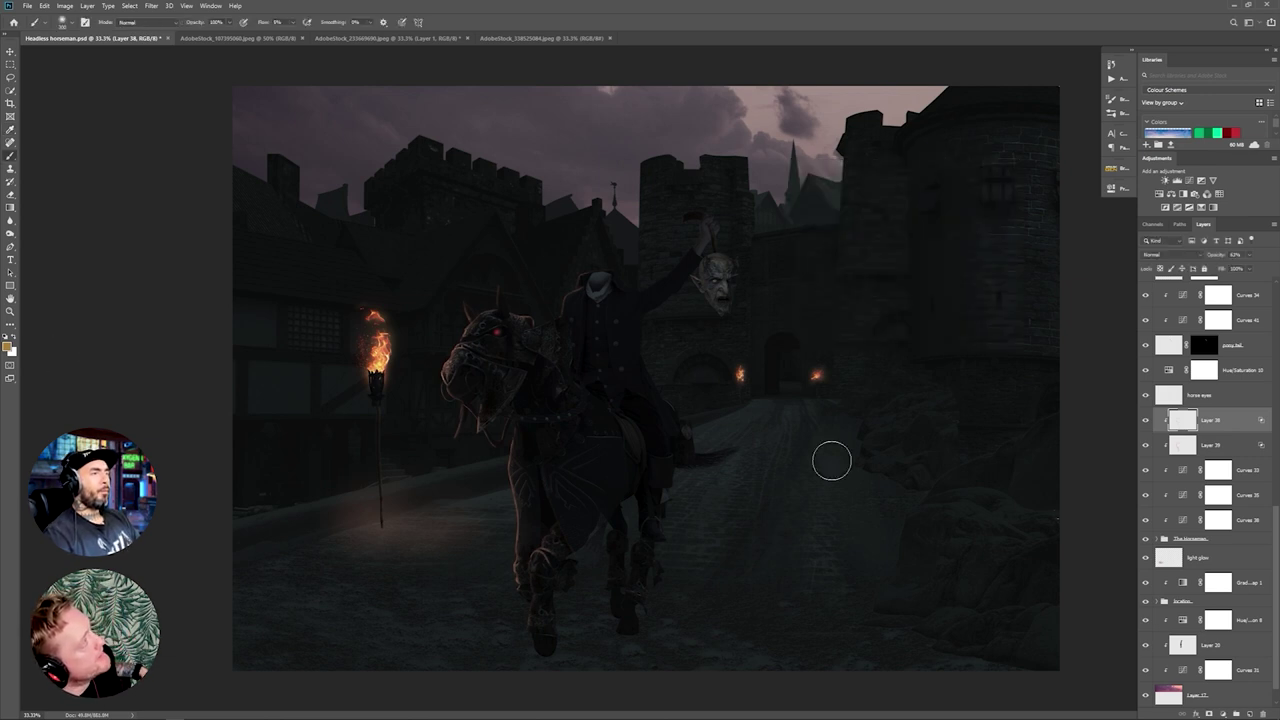
Step: Adjust the underlying-layer Blend If range in the "light glow" layer's blending options
click(180, 377)
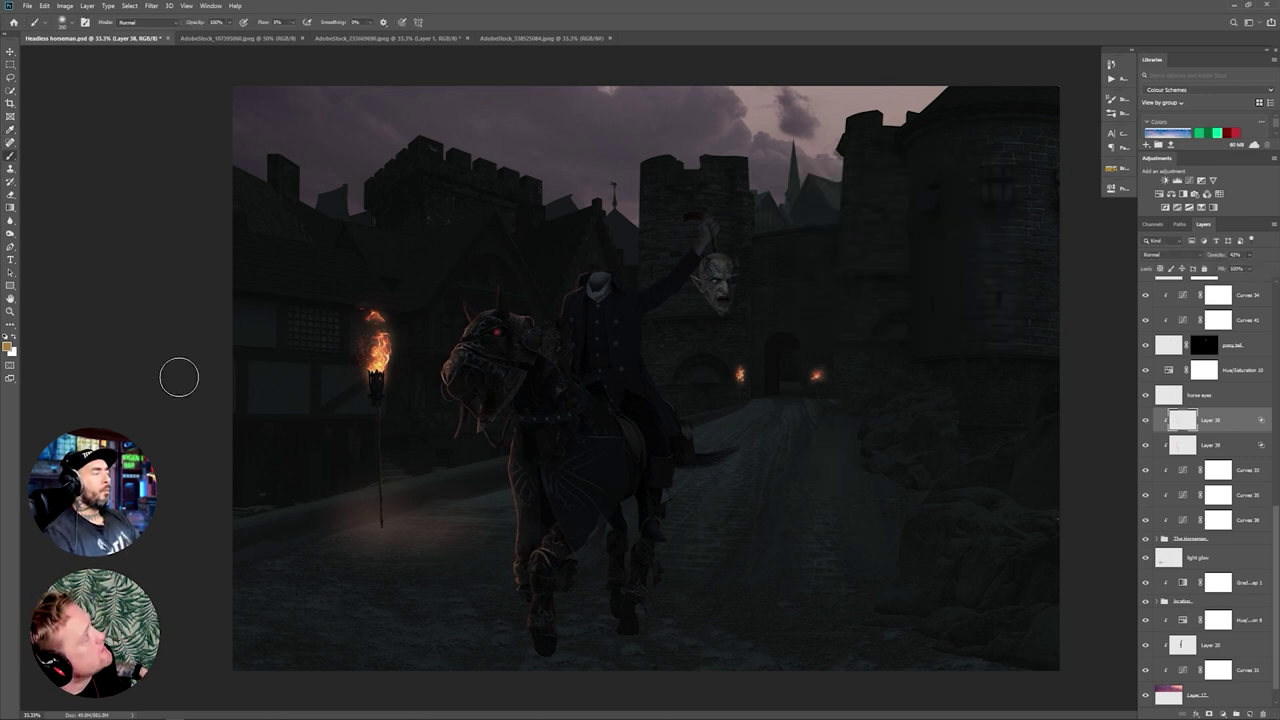
scroll(1230, 470, up, 5)
scroll(1230, 500, down, 6)
click(1229, 538)
double_click(1229, 540)
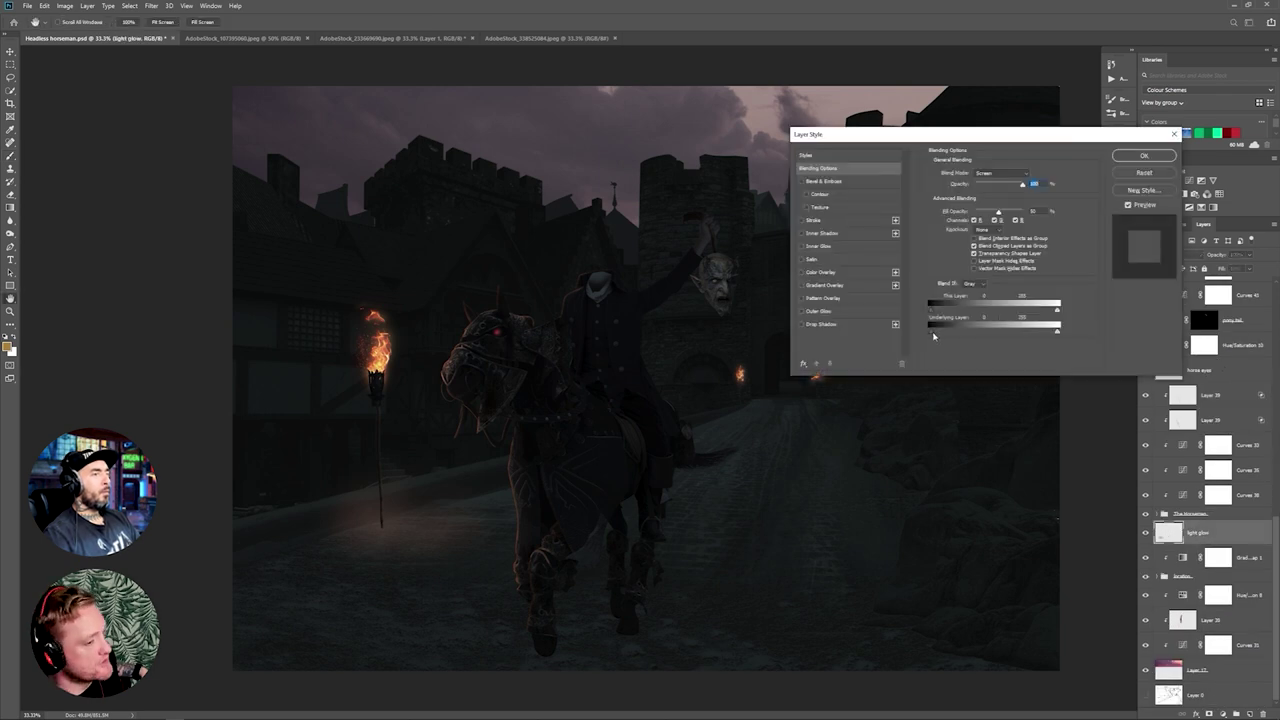
click(1145, 158)
Step: Add a layer above "light glow" and paint an orange glow at the near torch's base with a large brush
click(1249, 713)
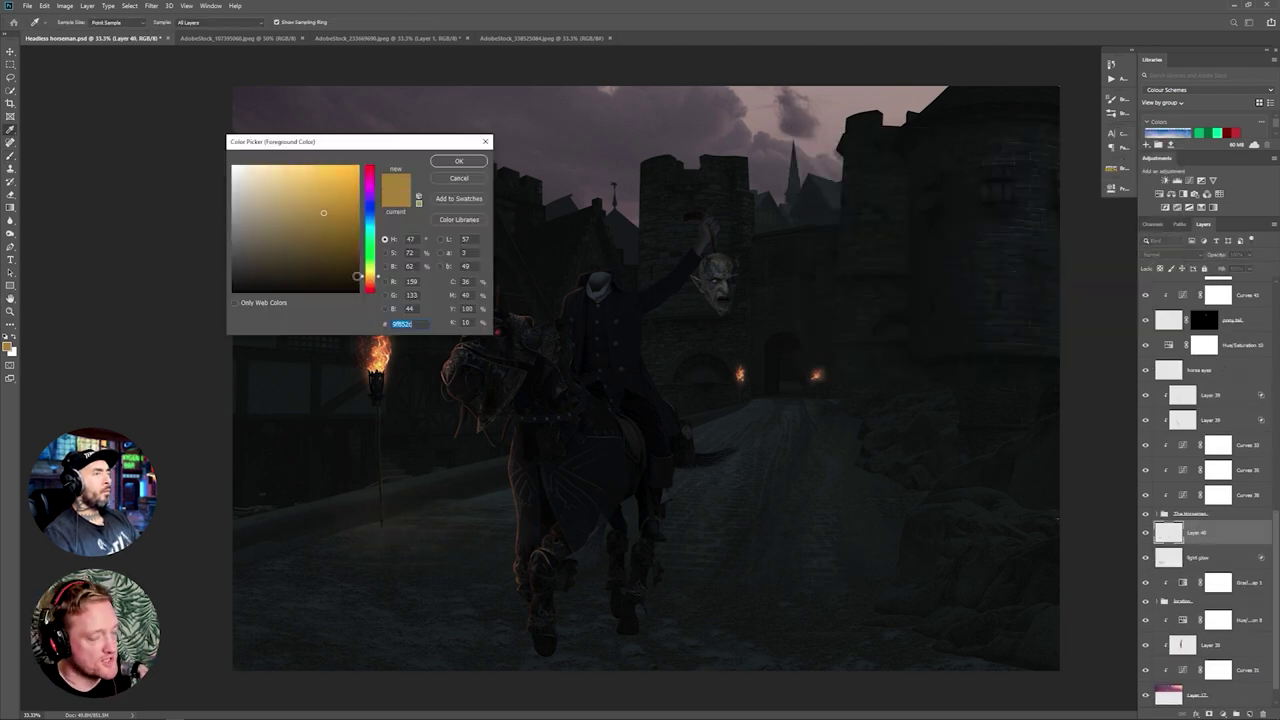
key(])
key(])
key(])
key(])
key(])
key(])
key(])
key(])
key(])
click(381, 528)
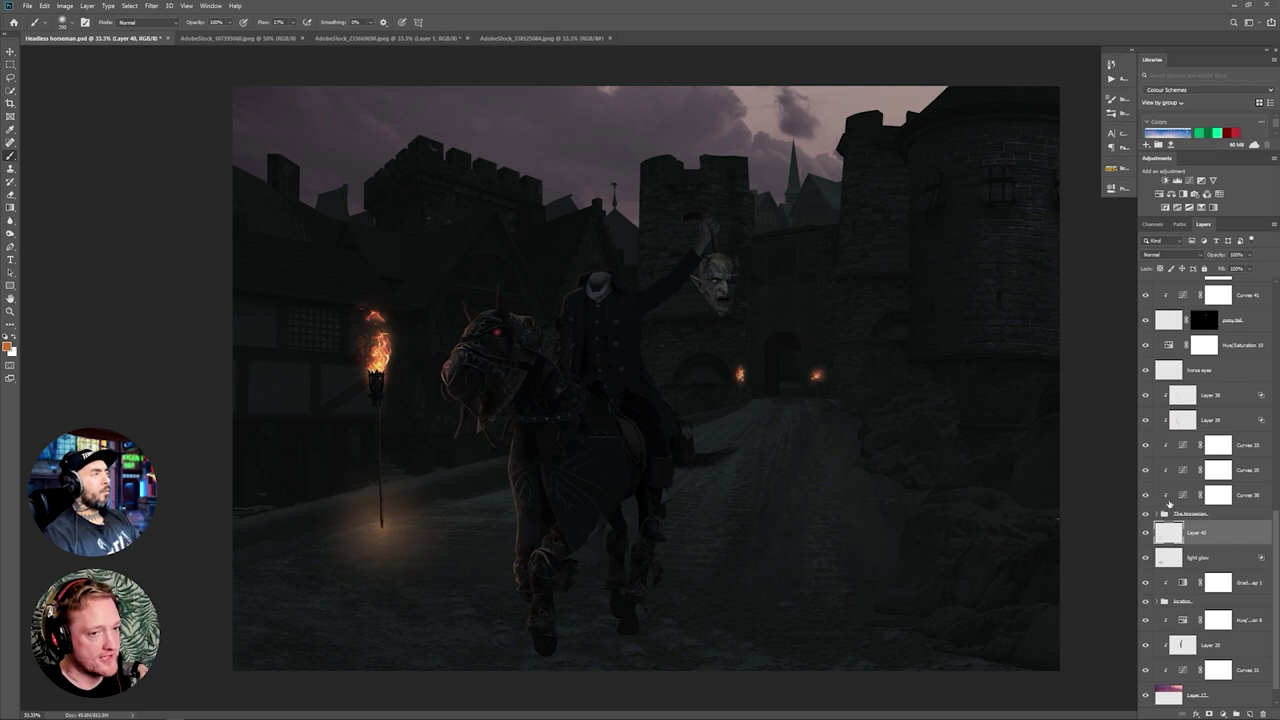
Step: Set the new glow layer's blend mode to Color Dodge and reduce its fill
click(1172, 255)
click(1158, 346)
drag(1249, 269, 1245, 284)
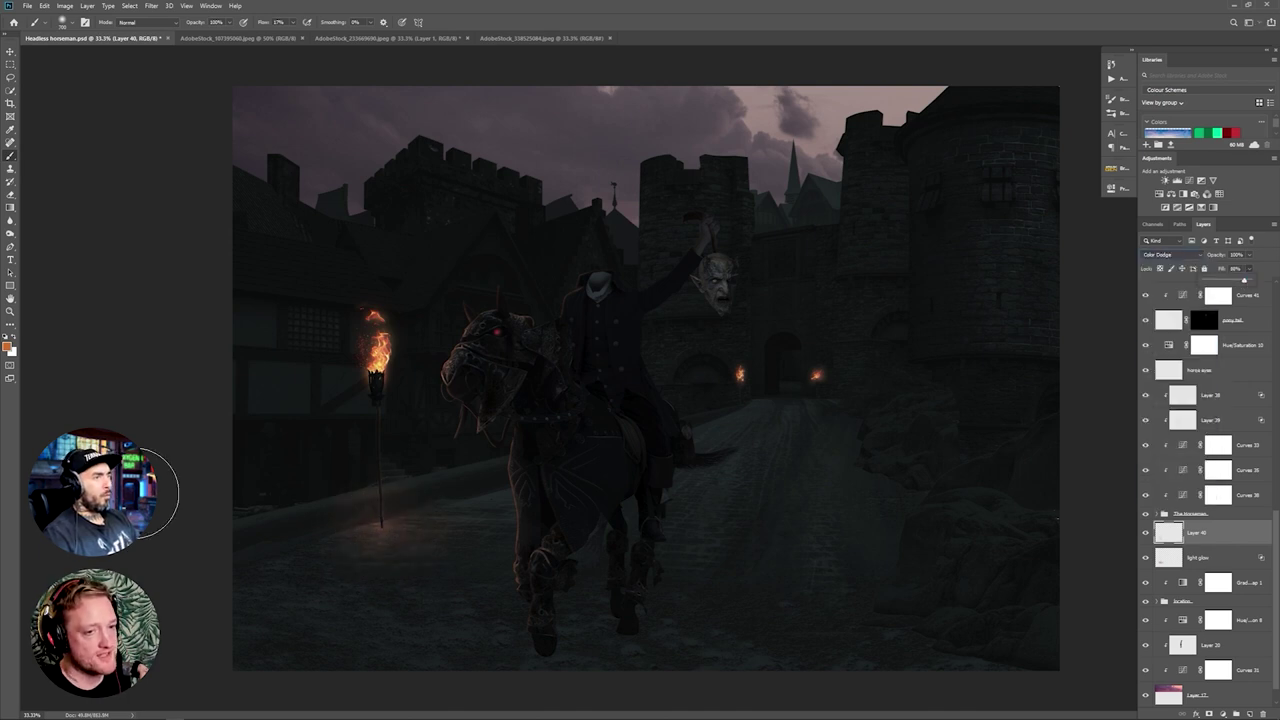
Step: Paint orange light along the kerb and over the ground around the near torch, varying the brush size
key([)
key([)
key([)
key([)
key([)
key([)
key([)
key([)
key([)
drag(265, 507, 440, 466)
key(])
key(])
key(])
key(])
key(])
key(])
key(])
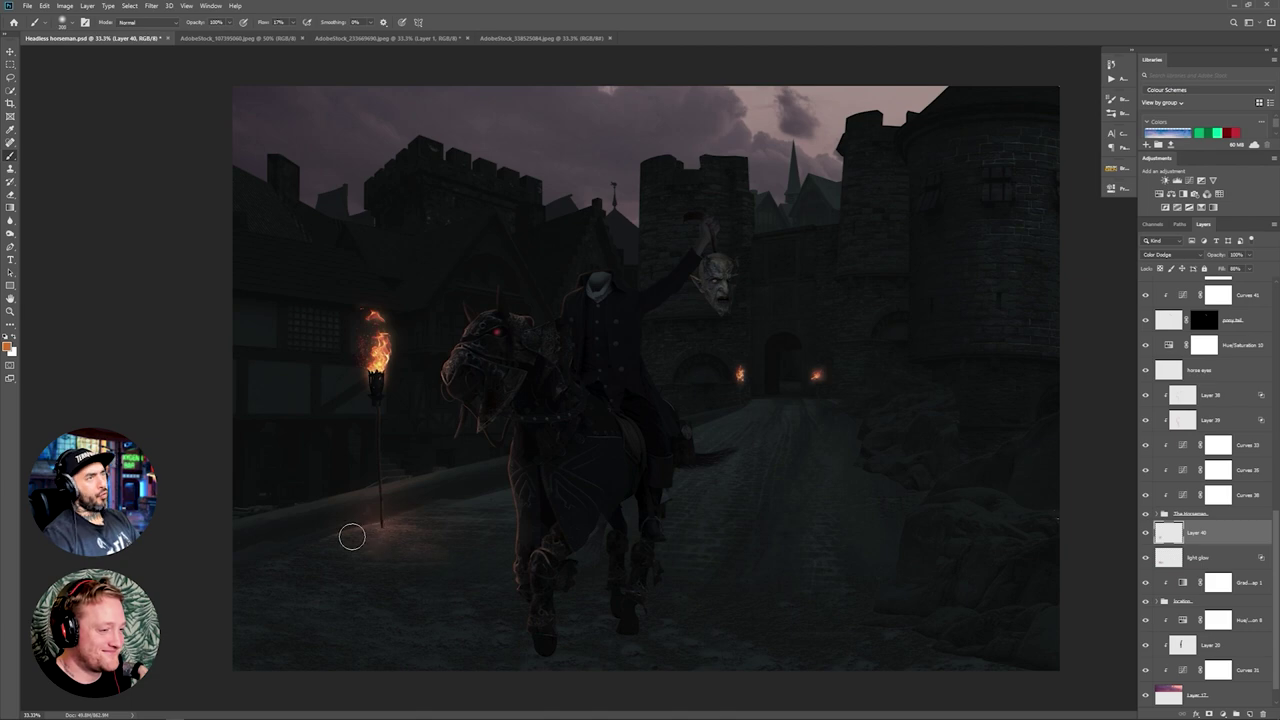
key(bracketright)
key(bracketright)
key(bracketright)
key(bracketright)
key(bracketright)
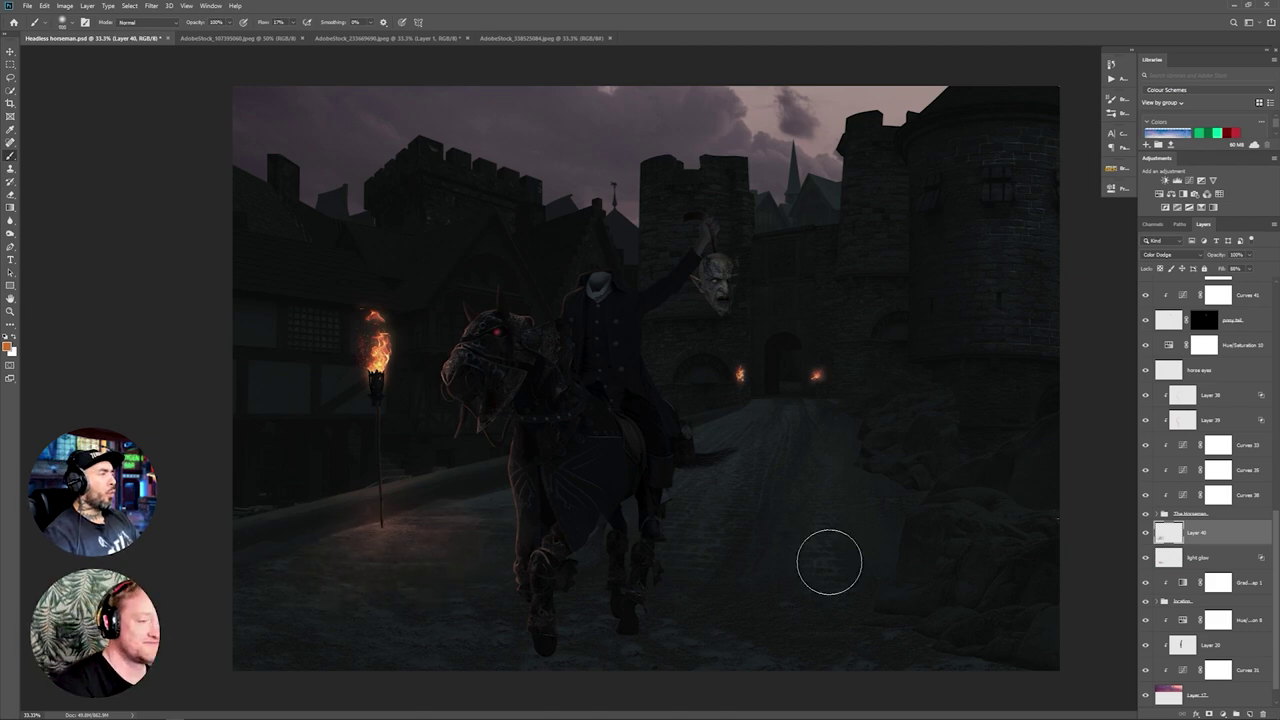
Step: Paint small orange glows on the ground beneath the two distant gate torches with a smaller brush, and save the document
key(bracketleft)
key(bracketleft)
key(bracketleft)
key(bracketleft)
key(bracketleft)
key(bracketleft)
key(bracketleft)
key(ctrl+plus)
key(ctrl+plus)
key(ctrl+plus)
key(ctrl+plus)
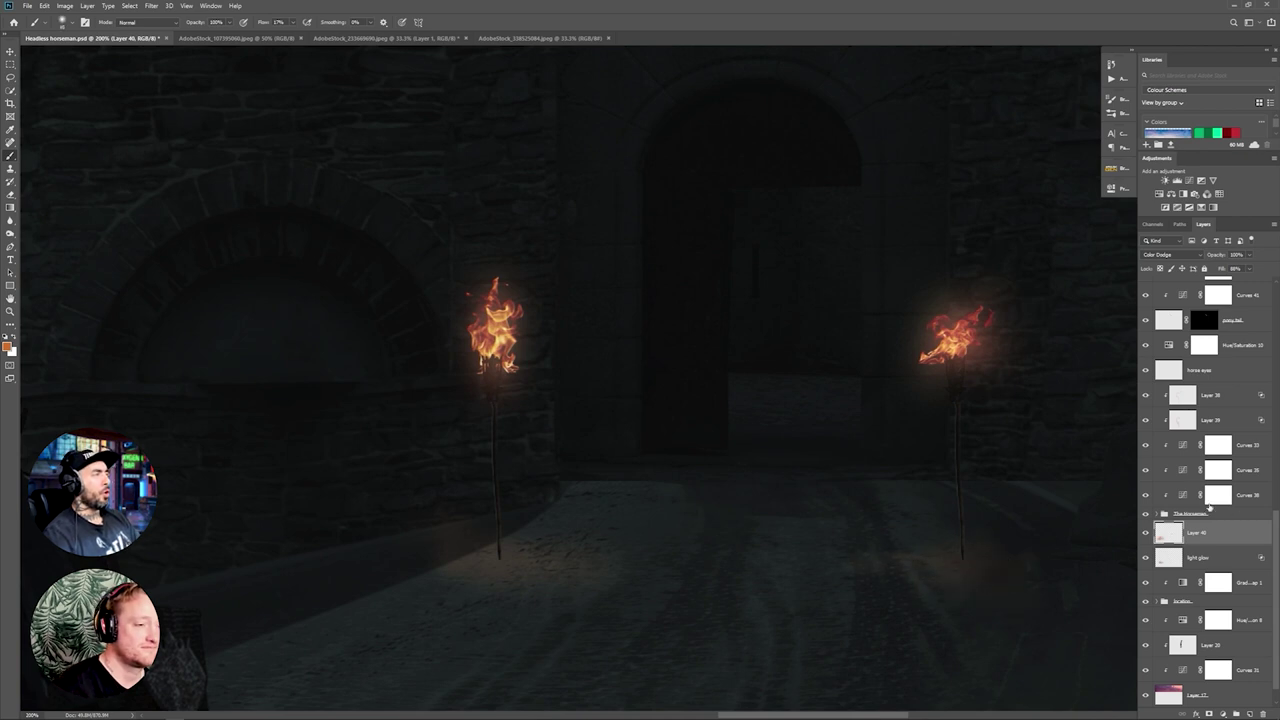
key(ctrl+minus)
key(ctrl+minus)
key(ctrl+minus)
key(ctrl+minus)
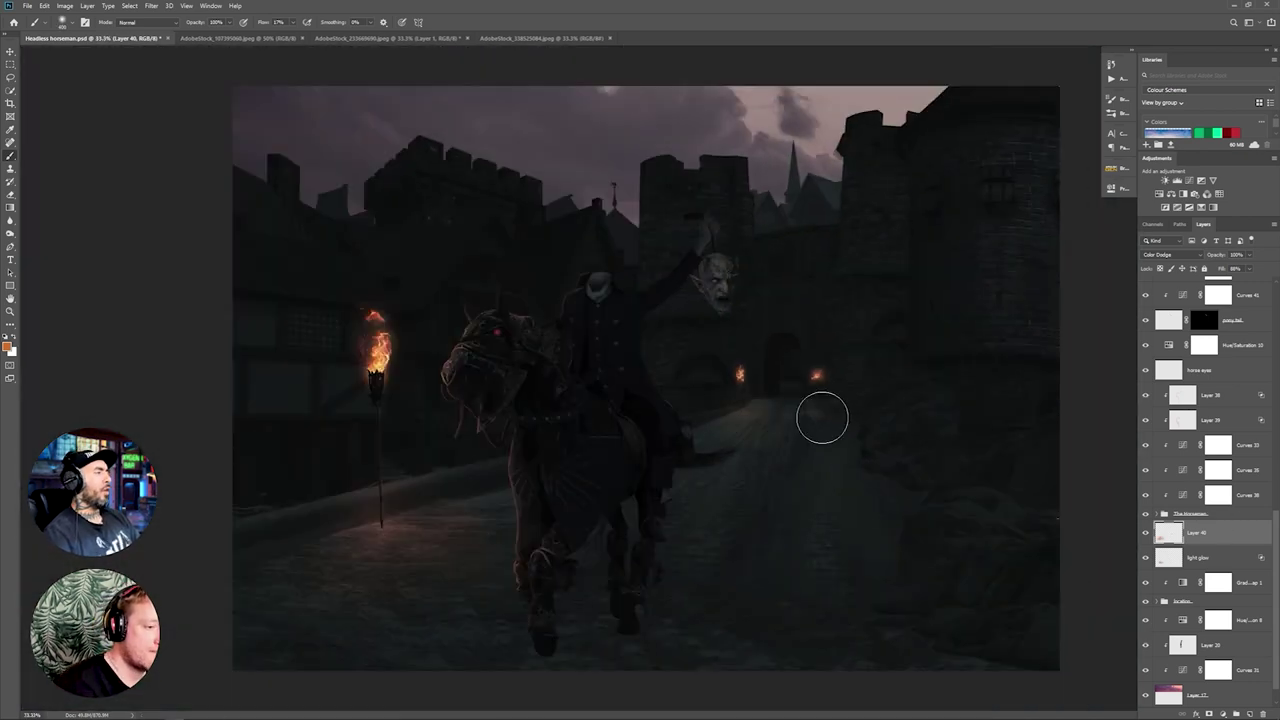
key(ctrl+s)
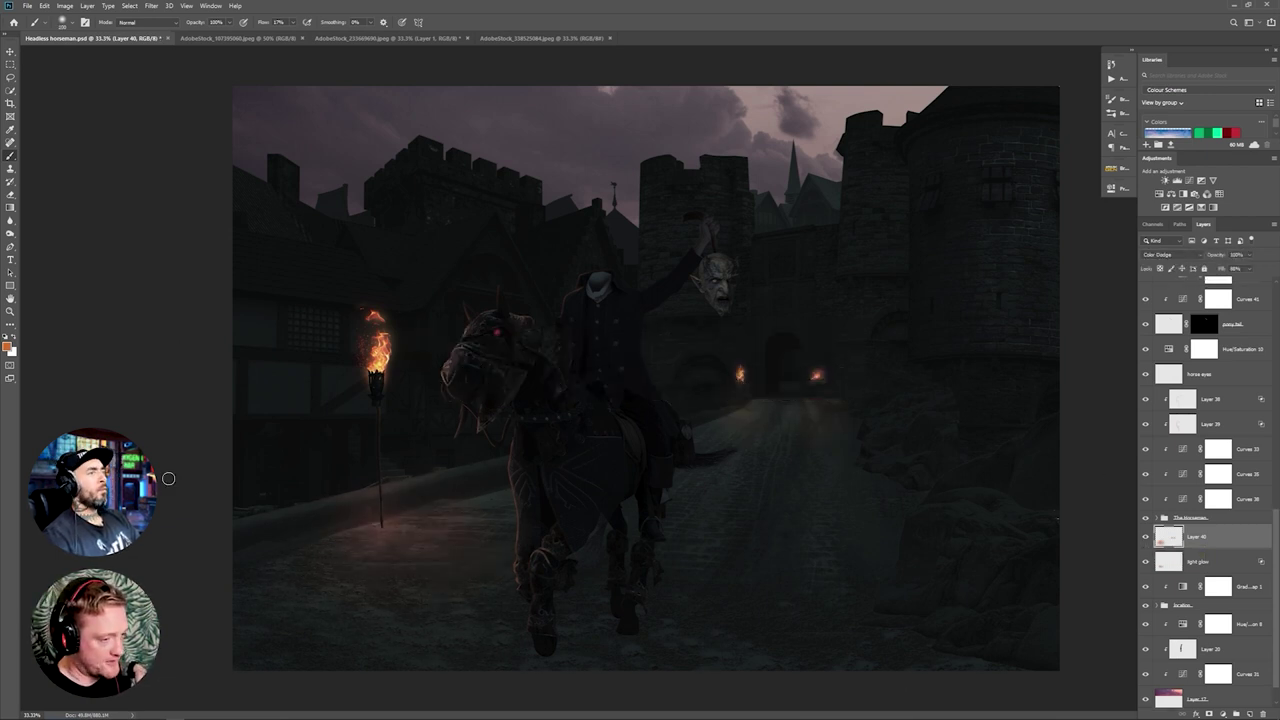
Step: Add a Curves adjustment above the location group's gradient map, pull its curve down to darken, and save the document
scroll(1156, 580, down, 1)
click(1156, 578)
click(1156, 578)
click(1249, 555)
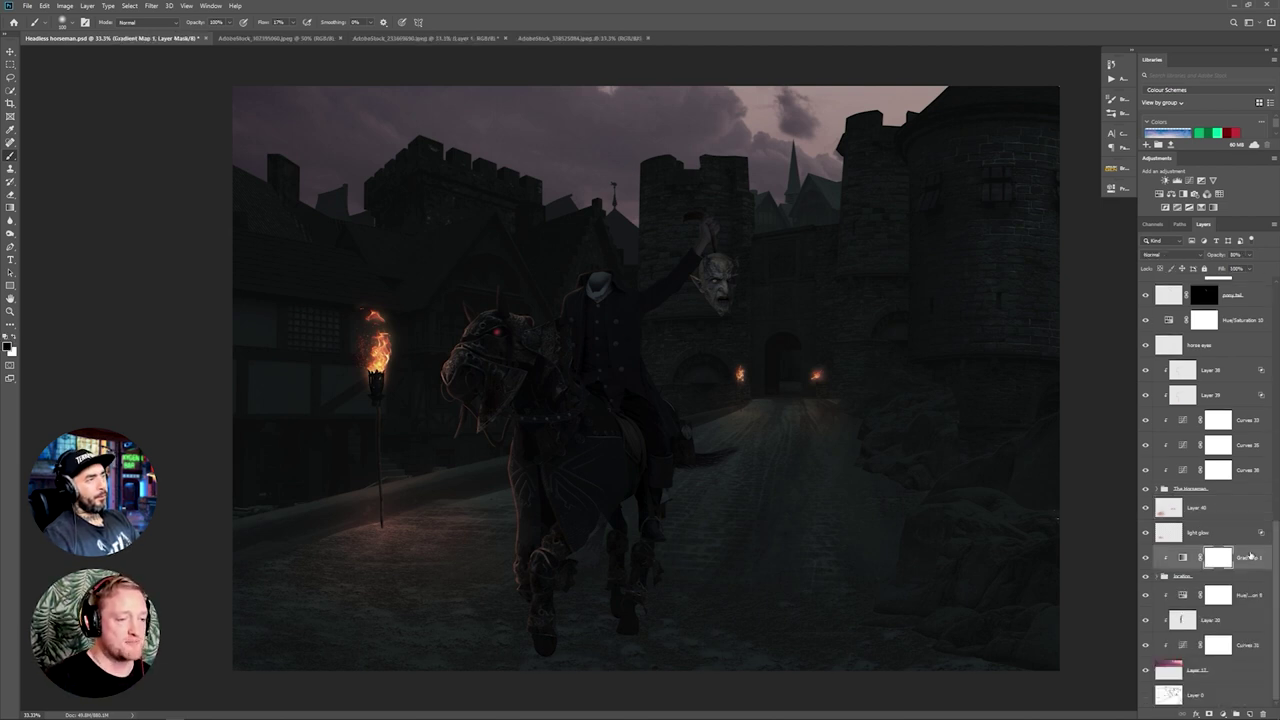
click(1189, 181)
drag(1084, 243, 1108, 261)
click(1083, 351)
key(ctrl+s)
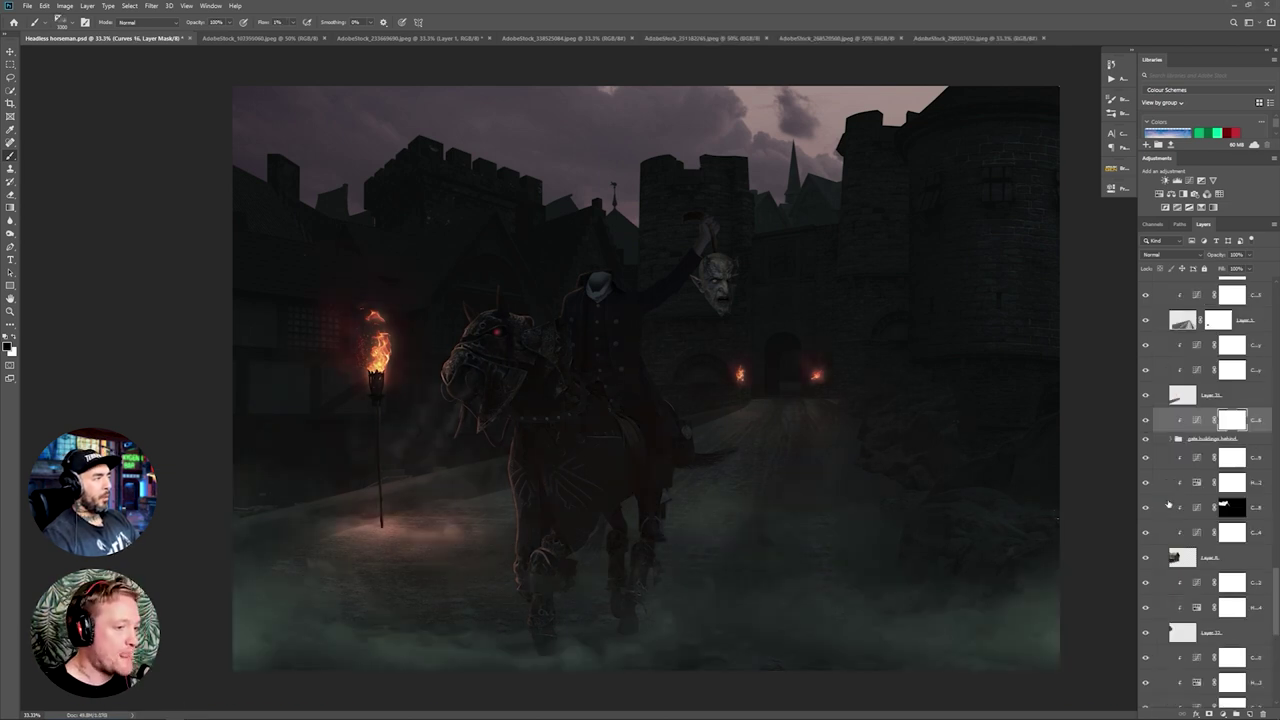
Step: Choose a basic round brush, shrink it to a very small size, and save the document
click(64, 21)
drag(211, 198, 211, 118)
click(78, 166)
click(91, 467)
key(bracketleft)
key(bracketleft)
key(bracketleft)
key(bracketleft)
key(bracketleft)
key(bracketleft)
key(bracketleft)
key(bracketleft)
key(bracketleft)
key(bracketleft)
key(bracketleft)
key(bracketleft)
key(bracketleft)
key(bracketleft)
key(bracketleft)
key(bracketleft)
key(bracketleft)
key(bracketleft)
key(bracketleft)
key(bracketleft)
key(bracketleft)
key(bracketleft)
key(bracketleft)
key(bracketleft)
key(bracketleft)
key(bracketleft)
key(bracketleft)
key(bracketleft)
key(bracketleft)
key(bracketleft)
key(bracketleft)
key(bracketleft)
key(bracketleft)
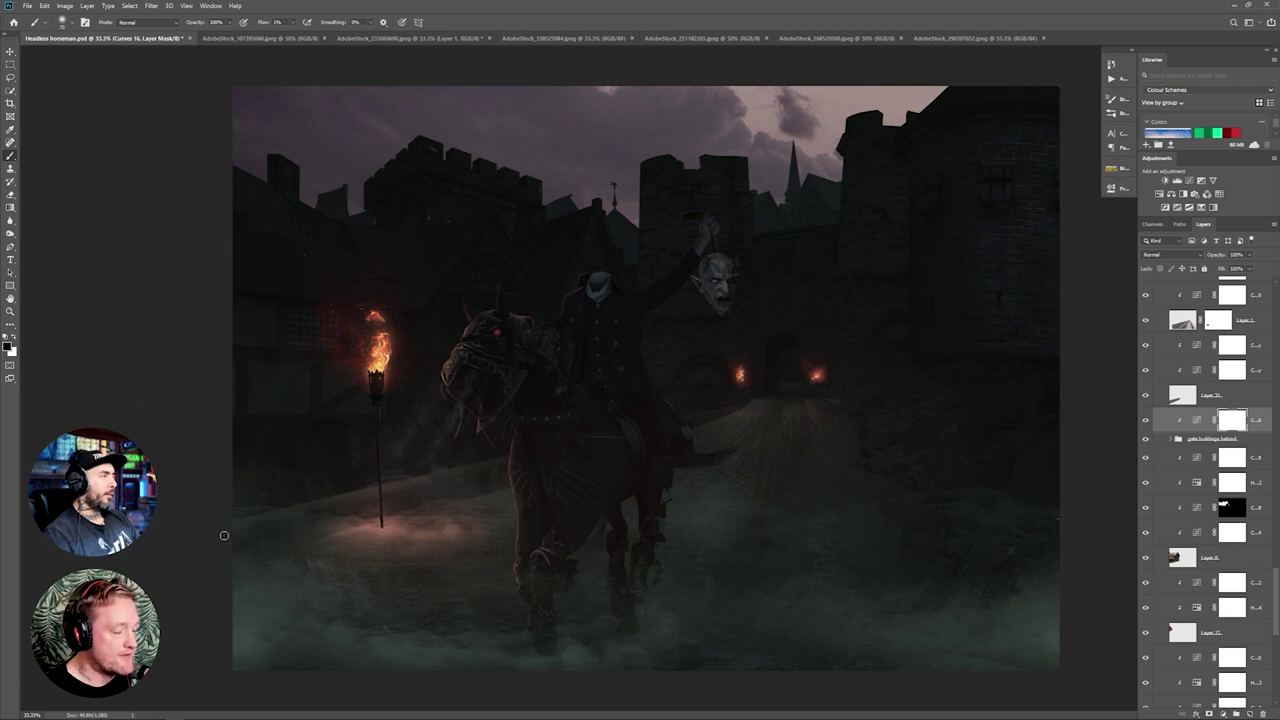
key(ctrl+s)
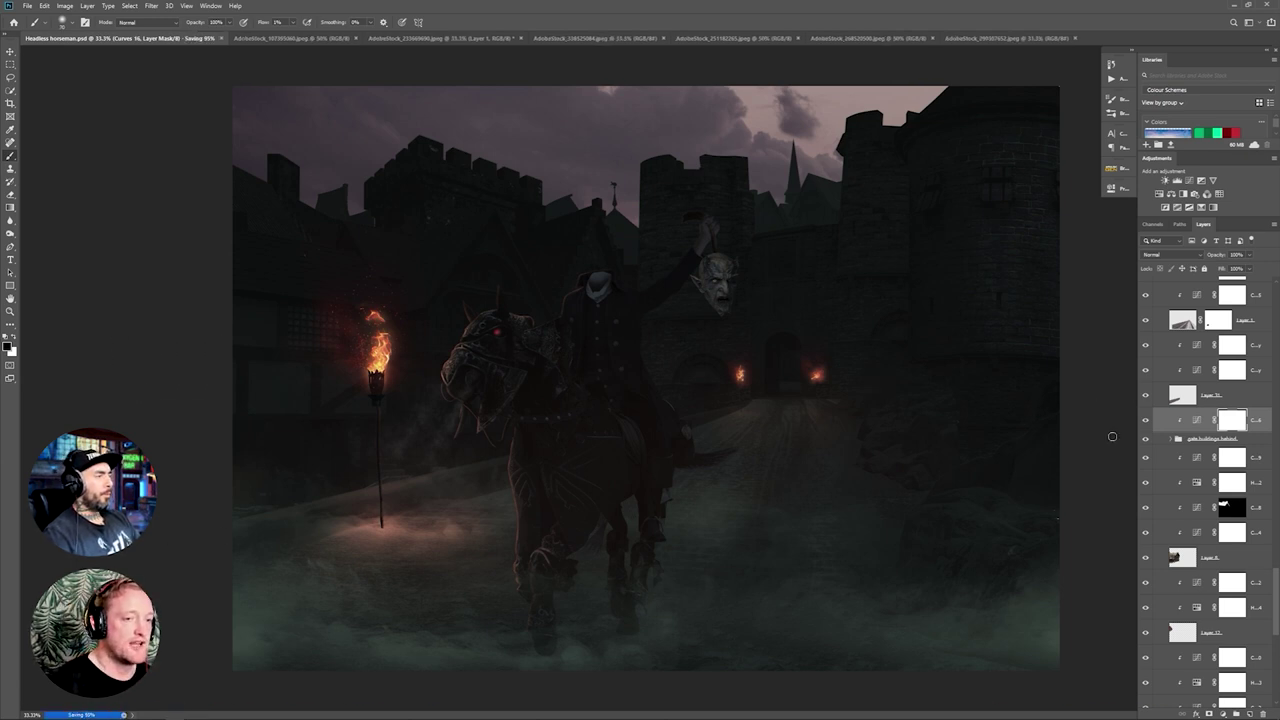
Step: Name the new layer above the ground fog "more fog blend" and set up a large fog brush with 17% flow
scroll(1205, 490, up, 8)
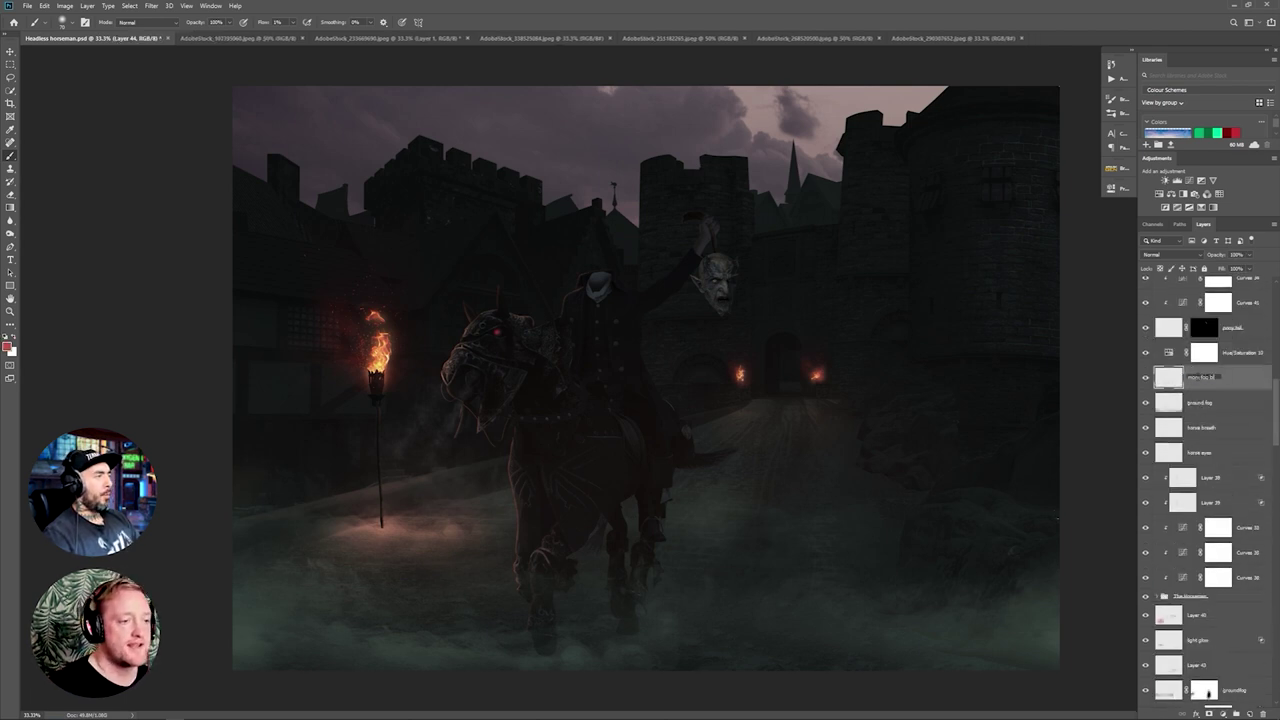
right_click(55, 54)
drag(211, 128, 211, 170)
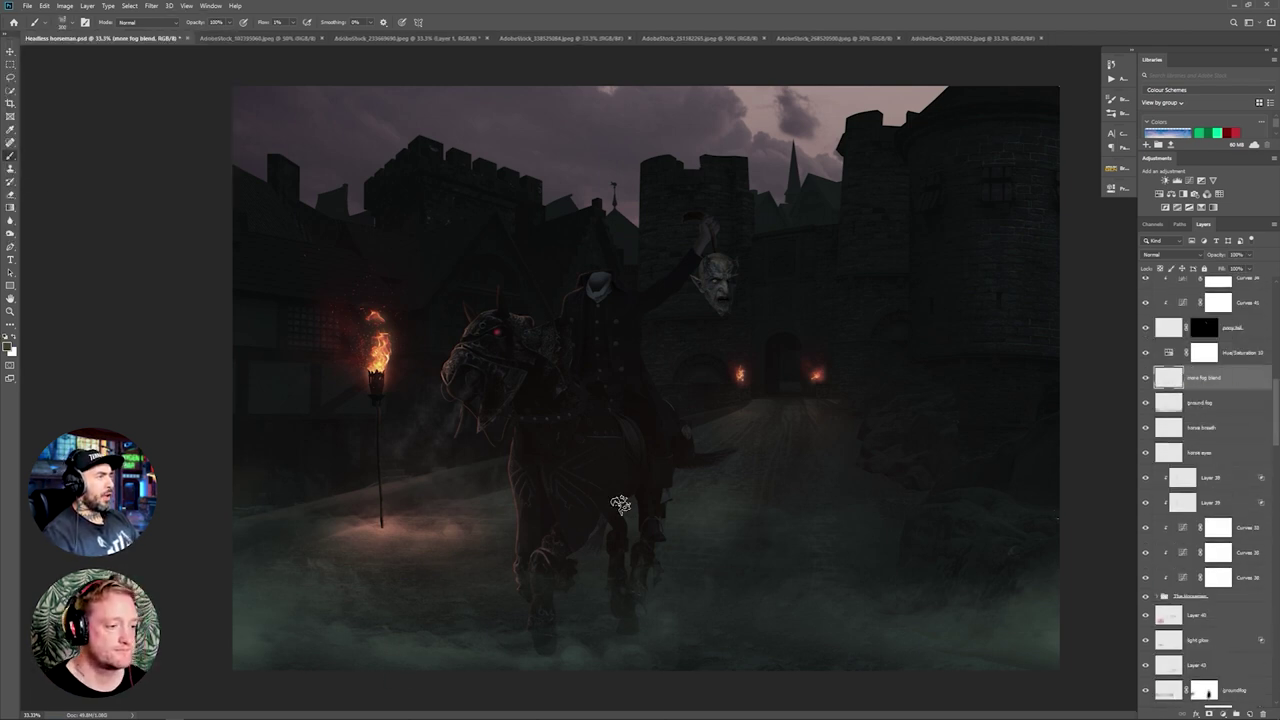
click(293, 22)
click(297, 35)
key(bracketright)
key(bracketright)
key(bracketright)
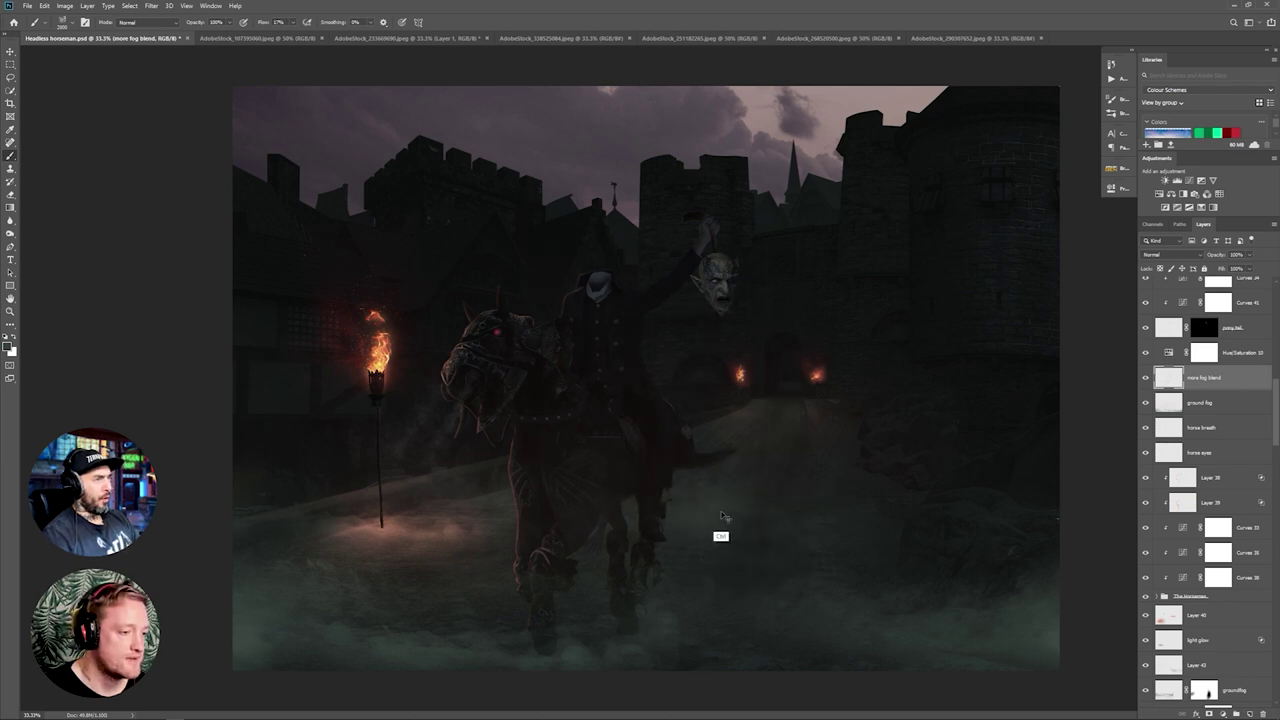
Step: Reduce the fog brush size and blend more fog over the ground around the horse's legs
key(bracketleft)
key(bracketleft)
key(bracketleft)
key(bracketleft)
key(bracketleft)
key(bracketleft)
key(bracketleft)
key(bracketleft)
key(bracketleft)
key(bracketleft)
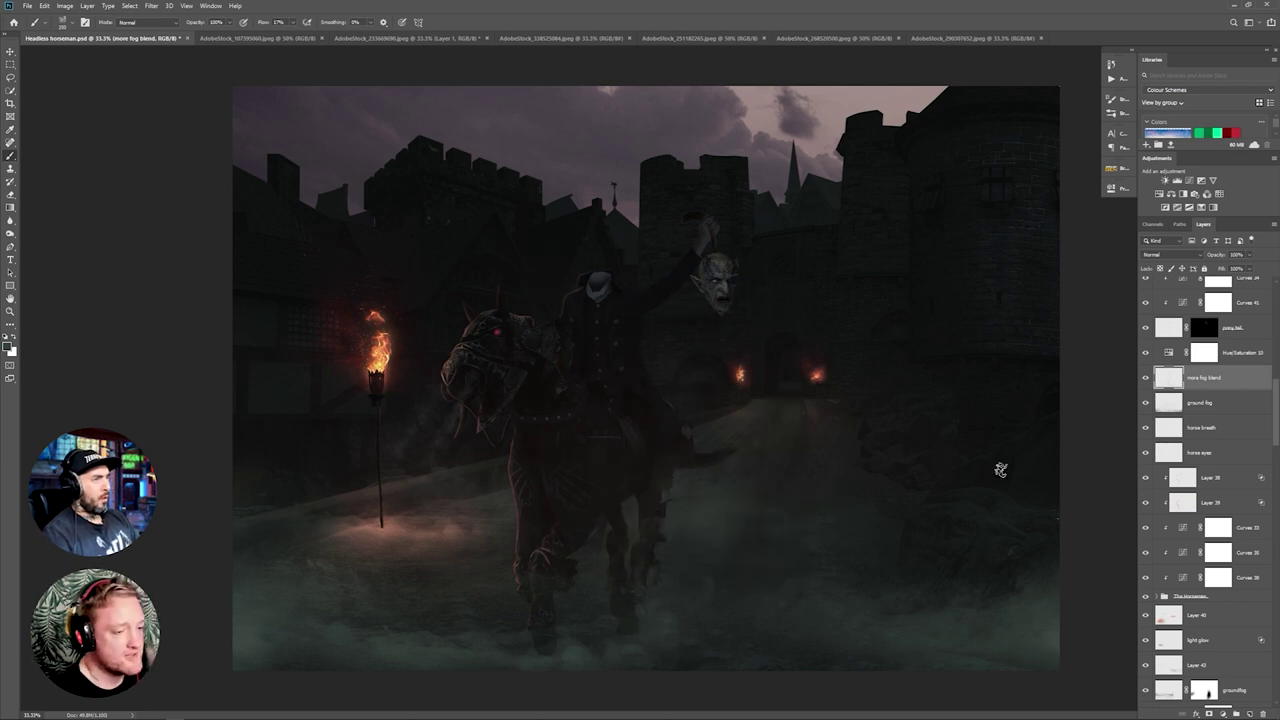
Step: Sample orange from the near torch and set the "horse breath" layer's opacity to 30%
alt+click(379, 381)
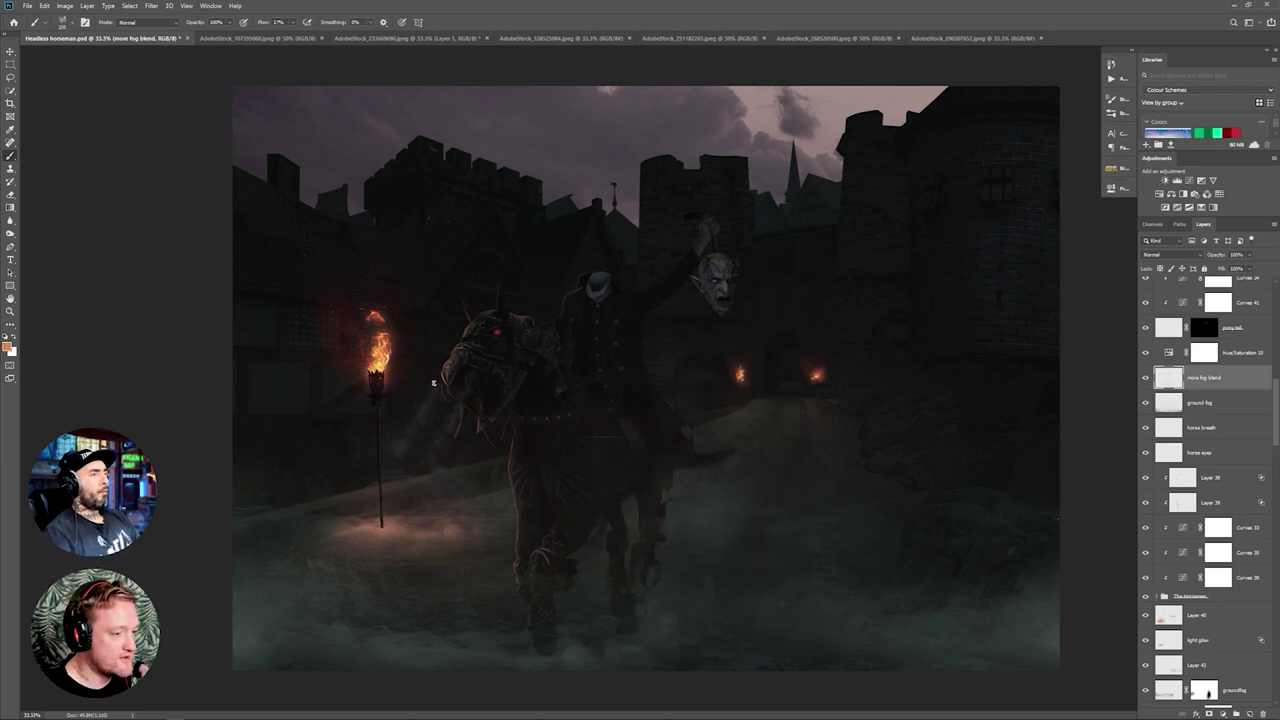
click(1201, 427)
click(1246, 254)
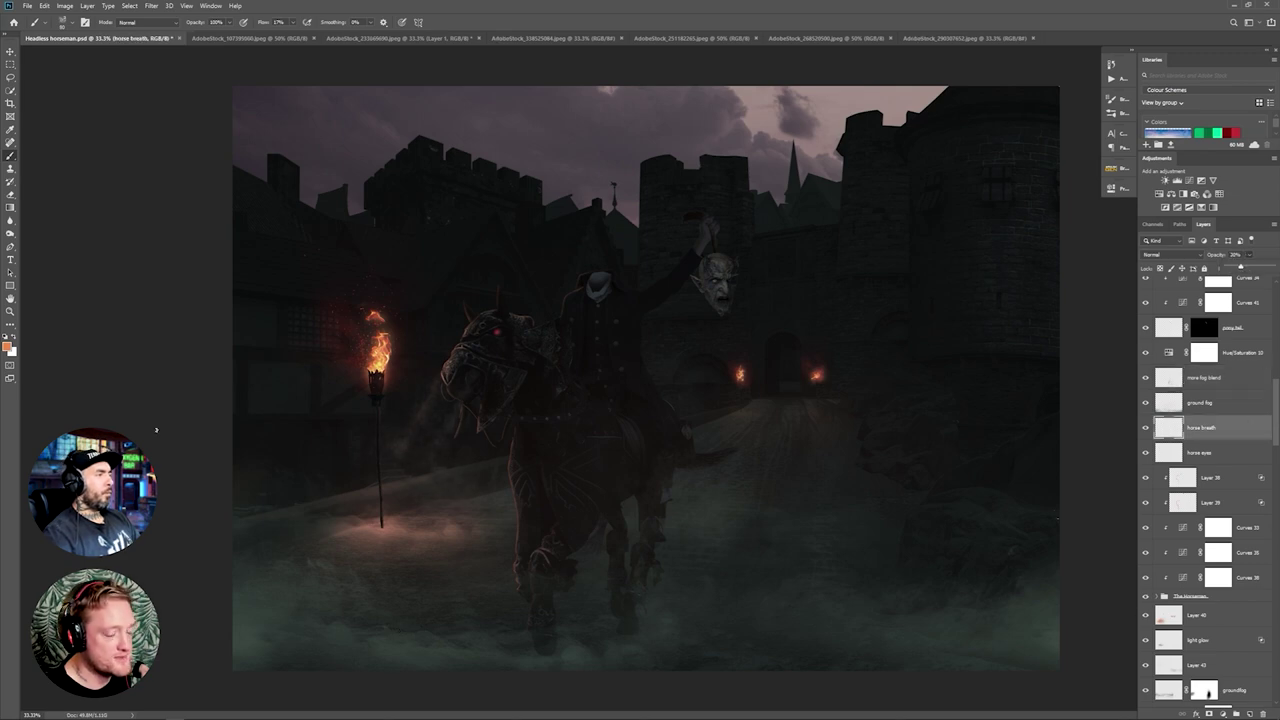
Step: Switch to File Explorer and browse the project folder on the external drive
click(154, 712)
click(134, 402)
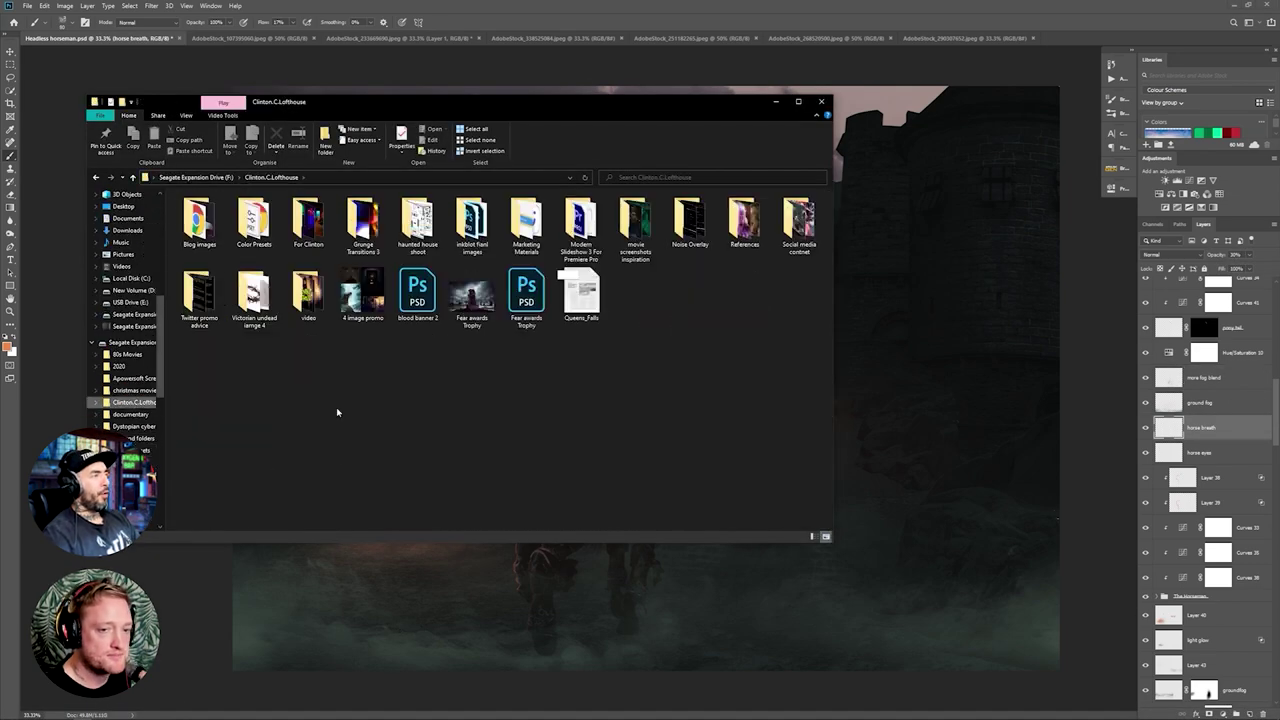
double_click(417, 294)
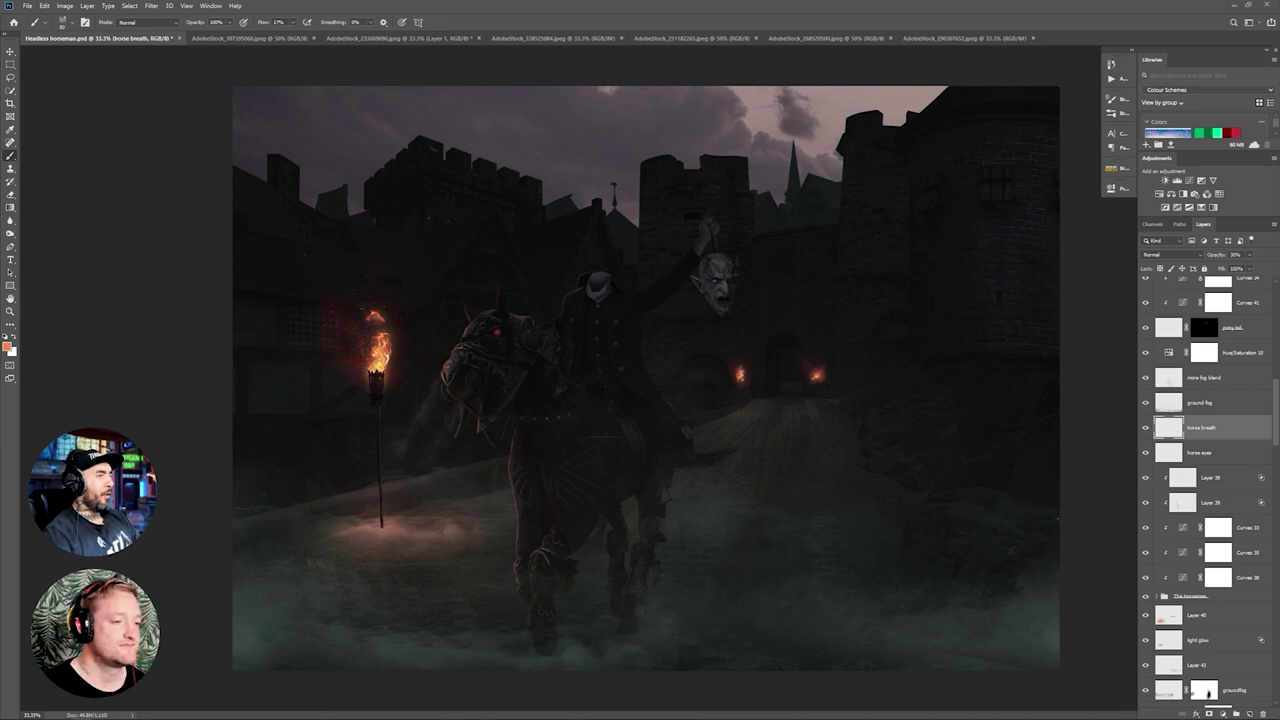
Step: Add a new layer above "more fog blend" and choose a deeper orange foreground colour for light in the round tower's windows
scroll(998, 252, up, 2)
drag(998, 252, 806, 437)
scroll(729, 402, down, 3)
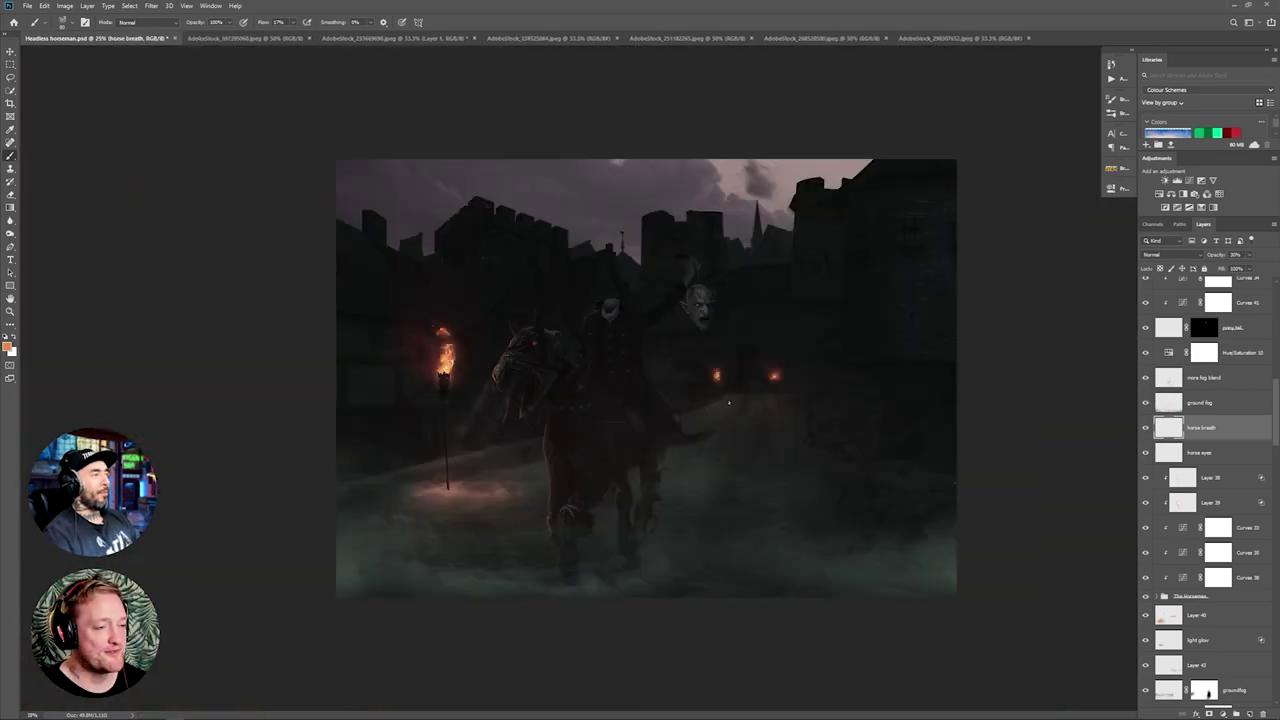
scroll(920, 240, up, 4)
drag(920, 240, 660, 348)
click(1230, 382)
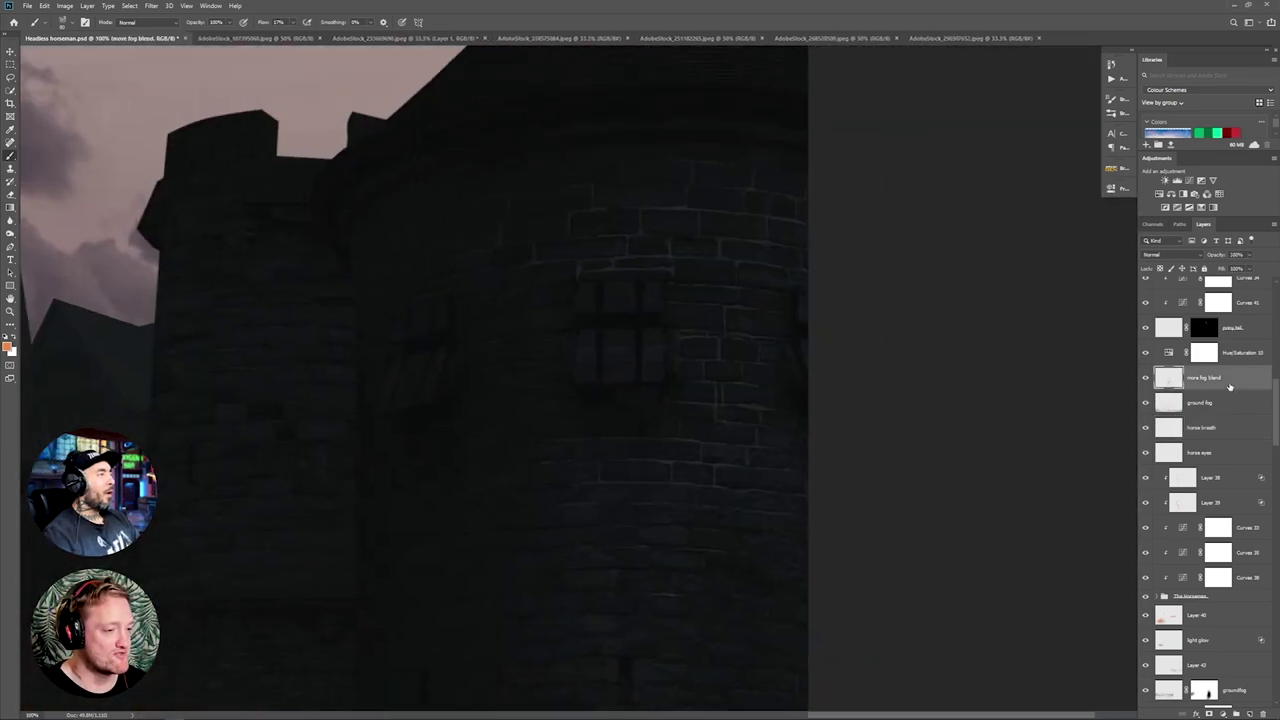
click(1249, 714)
click(7, 347)
drag(328, 202, 354, 195)
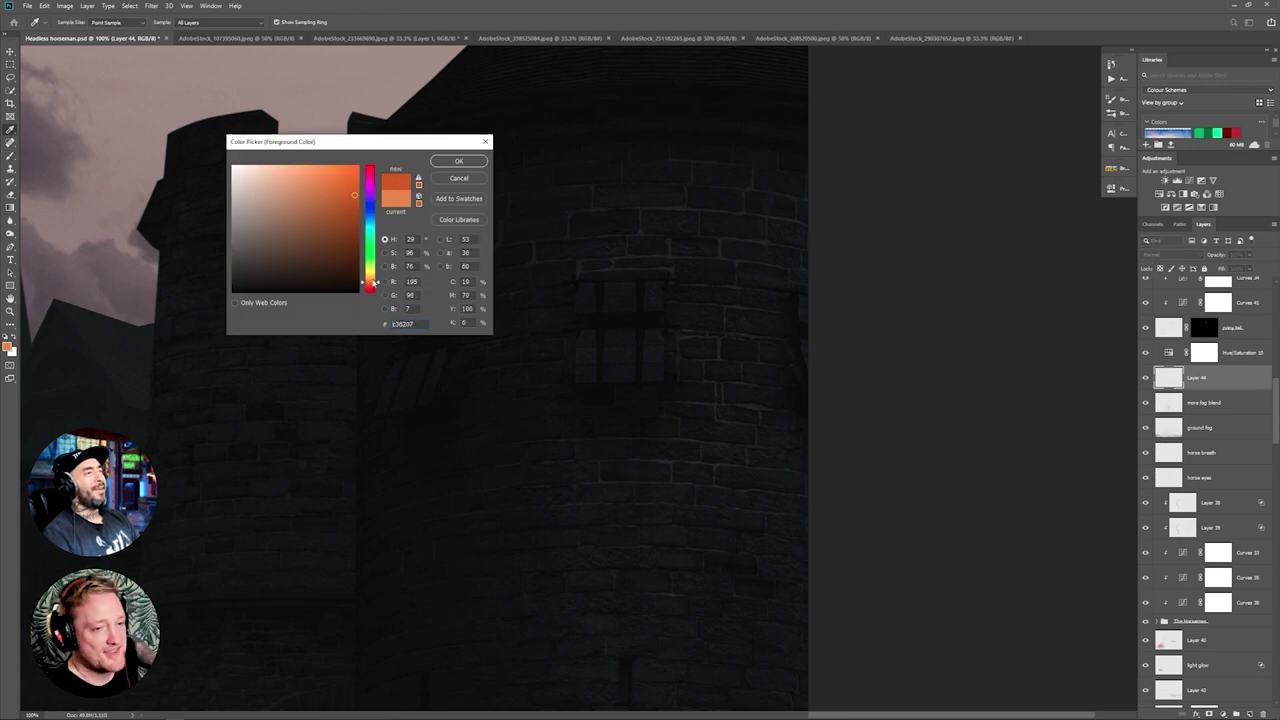
click(459, 161)
Step: Set the new layer to Linear Dodge (Add) and paint orange light in the tower windows with a soft round brush
key(ctrl+minus)
key(ctrl+minus)
click(1170, 255)
click(1164, 353)
click(71, 22)
scroll(180, 126, up, 3)
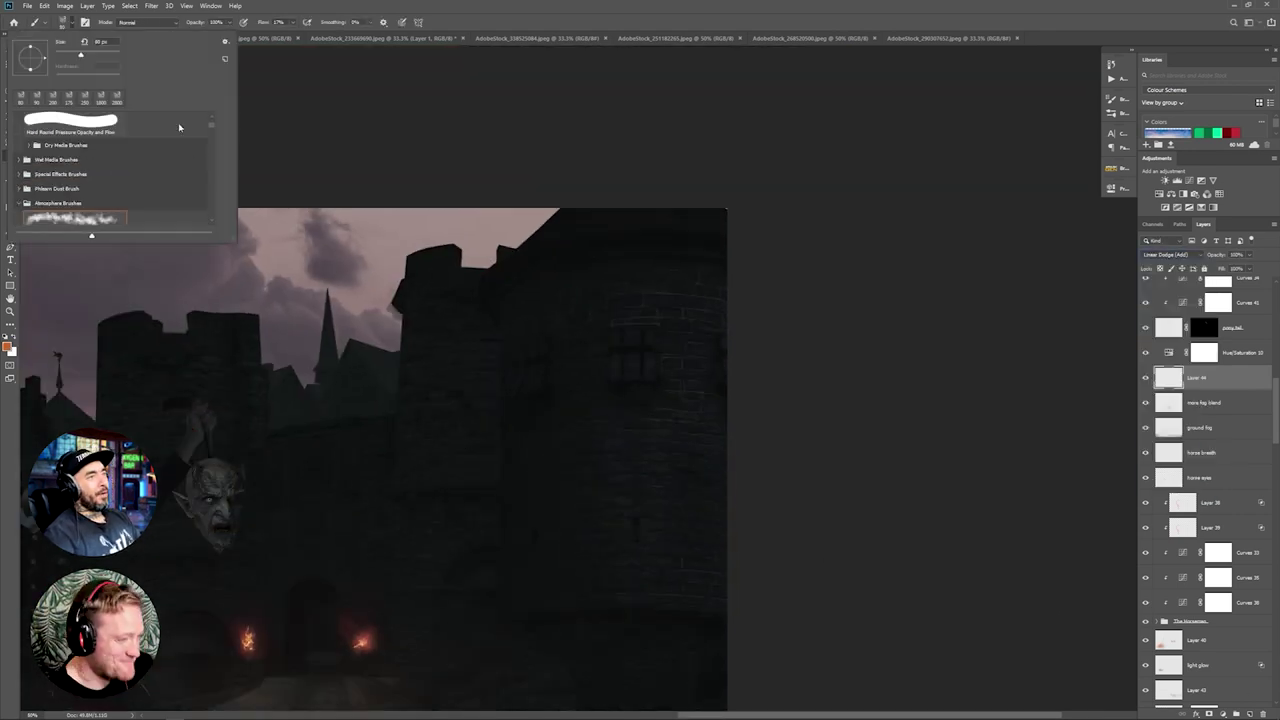
drag(212, 125, 212, 117)
double_click(100, 152)
mouse_move(654, 387)
mouse_down()
mouse_move(621, 385)
mouse_move(654, 350)
mouse_up()
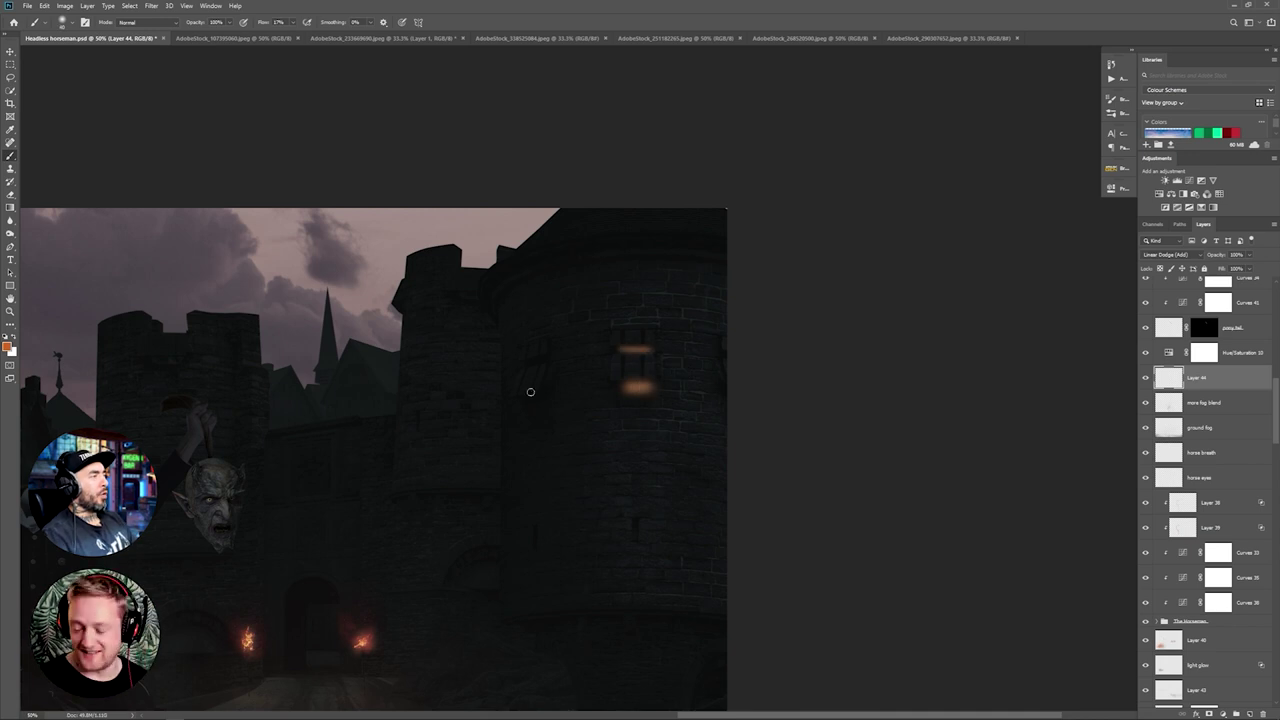
Step: Undo the orange light strokes painted on the tower windows
scroll(1080, 414, down, 1)
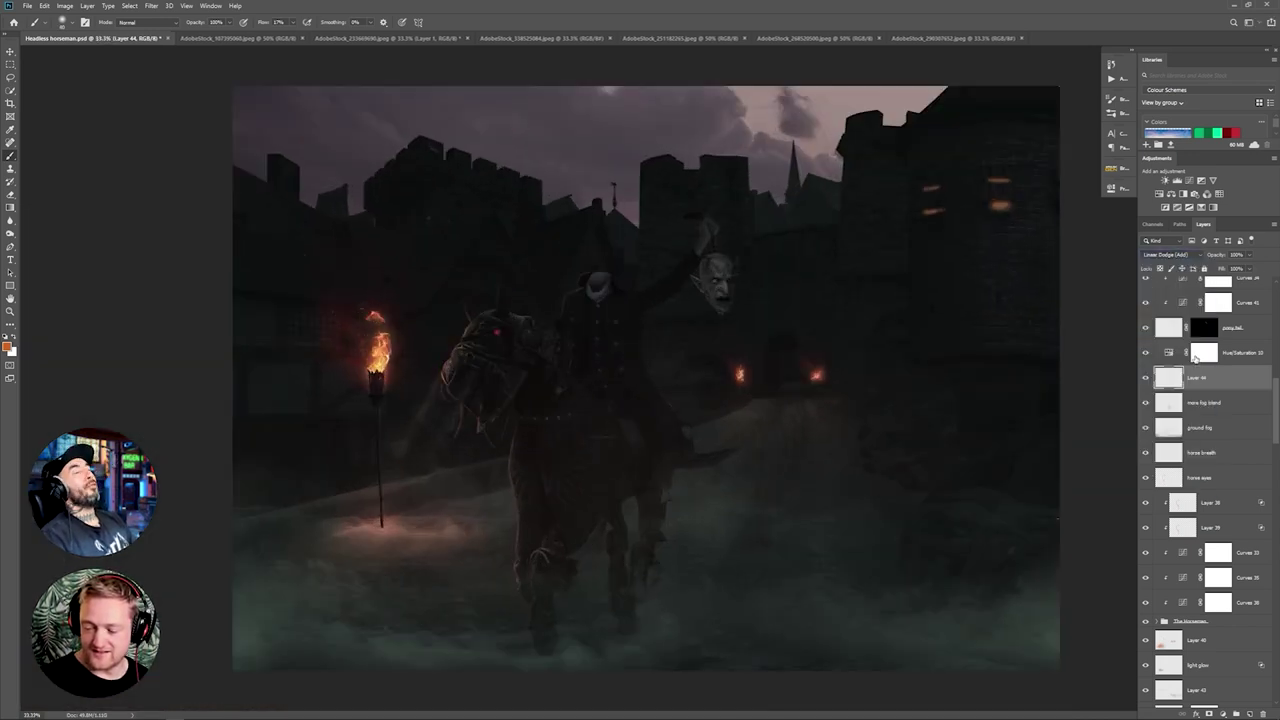
key(ctrl+z)
key(ctrl+z)
key(ctrl+z)
key(ctrl+z)
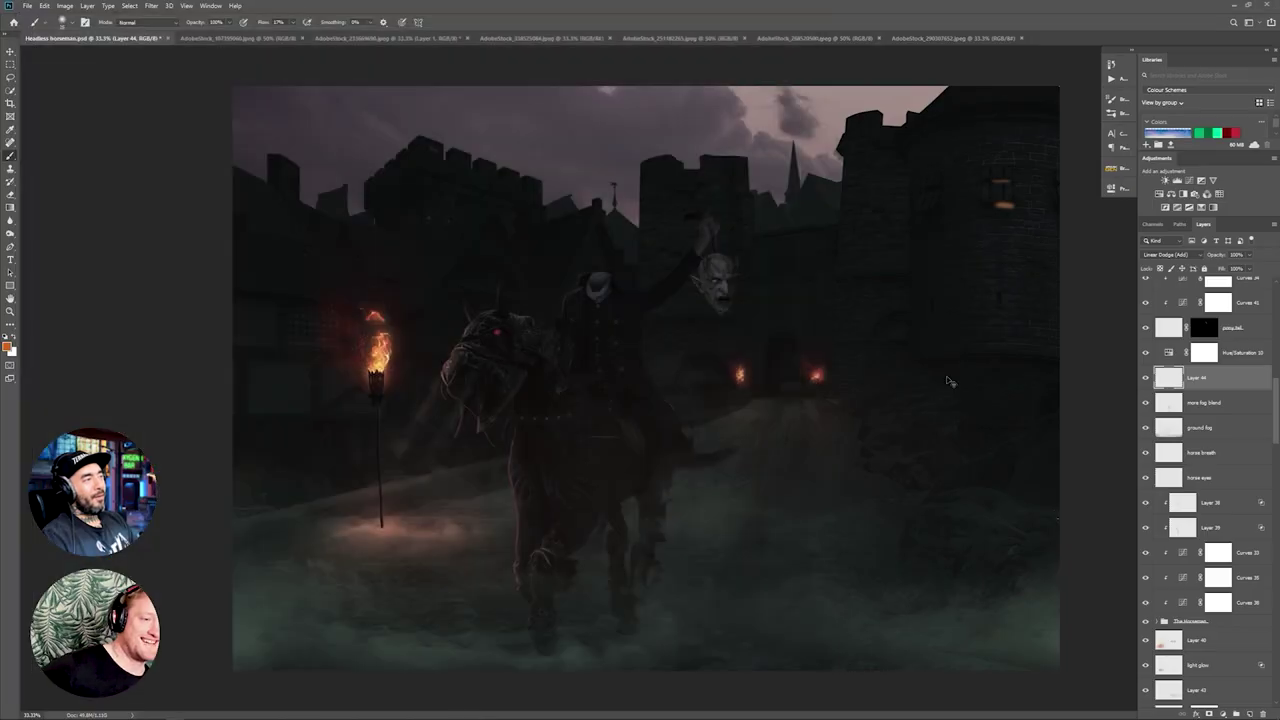
Step: Apply the Black & White adjustment near the top of the layer stack at 23% opacity
scroll(1246, 407, down, 5)
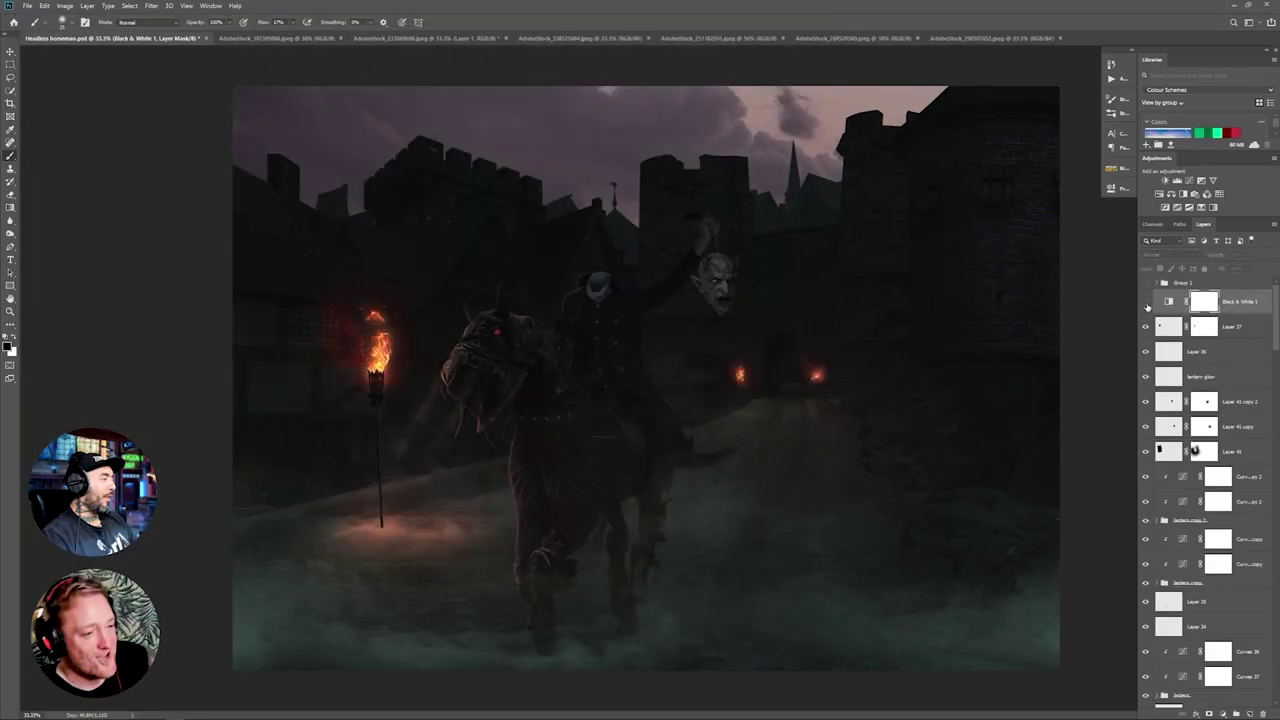
click(1233, 308)
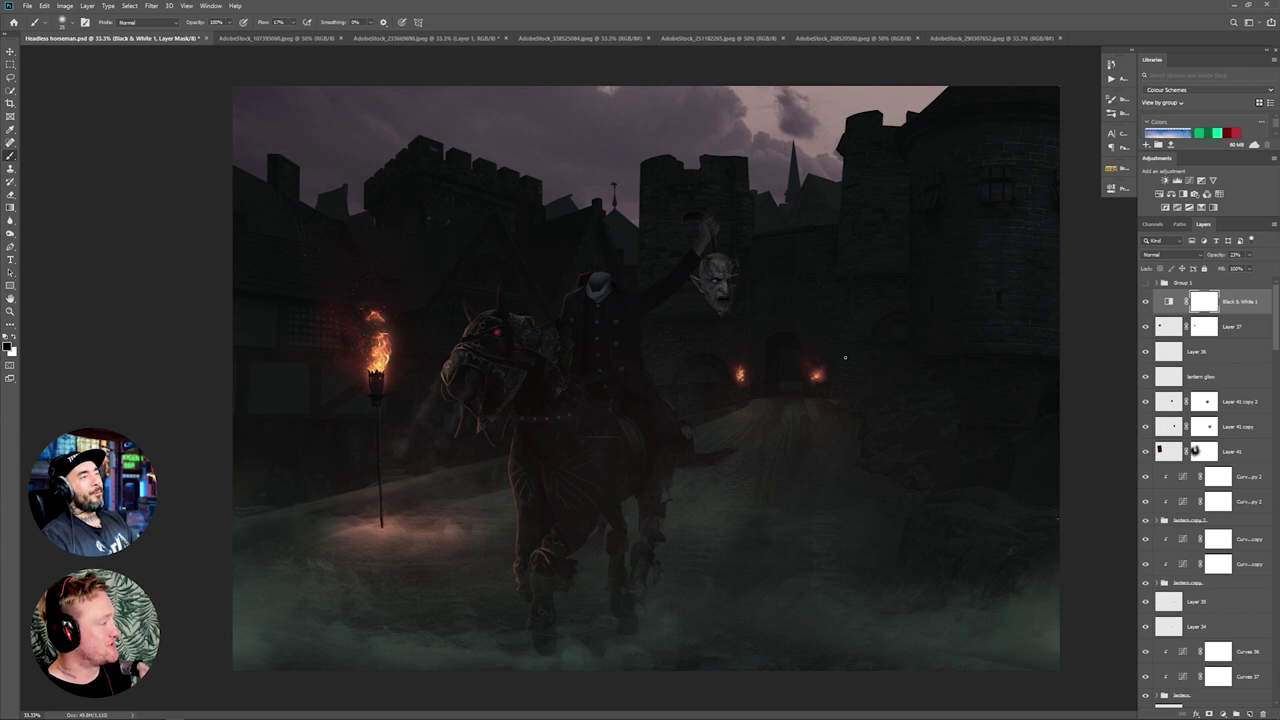
Step: Add a new layer above the gate buildings group and choose a muted grey-green colour with a fog brush
scroll(1229, 603, down, 10)
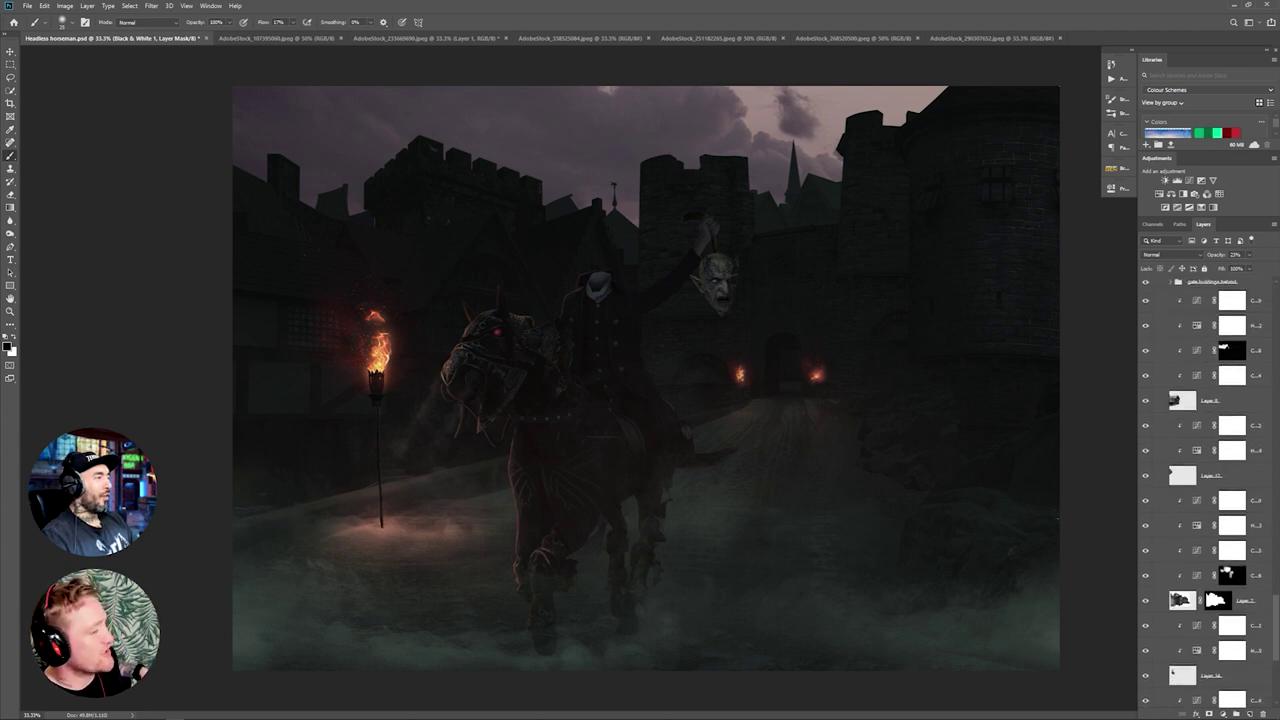
click(1250, 712)
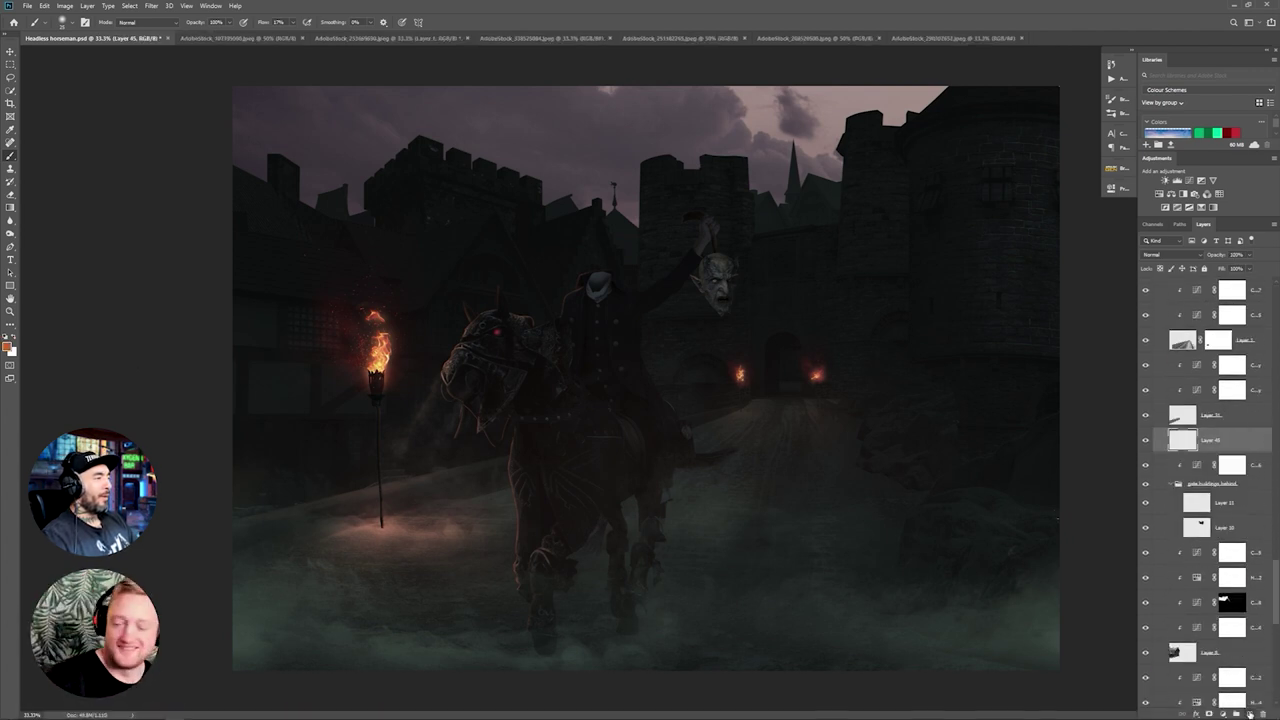
click(7, 348)
click(466, 152)
click(72, 22)
scroll(211, 126, down, 3)
double_click(75, 165)
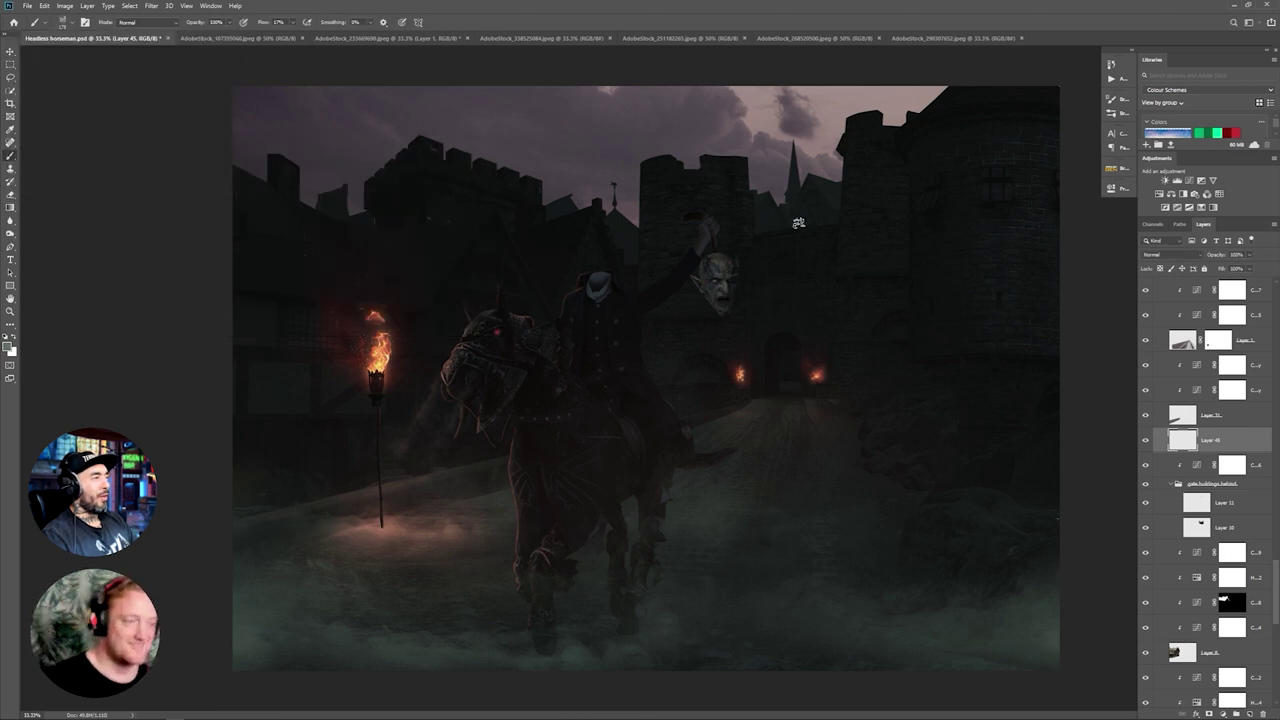
Step: Paint faint fog behind the castle wall near the spire, set the layer's opacity to 42% and reduce the brush size
click(797, 217)
key(bracketright)
mouse_move(1249, 255)
mouse_down()
mouse_move(1192, 275)
mouse_move(1223, 274)
mouse_up()
click(1067, 443)
key(bracketleft)
key(bracketleft)
key(bracketleft)
key(bracketleft)
key(bracketleft)
key(bracketleft)
Step: Identify the buildings on Layer 7 by toggling its visibility, then add a fog layer beneath Layer 8 and lower its opacity
scroll(1168, 355, down, 10)
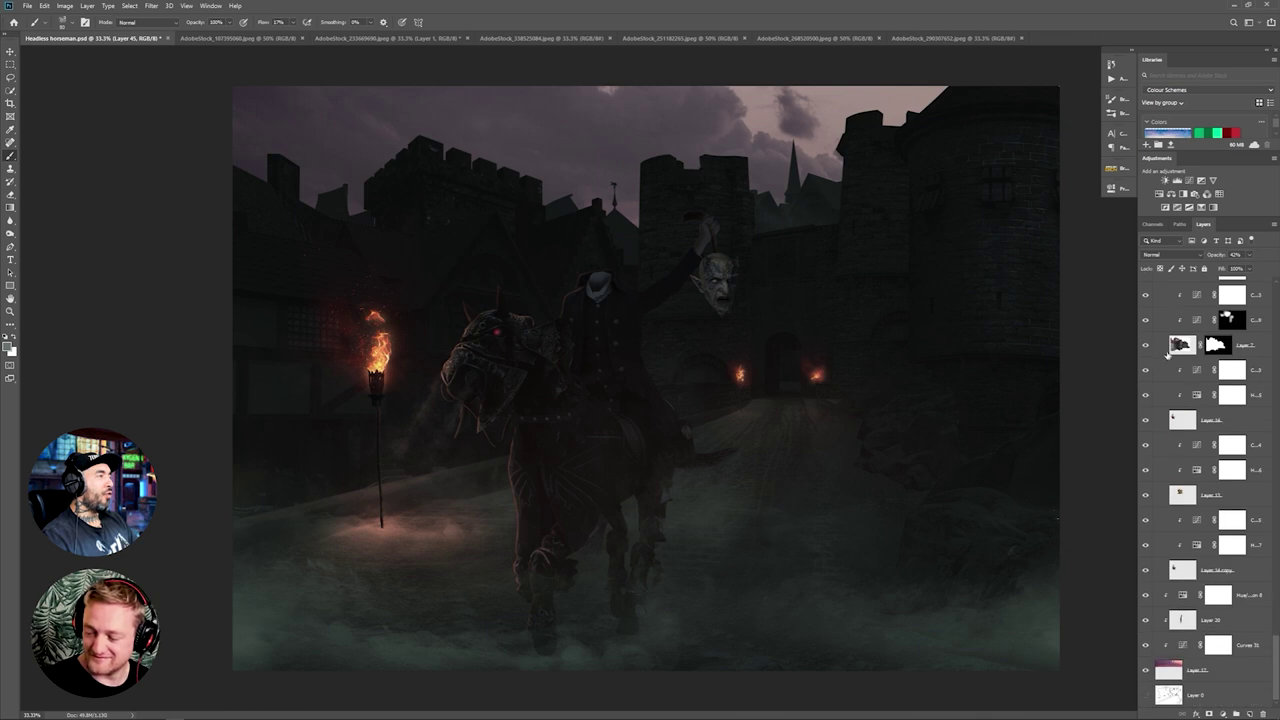
click(1145, 345)
click(1146, 345)
scroll(1168, 440, up, 5)
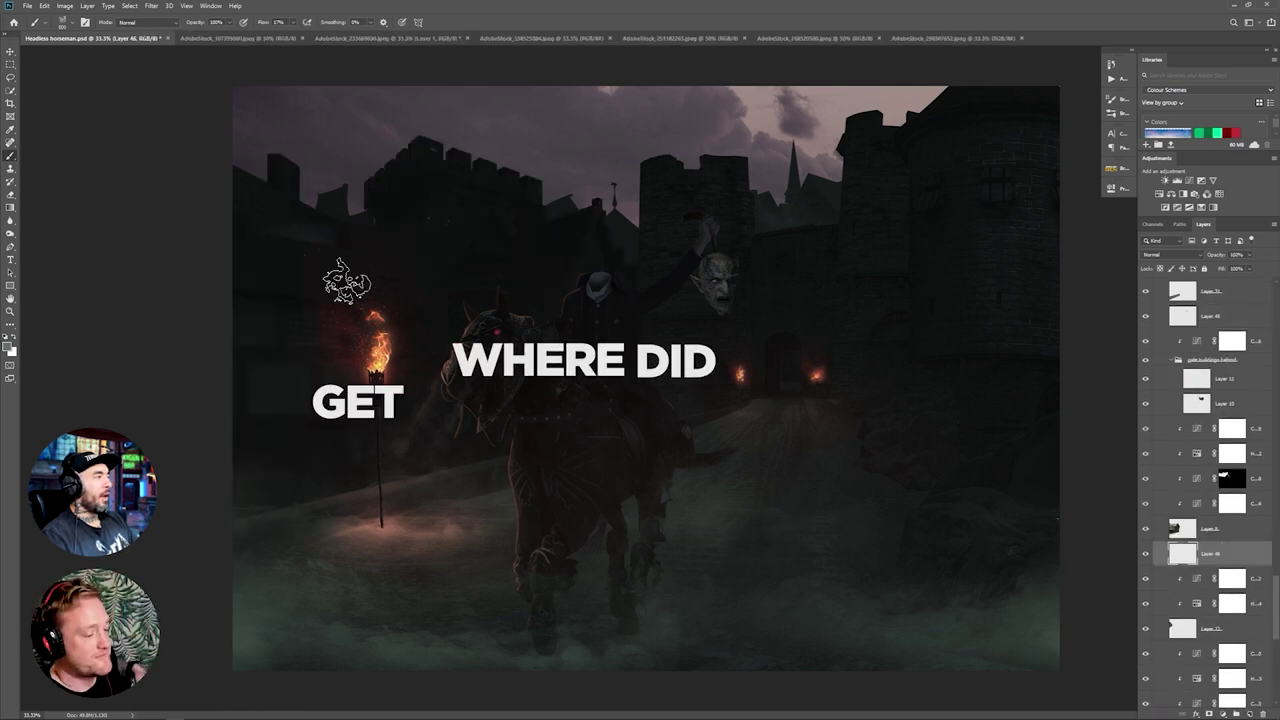
mouse_move(1249, 255)
mouse_down()
mouse_move(1238, 275)
mouse_move(1254, 268)
mouse_up()
double_click(1260, 561)
click(1143, 157)
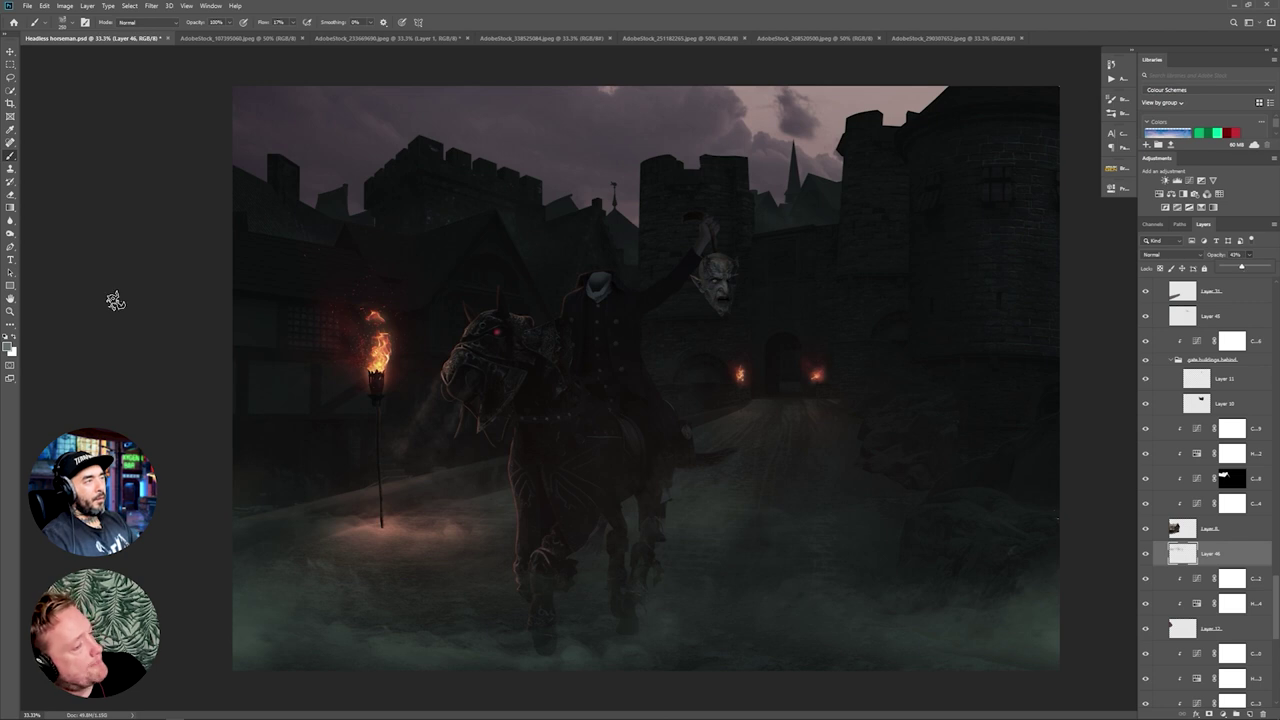
Step: Enlarge the fog brush, choose a lighter grey-green colour and add another layer above the building fog
click(756, 437)
key(])
key(])
key(])
click(7, 346)
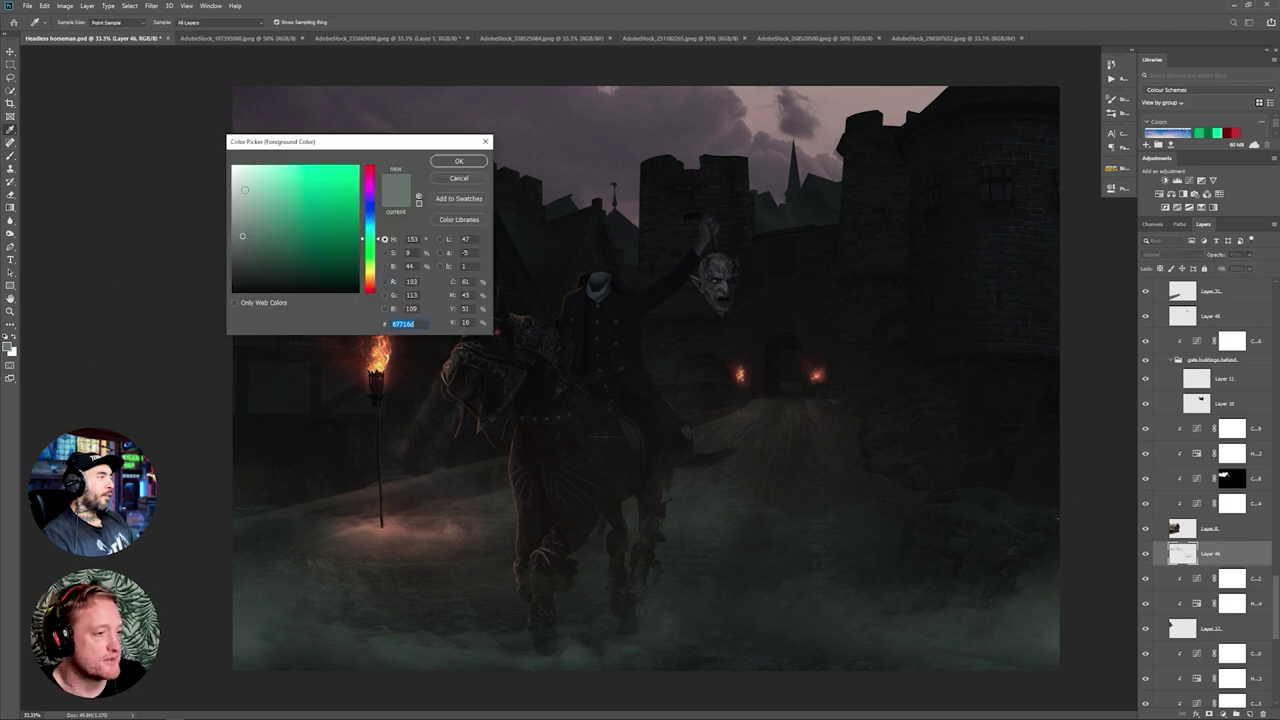
click(457, 160)
click(1249, 714)
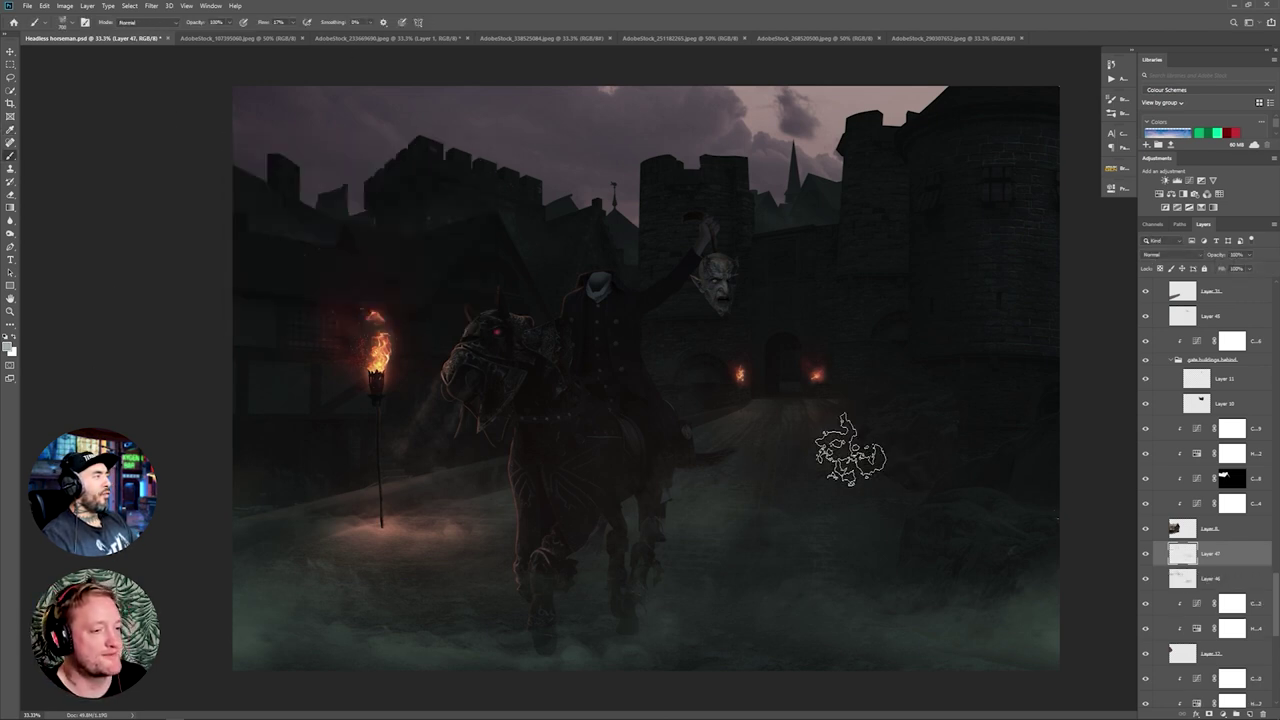
Step: Add a Gradient Map above the Black & White adjustment in Luminosity mode, reduce its opacity to 84% and save the document
scroll(1225, 423, up, 20)
click(1231, 304)
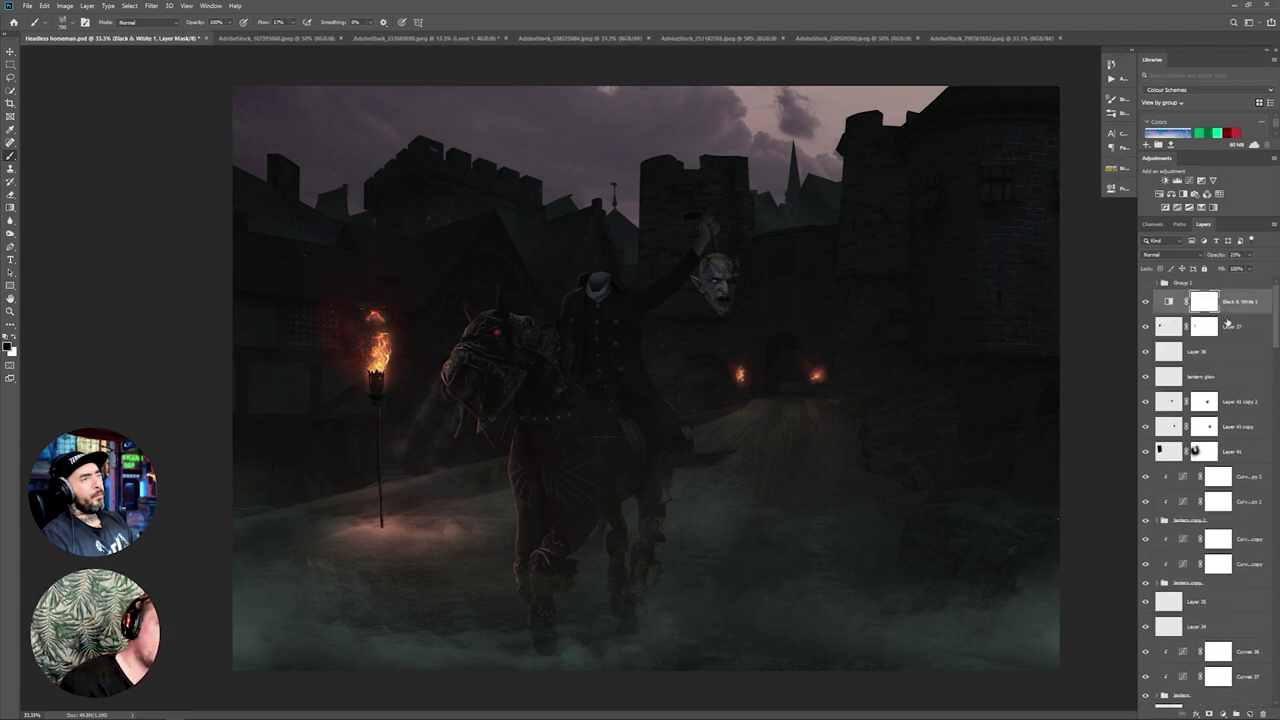
click(1213, 207)
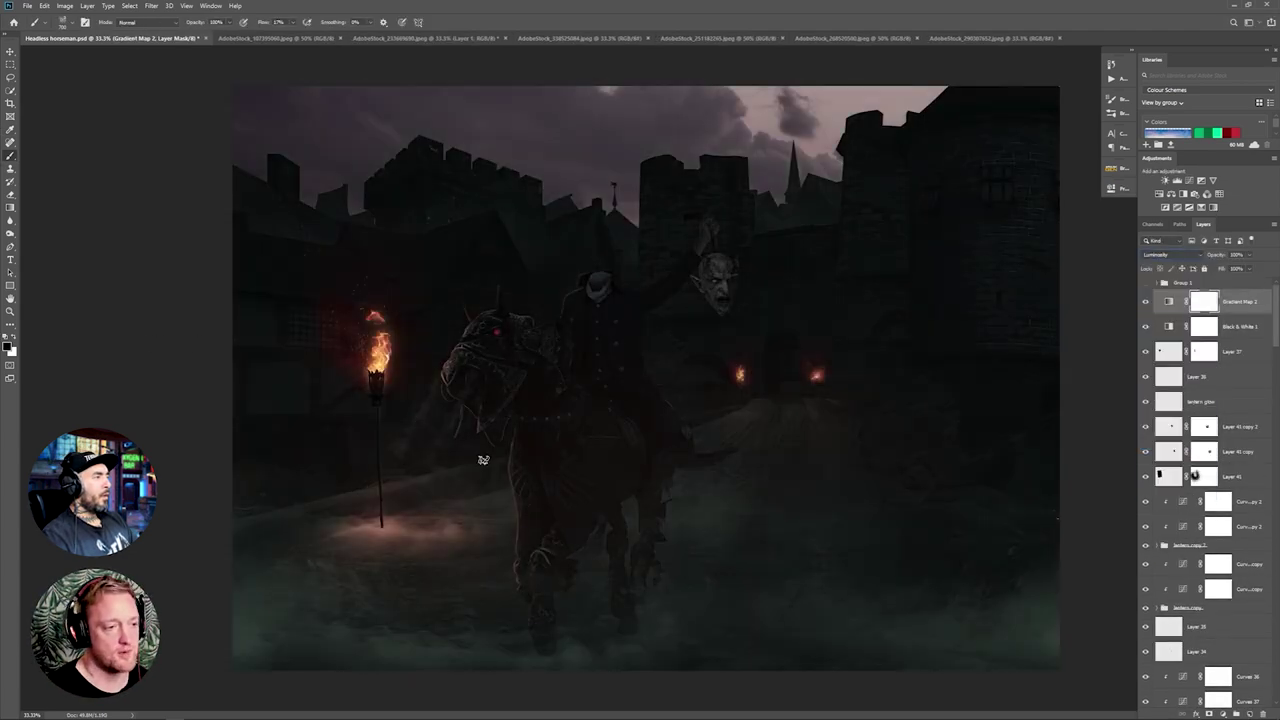
drag(1249, 255, 1242, 267)
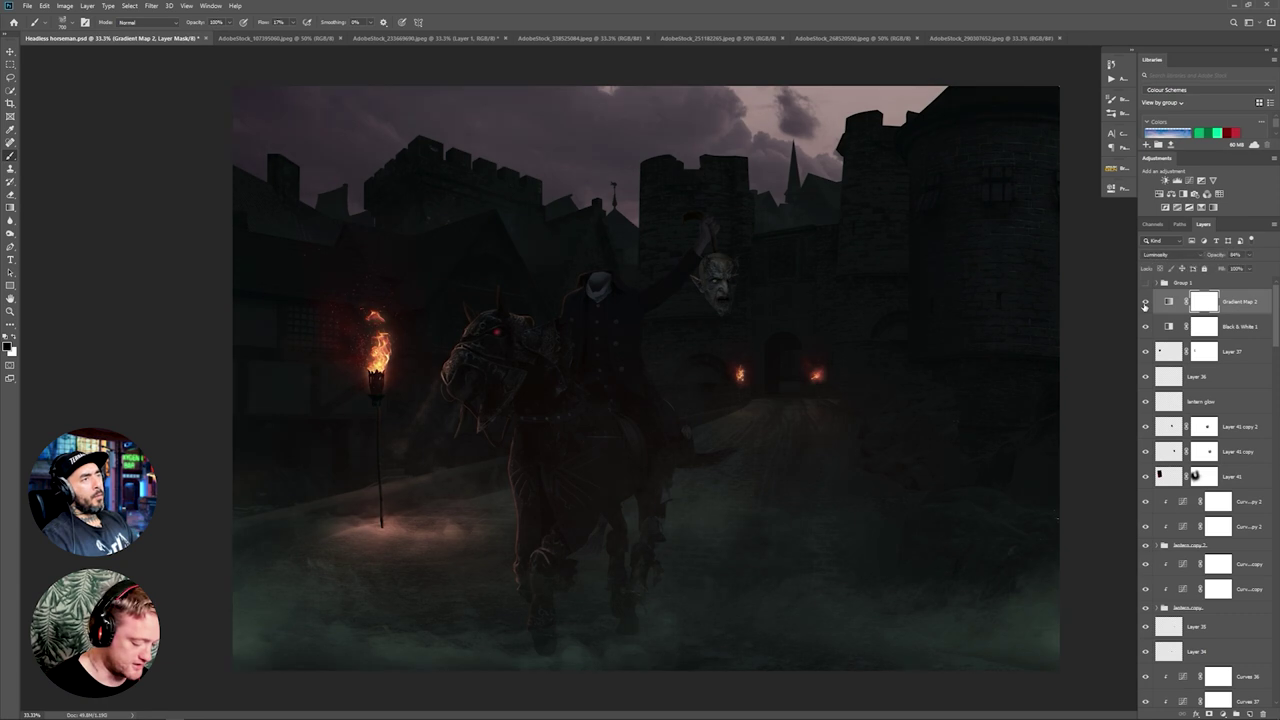
key(ctrl+s)
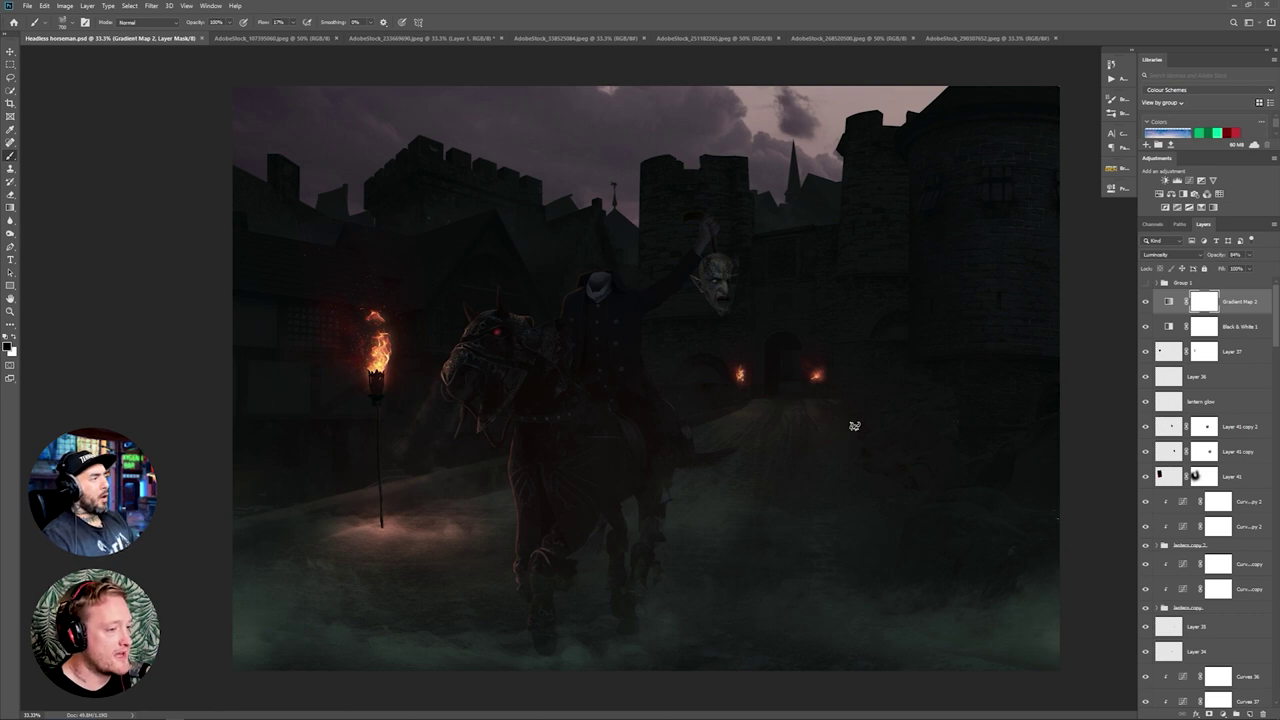
Step: Duplicate the horseman's clipped rim-light Layer 38, lower the copy's opacity and add a layer mask to it
scroll(1200, 450, down, 10)
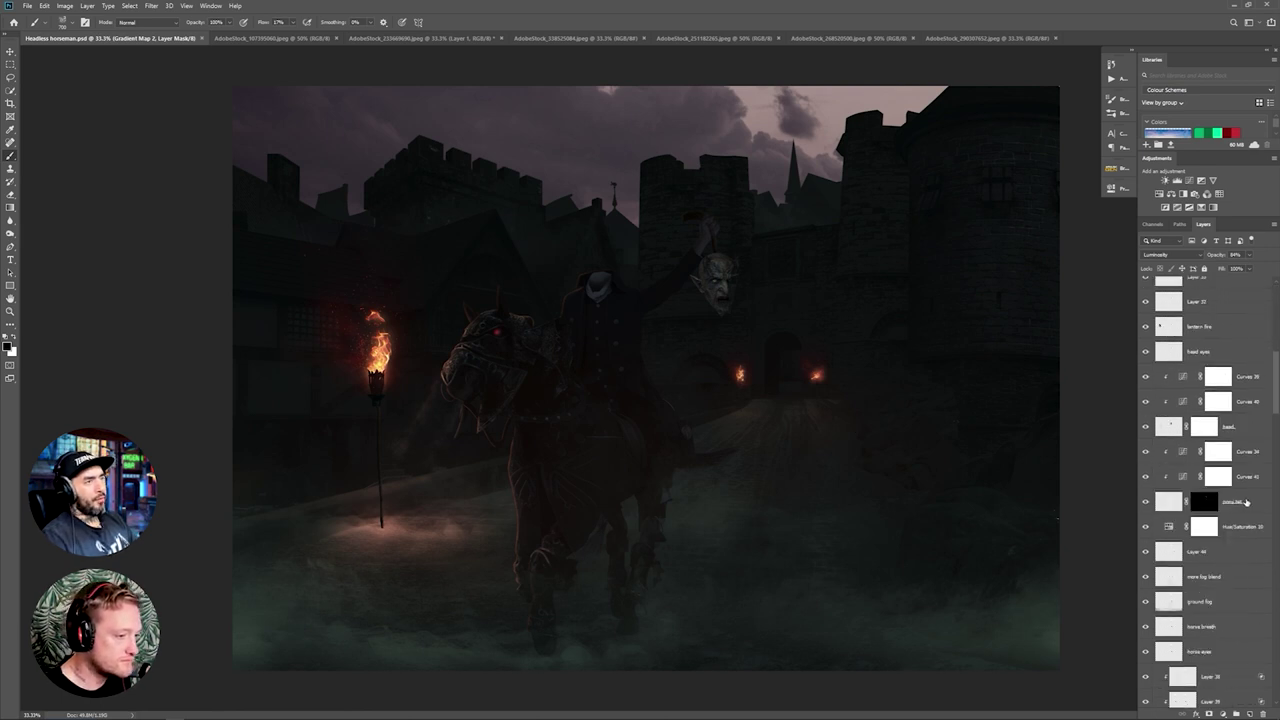
click(1193, 536)
alt+click(1170, 546)
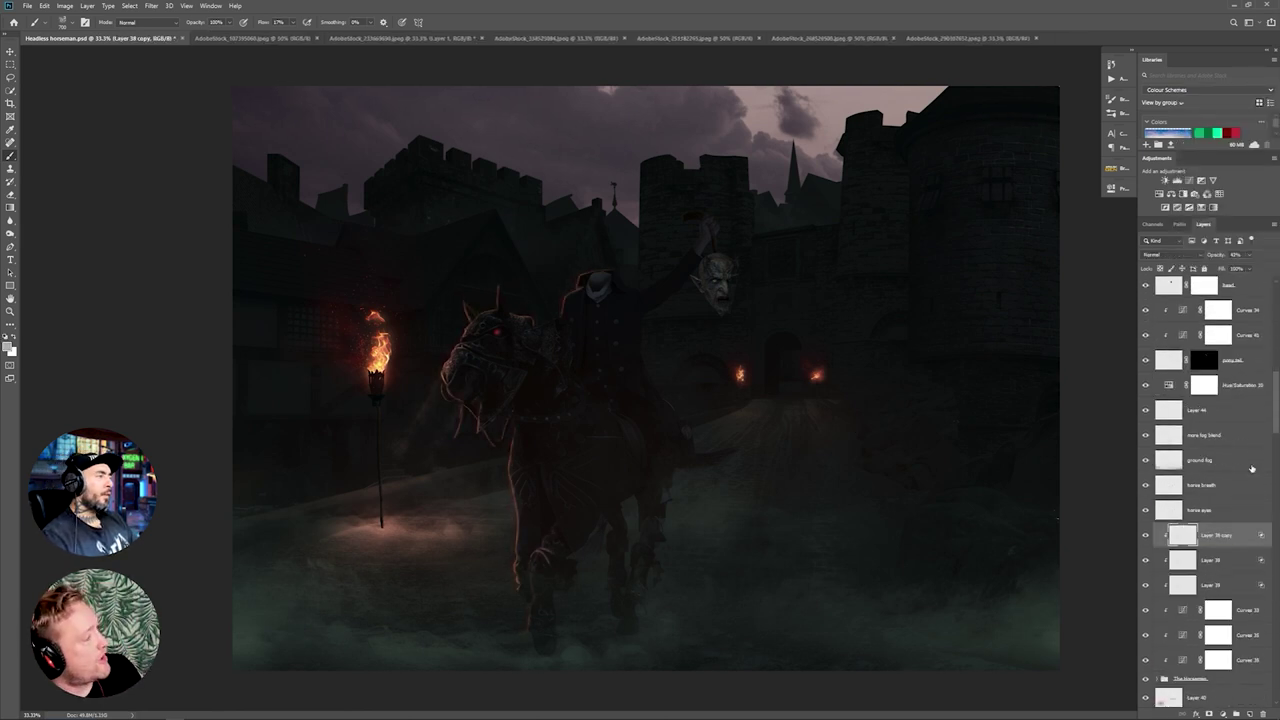
drag(1249, 255, 1234, 268)
click(1209, 714)
Step: Mask the copied rim light off the horse's lower legs with a small soft brush at 64% flow and adjust its opacity
click(66, 22)
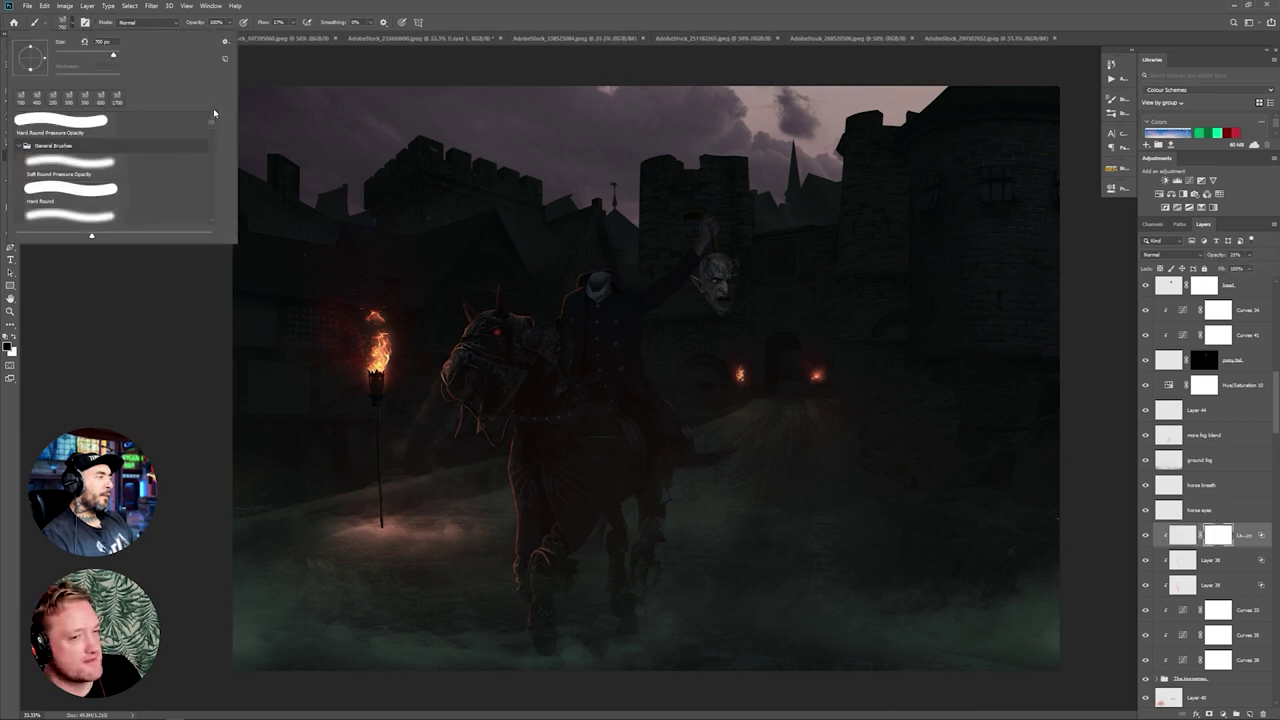
double_click(214, 115)
key(bracketleft)
key(bracketleft)
key(bracketleft)
key(bracketleft)
key(bracketleft)
key(bracketleft)
key(bracketleft)
drag(536, 589, 560, 570)
key(shift+6)
key(shift+4)
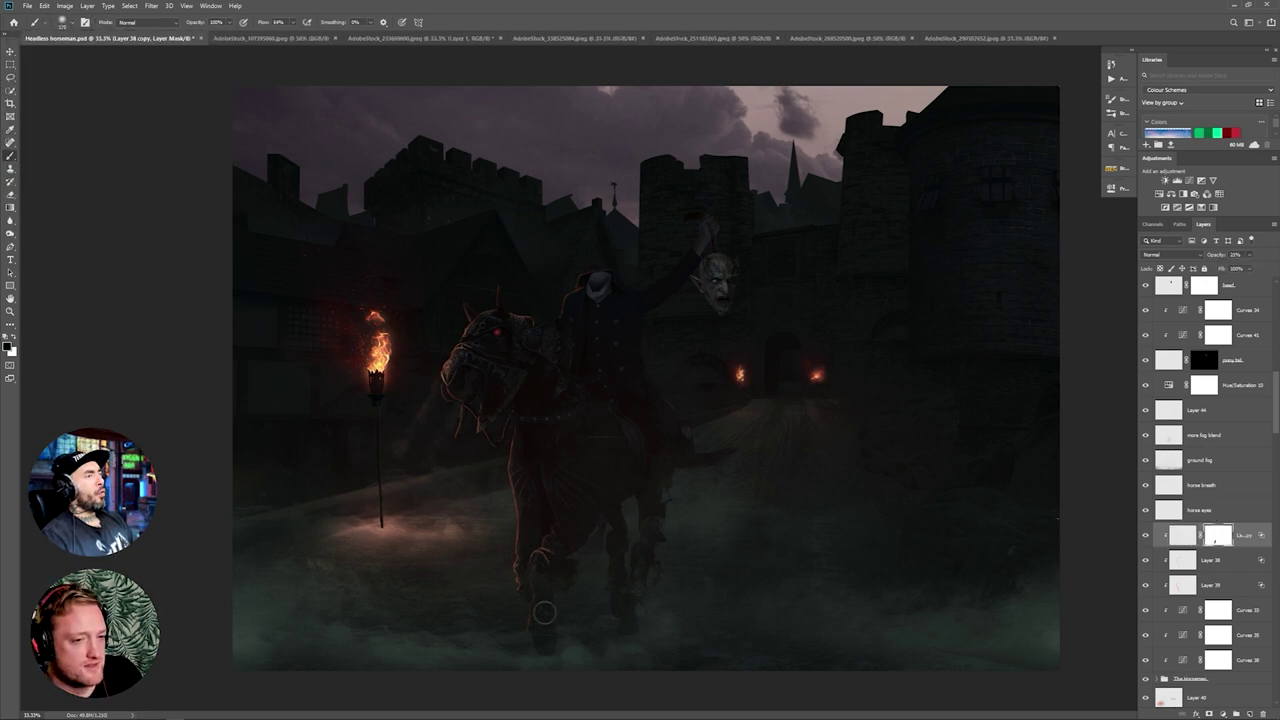
drag(1249, 256, 1227, 270)
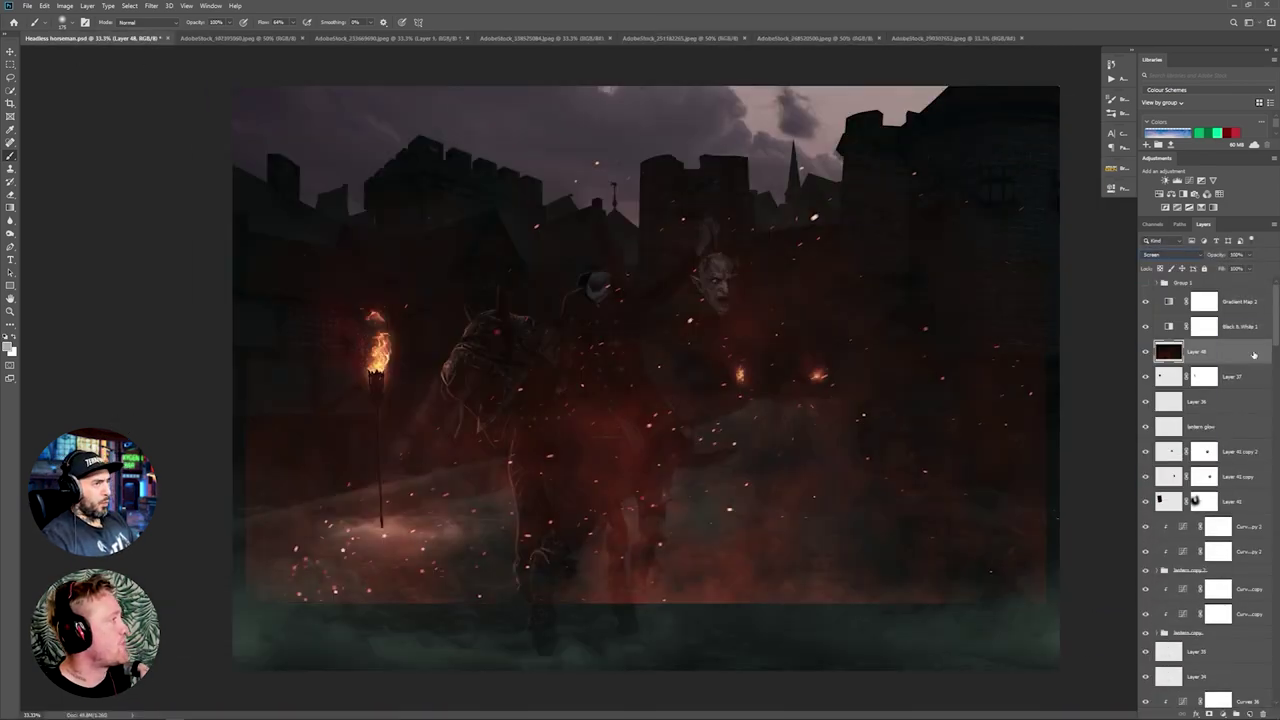
Step: Reposition the Screen-mode ember image over the near torch and lower-left ground, and add a layer mask
key(v)
drag(787, 408, 803, 477)
mouse_move(859, 547)
mouse_down()
mouse_move(380, 548)
mouse_move(398, 548)
mouse_up()
click(1209, 714)
Step: Mask the red haze and embers off the horse's body and legs with a soft brush
key(b)
click(611, 537)
key(bracketleft)
key(bracketleft)
key(bracketleft)
key(bracketleft)
key(bracketleft)
key(bracketleft)
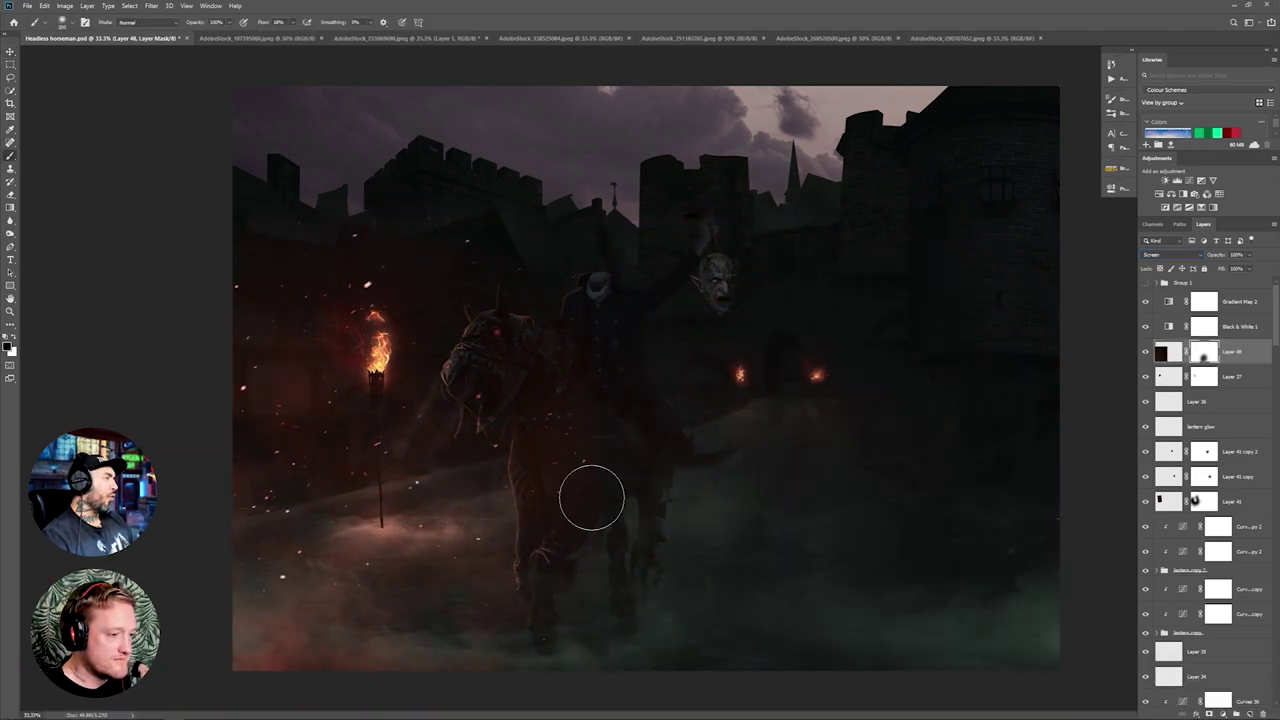
drag(592, 497, 634, 544)
Step: Reduce the foreground ember layer's opacity, reselect its mask and save the document
click(1168, 352)
click(1249, 255)
mouse_move(1252, 267)
mouse_down()
mouse_move(1204, 267)
mouse_move(1241, 268)
mouse_up()
click(1204, 352)
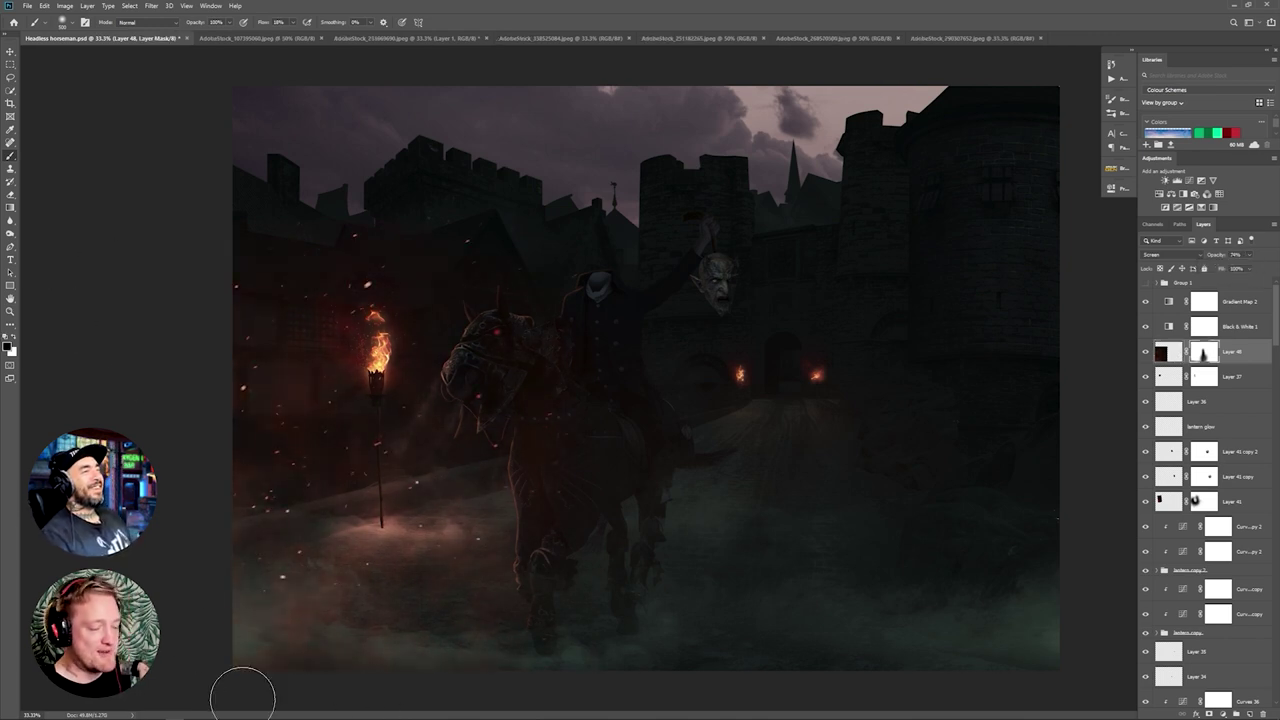
key(ctrl+s)
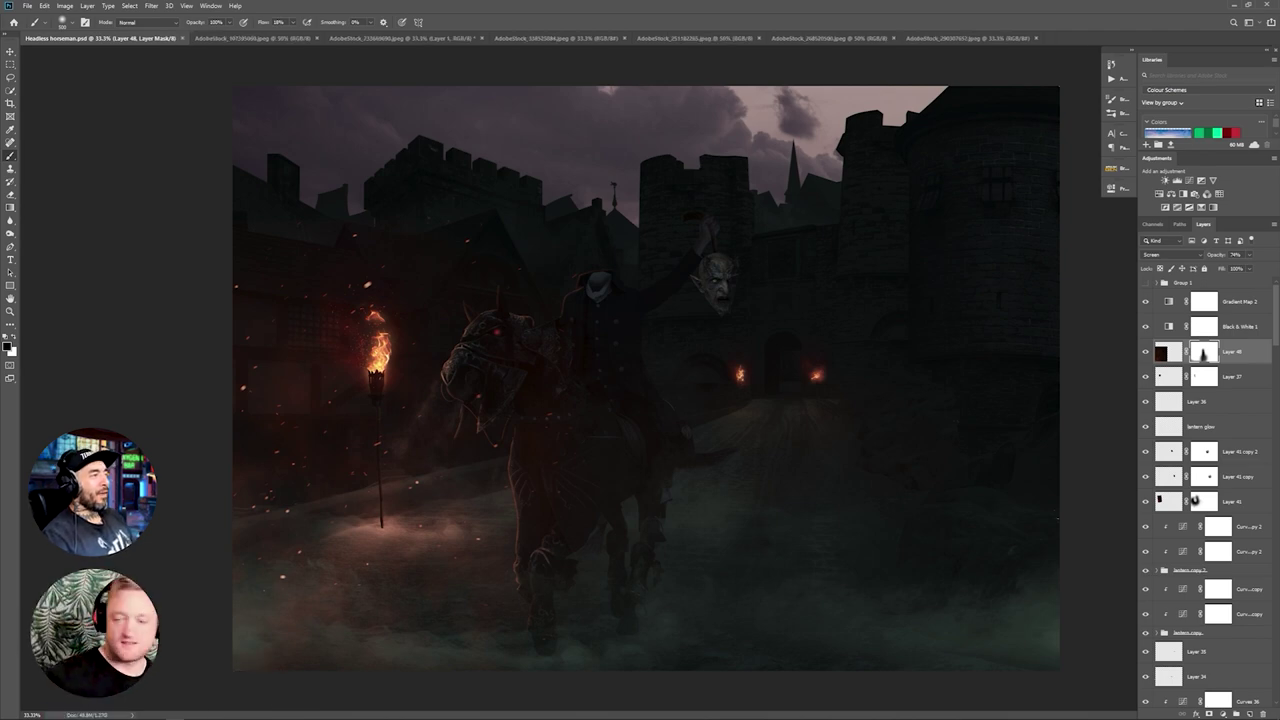
Step: Copy the stock image of red embers on black and return to the Headless horseman document
click(963, 41)
click(725, 40)
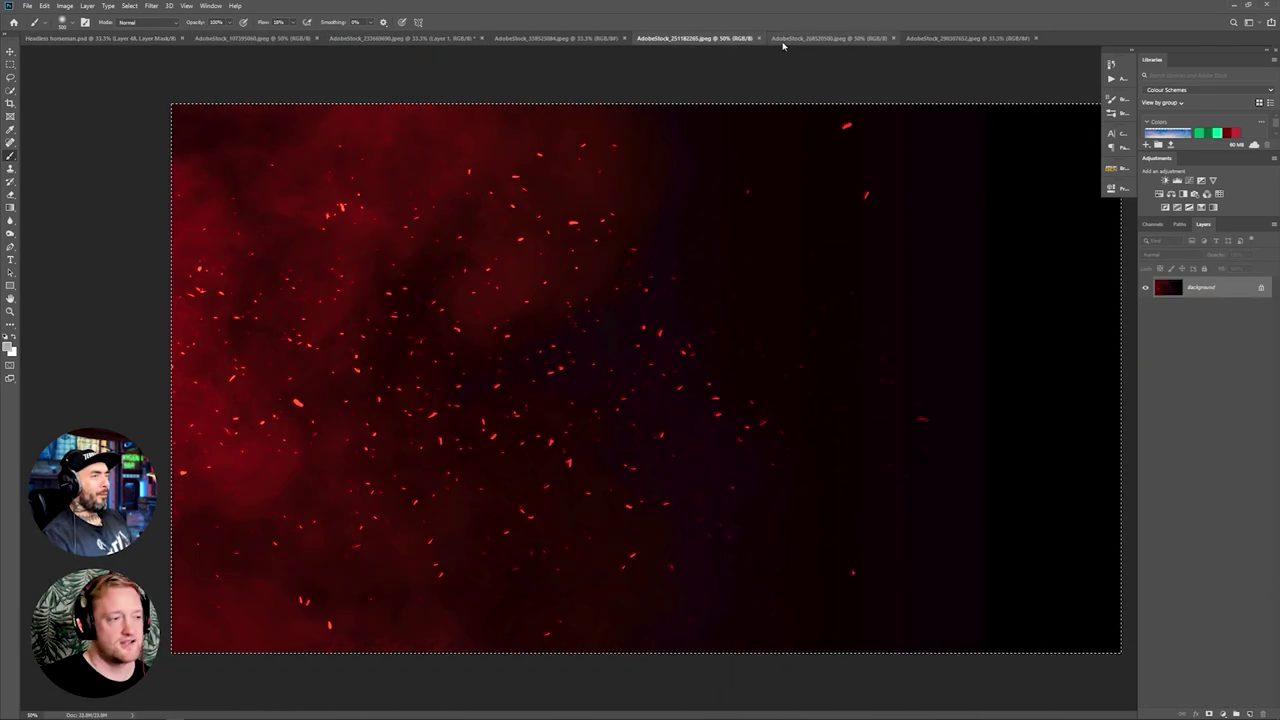
click(100, 38)
Step: Add a new layer named "embers" directly beneath the horseman group
drag(1277, 327, 1277, 476)
click(1157, 400)
scroll(1229, 483, up, 5)
scroll(1229, 483, down, 4)
click(1229, 483)
click(1250, 714)
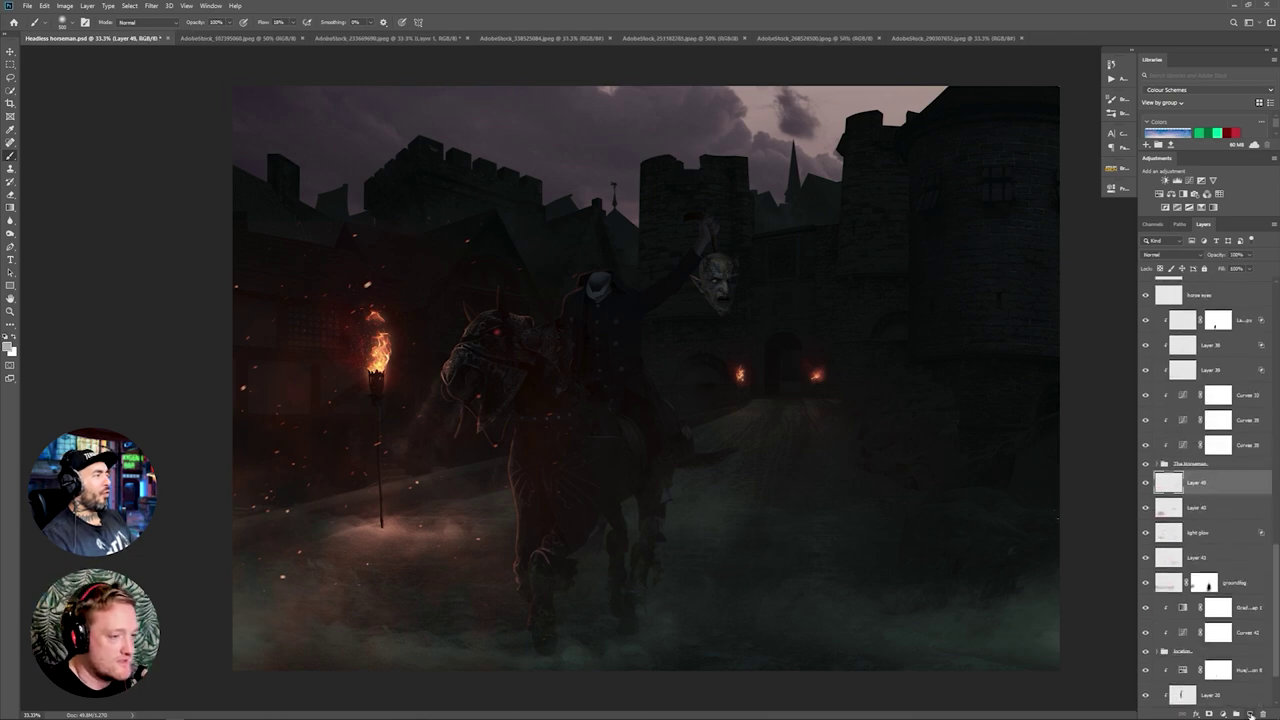
text(embers)
key(Return)
Step: Paste the red ember image into the "embers" layer and set its blend mode to Screen
key(ctrl+v)
click(1172, 255)
click(1160, 338)
Step: Scale and reposition the pasted ember image so the sparks sit behind the horse and rider, from the near torch rightwards
key(ctrl+t)
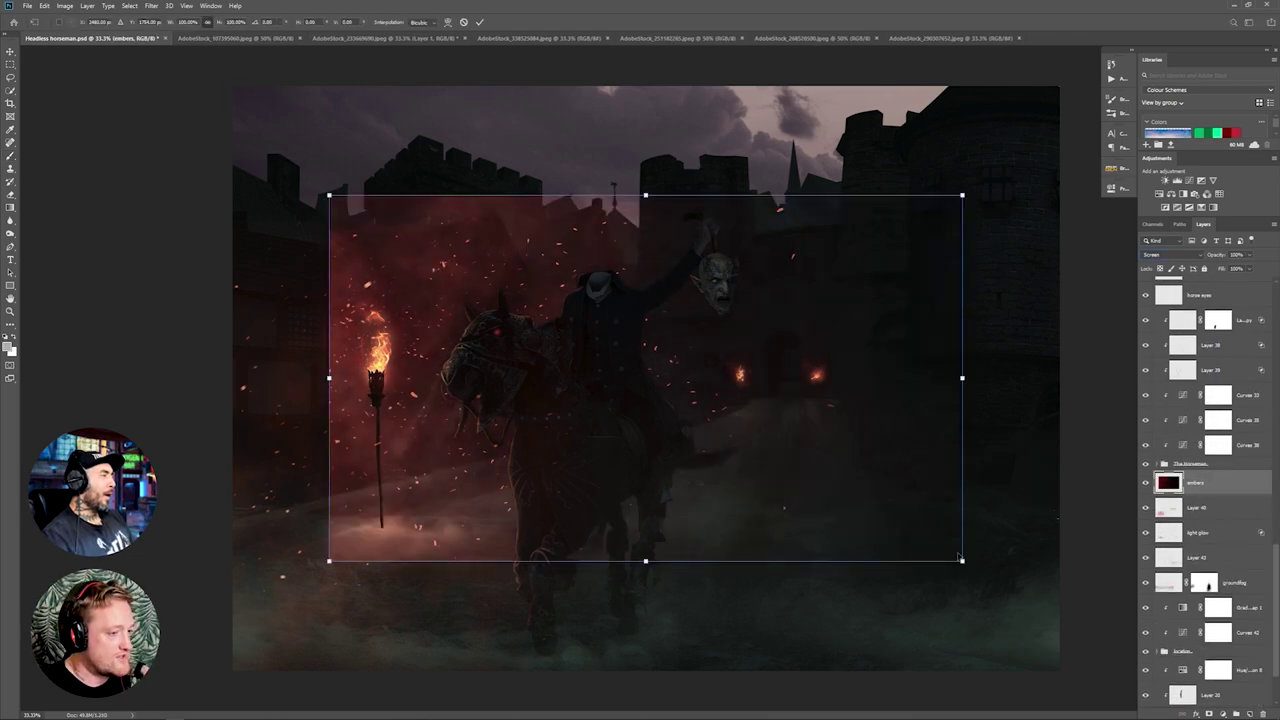
drag(963, 560, 1132, 659)
drag(850, 375, 769, 395)
drag(1014, 169, 797, 297)
drag(740, 404, 915, 335)
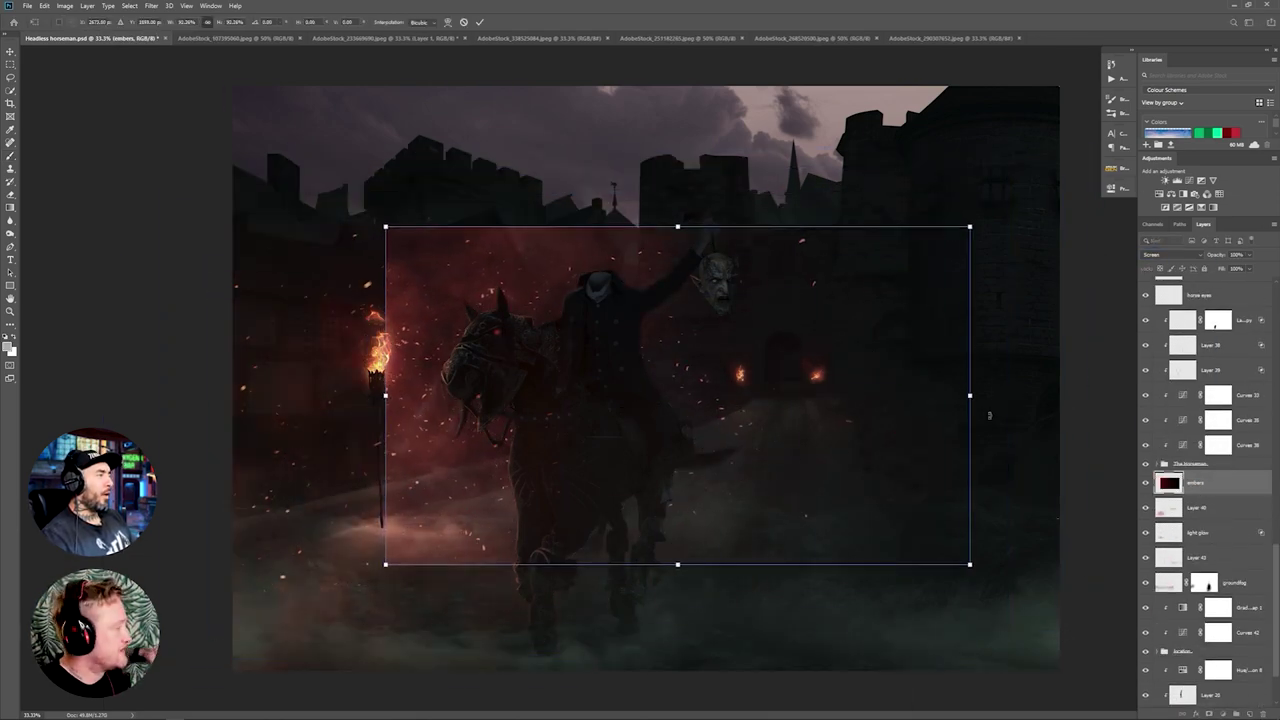
drag(971, 396, 1013, 396)
drag(893, 358, 893, 331)
key(Return)
Step: Add a mask to the "embers" layer and paint away the image's hard edges around the torch and rooftops
click(1220, 712)
key(b)
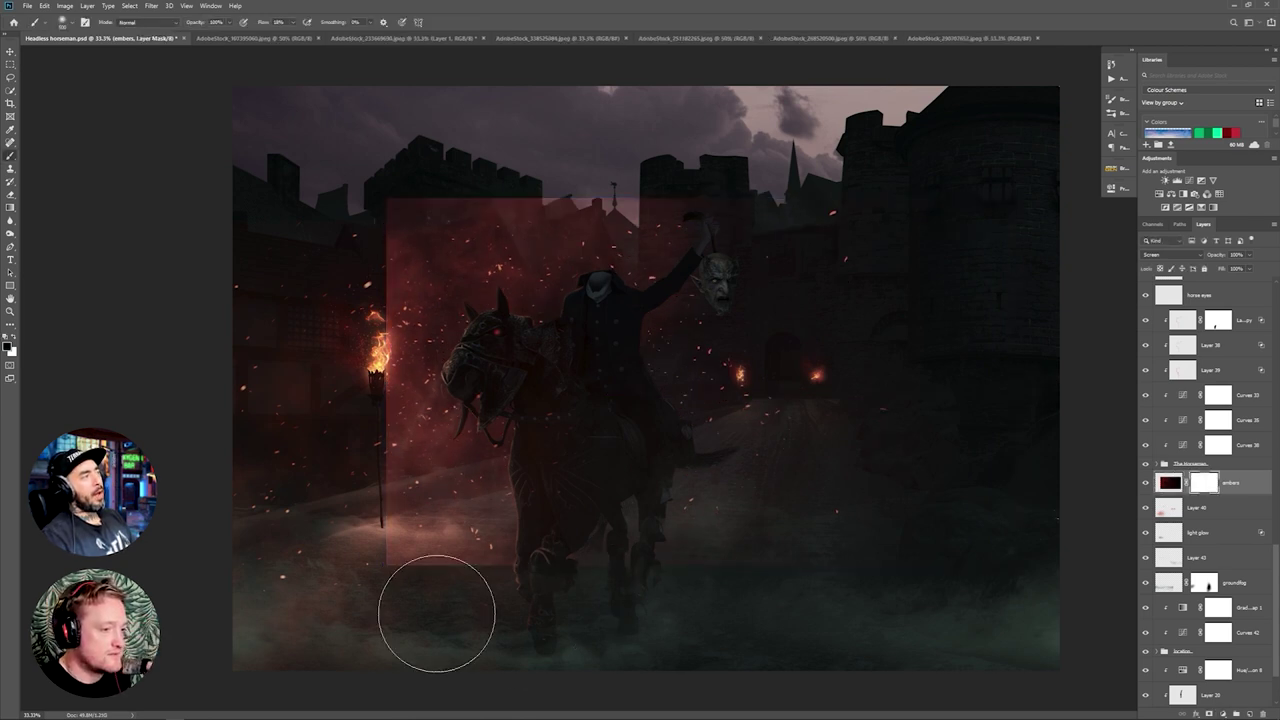
mouse_move(343, 438)
mouse_down()
mouse_move(358, 259)
mouse_move(363, 423)
mouse_move(367, 294)
mouse_move(409, 176)
mouse_move(602, 186)
mouse_move(393, 297)
mouse_move(546, 180)
mouse_move(499, 142)
mouse_up()
key(bracketleft)
key(bracketleft)
key(bracketleft)
key(bracketleft)
key(bracketleft)
key(x)
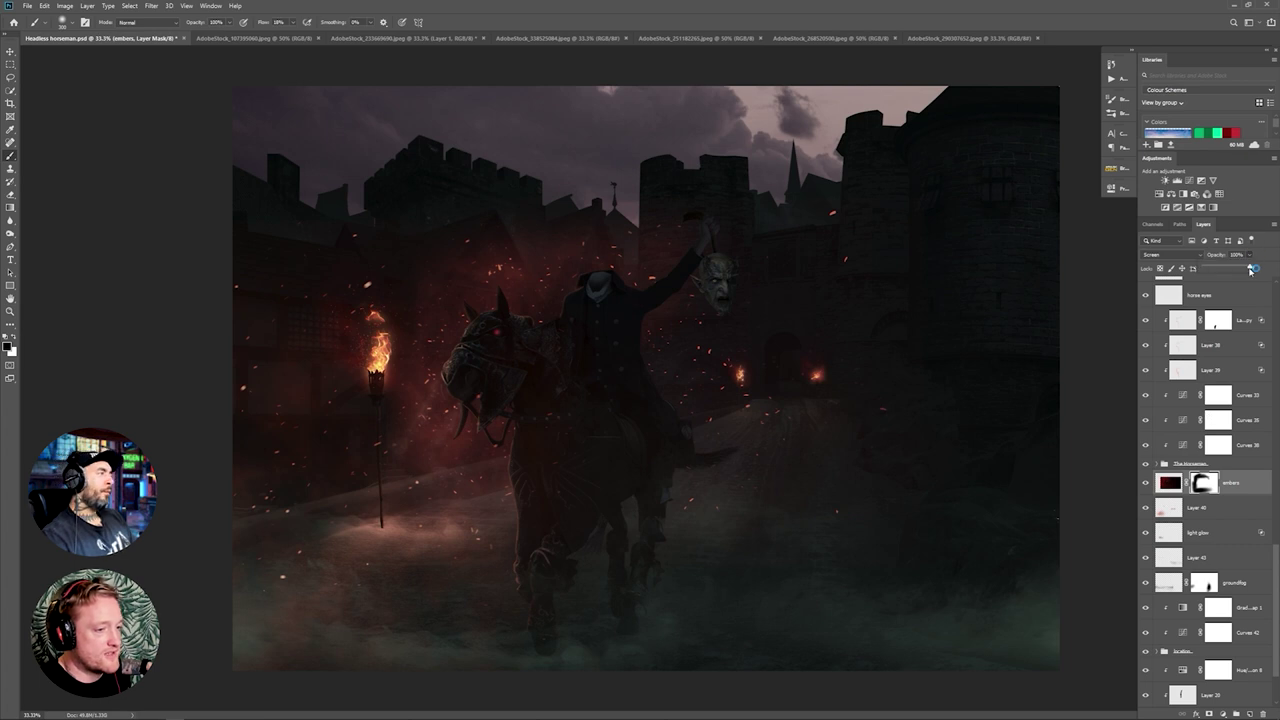
Step: Lower the opacity of the "embers" layer so the sparks around the horse look subtler
key(x)
click(1176, 487)
drag(1249, 267, 1229, 268)
scroll(1251, 489, up, 5)
scroll(1251, 489, down, 6)
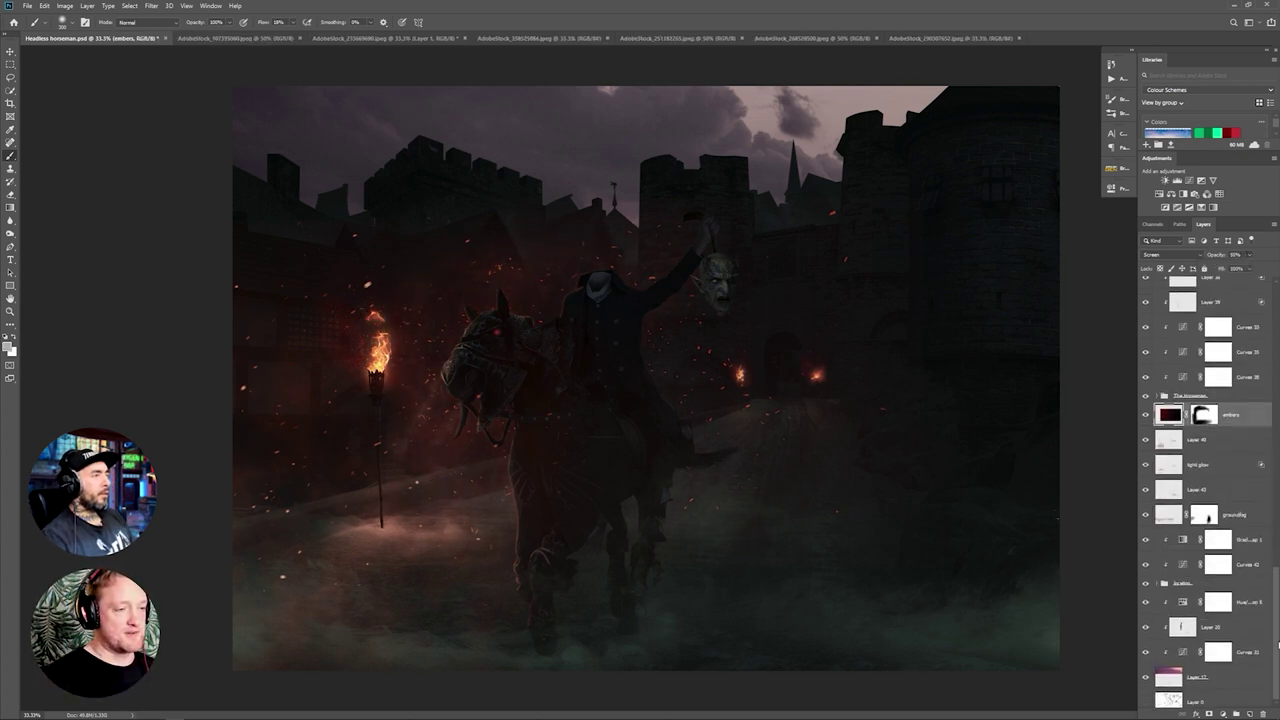
Step: Adjust the opacity of the Layer 38 copy rim light and reduce the "embers" layer's opacity further
scroll(1250, 450, up, 4)
click(1246, 420)
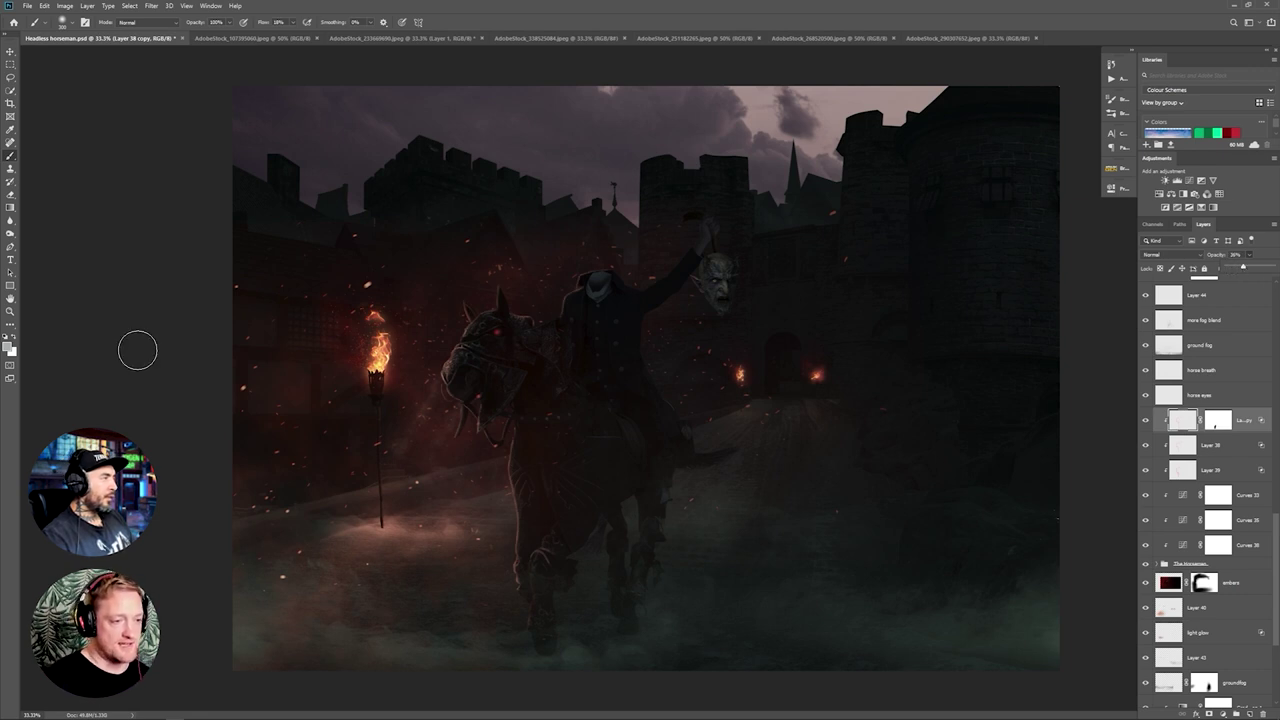
scroll(1164, 370, up, 10)
click(1240, 301)
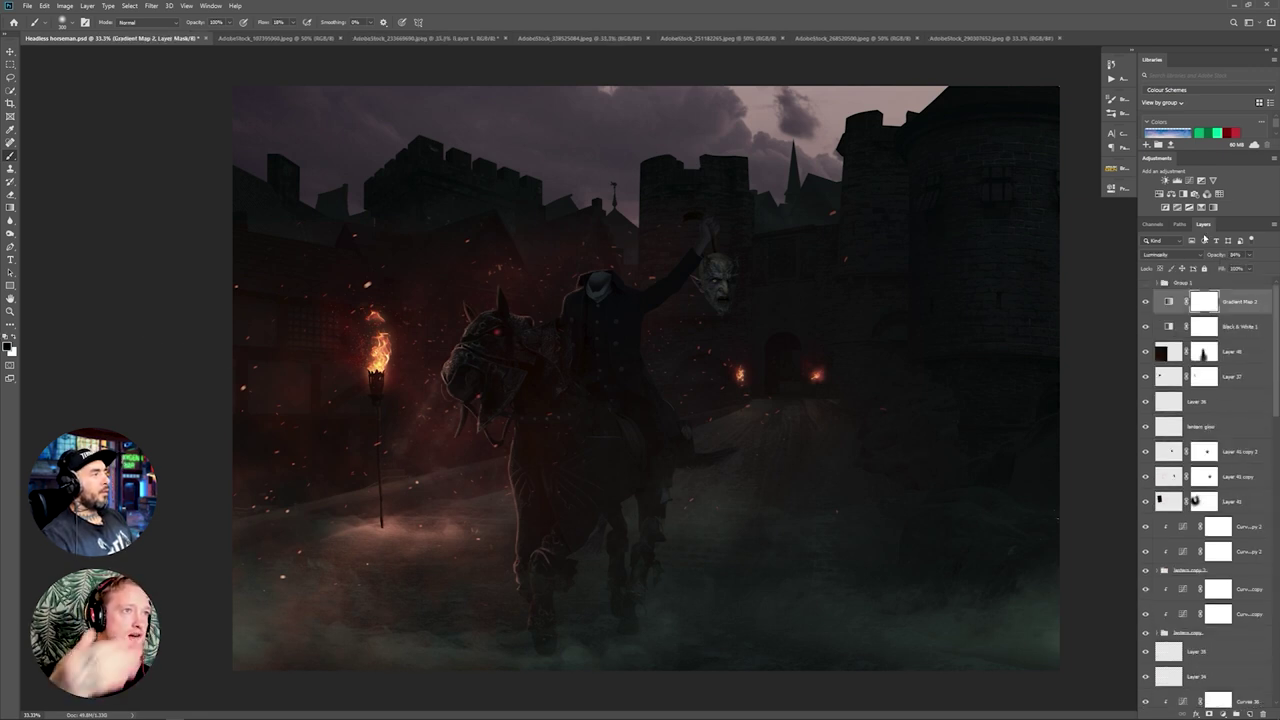
scroll(1230, 435, down, 10)
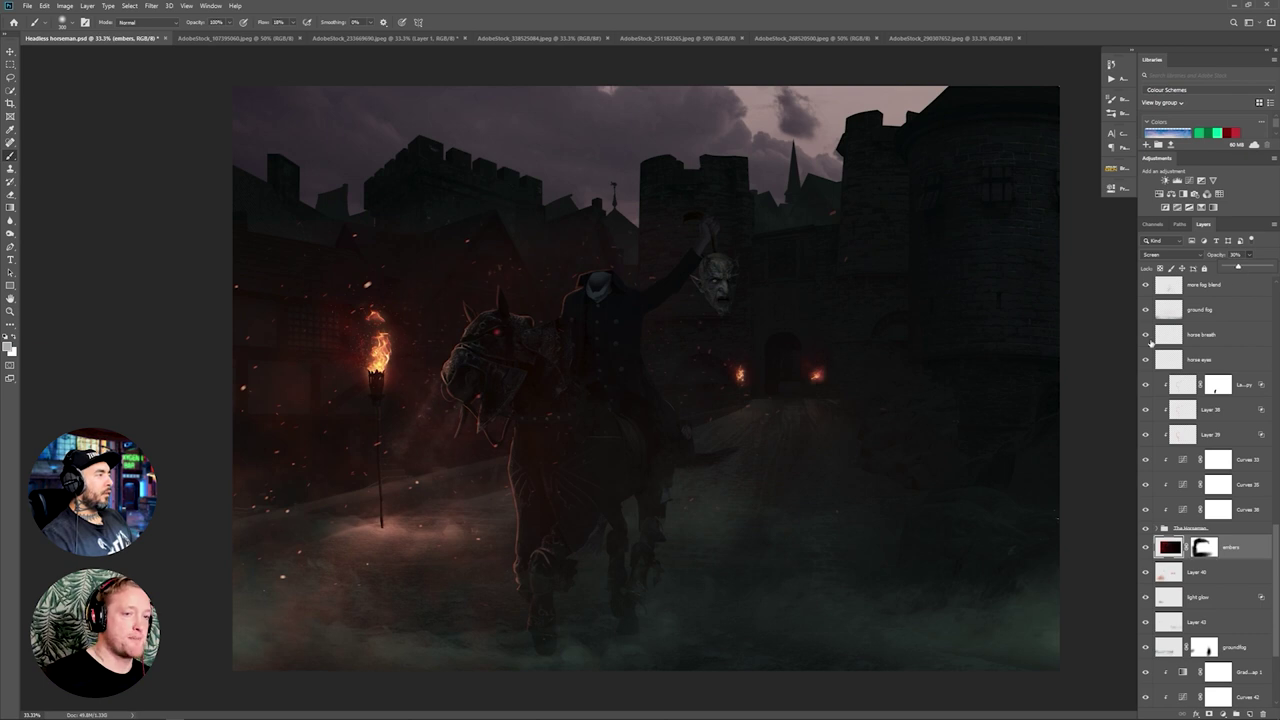
Step: Try a low-opacity Gradient Map above Gradient Map 2, recolouring its shadow stop and an added middle stop
scroll(1246, 296, up, 10)
click(1240, 301)
click(1213, 207)
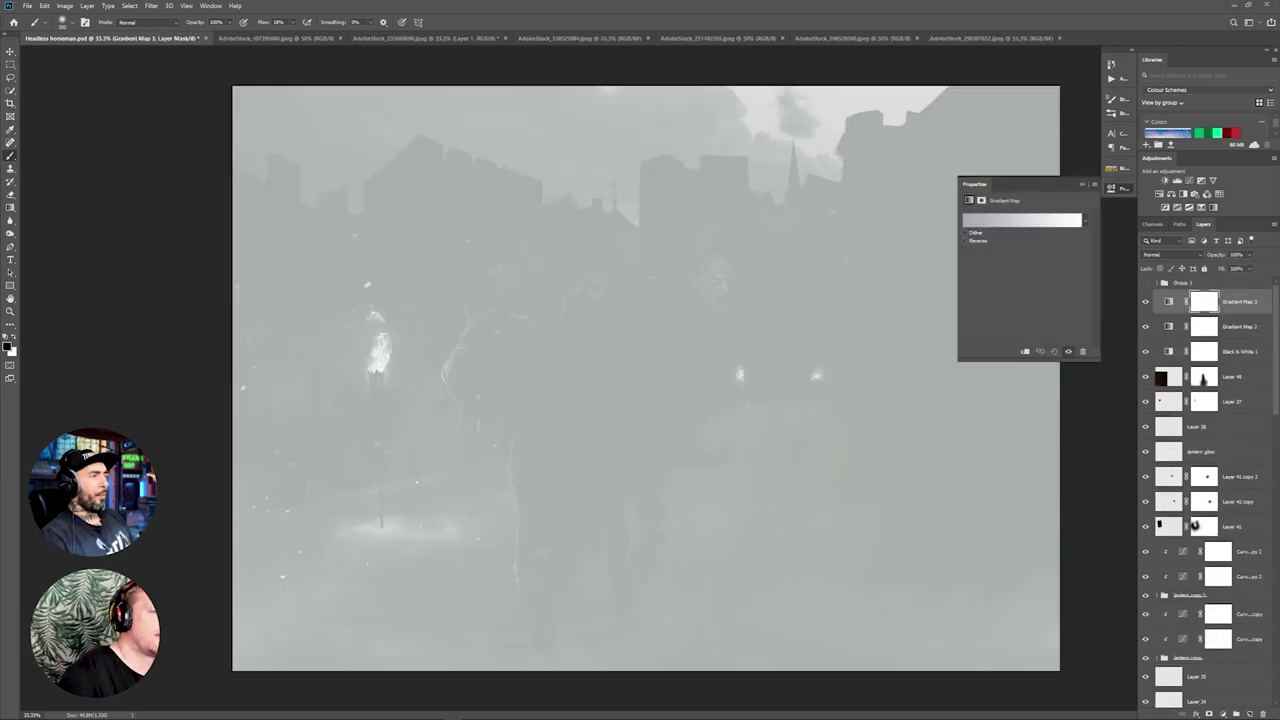
click(1022, 220)
click(571, 178)
double_click(534, 328)
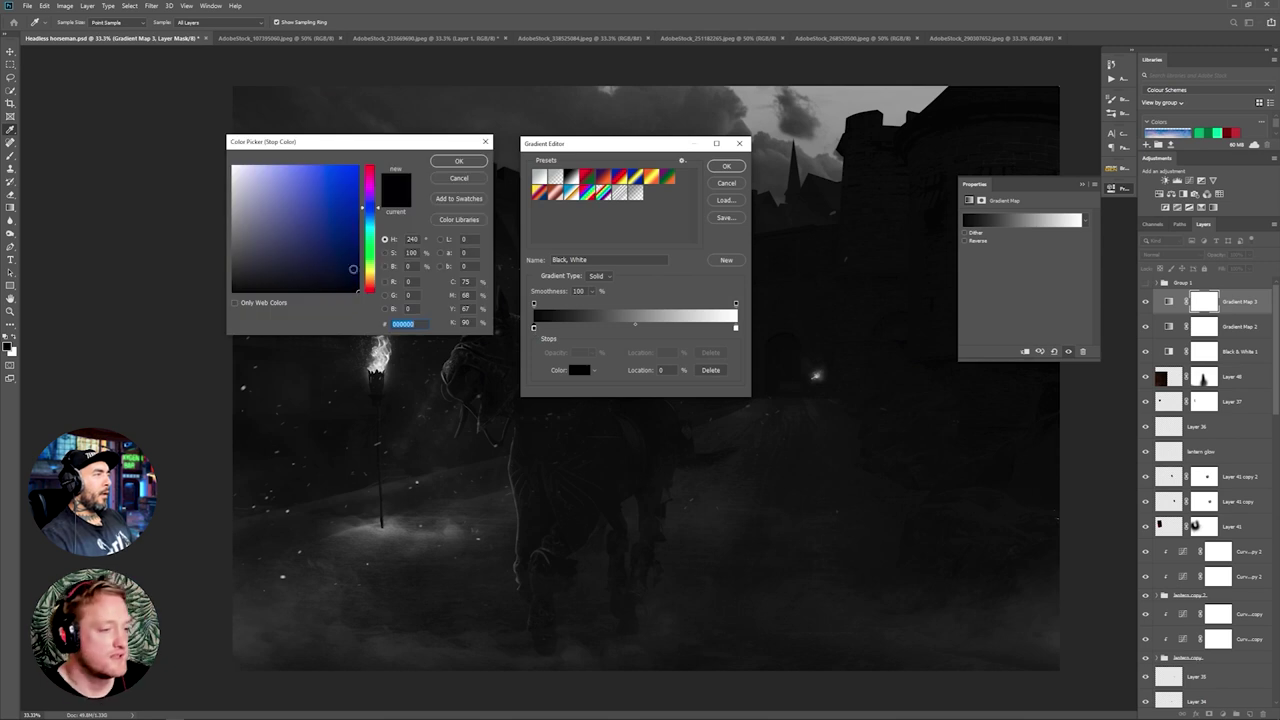
mouse_move(371, 236)
mouse_down()
mouse_move(382, 231)
mouse_move(370, 264)
mouse_move(371, 236)
mouse_up()
click(284, 282)
click(459, 161)
click(633, 328)
double_click(631, 328)
click(280, 226)
click(309, 236)
key(Return)
key(Return)
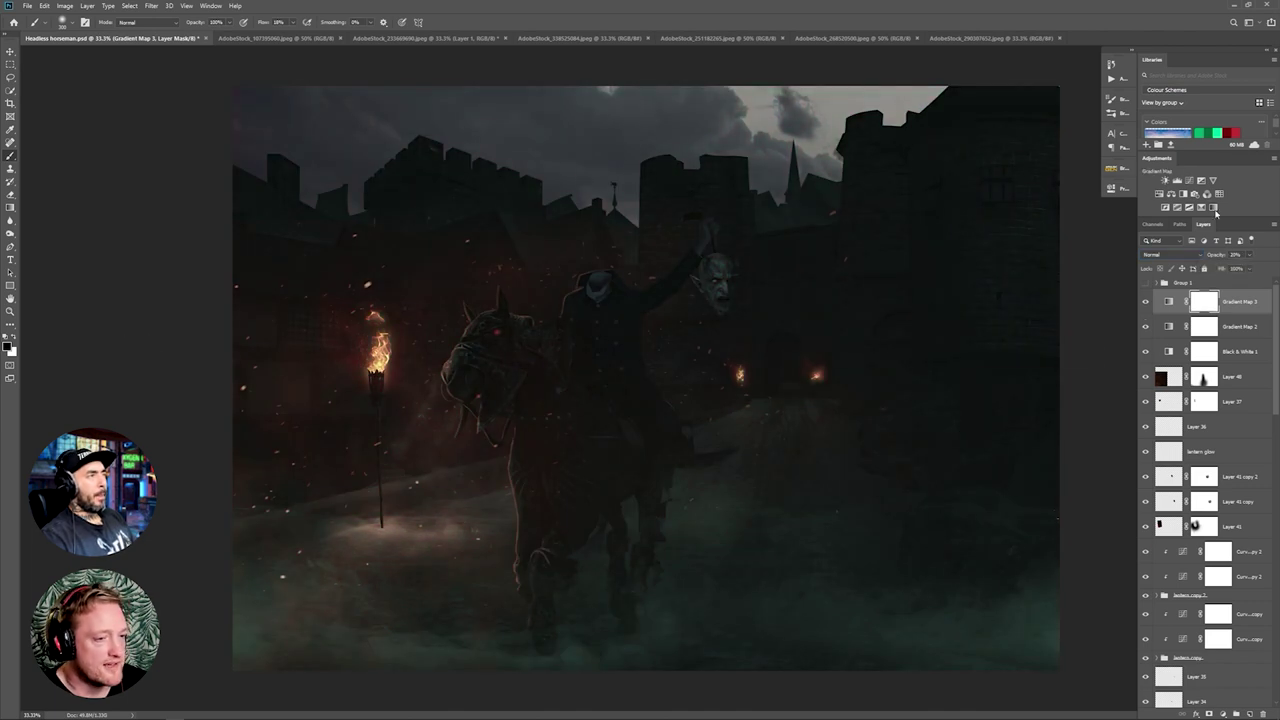
Step: Try a Selective Color adjustment above Gradient Map 3, compare the grading, and delete both new adjustment layers
click(1214, 208)
click(1080, 185)
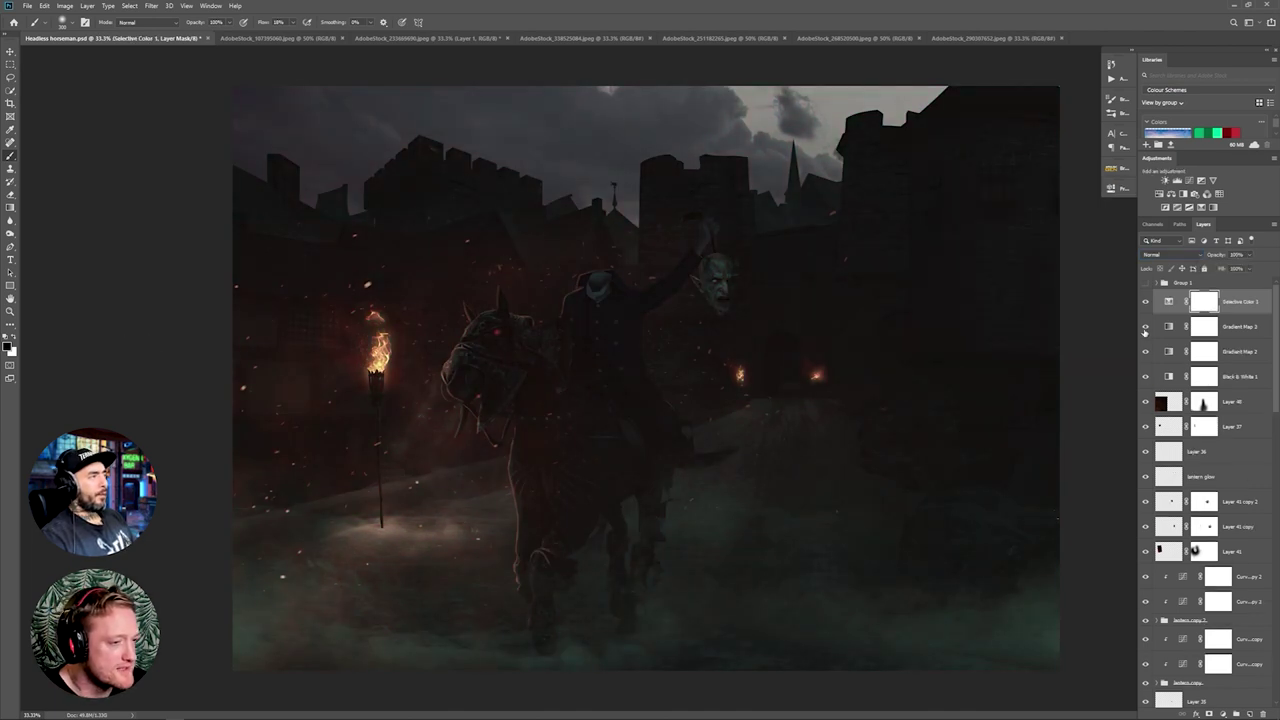
click(1146, 327)
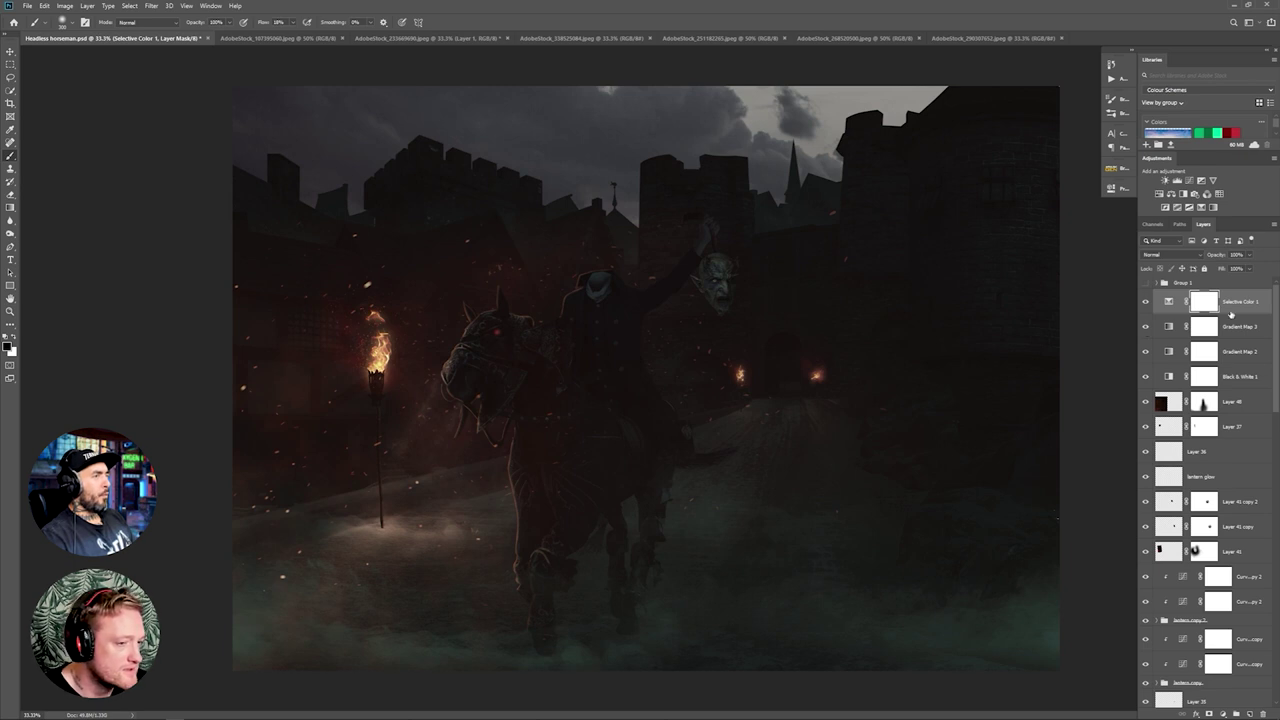
key(Delete)
key(Delete)
Step: Save the document and check the composite in full-screen view
key(ctrl+s)
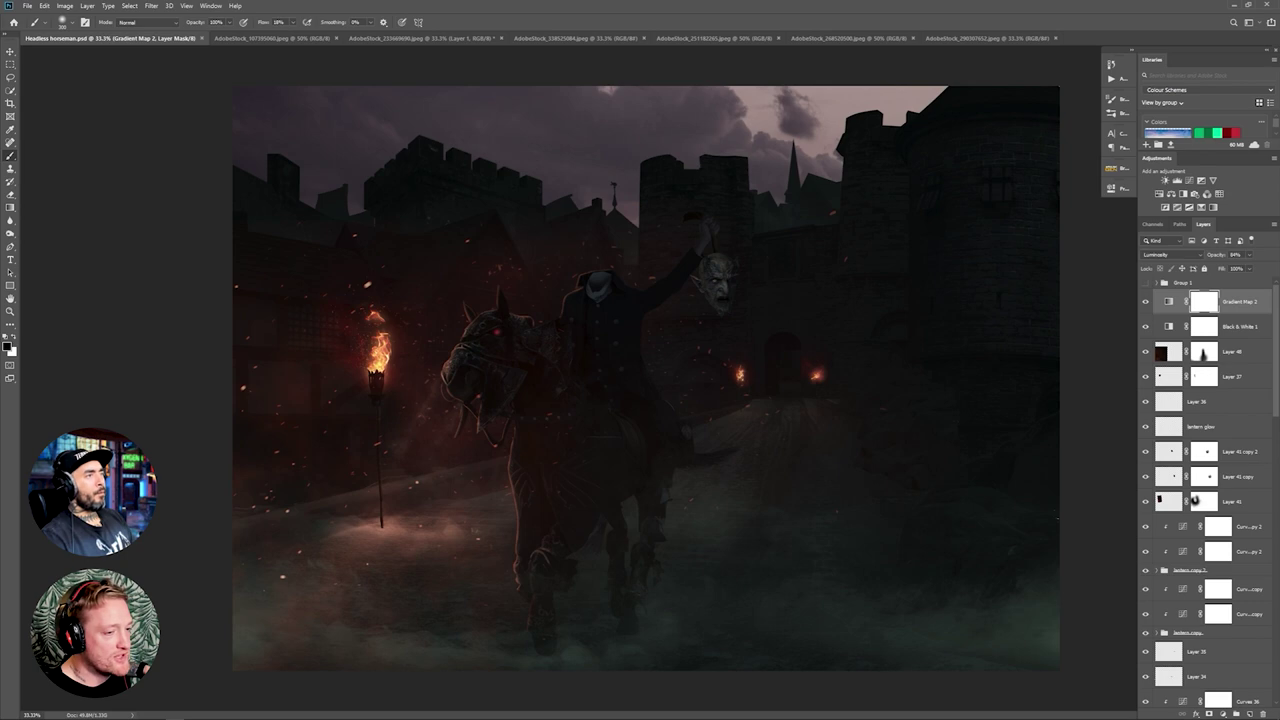
key(f)
key(f)
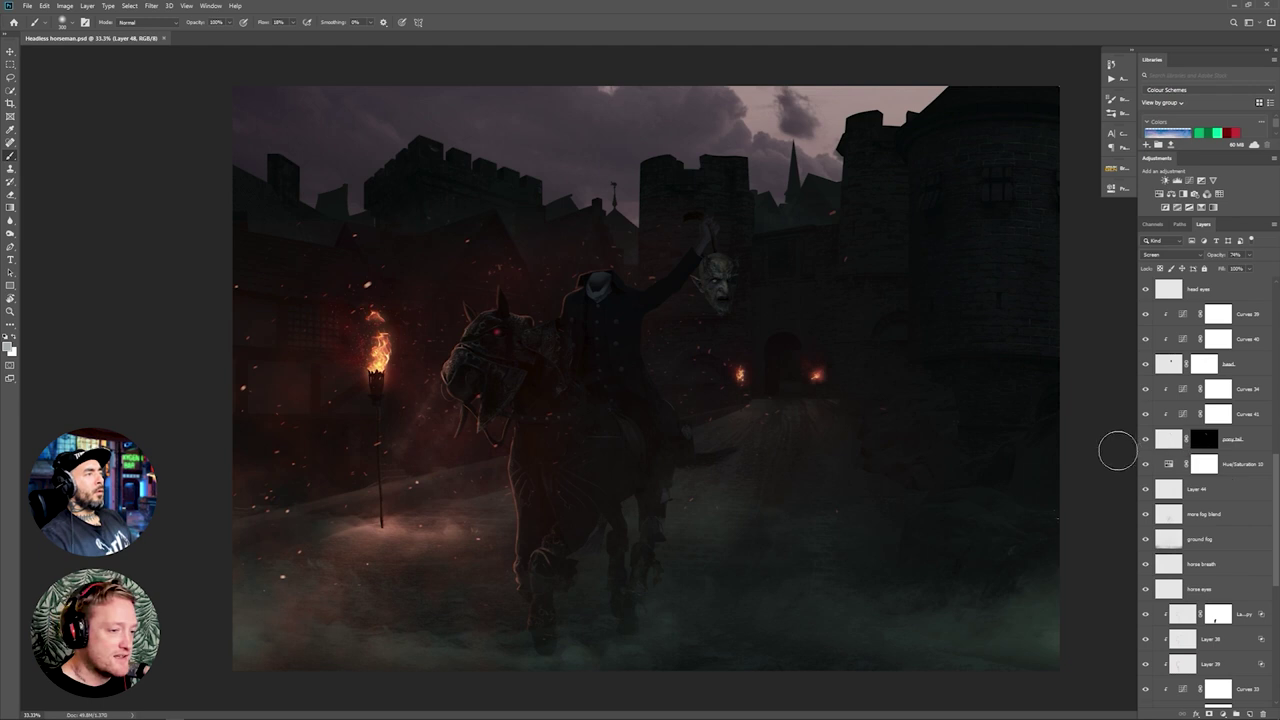
Step: Readjust the opacity of the "embers" layer beneath the horseman group
scroll(1222, 446, down, 4)
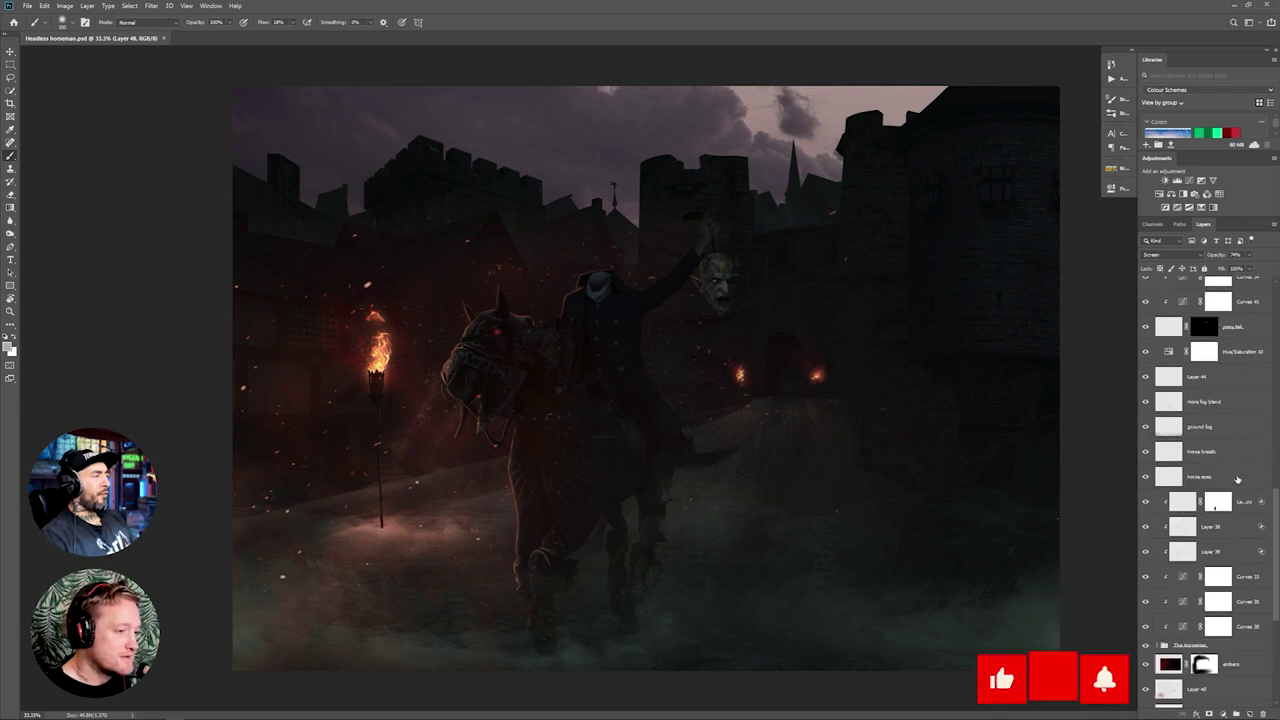
click(1238, 576)
click(1249, 255)
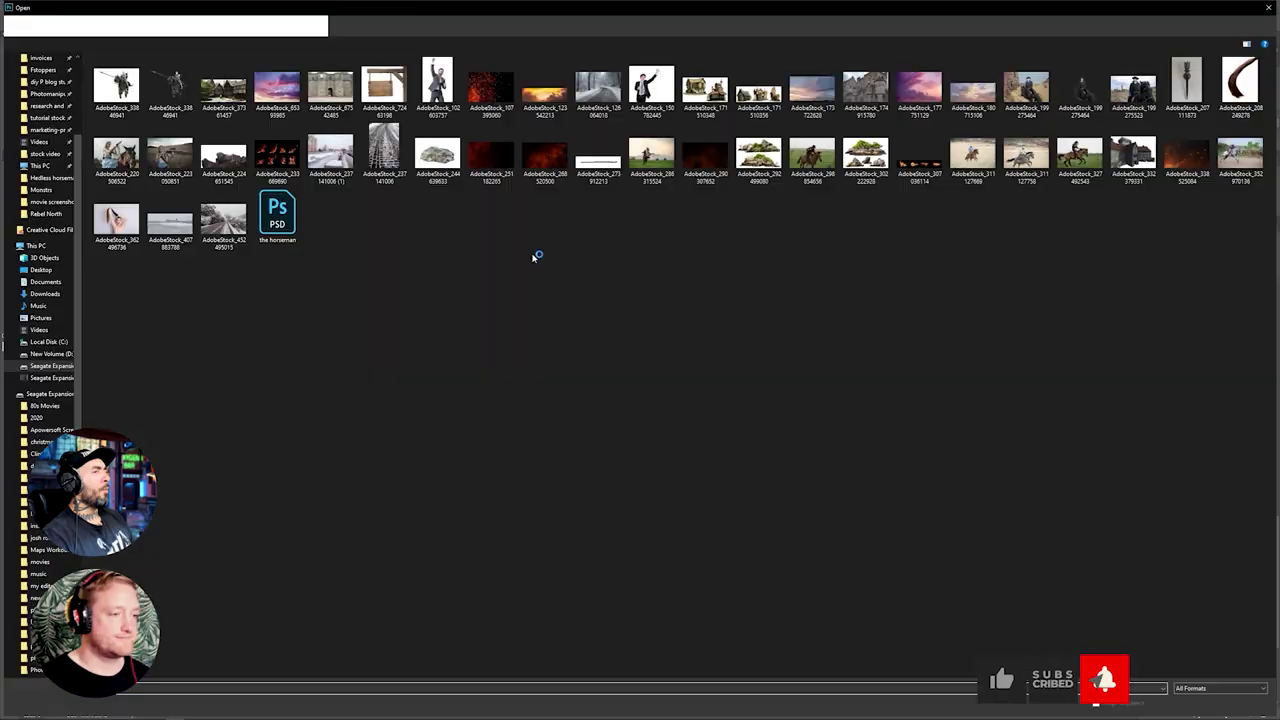
Step: Open the four red ember stock images from the headless horseman stock folder
click(491, 88)
ctrl+click(491, 155)
ctrl+click(544, 155)
ctrl+click(702, 165)
key(Return)
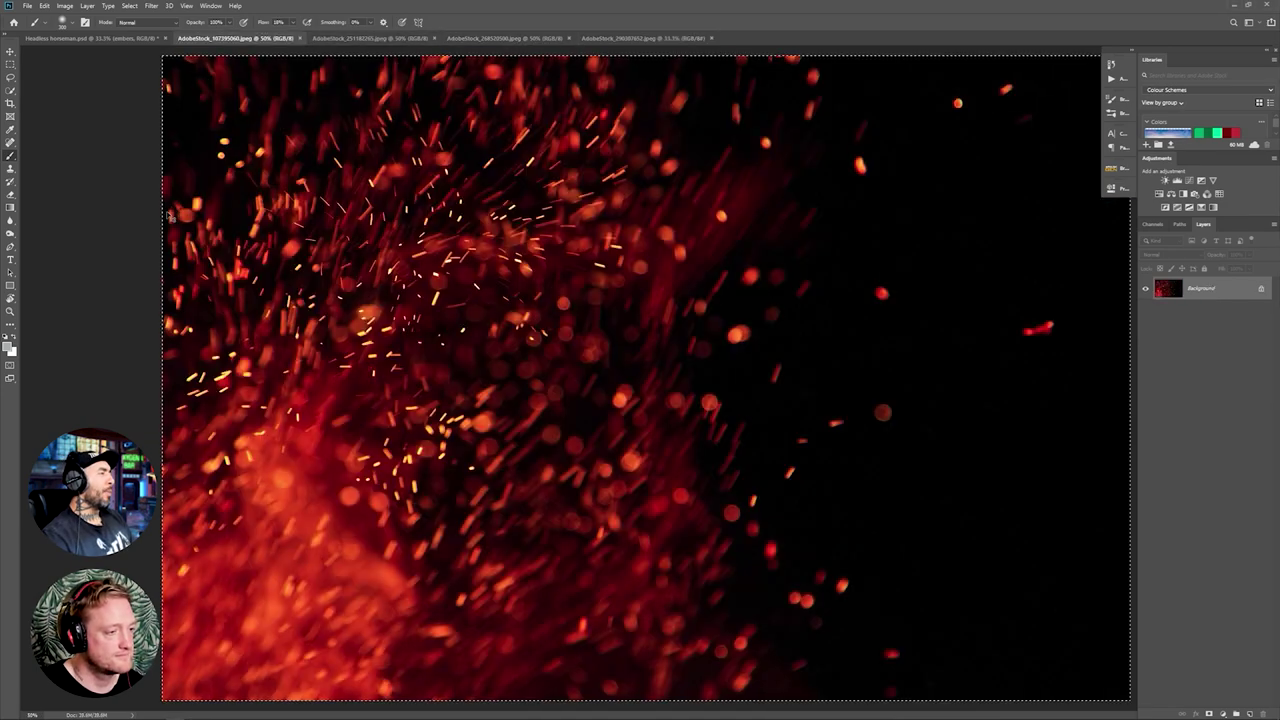
Step: Paste the AdobeStock_107395060 ember image beneath the Black & White adjustment and set its blend mode to Screen
click(92, 38)
key(ctrl+v)
drag(1178, 692, 1178, 340)
click(1171, 255)
click(1166, 337)
Step: Transform the pasted ember image so its large sparks fall around the near torch at the scene's edge
key(ctrl+t)
drag(733, 312, 185, 410)
key(Return)
Step: Apply a Gaussian Blur to the new ember layer to soften the foreground sparks
click(151, 6)
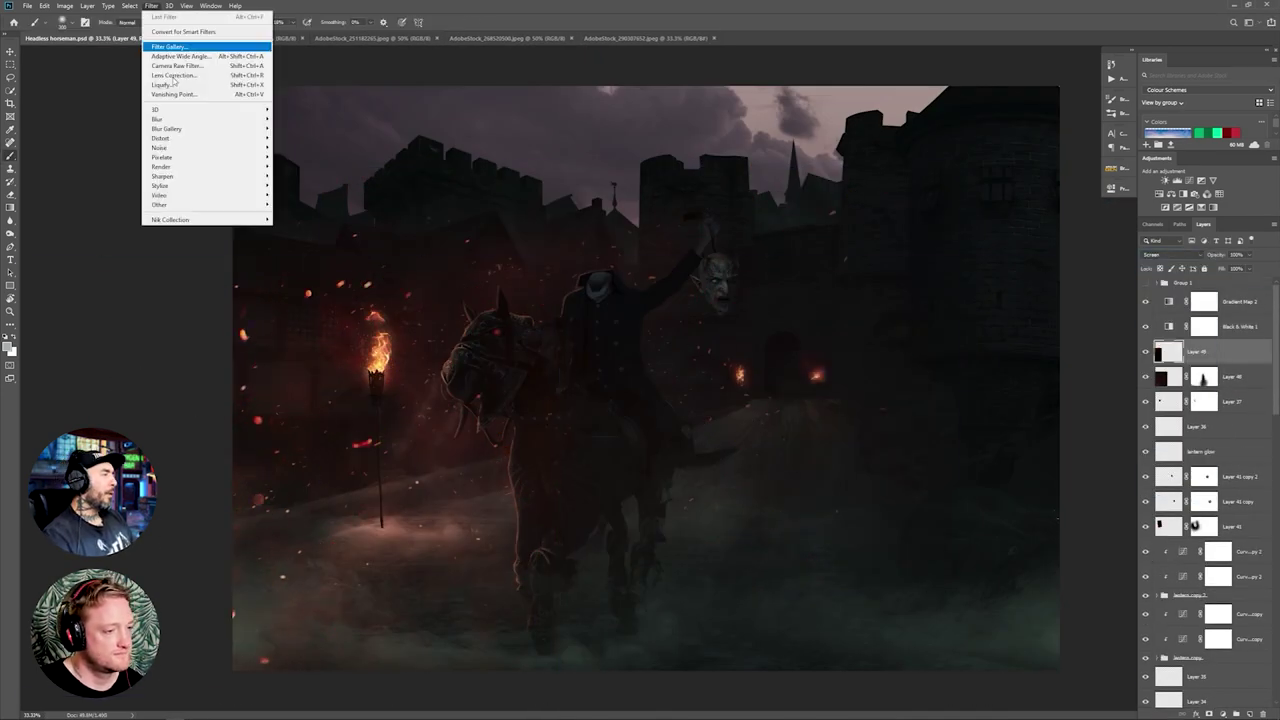
mouse_move(171, 119)
click(305, 159)
drag(229, 260, 139, 232)
drag(84, 383, 65, 385)
key(Return)
key(b)
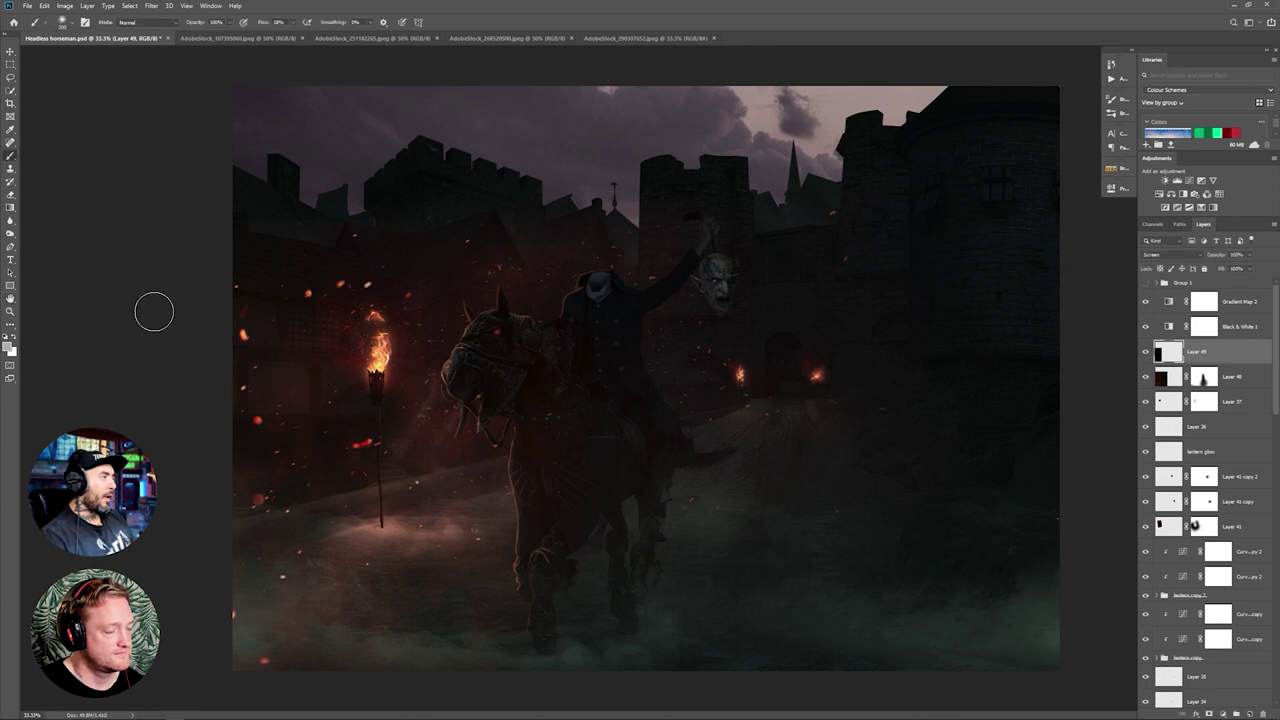
right_click(826, 433)
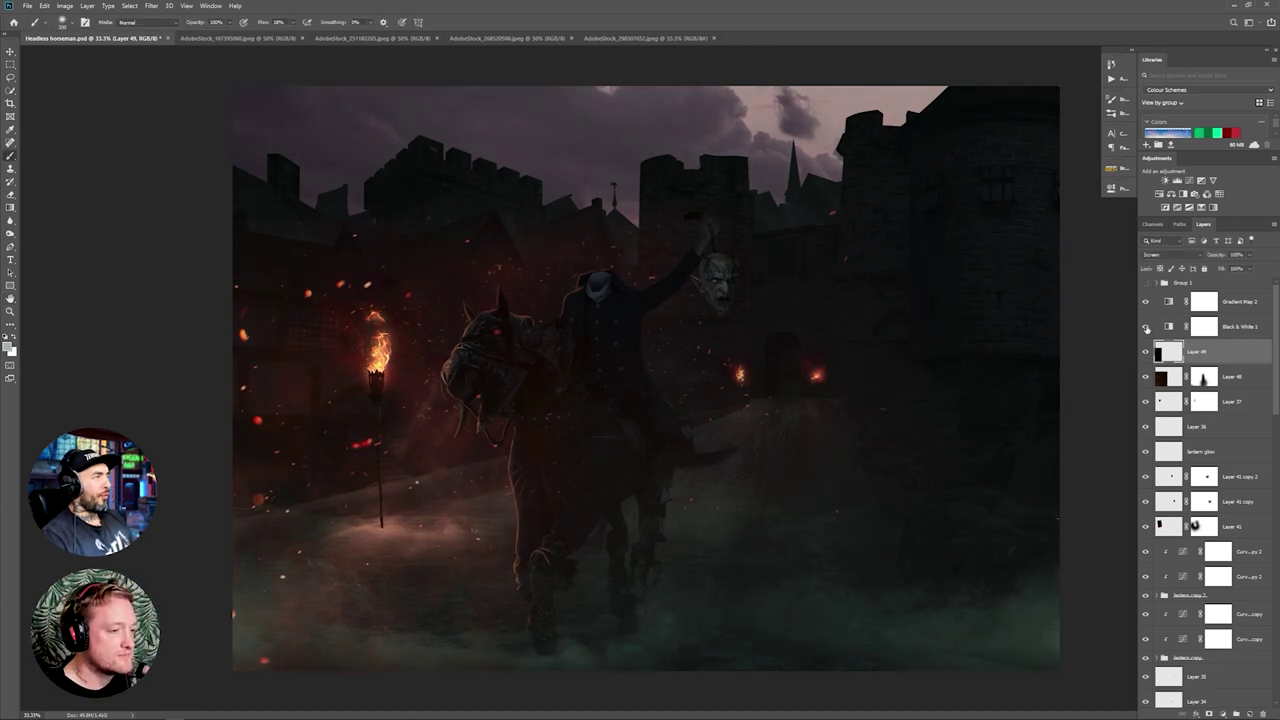
Step: Add a layer named "head eyes 2" above "head eyes" and set its blend mode to Linear Dodge (Add)
click(1236, 301)
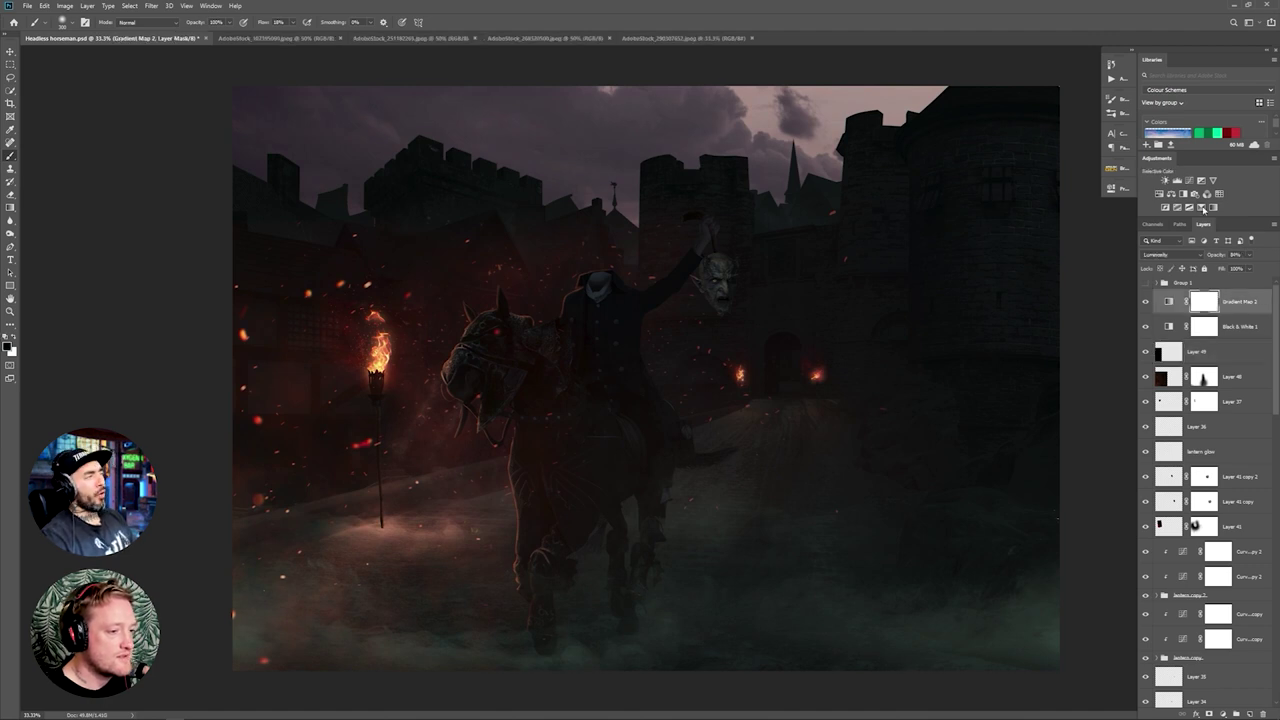
click(1200, 352)
scroll(1225, 420, down, 10)
scroll(1228, 400, up, 1)
click(1145, 351)
click(1145, 351)
scroll(1200, 345, up, 1)
click(1199, 339)
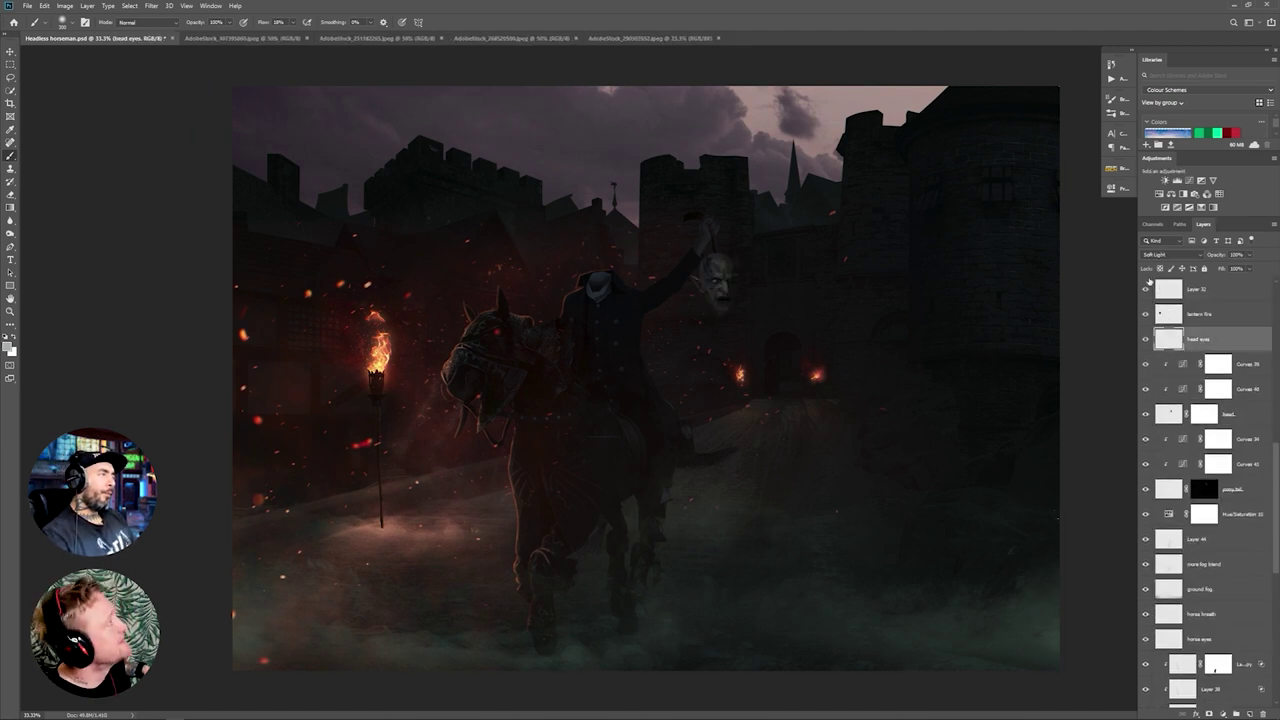
click(1249, 714)
double_click(1197, 339)
text(head eyes 2)
key(Return)
click(1172, 255)
click(1168, 354)
Step: Paint a bright glow into both eyes of the severed head with a small brush on "head eyes 2"
key(ctrl+plus)
key(ctrl+plus)
key(ctrl+plus)
key(ctrl+plus)
drag(1039, 154, 572, 431)
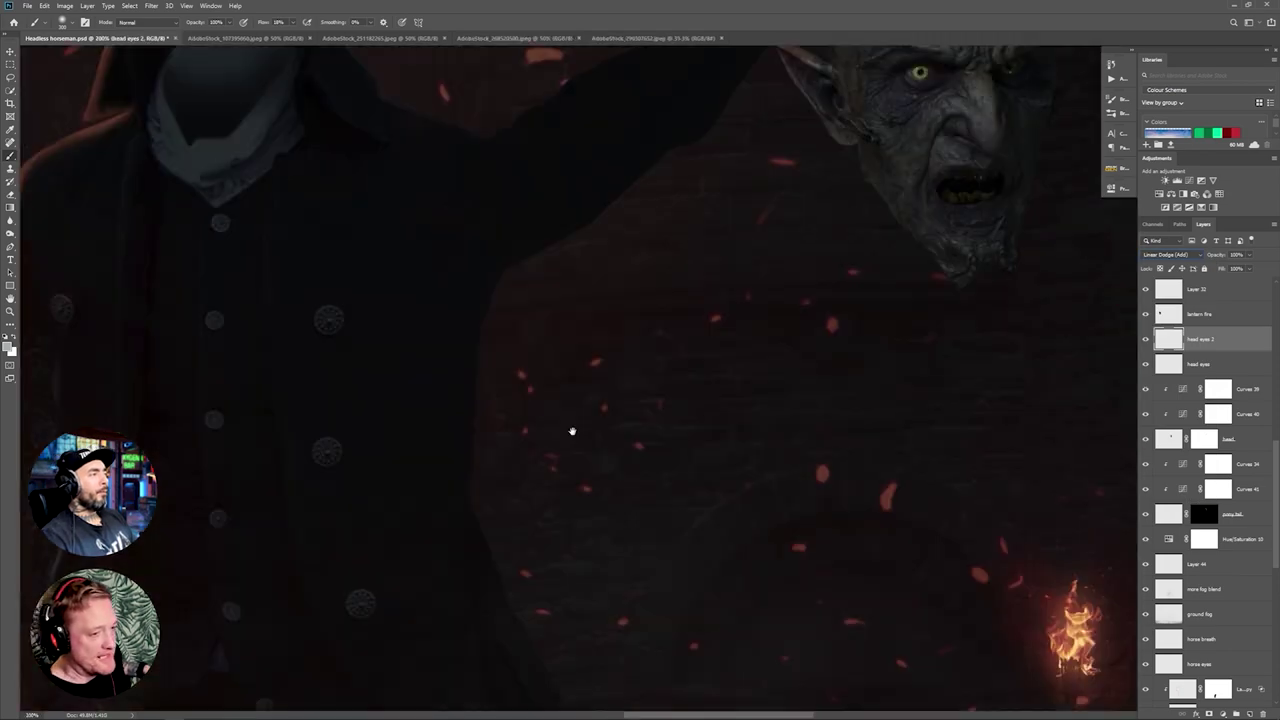
drag(920, 72, 730, 485)
key(bracketleft)
key(bracketleft)
key(bracketleft)
key(bracketleft)
key(bracketleft)
key(bracketleft)
key(bracketleft)
key(bracketleft)
key(bracketleft)
key(bracketleft)
key(bracketleft)
key(bracketleft)
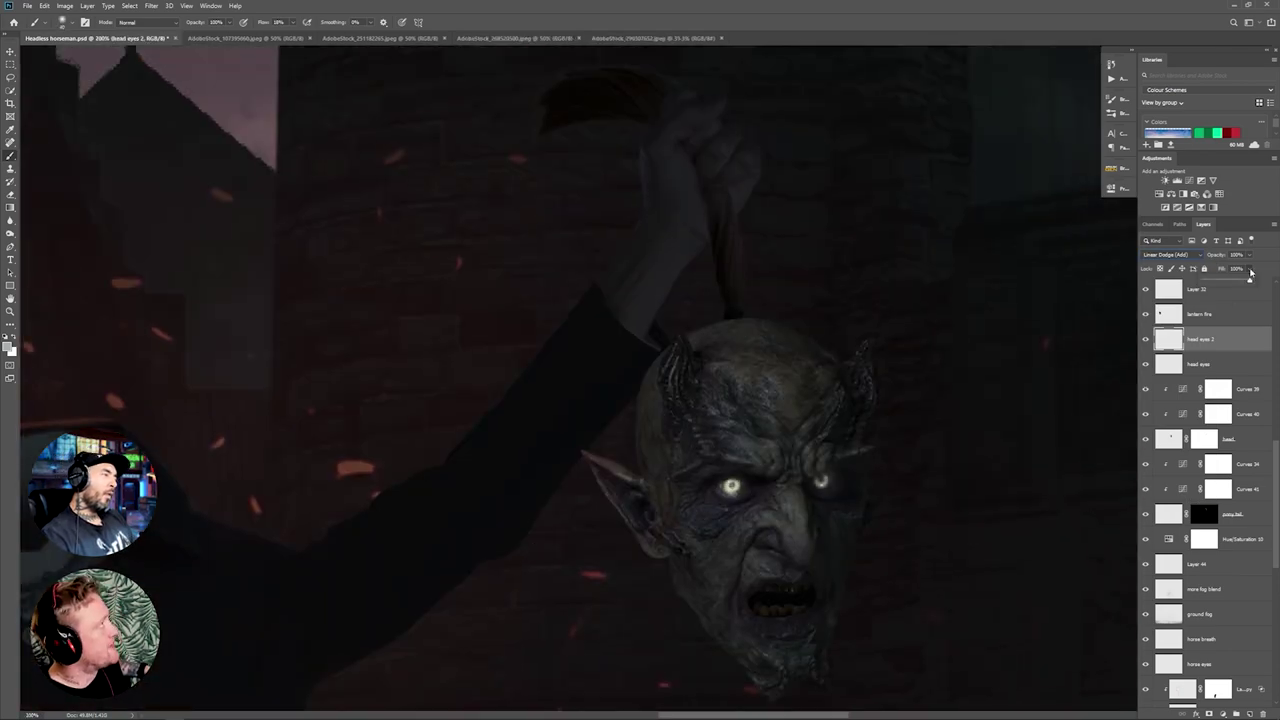
Step: Adjust the highlight end of the Curves 39 adjustment clipped to the severed head
key(ctrl+0)
double_click(1183, 388)
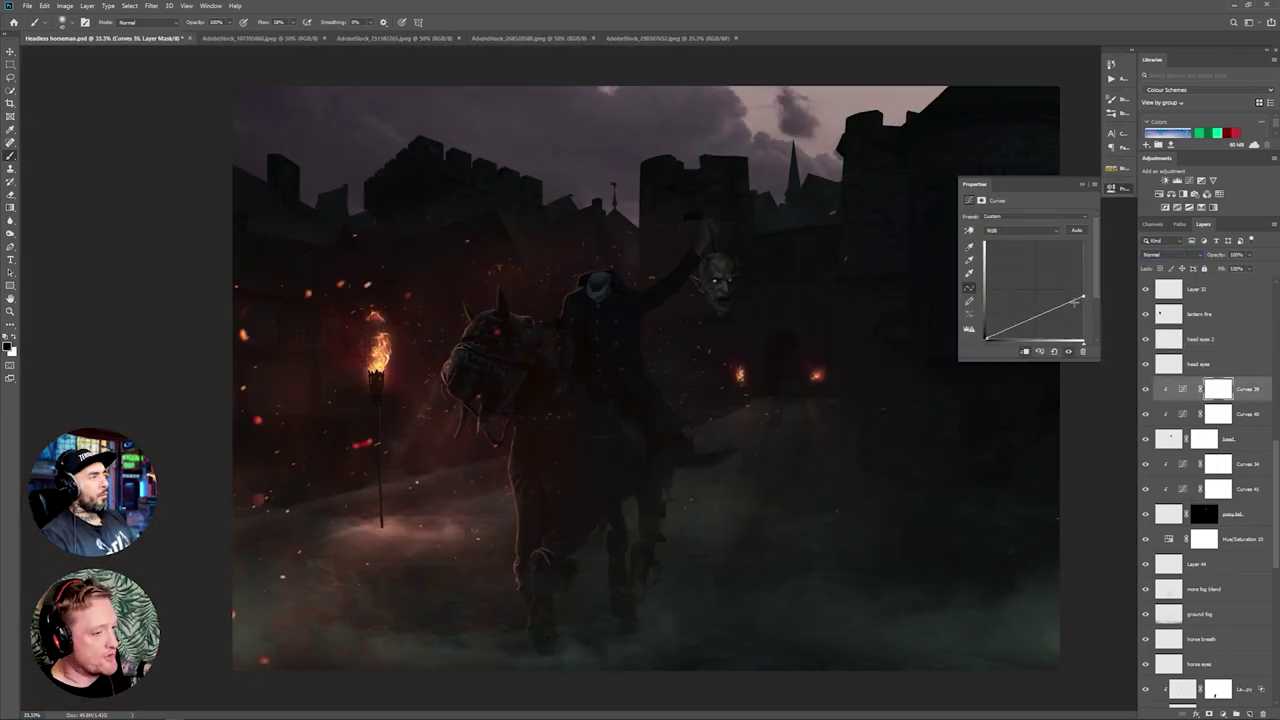
click(1081, 185)
Step: Fine-tune the "embers" layer's opacity after reviewing the Layer 38 copy rim light
scroll(1200, 450, down, 5)
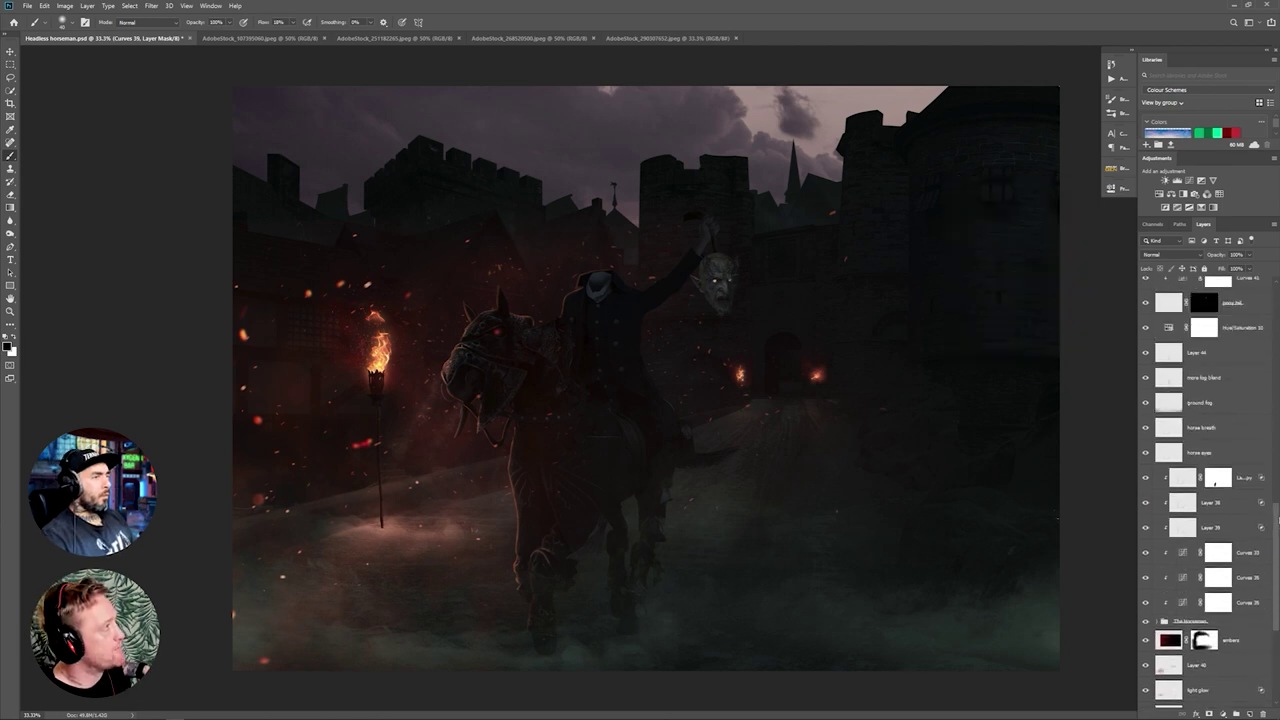
click(1166, 446)
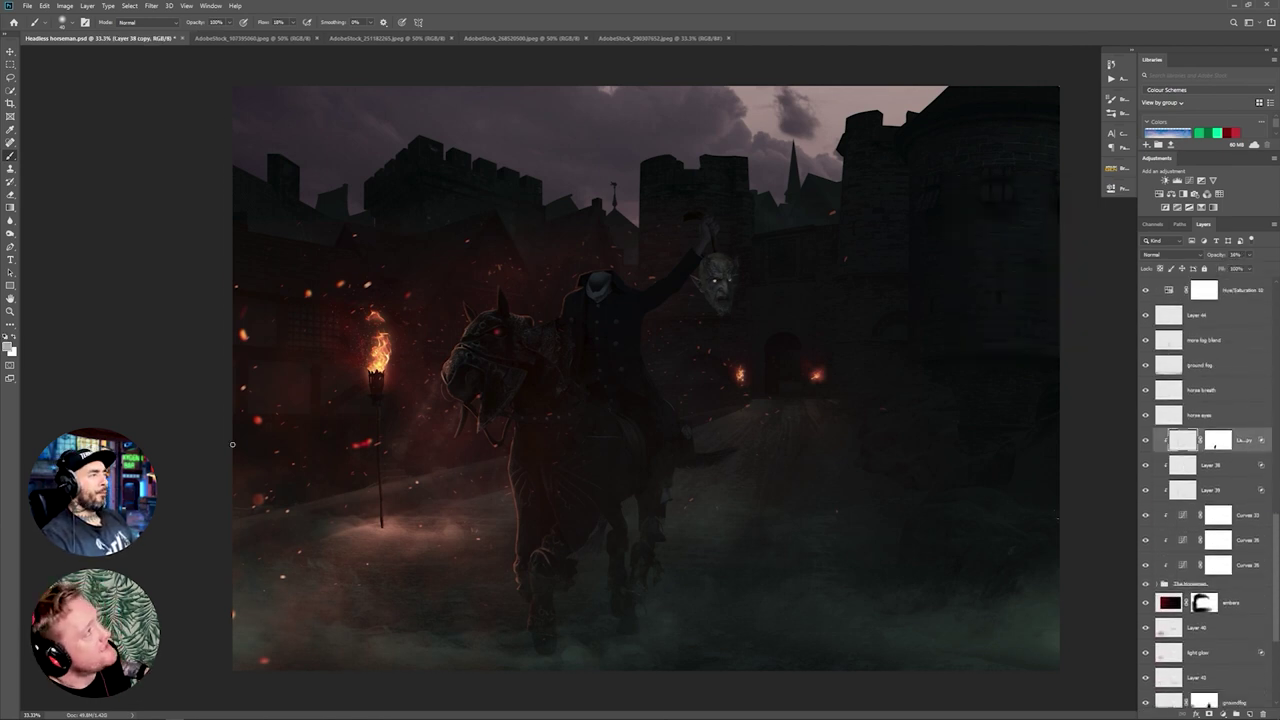
click(1230, 602)
click(1249, 255)
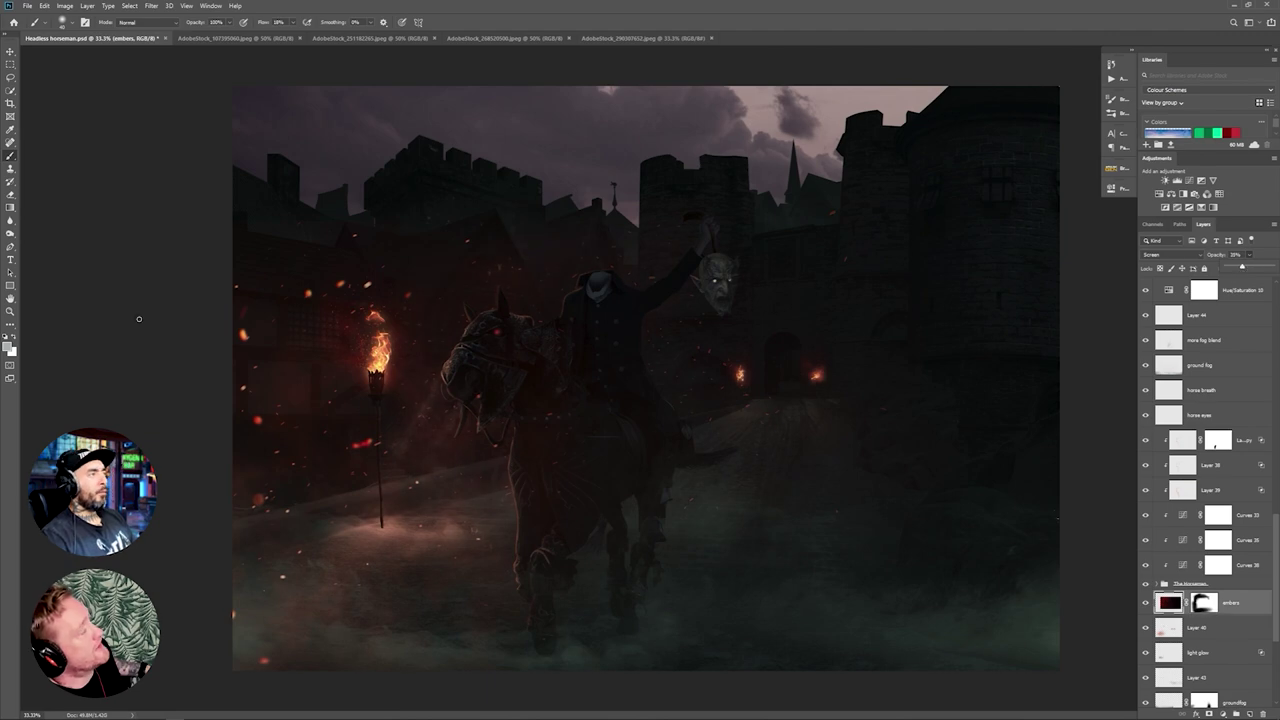
Step: Expand The Horseman group and add a new empty layer at its top for neck and collar details
scroll(1240, 400, up, 5)
key(ctrl+plus)
key(ctrl+plus)
key(ctrl+plus)
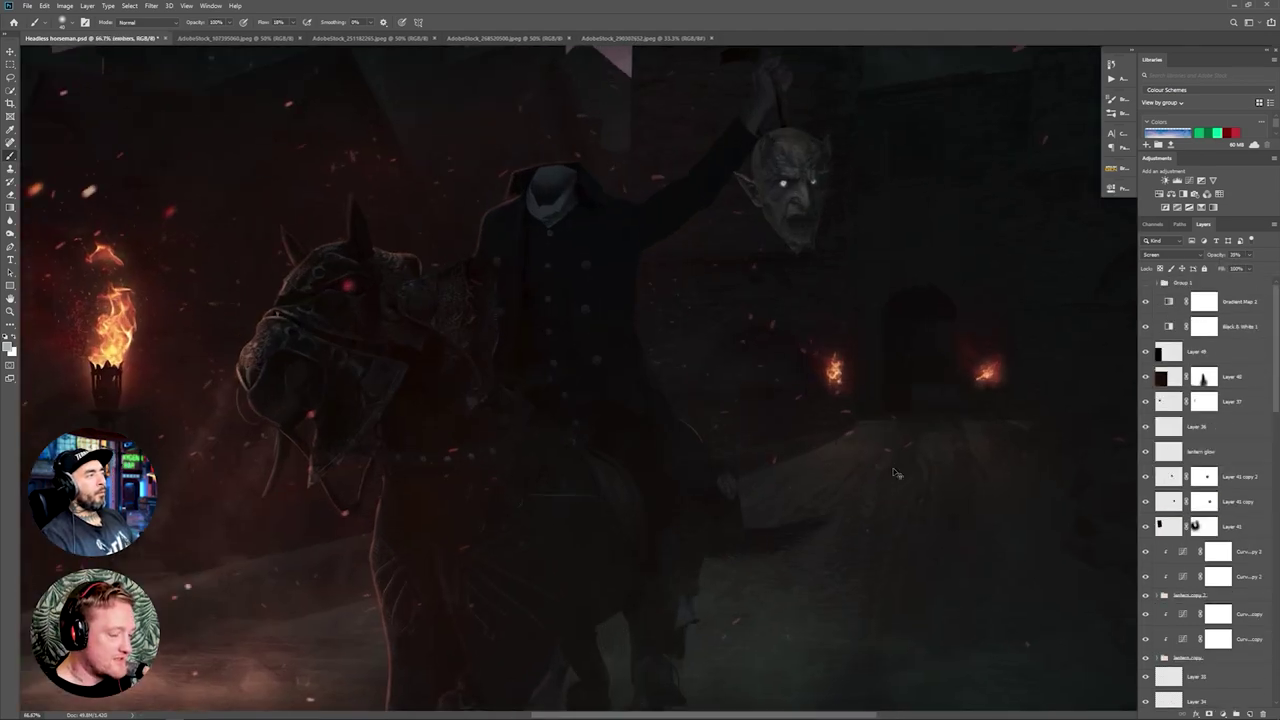
drag(706, 156, 863, 371)
key(ctrl+plus)
drag(1276, 373, 1278, 628)
click(1157, 506)
click(1190, 506)
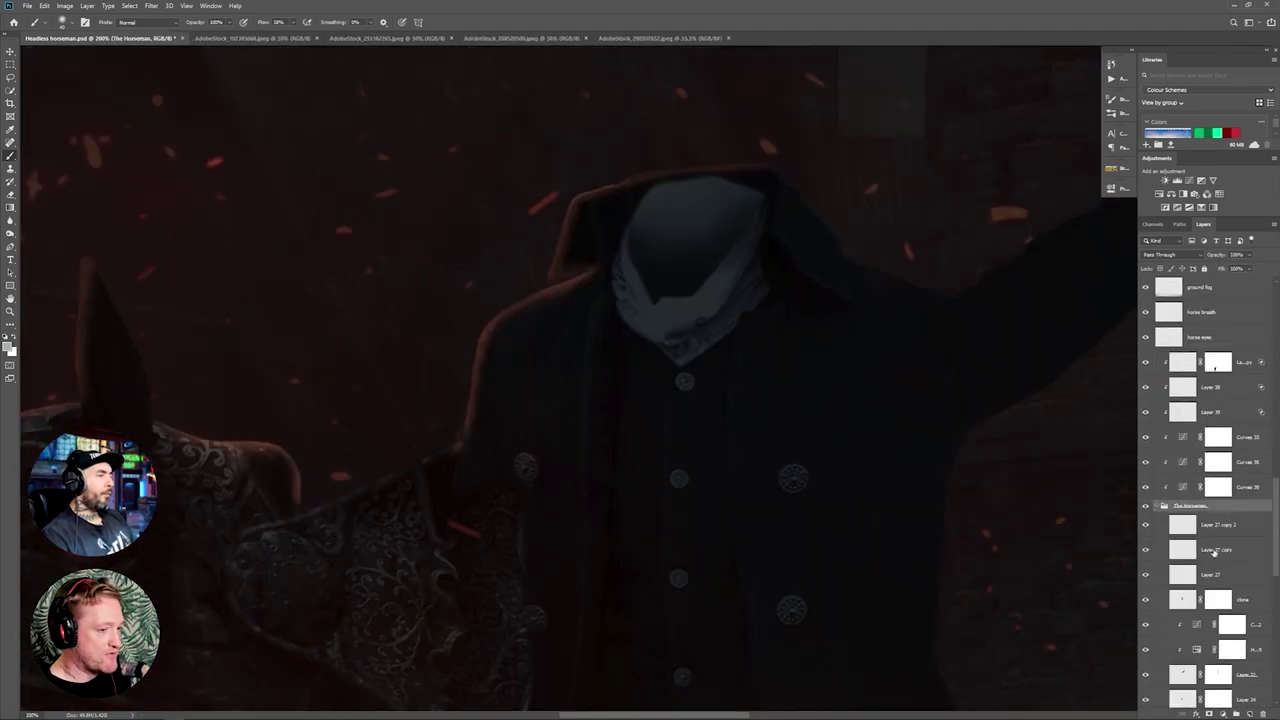
scroll(1211, 553, down, 4)
scroll(1230, 520, up, 1)
key(ctrl+shift+alt+n)
key(d)
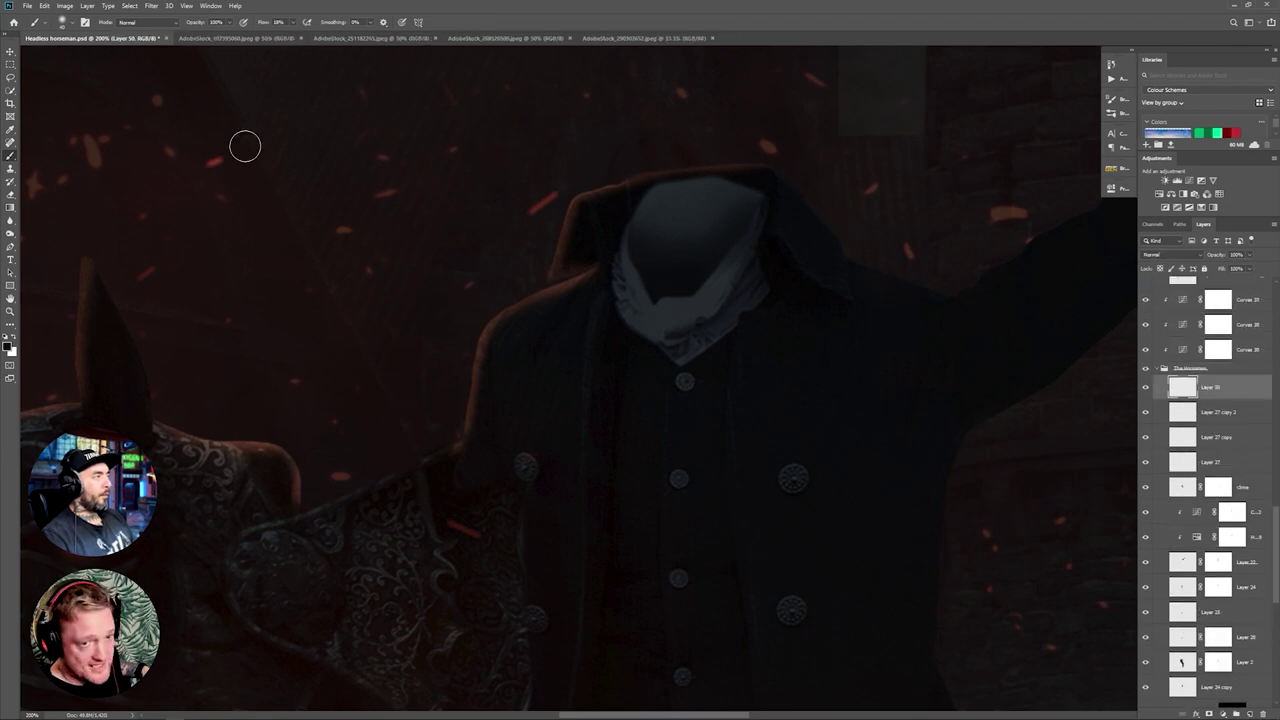
Step: Shade the horseman's neck opening and collar on the new layer with a small black brush at 3% flow
drag(264, 22, 254, 22)
key(bracketleft)
key(bracketleft)
key(bracketleft)
key(bracketleft)
key(bracketleft)
key(bracketleft)
key(bracketleft)
key(bracketleft)
key(bracketleft)
key(bracketleft)
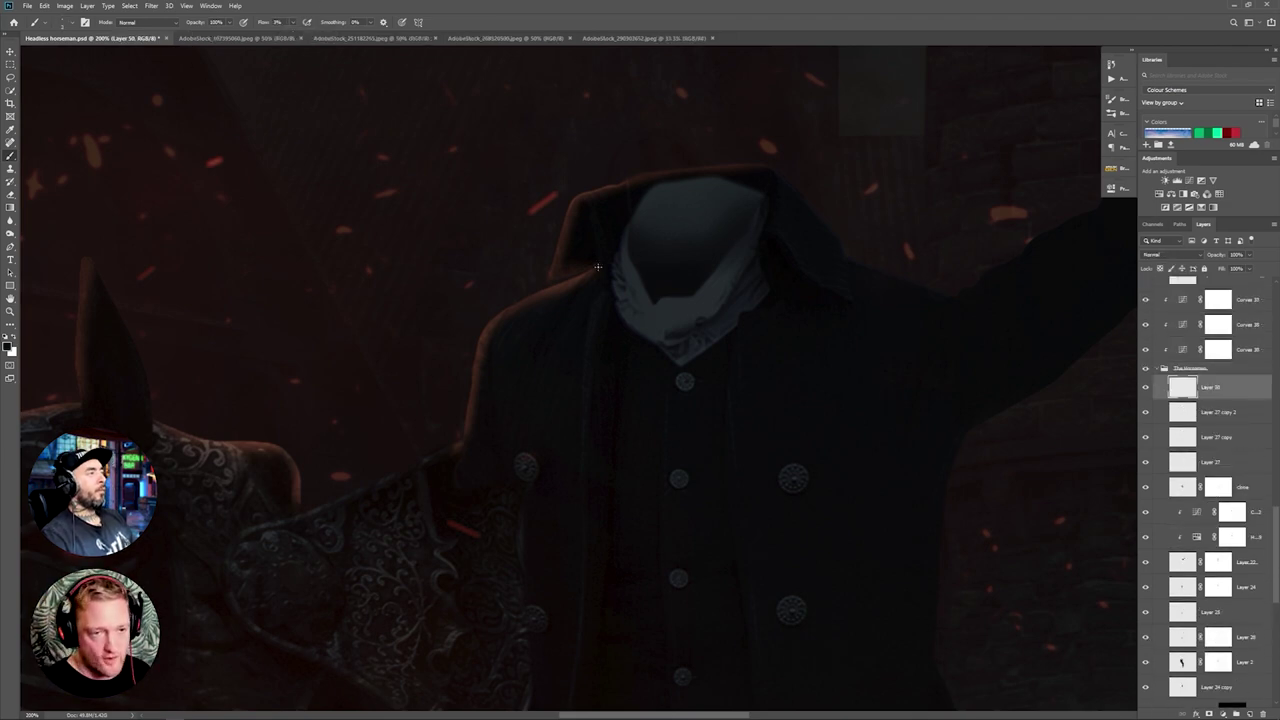
key(ctrl+minus)
key(ctrl+minus)
key(ctrl+minus)
key(ctrl+minus)
key(ctrl+plus)
key(ctrl+plus)
key(bracketright)
key(bracketright)
key(bracketright)
key(bracketright)
key(bracketright)
key(bracketright)
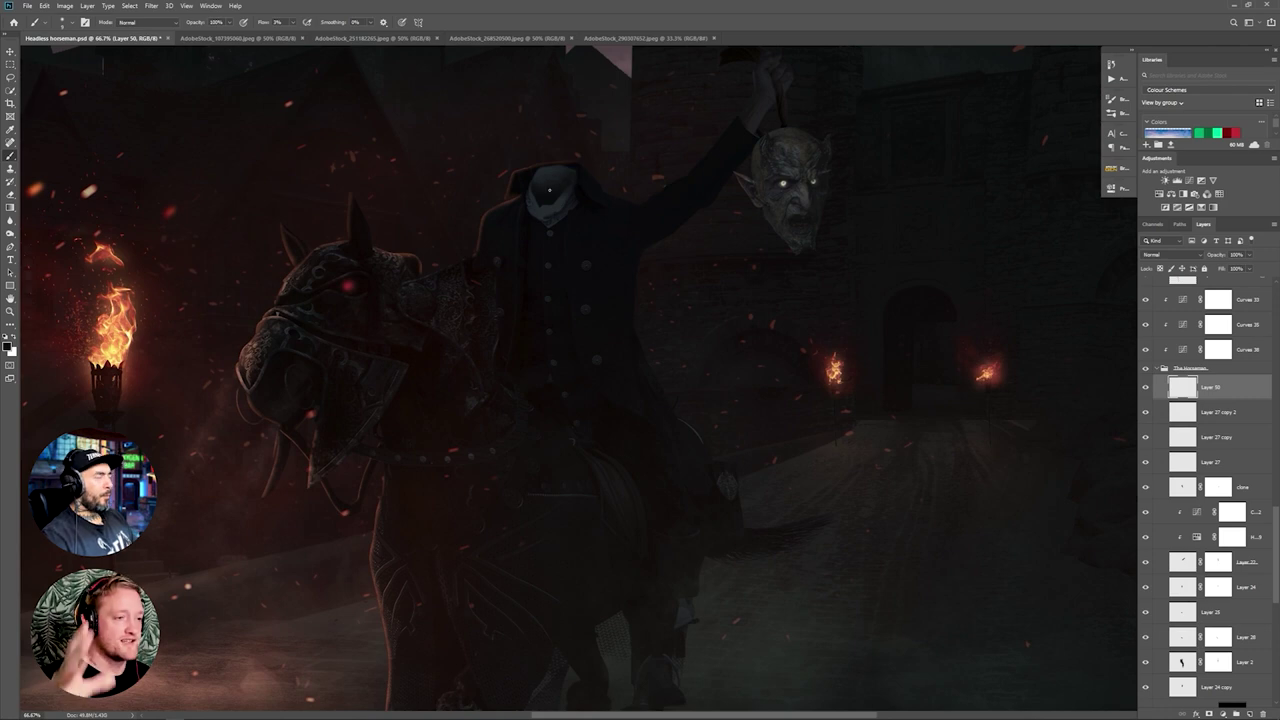
scroll(712, 217, down, 2)
scroll(597, 260, up, 5)
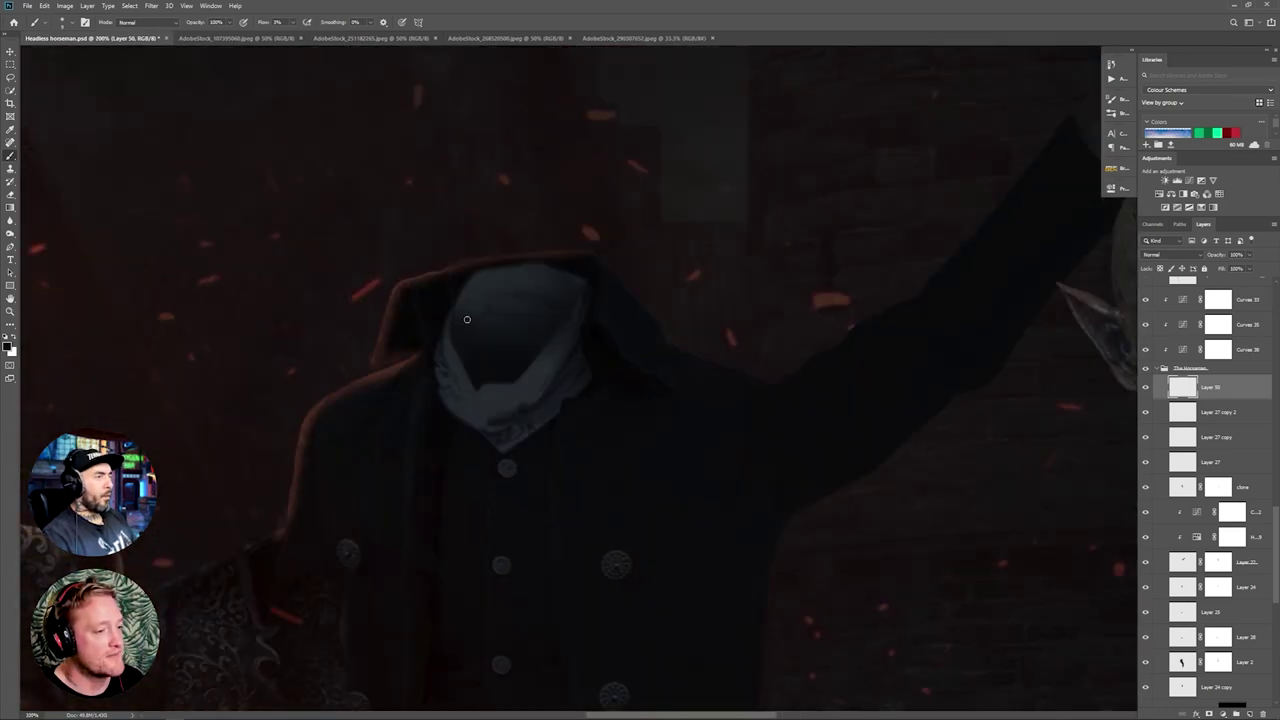
scroll(420, 375, down, 5)
Step: Collapse The Horseman group and run the Curves Dodge Burn action above the lantern and head layers
click(1157, 369)
scroll(1244, 388, up, 8)
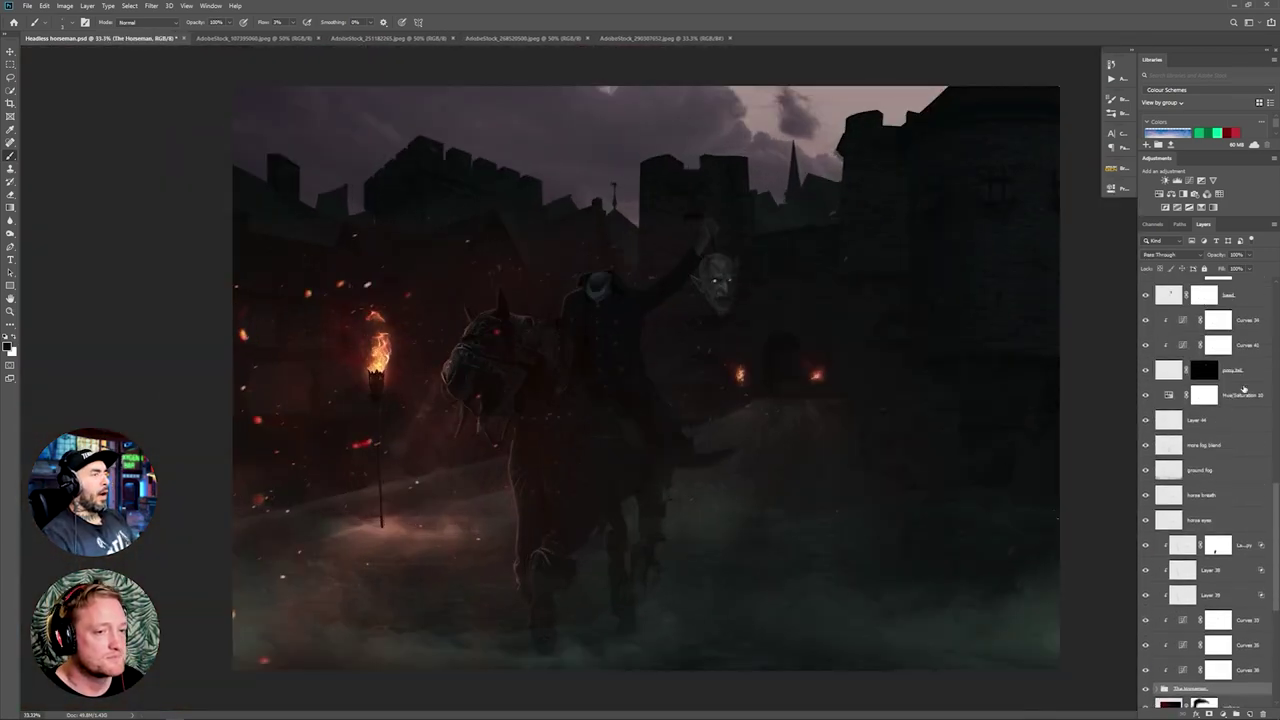
click(1228, 358)
click(1112, 79)
click(1047, 114)
click(1039, 206)
Step: Set the Burn and Dodge curves to Luminosity blending and duplicate the Dodge and Burn group
click(1172, 255)
click(1153, 498)
click(1244, 395)
click(1172, 255)
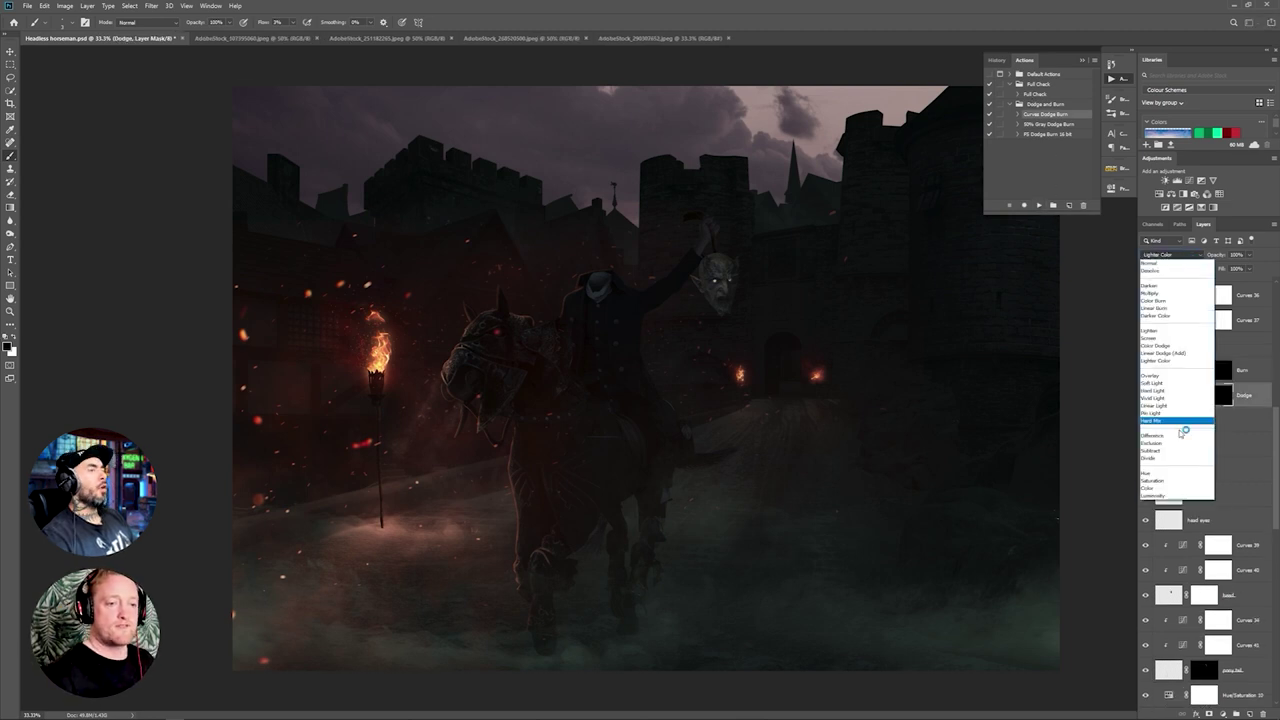
click(1153, 498)
key(ctrl+j)
Step: Select the Dodge mask in the Dodge and Burn group and paint white highlights on the neck cloth, coat collar and raised hand at 13% flow
click(1157, 364)
click(1218, 407)
scroll(577, 272, up, 5)
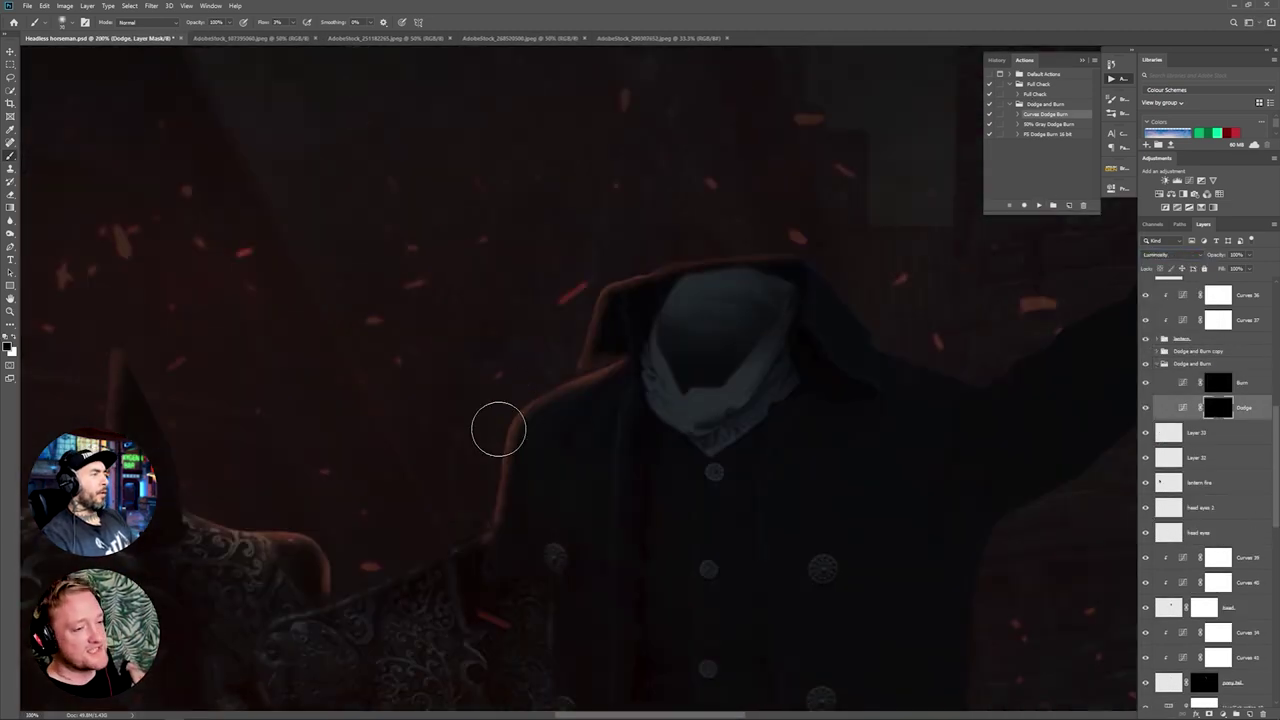
key(shift+1)
key(shift+3)
key(x)
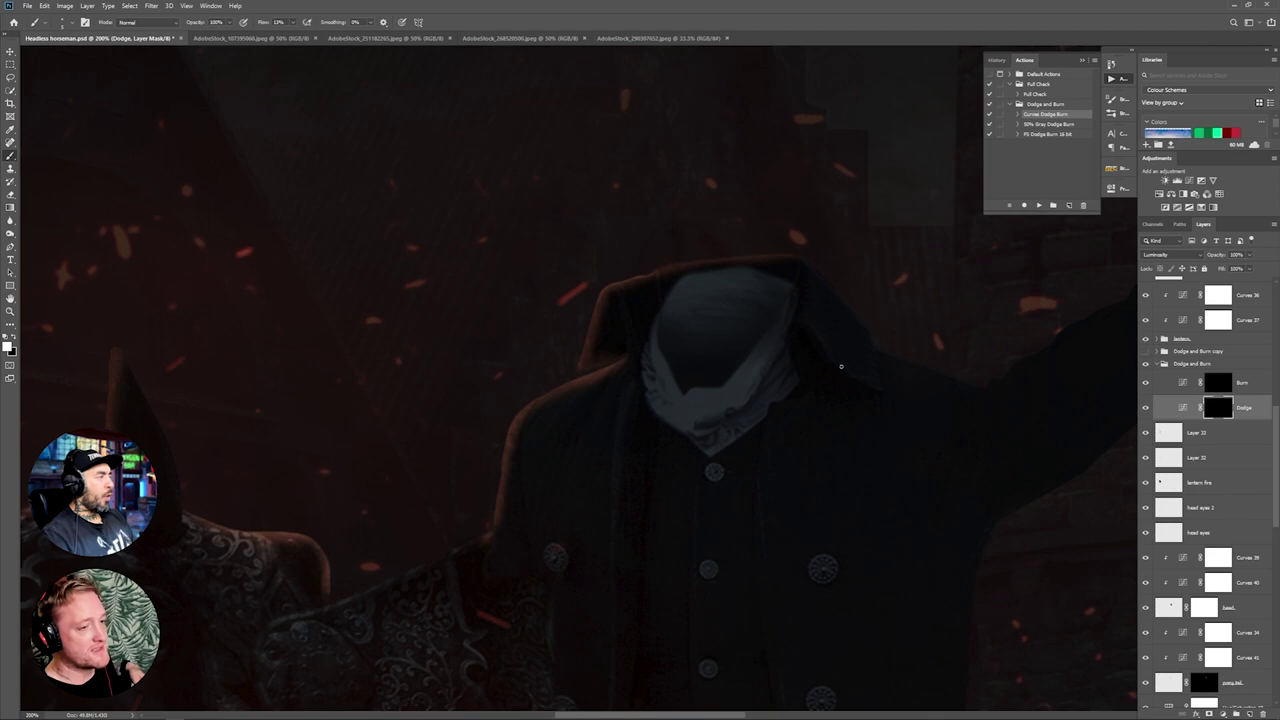
scroll(773, 385, down, 8)
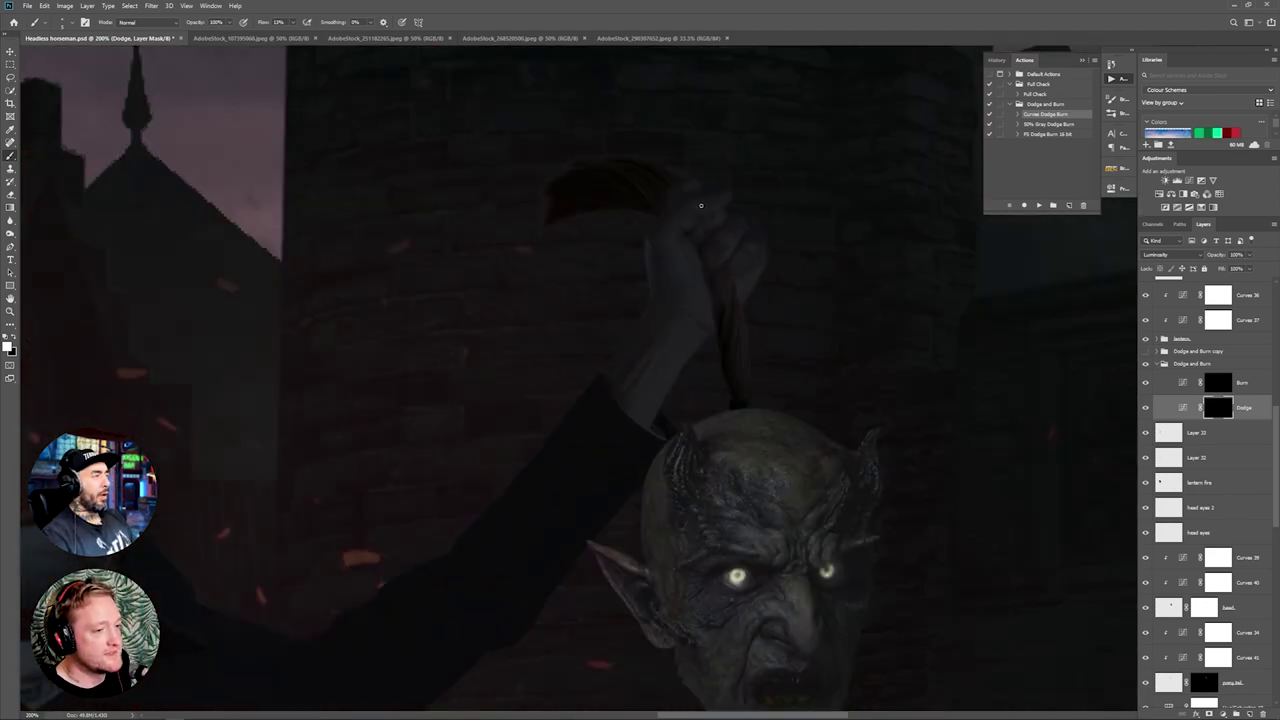
drag(701, 205, 550, 377)
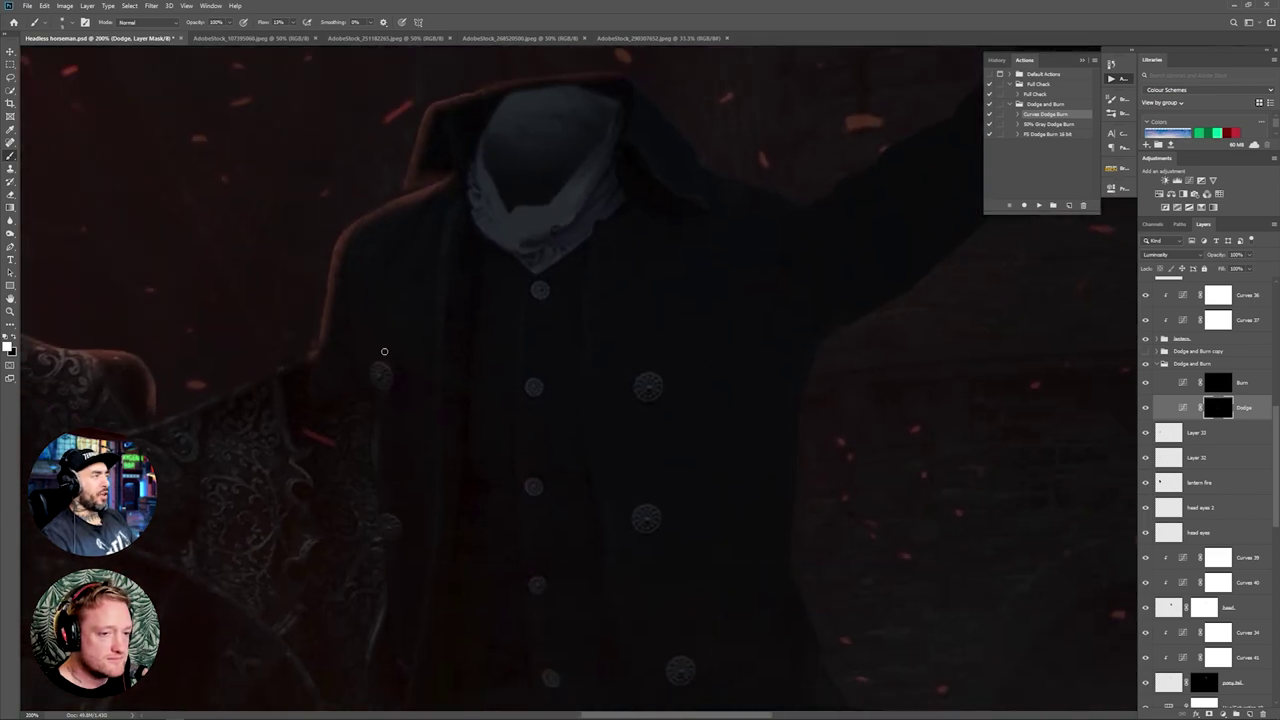
Step: Dodge the folds and edges of the horseman's coat, raised sleeve and coat tails on the Dodge mask
key(ctrl+minus)
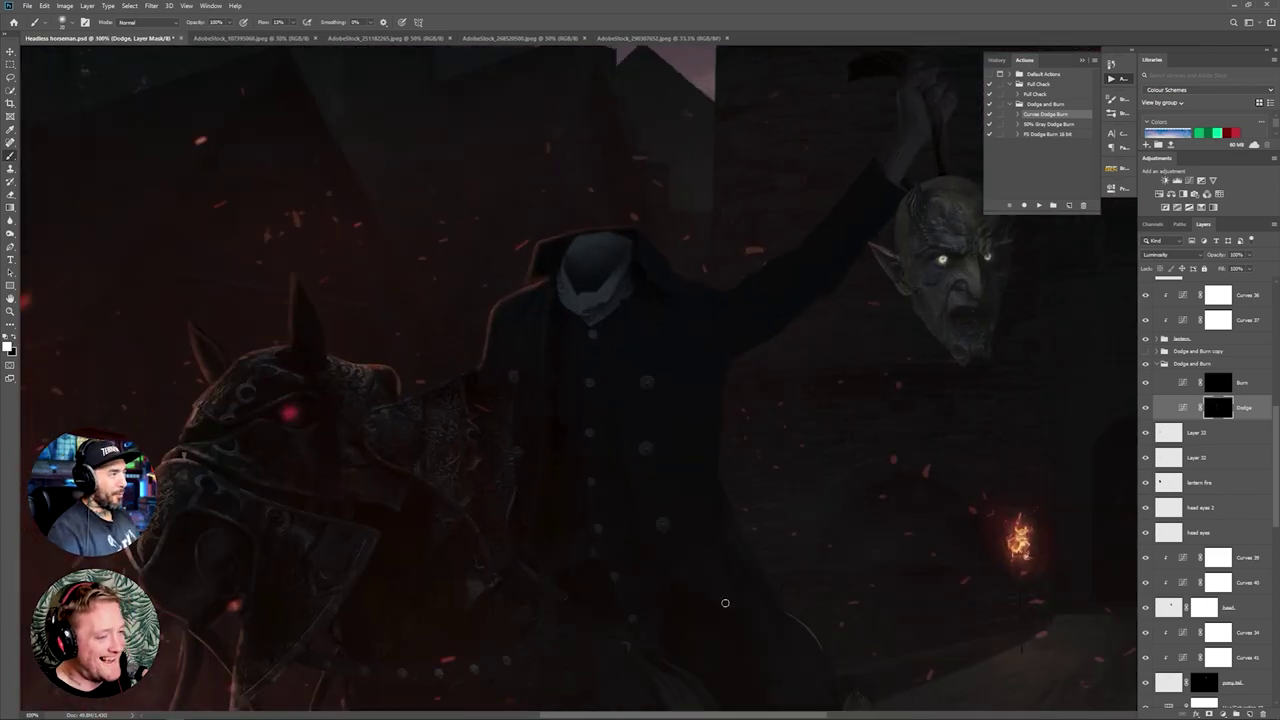
drag(762, 597, 612, 443)
mouse_move(387, 286)
mouse_down()
mouse_move(677, 266)
mouse_move(387, 451)
mouse_up()
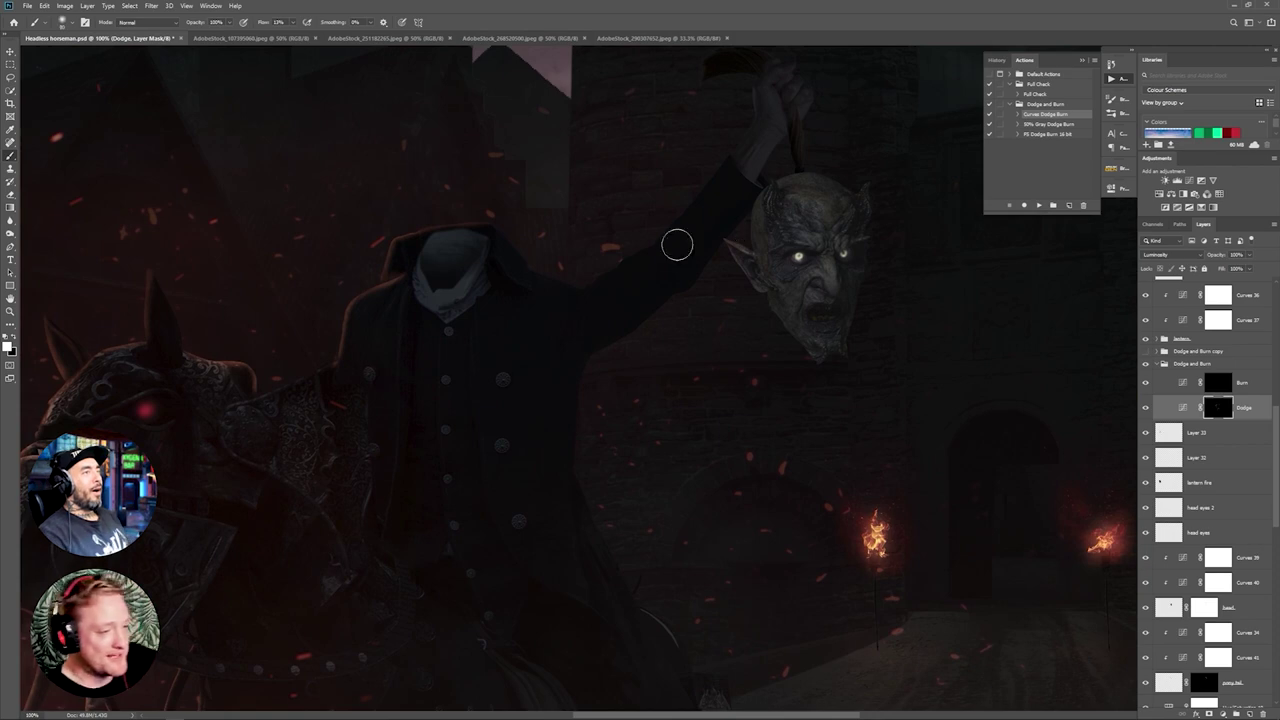
drag(643, 568, 714, 266)
scroll(699, 449, right, 1)
scroll(699, 449, down, 1)
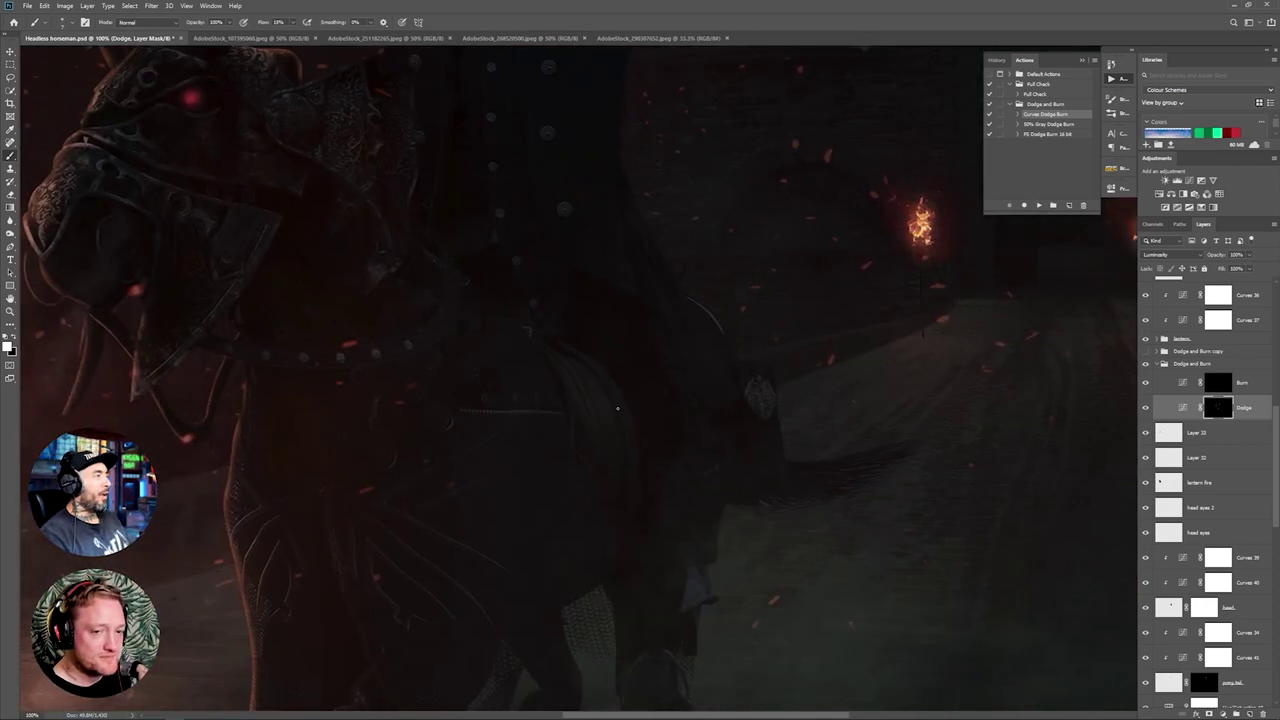
scroll(482, 307, down, 2)
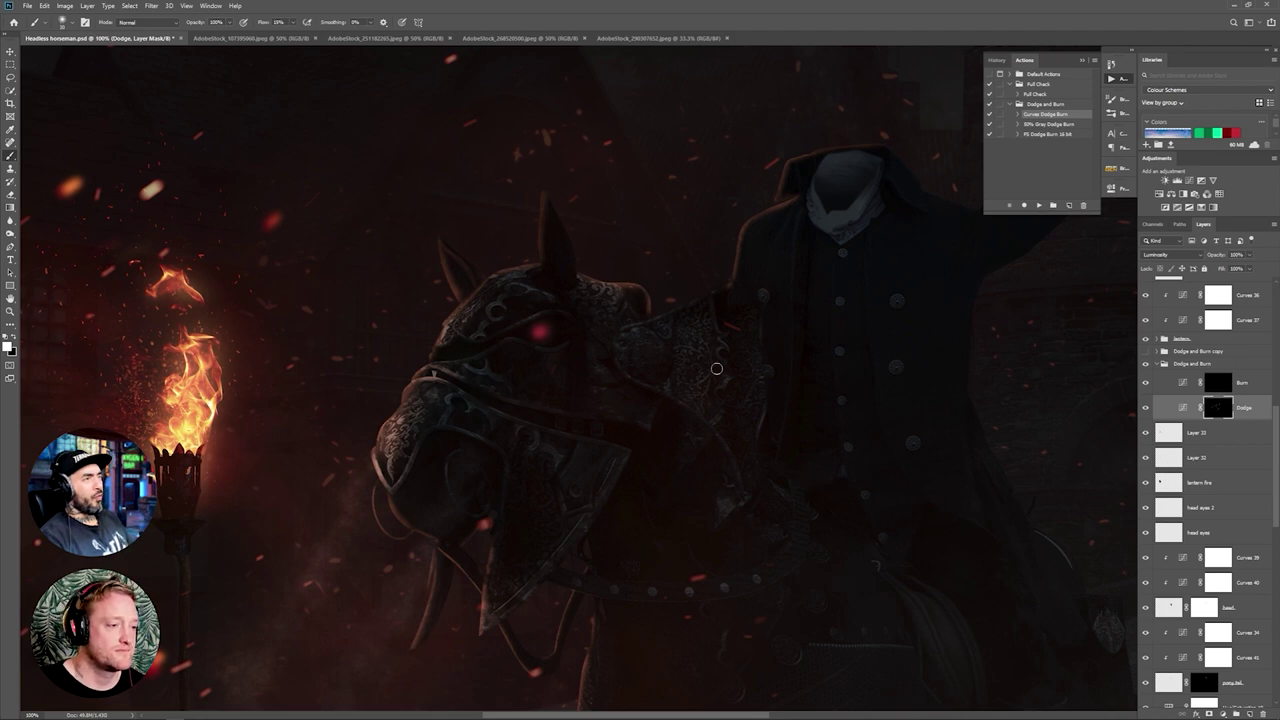
Step: Brighten the horse's armour, saddle trim and leg details on the Dodge mask with a smaller brush
drag(844, 490, 639, 119)
key(bracketleft)
key(bracketleft)
key(bracketleft)
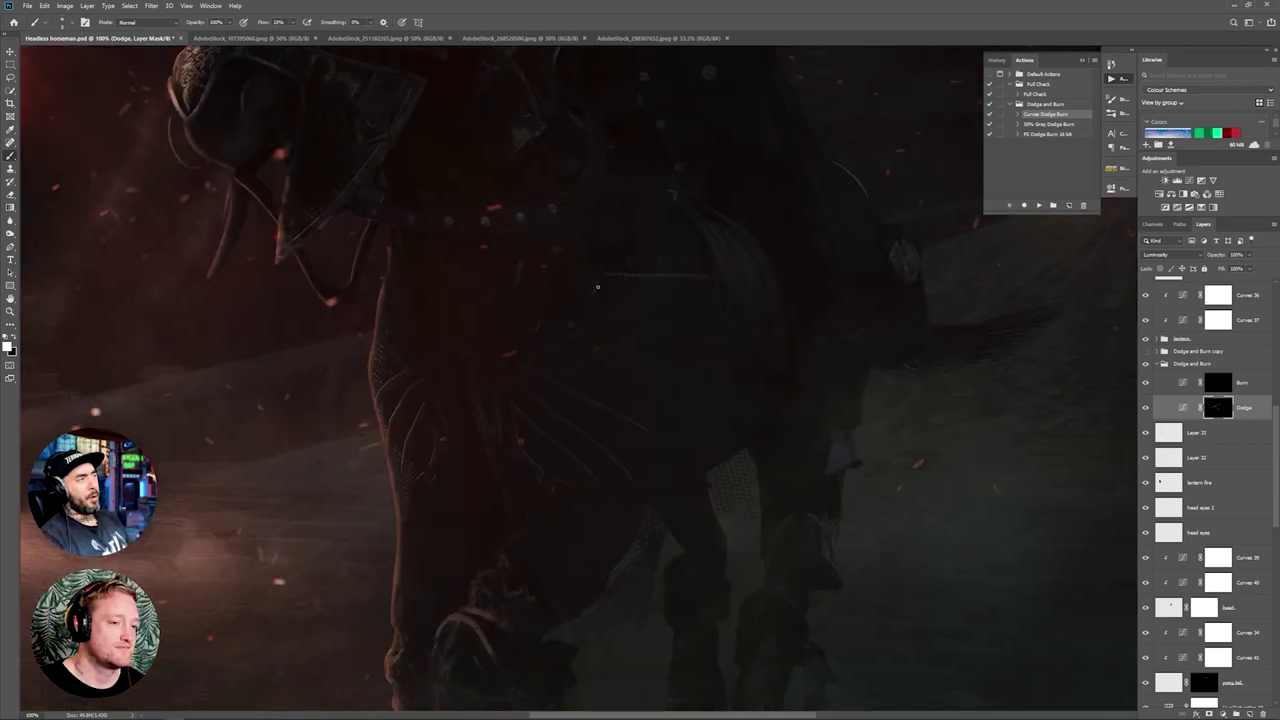
scroll(598, 287, down, 3)
scroll(510, 421, left, 1)
scroll(820, 430, down, 3)
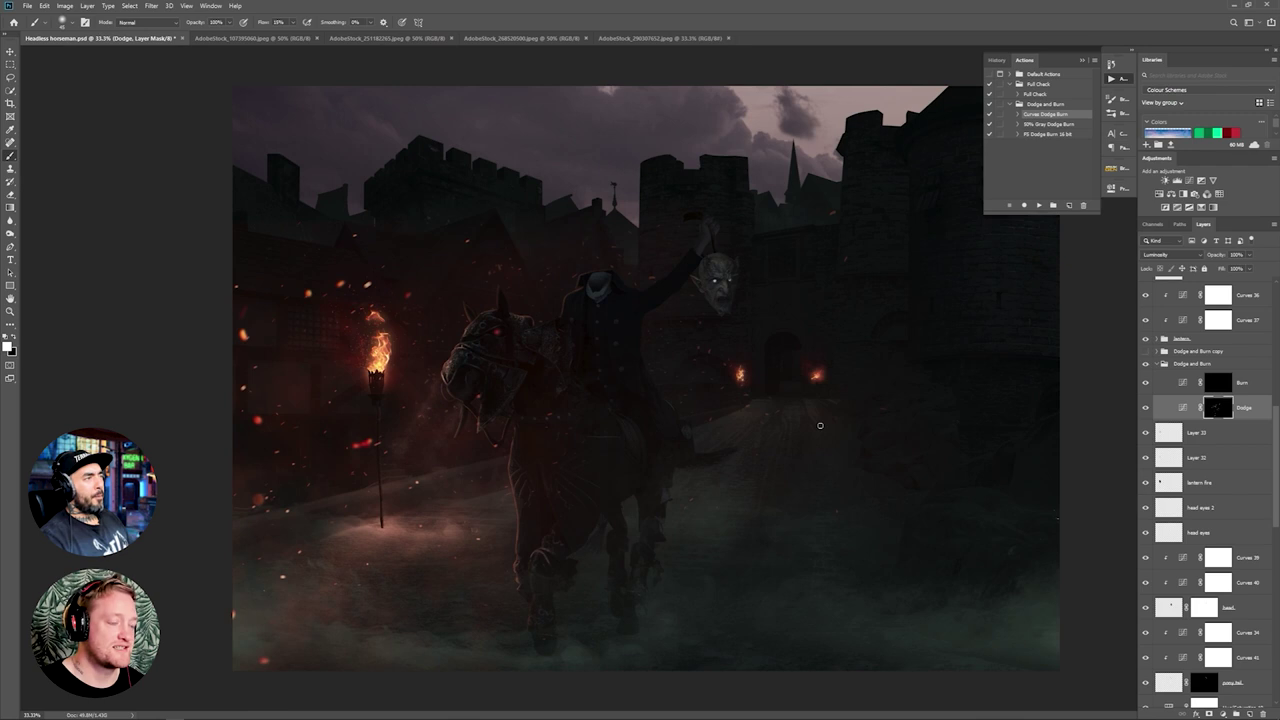
Step: Paint highlights and shadows over the castle buildings on the Dodge and Burn masks of the Dodge and Burn copy group
click(1082, 60)
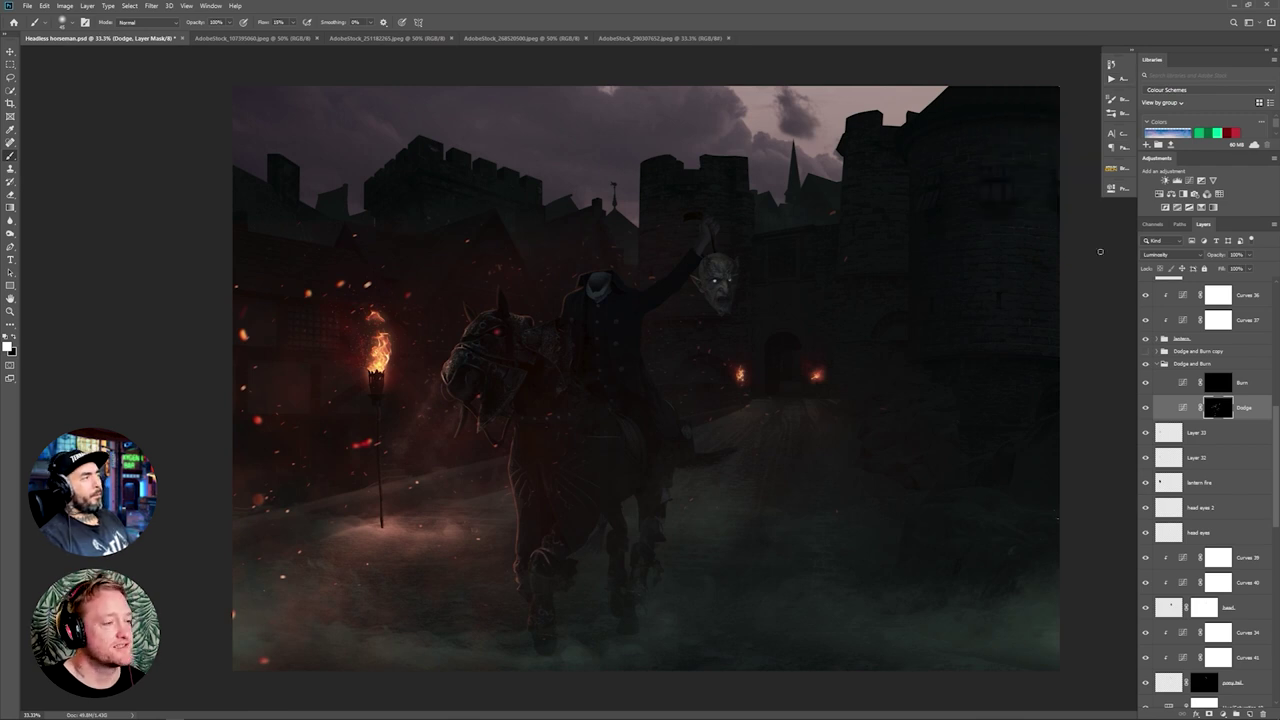
click(1158, 365)
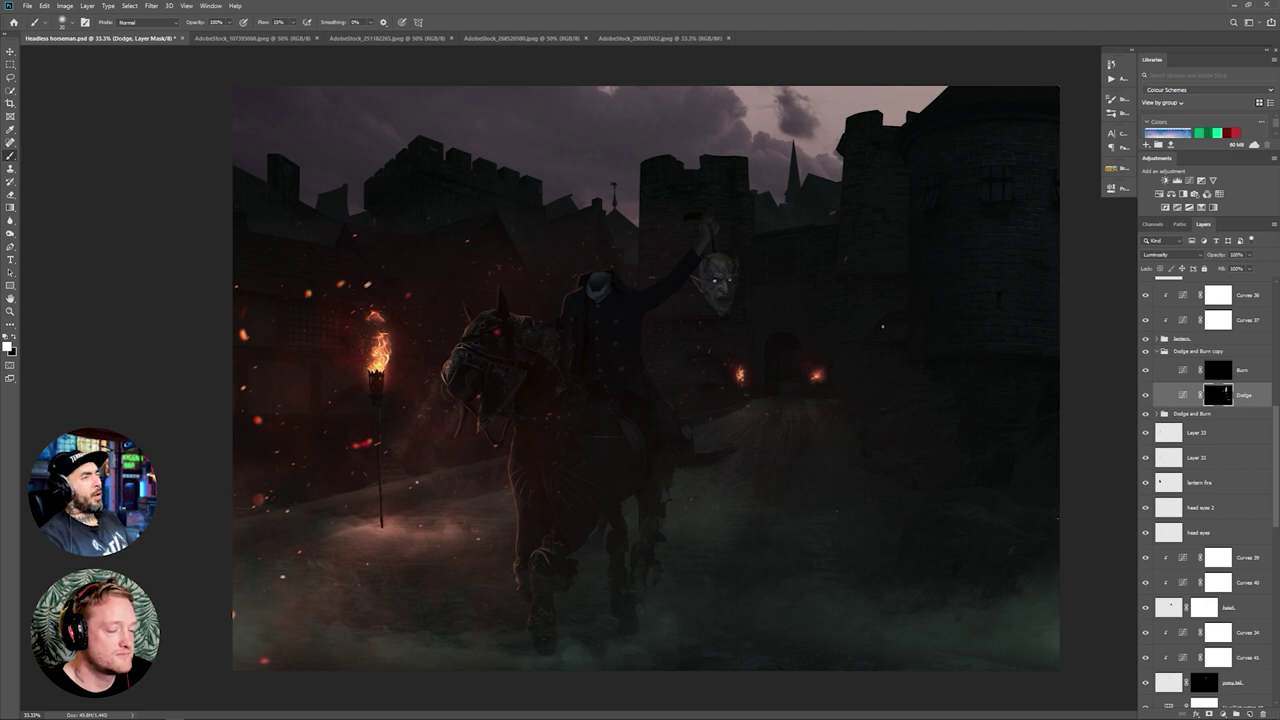
key(alt+bracketright)
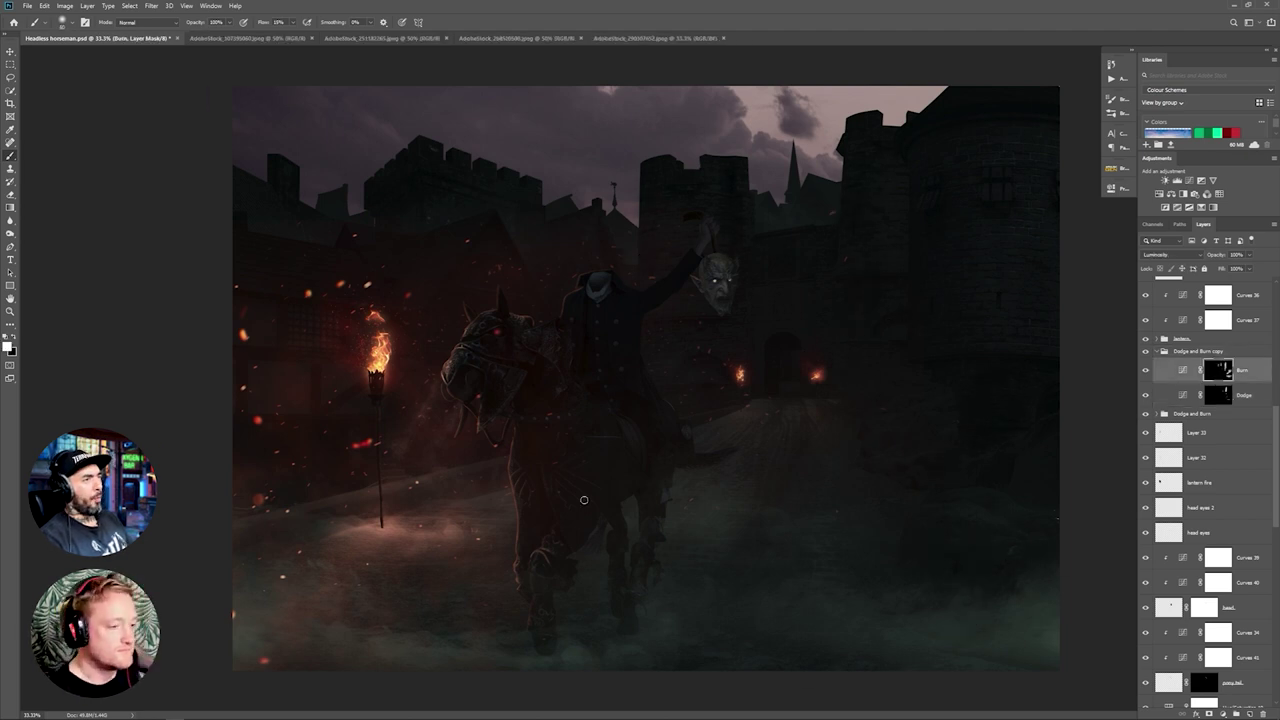
Step: Collapse the Dodge and Burn copy group and add two more duplicates of the dodge and burn group, undoing the surplus ones
click(1155, 351)
click(1180, 368)
key(ctrl+j)
key(ctrl+j)
key(ctrl+j)
key(ctrl+j)
key(ctrl+j)
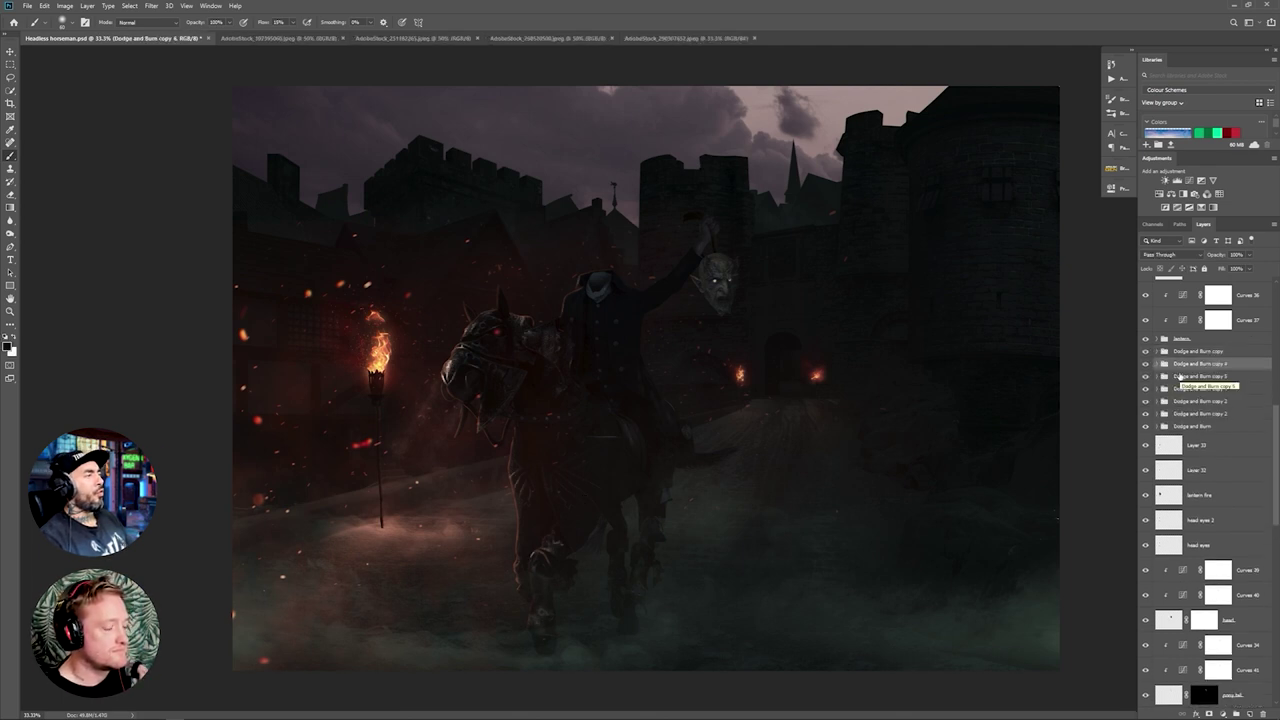
key(ctrl+z)
key(ctrl+z)
key(ctrl+z)
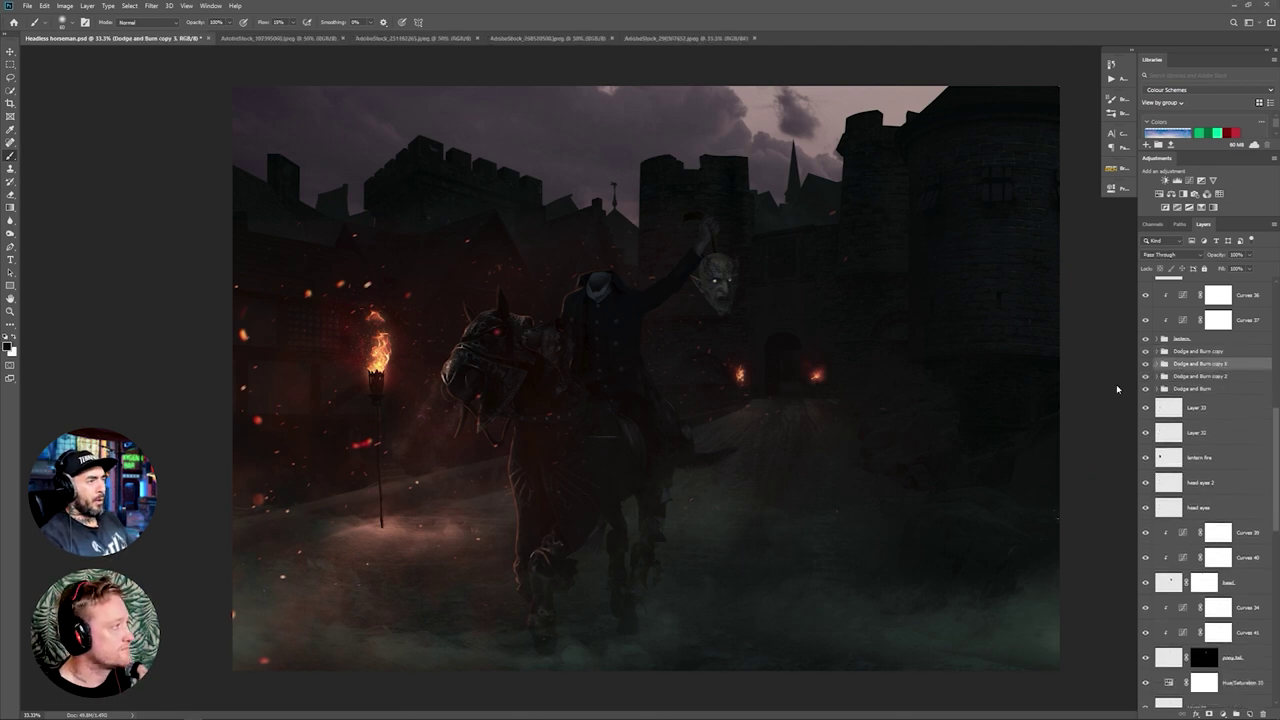
Step: Select the clipped Layer 38 above The Horseman group and paint warm rim light along the horse's chest and front leg
scroll(1217, 540, down, 6)
click(1183, 447)
scroll(556, 600, up, 2)
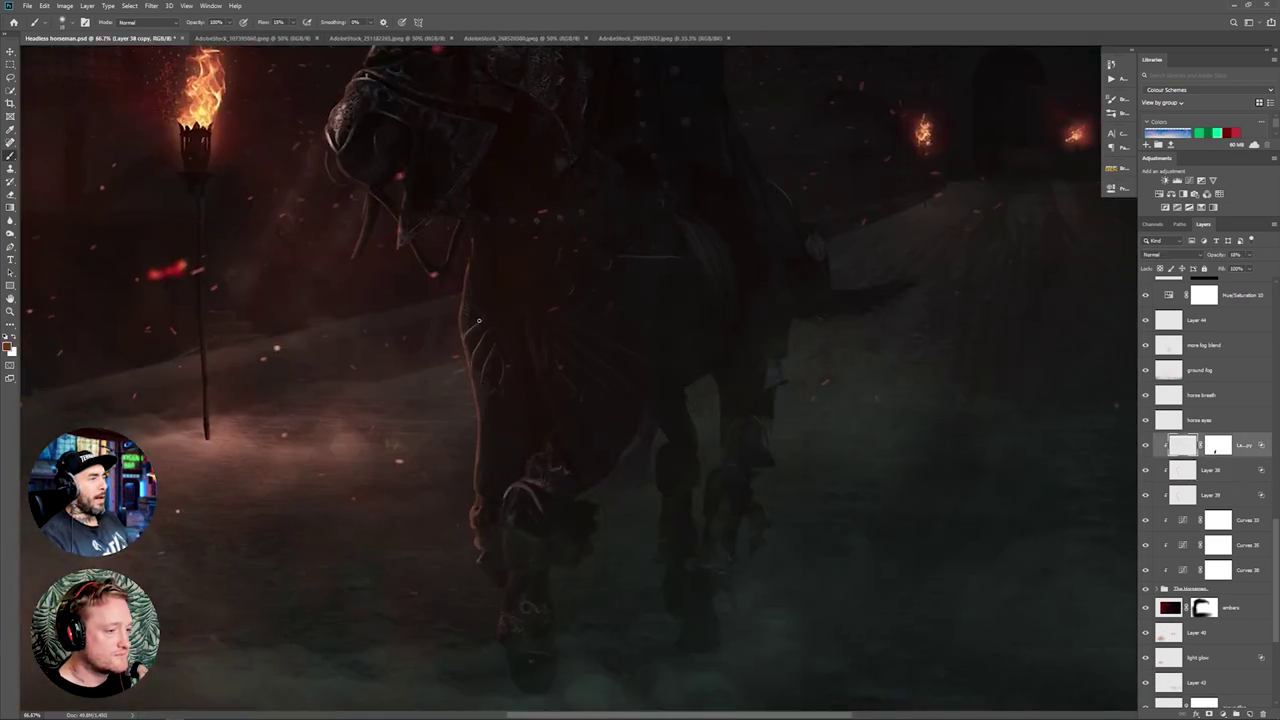
key(alt+bracketleft)
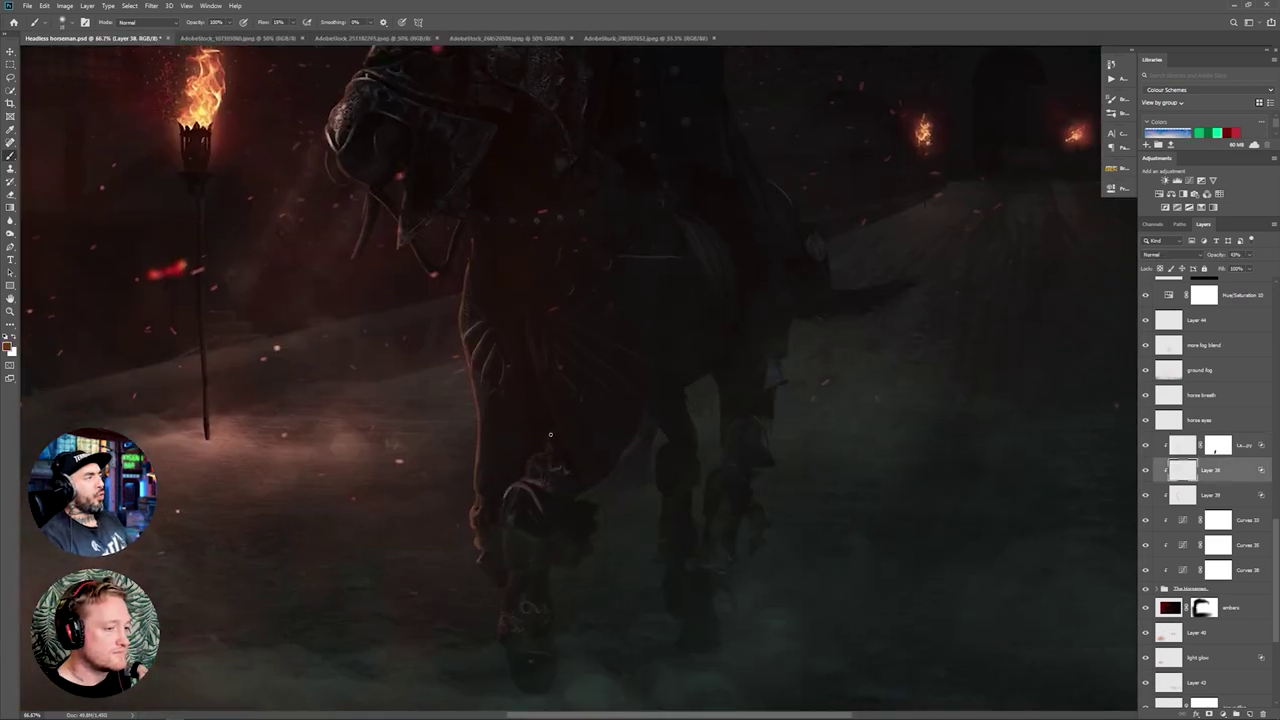
drag(476, 208, 583, 443)
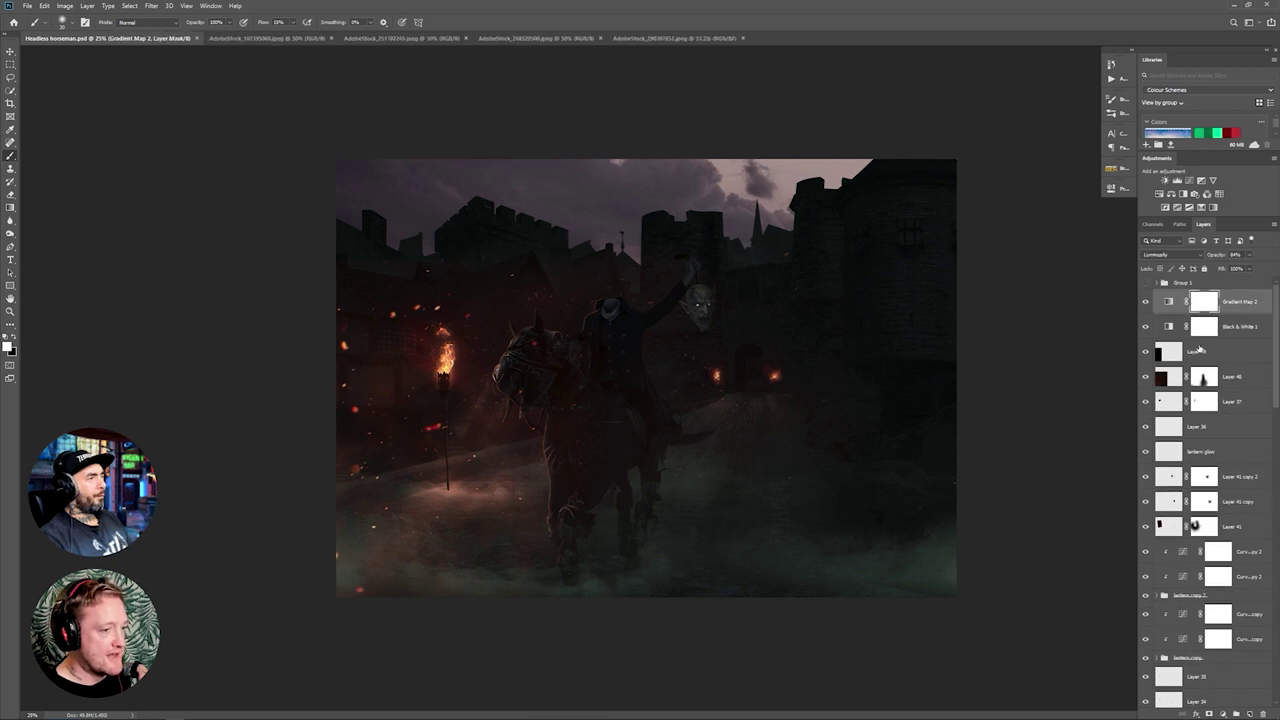
Step: Try a Gradient Map with an olive-green midtone stop at 48% location over the whole image at reduced opacity
scroll(1200, 490, down, 10)
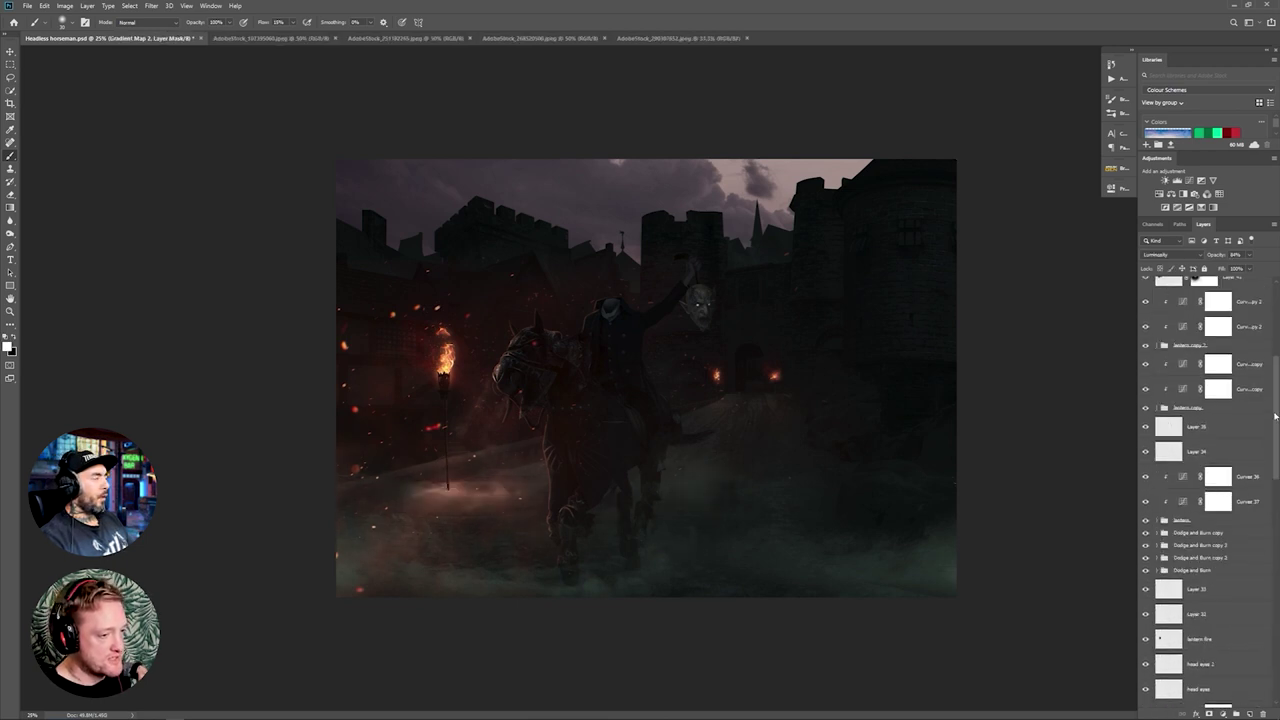
scroll(1221, 490, down, 5)
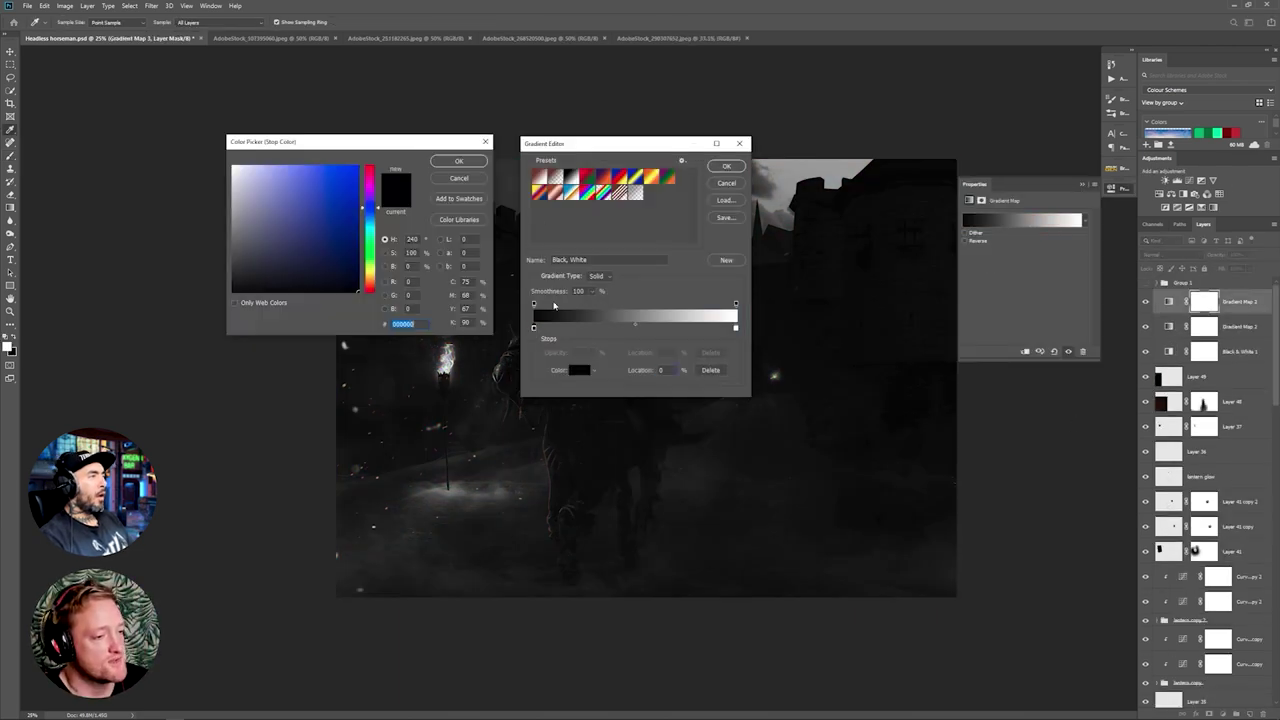
mouse_move(378, 265)
mouse_down()
mouse_move(378, 290)
mouse_move(378, 250)
mouse_move(378, 268)
mouse_up()
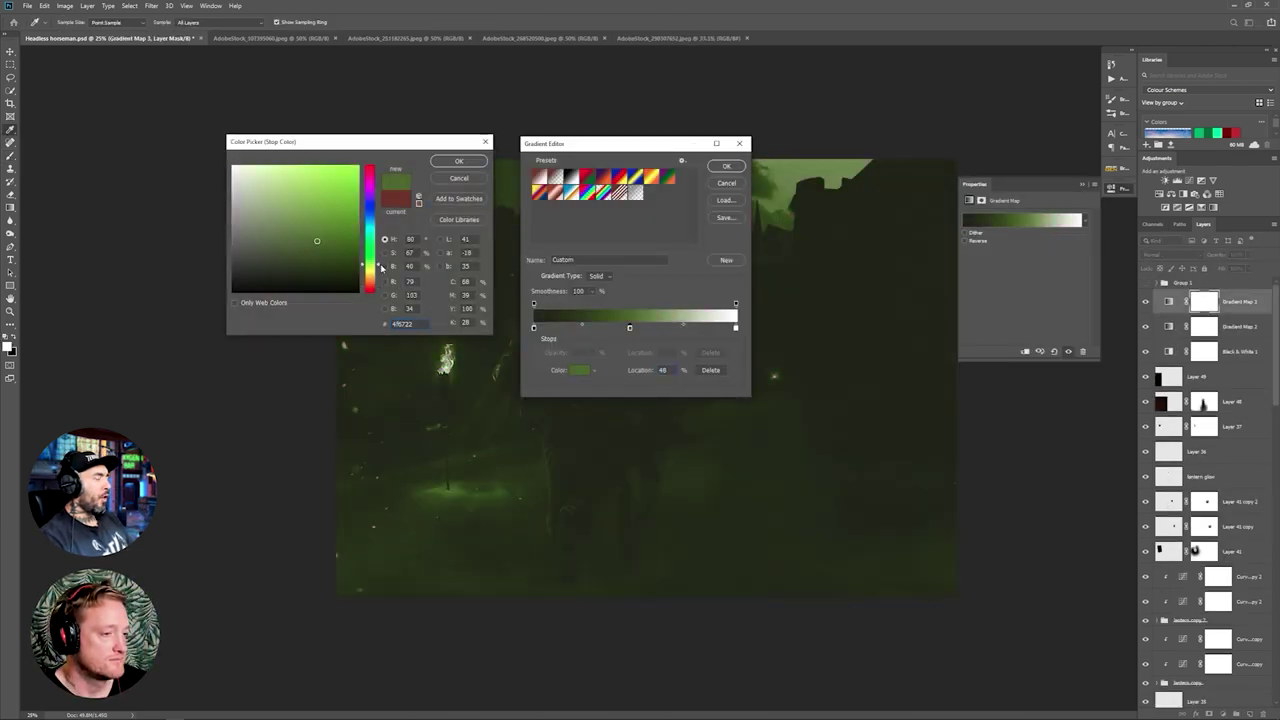
drag(310, 235, 287, 221)
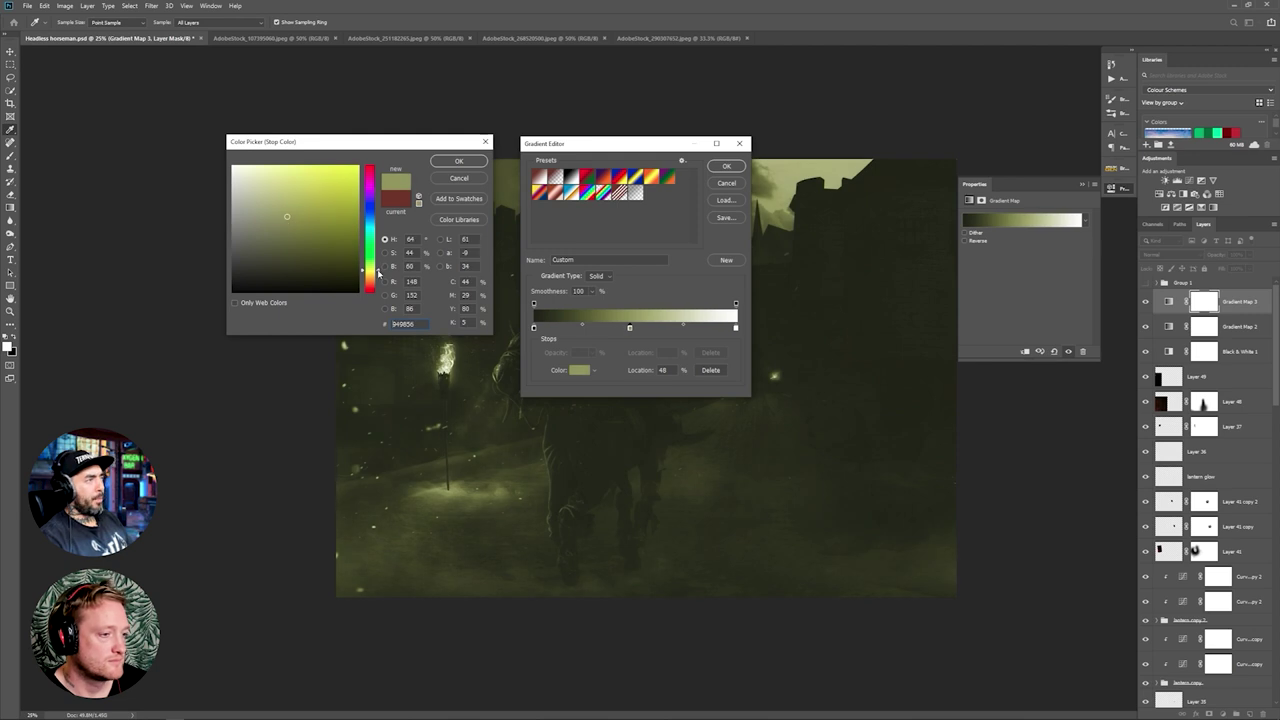
key(Return)
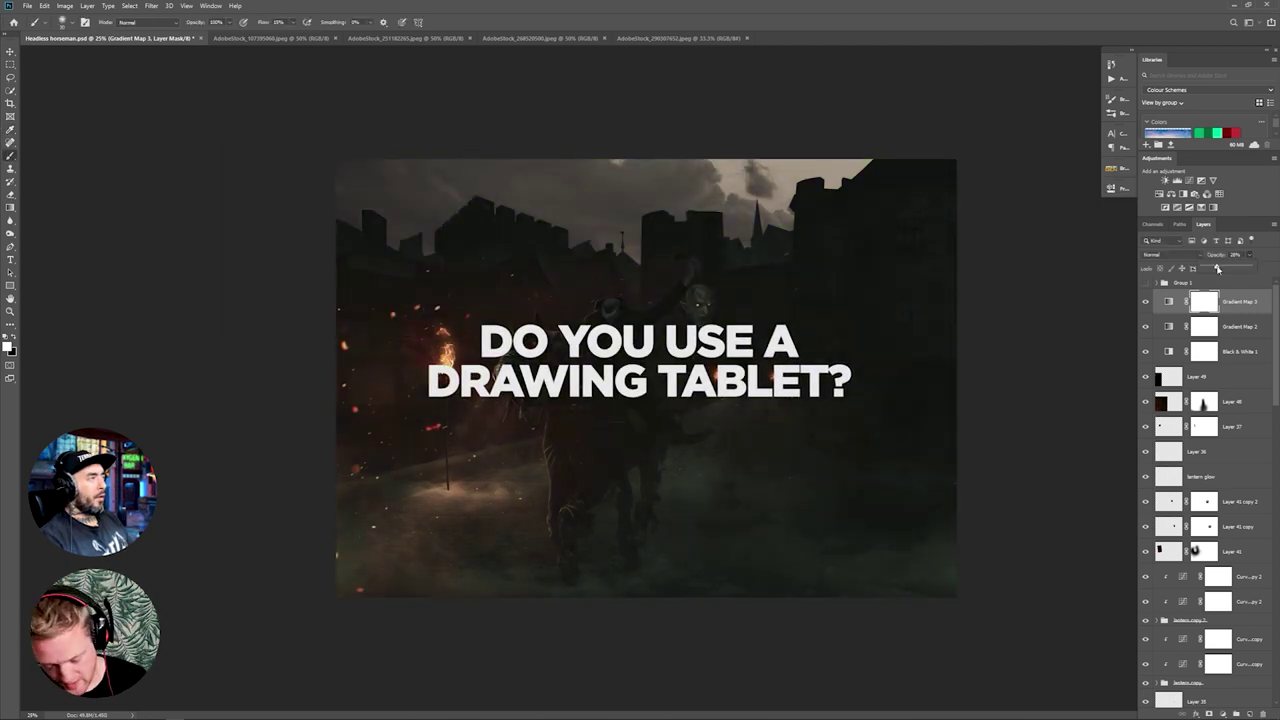
click(1201, 207)
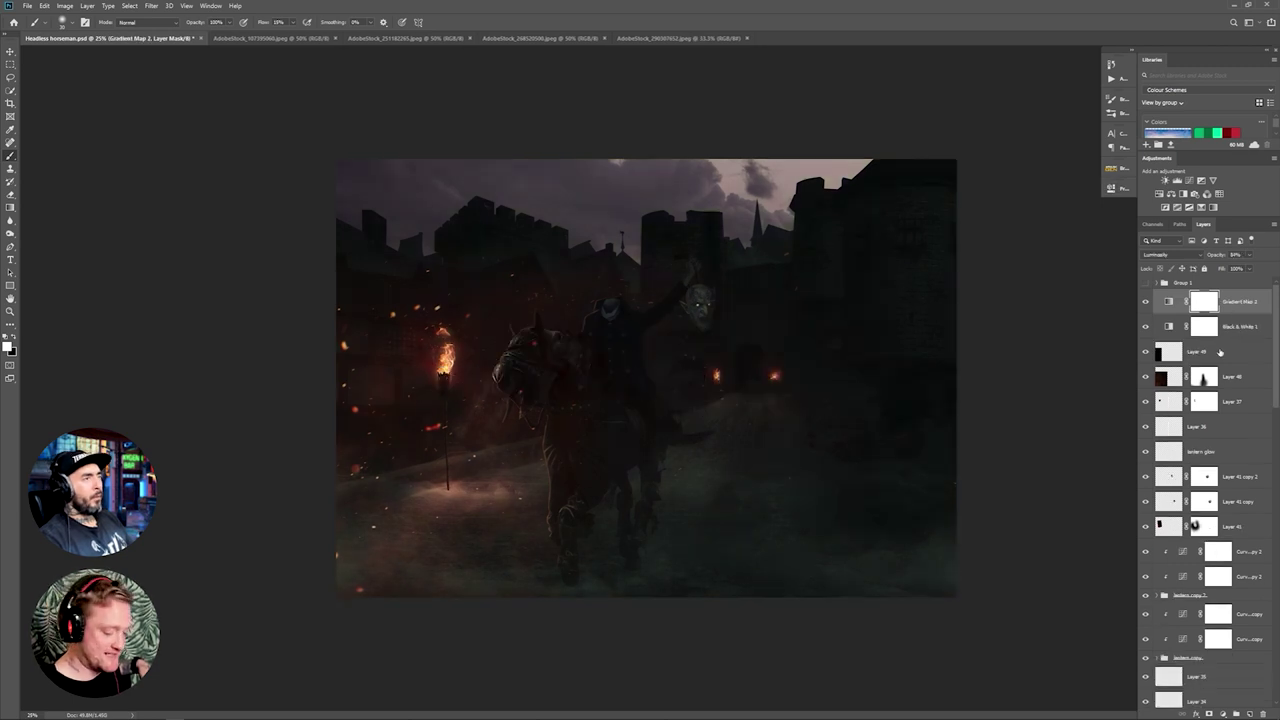
Step: Add a green-toned Gradient Map at low opacity, mask it off the torchlit area and horseman, and save the file
click(1213, 207)
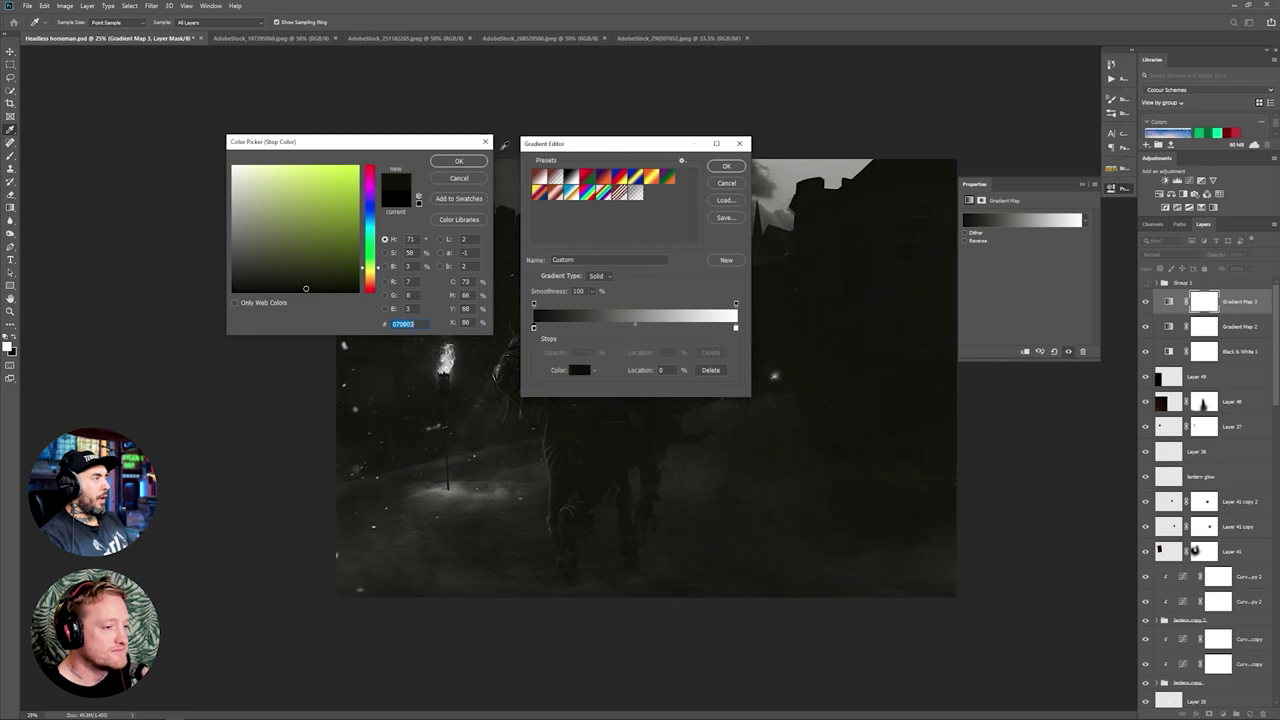
click(443, 363)
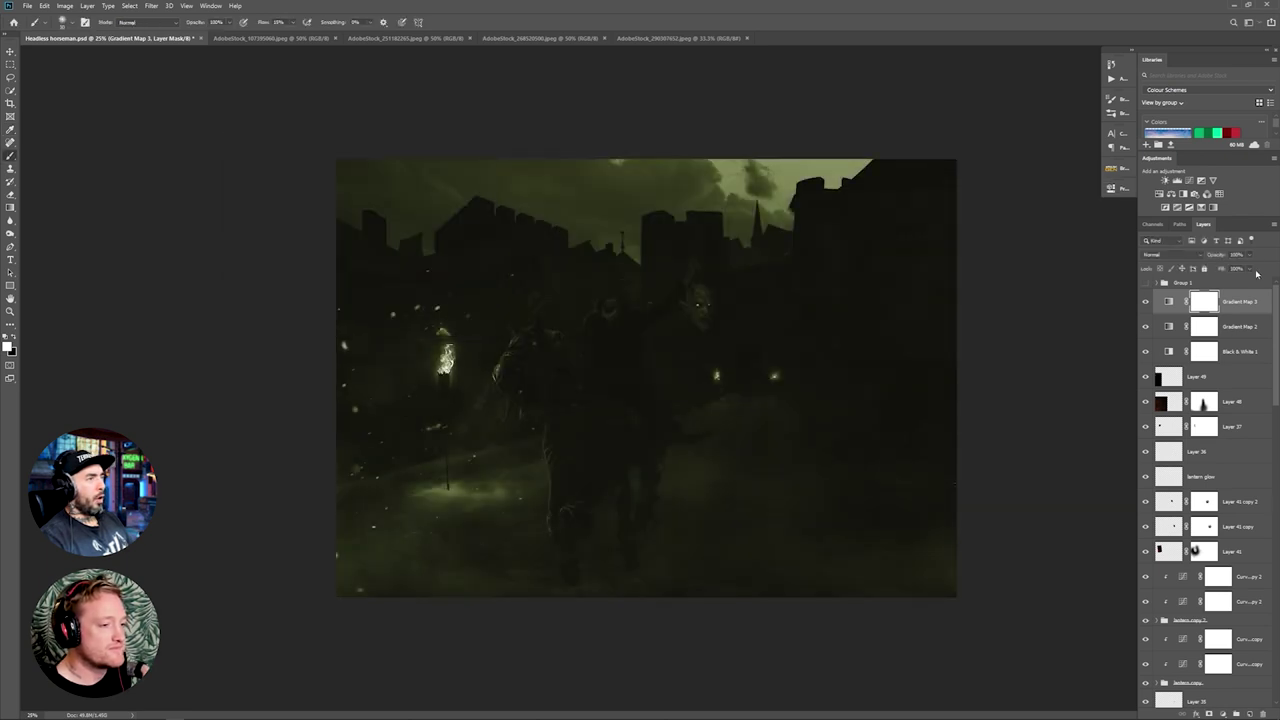
drag(1257, 274, 1219, 268)
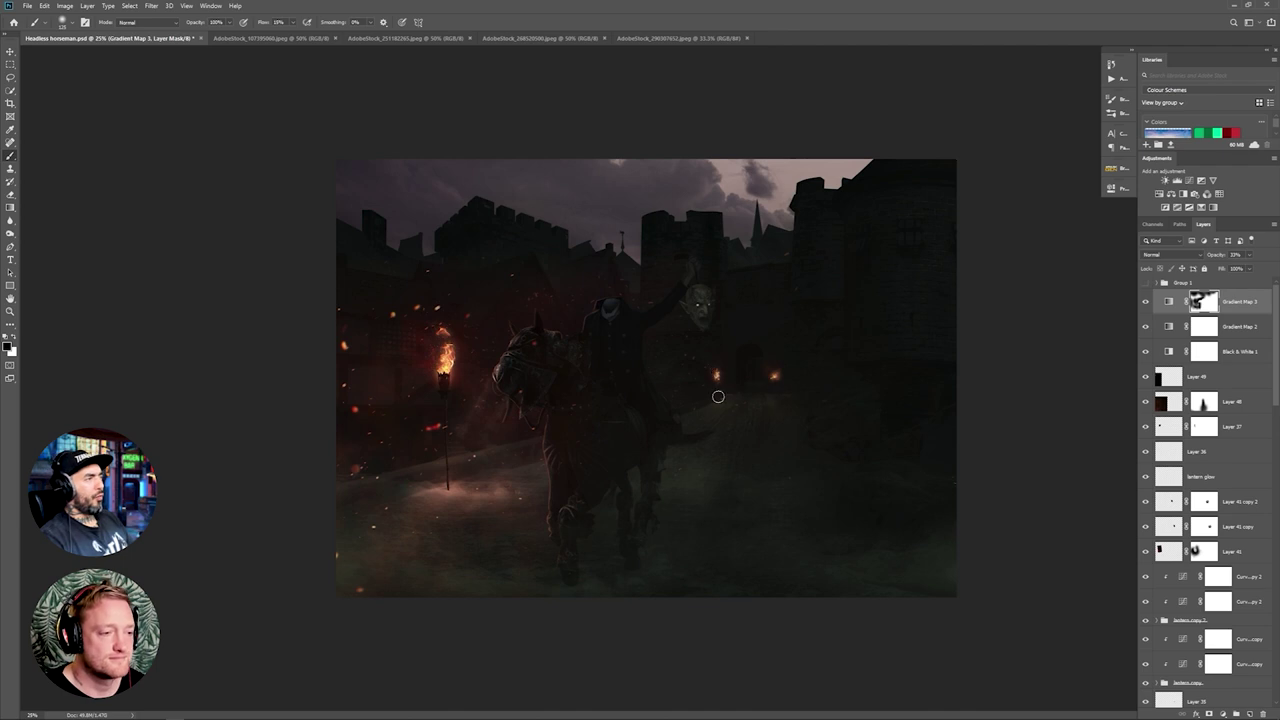
key(ctrl+s)
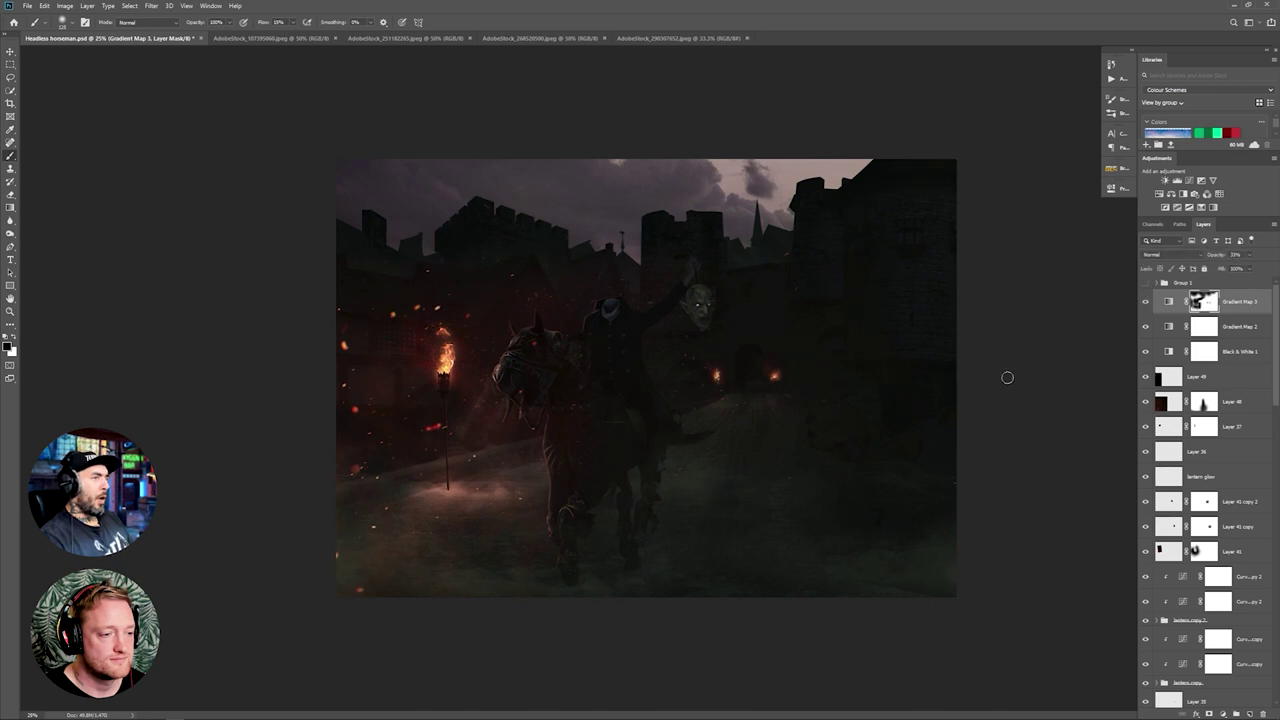
Step: Stamp all visible layers onto a new top layer and compare Color Efex Pro 4's Detail Extractor before and after across the image
click(151, 5)
key(ctrl+alt+shift+e)
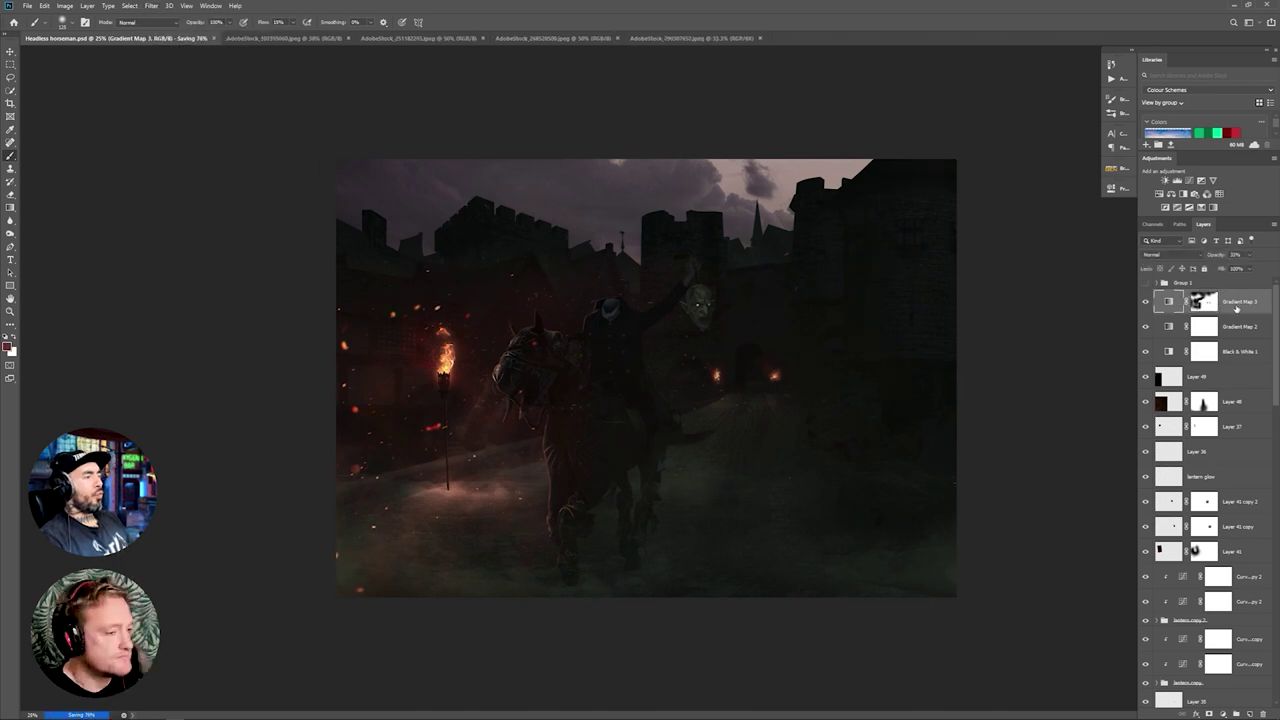
click(151, 5)
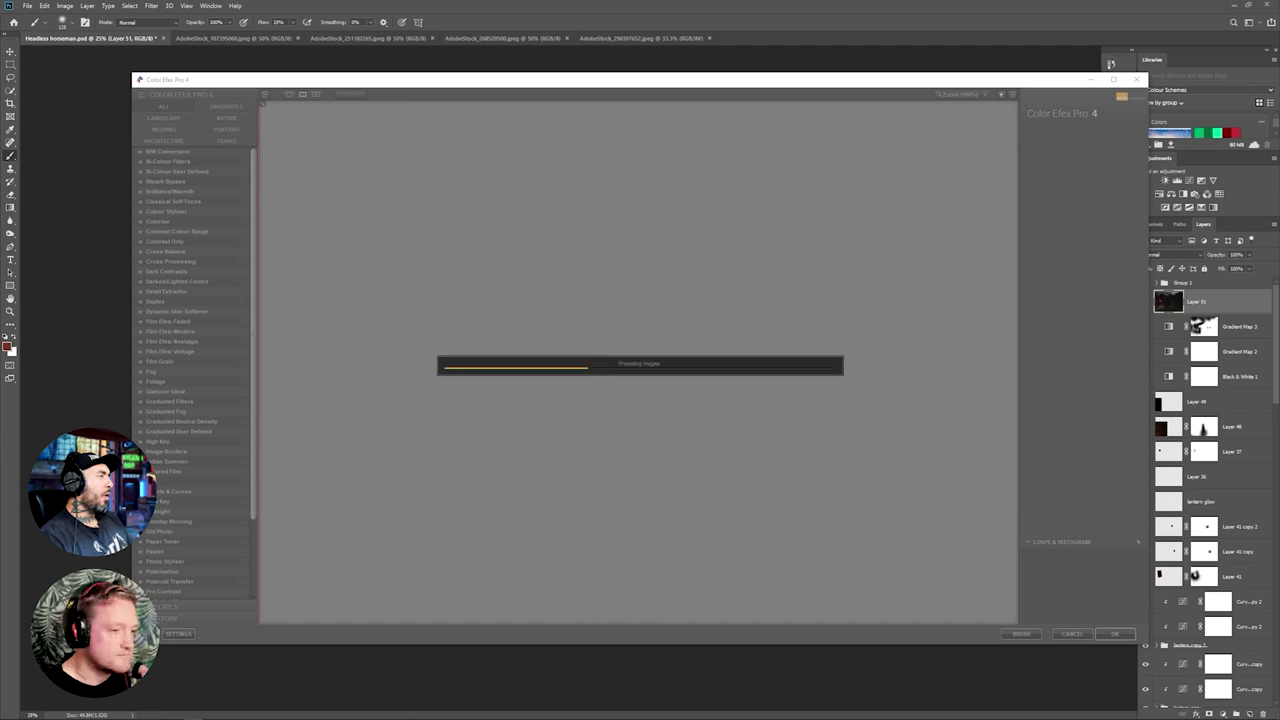
click(167, 292)
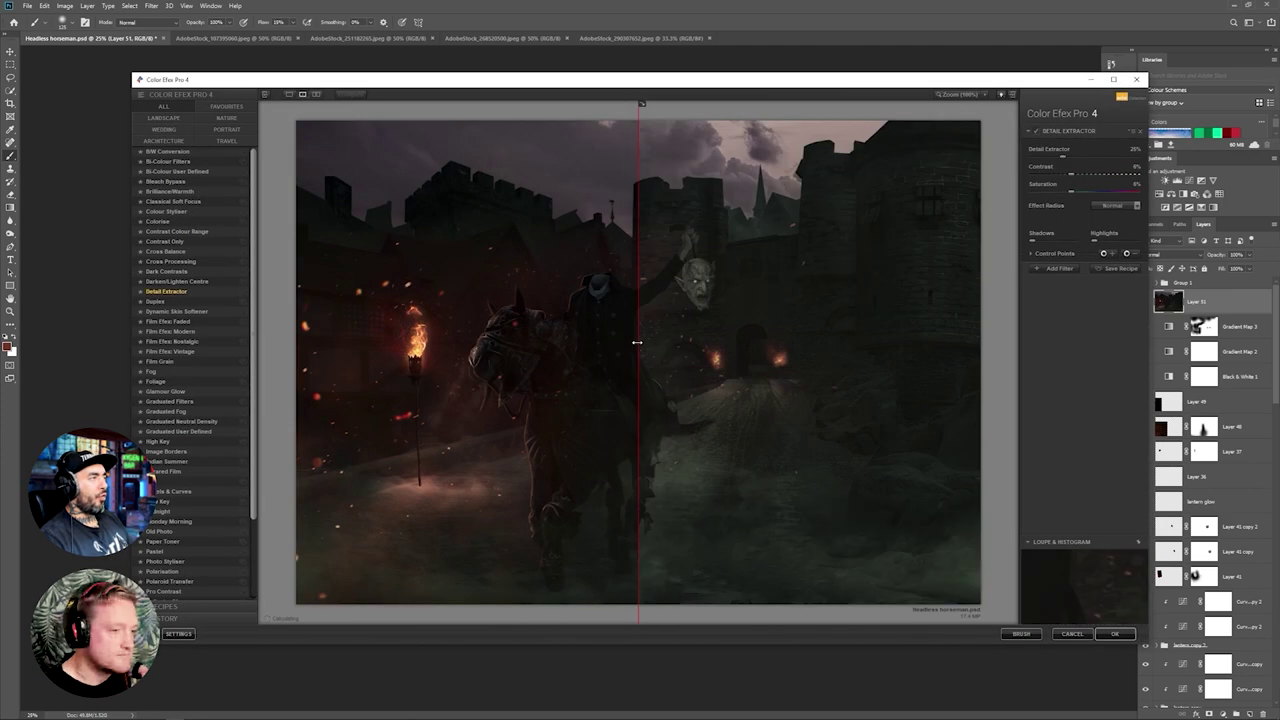
drag(638, 386, 447, 385)
drag(447, 324, 836, 324)
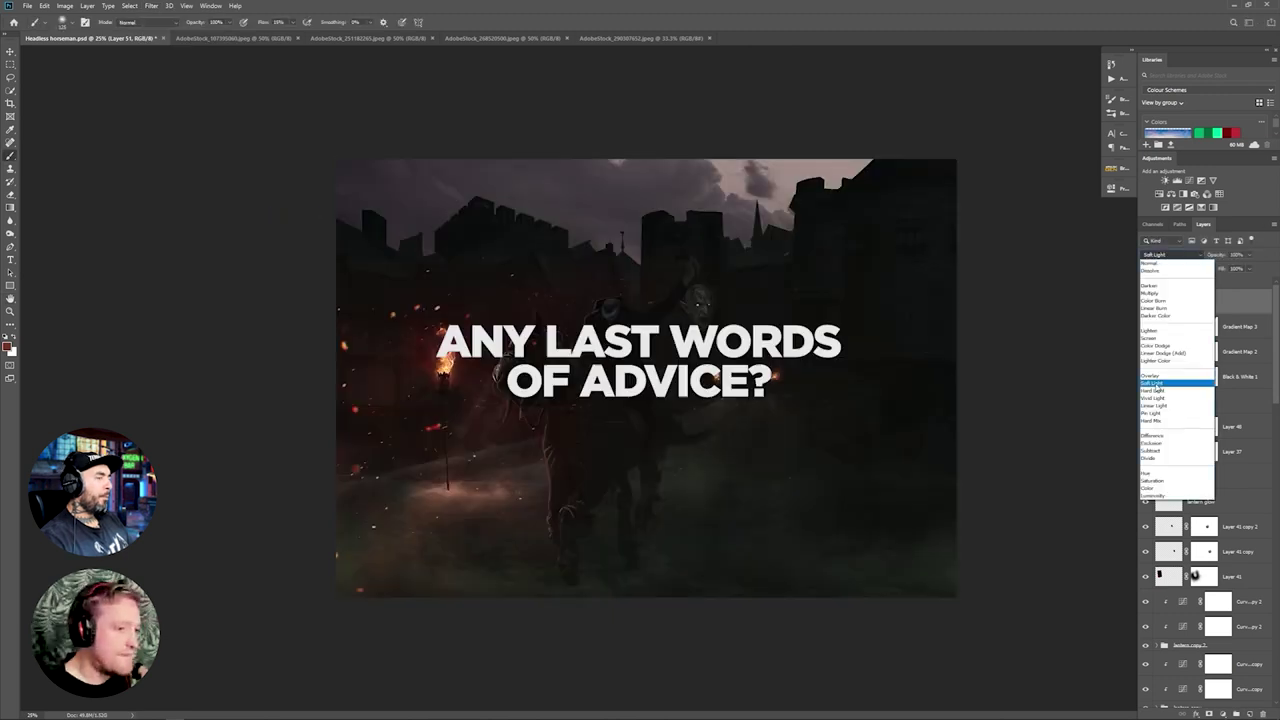
Step: Set the grey detail layer at the top of the stack to Soft Light blending and save the file
click(1172, 372)
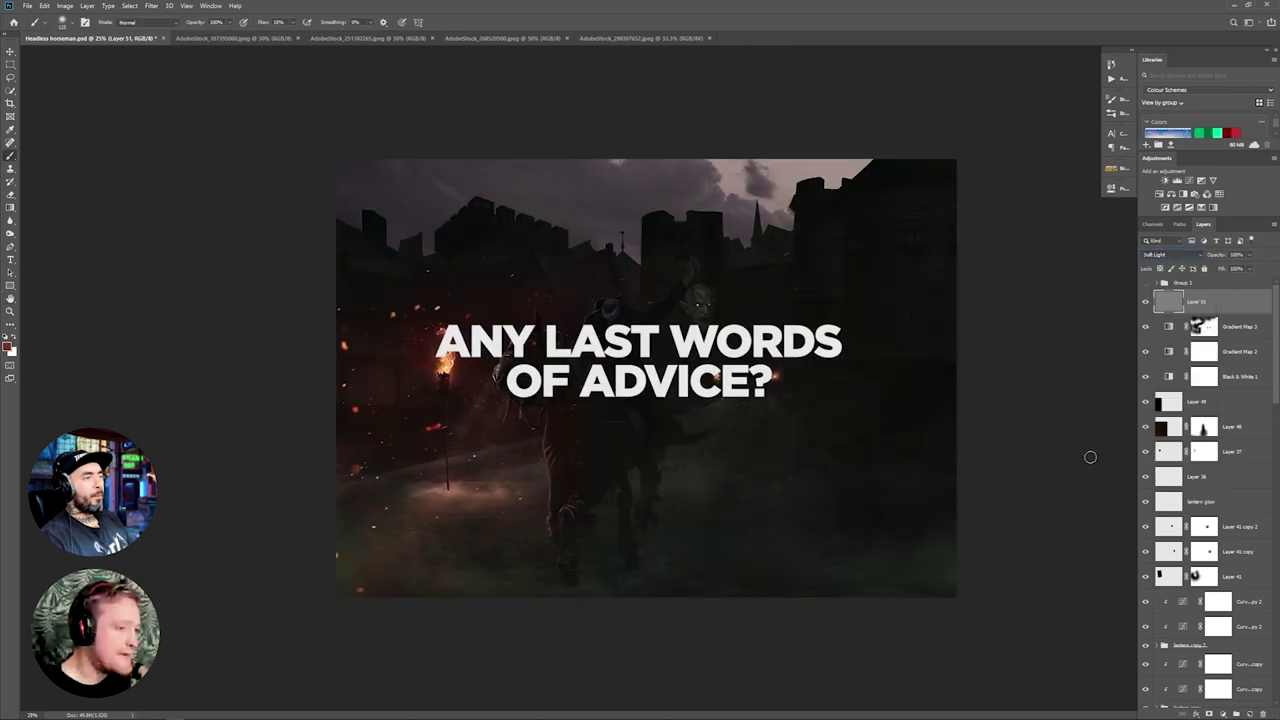
key(ctrl+s)
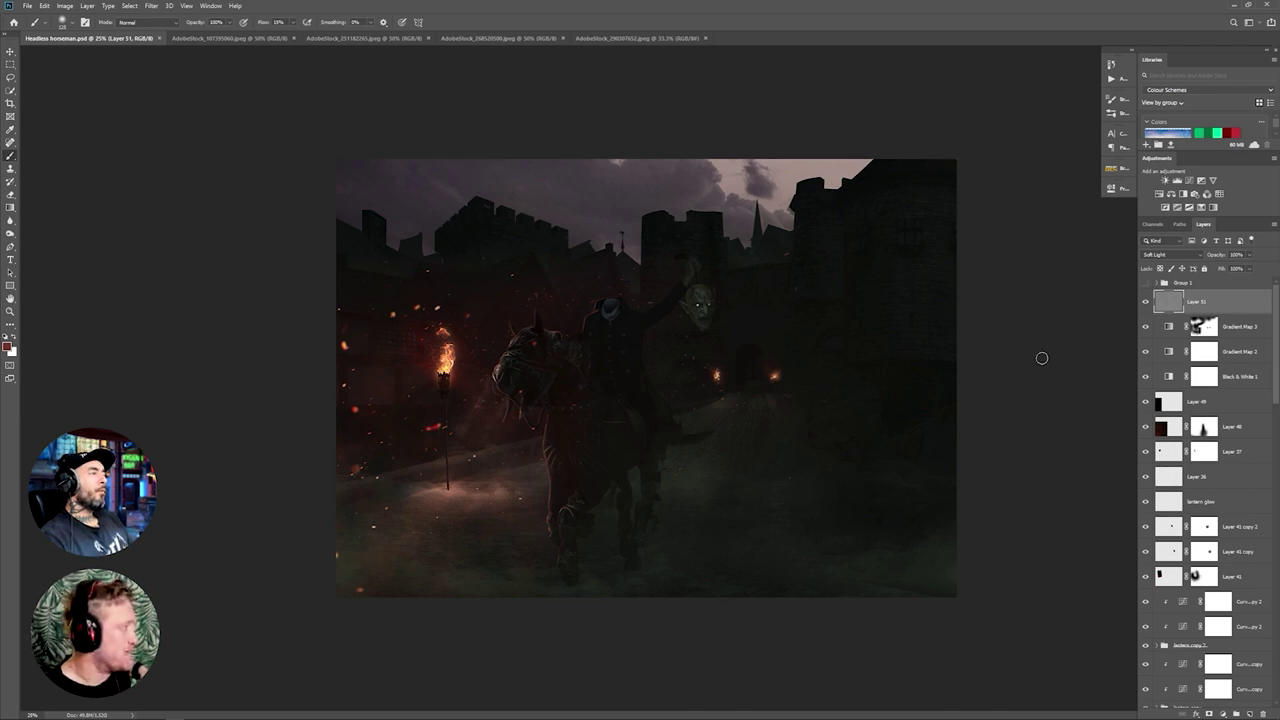
Step: Export the finished composite with Save for Web, choosing its output file format
click(27, 6)
mouse_move(40, 150)
click(200, 186)
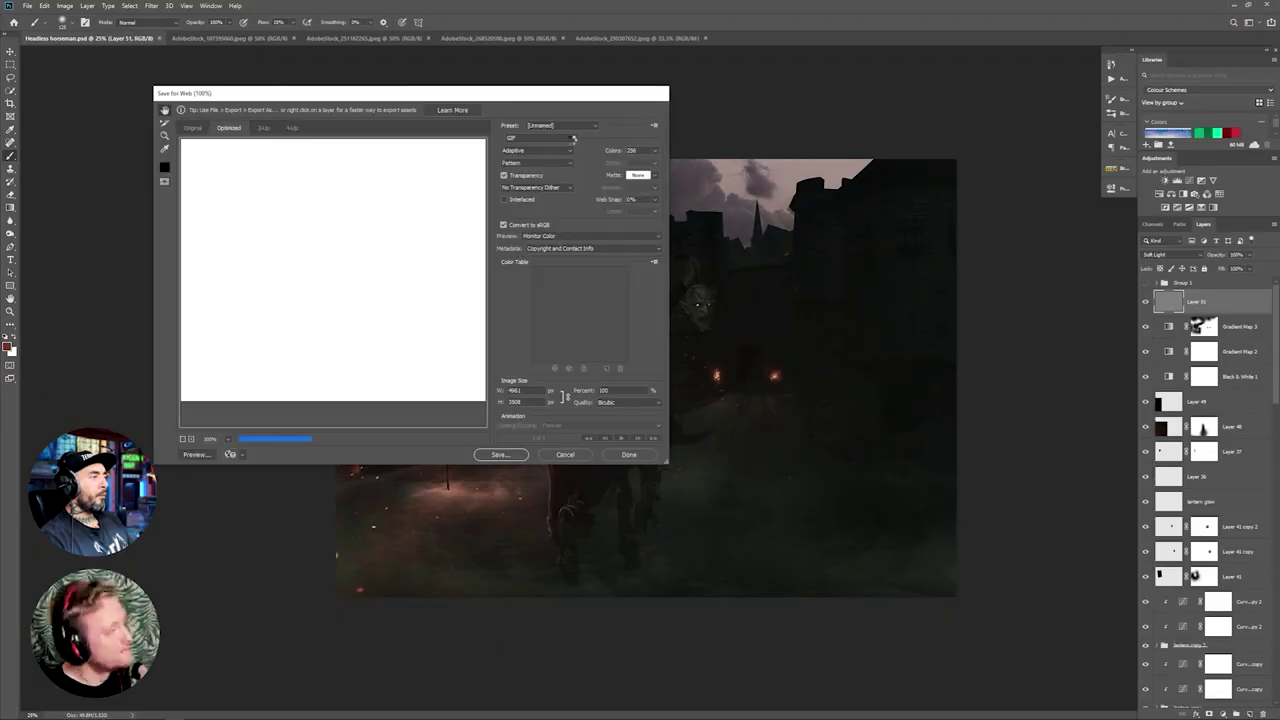
click(572, 139)
click(521, 157)
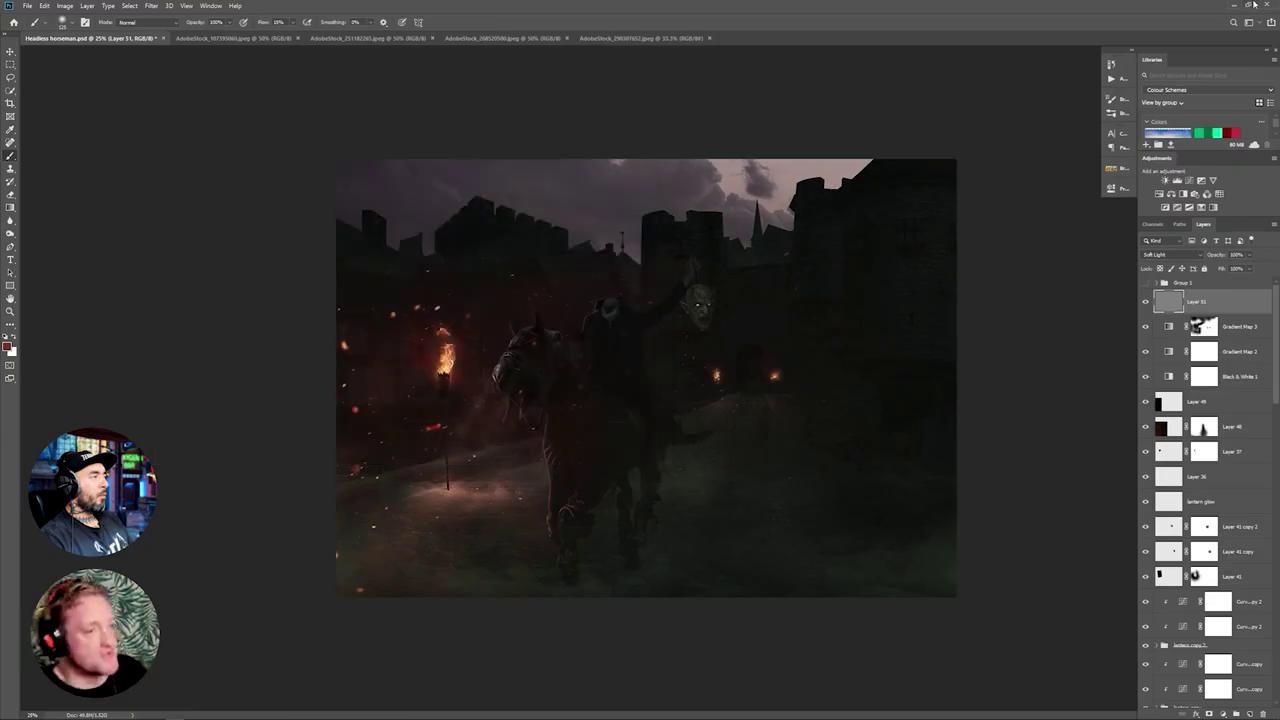